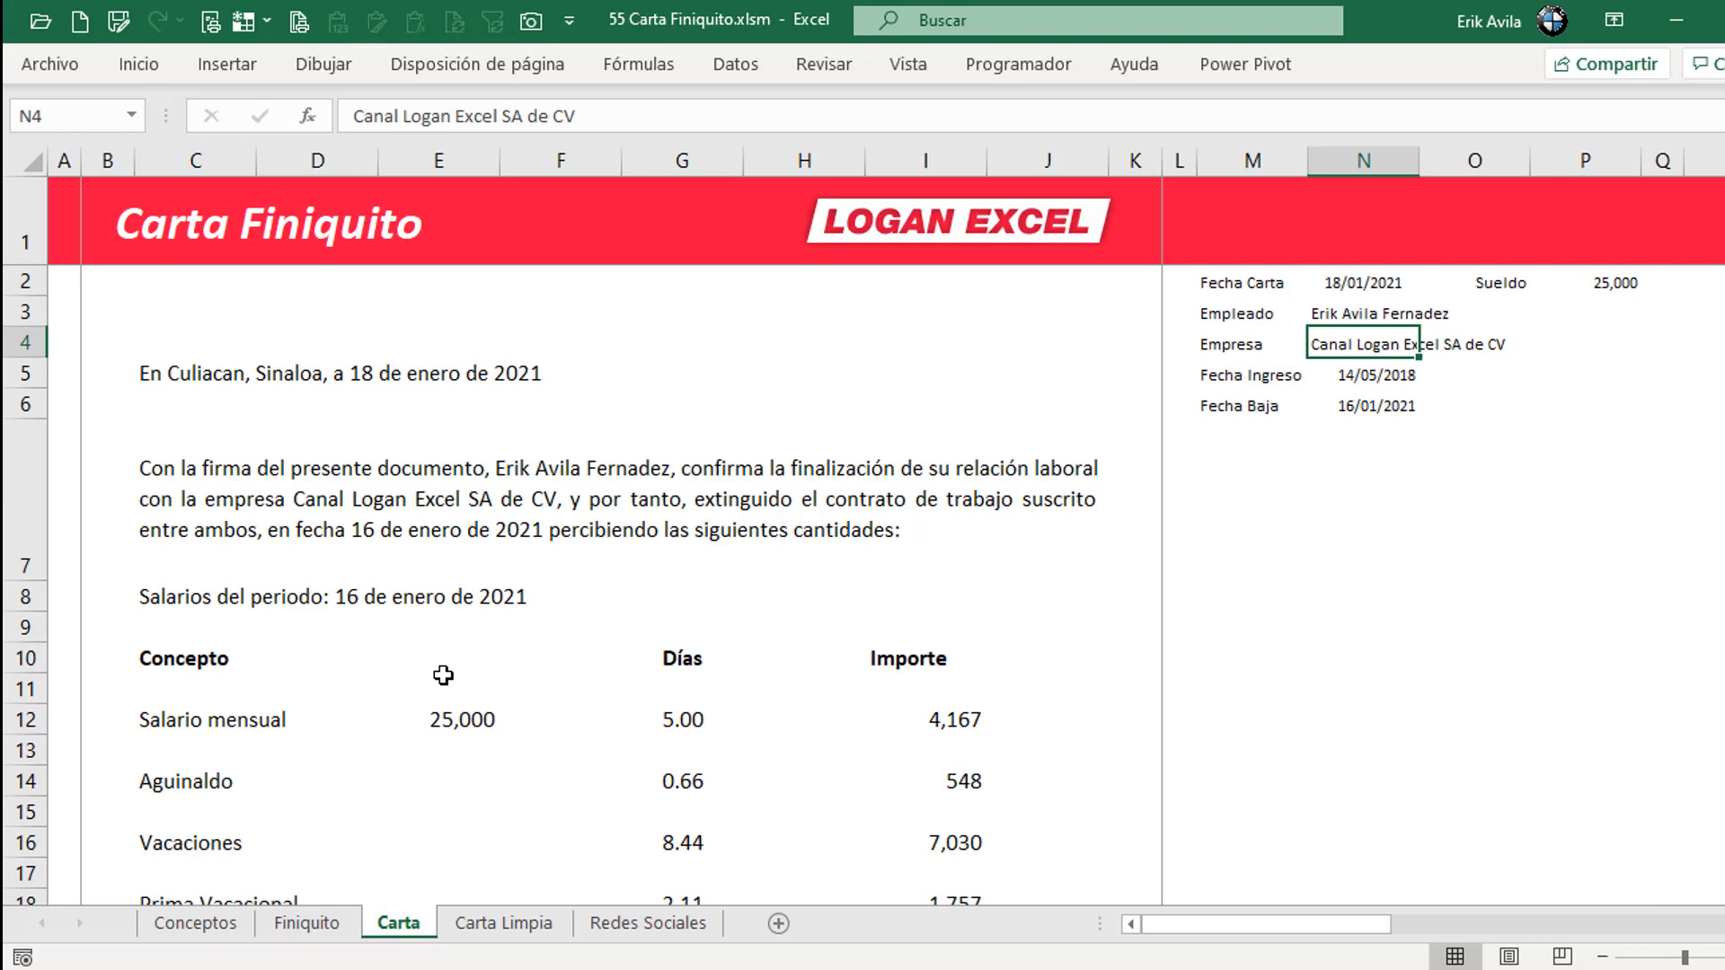
- Review the settlement letter on the Carta sheet, covering its opening paragraph, concept amounts and closing statement
click(903, 552)
click(1351, 586)
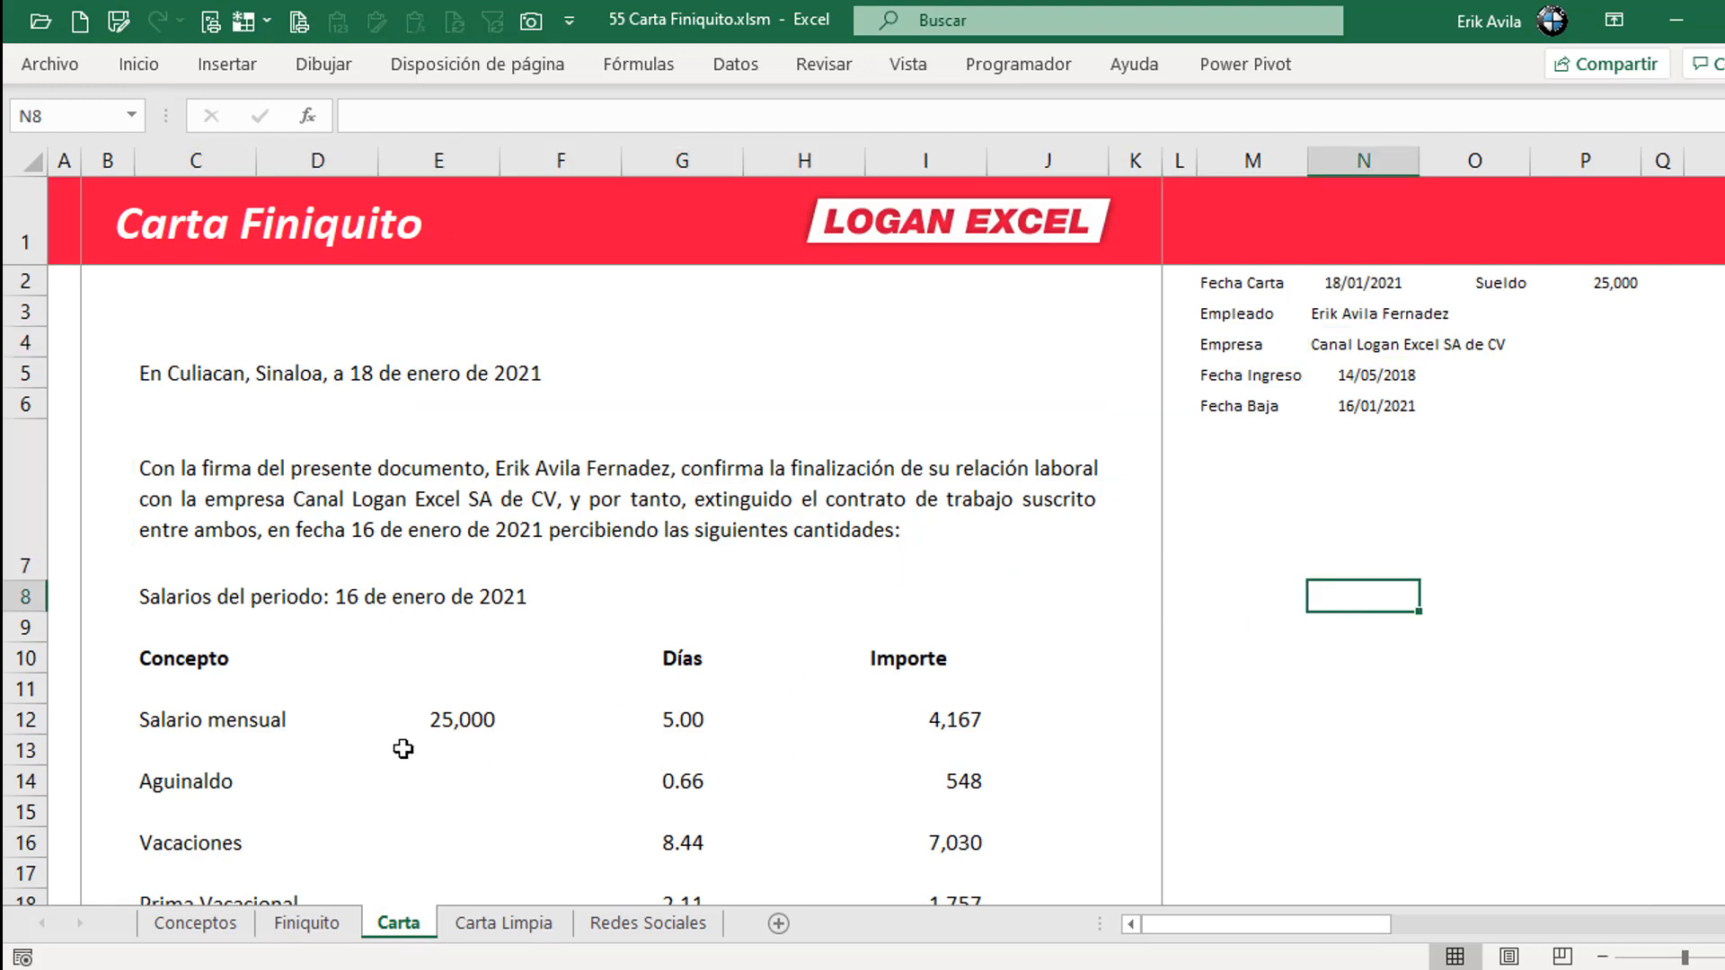
scroll(403, 749, down, 3)
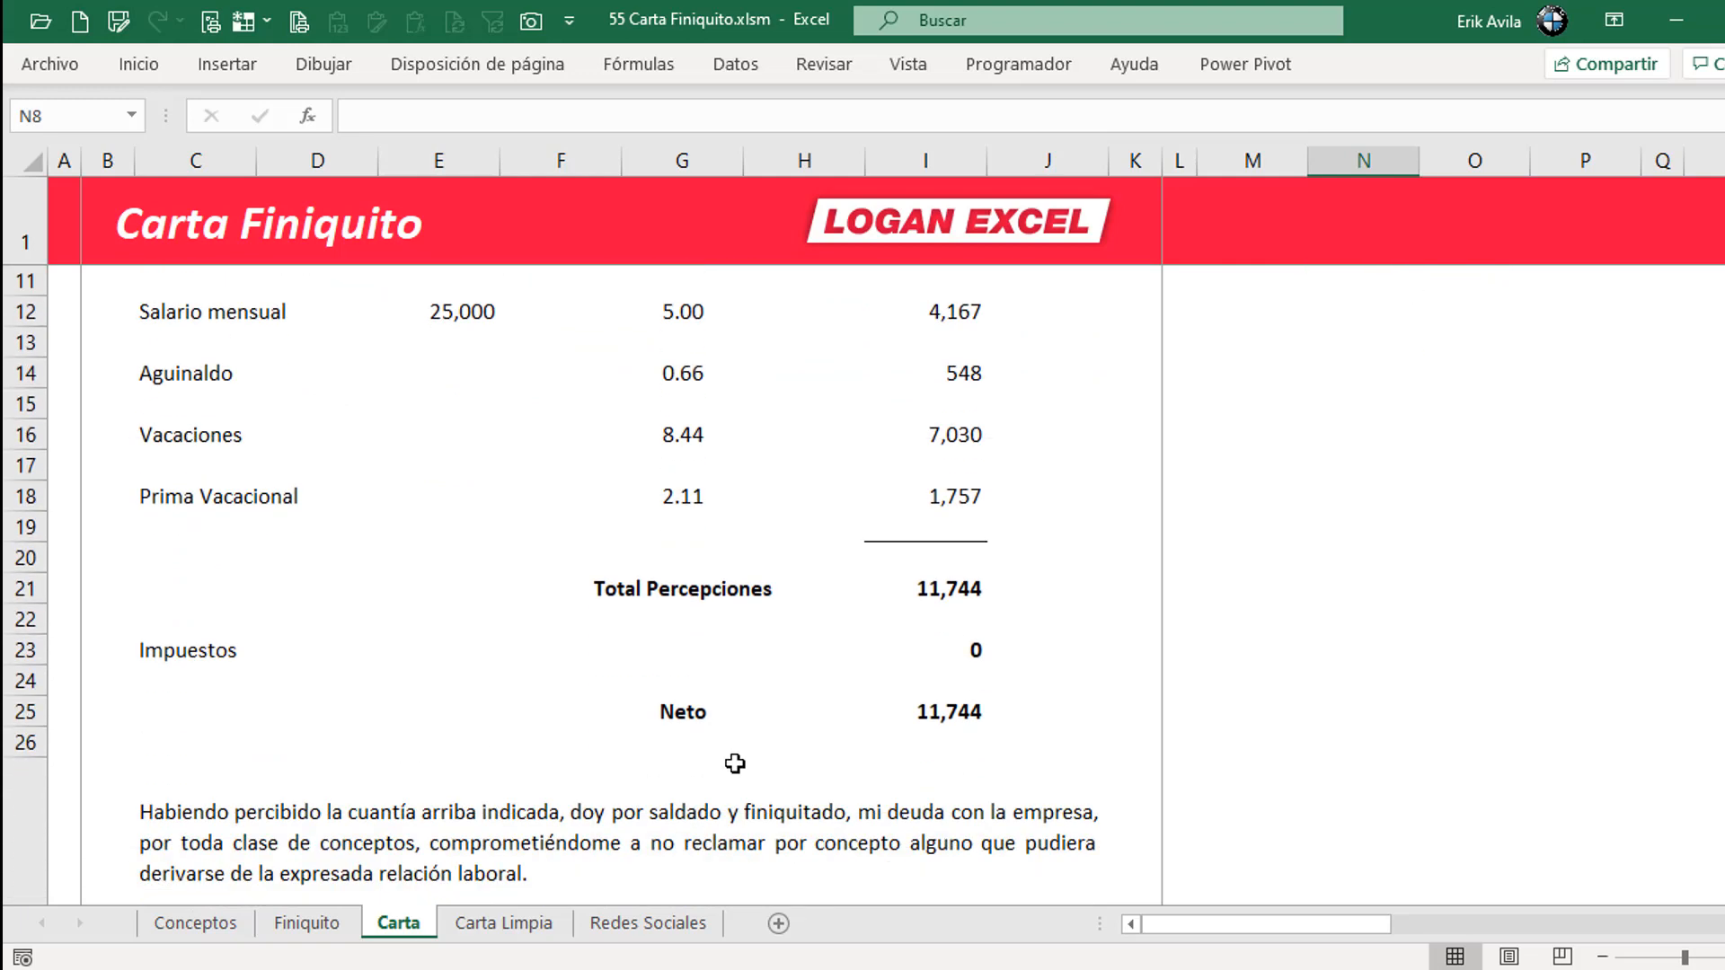
scroll(735, 763, down, 2)
scroll(735, 763, up, 5)
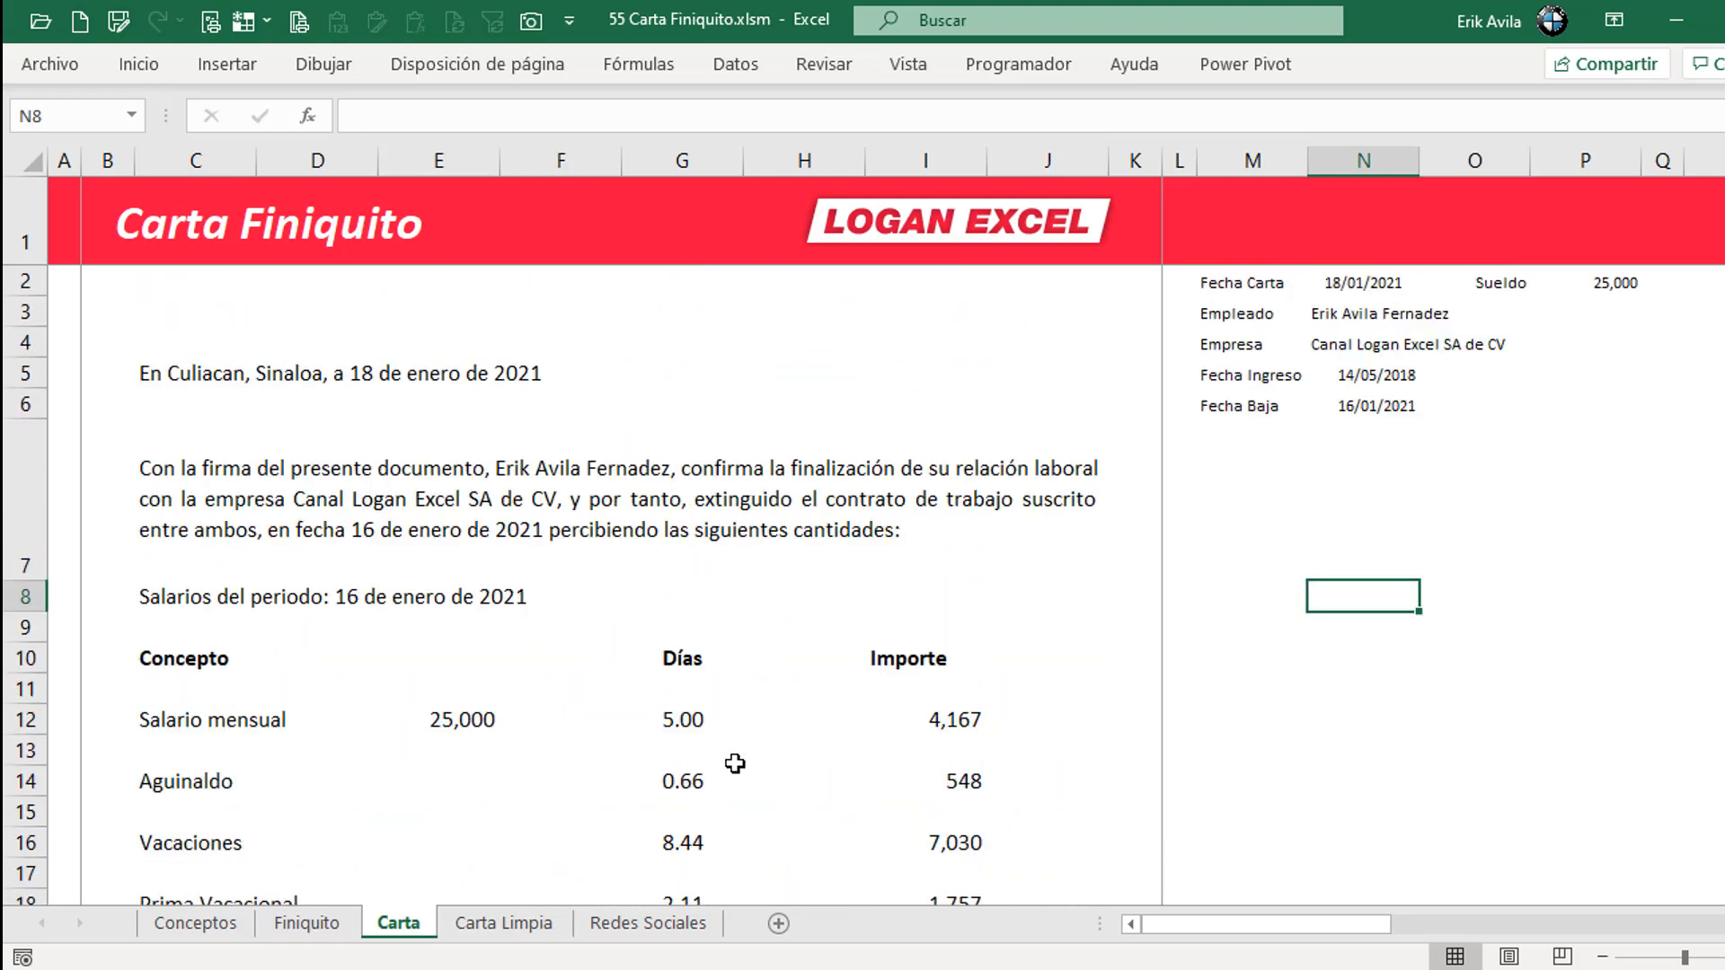
click(1273, 512)
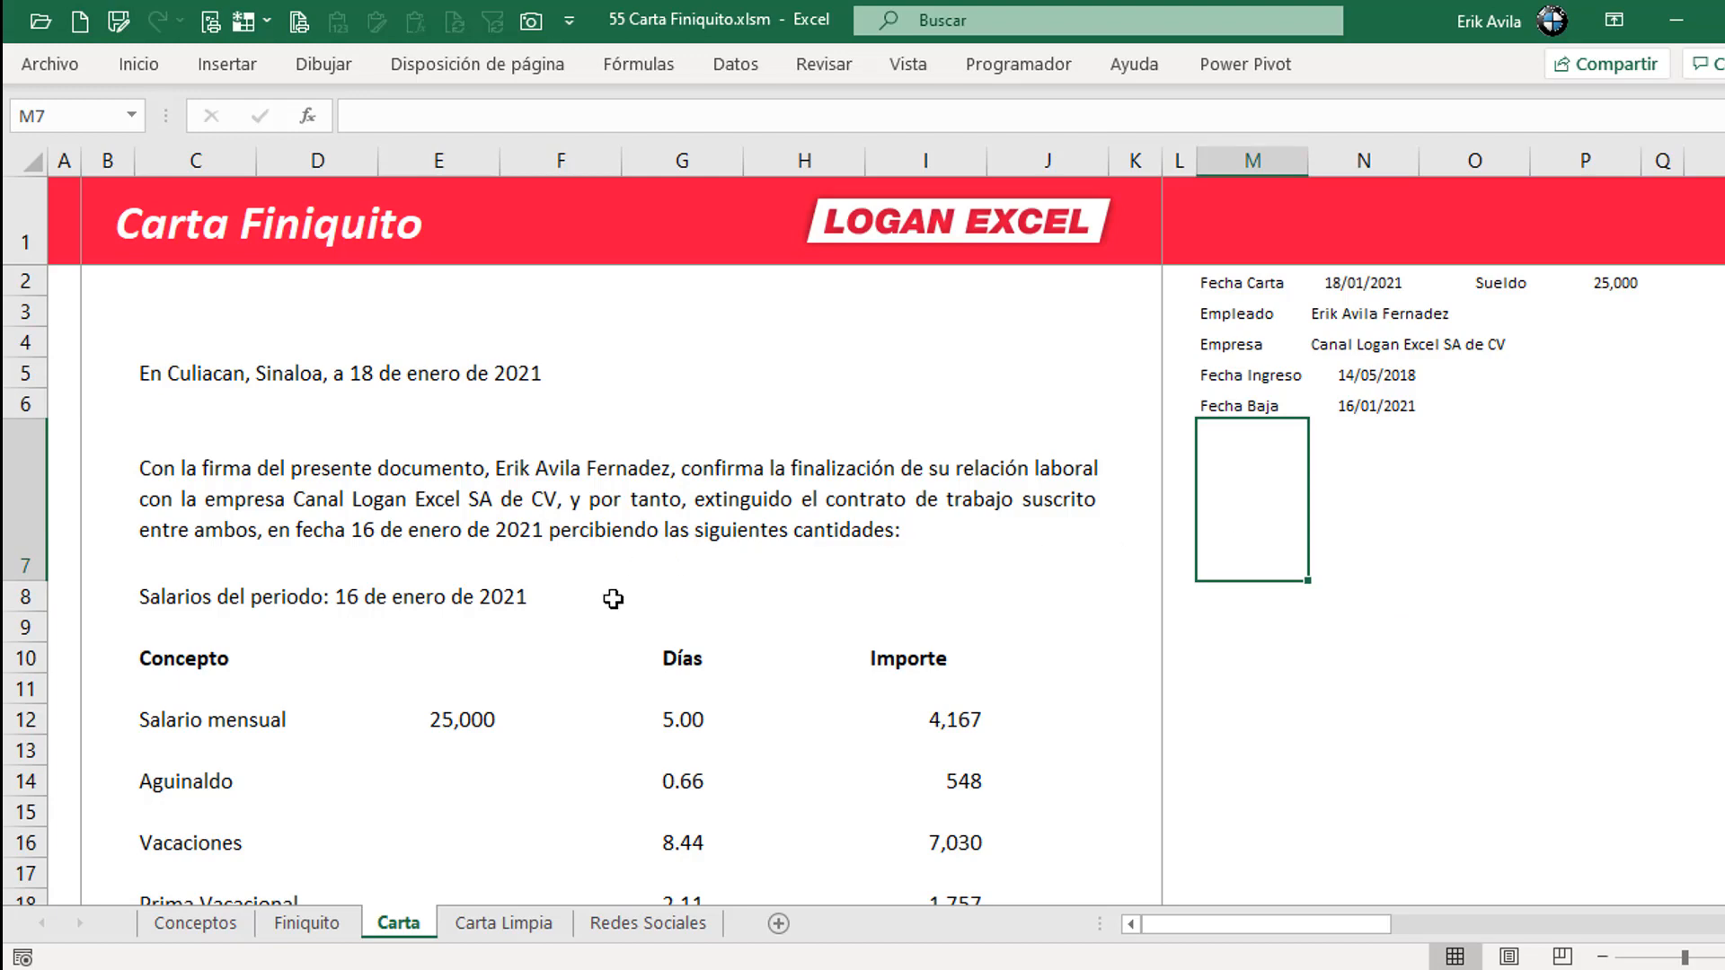
scroll(613, 598, down, 2)
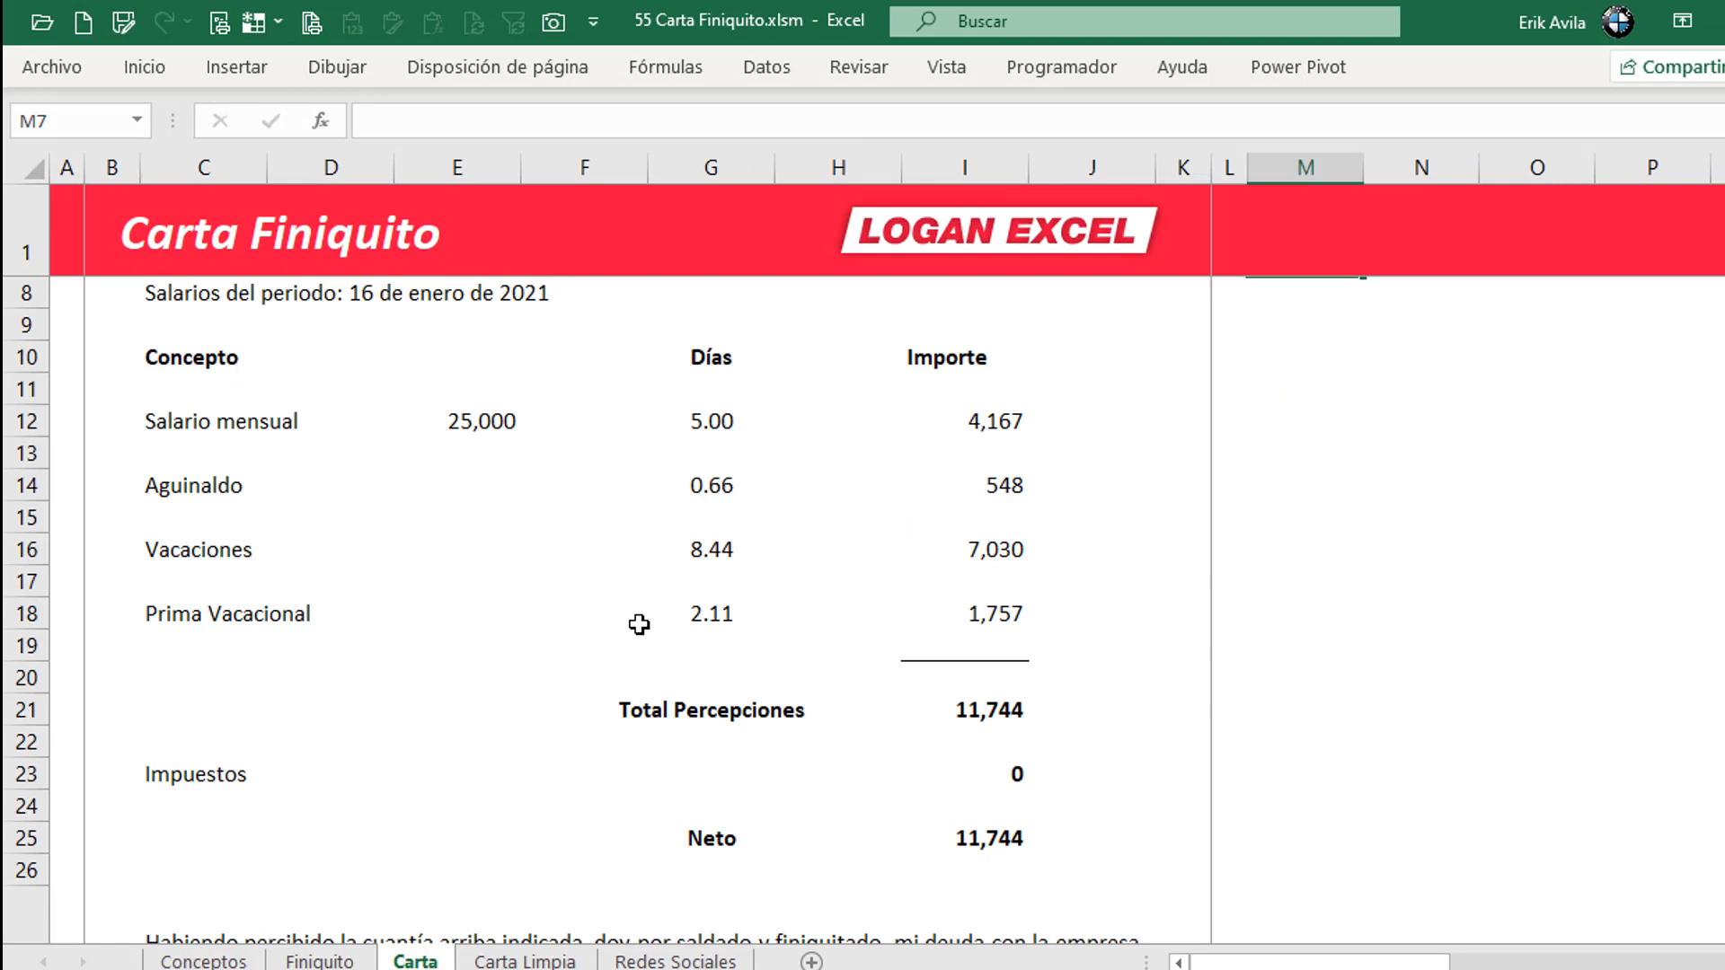
scroll(639, 624, down, 2)
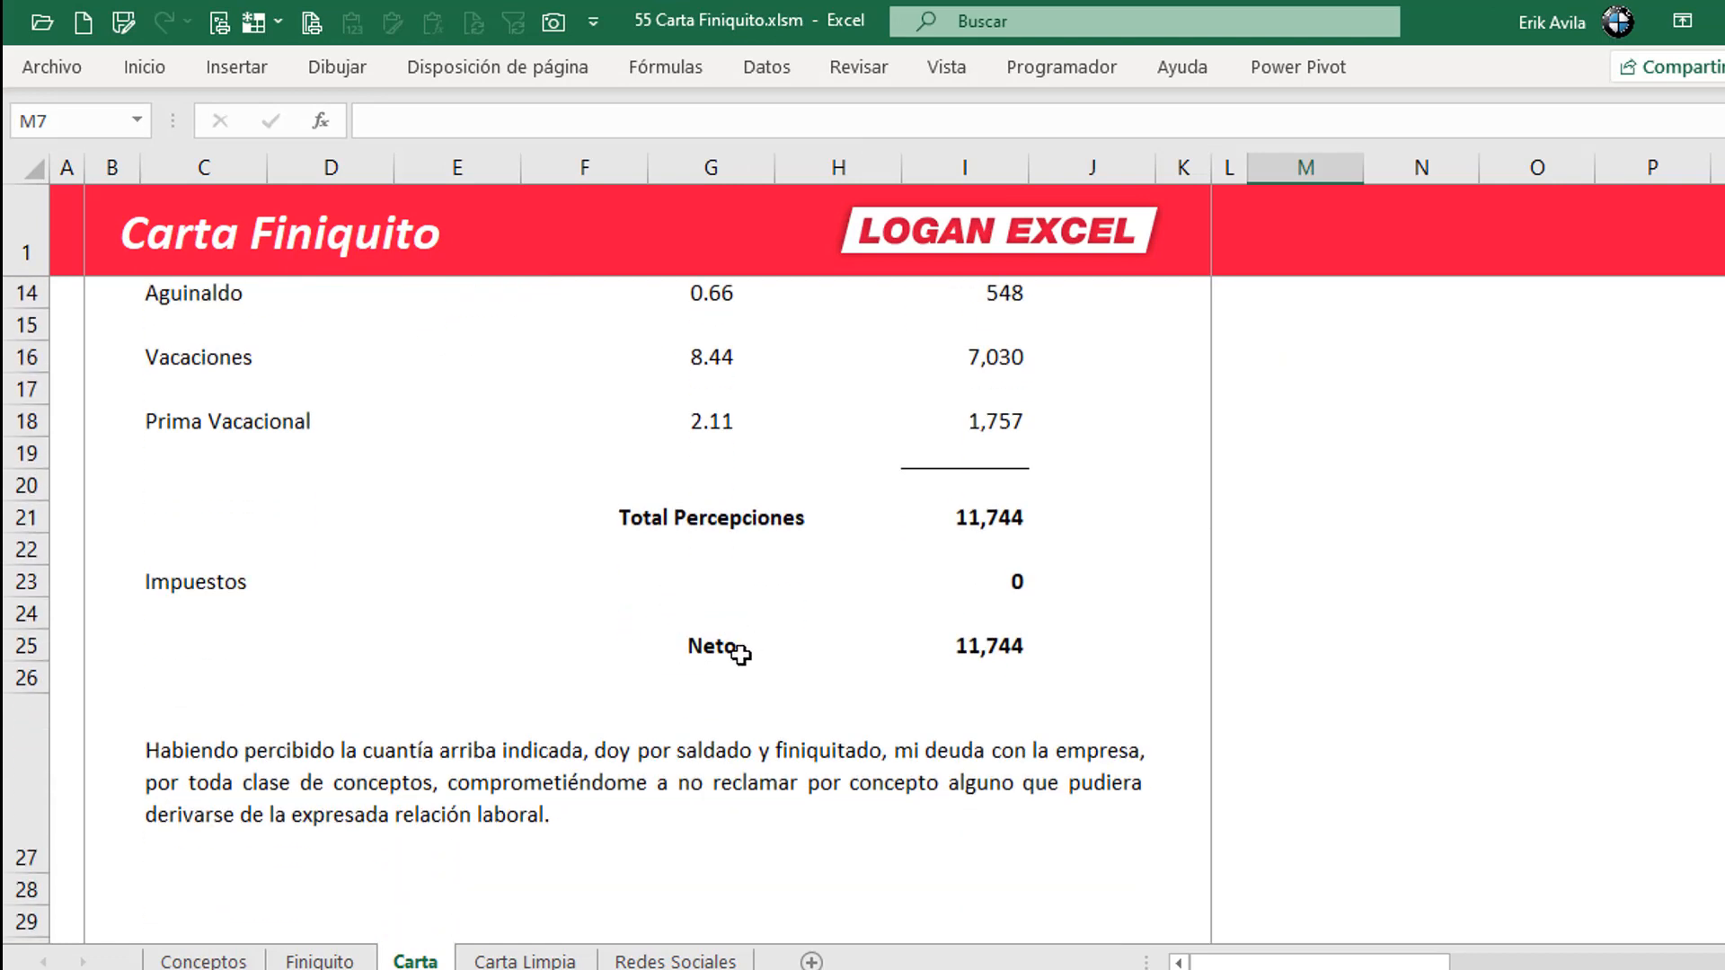
scroll(467, 664, up, 4)
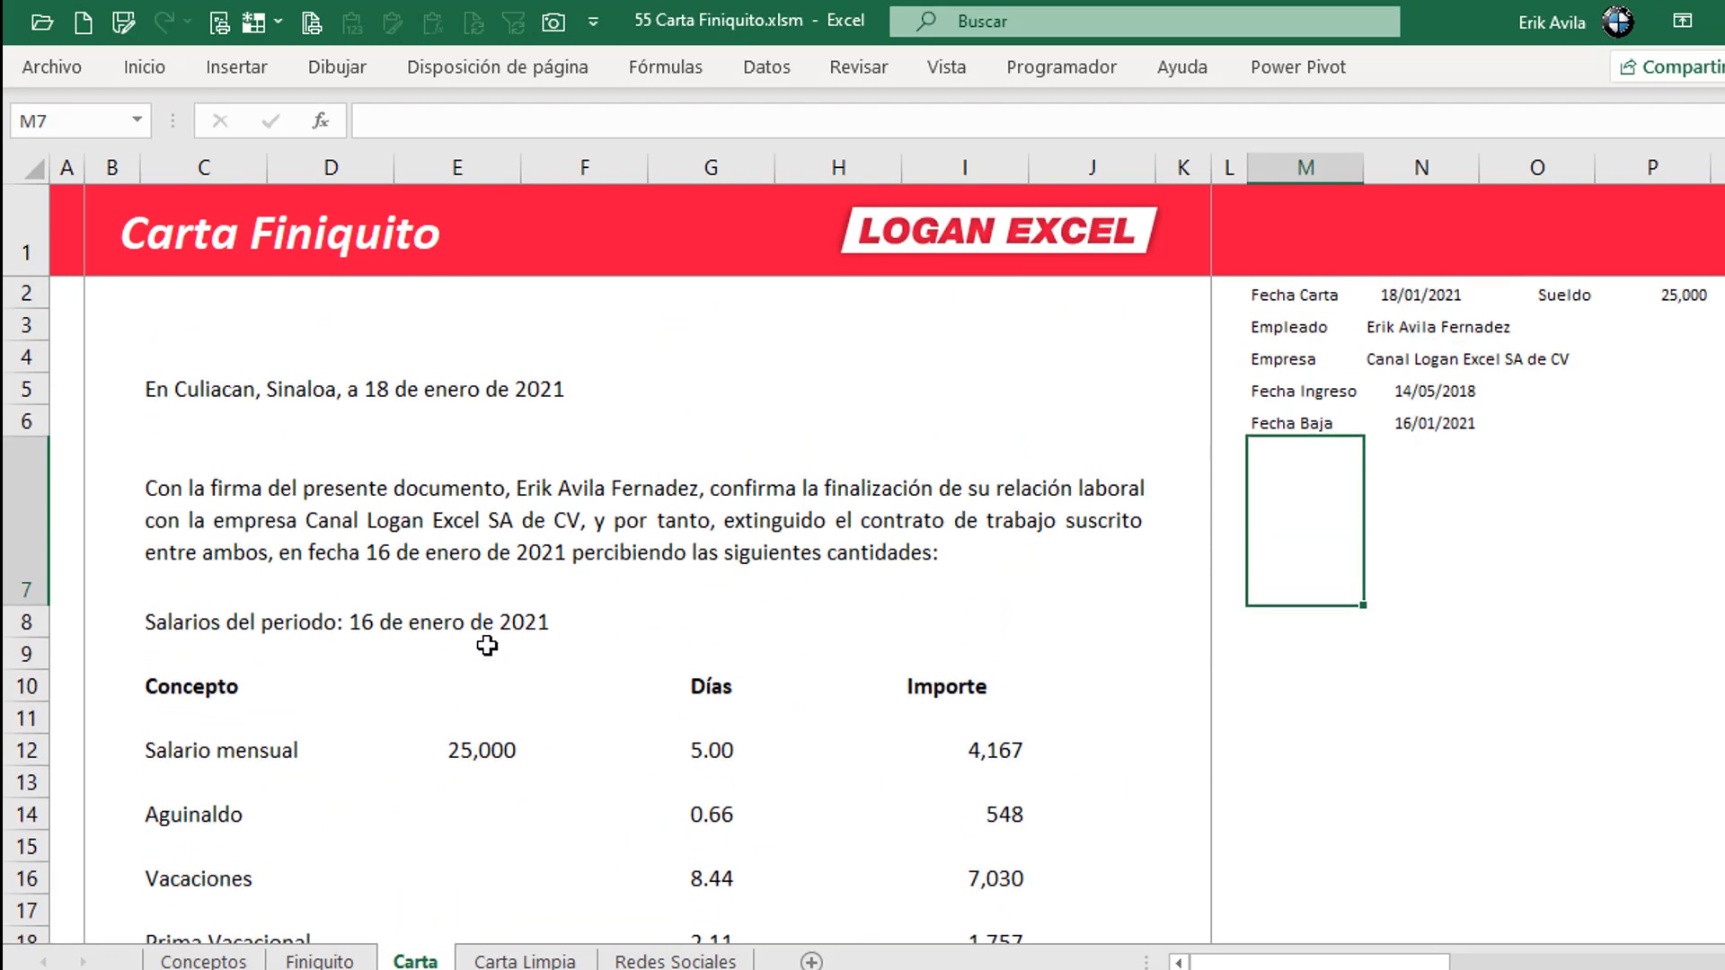
click(968, 520)
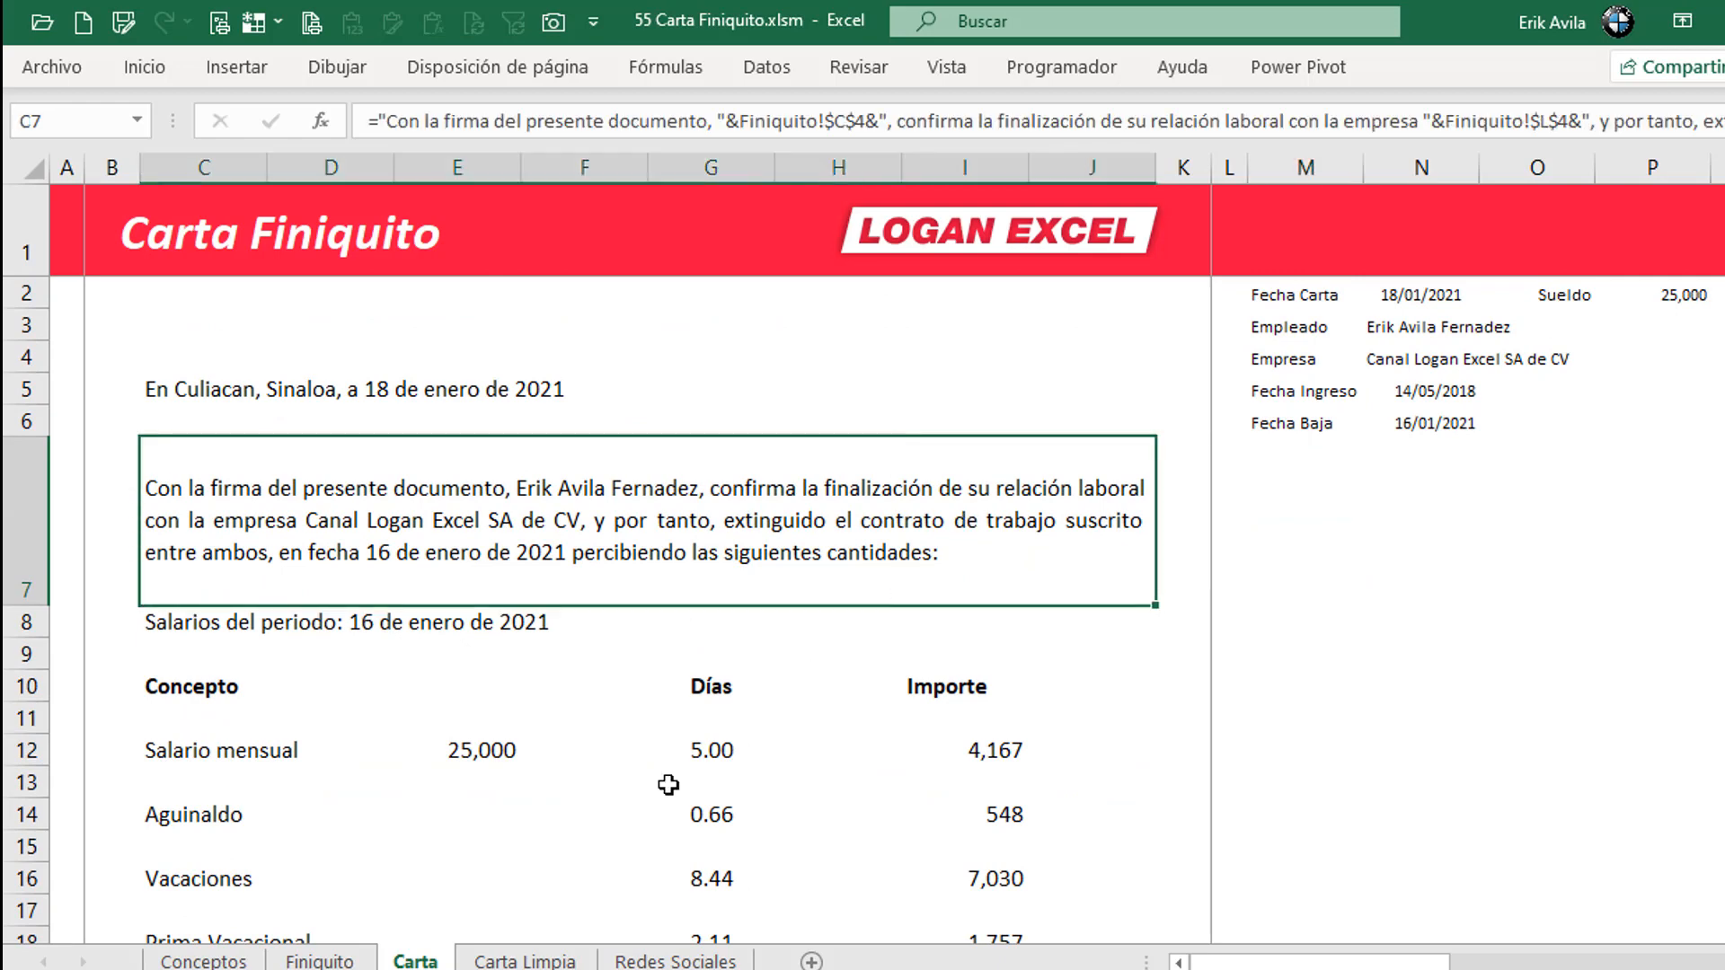
- Look over the settlement calculation on the Finiquito sheet and return to the Carta sheet
click(369, 957)
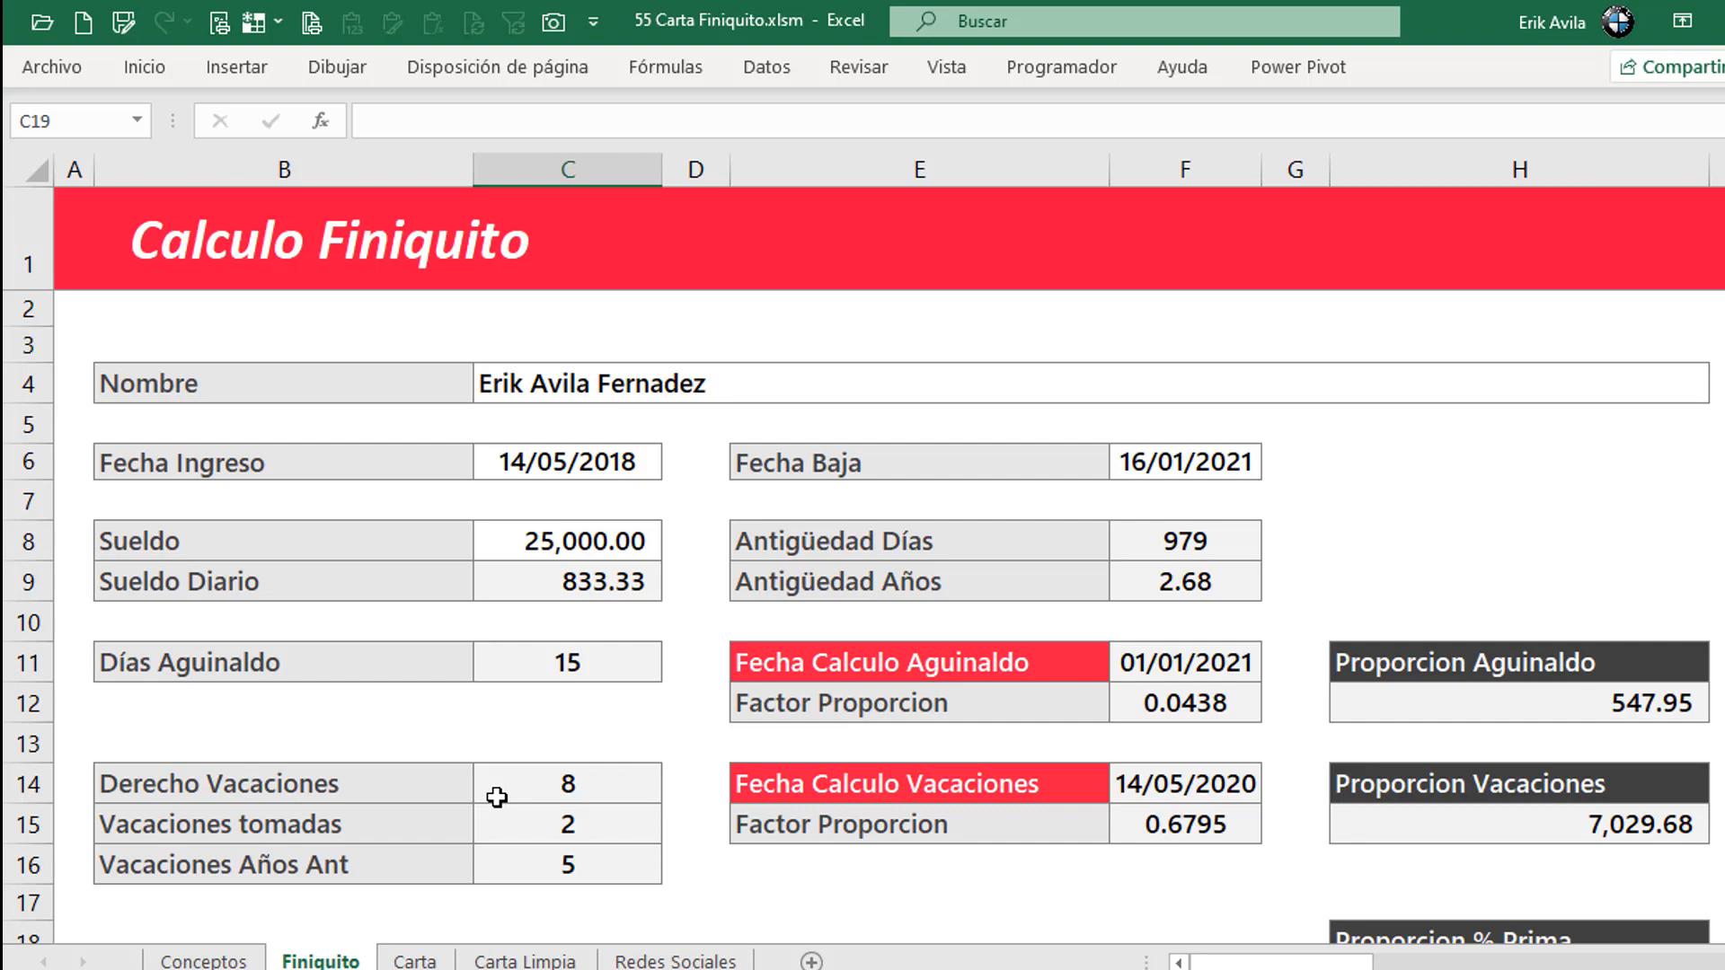
click(575, 706)
scroll(589, 706, down, 3)
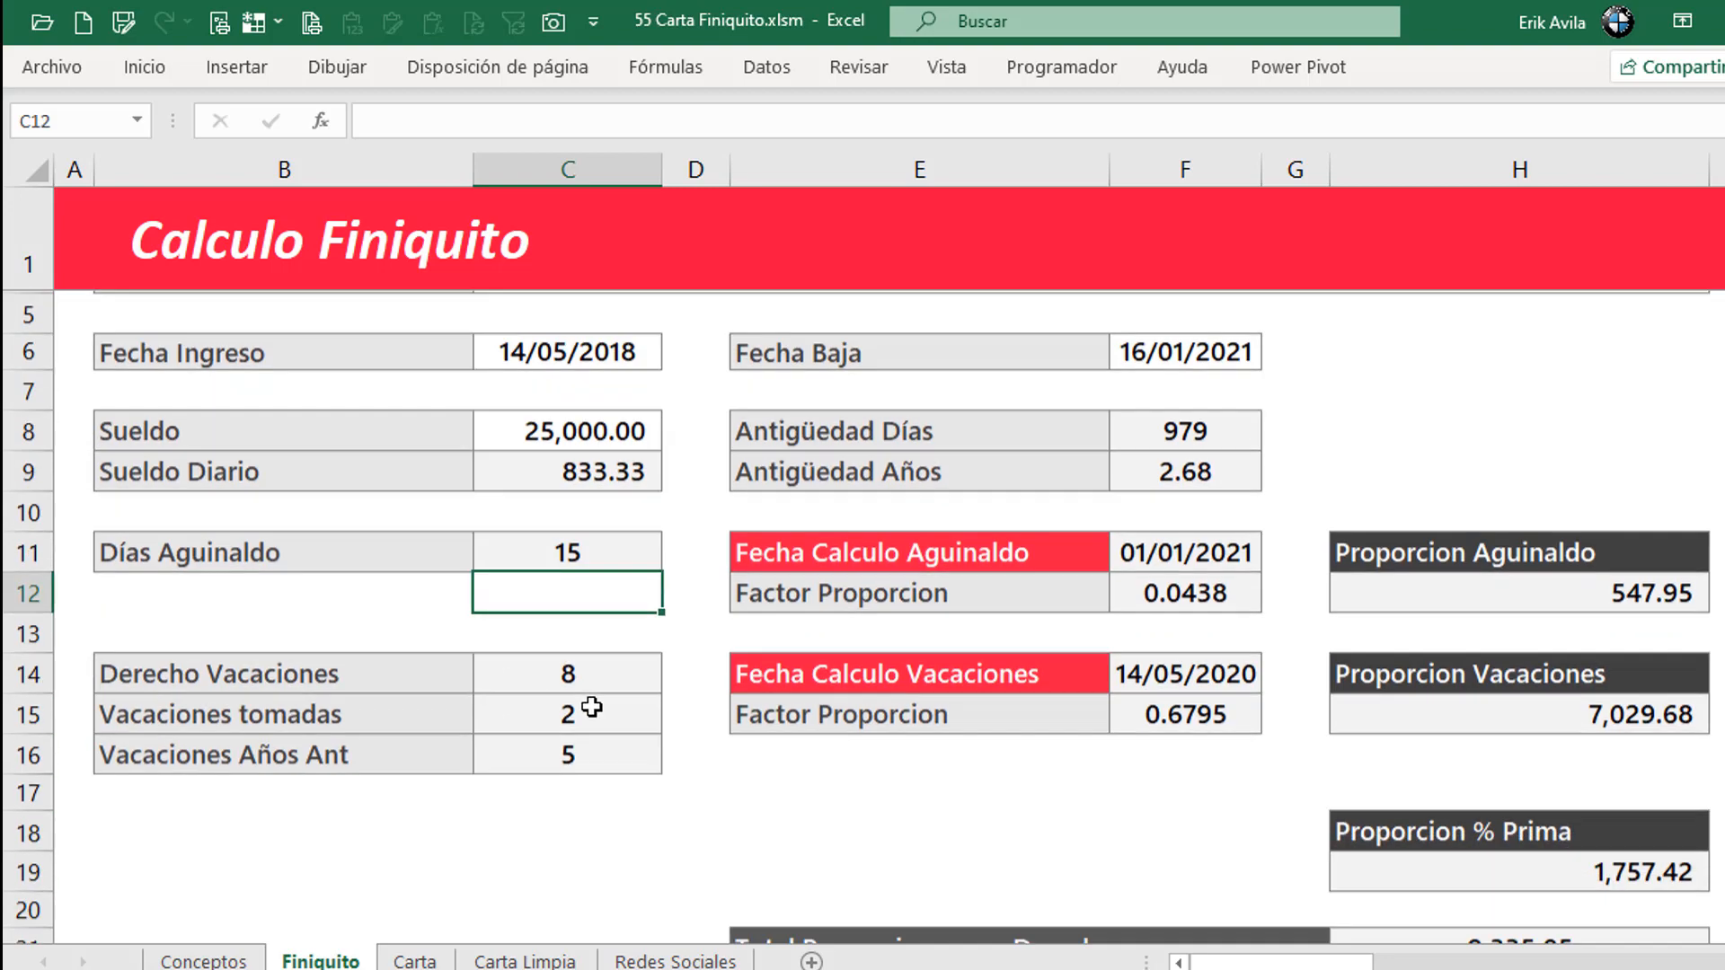
scroll(591, 707, down, 1)
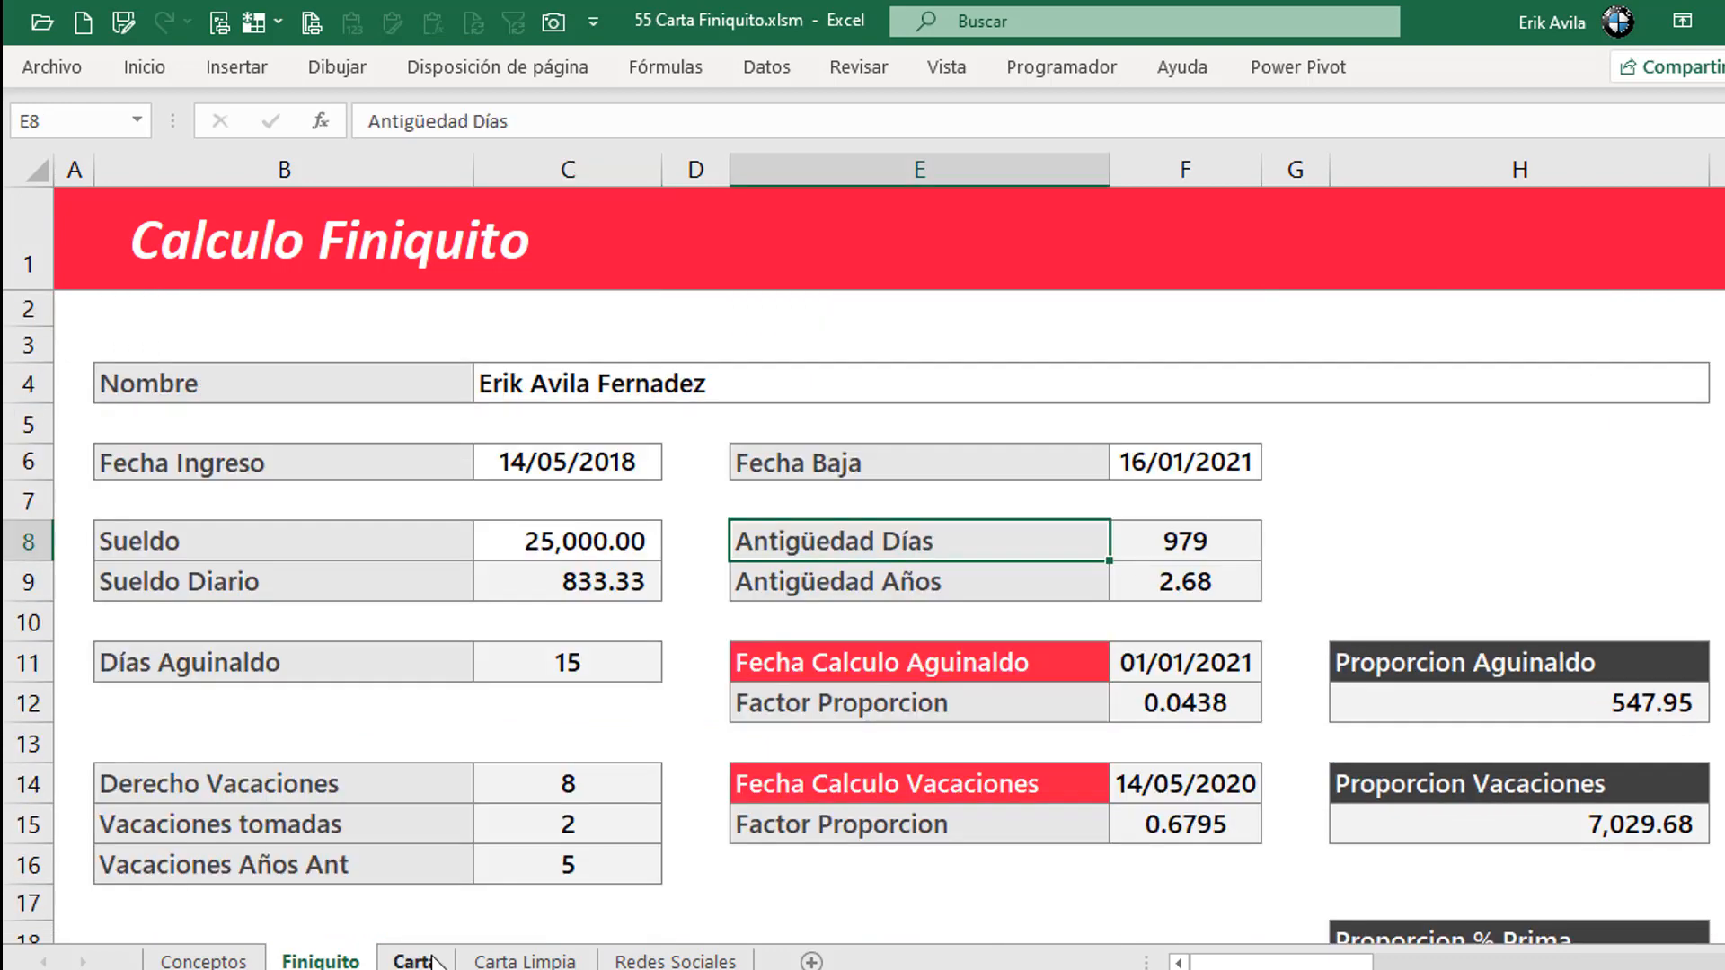
key(ctrl+Page_Down)
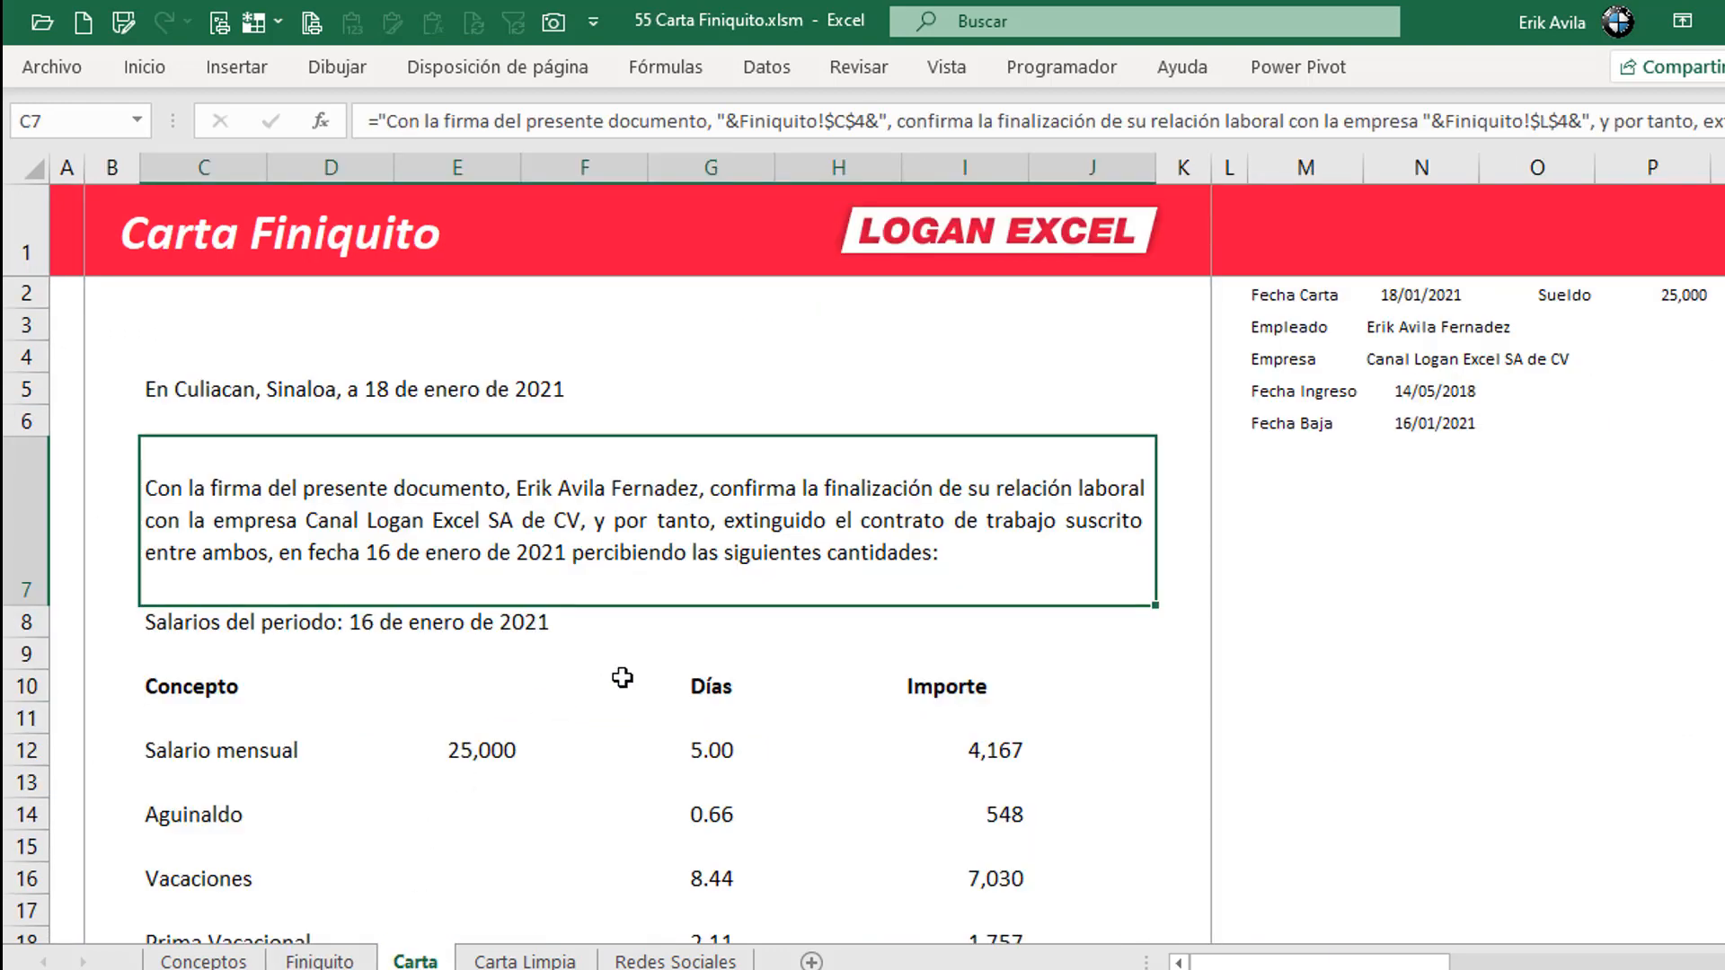
- Examine the letter's opening formula in C7, the closing paragraph in C27 and the Trabajador and Patron signature lines
click(1276, 586)
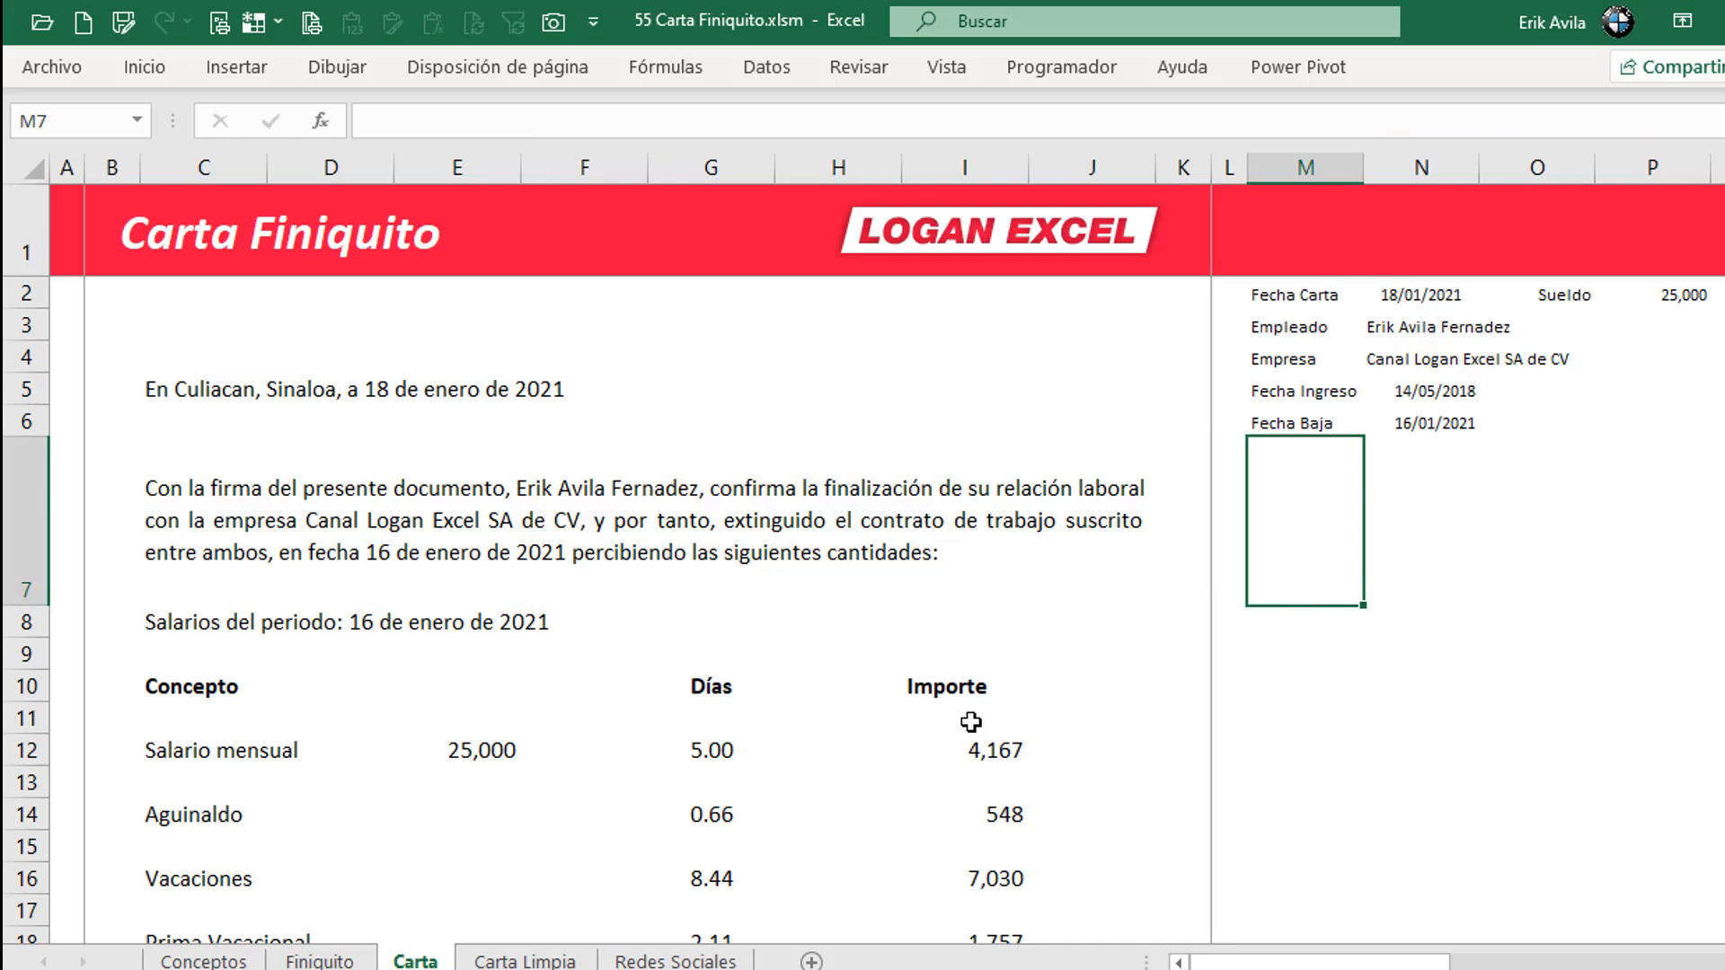
click(799, 562)
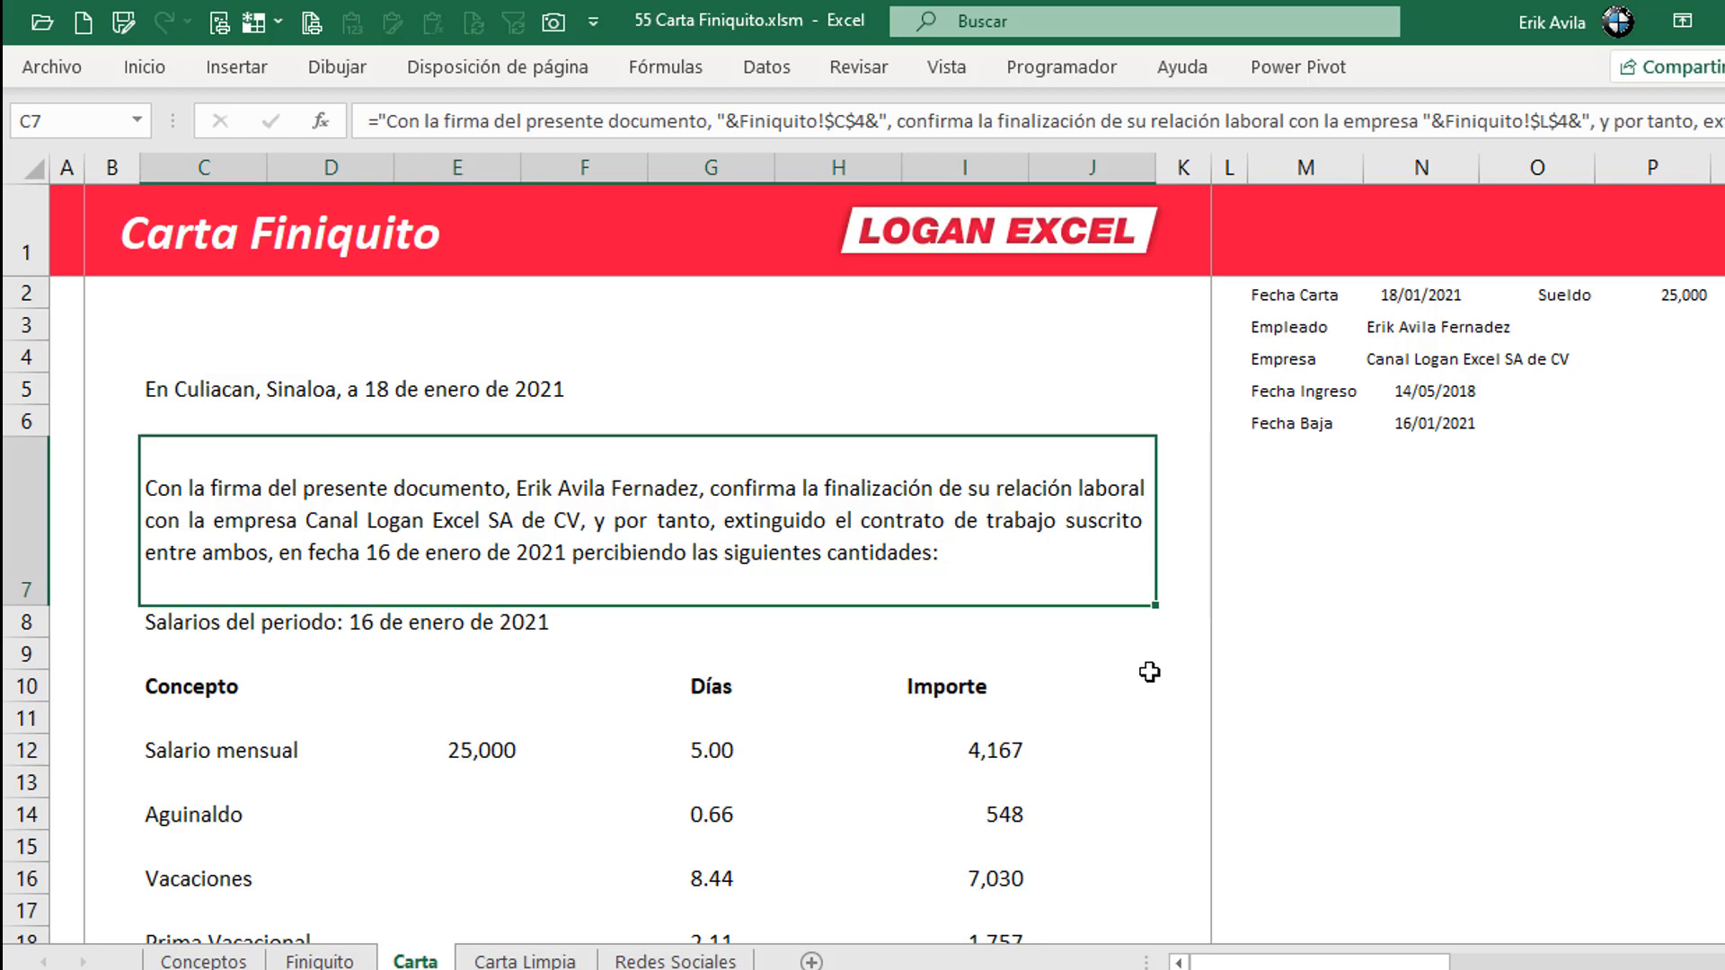
scroll(1149, 672, down, 4)
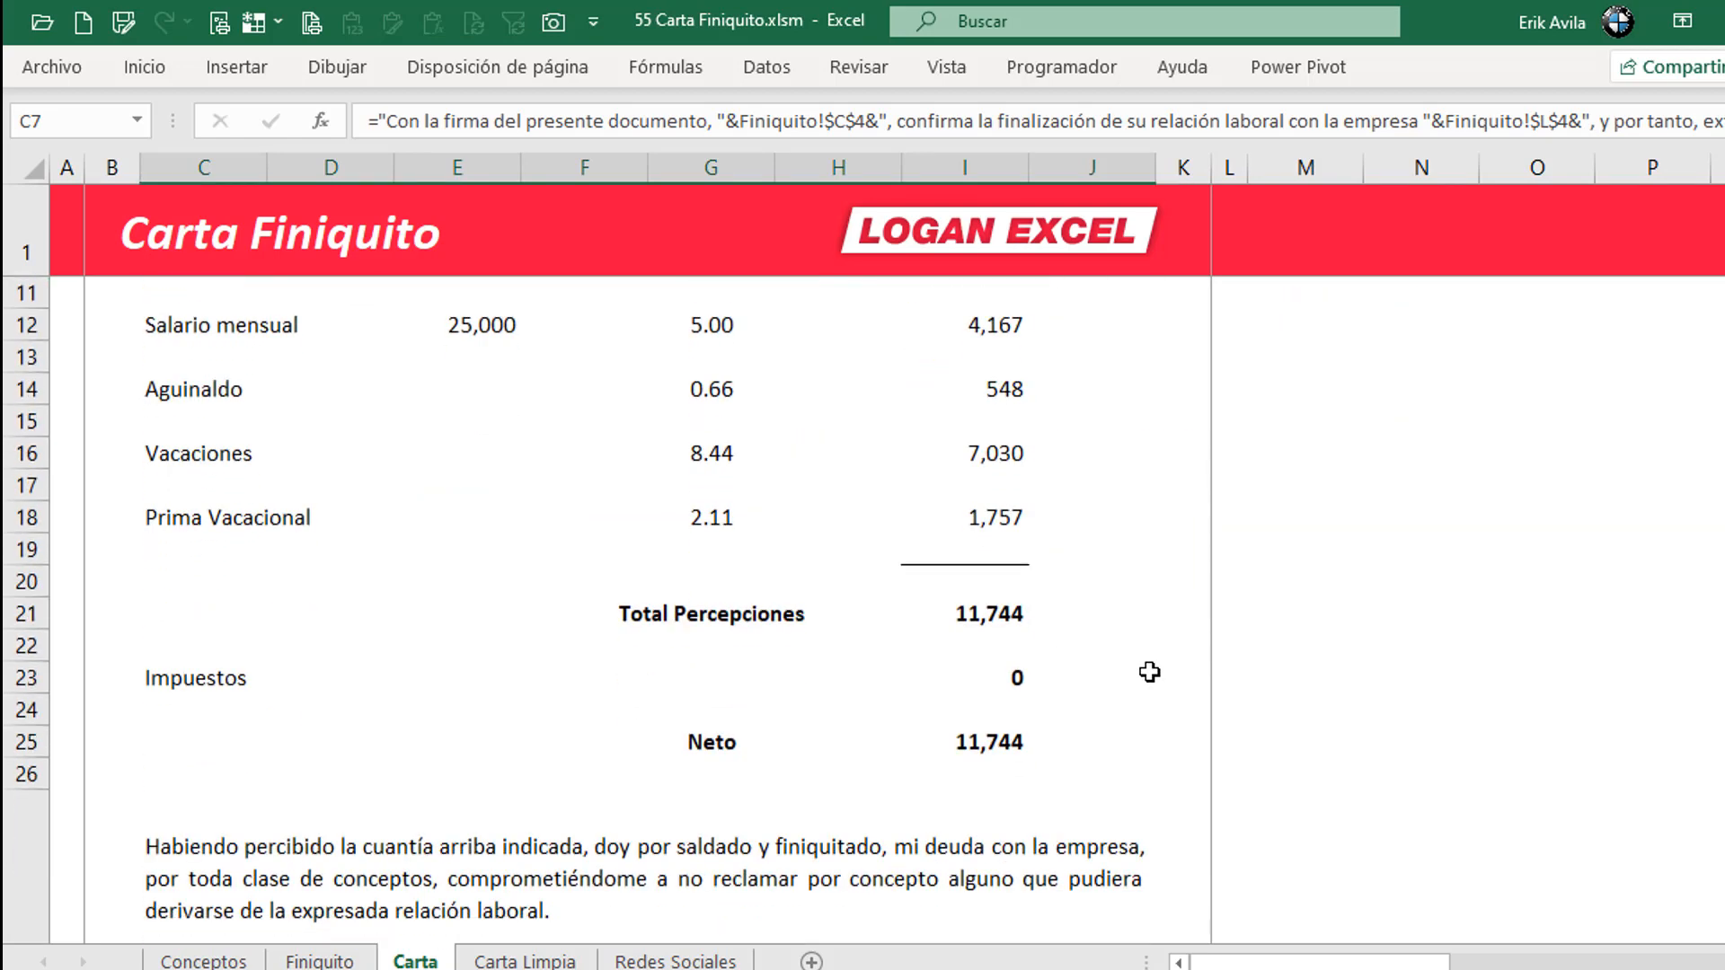
click(1087, 763)
scroll(1238, 756, down, 3)
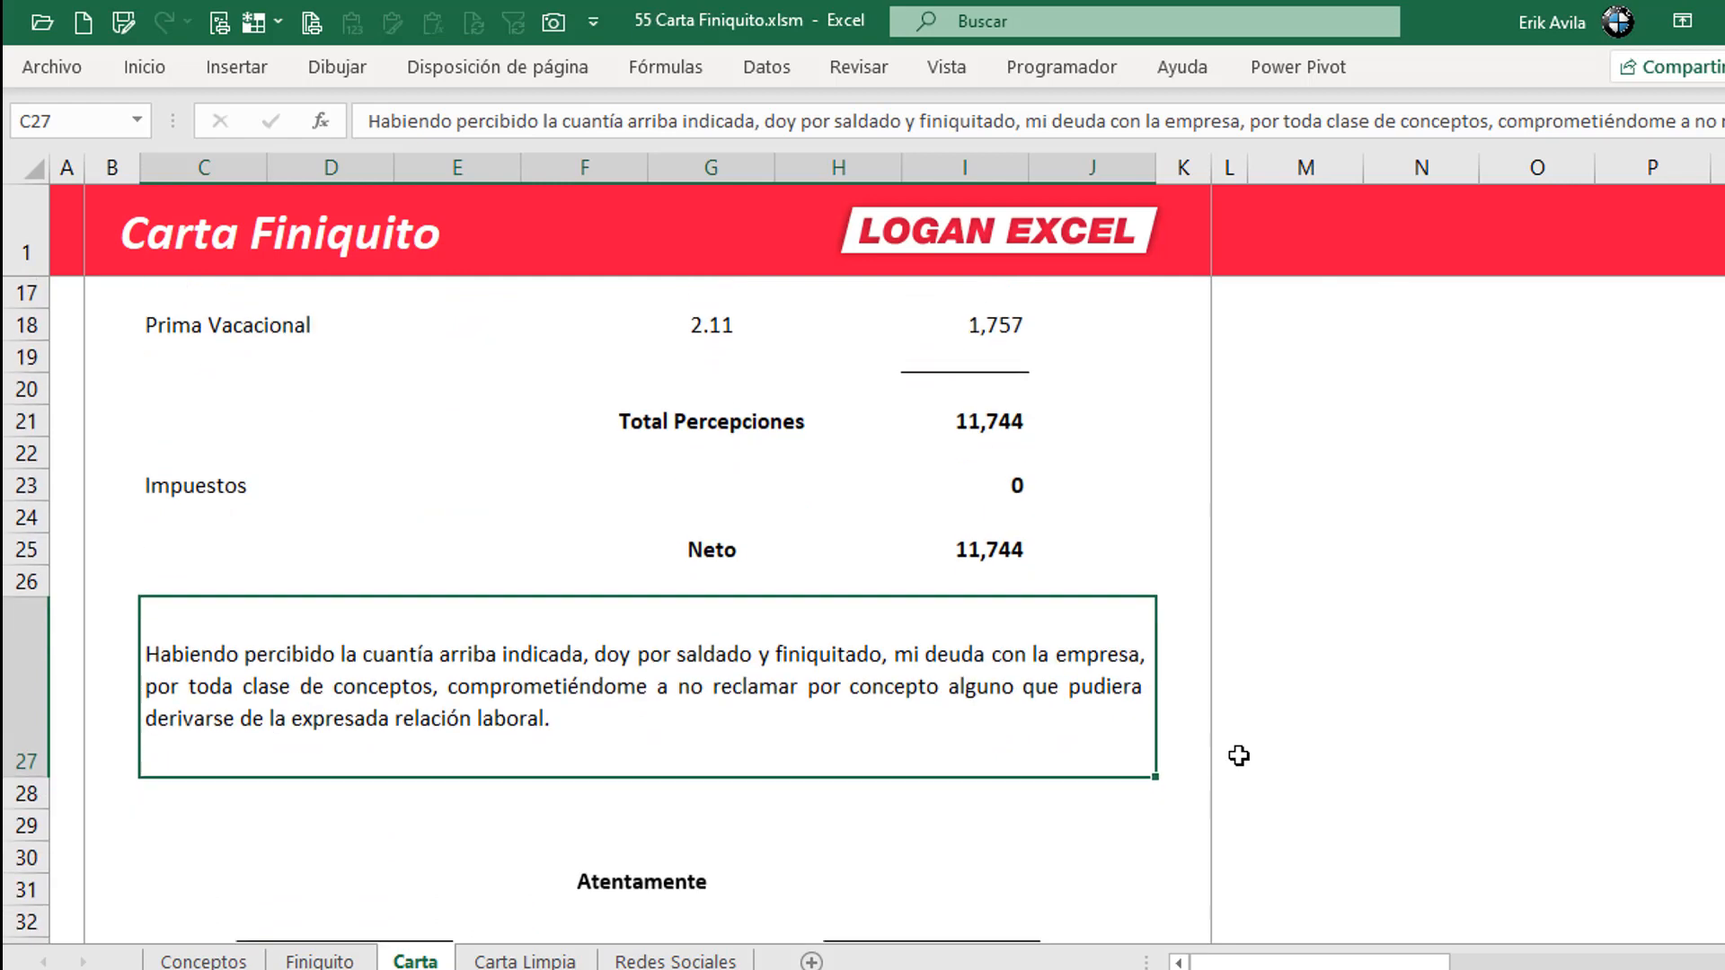
click(1266, 755)
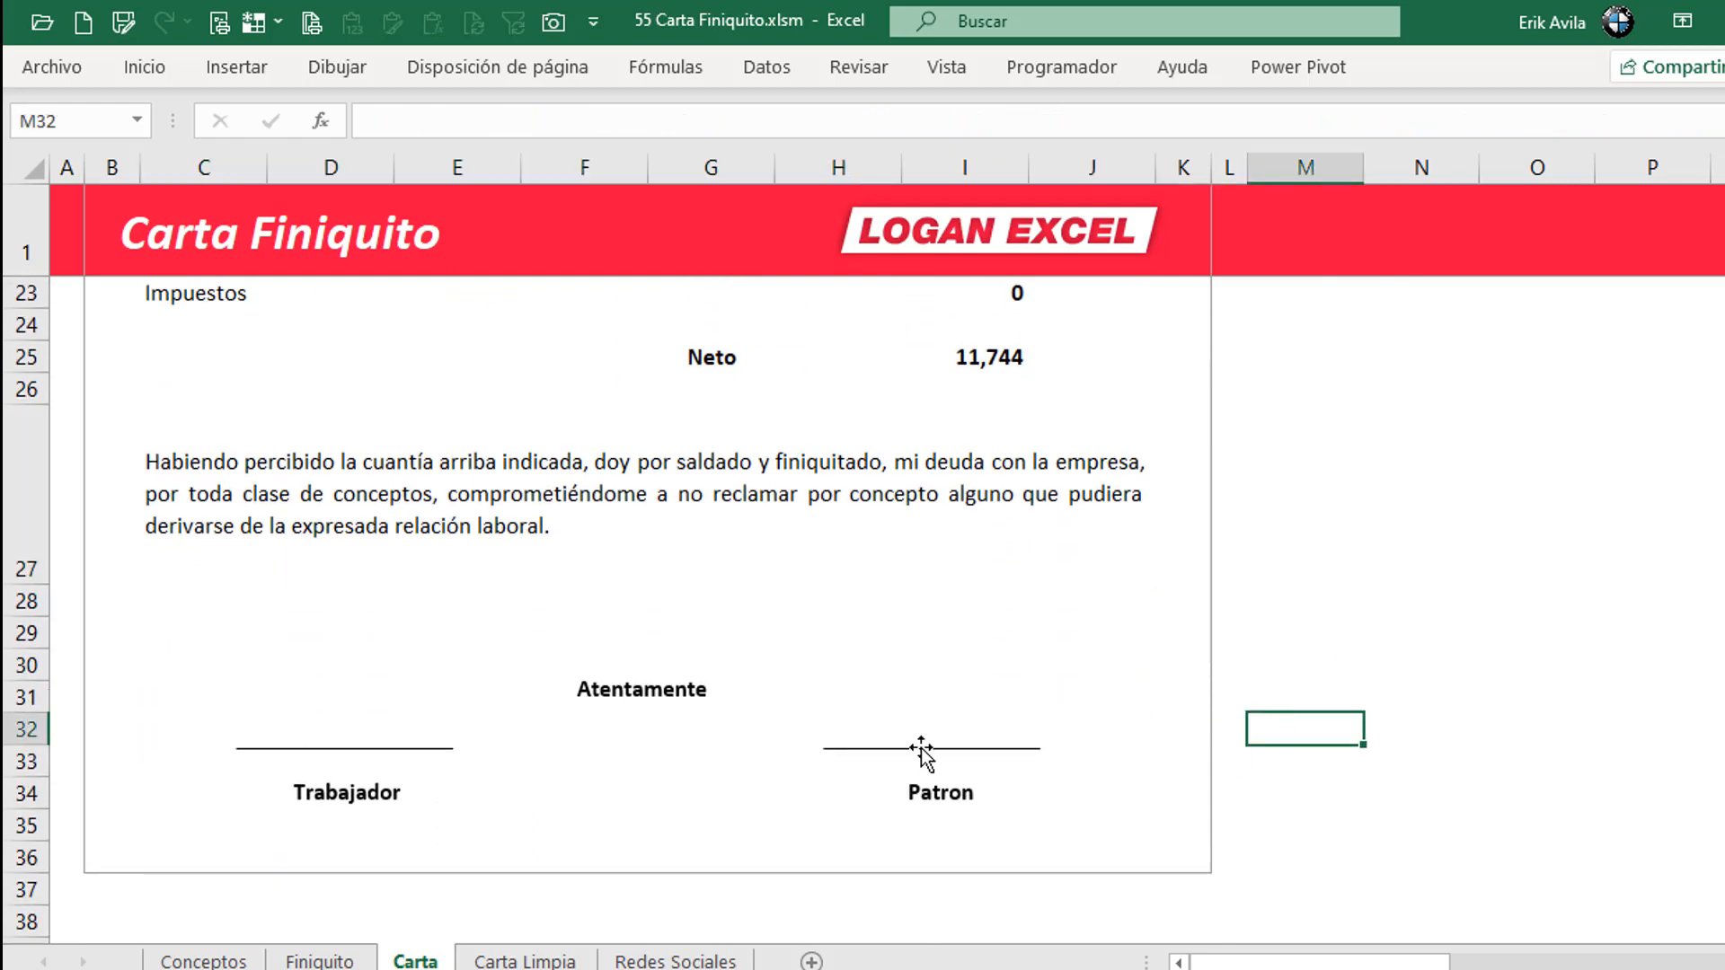
scroll(934, 745, up, 1)
scroll(935, 746, up, 4)
scroll(934, 745, up, 4)
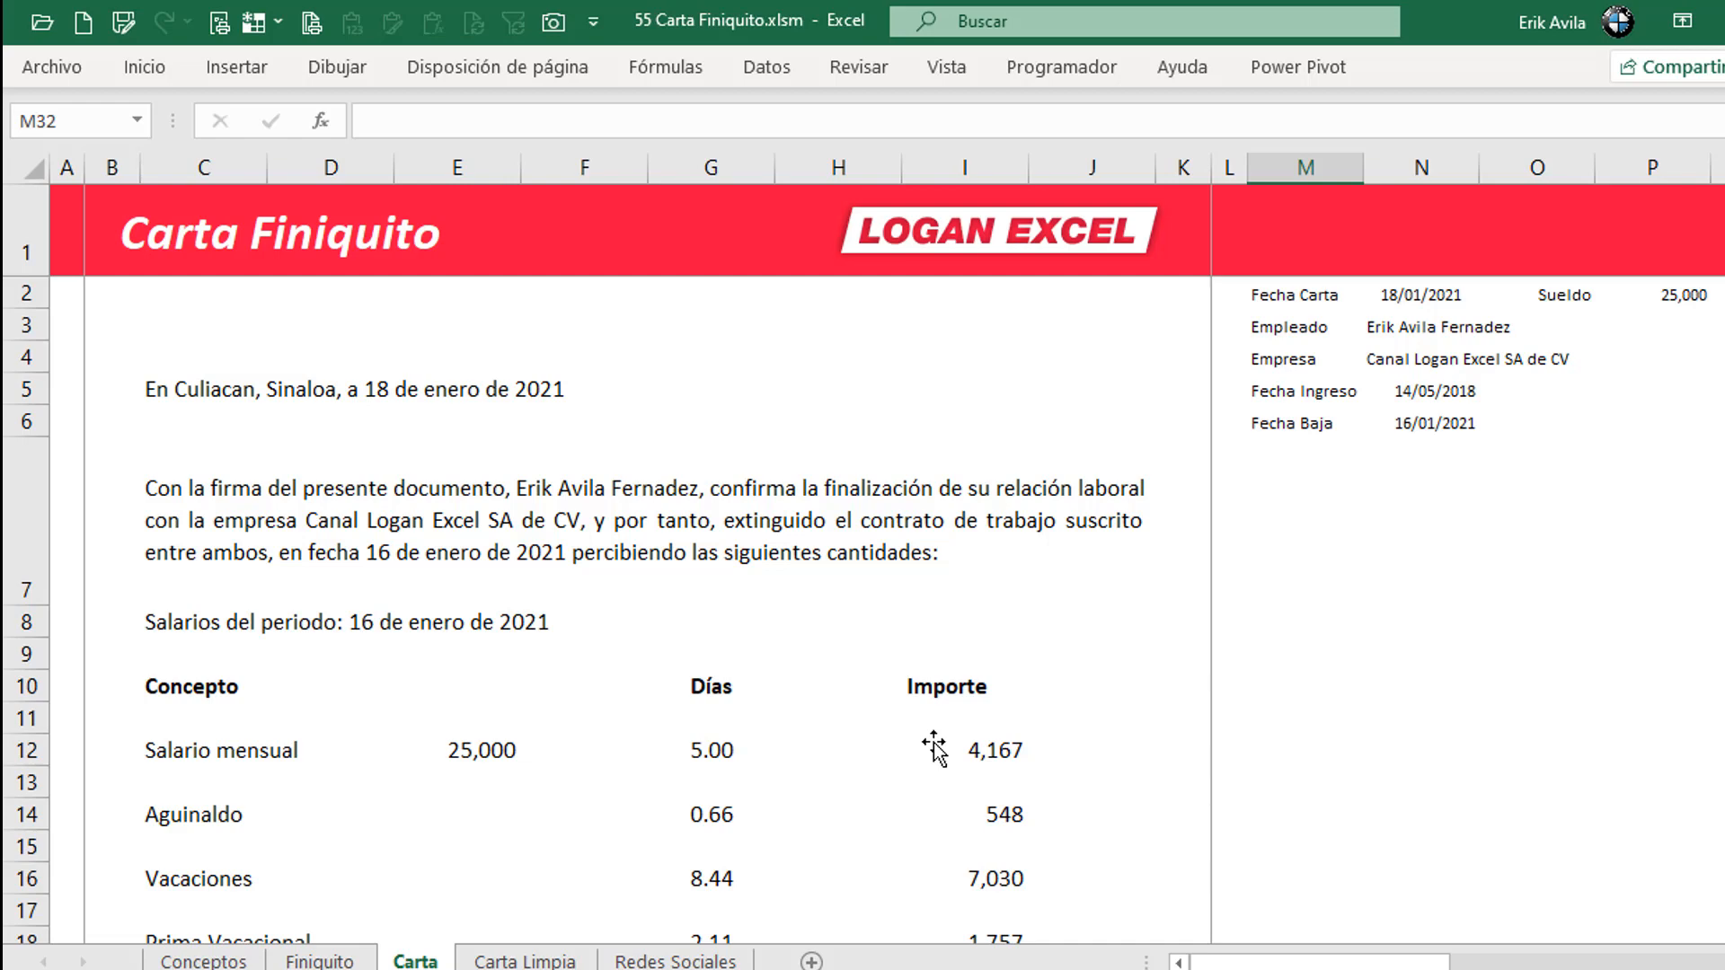
- Check the Finiquito sheet and inspect the Carta sheet's data cells for letter date, employee, hire date and termination date in N2:N6
click(320, 960)
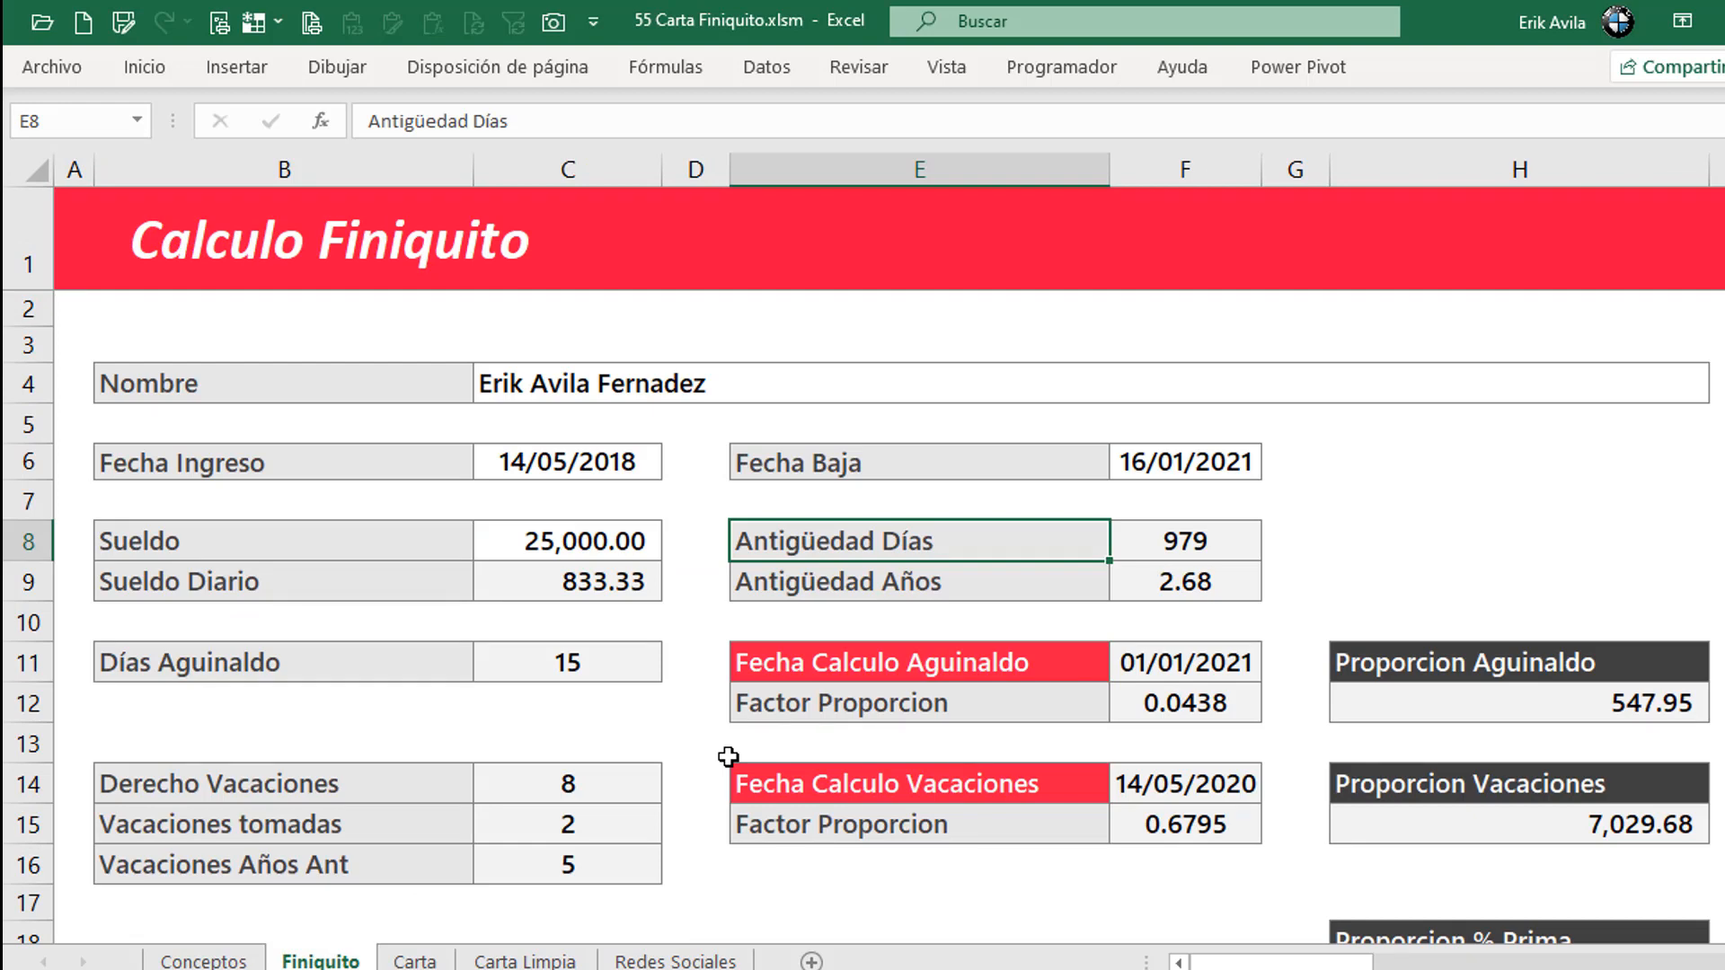
click(422, 960)
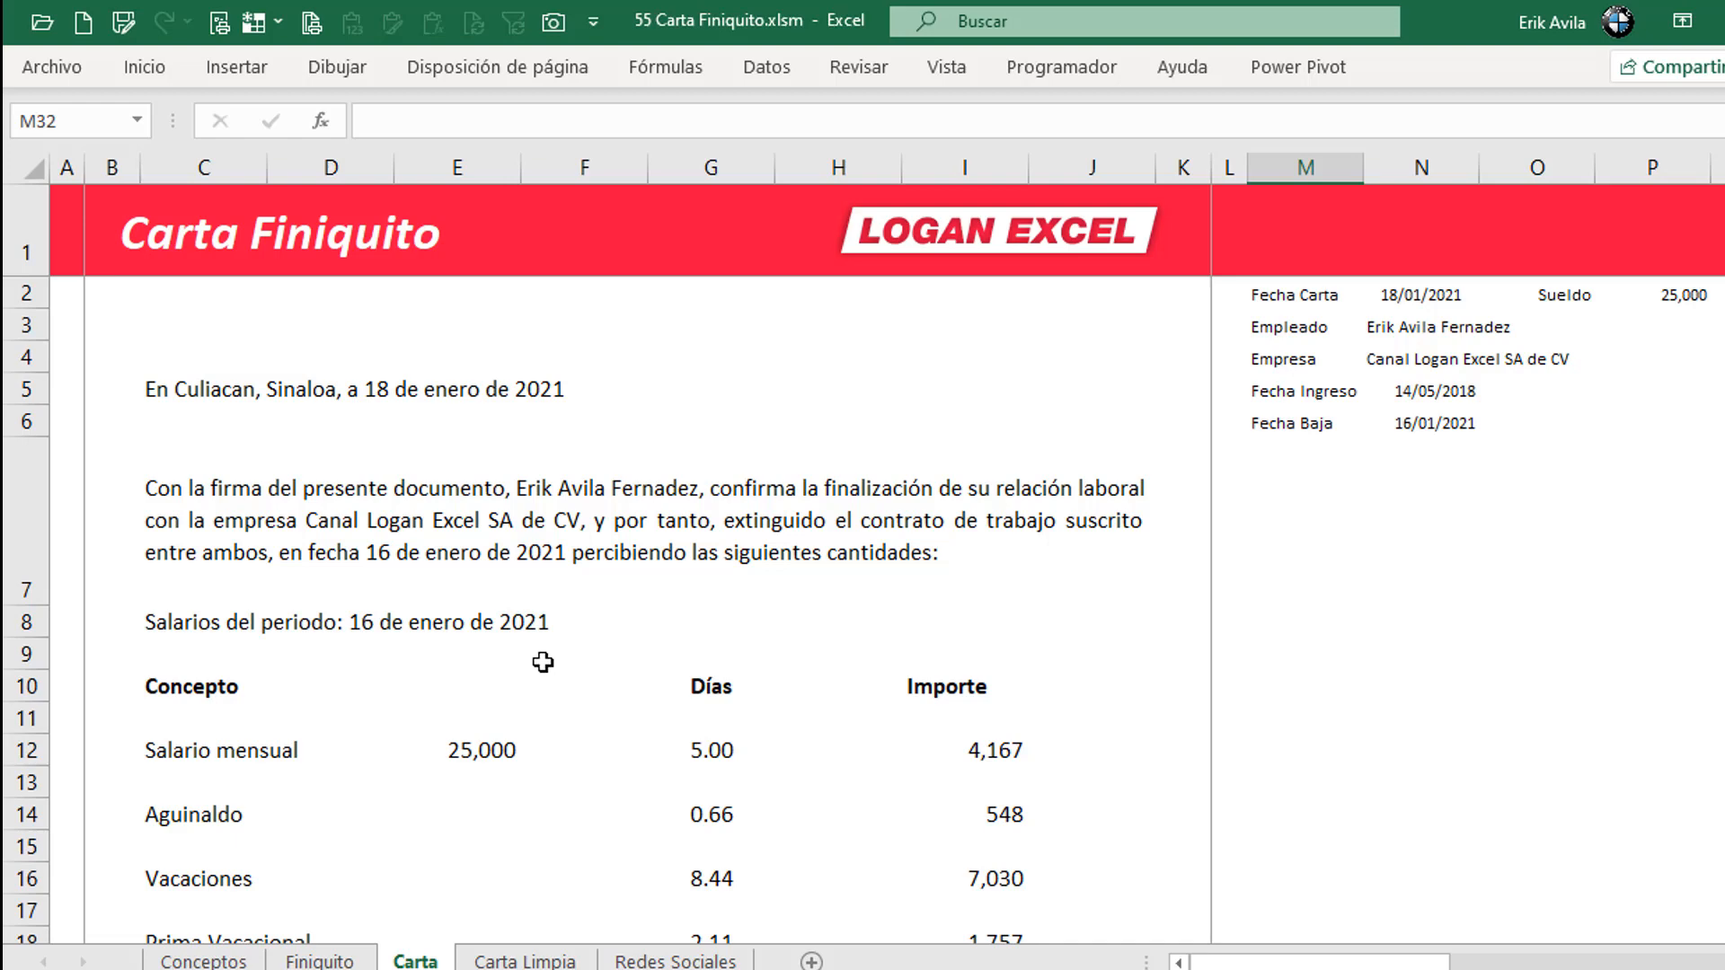
click(634, 532)
click(1383, 537)
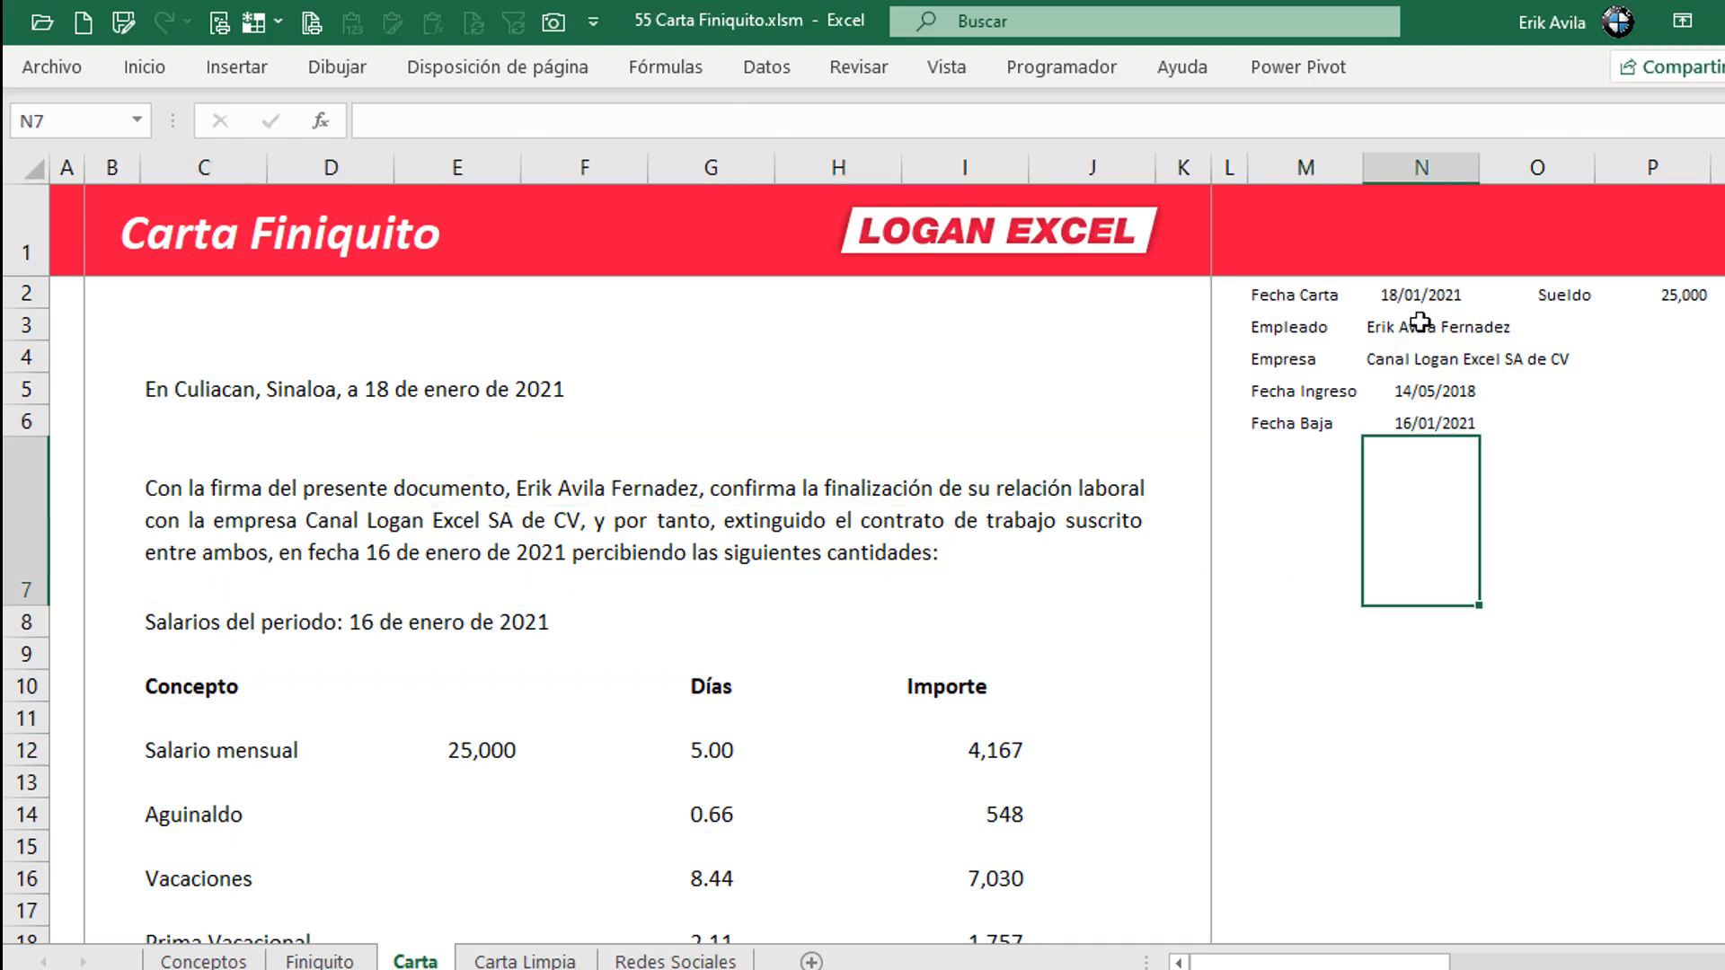
click(1419, 297)
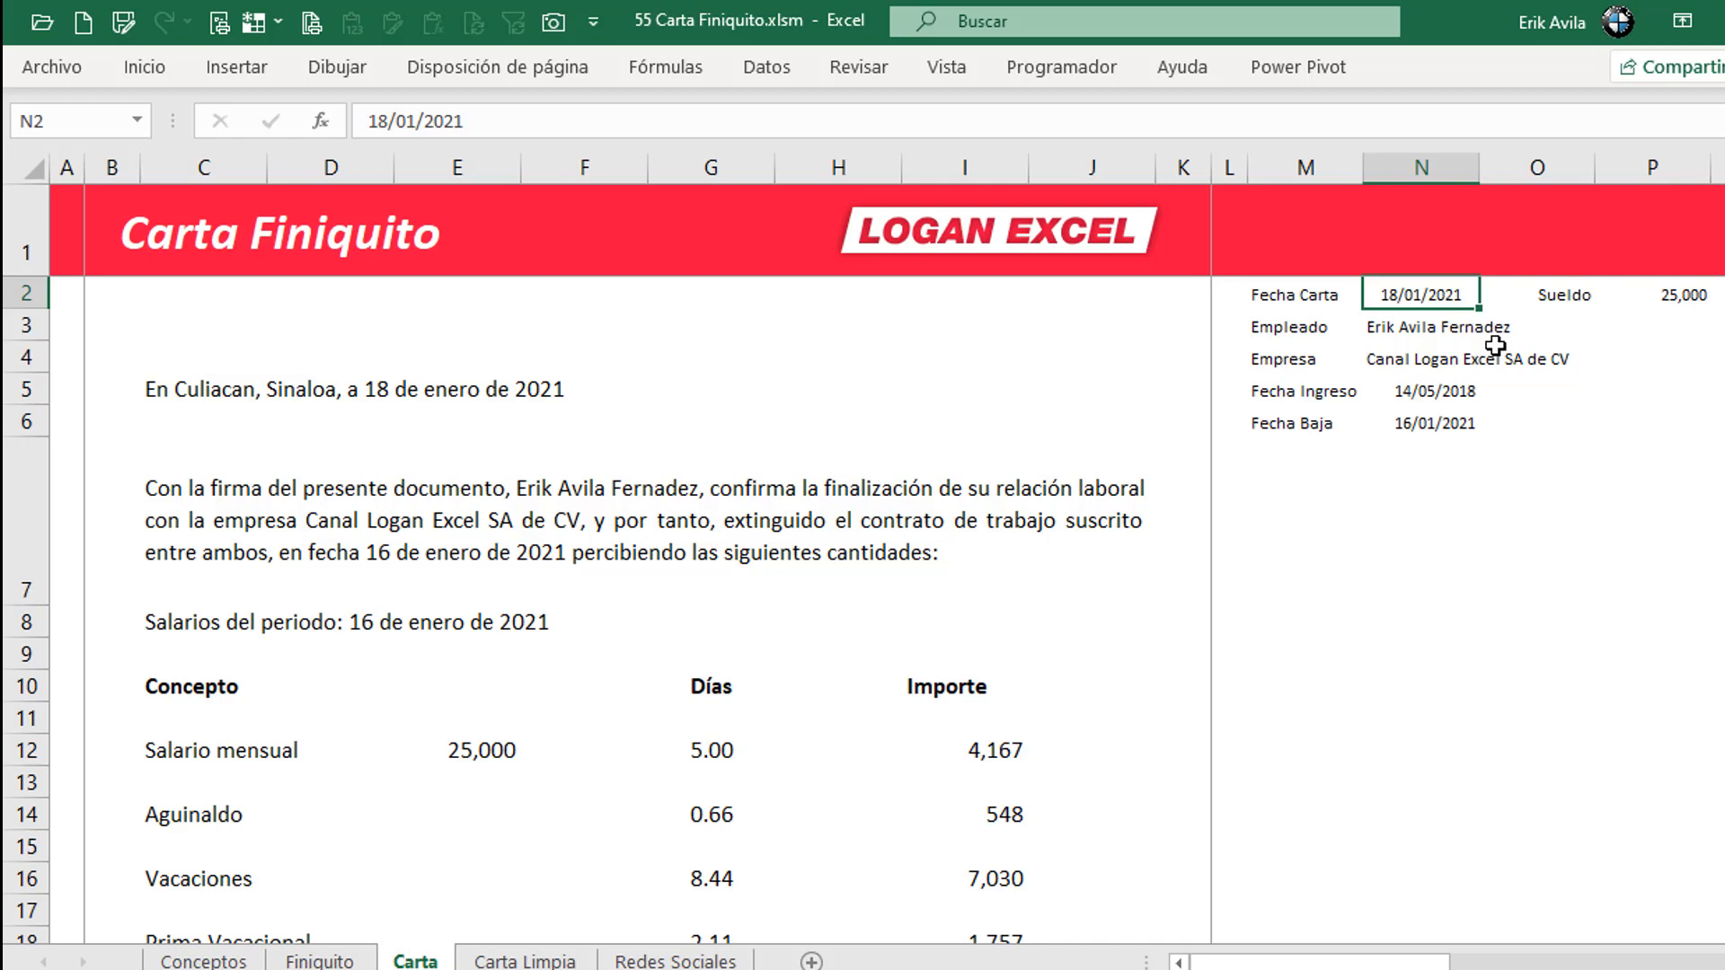
click(1463, 496)
click(1409, 323)
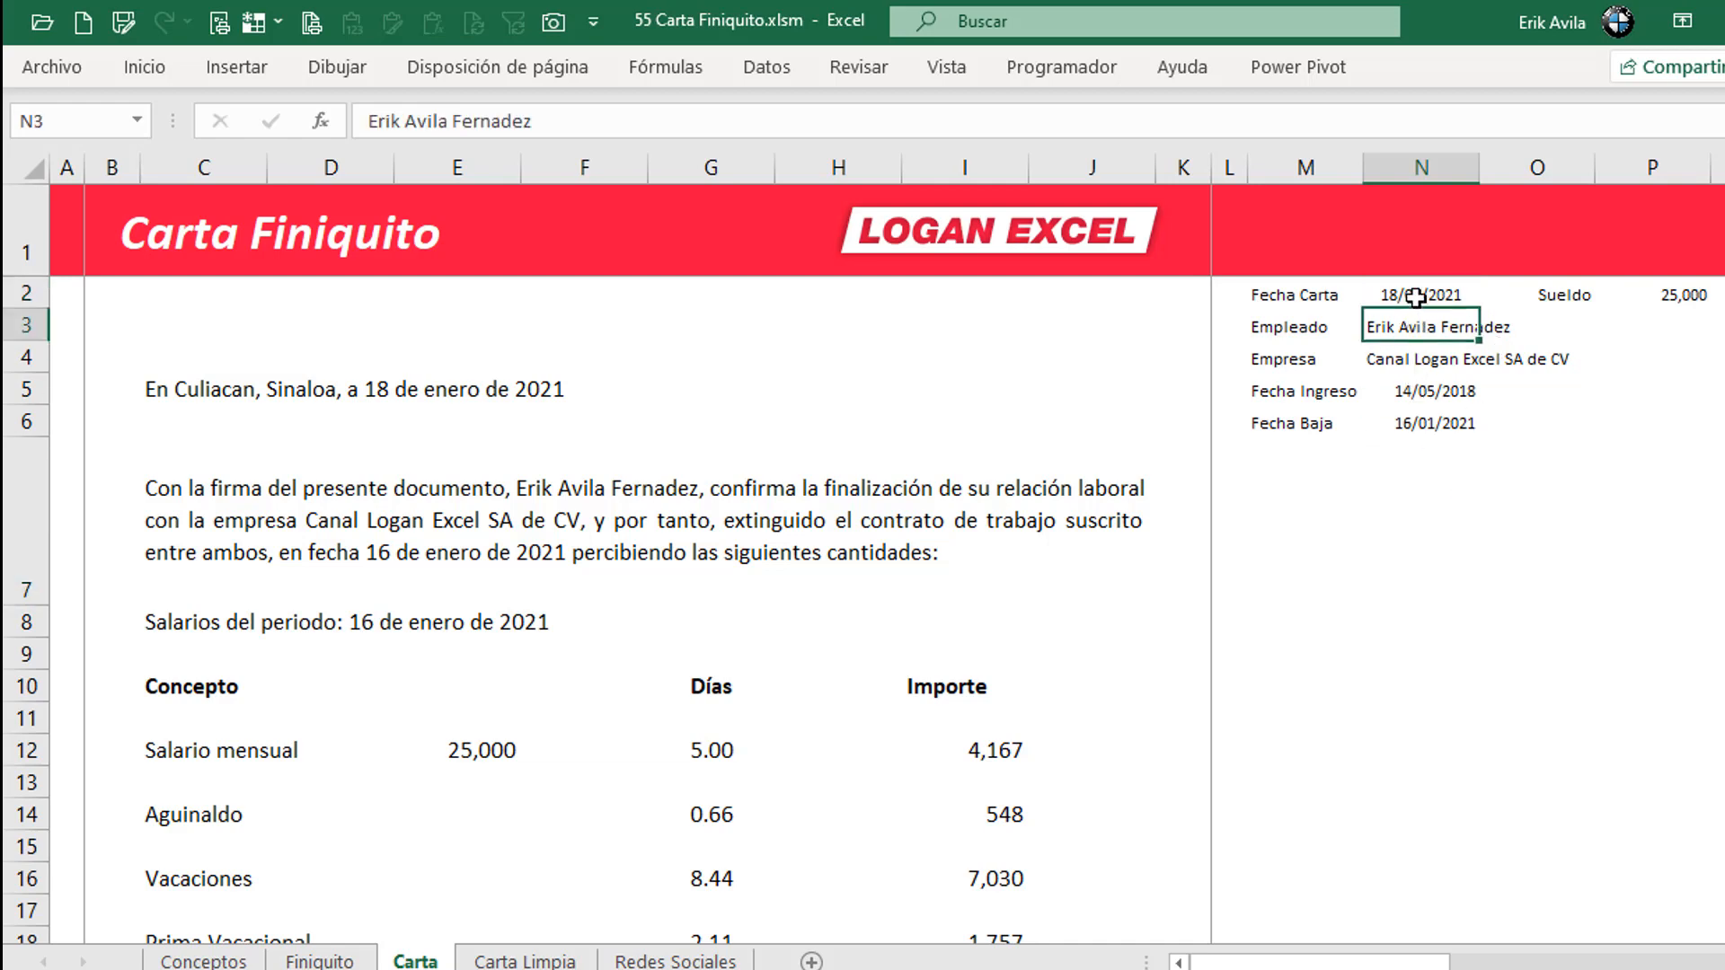
click(1434, 302)
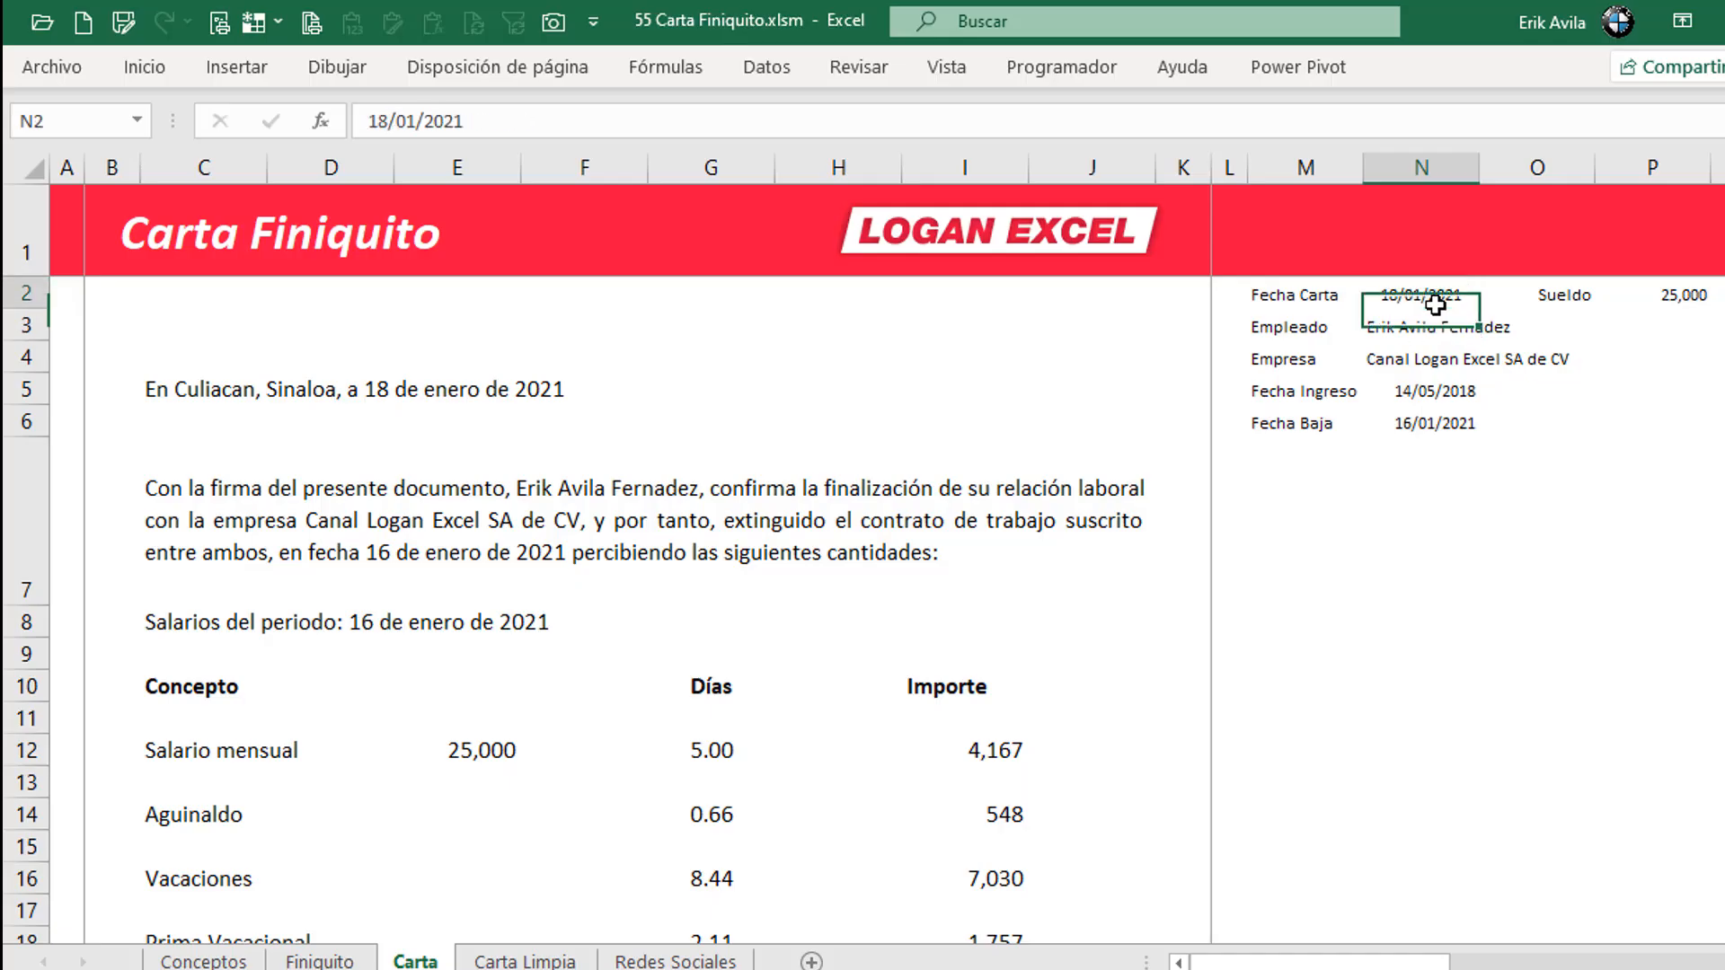
click(1451, 417)
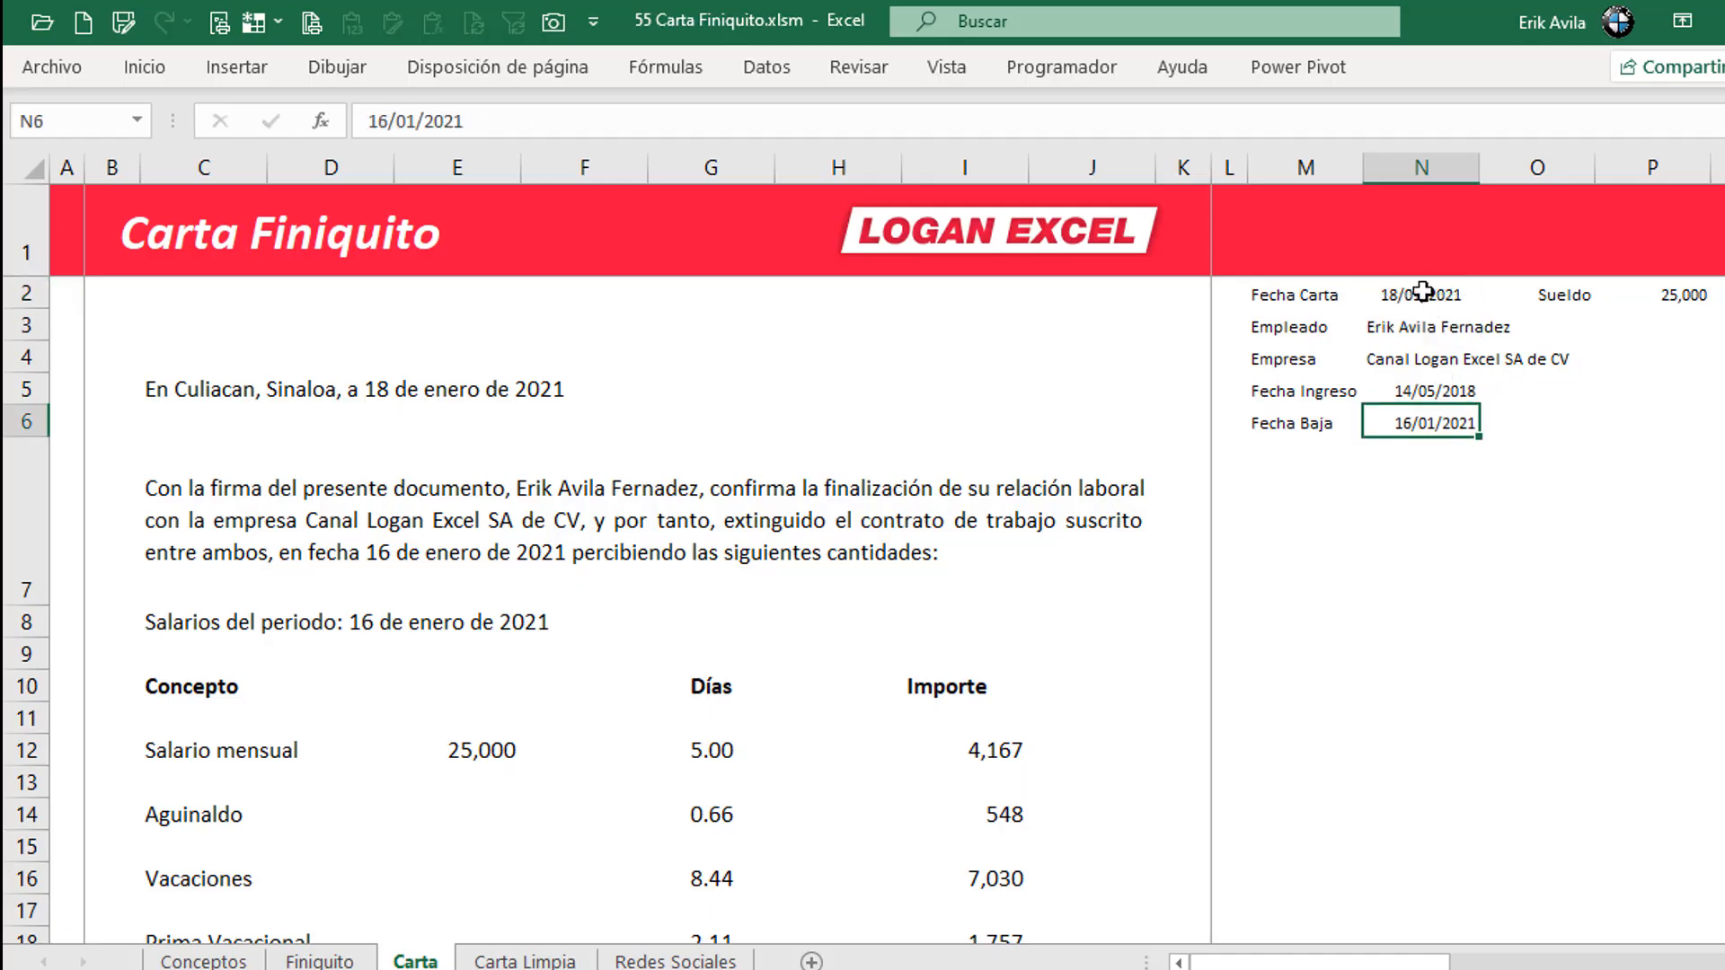
click(1423, 293)
click(1445, 389)
click(1441, 462)
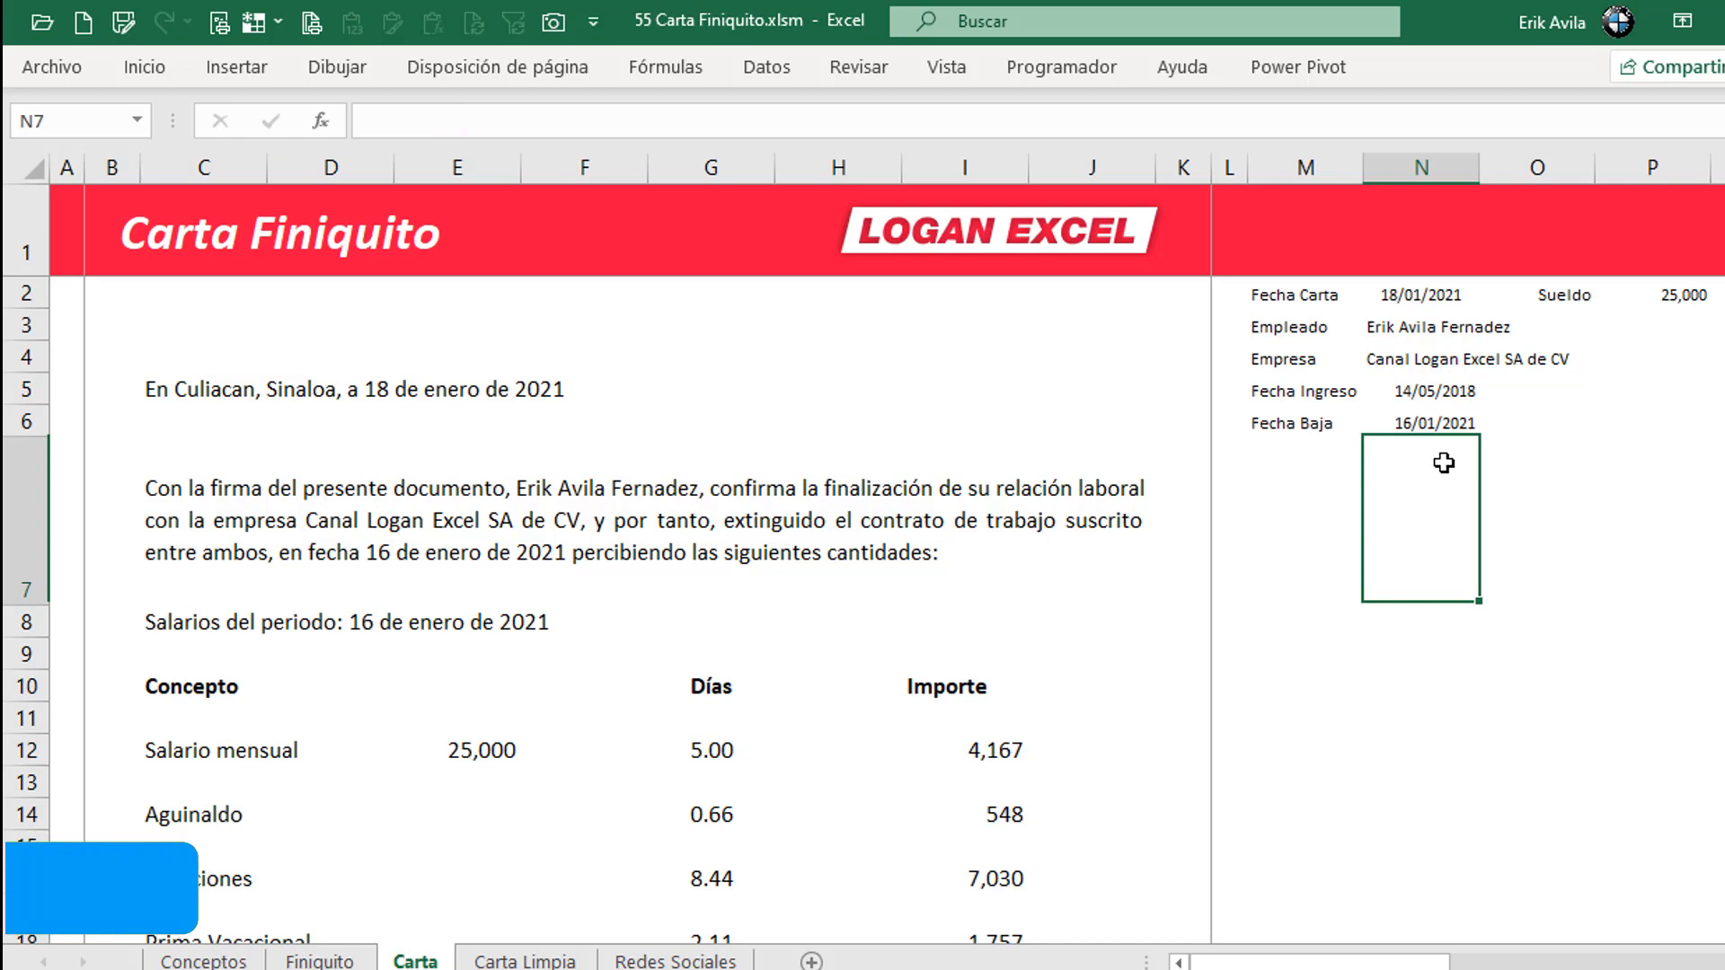
- Set the letter date (Fecha Carta) in N2 to 12/12/2021
click(1429, 298)
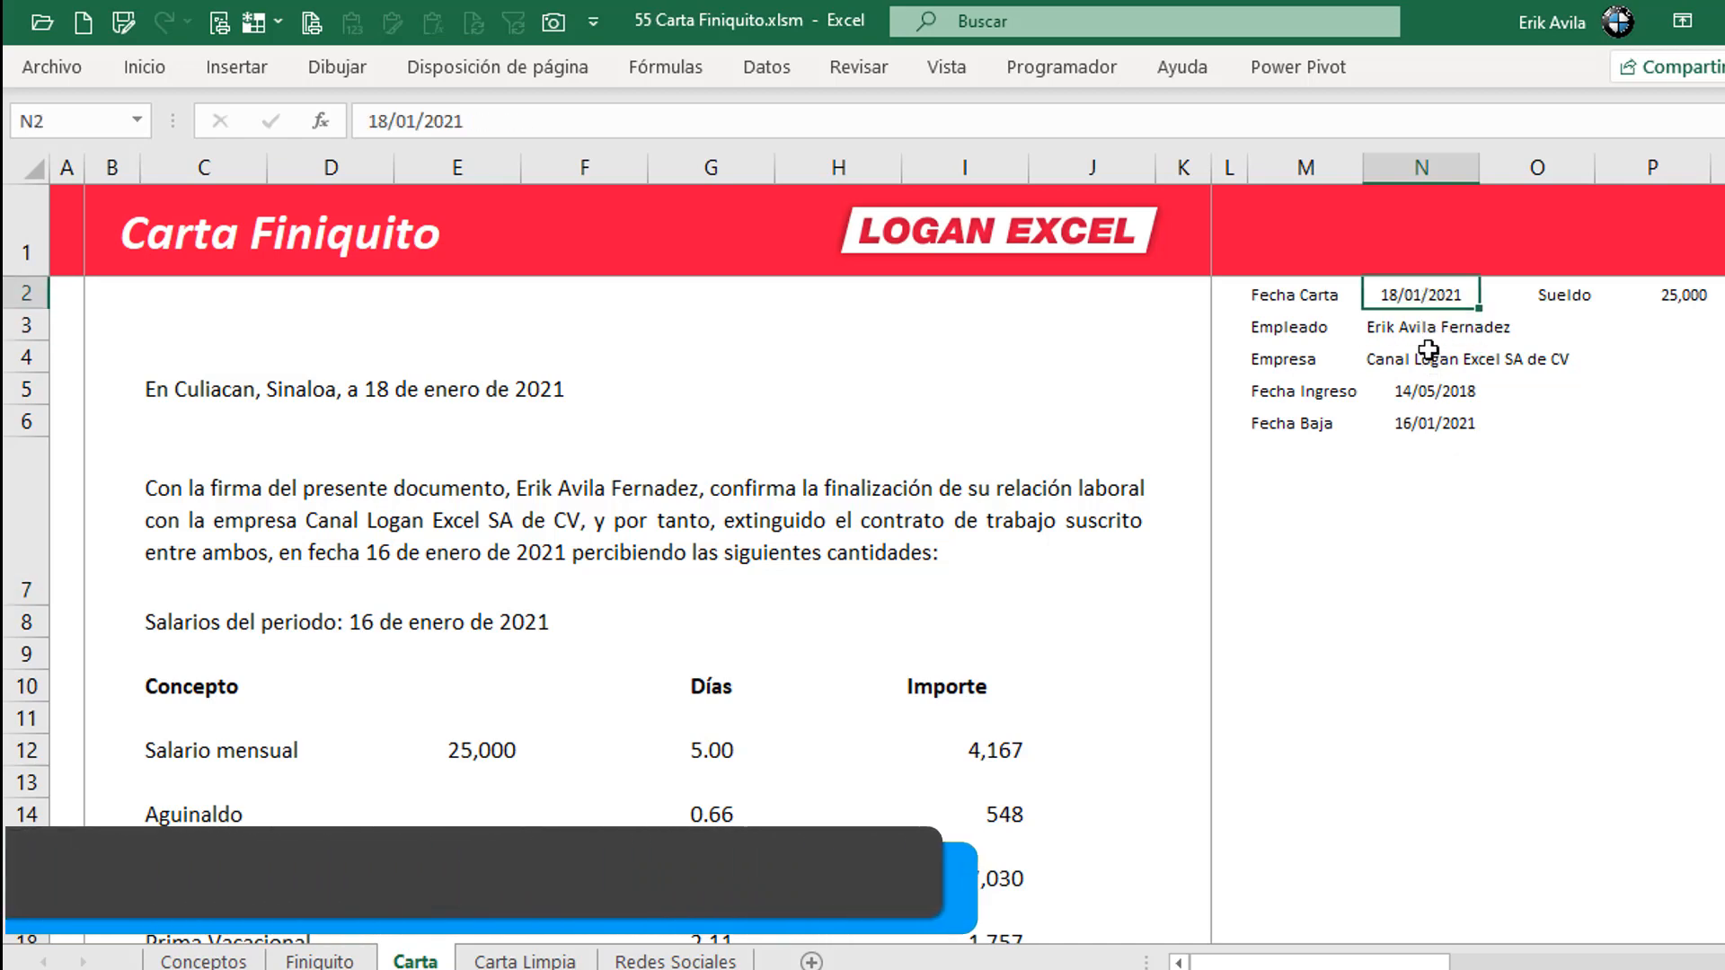
text(12/)
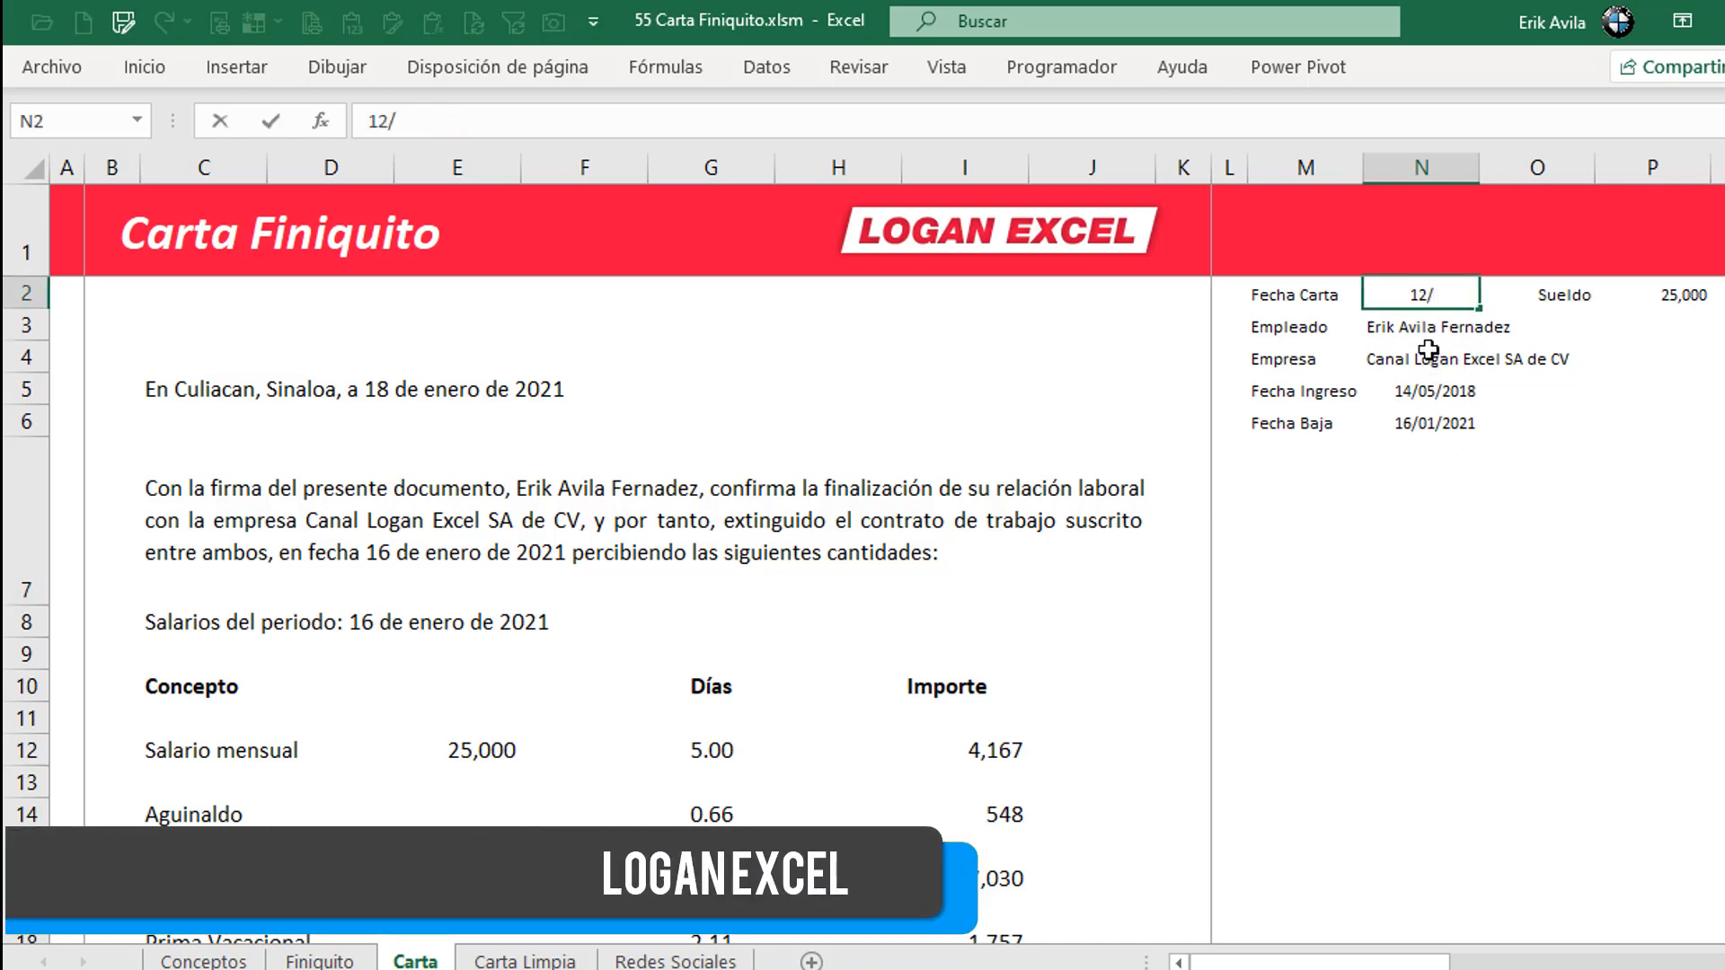
text(12/2021)
key(Return)
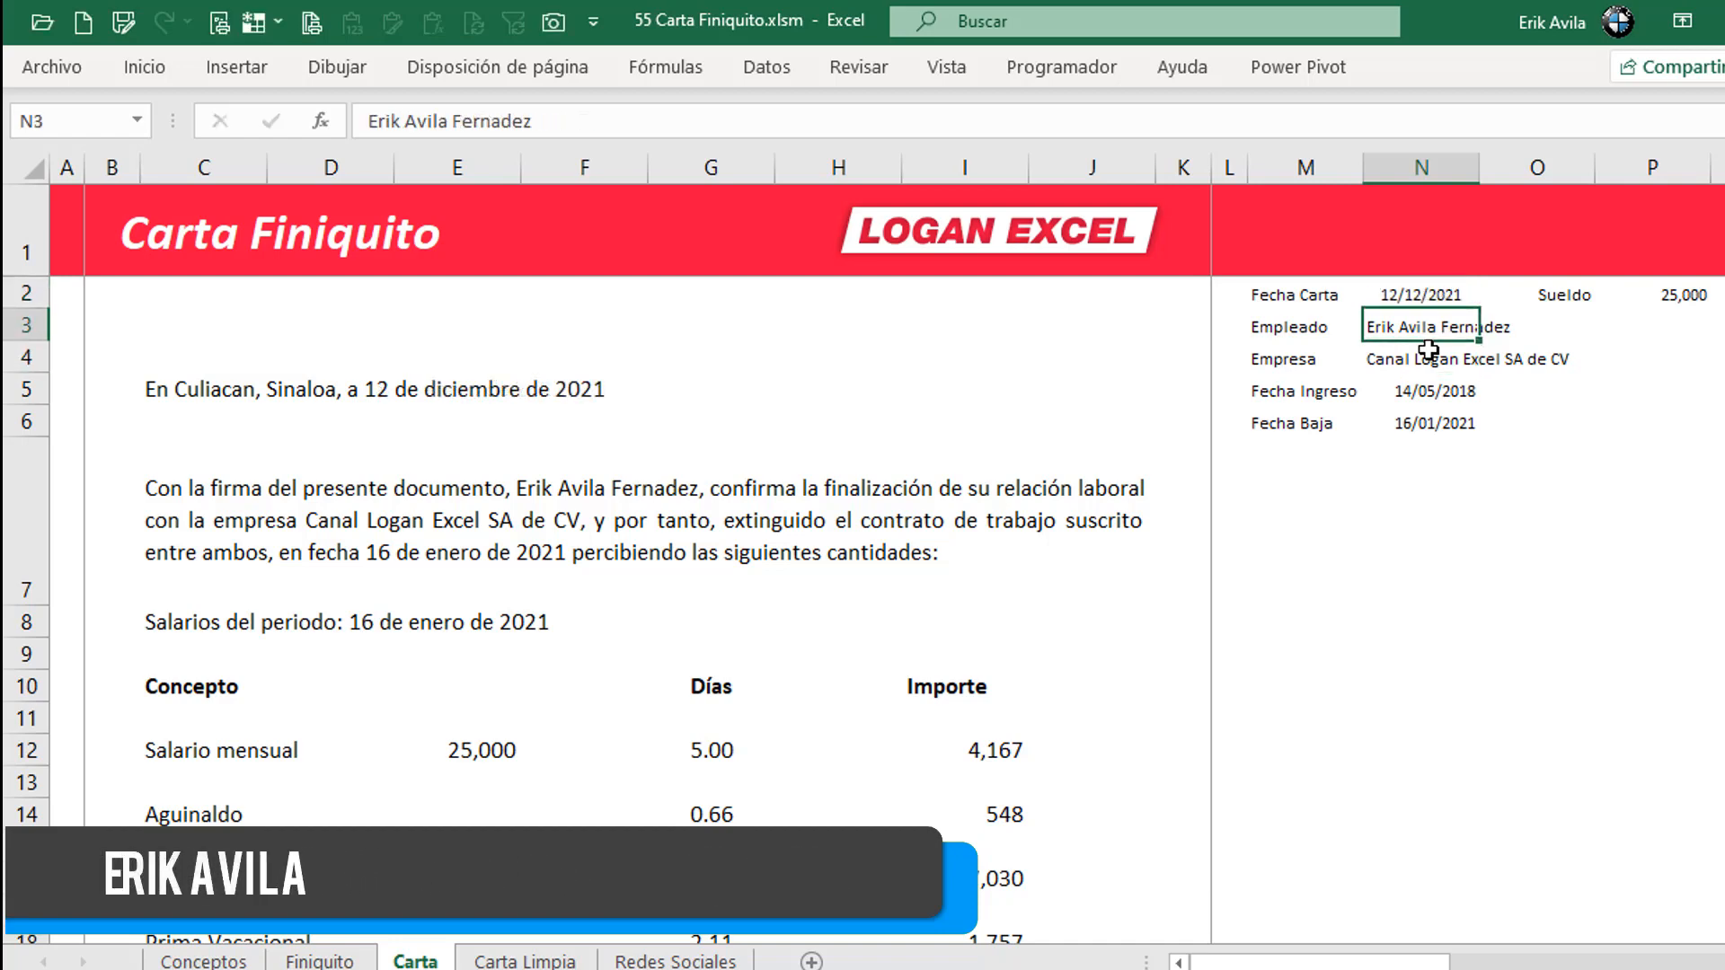
- Replace the employee's name (Empleado) in N3 with another employee's full name
text(Pe)
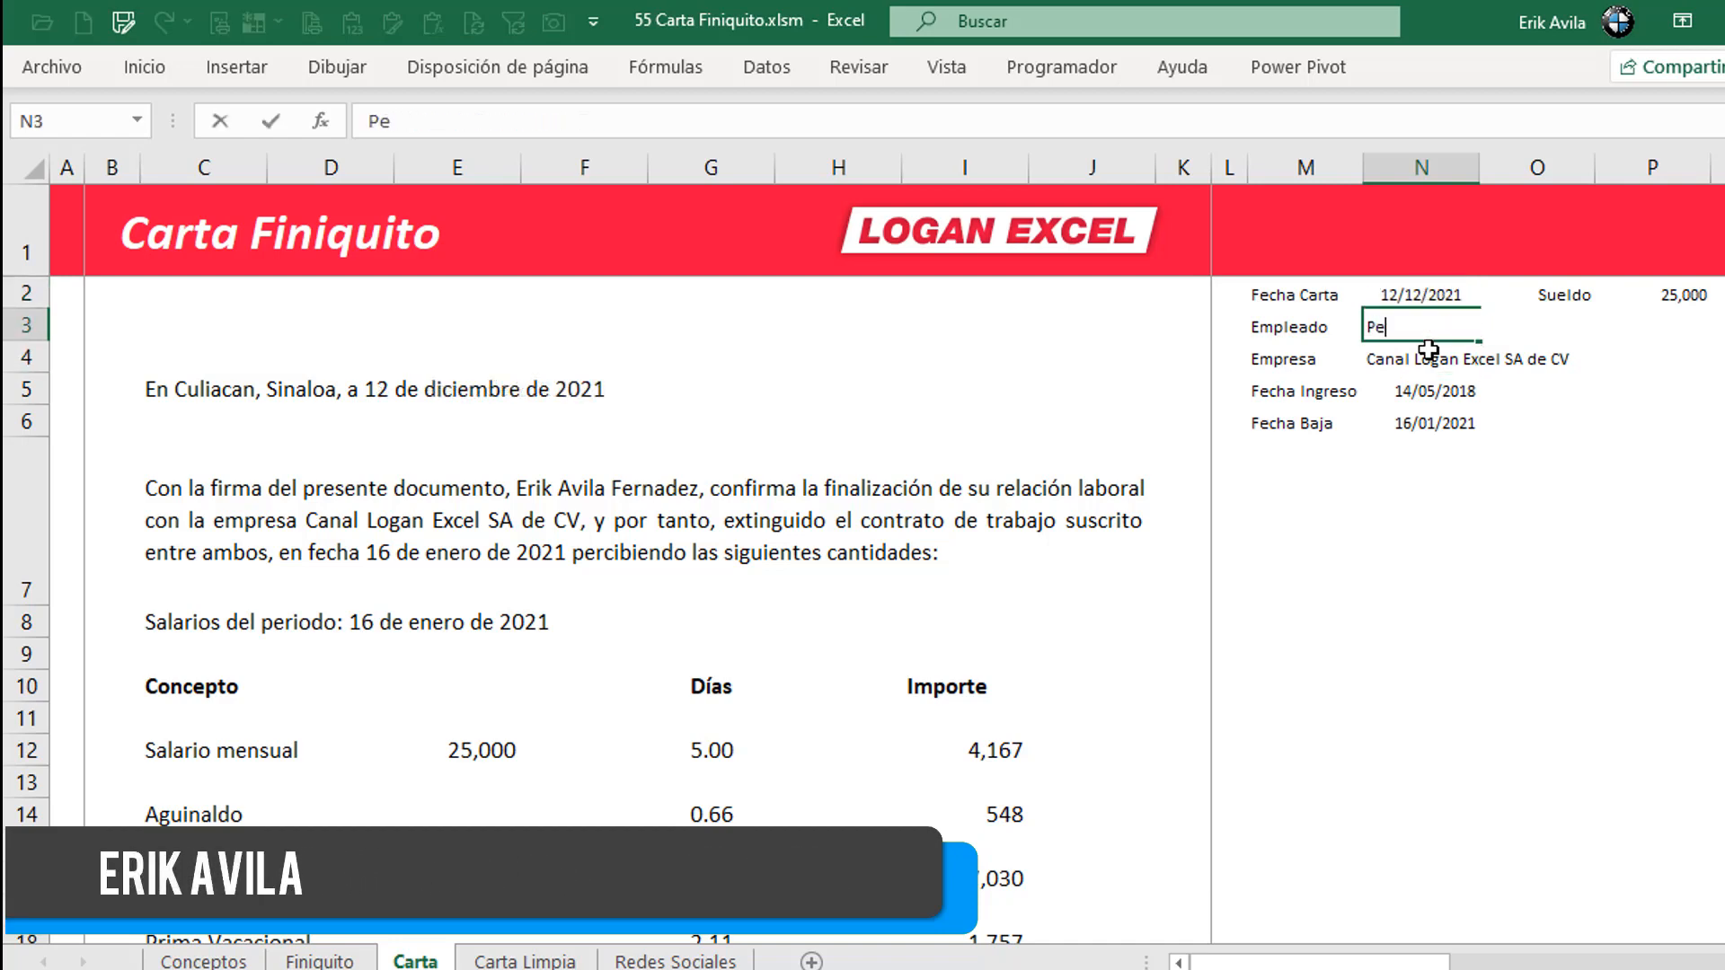
text(dro)
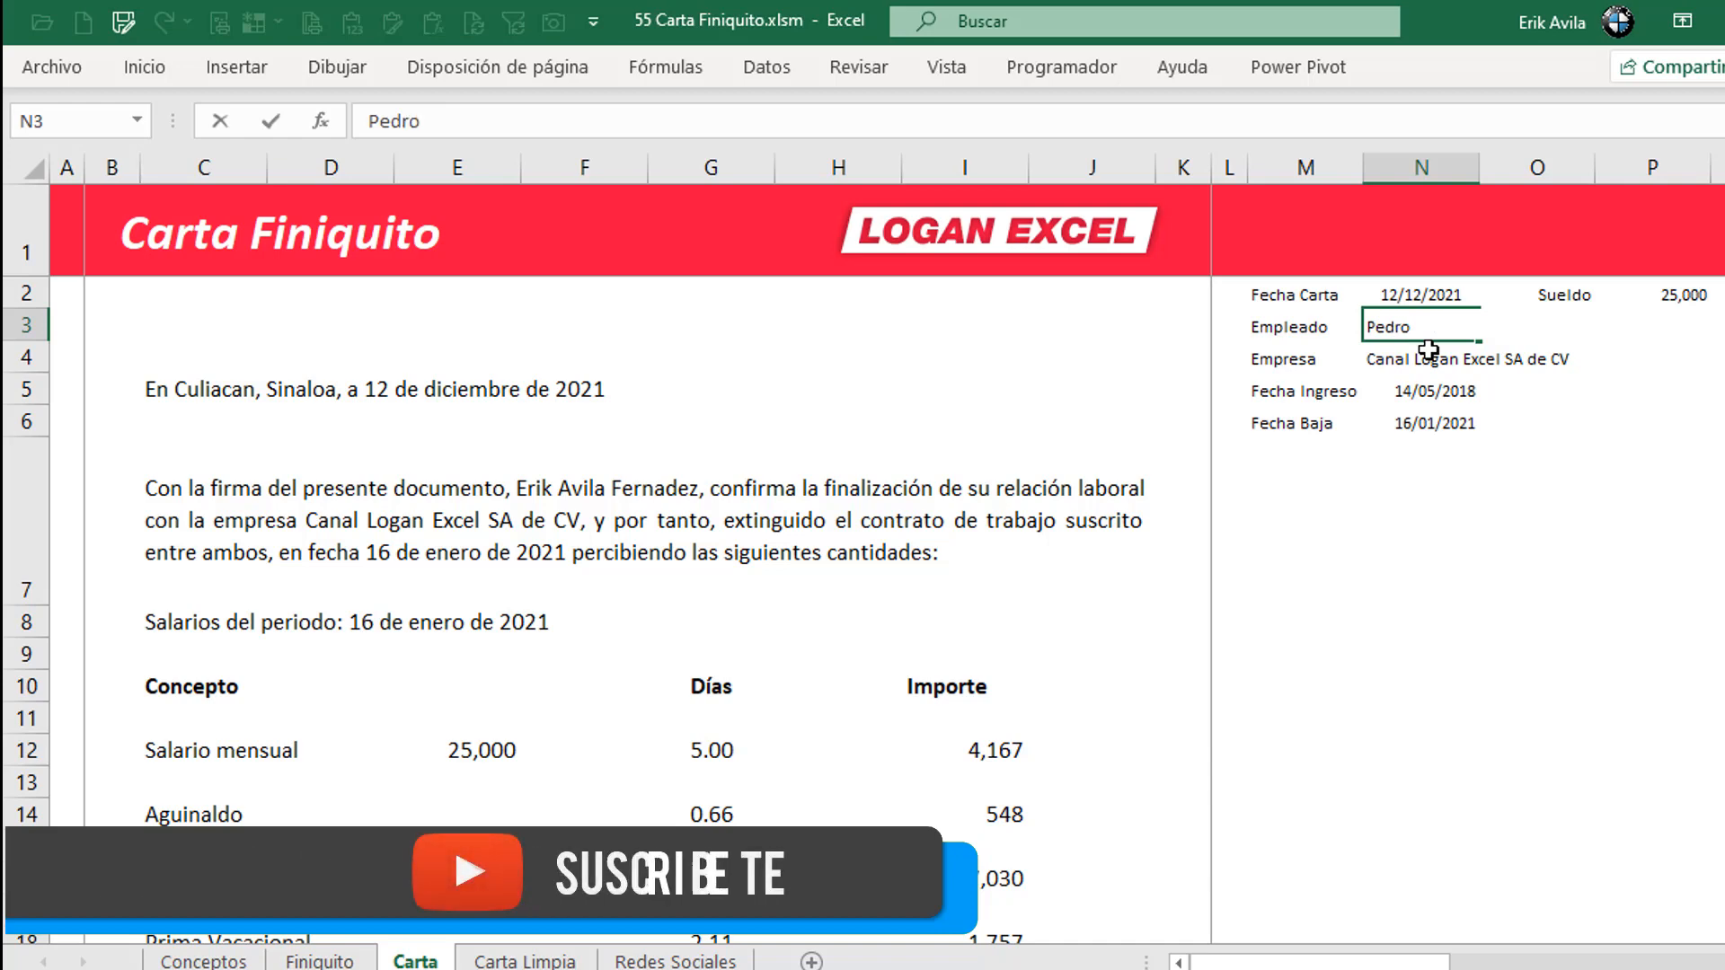
text( Palma)
key(Return)
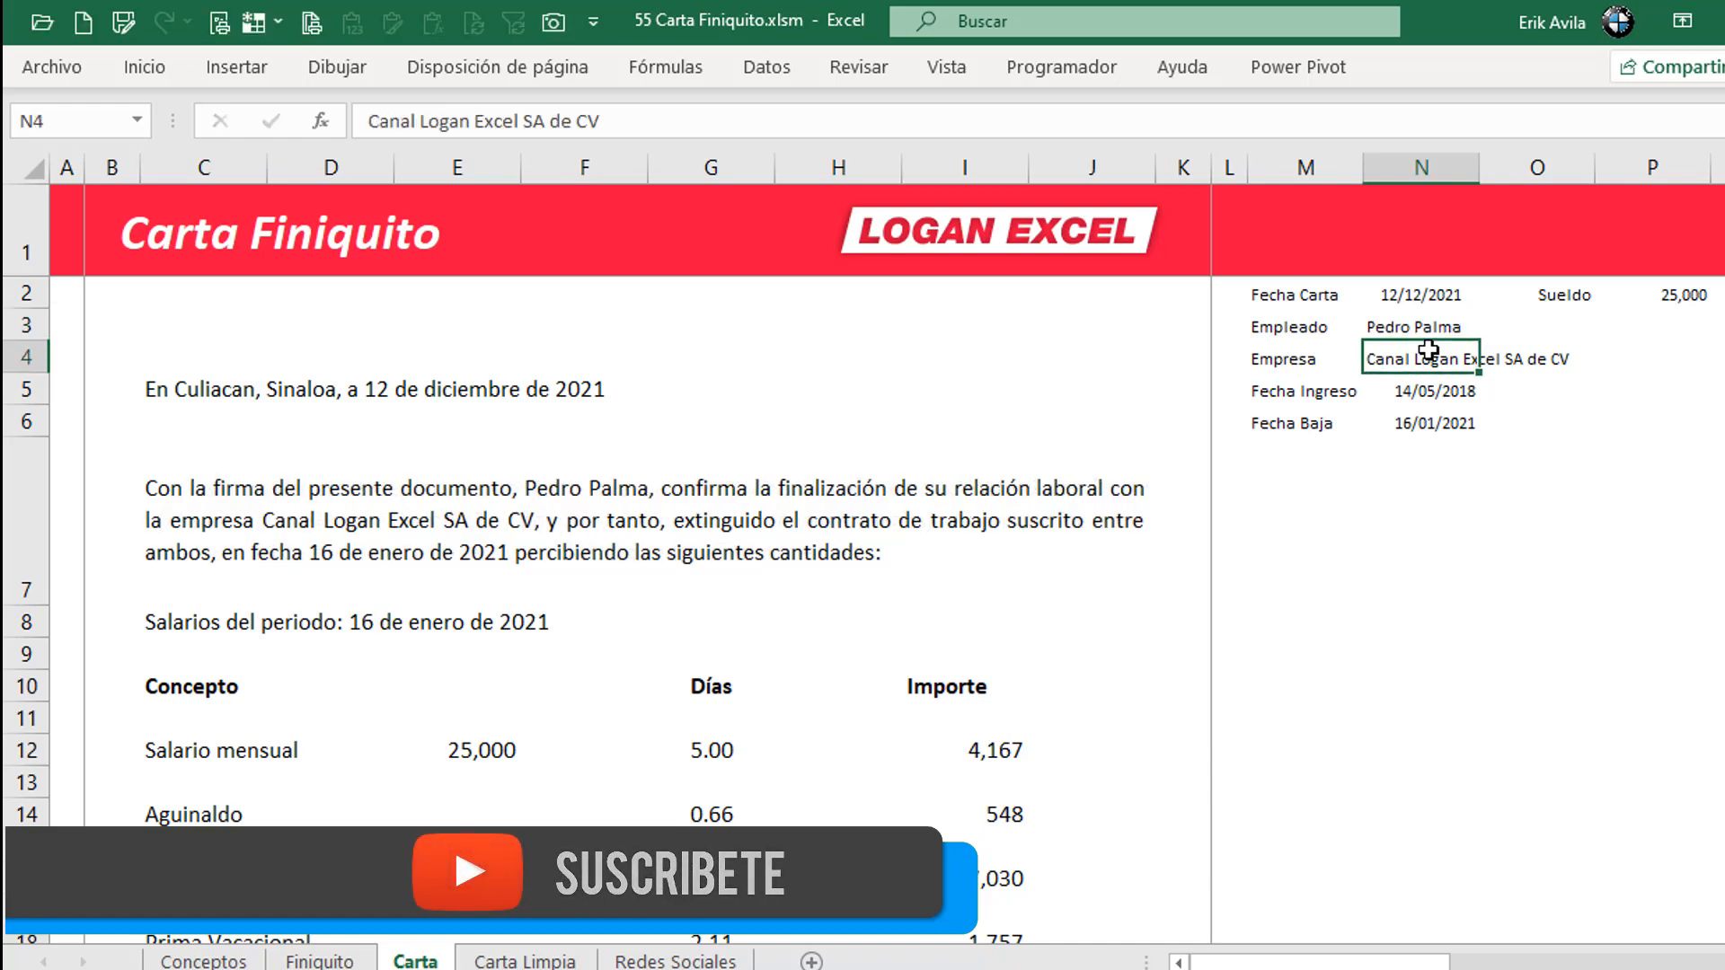
- Replace the company name (Empresa) in N4 with Patito SA DE CV
click(1435, 490)
click(1415, 359)
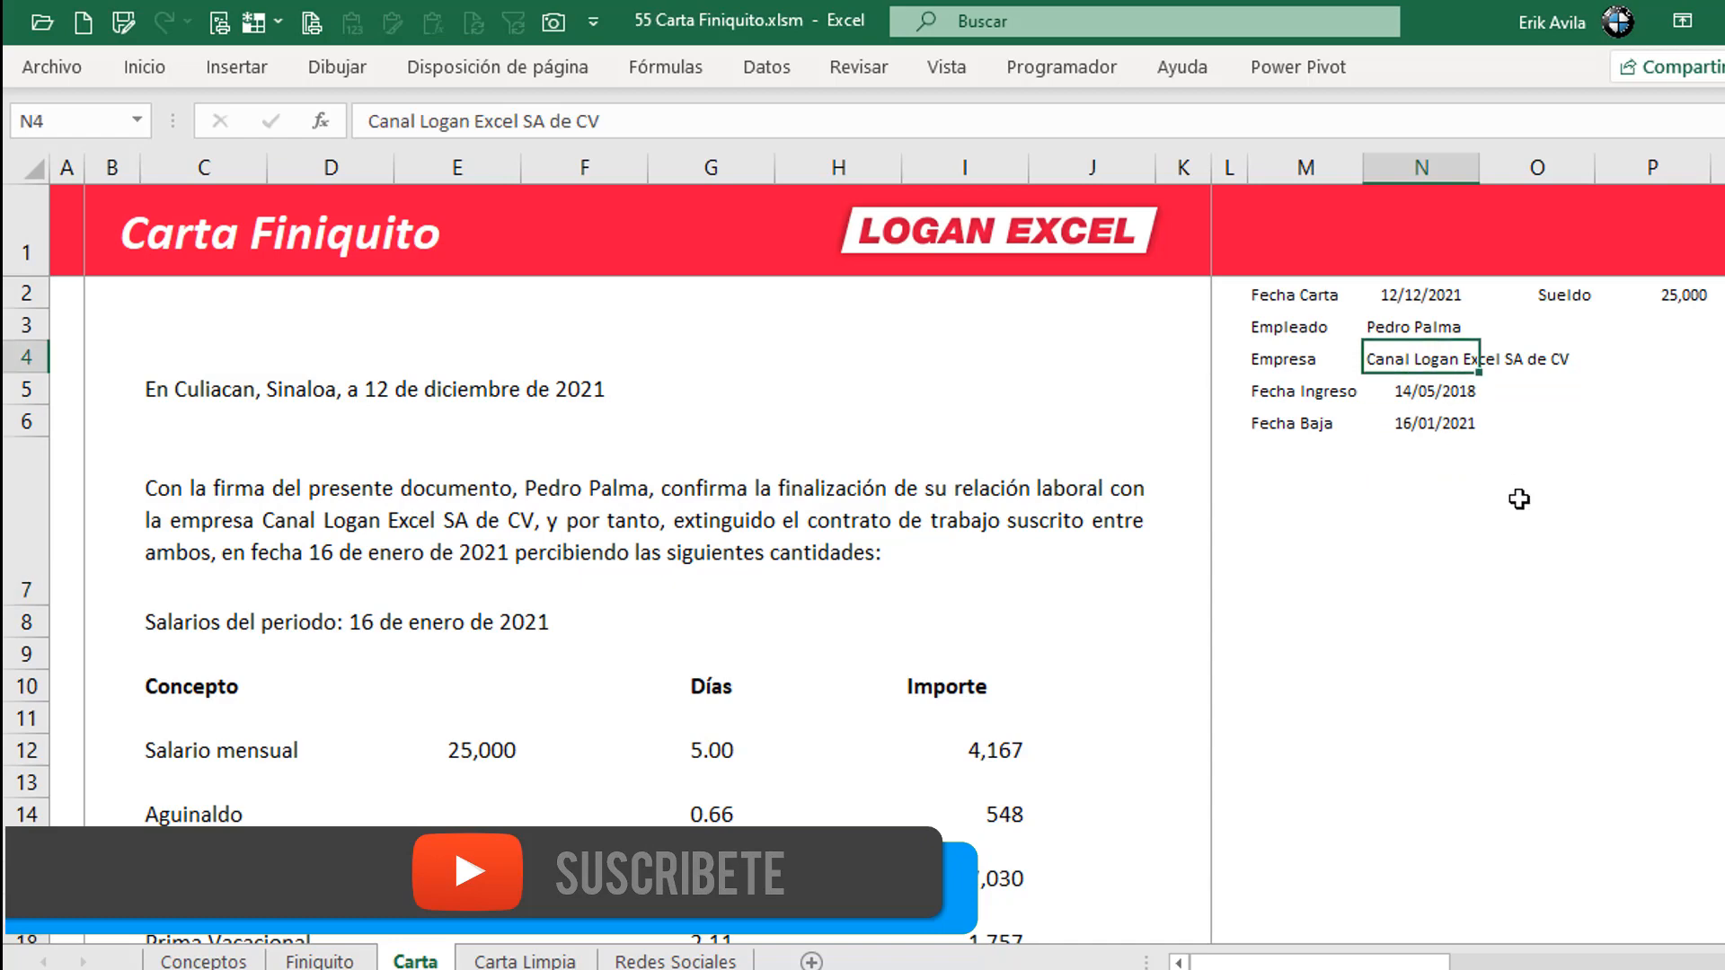
text(P)
key(Delete)
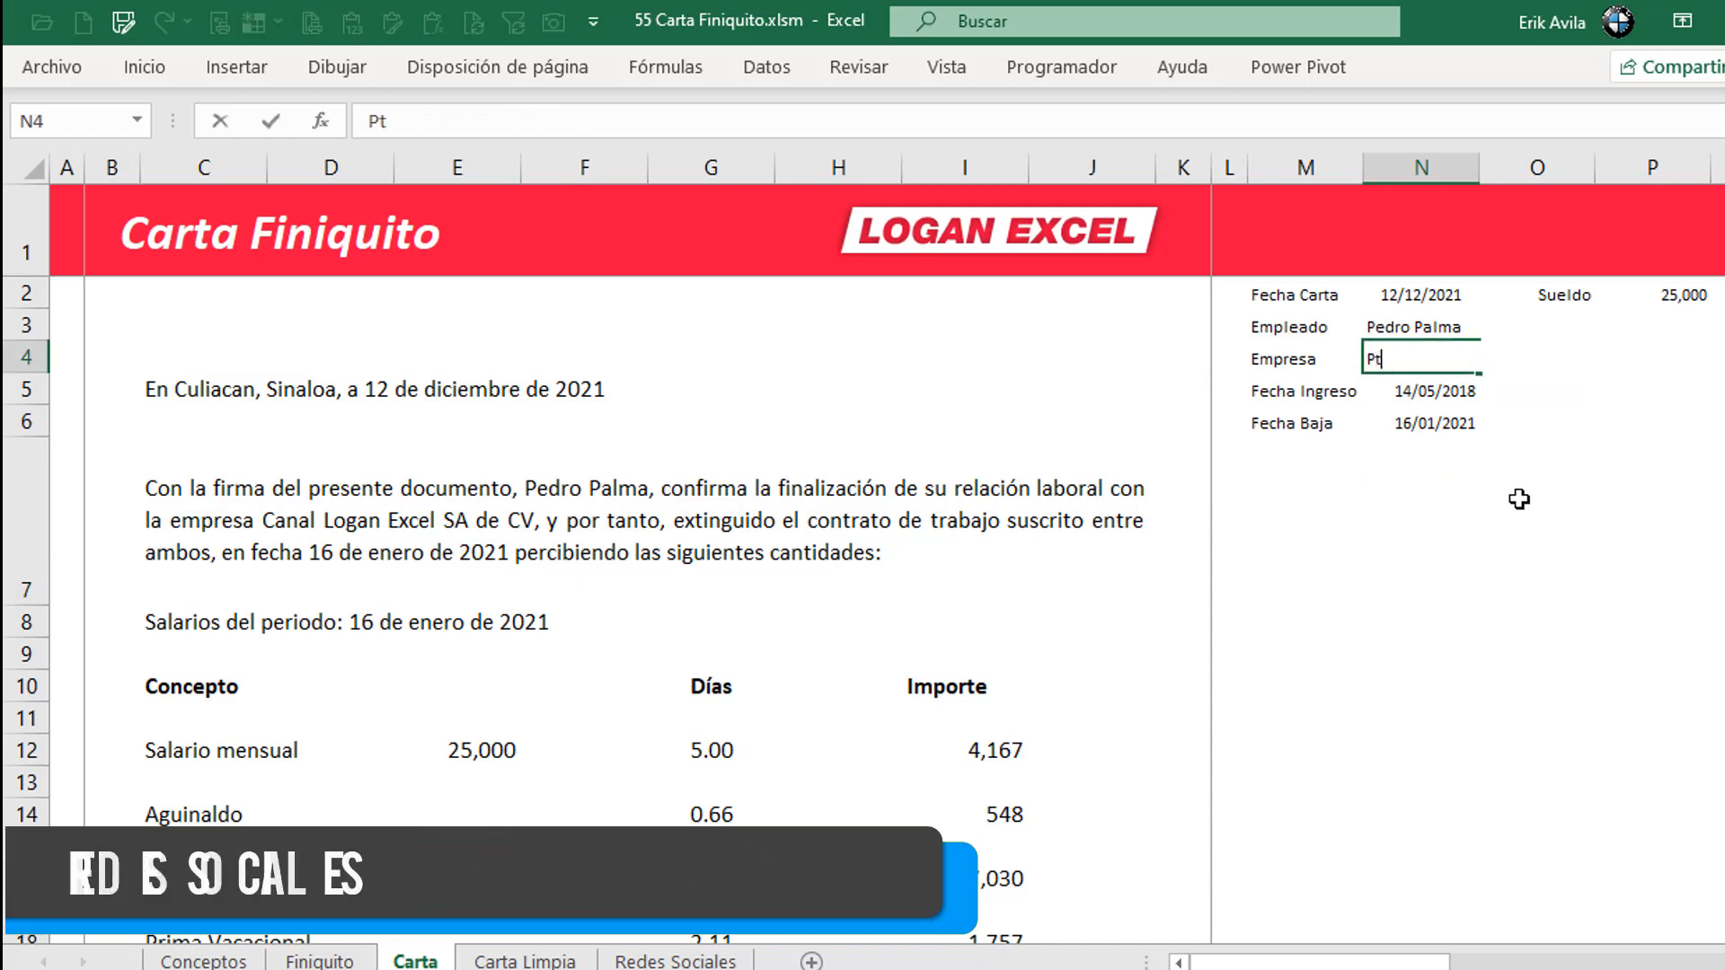
text(atito )
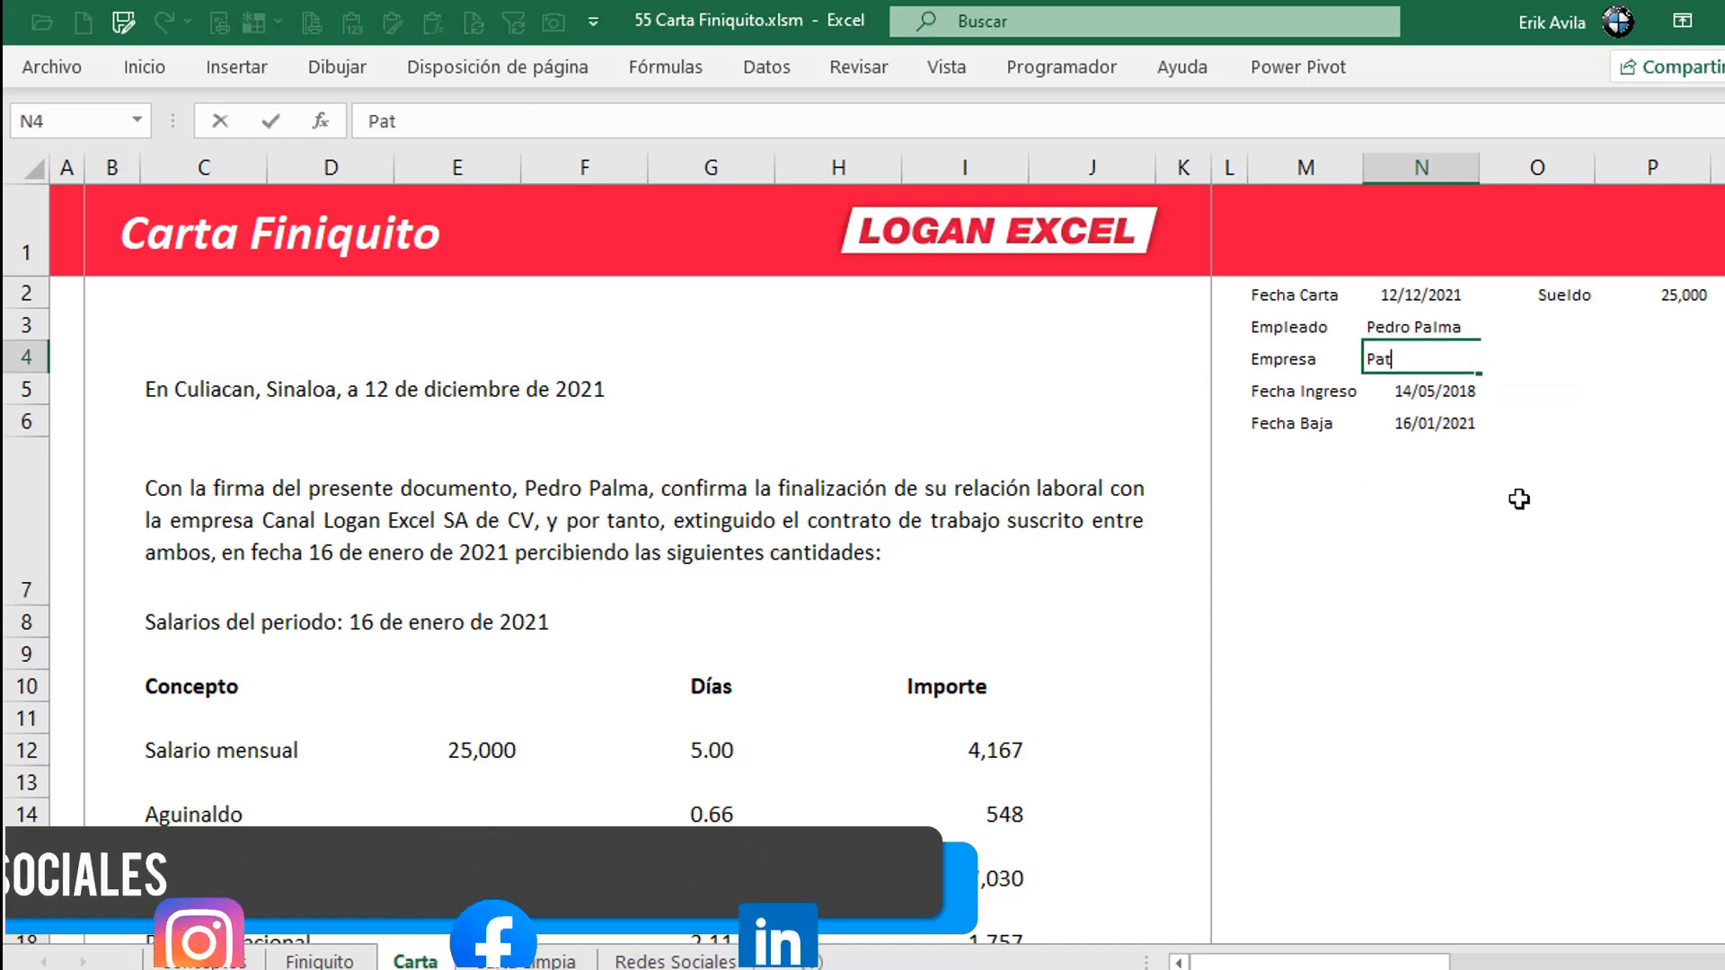
text(SA)
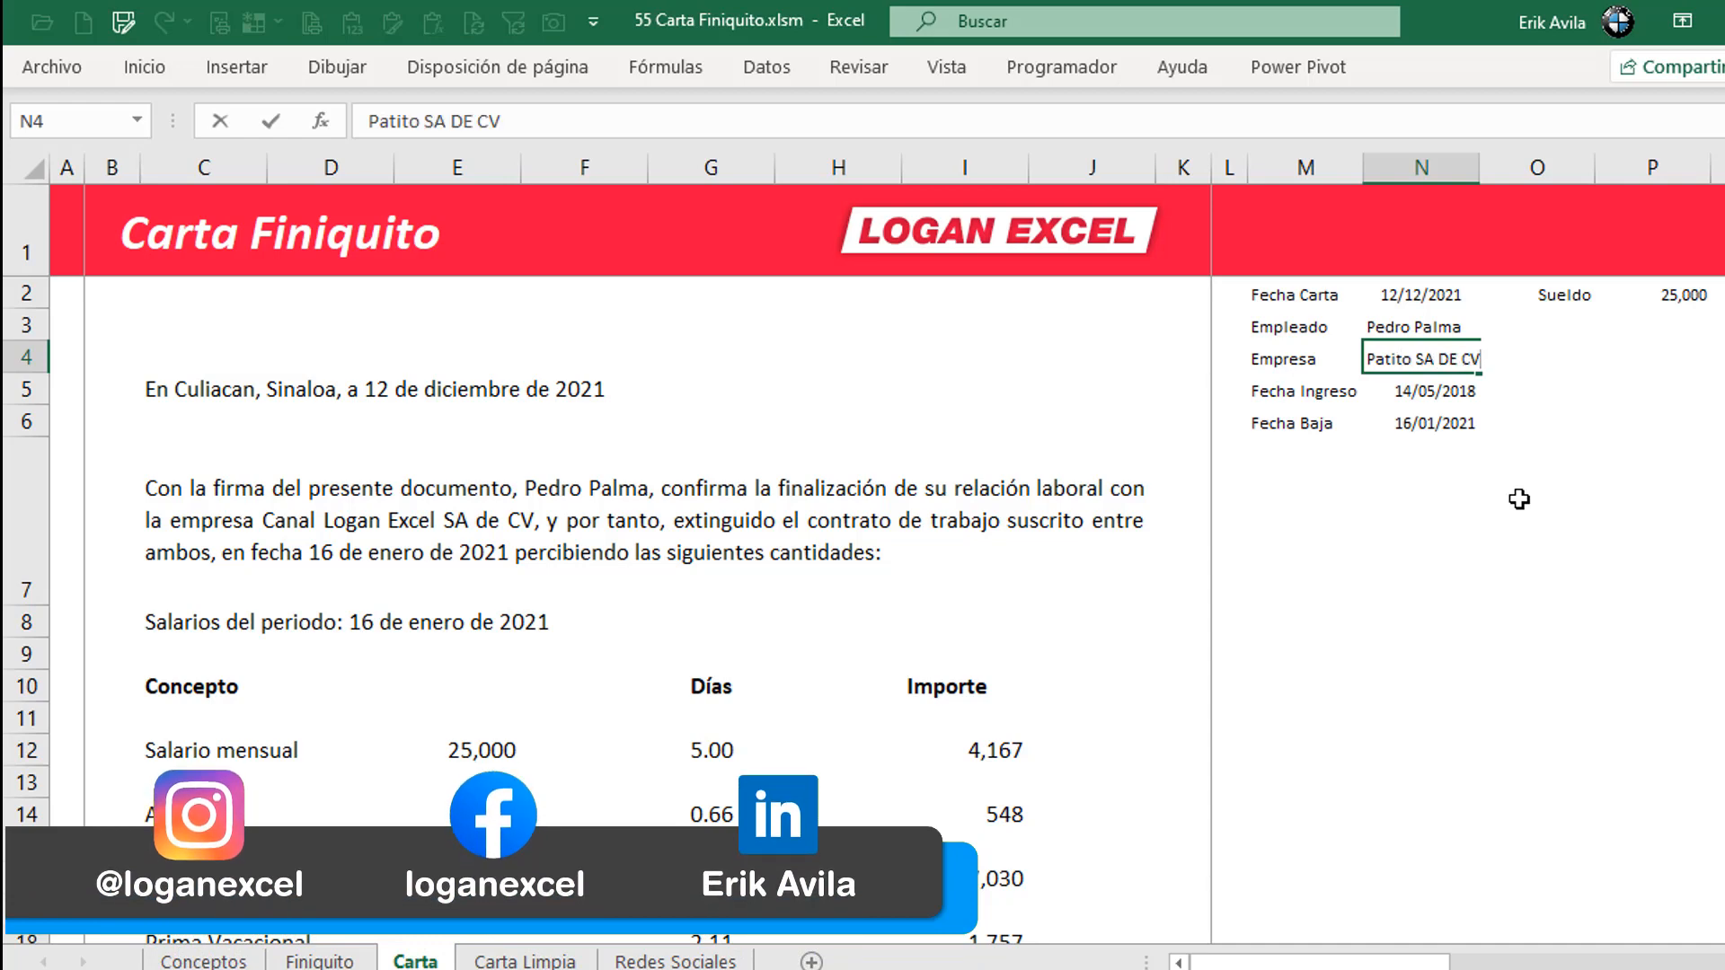
text( DE CV)
key(Return)
- Clear the dates in N5:N6, then enter 15/05/2018 as Fecha Ingreso and 10/12/2021 as Fecha Baja
key(Return)
key(Up)
key(shift+Down)
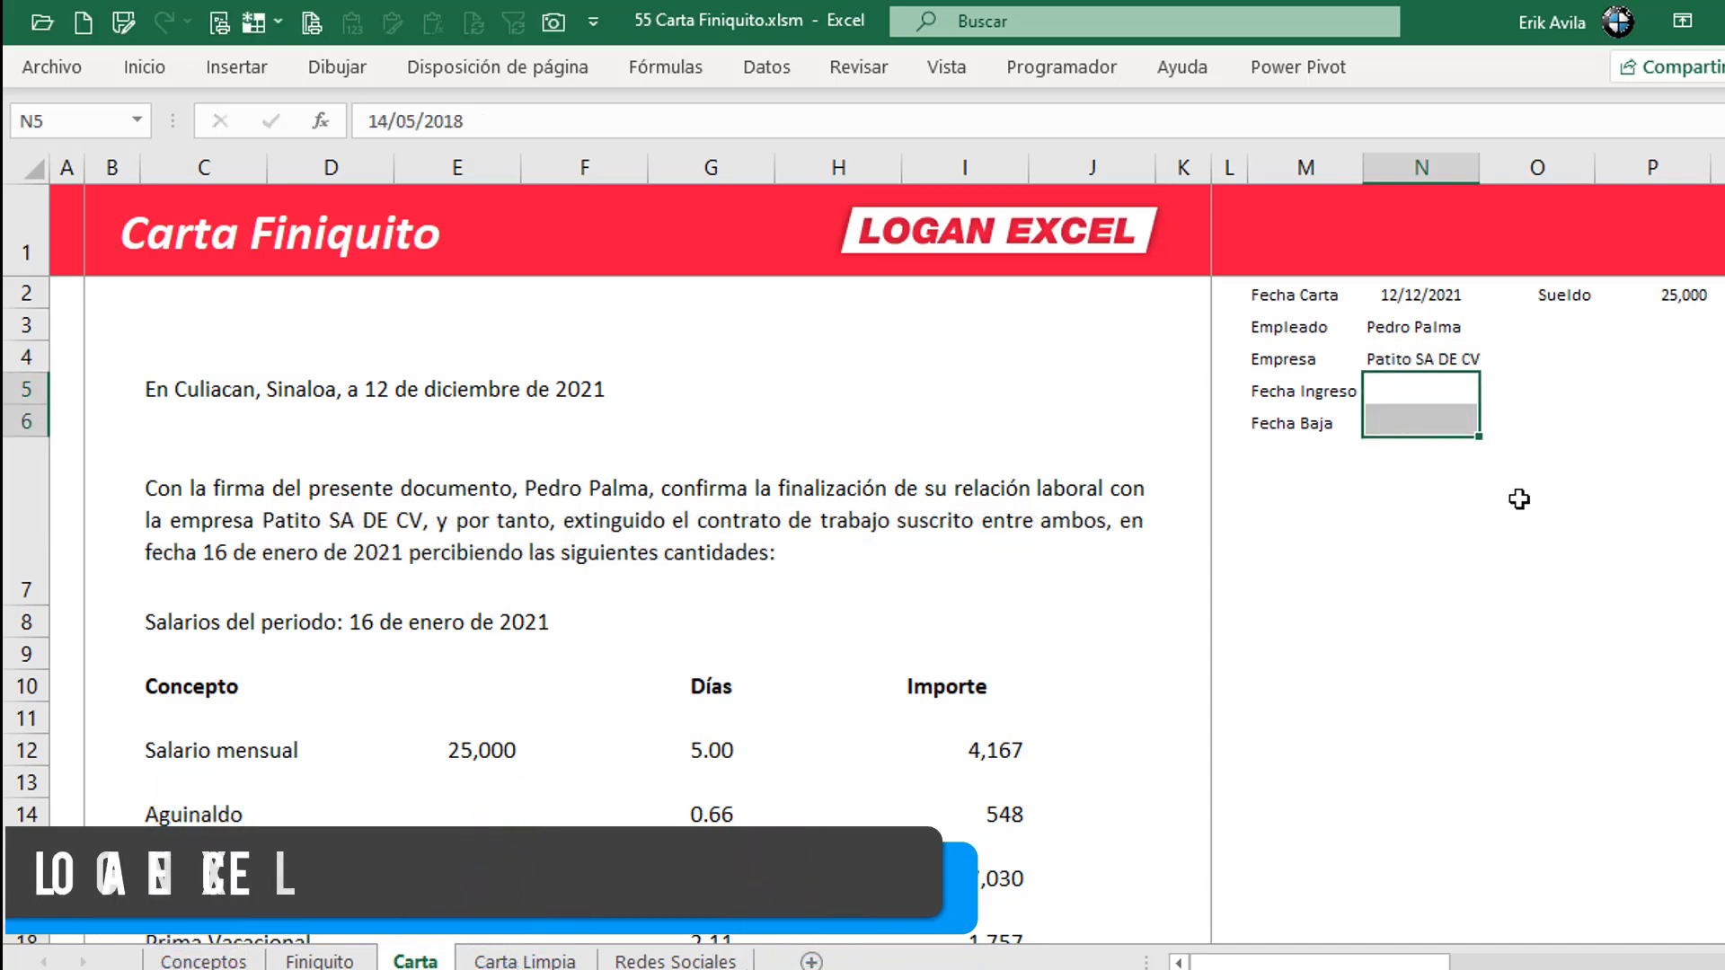
key(Delete)
key(shift+Up)
text(15/5/18)
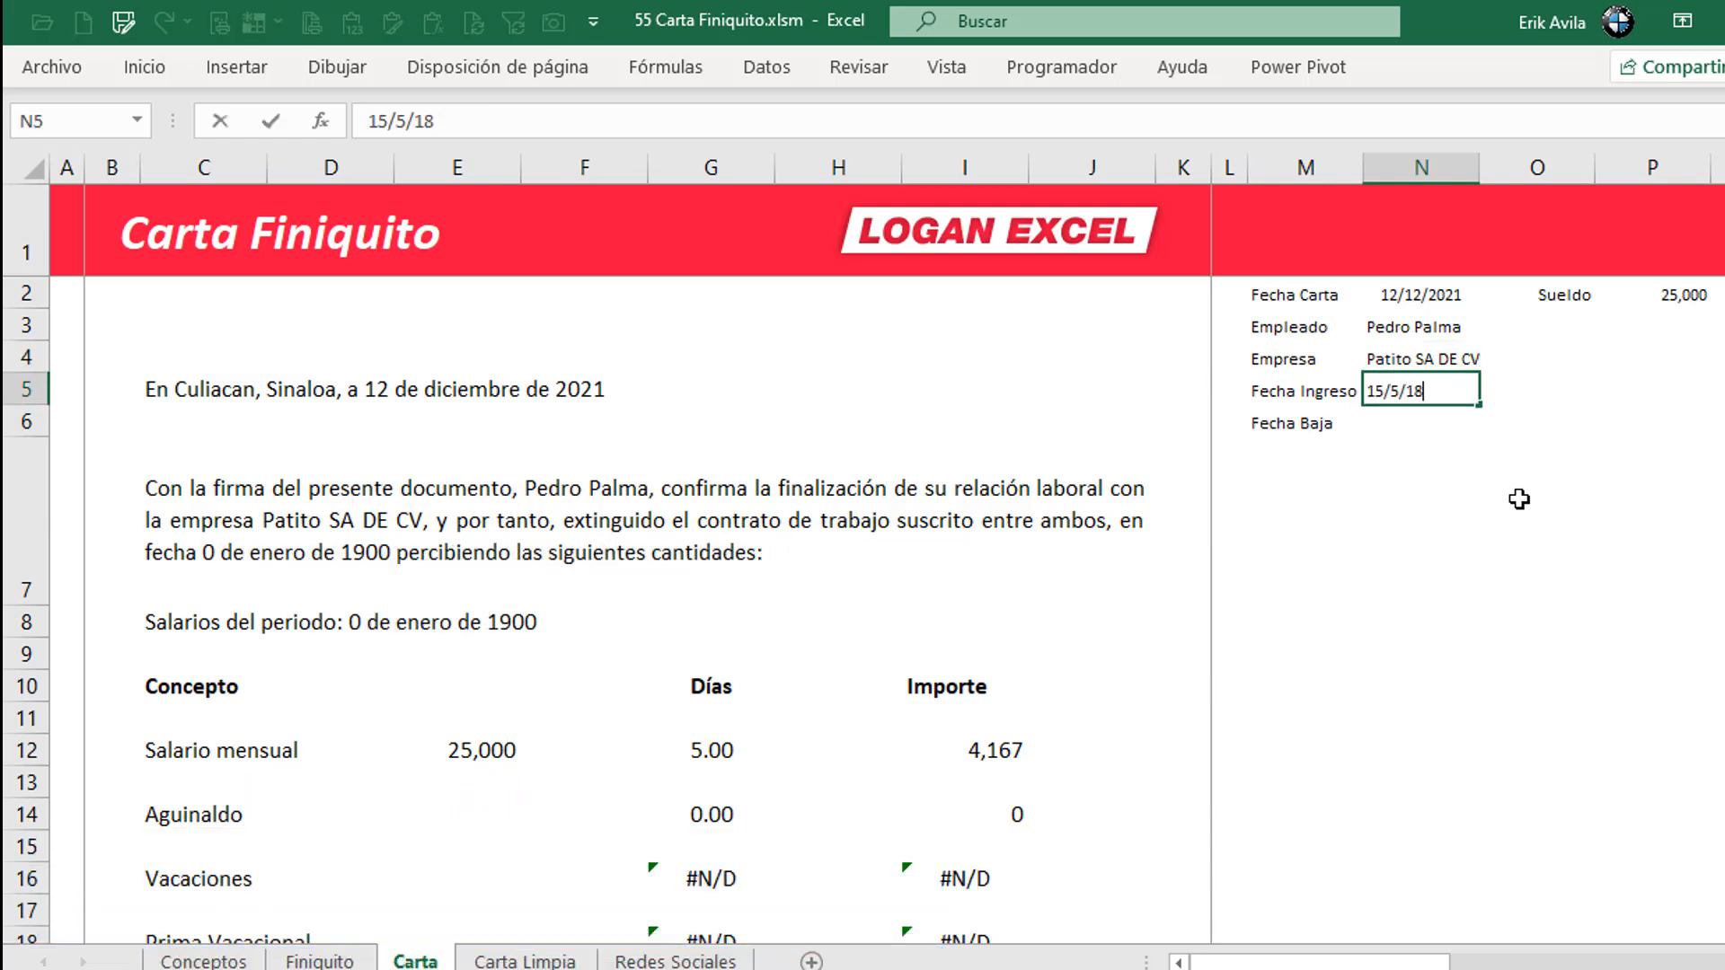
key(Return)
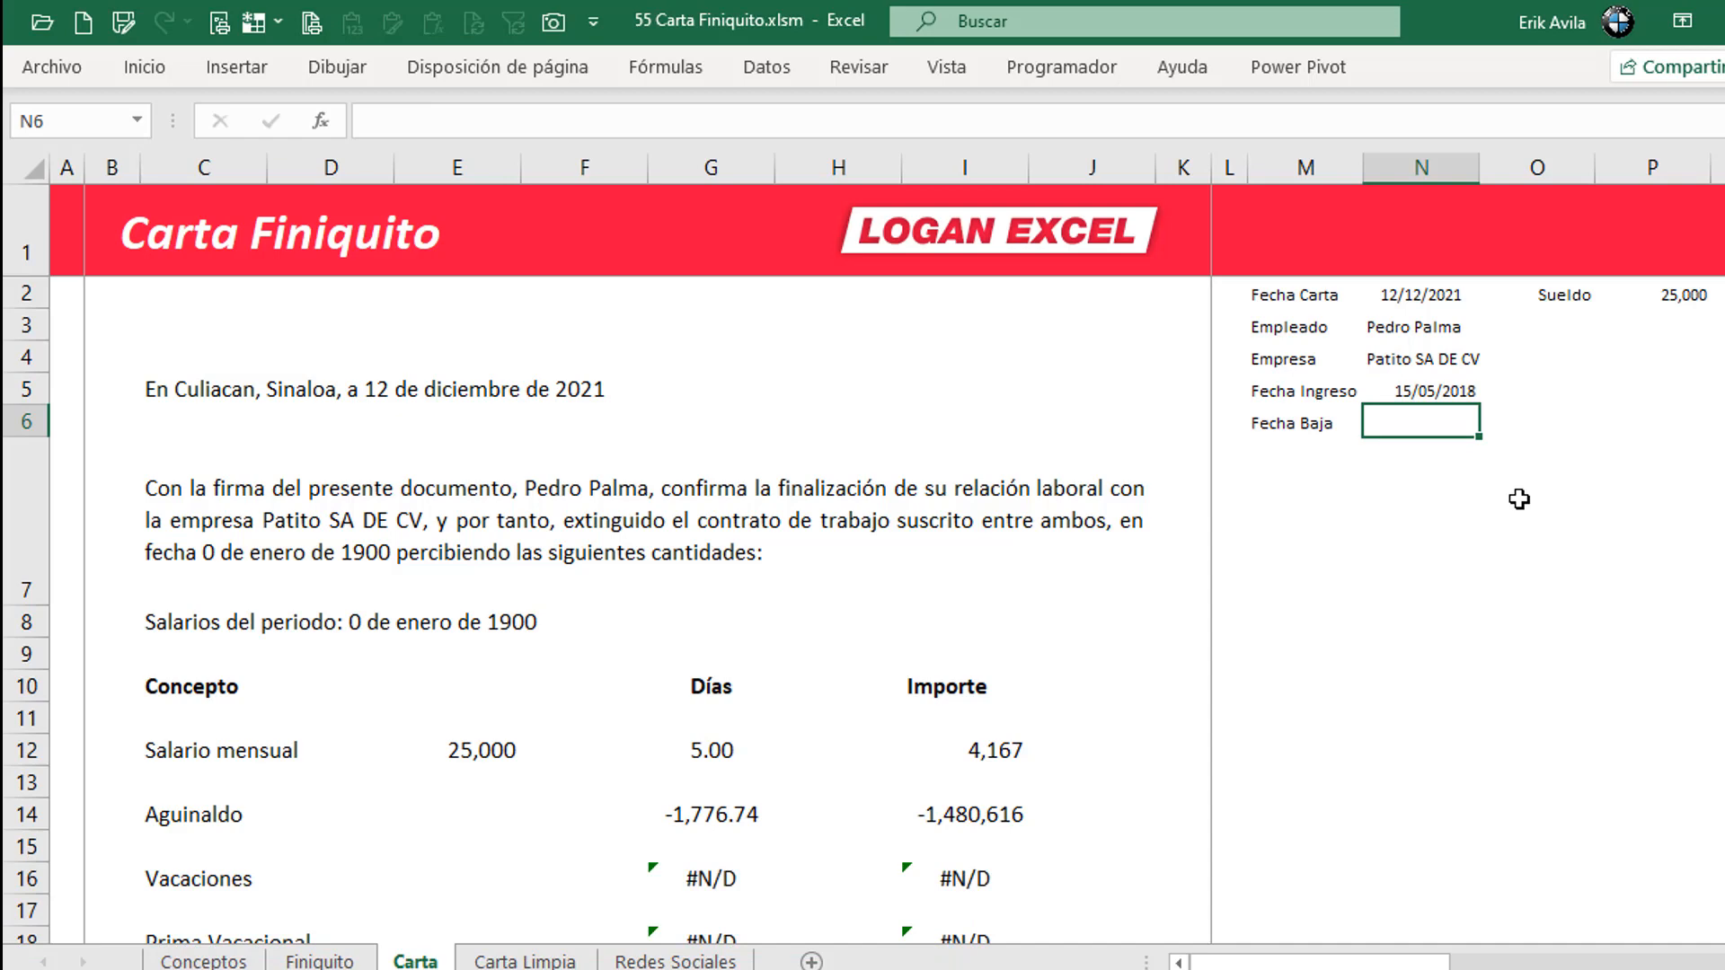
text(10/12)
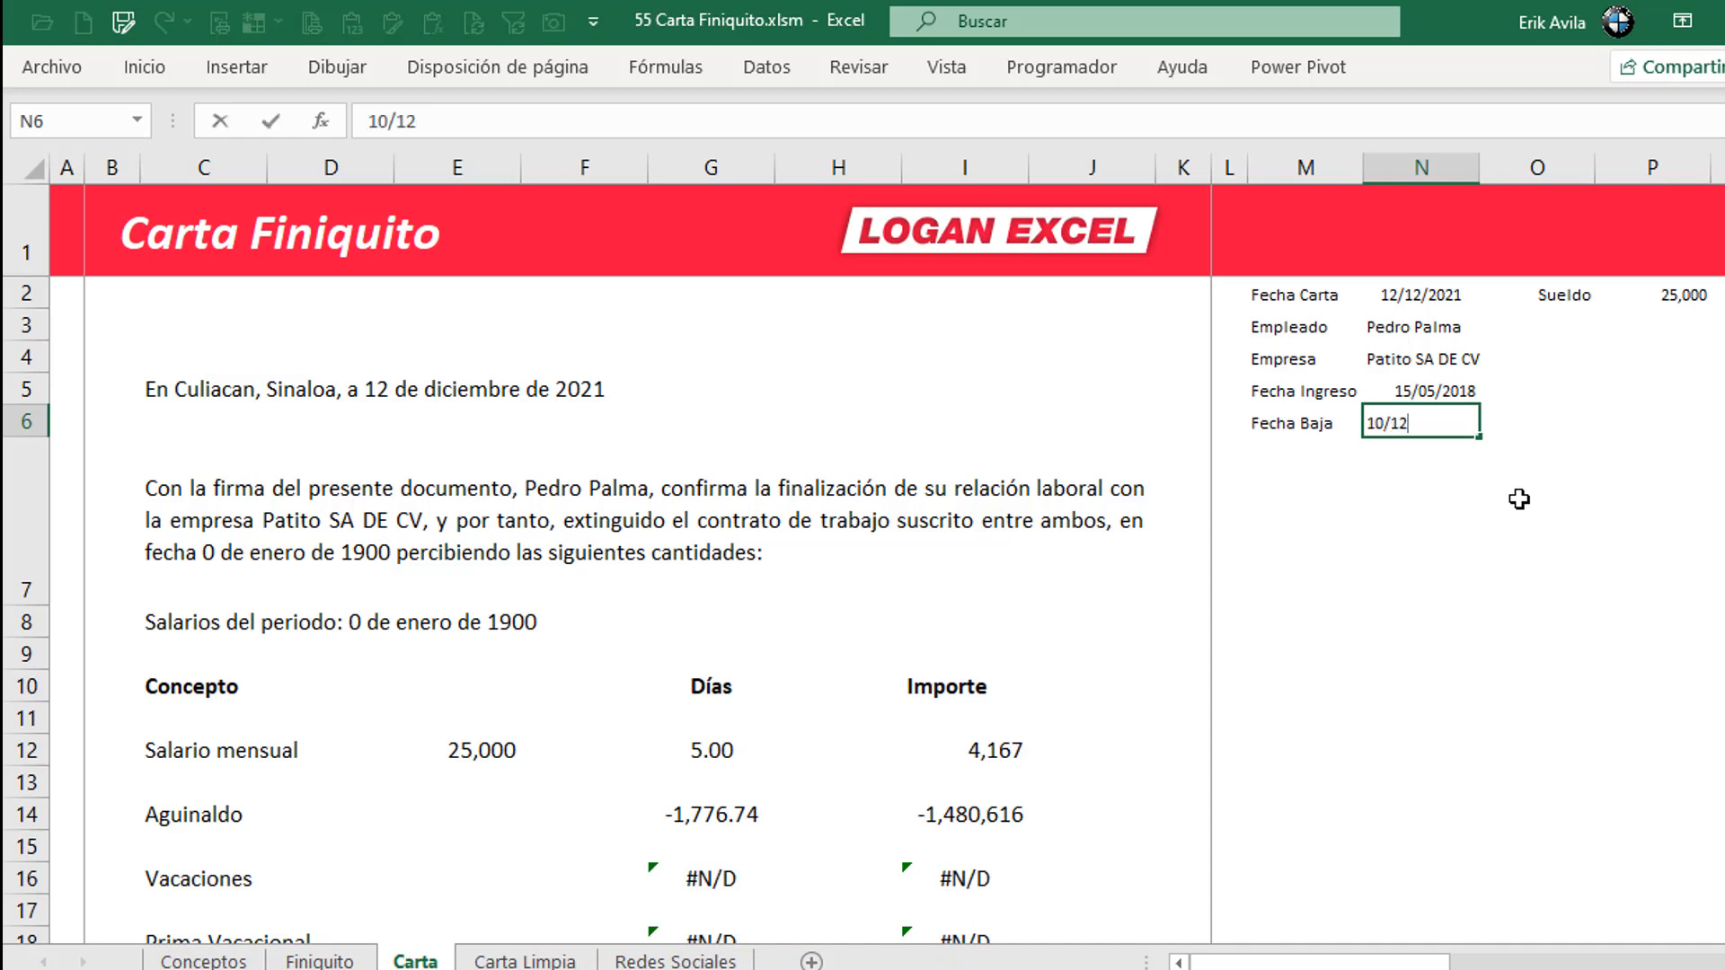
key(Up)
- Set the salary (Sueldo) in P2 to 15,000
key(Up)
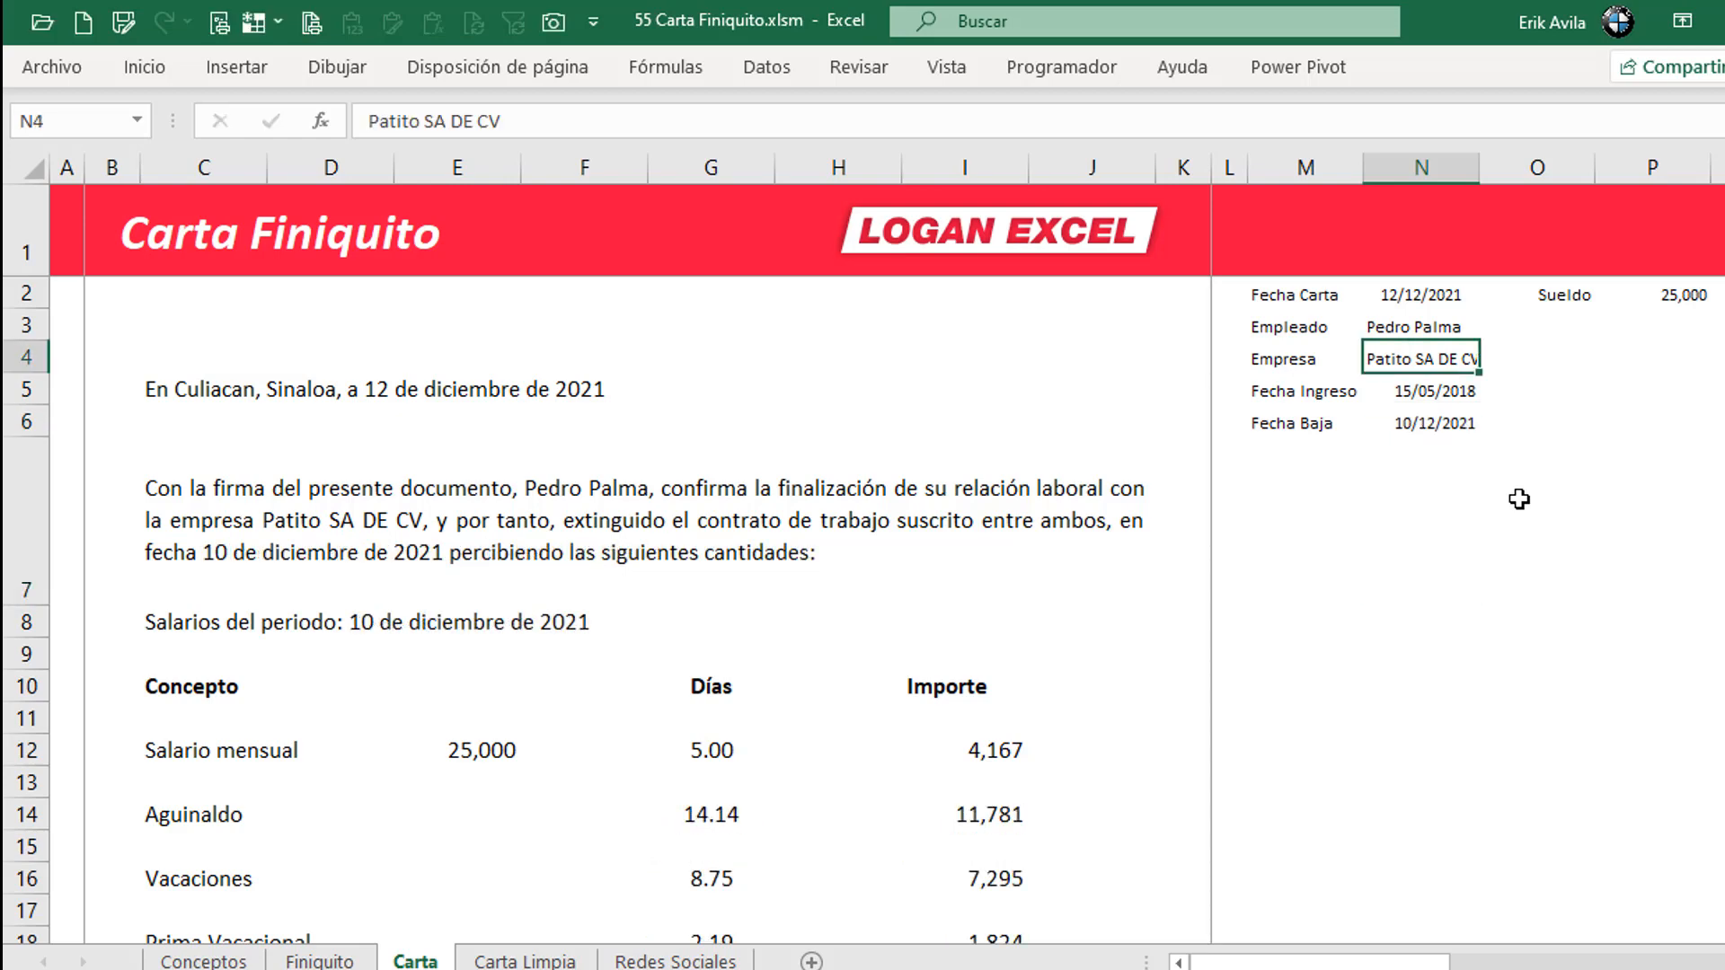
key(Up)
key(Right)
key(Right)
key(Up)
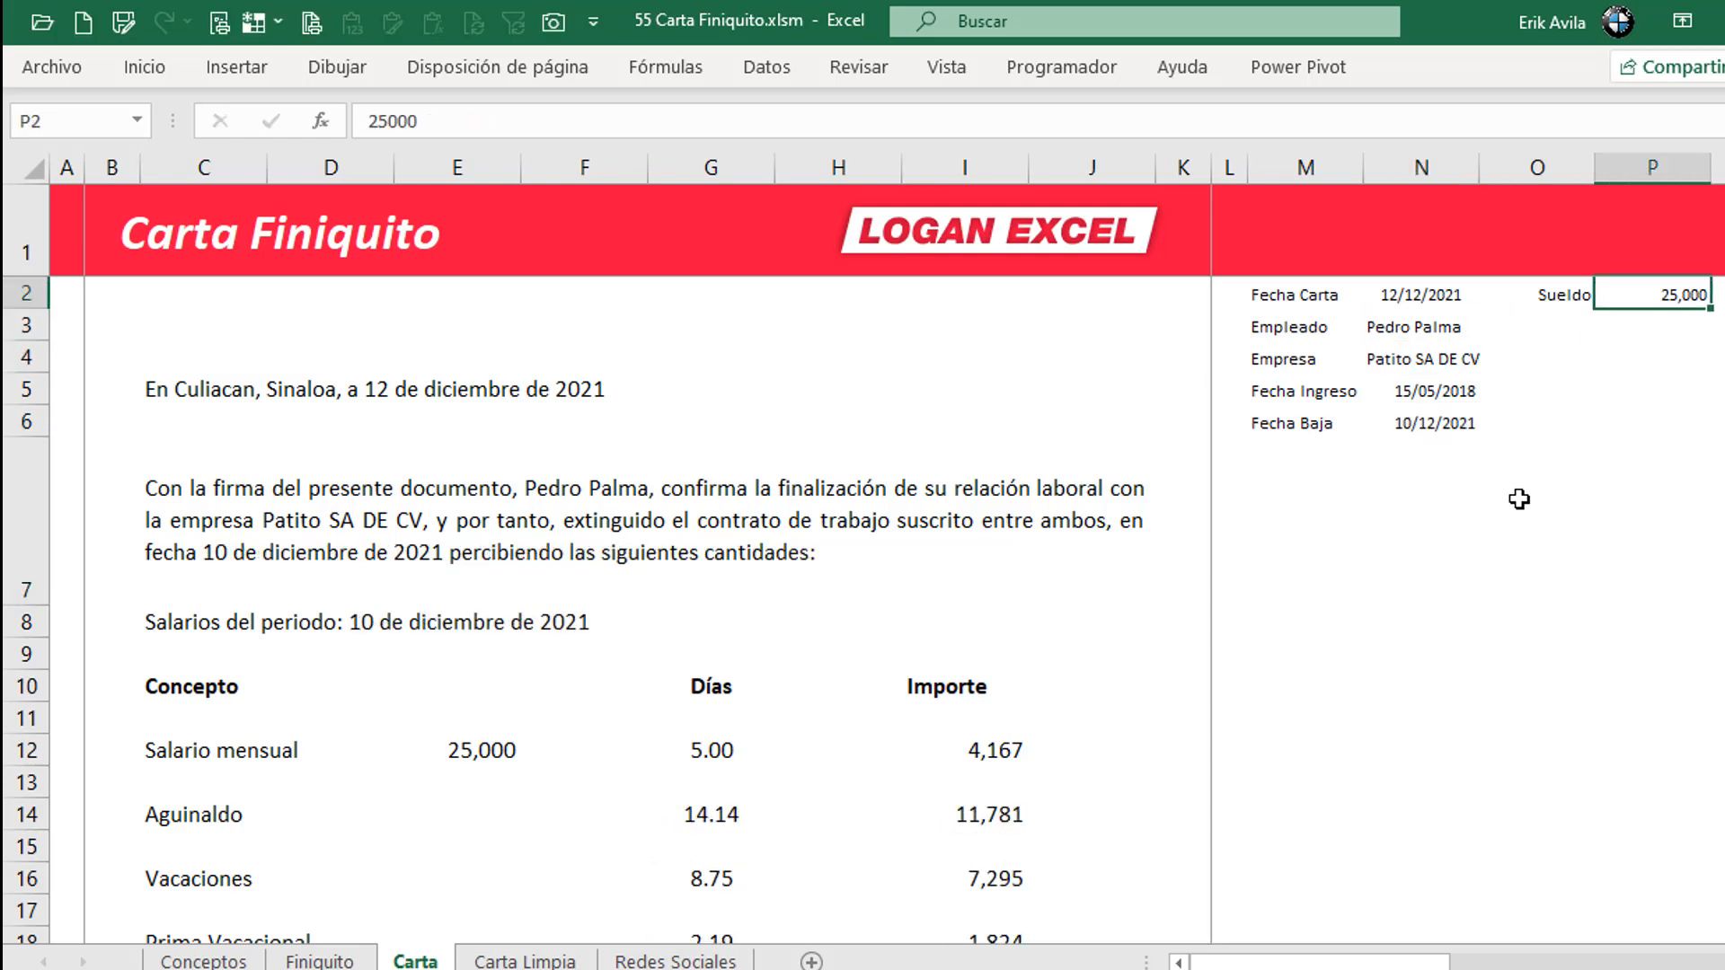
text(15000)
key(Return)
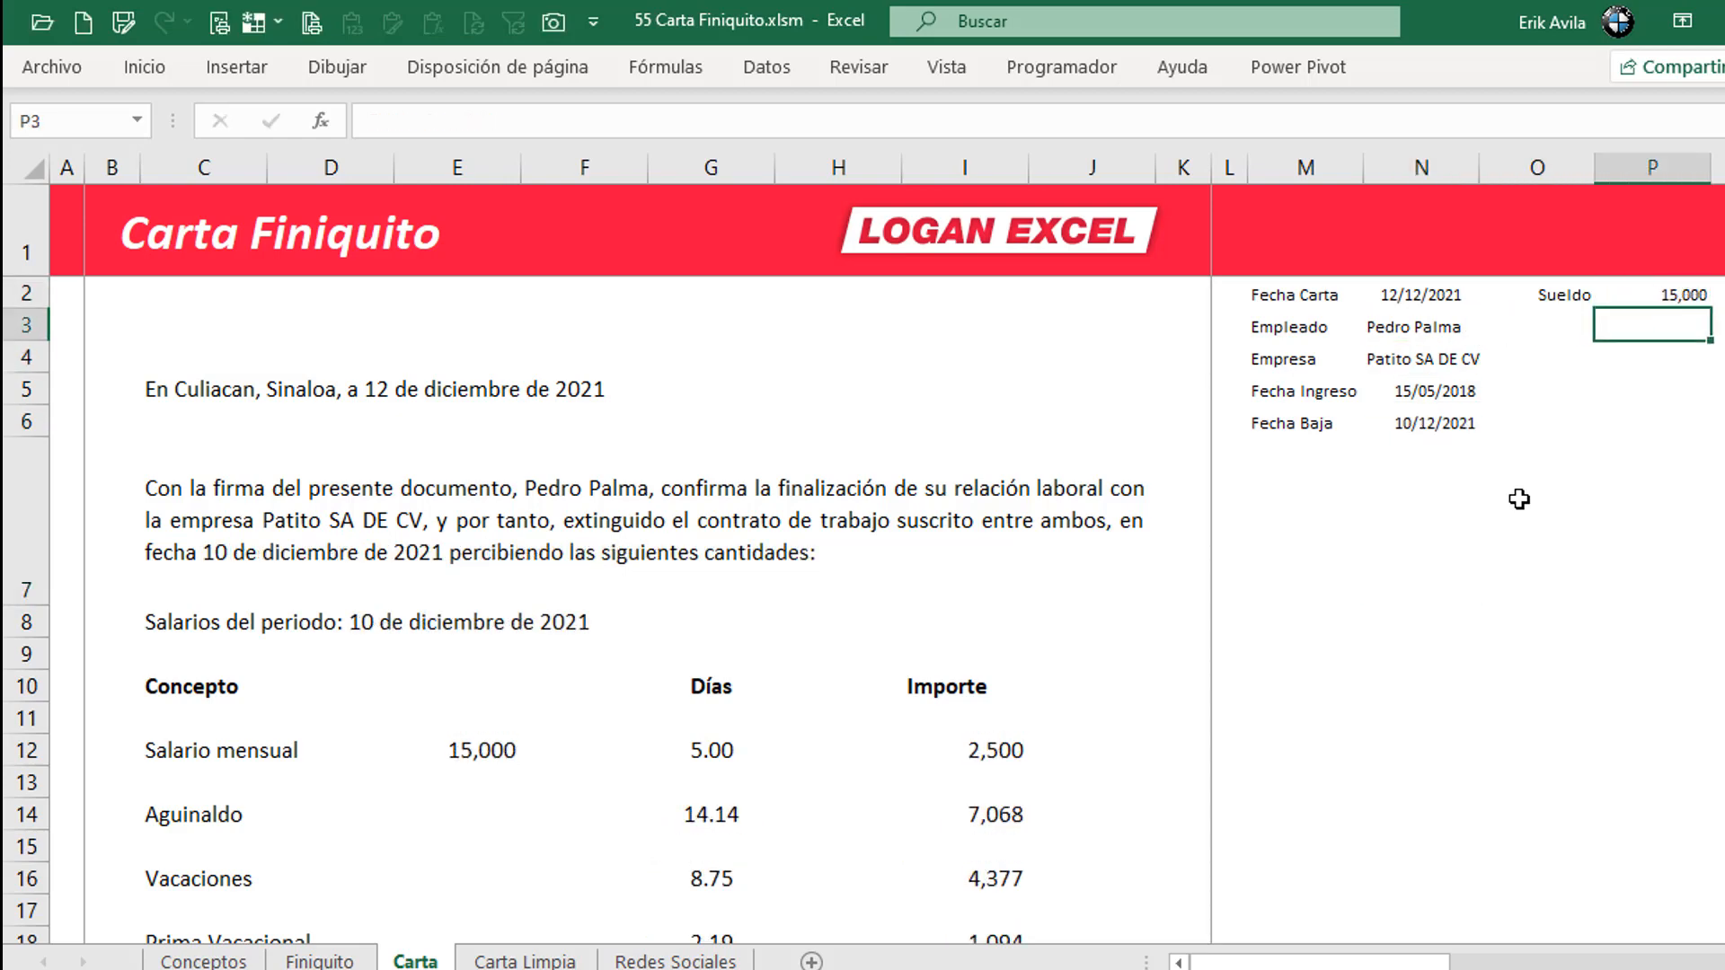
- Review the data cells N2:N6 and check the calculation on the Finiquito sheet down to Total Percepciones
click(1355, 598)
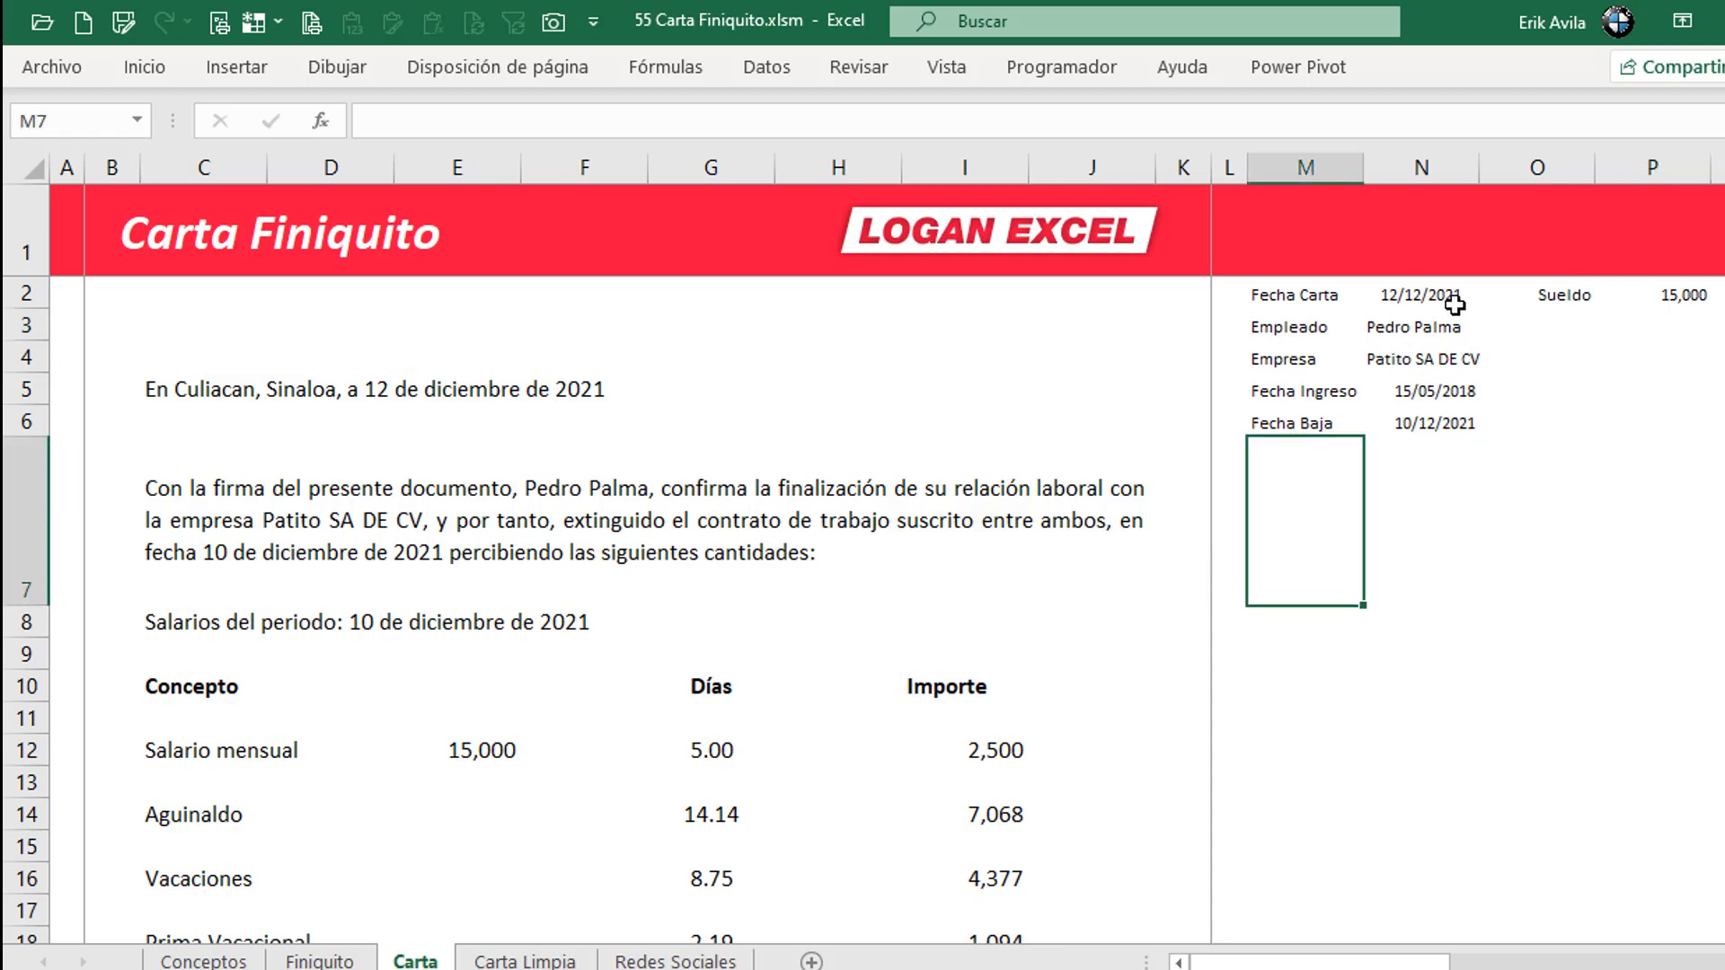
drag(1455, 303, 1448, 420)
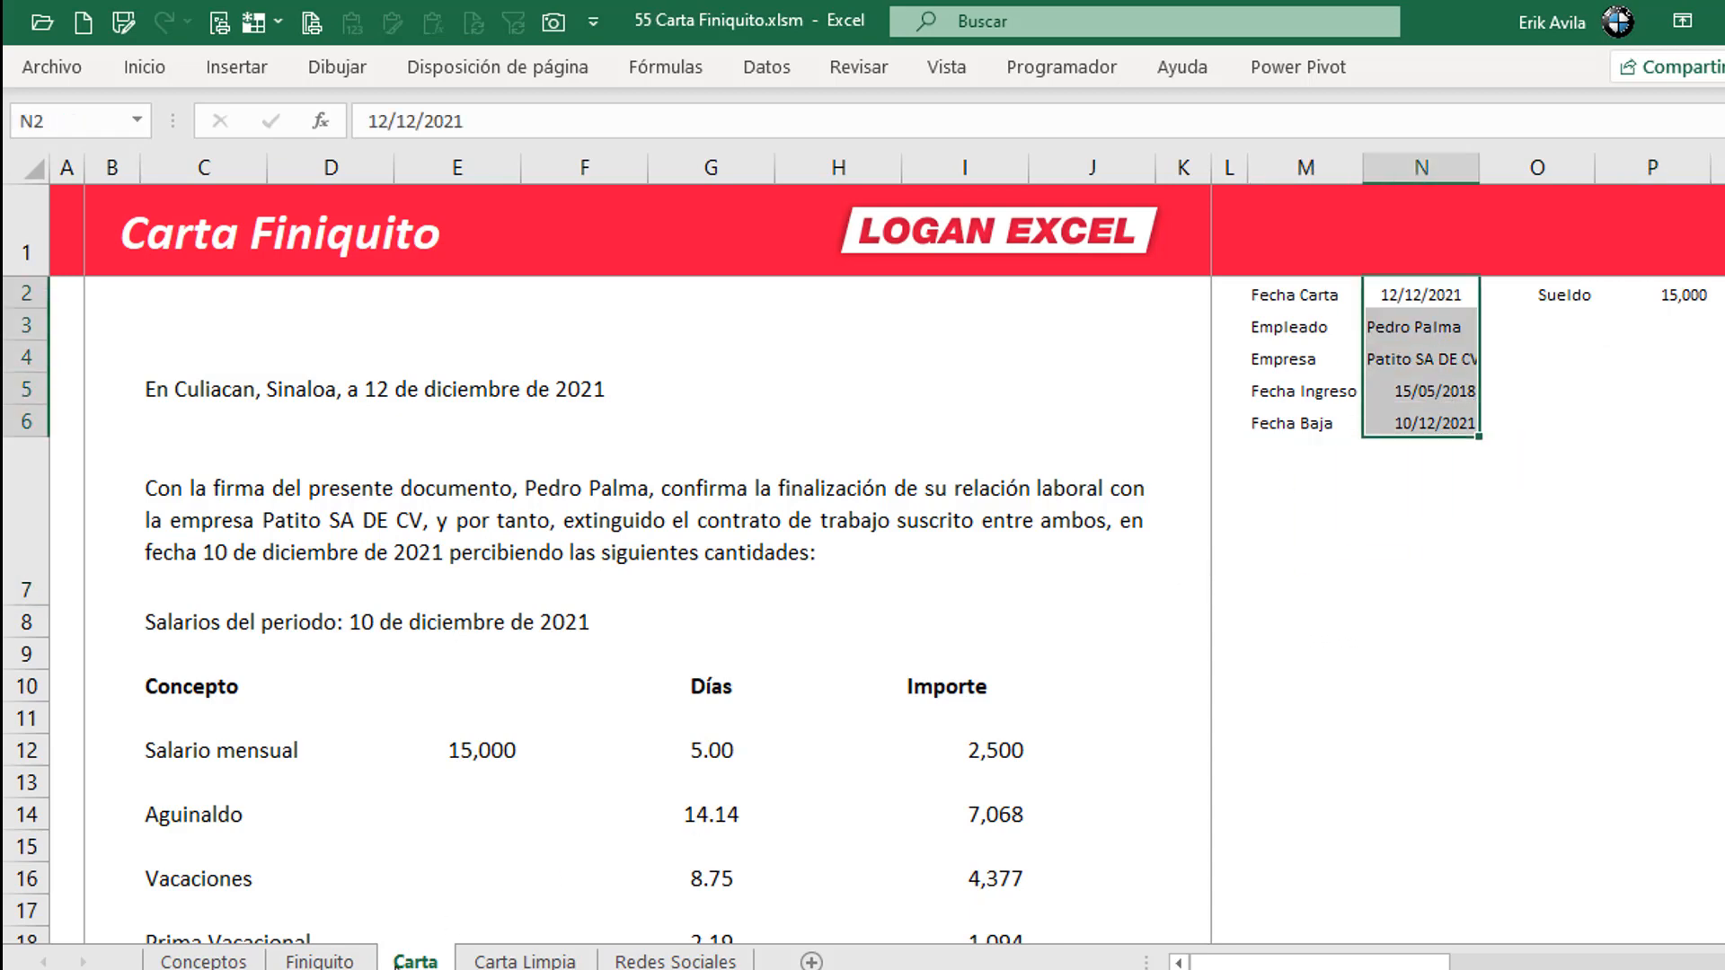
click(334, 960)
click(698, 465)
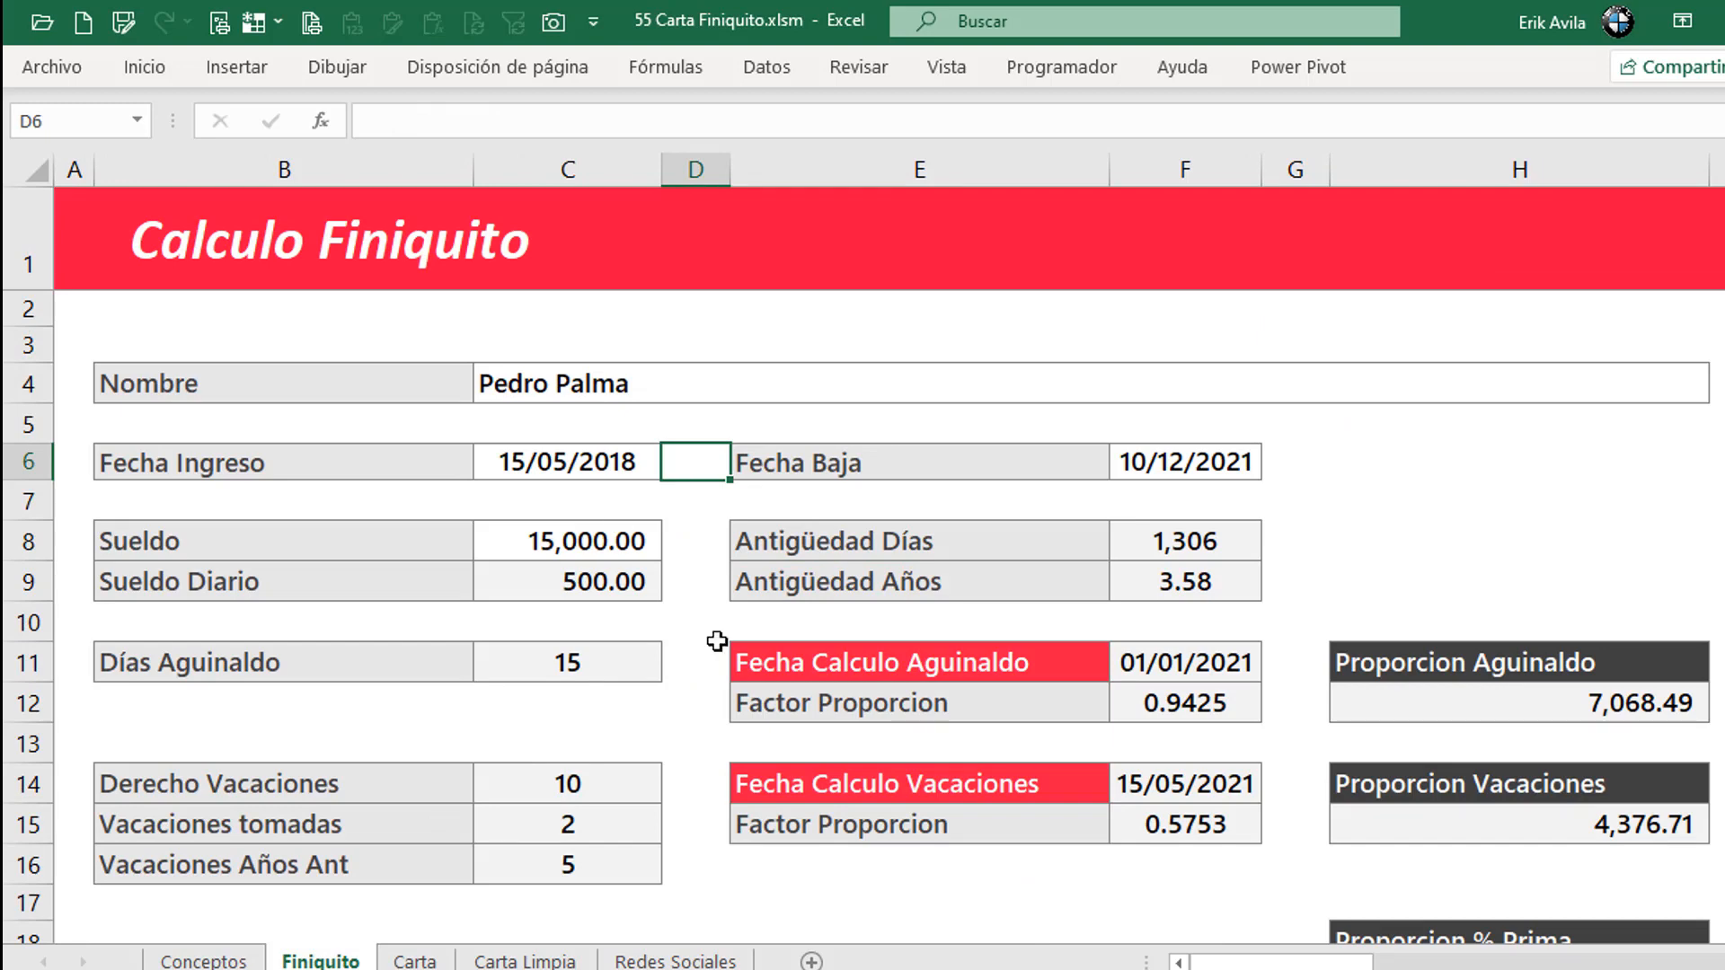
scroll(716, 644, down, 2)
scroll(717, 640, down, 2)
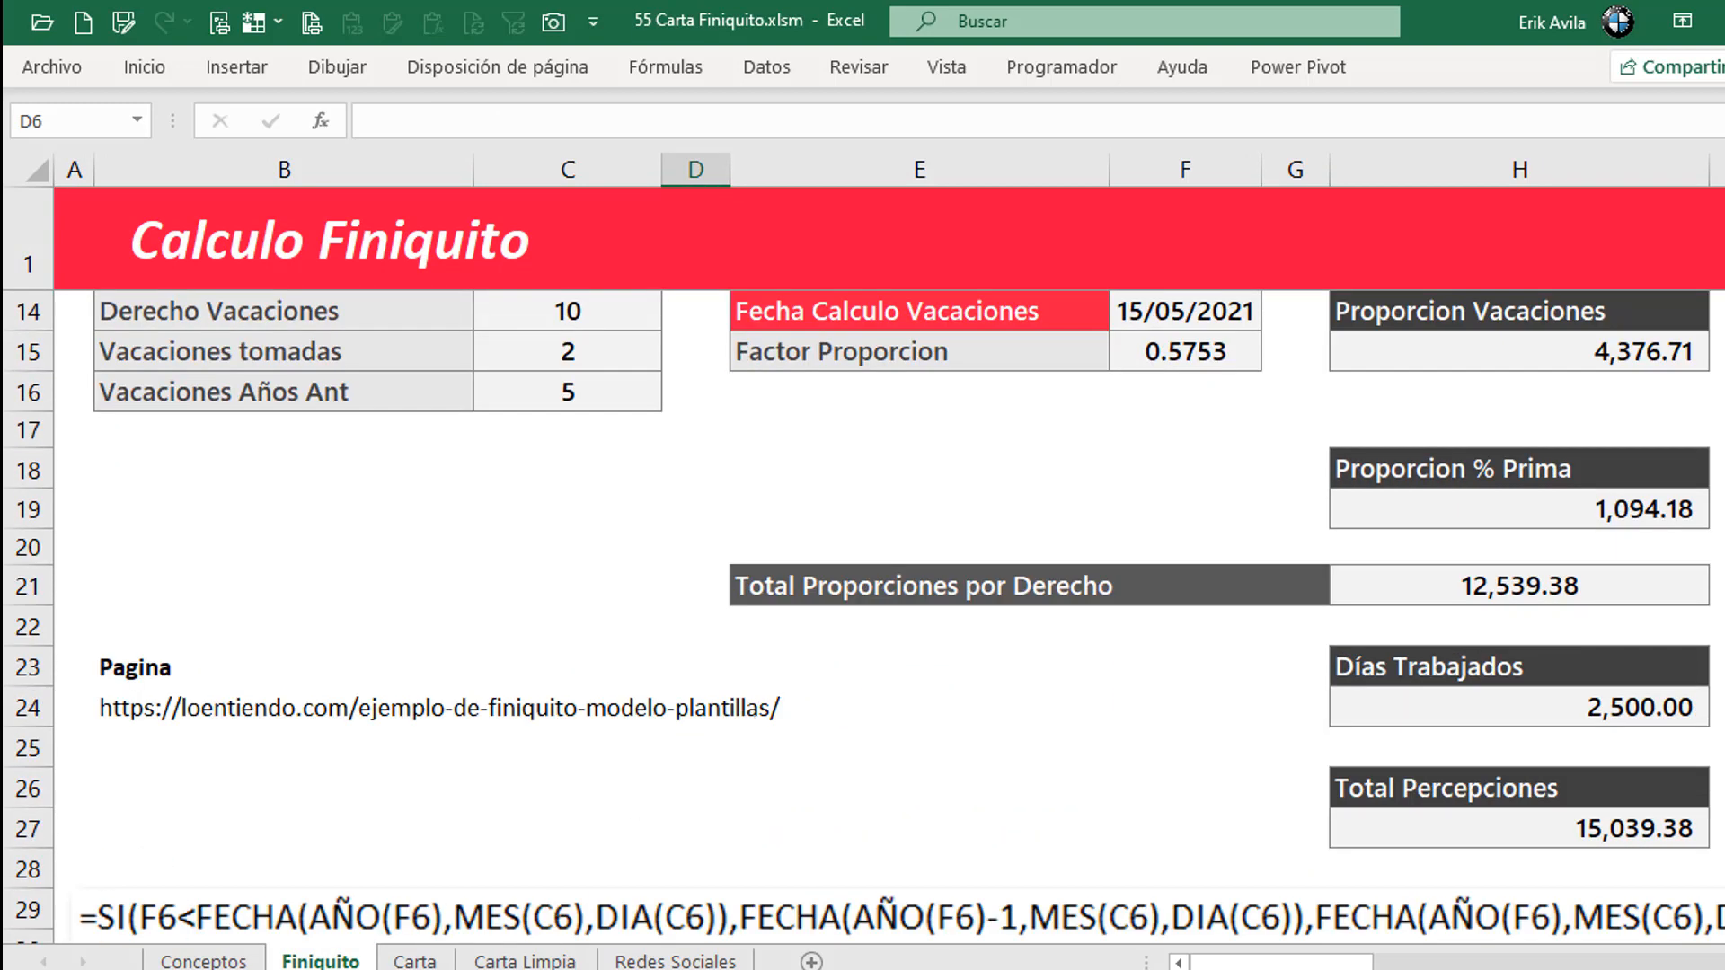
- Return to the Carta sheet and examine the letter's date line and the opening paragraph in C7
click(414, 960)
click(1394, 626)
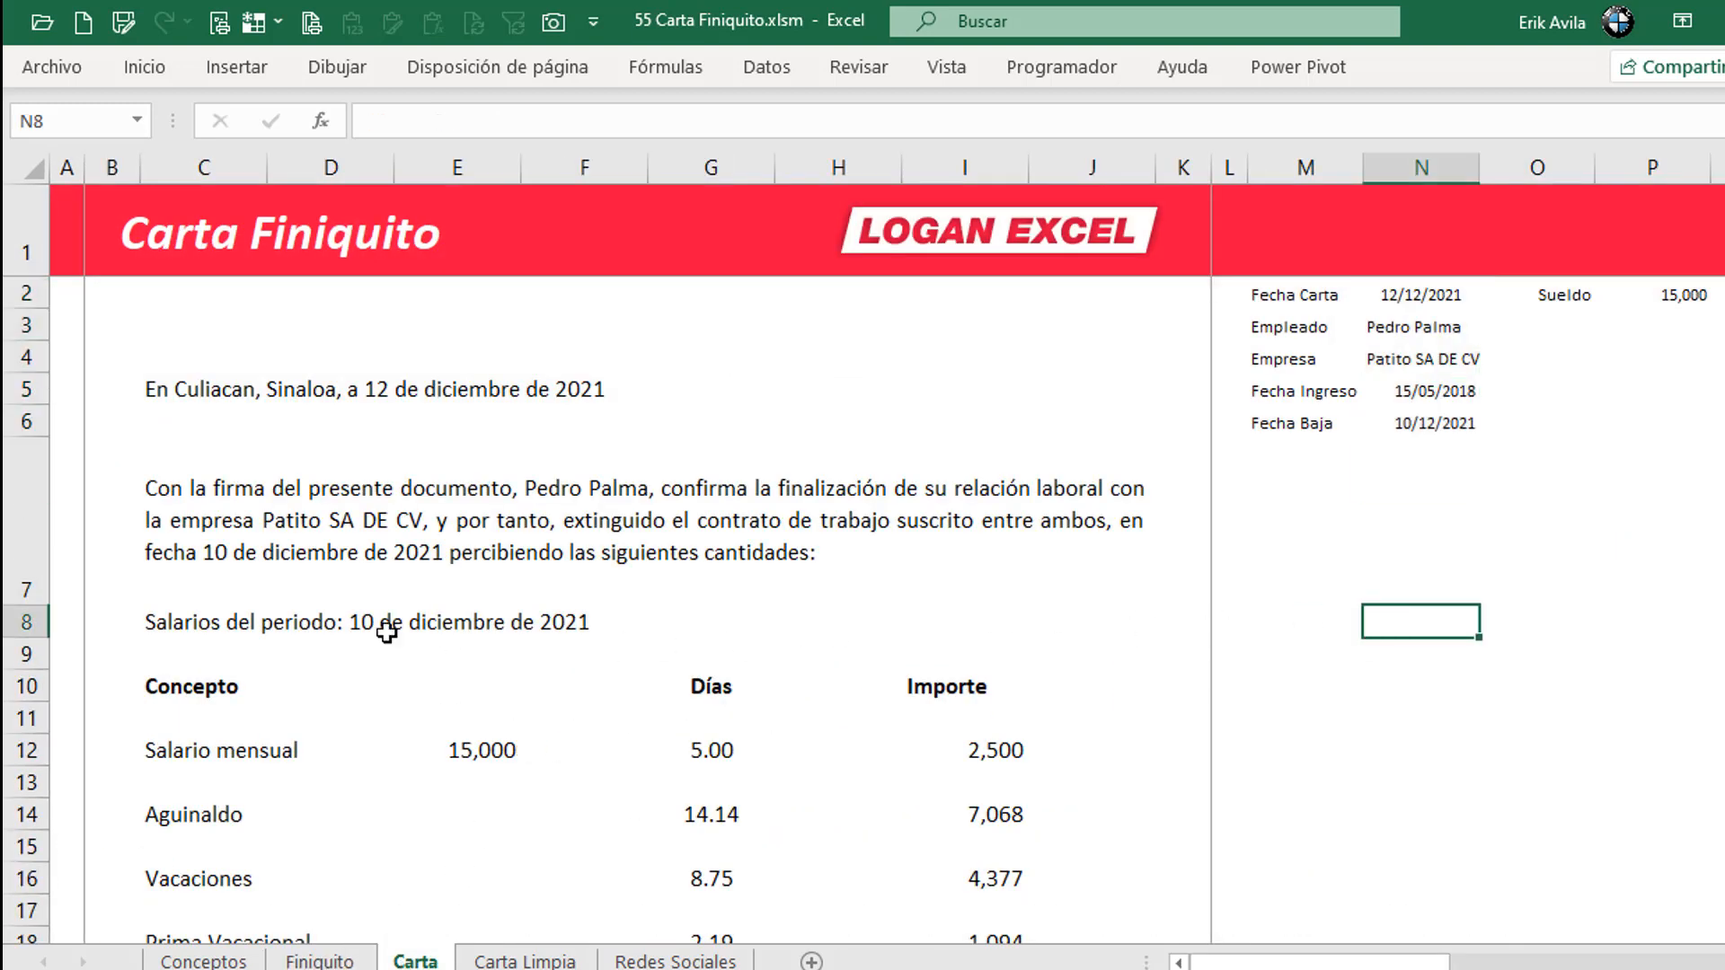
click(79, 422)
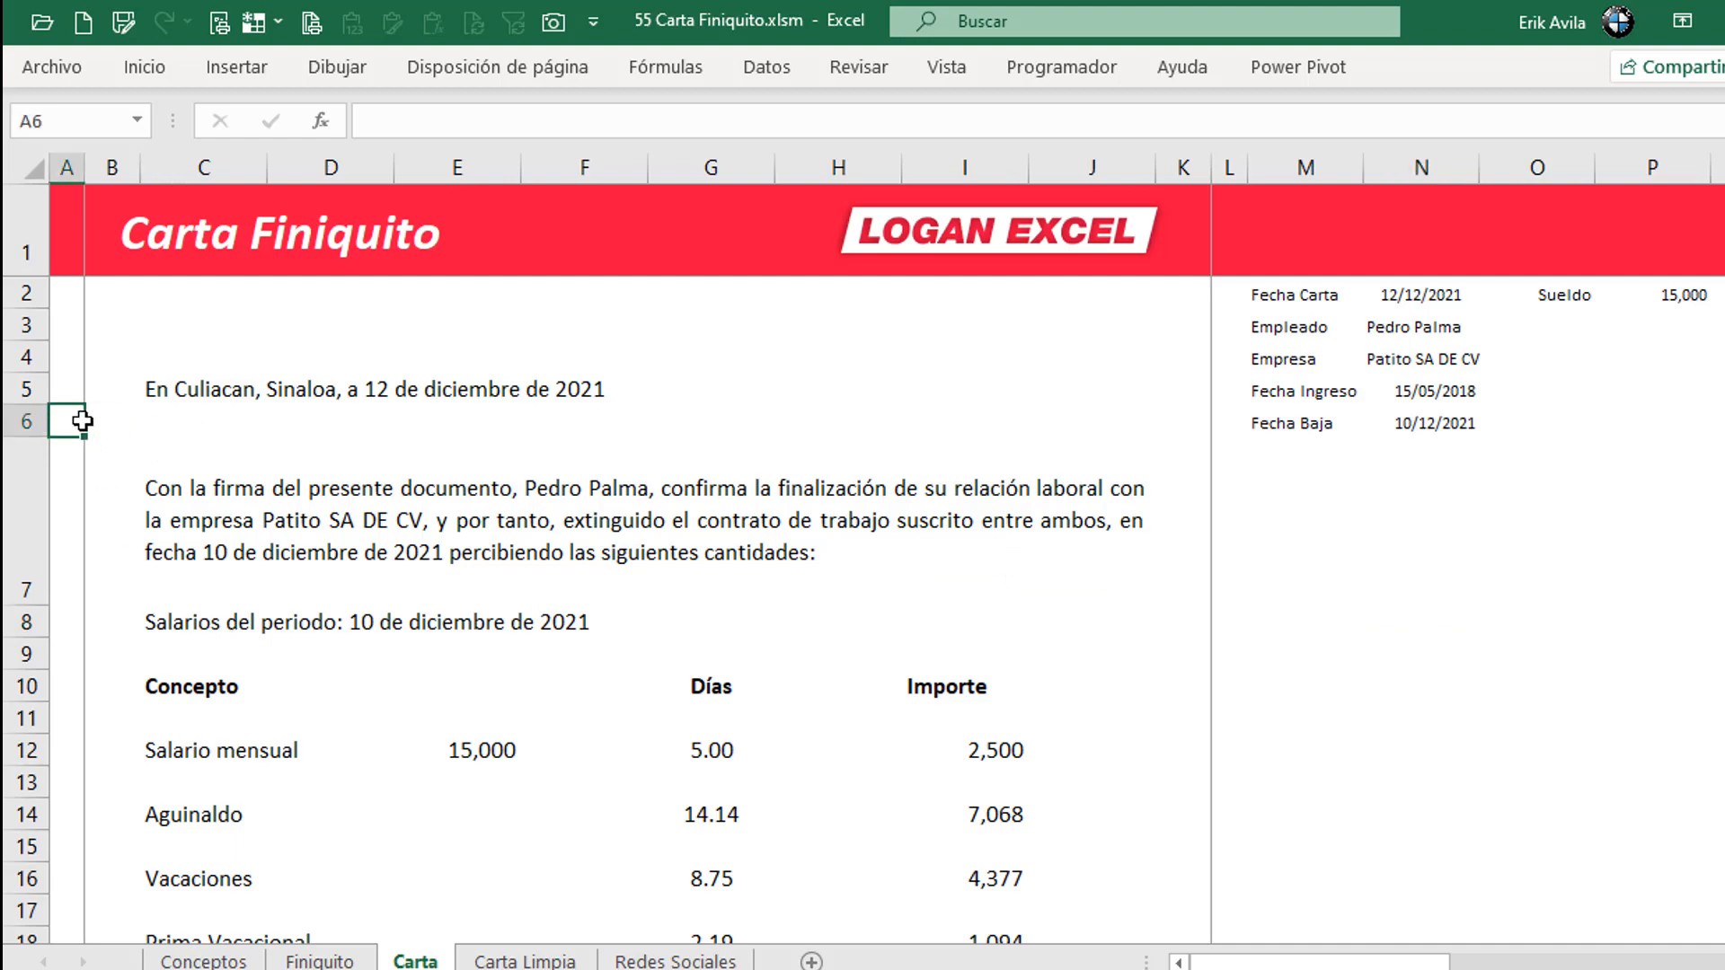
click(74, 379)
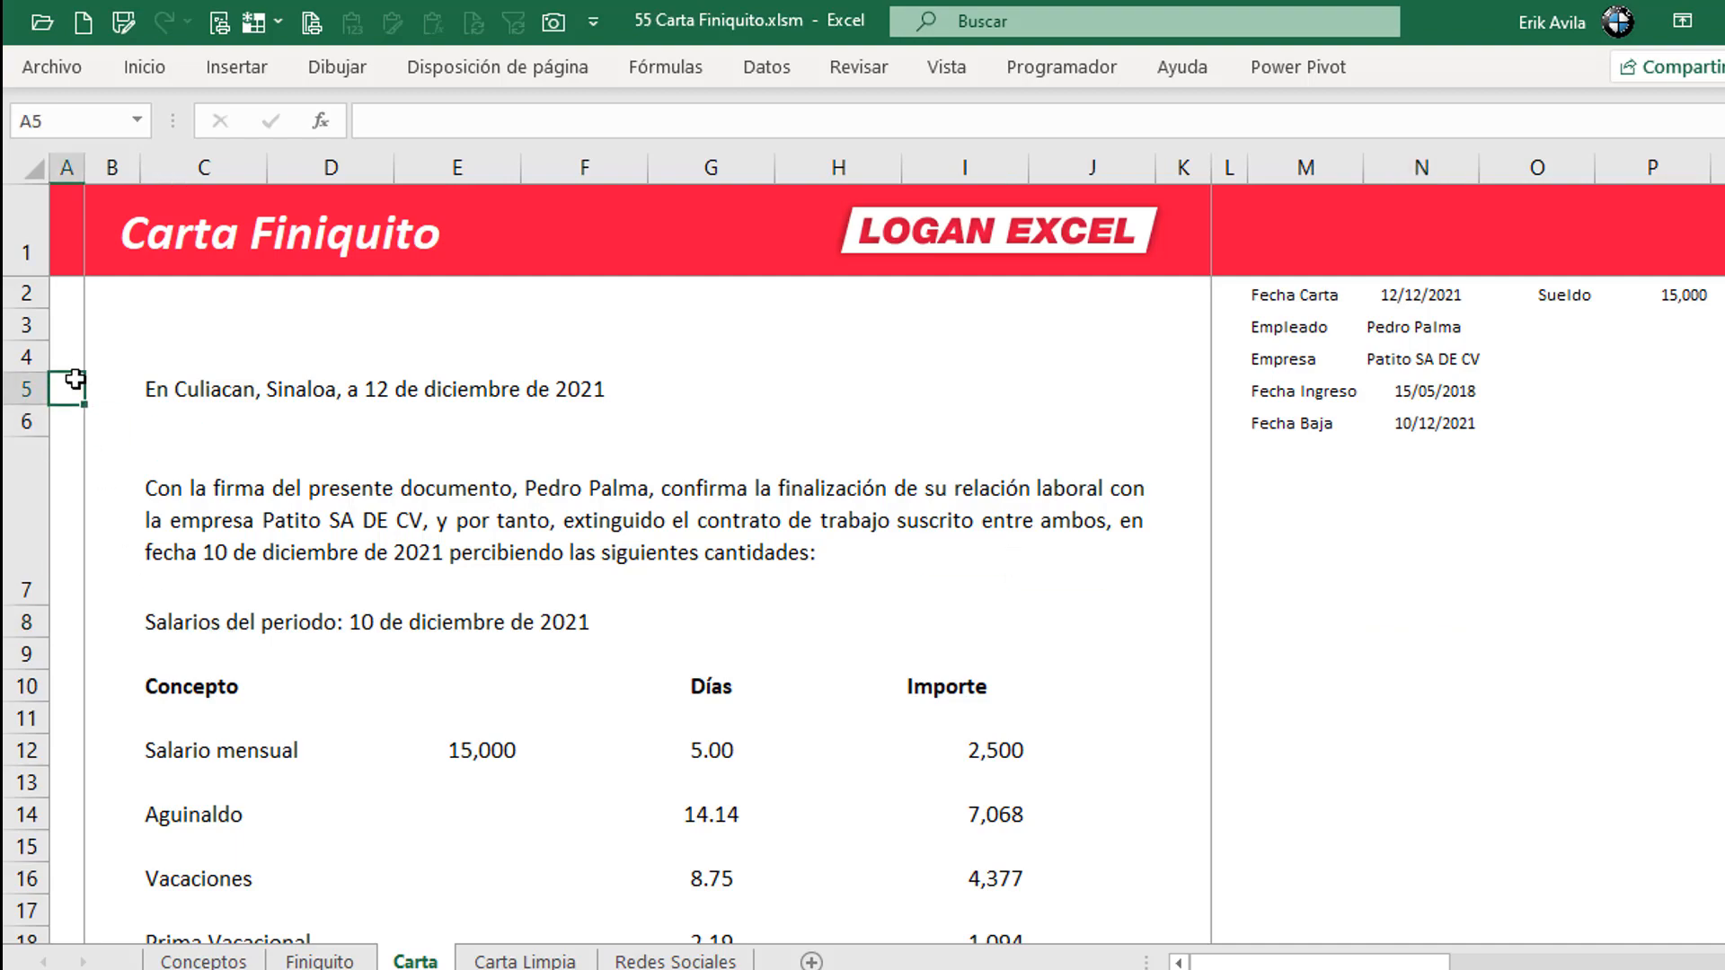
ctrl+scroll(352, 463, up, 3)
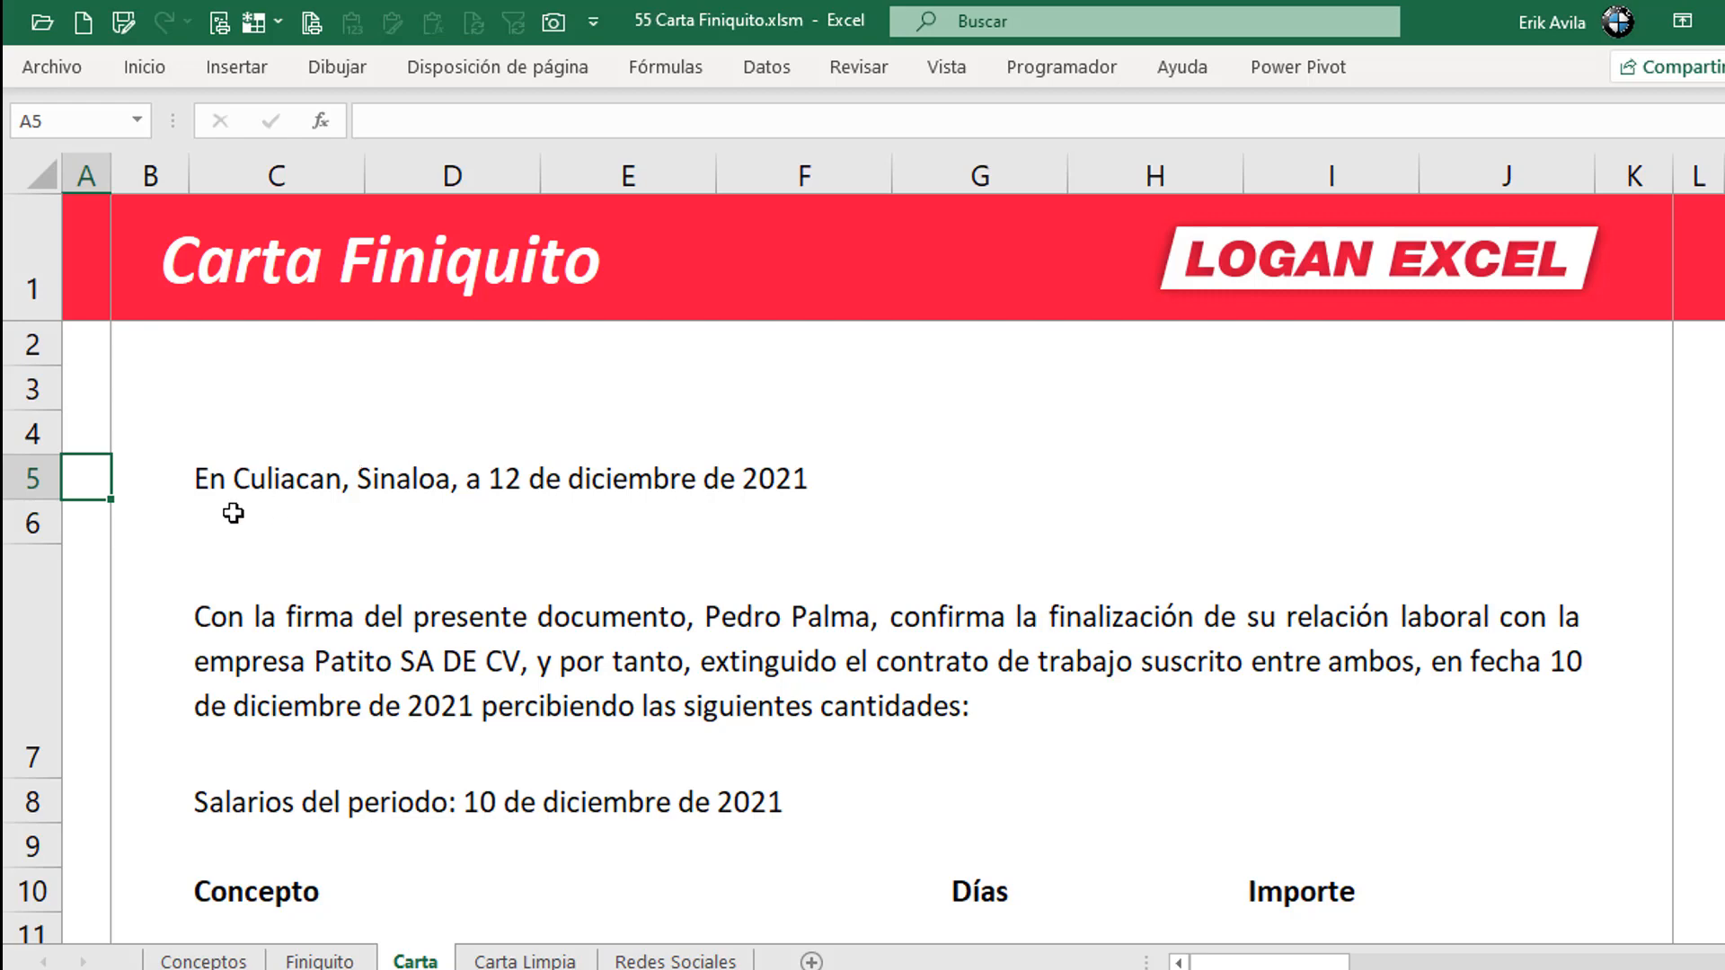
click(162, 474)
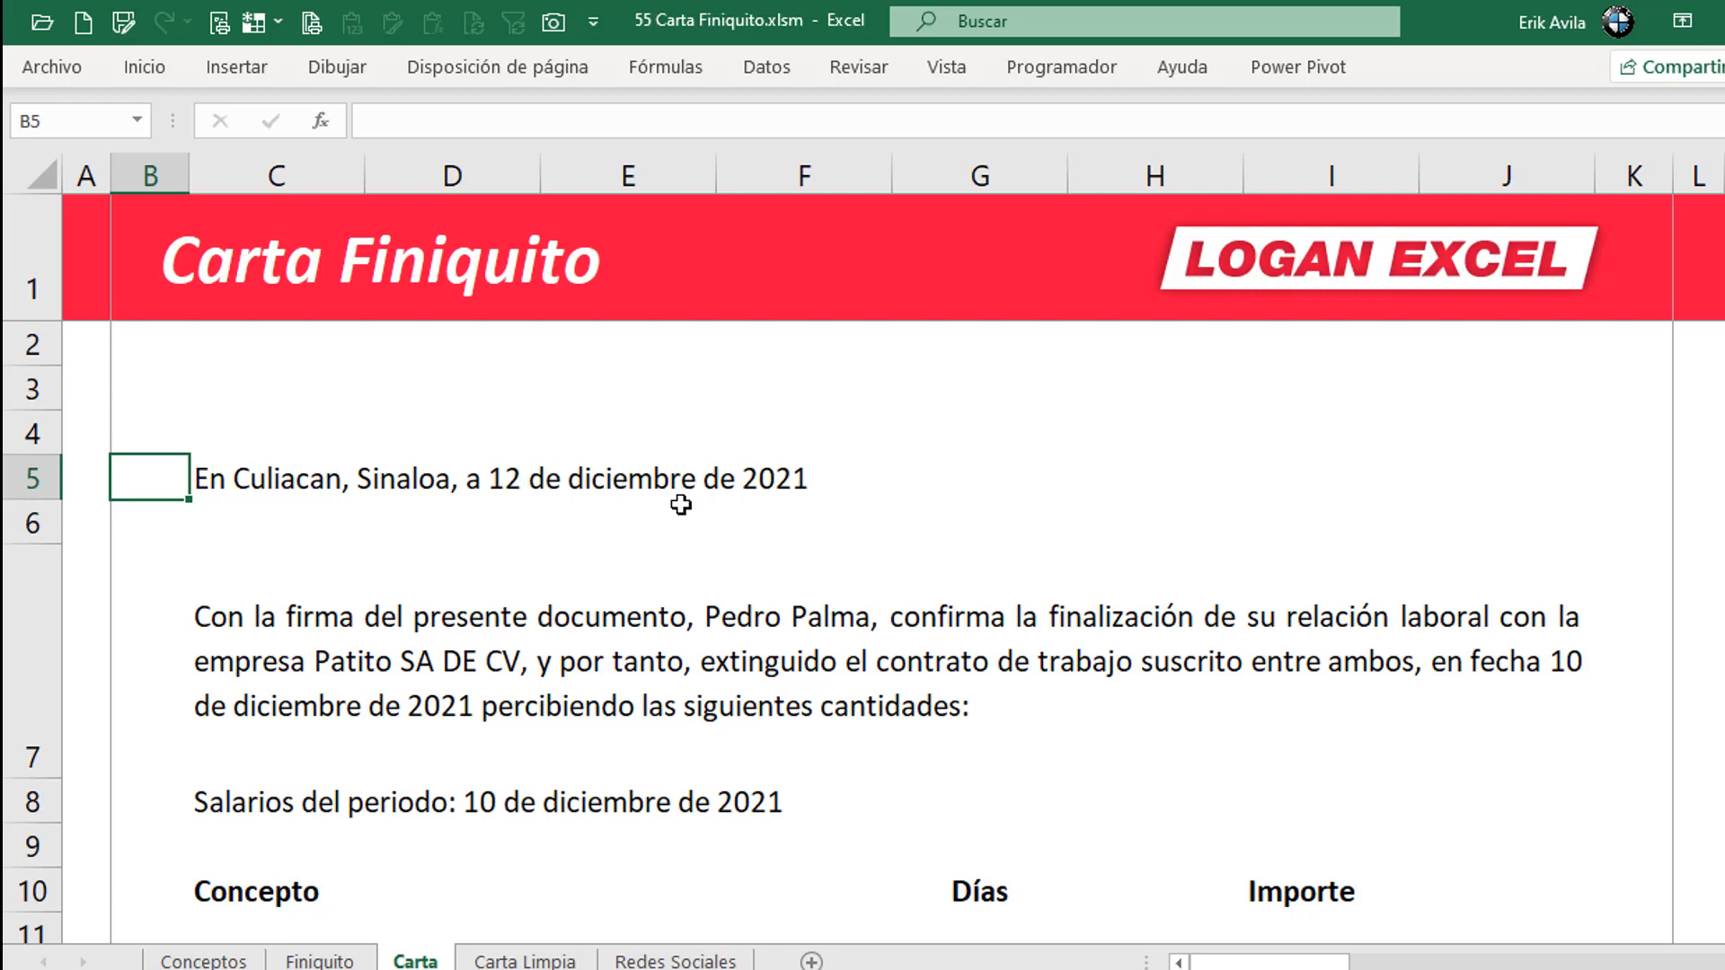
click(1716, 344)
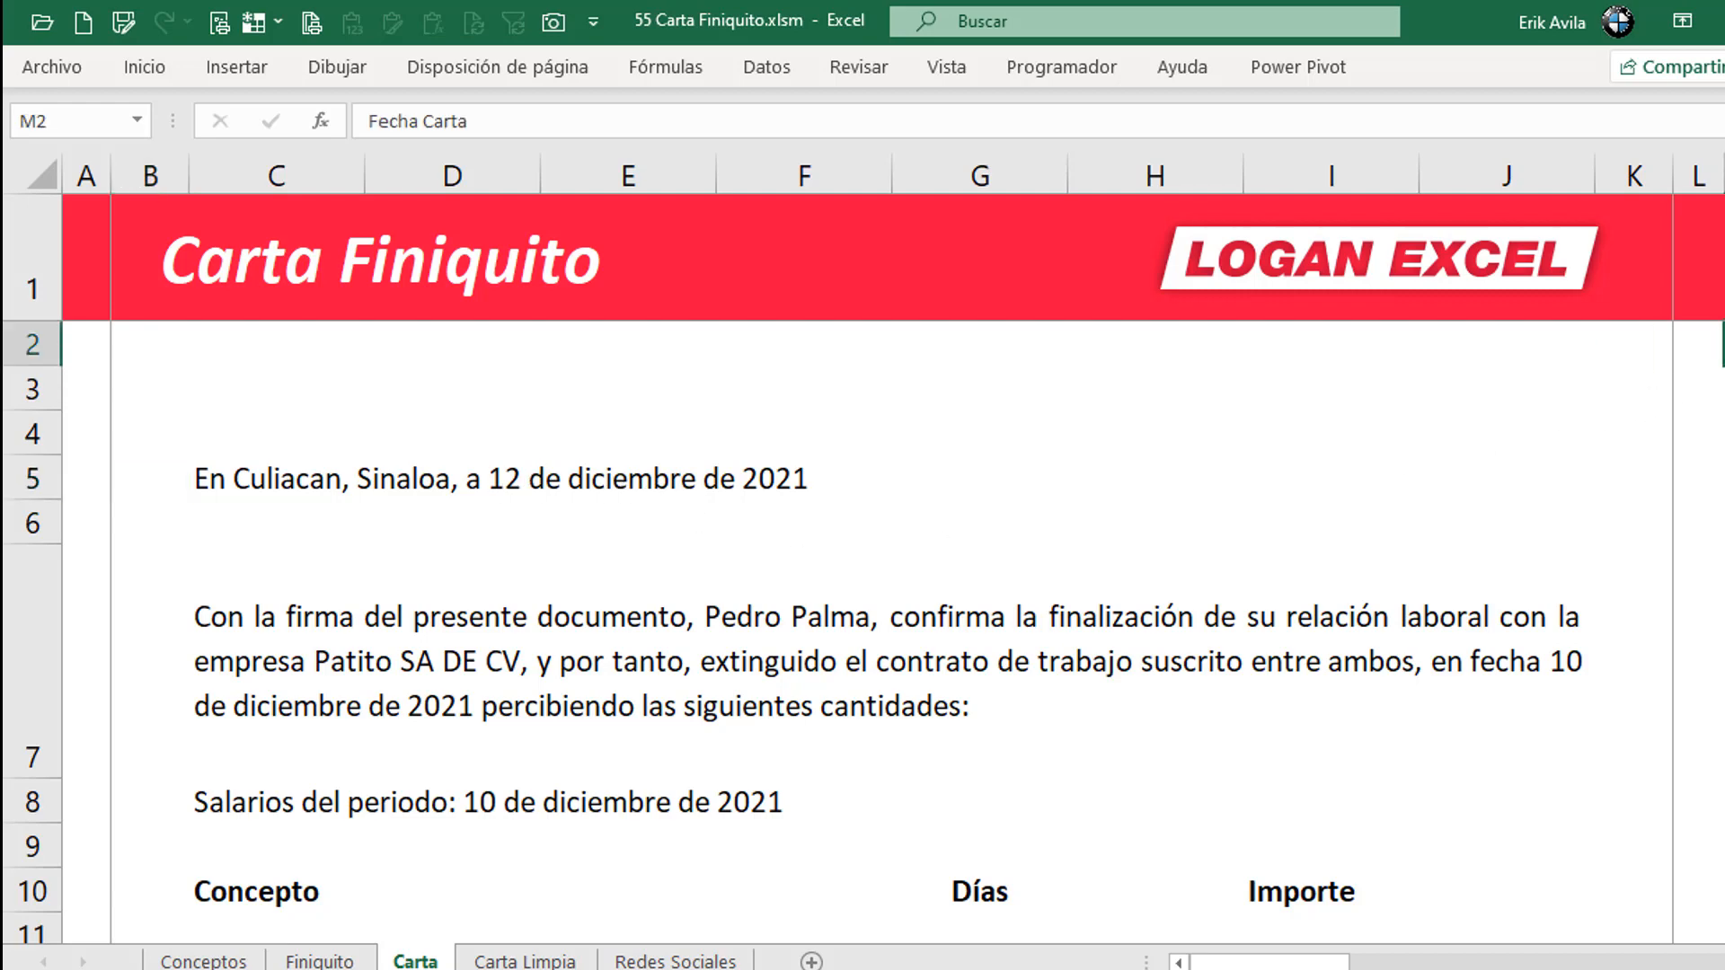
scroll(783, 520, down, 1)
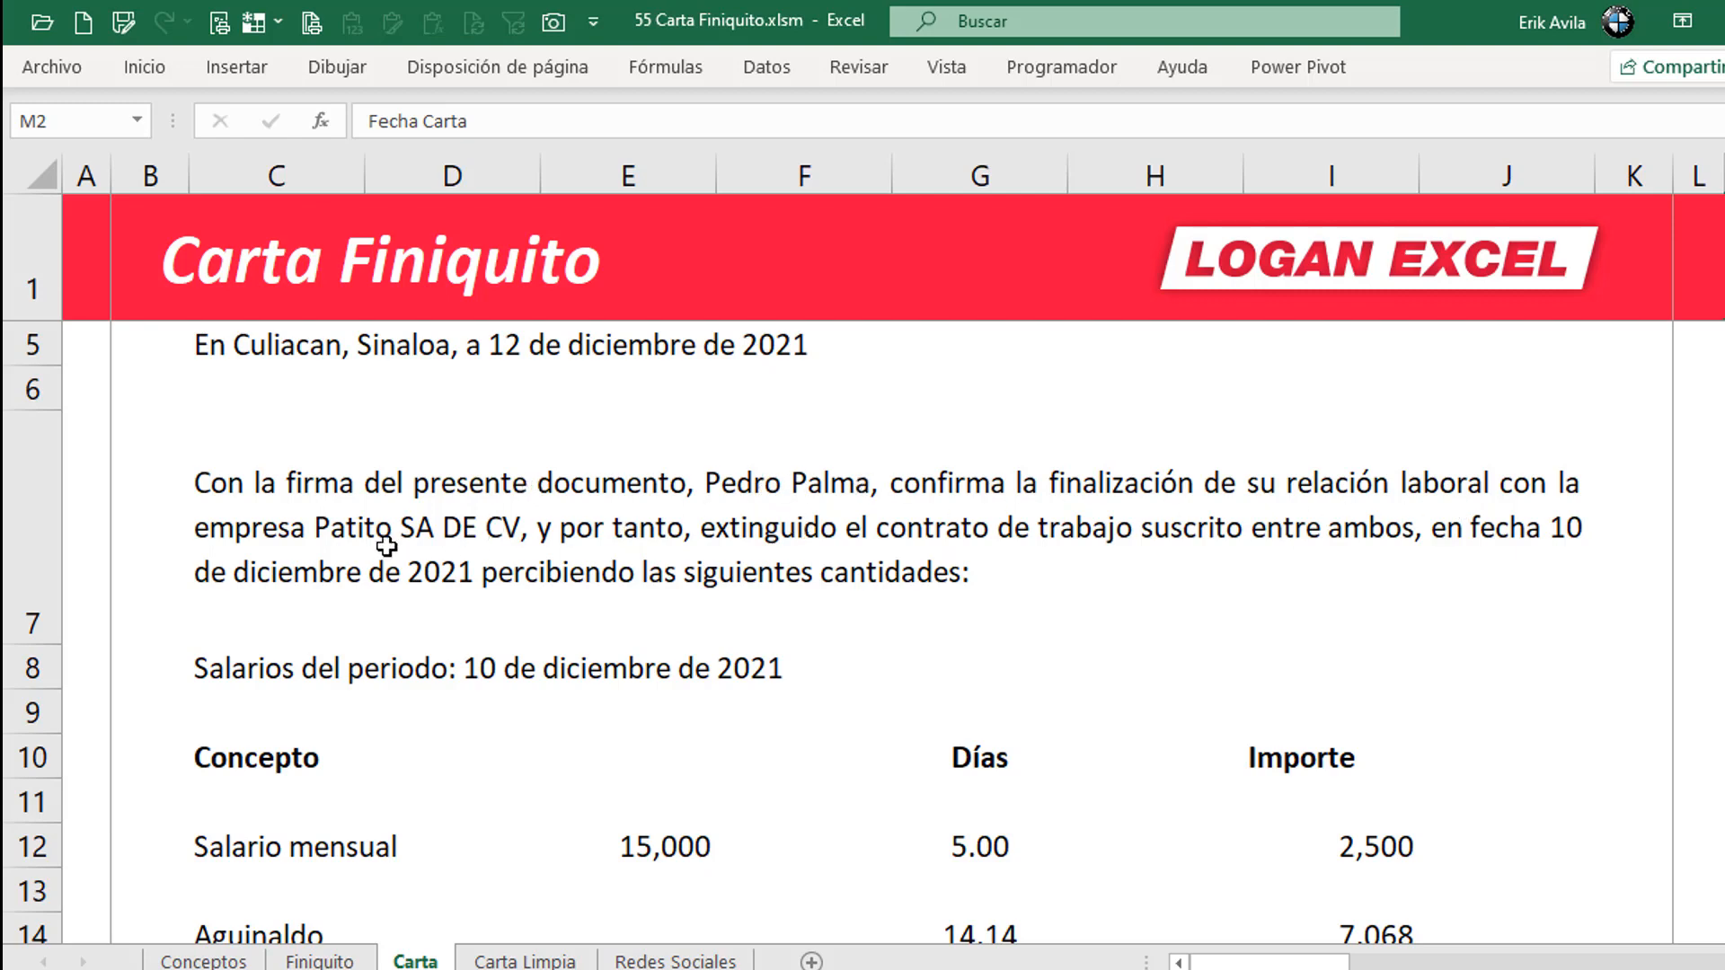
click(1542, 578)
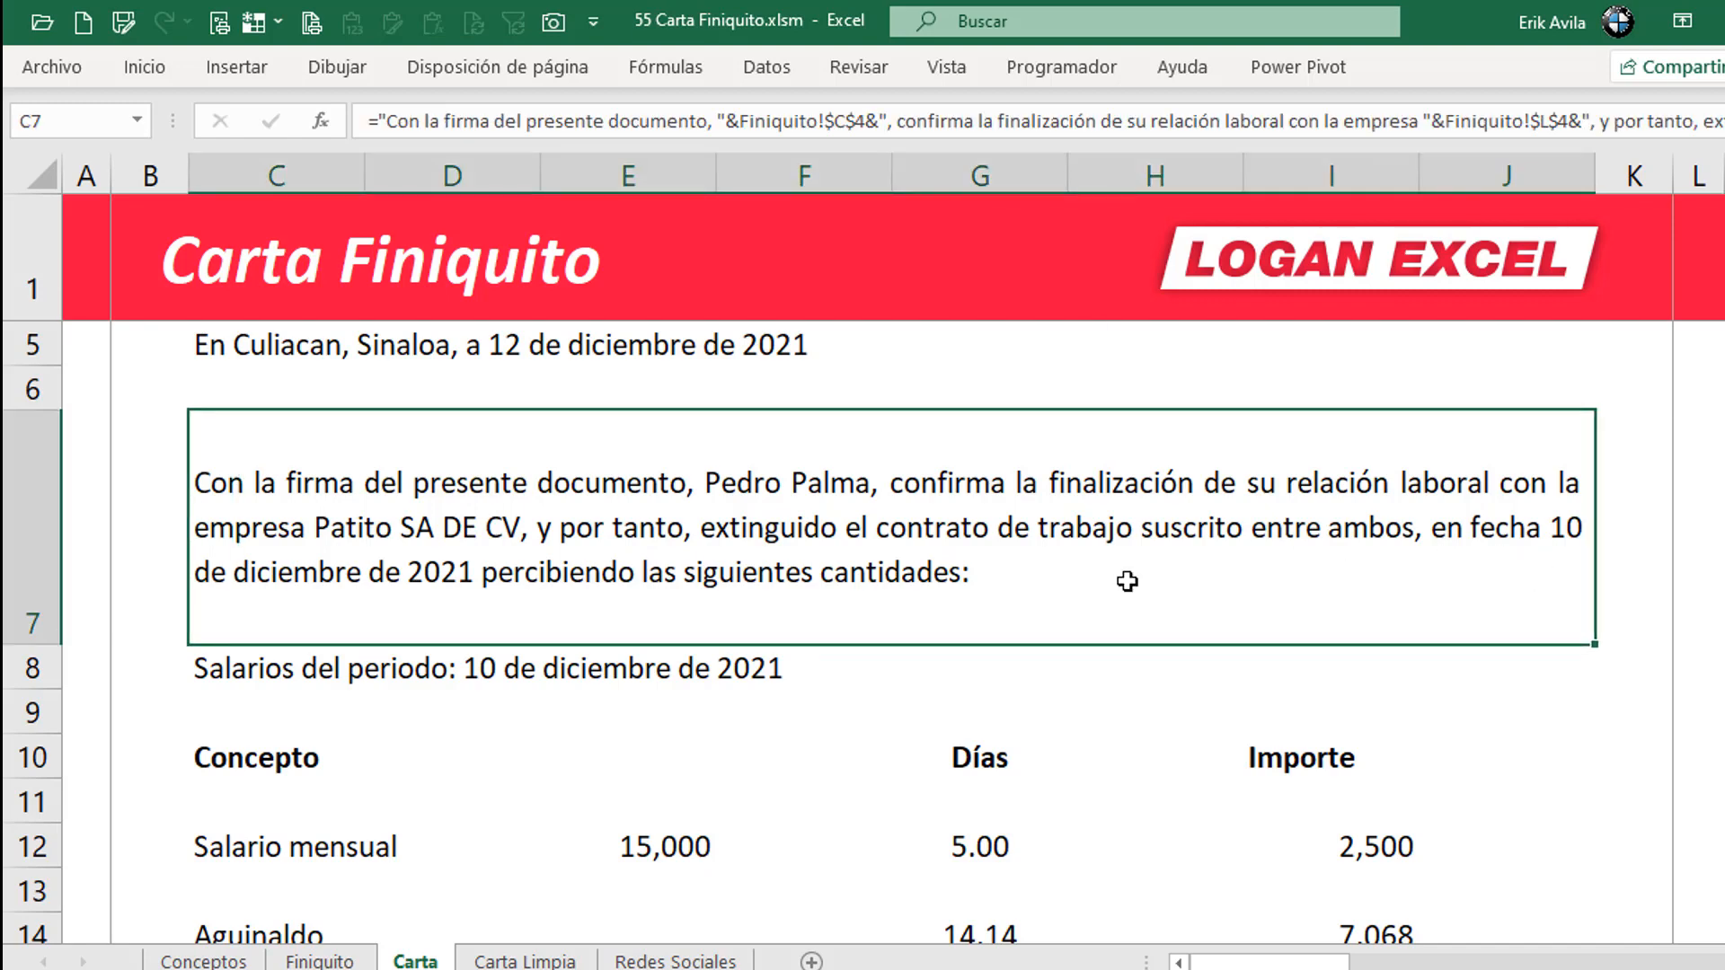
- Examine the Concepto table's salary, Aguinaldo, Vacaciones and Prima Vacacional rows, including the formulas in E12, G14 and I14
scroll(575, 589, down, 1)
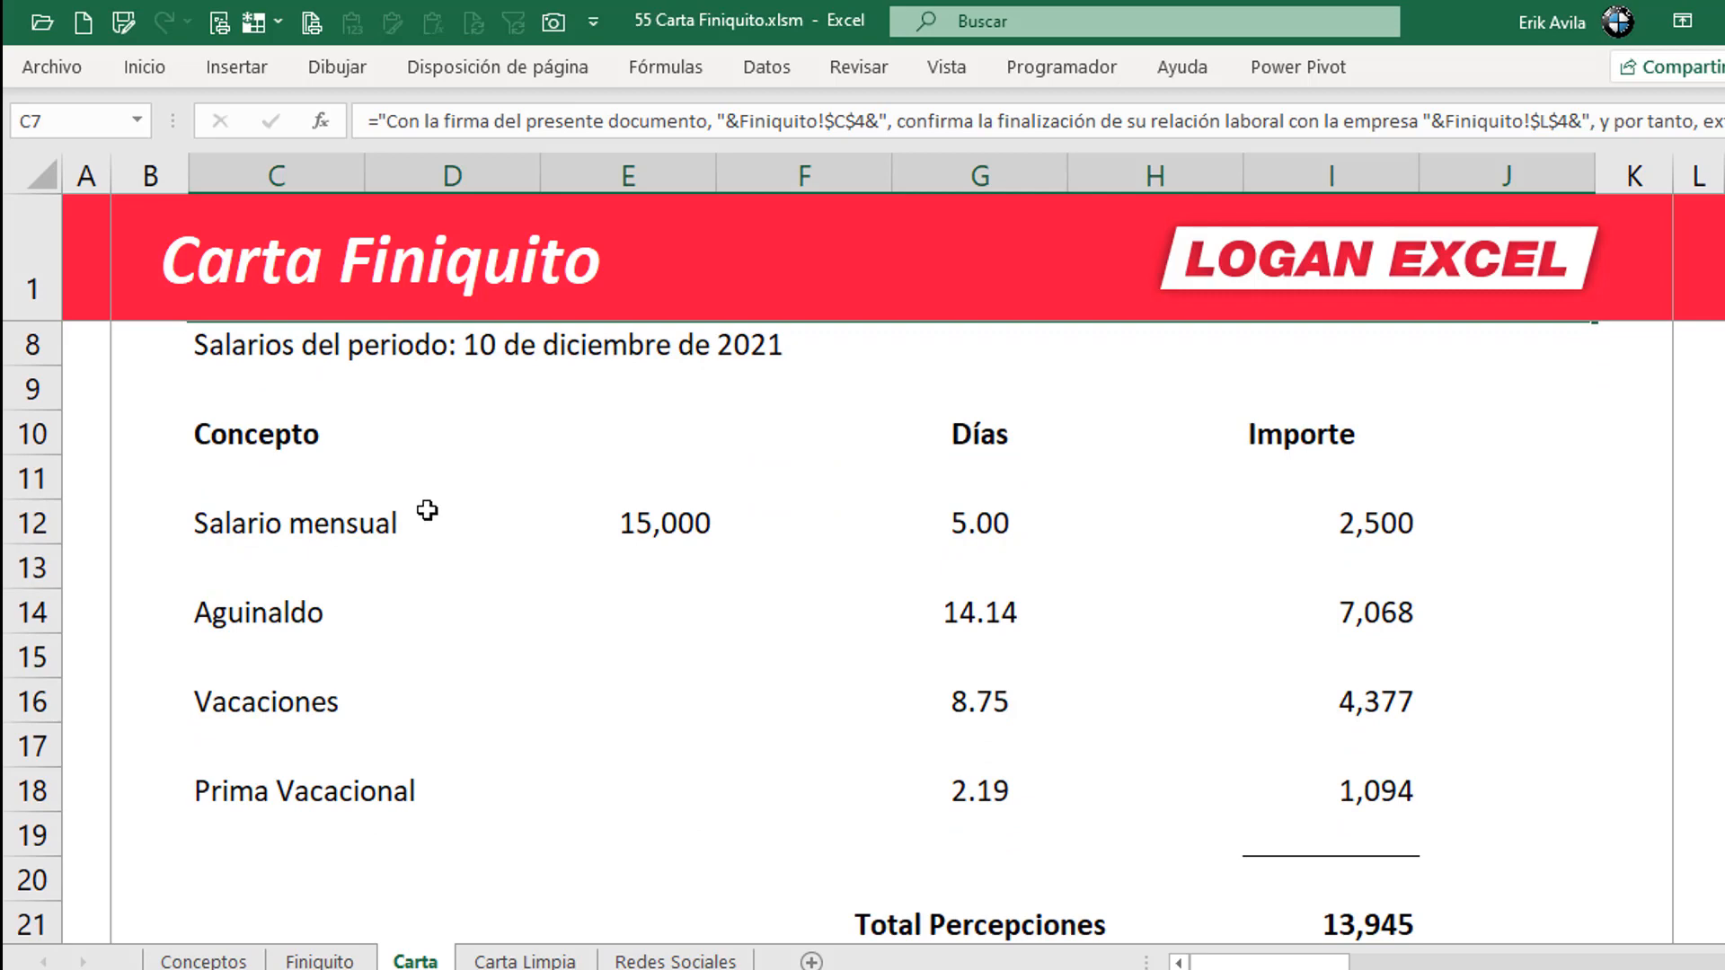
click(347, 401)
scroll(371, 428, up, 1)
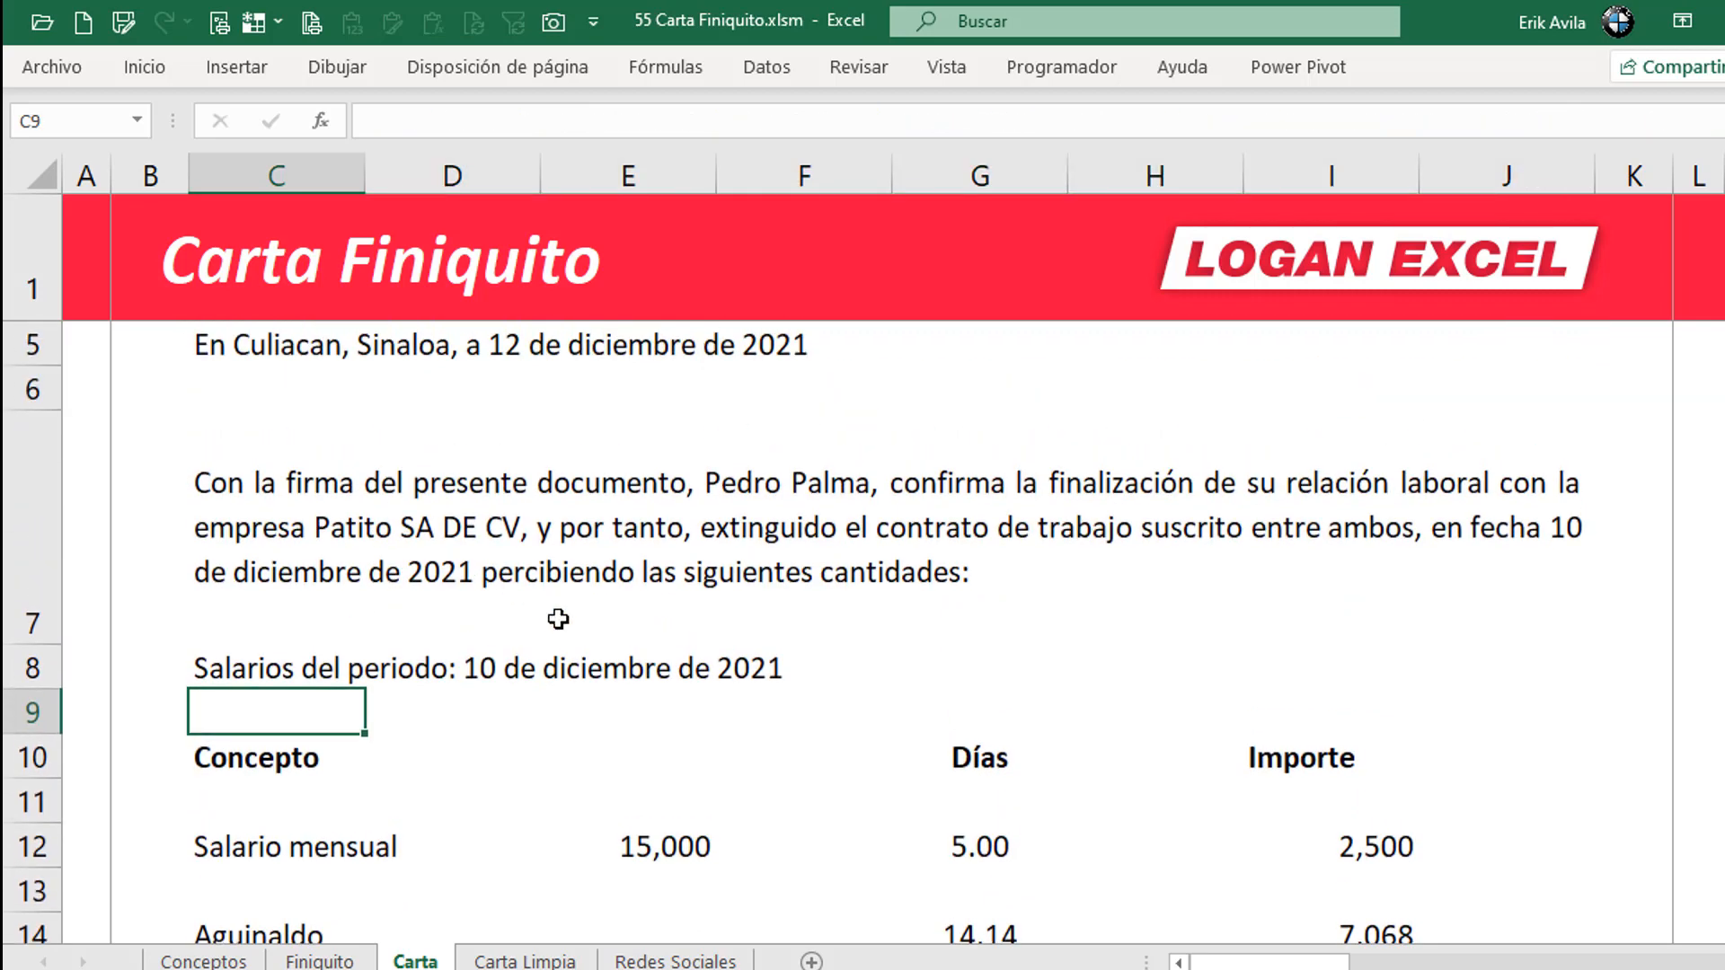
scroll(559, 616, down, 1)
click(685, 523)
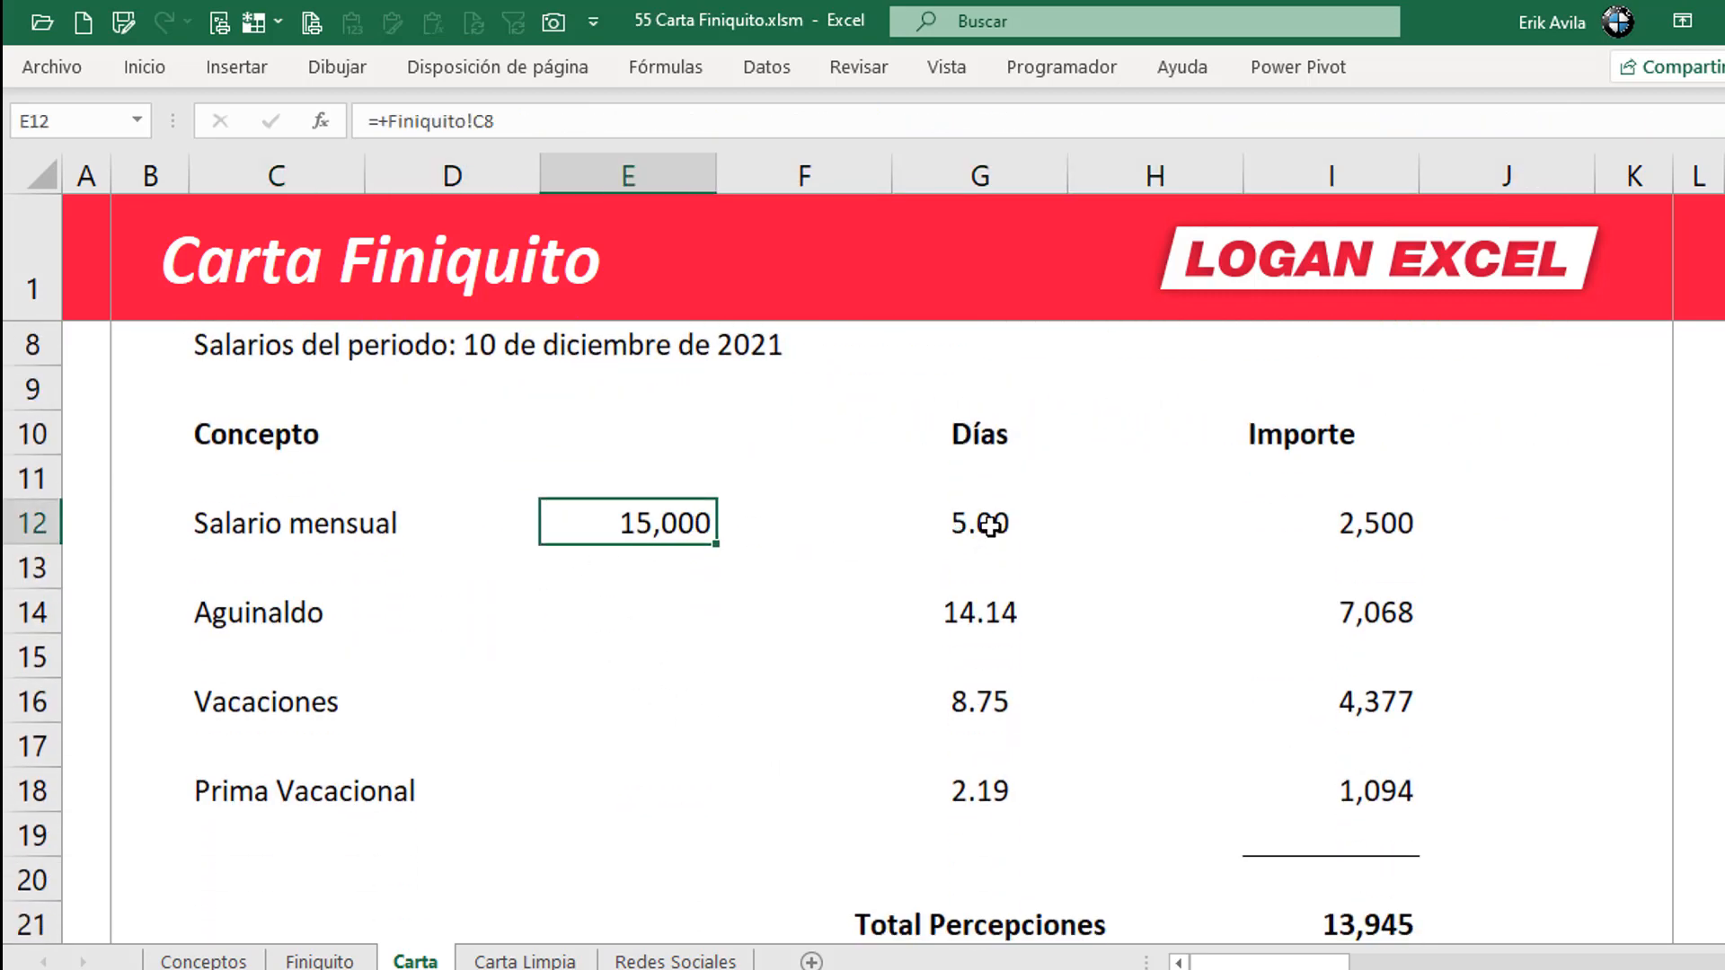
click(990, 528)
click(1000, 620)
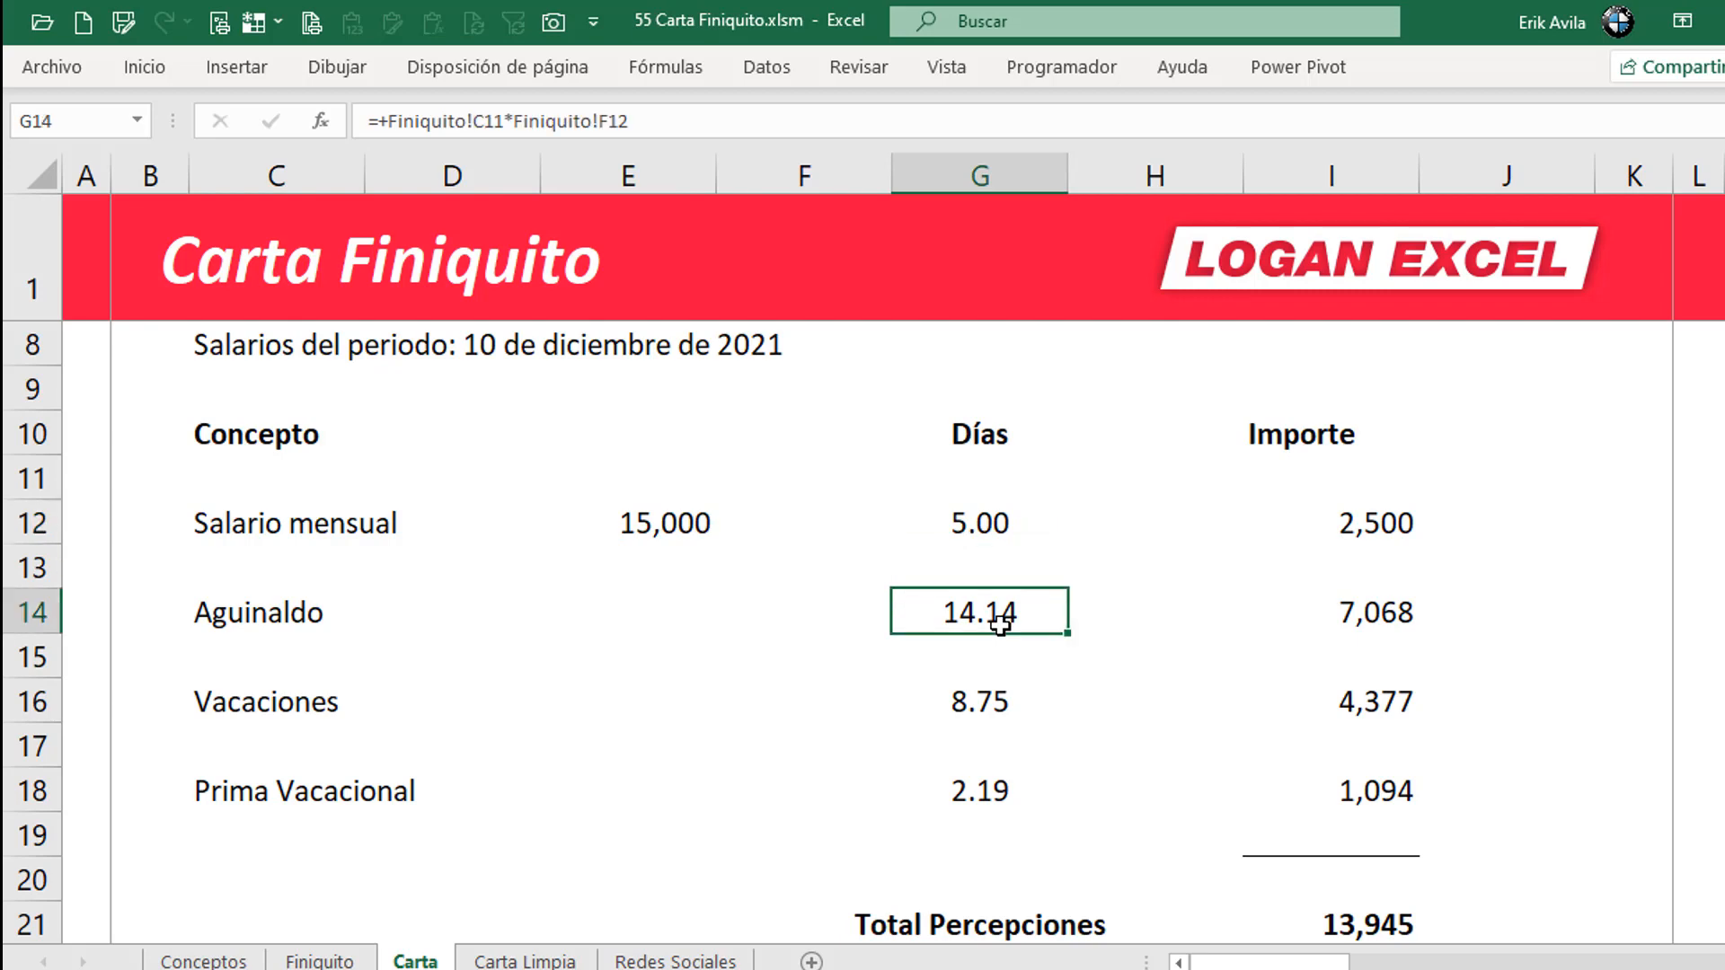
click(1366, 613)
scroll(1364, 584, down, 1)
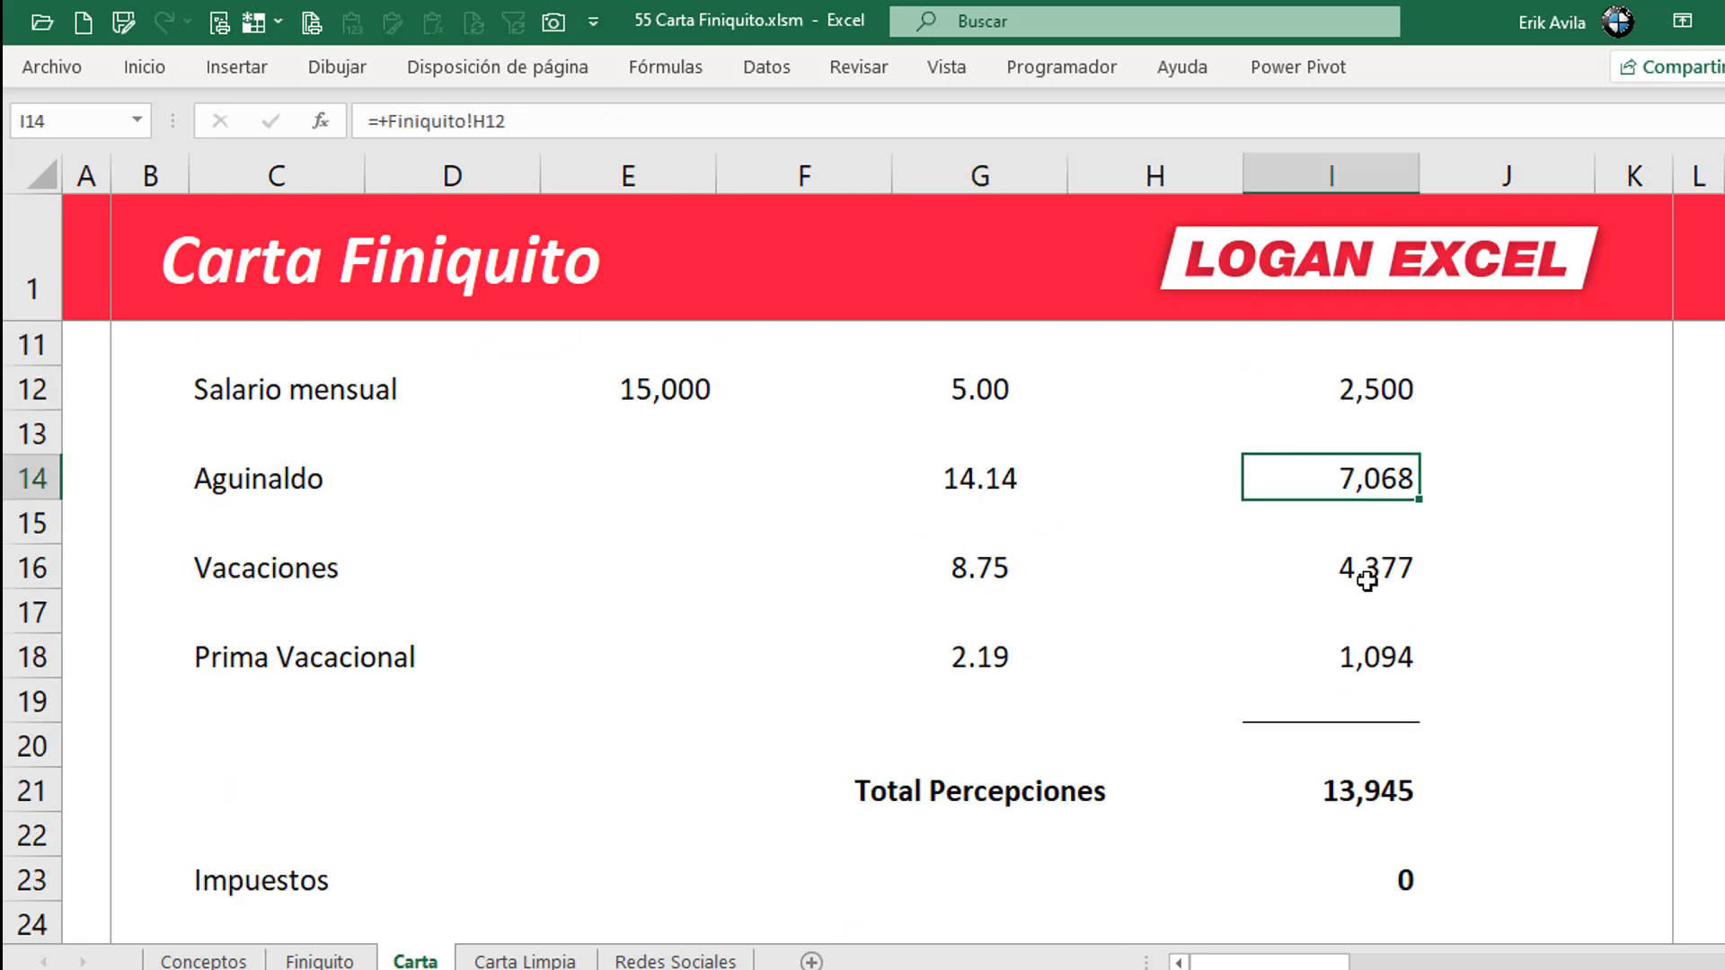
click(1367, 656)
click(1368, 762)
scroll(944, 557, up, 2)
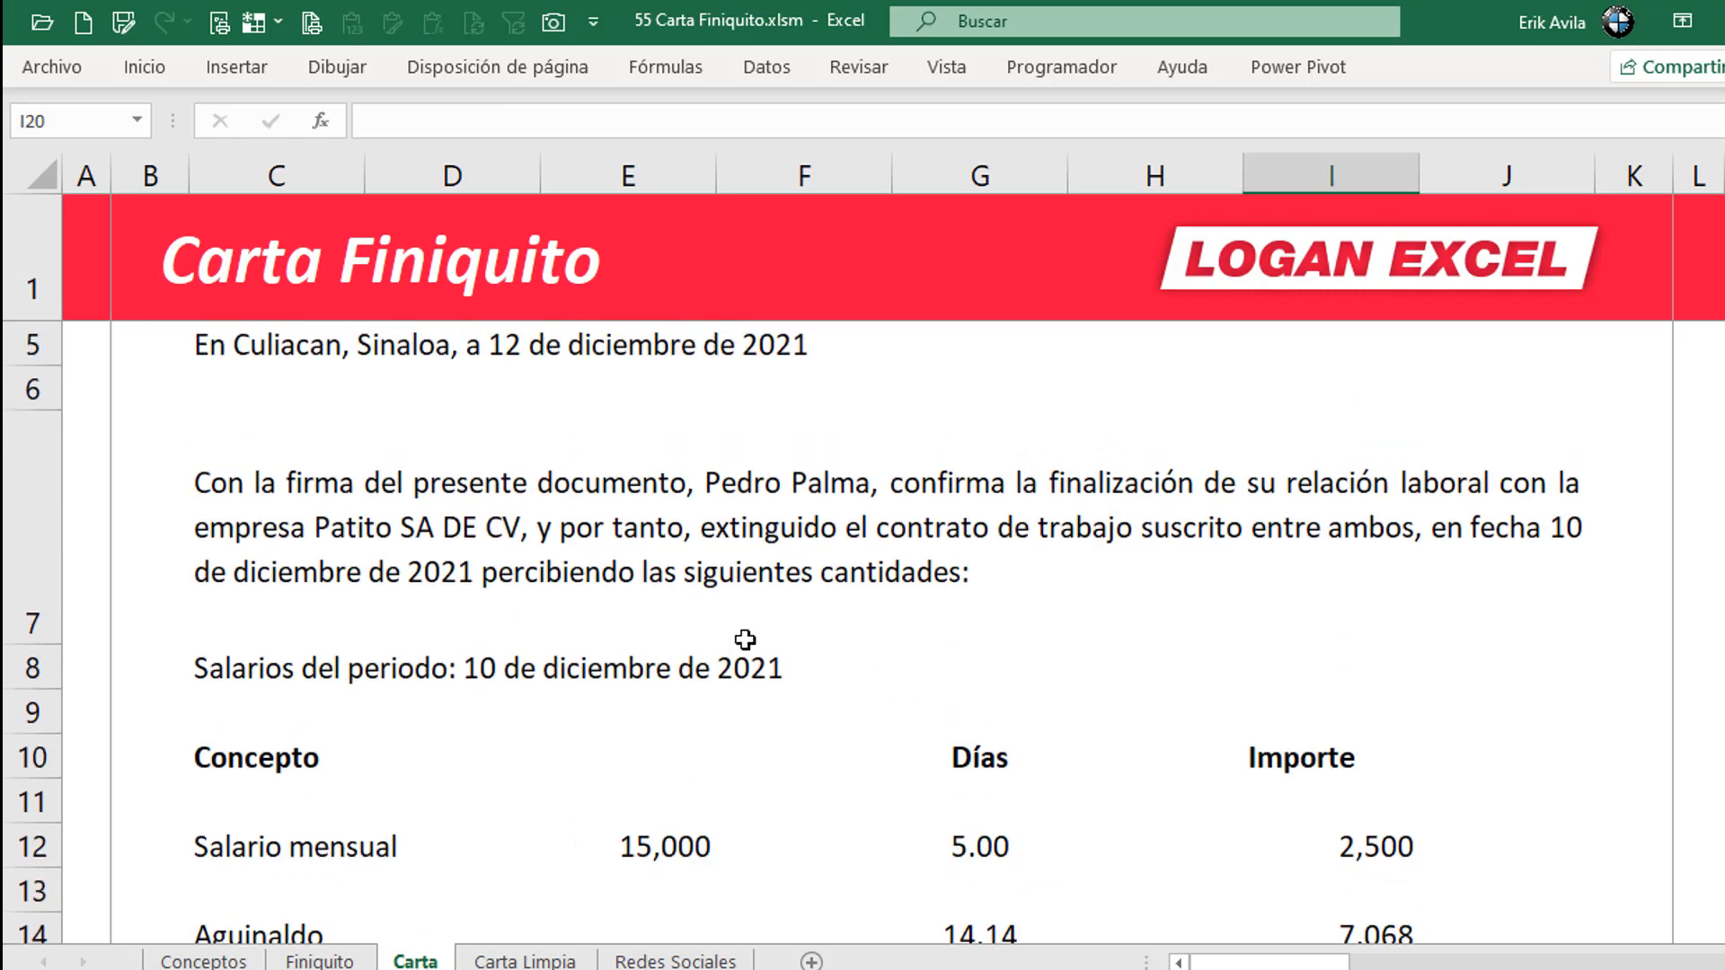
scroll(745, 640, down, 2)
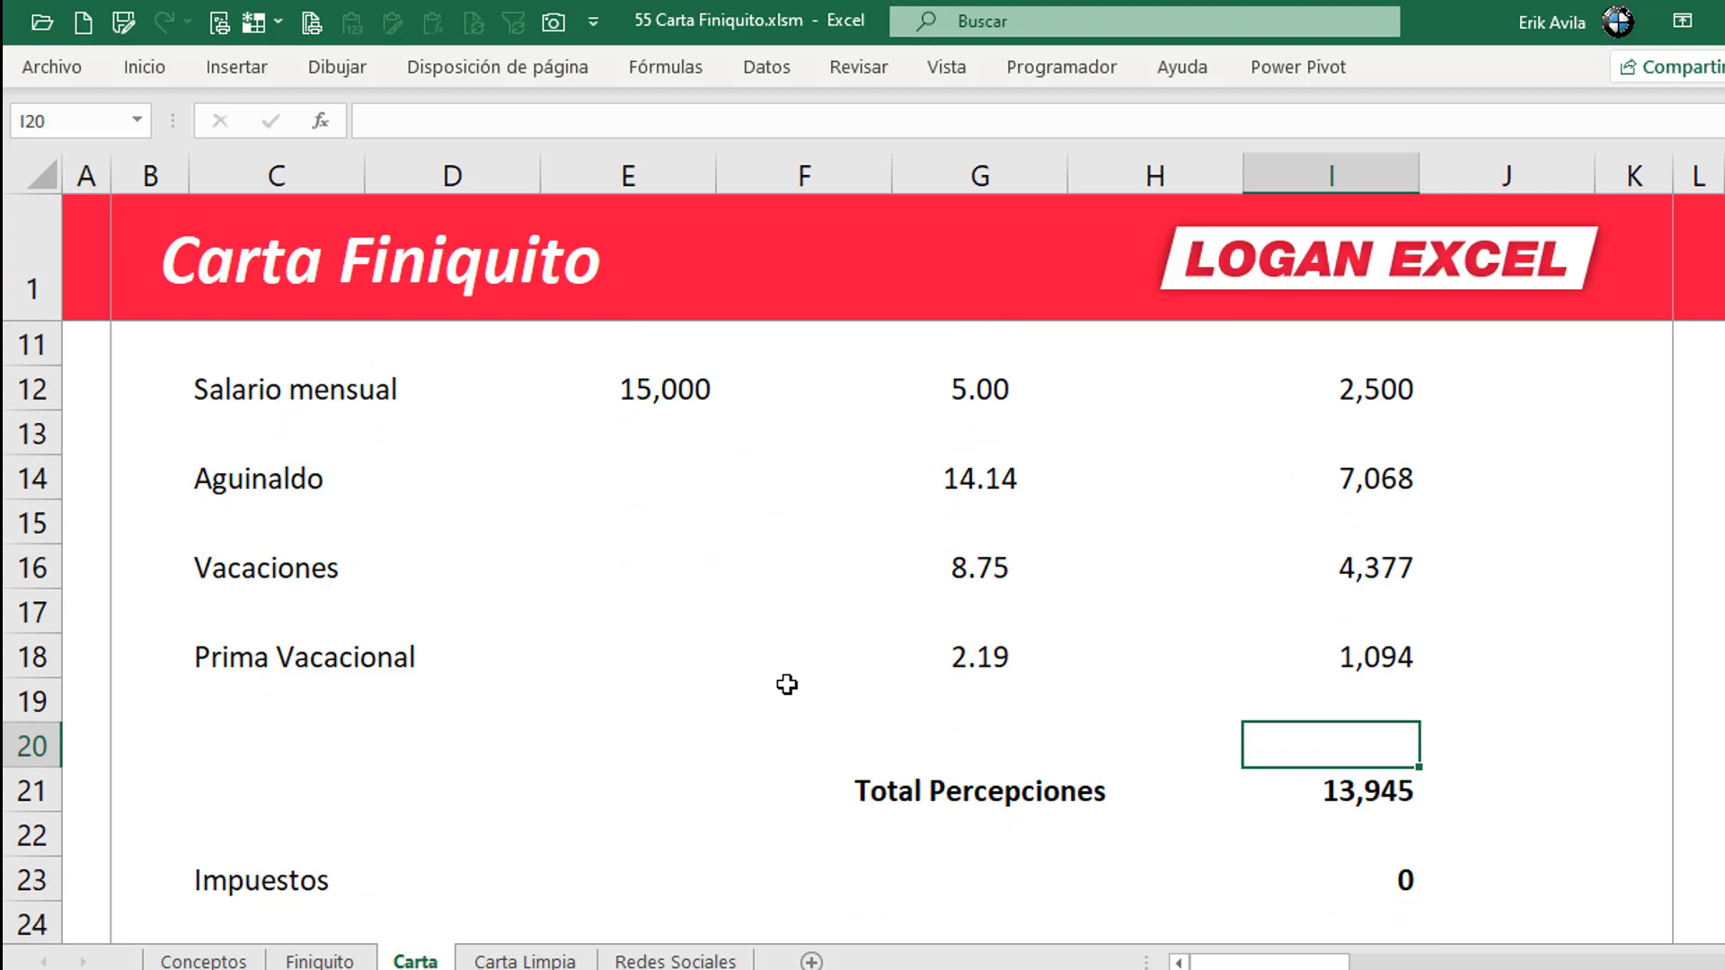
- Examine the Neto formula in I25, the closing paragraph in C27 and the Trabajador and Patron signature lines
scroll(787, 685, down, 3)
key(Down)
key(Down)
key(Down)
key(Down)
key(Down)
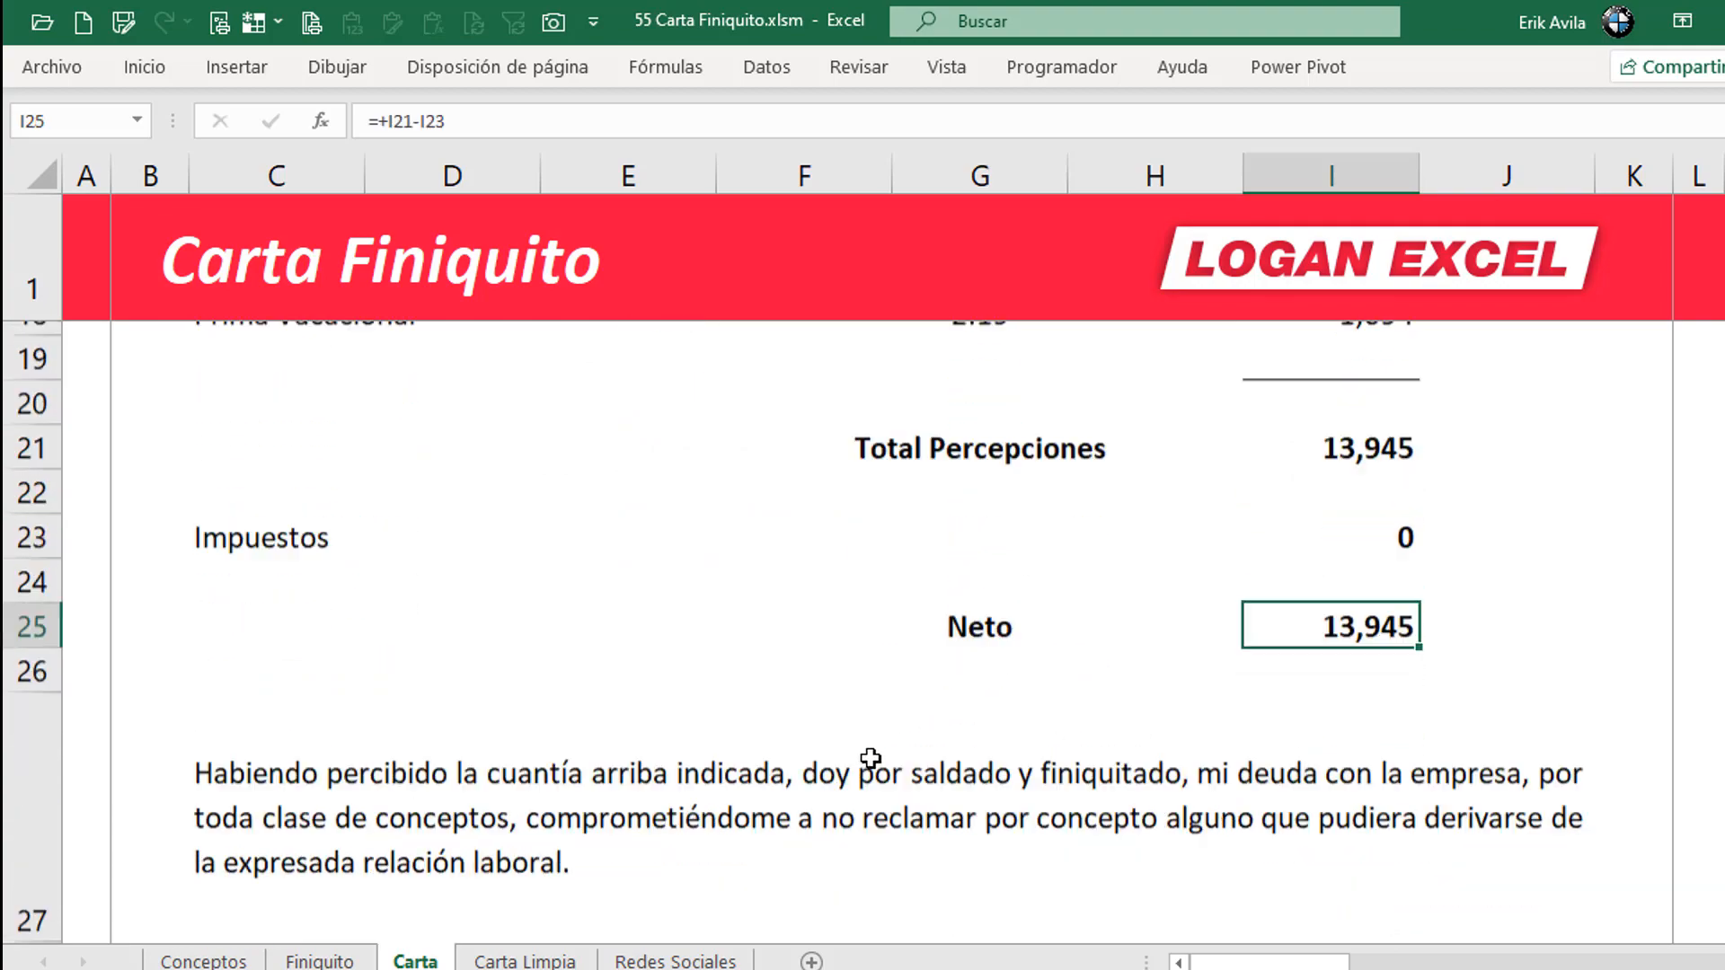
scroll(870, 759, down, 1)
click(689, 758)
scroll(691, 759, down, 5)
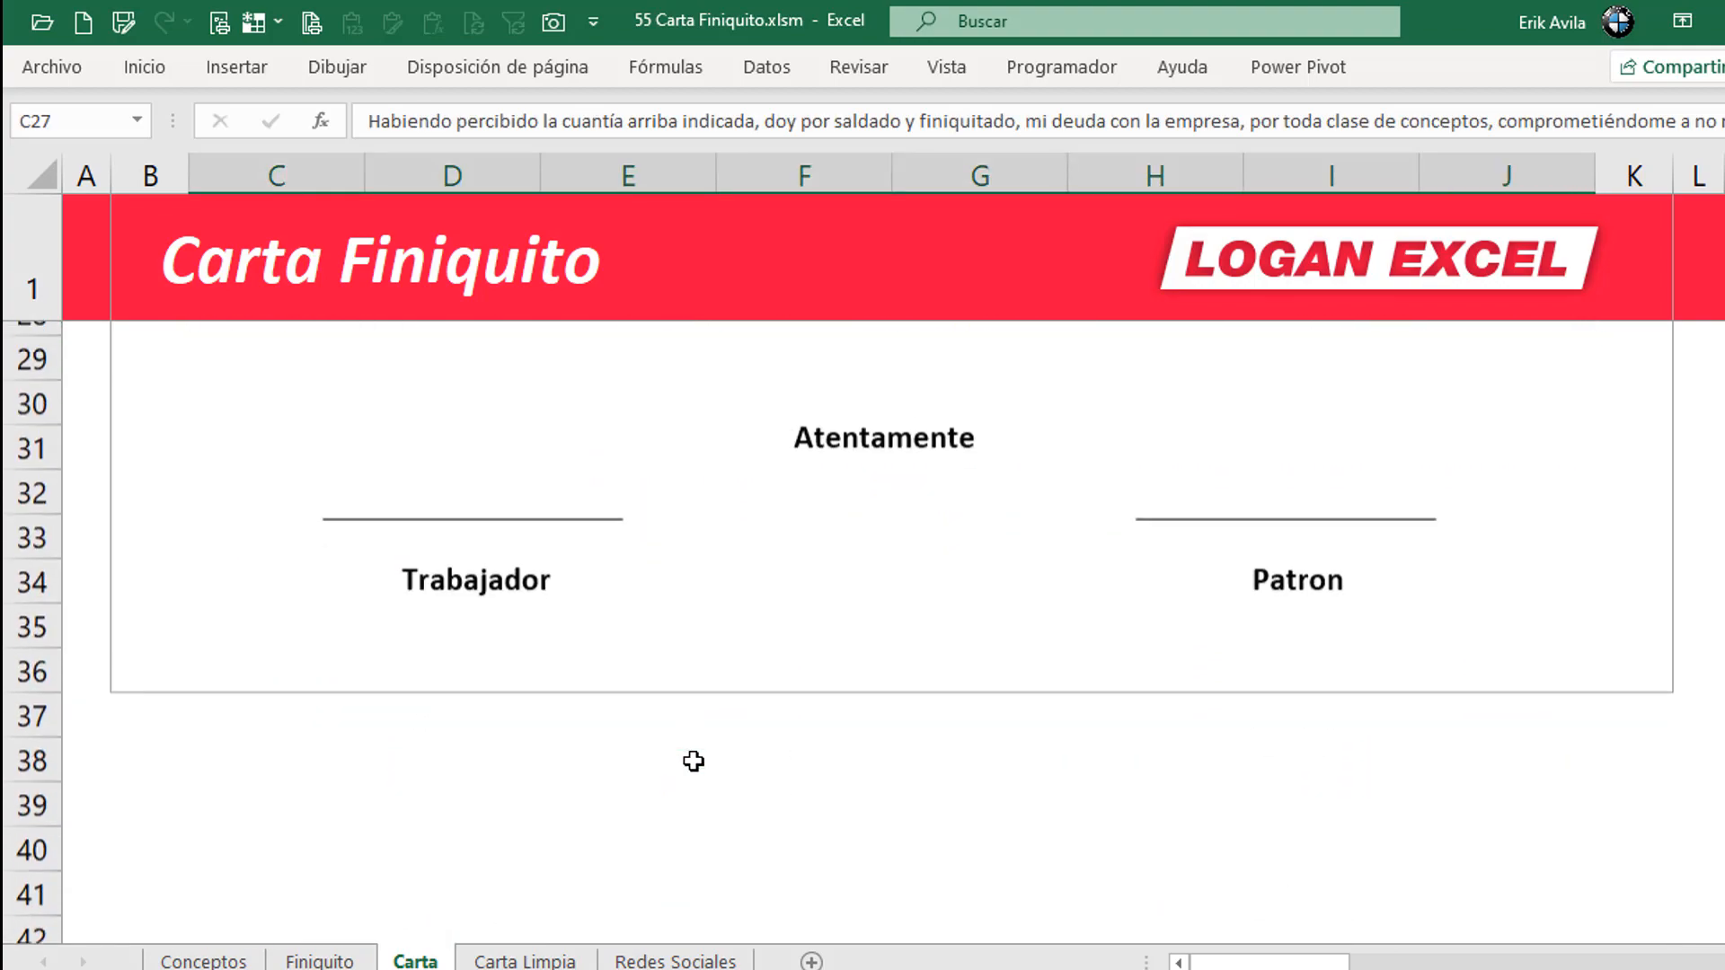
- Check the letter's print preview, then return to the sheet and select the opening paragraph in C7
scroll(693, 761, up, 10)
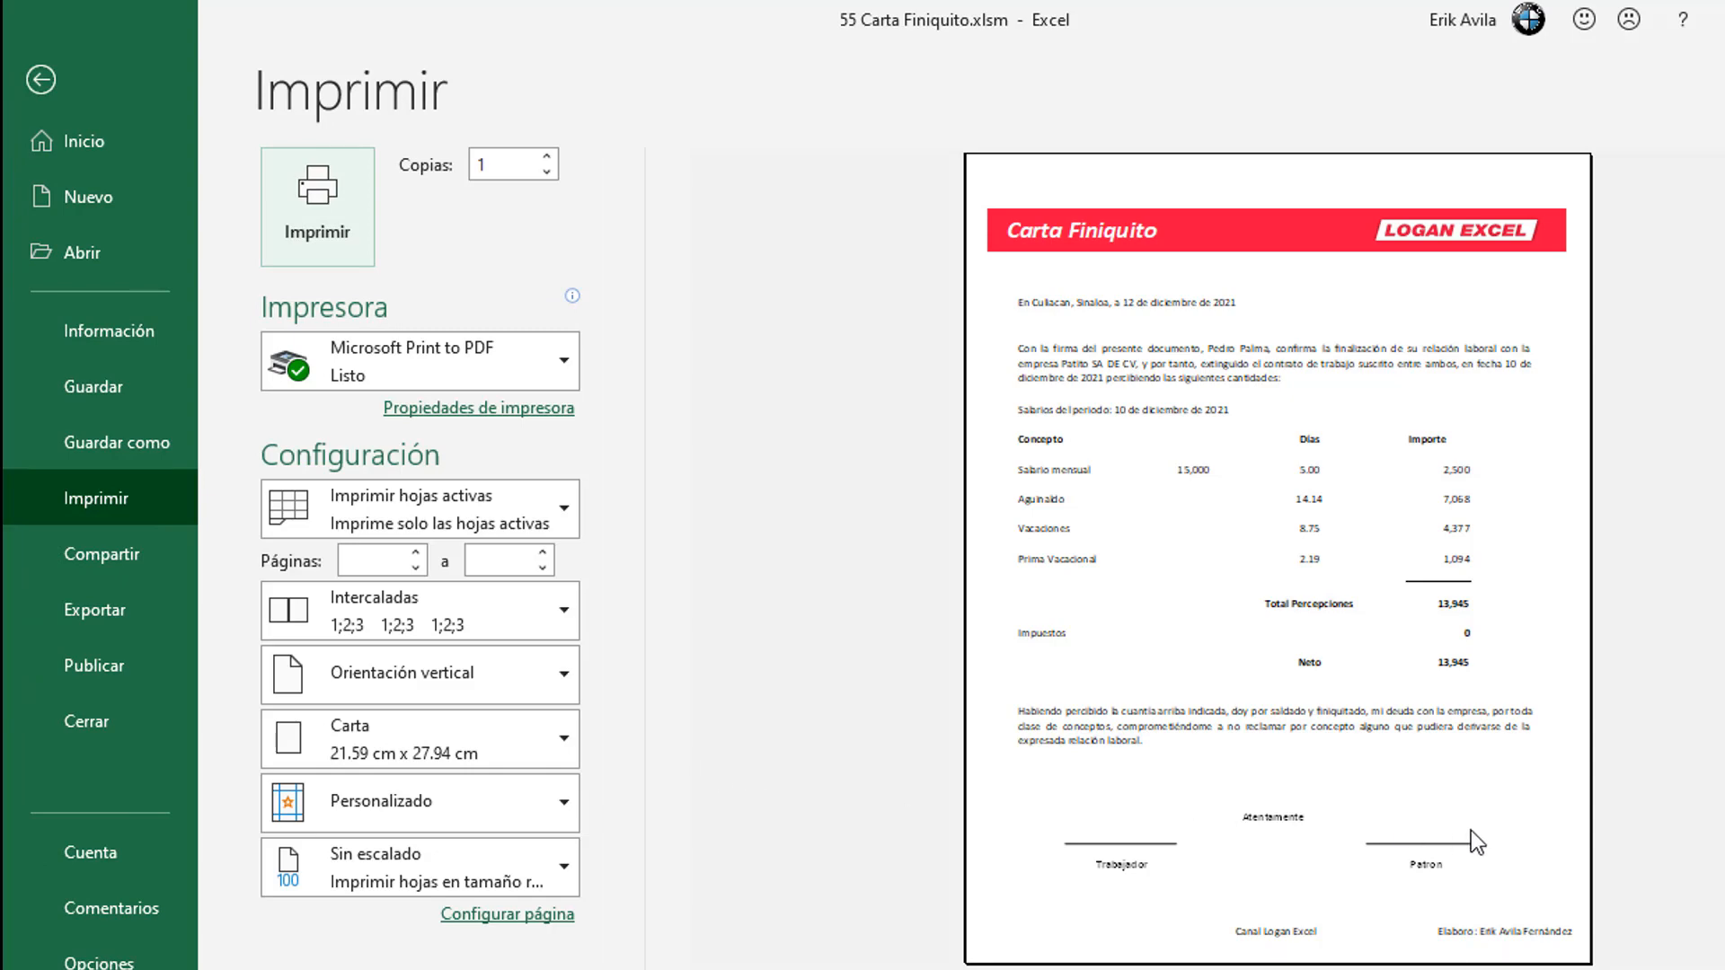
key(Escape)
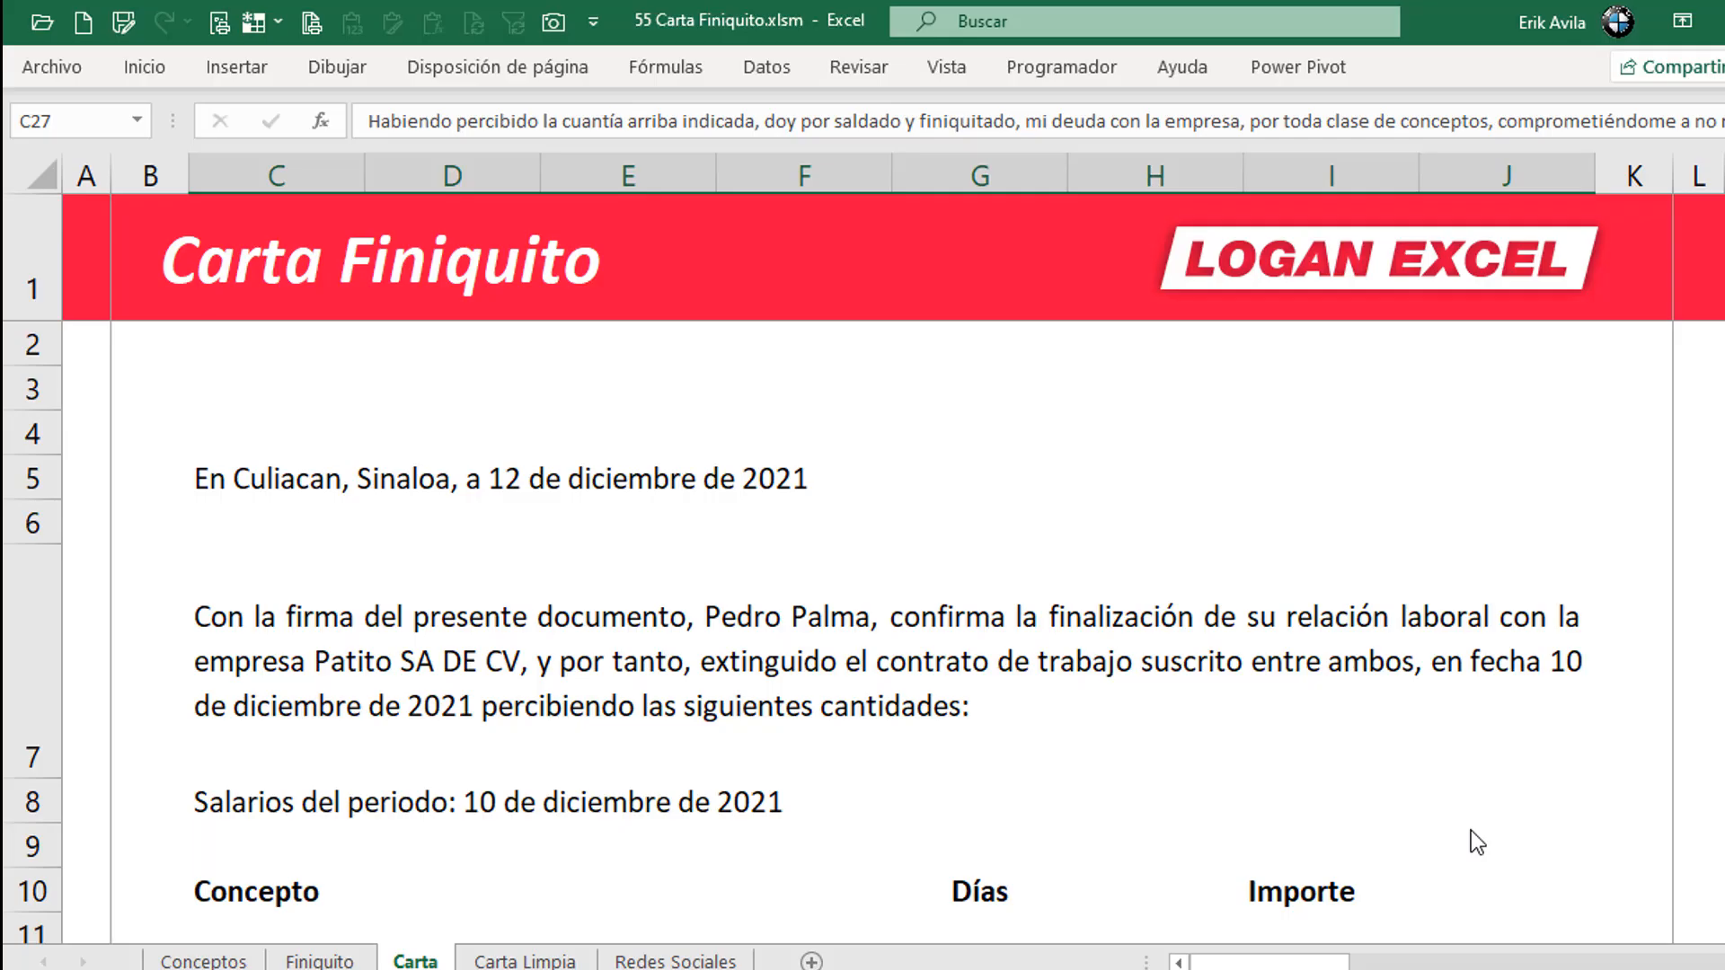
click(993, 732)
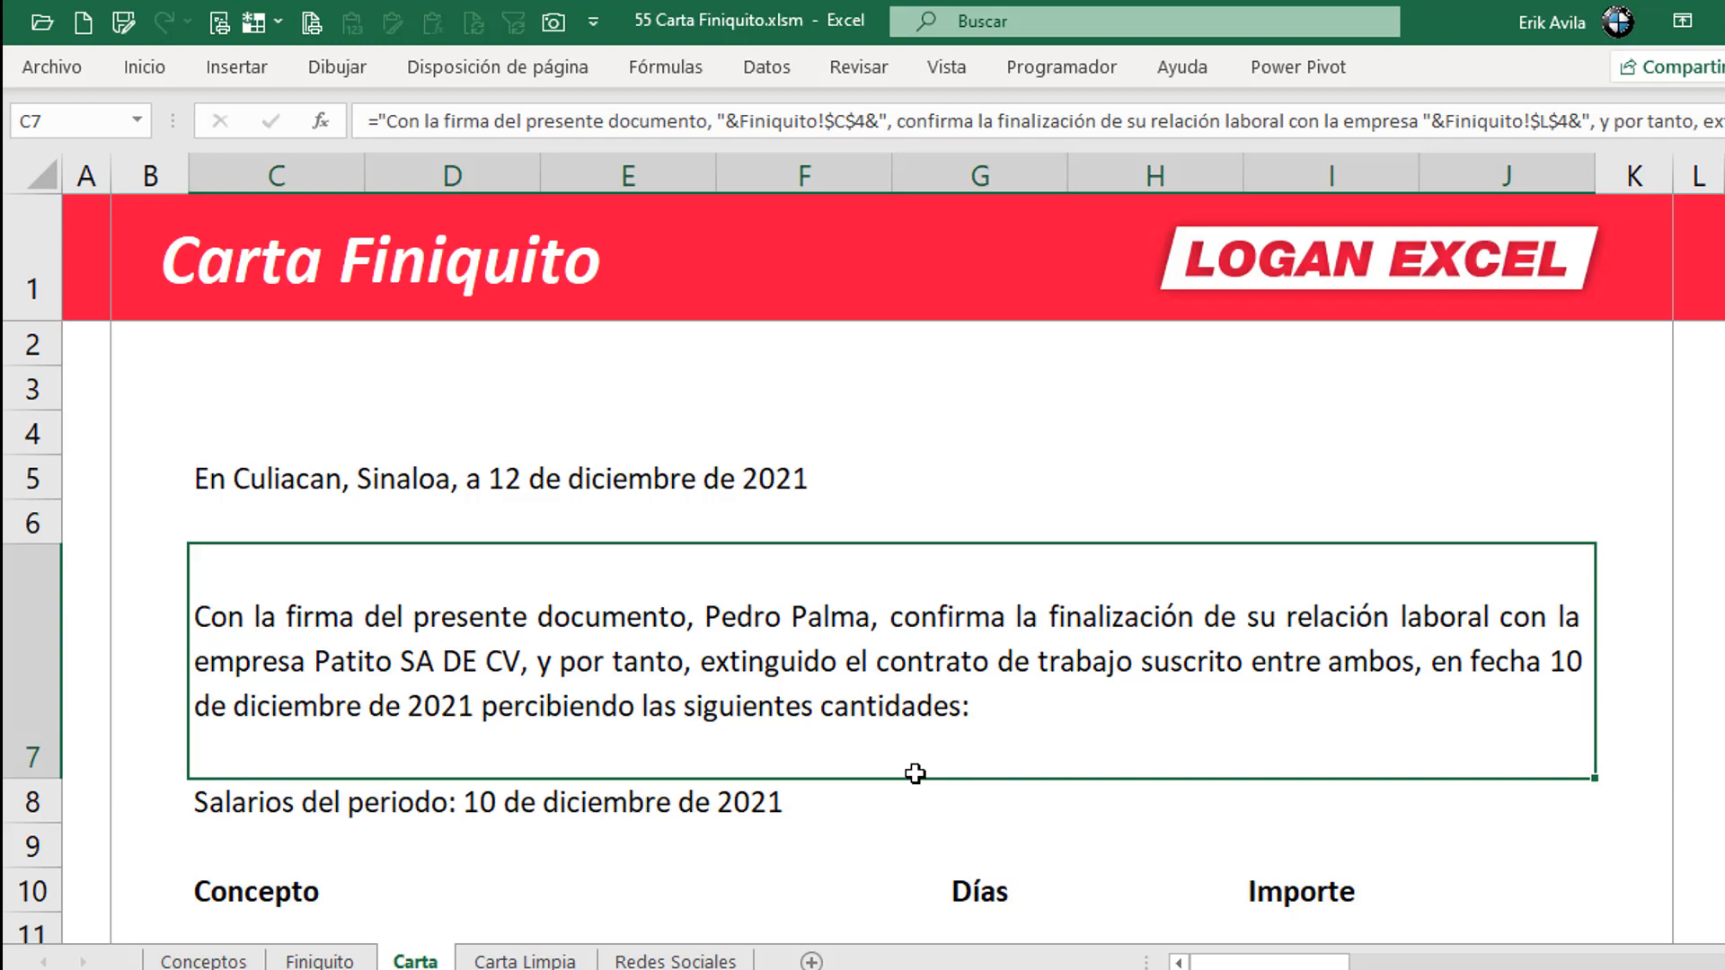
- Compare the completed Carta sheet and its data list with the blank Carta Limpia sheet
scroll(915, 774, down, 2)
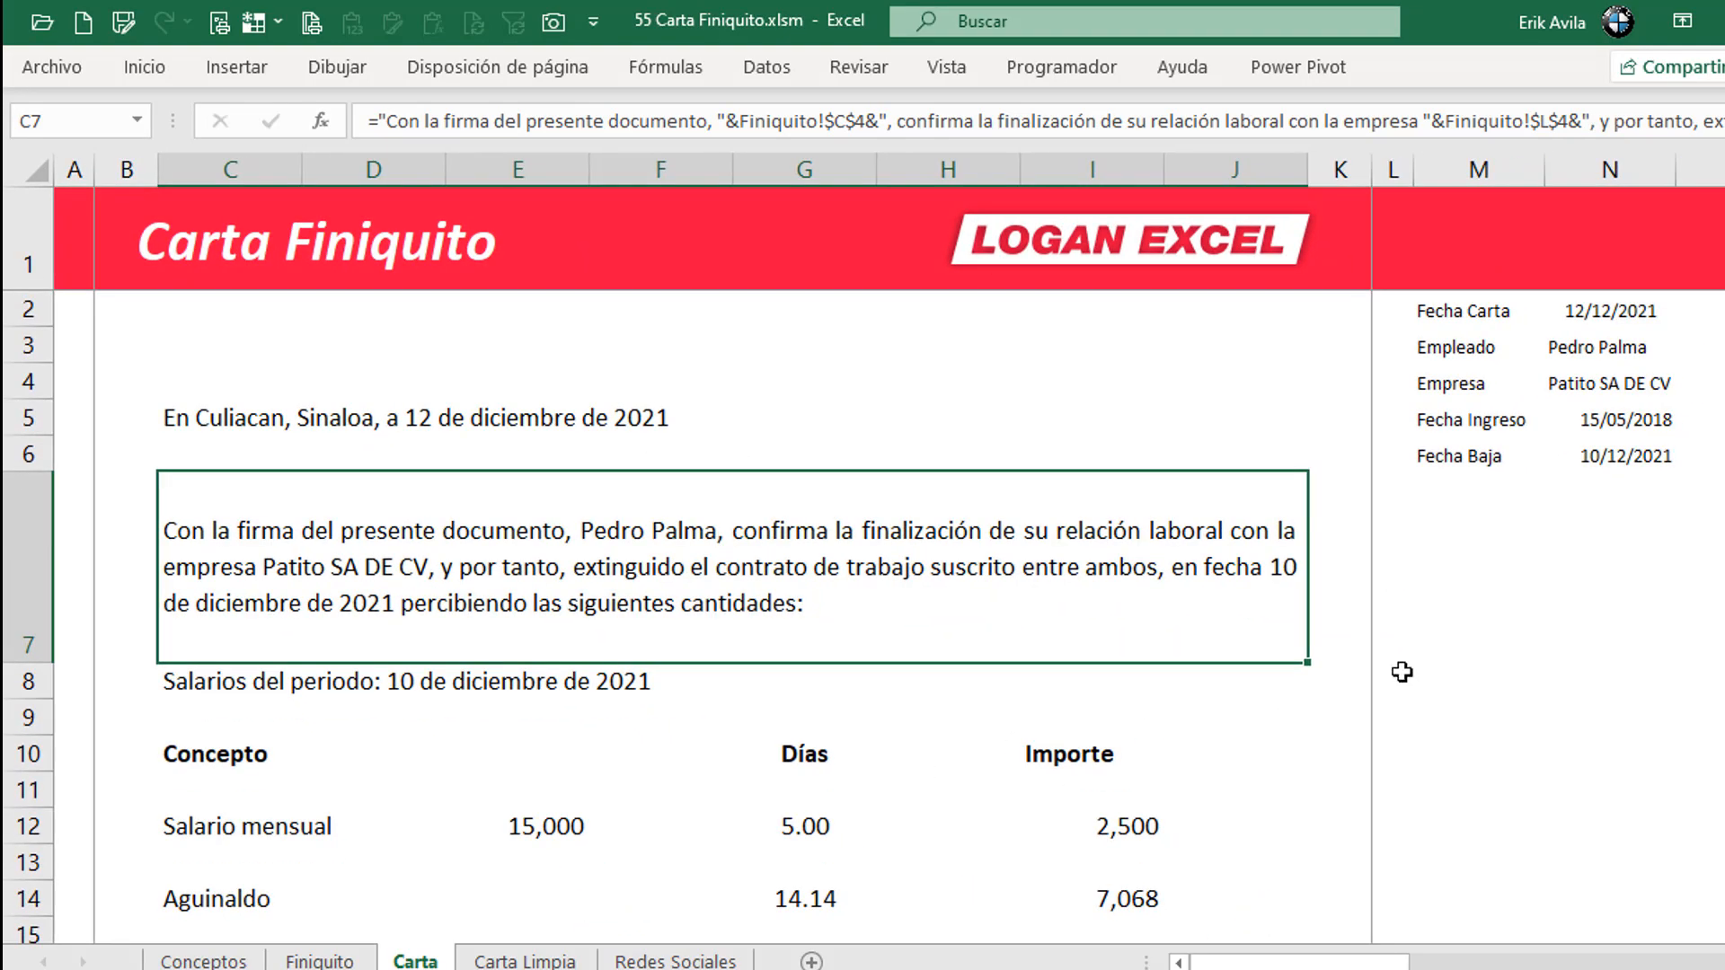
click(1485, 561)
click(525, 961)
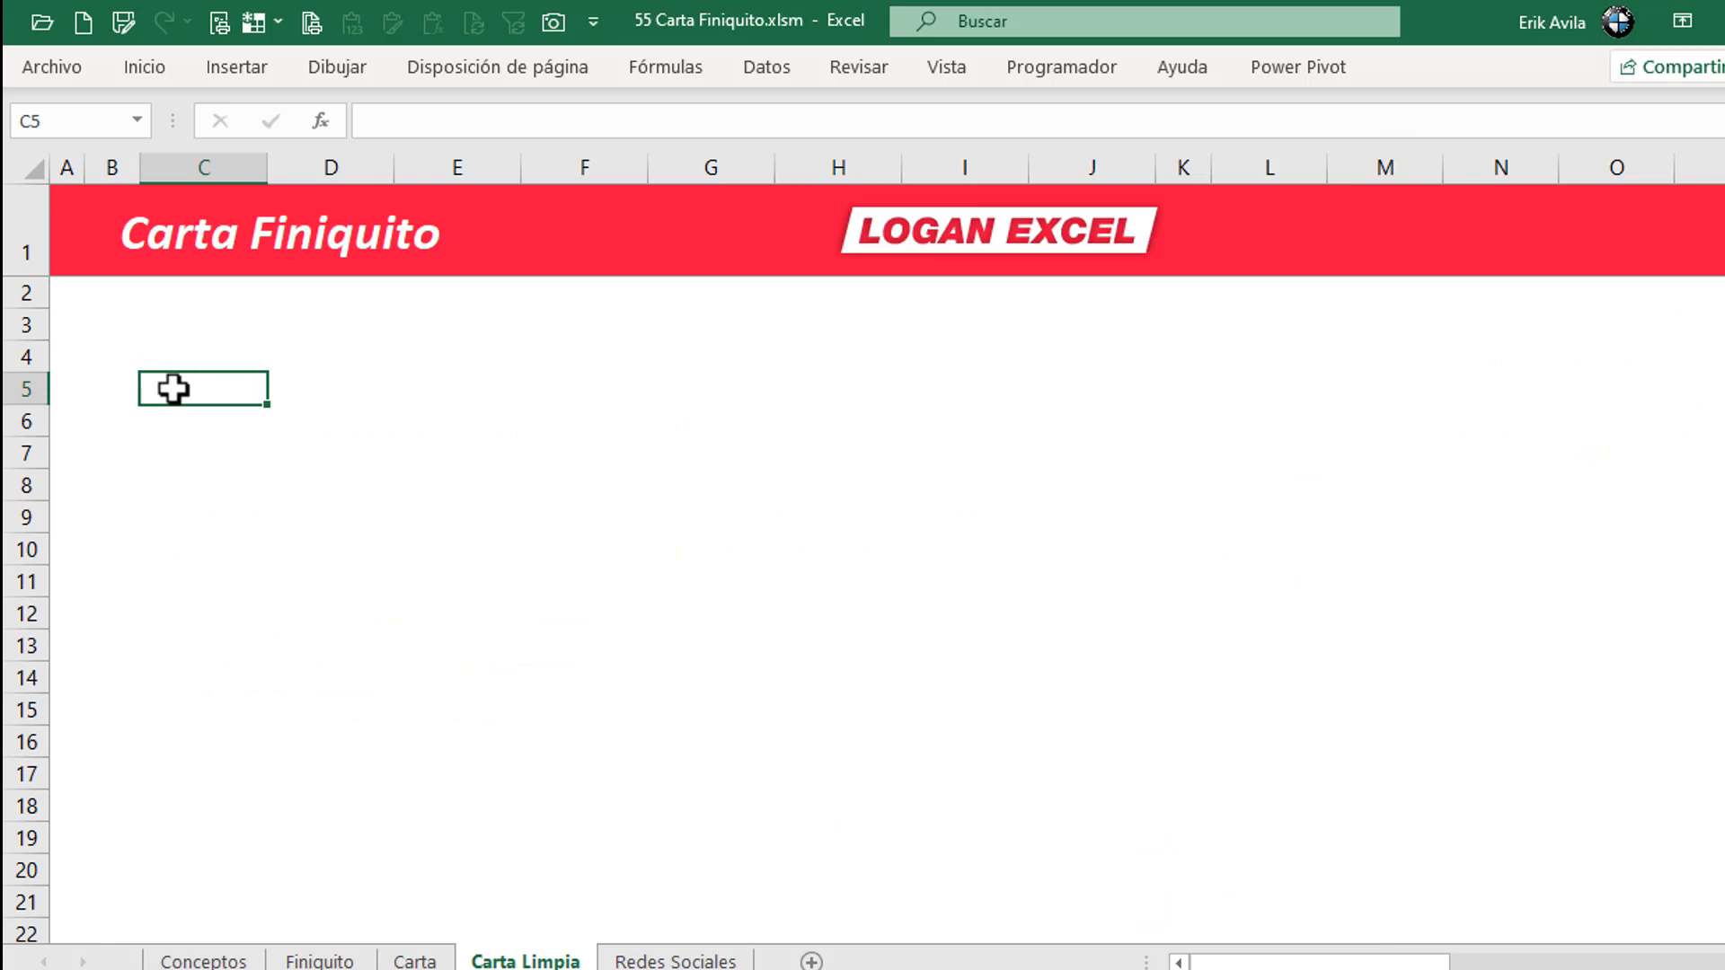
click(408, 961)
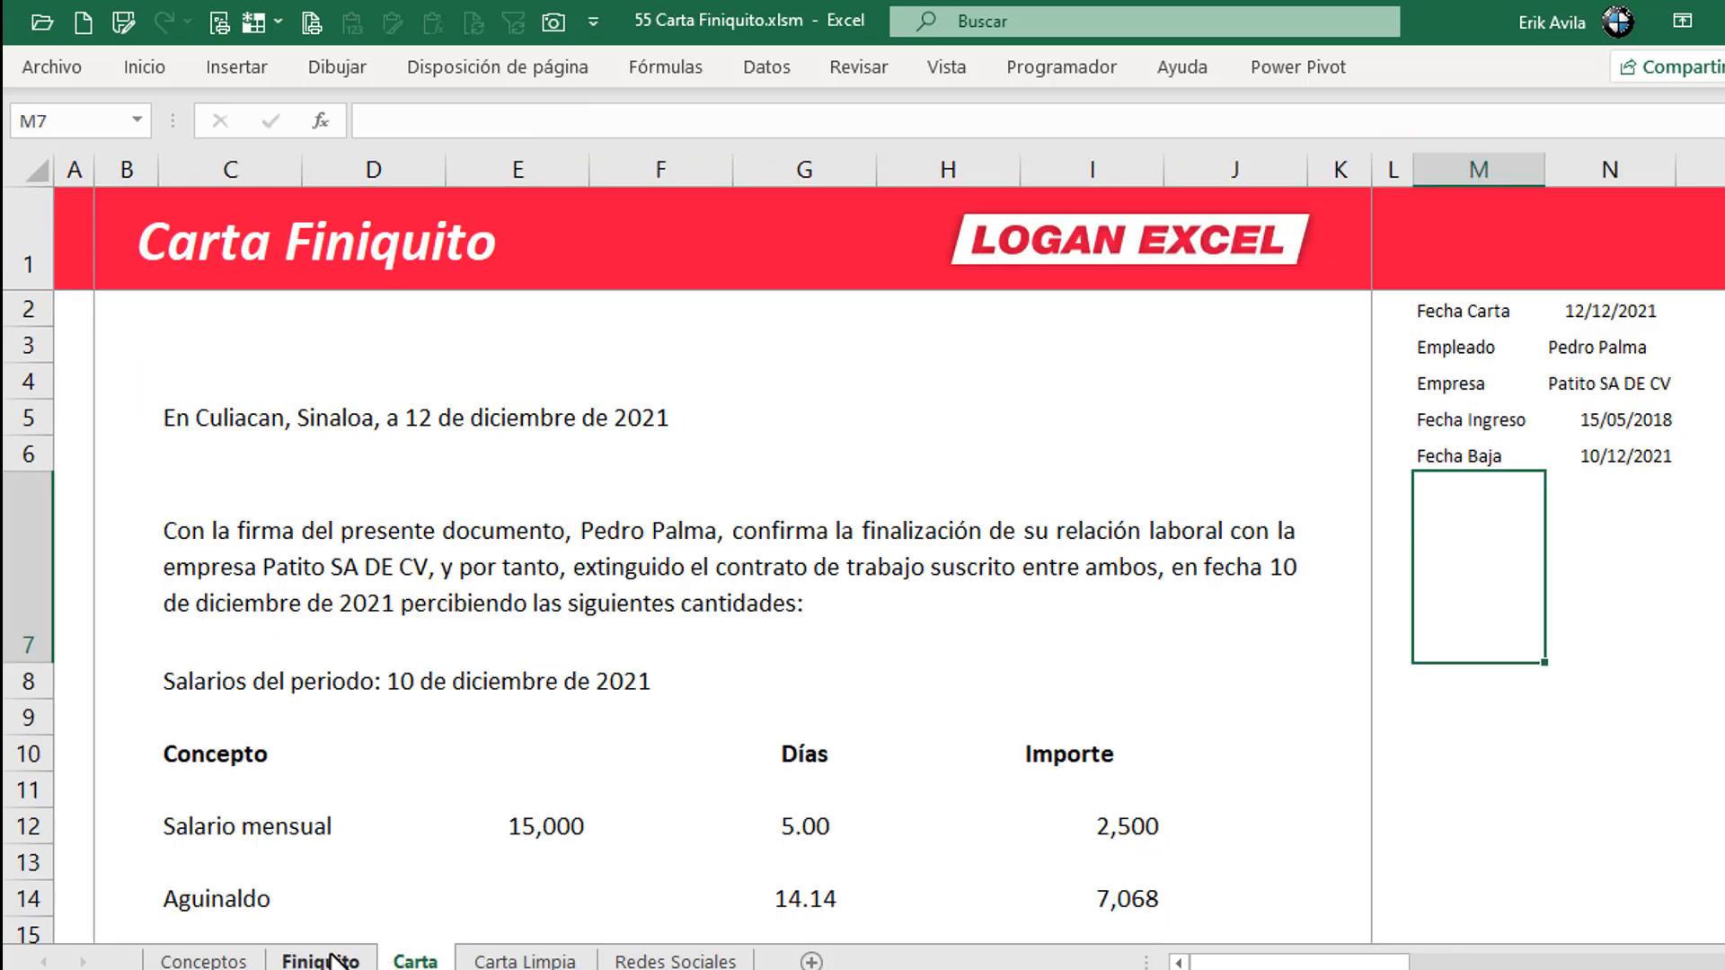
- Copy the loentiendo.com page address from cell B24 under Pagina on the Finiquito sheet
click(334, 959)
scroll(270, 718, down, 1)
click(144, 661)
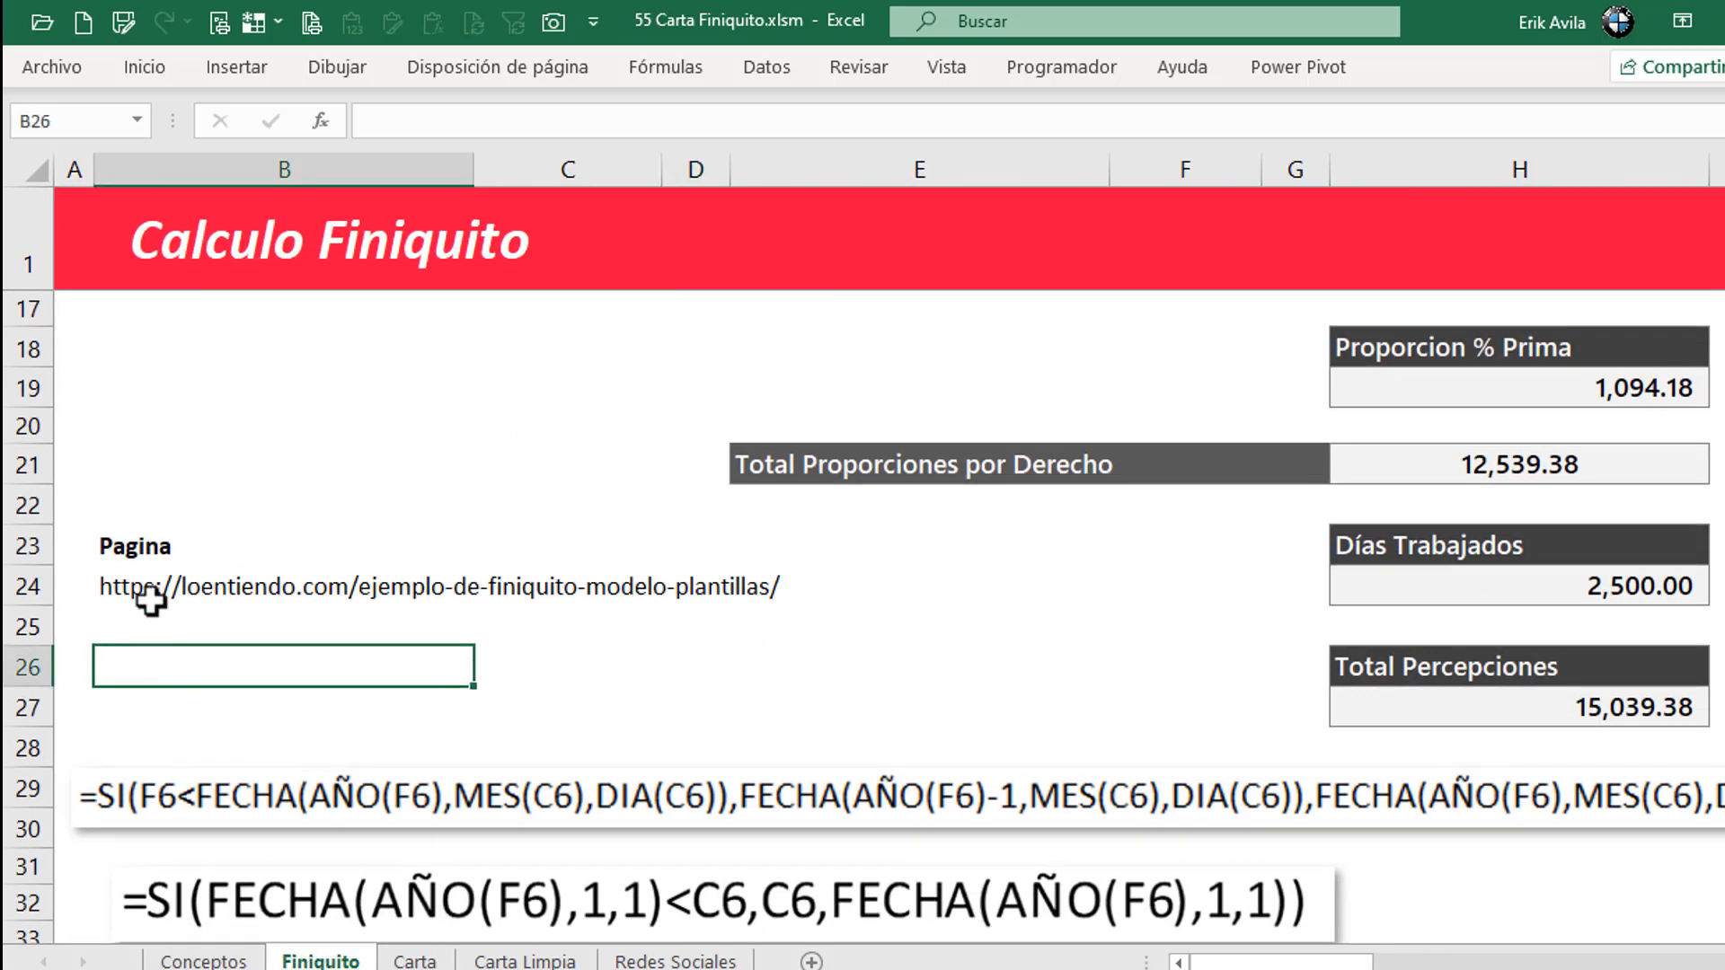
key(Up)
key(Up)
key(F2)
key(shift+Home)
key(ctrl+c)
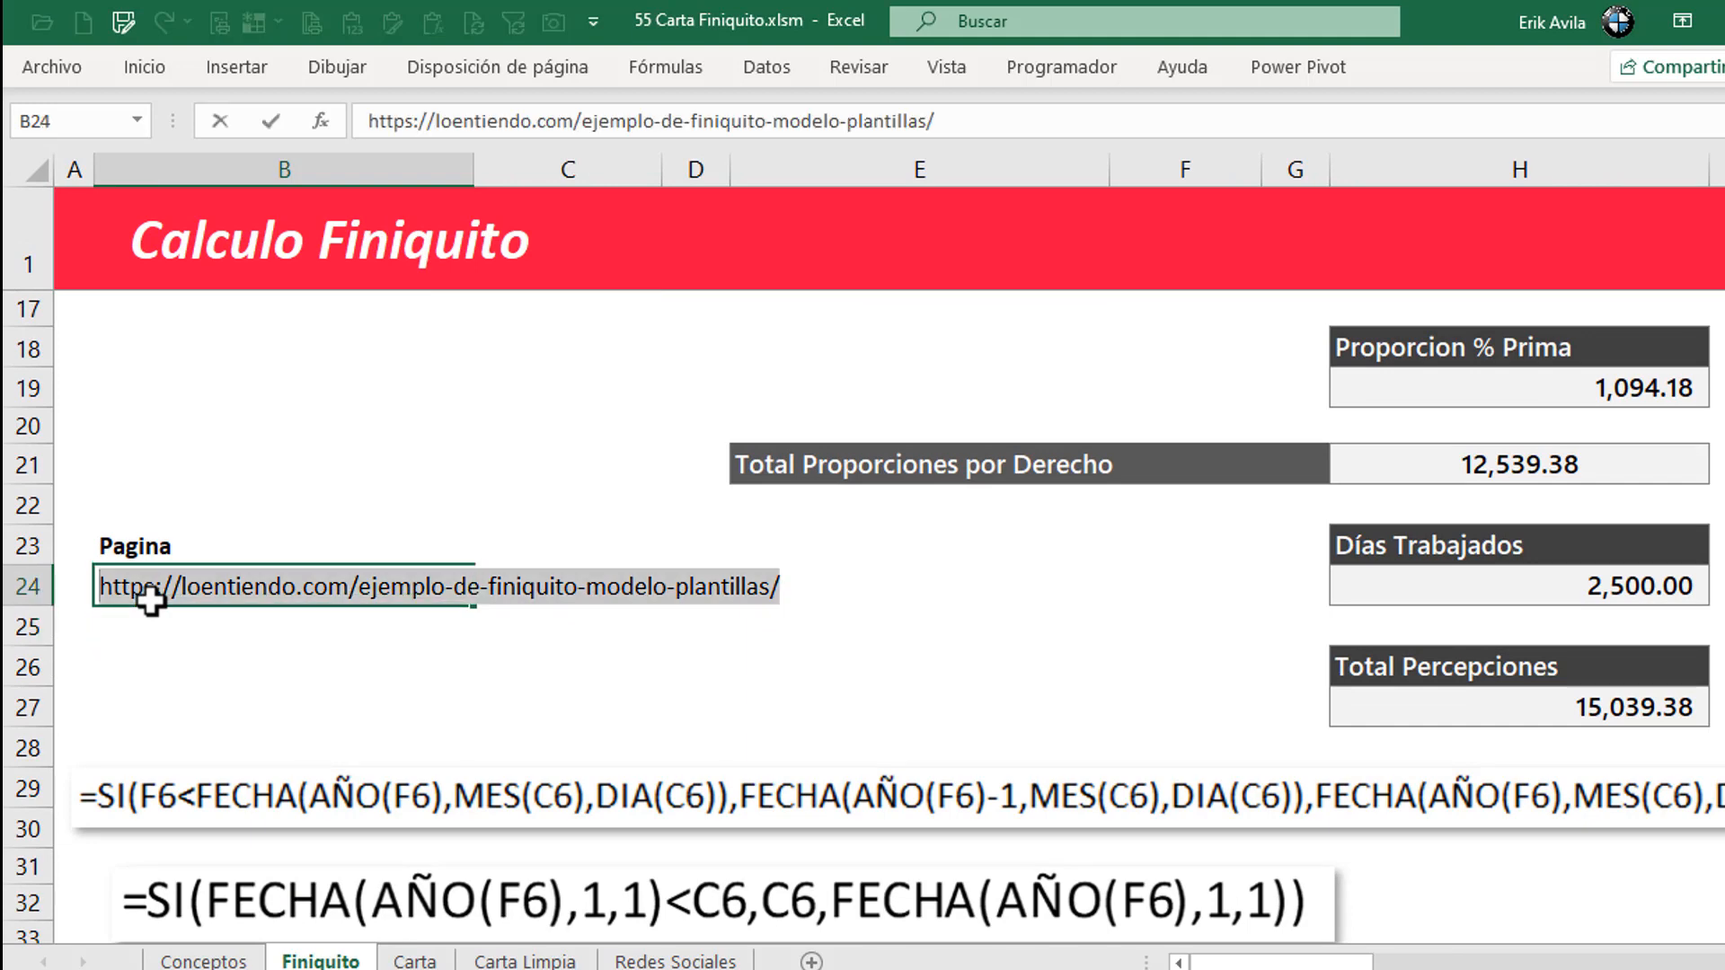
key(Escape)
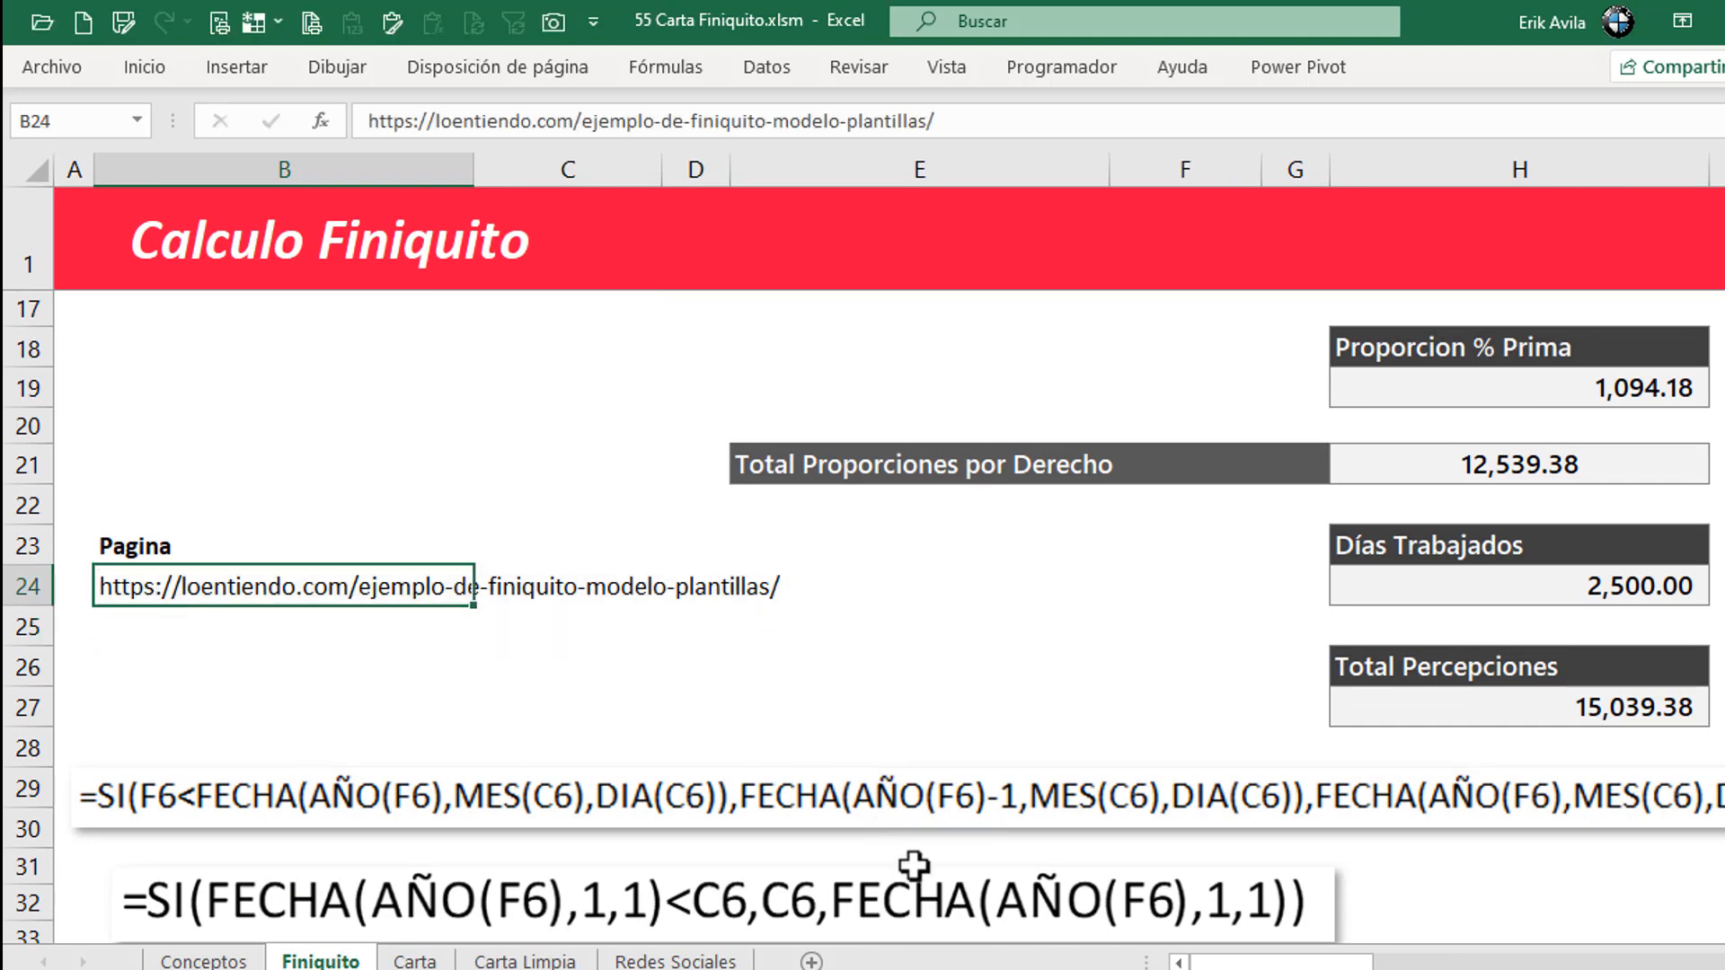
- Switch to Chrome and open the copied address loentiendo.com/ejemplo-de-finiquito-modelo-plantillas/
key(alt+Tab)
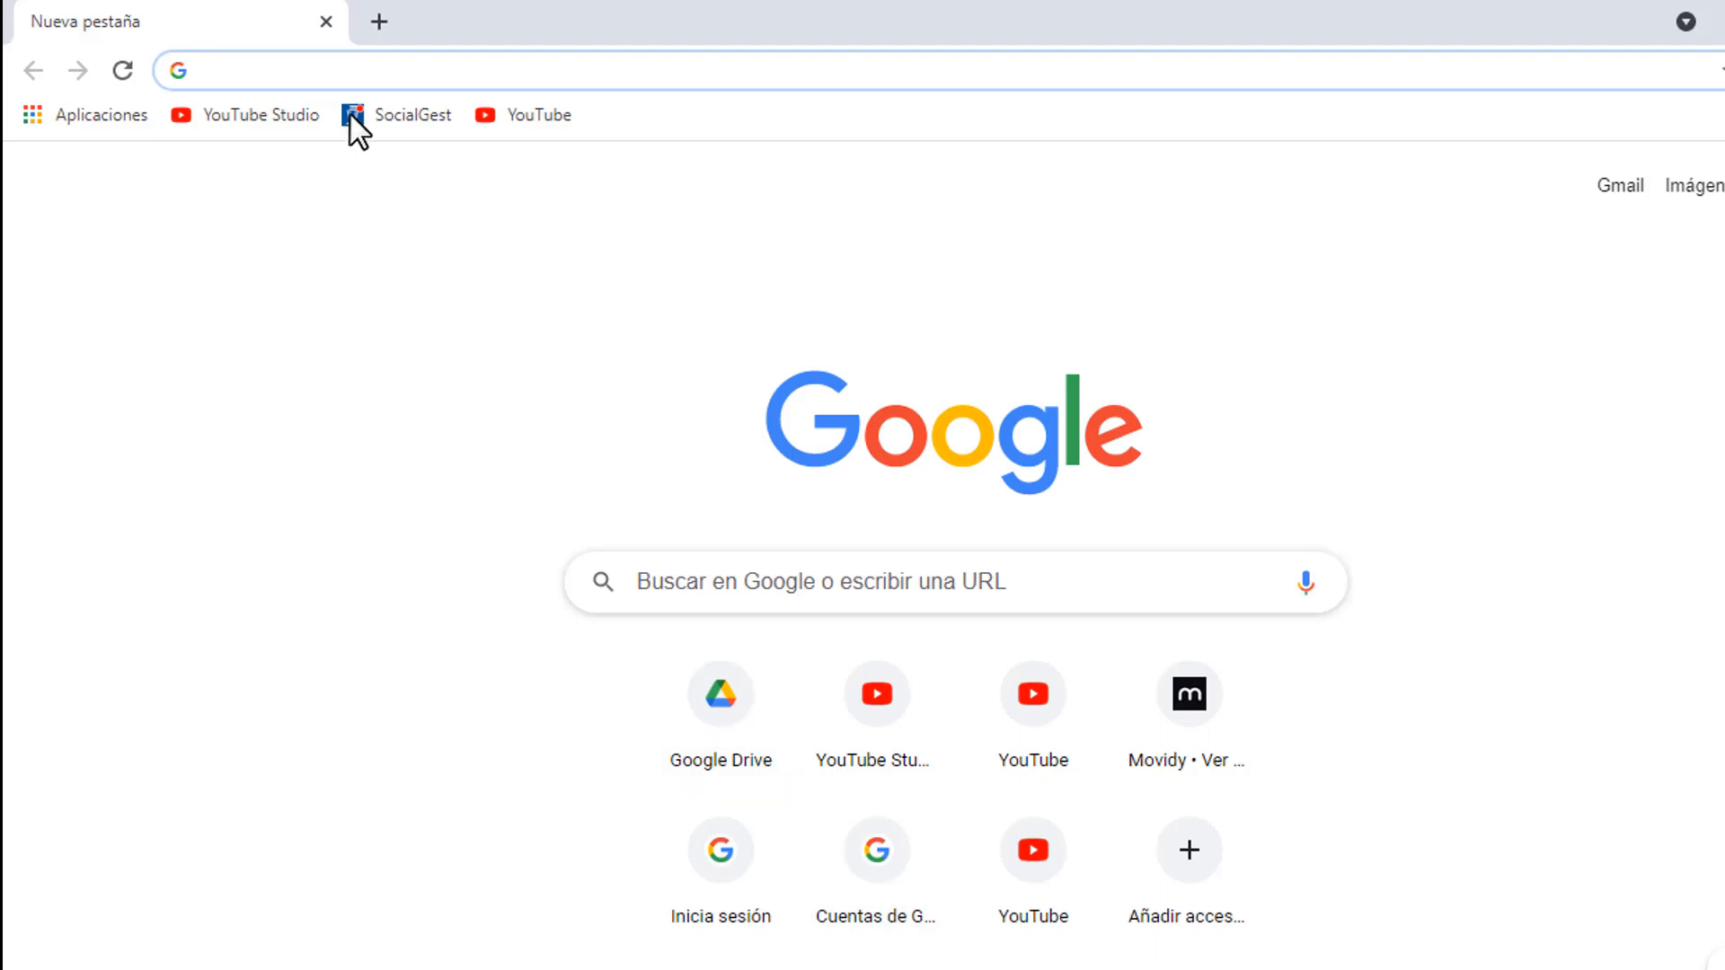
click(304, 63)
key(ctrl+v)
key(Return)
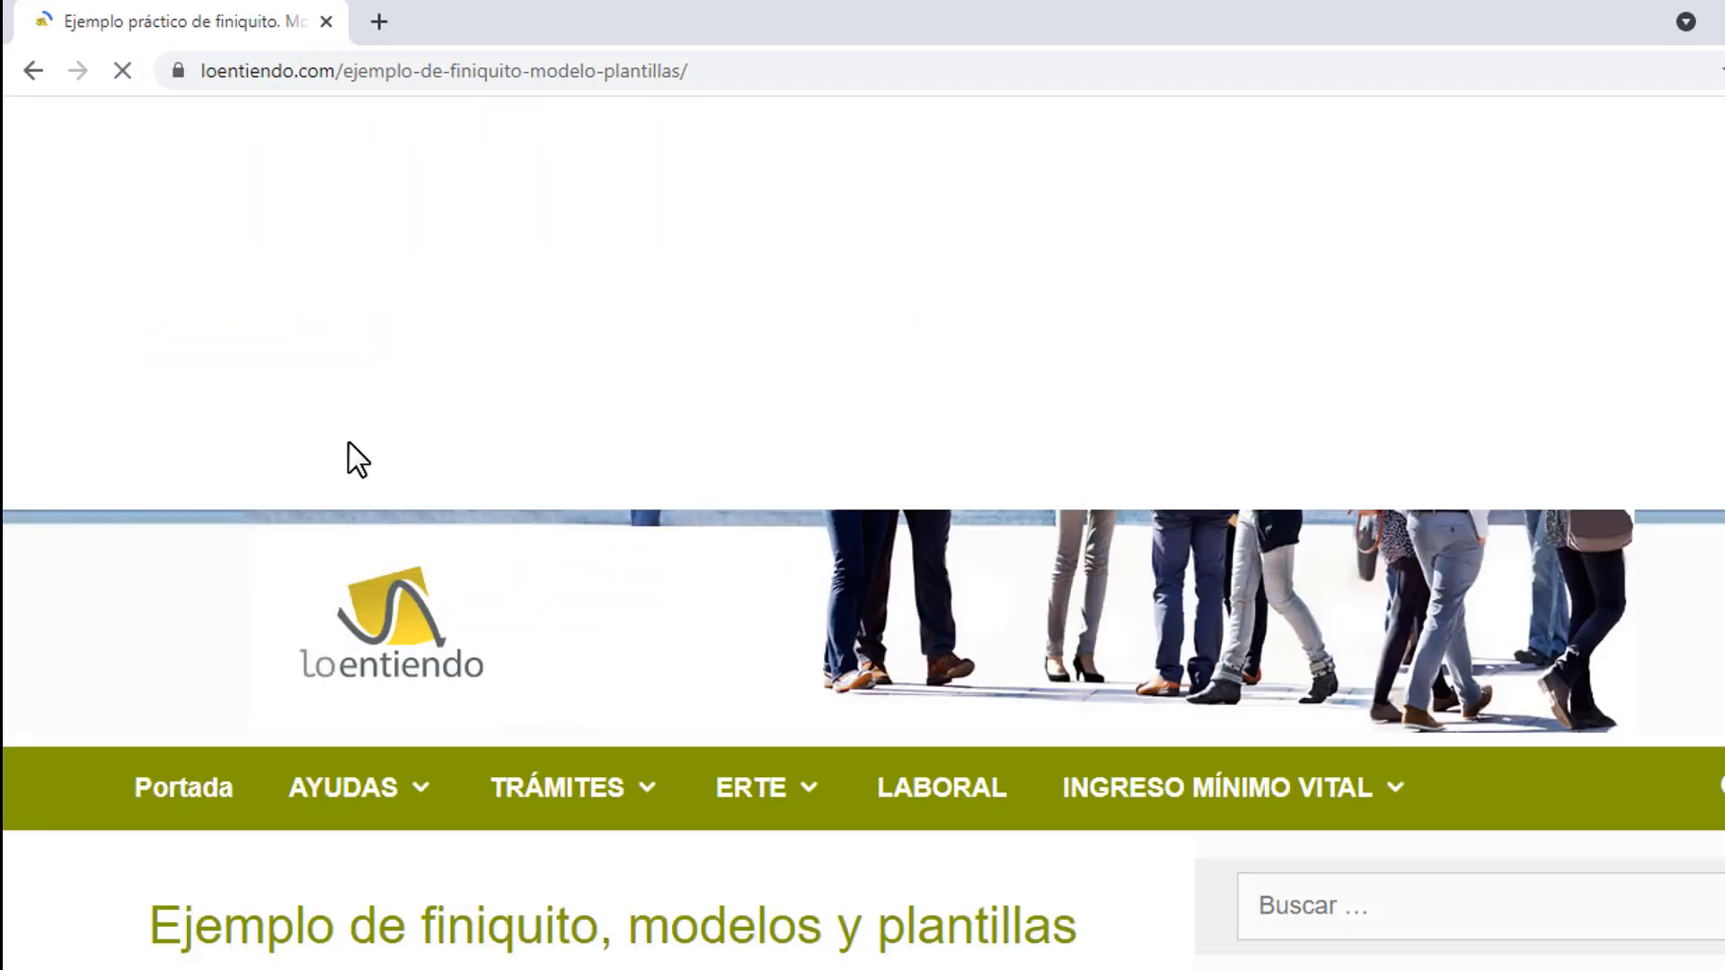
- Read the article's introduction and its real settlement example with the list of concepts and amounts
scroll(403, 593, down, 1)
scroll(402, 609, down, 4)
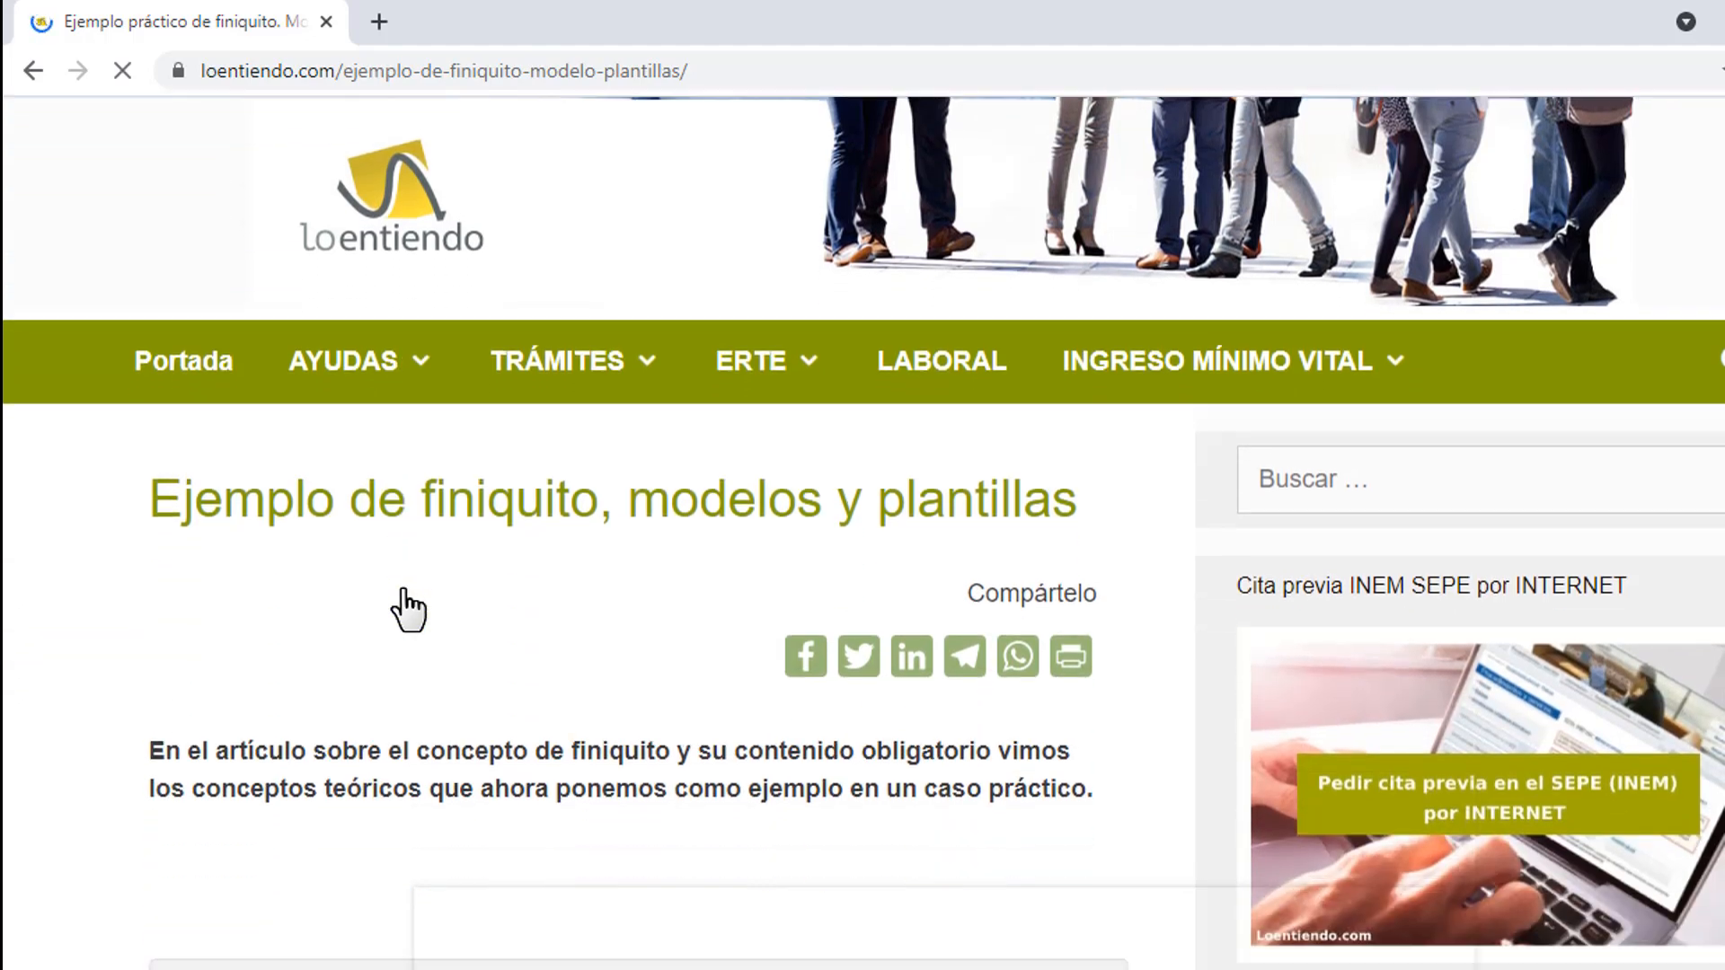
scroll(585, 620, down, 7)
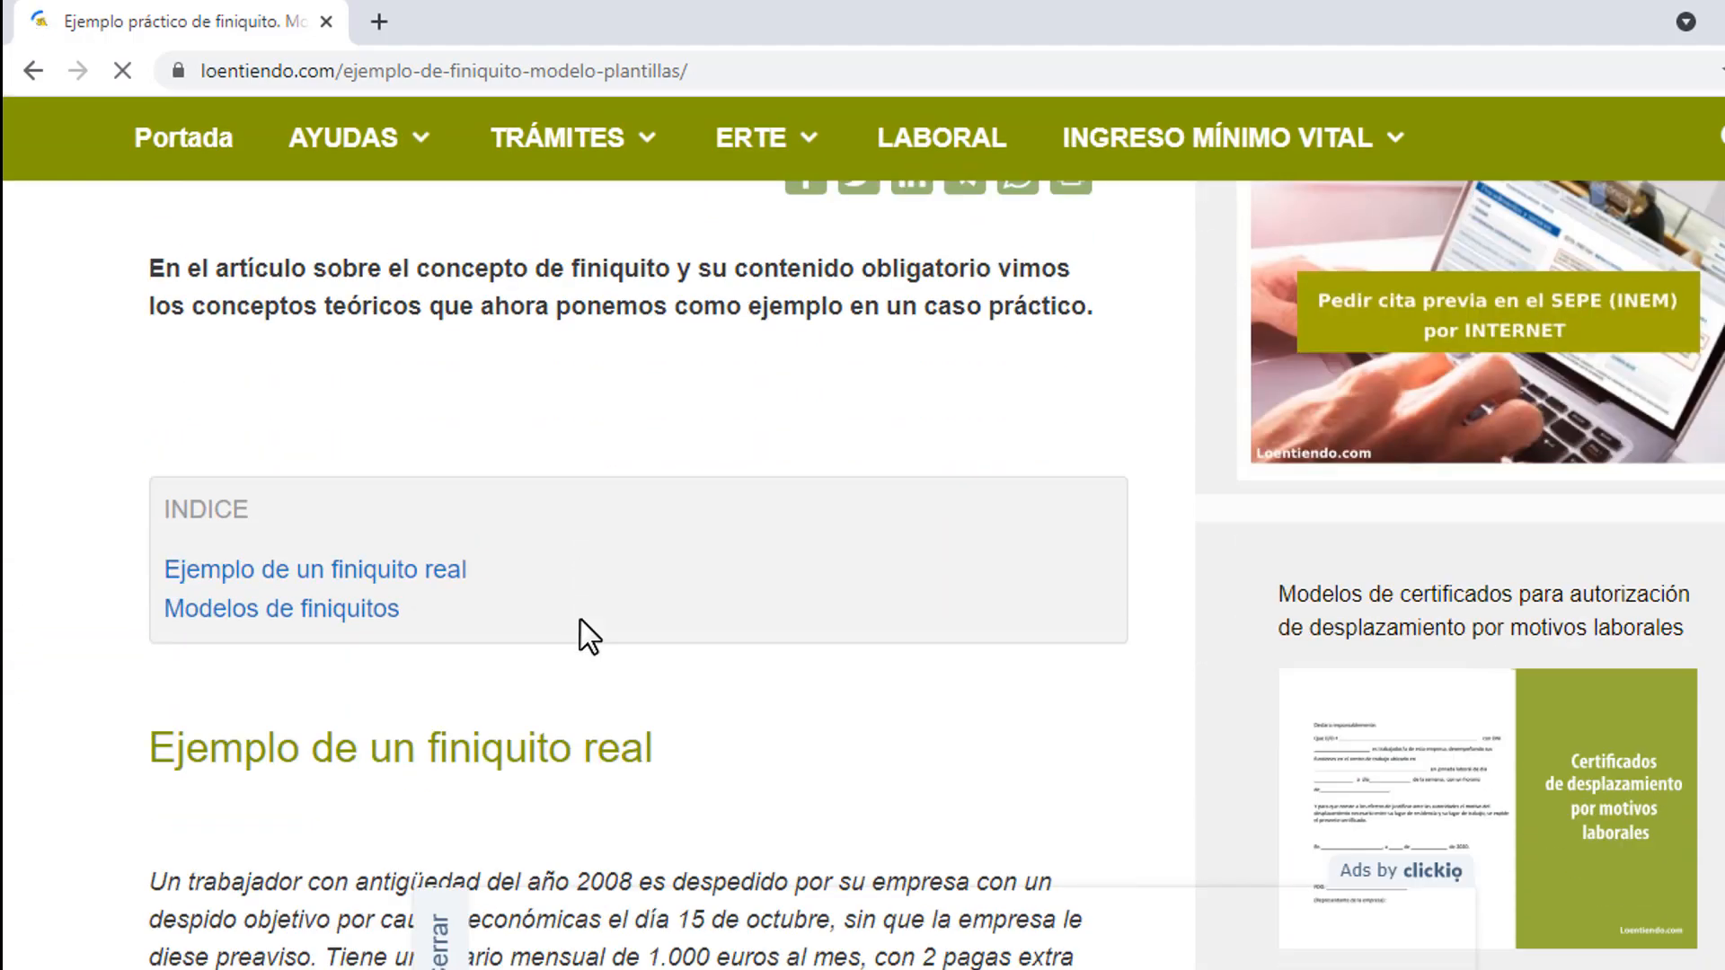
scroll(488, 611, down, 1)
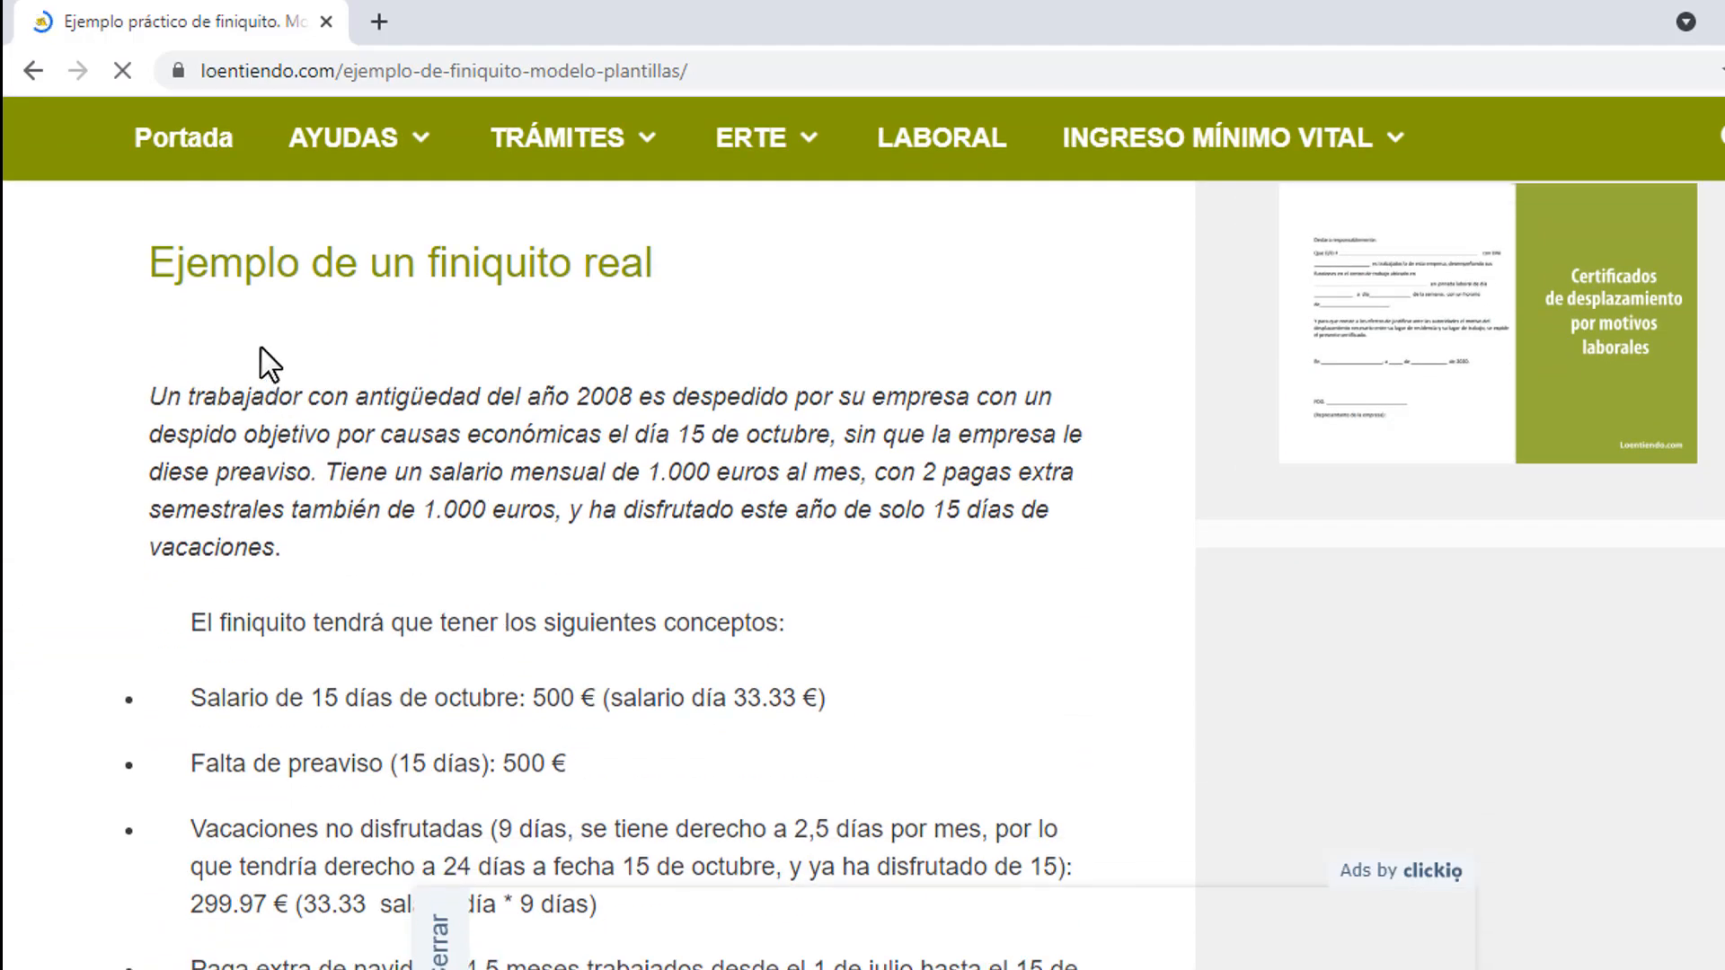
scroll(516, 539, down, 1)
scroll(365, 530, down, 5)
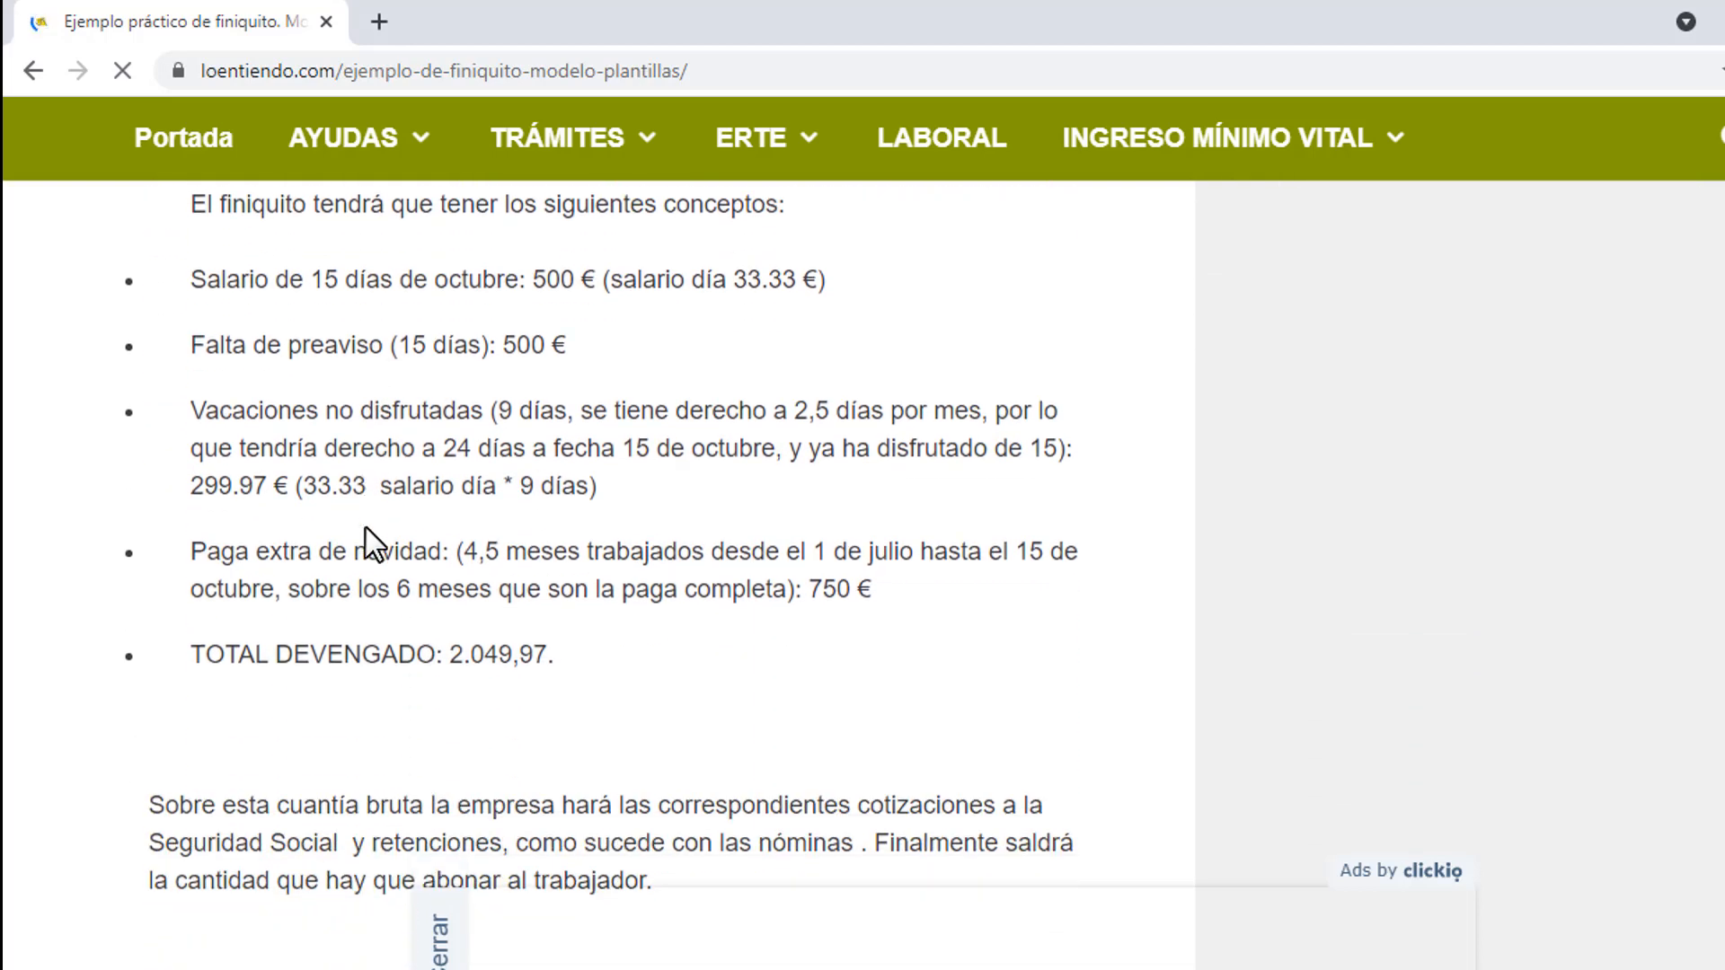
scroll(327, 503, down, 3)
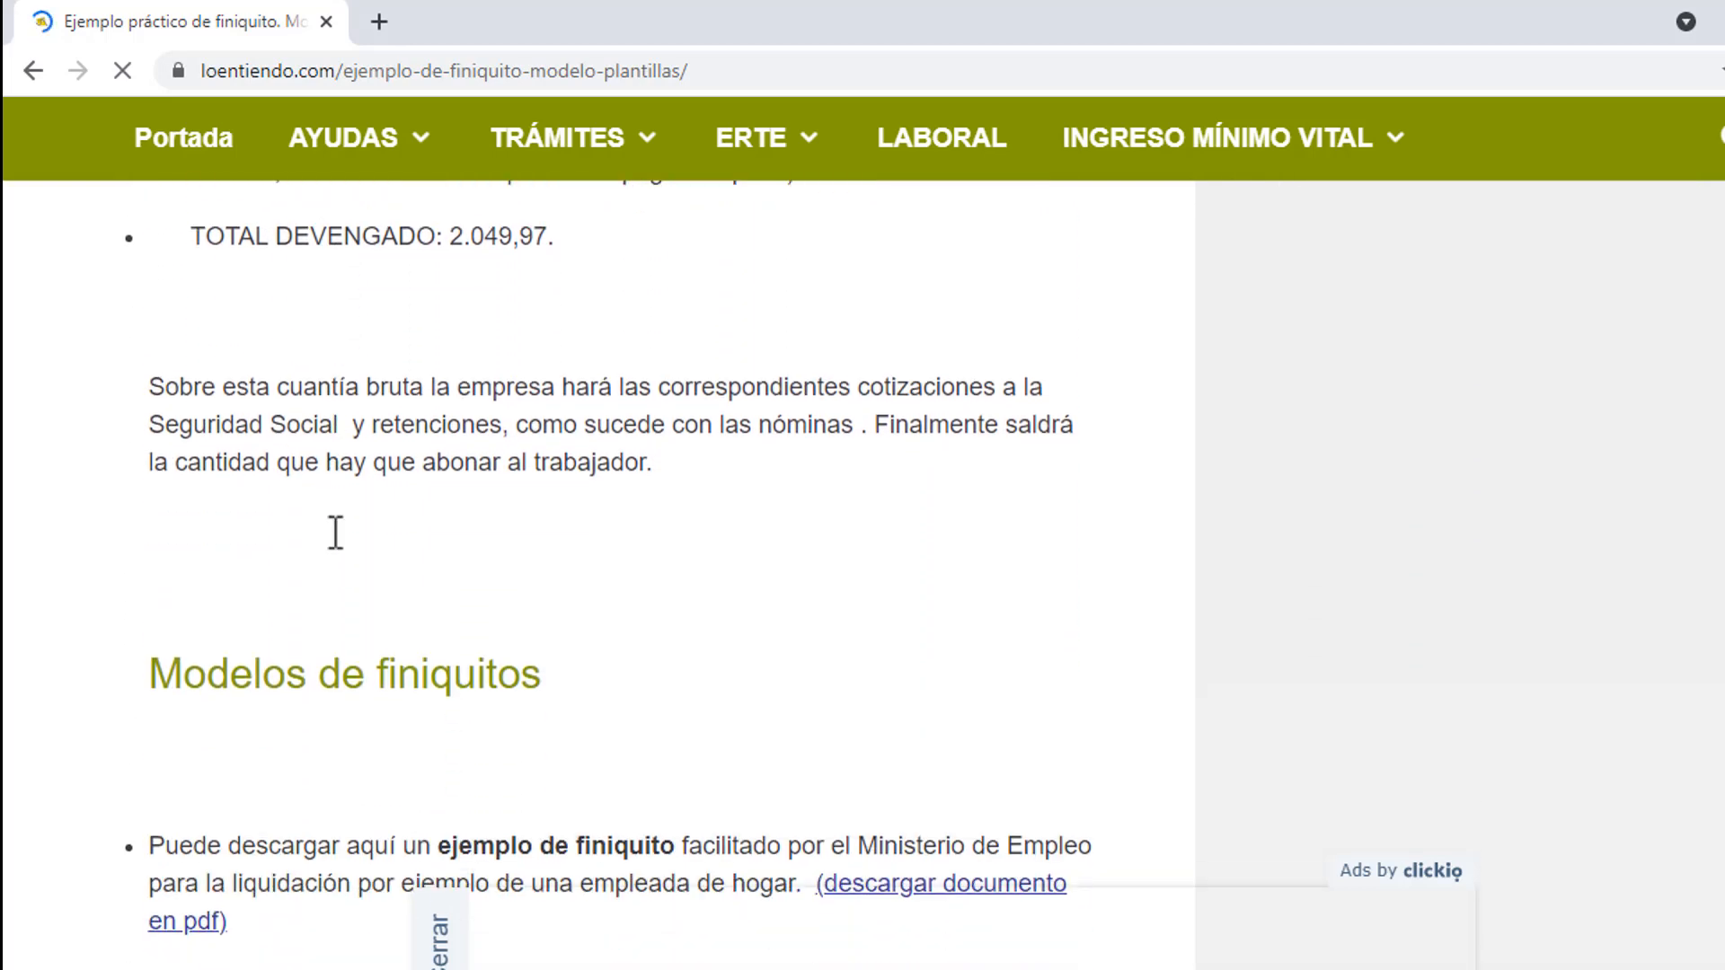
- Examine the DOCUMENTO DE SALDO Y FINIQUITO model, from its date line and opening paragraph through the amounts to the closing paragraph
scroll(334, 539, down, 8)
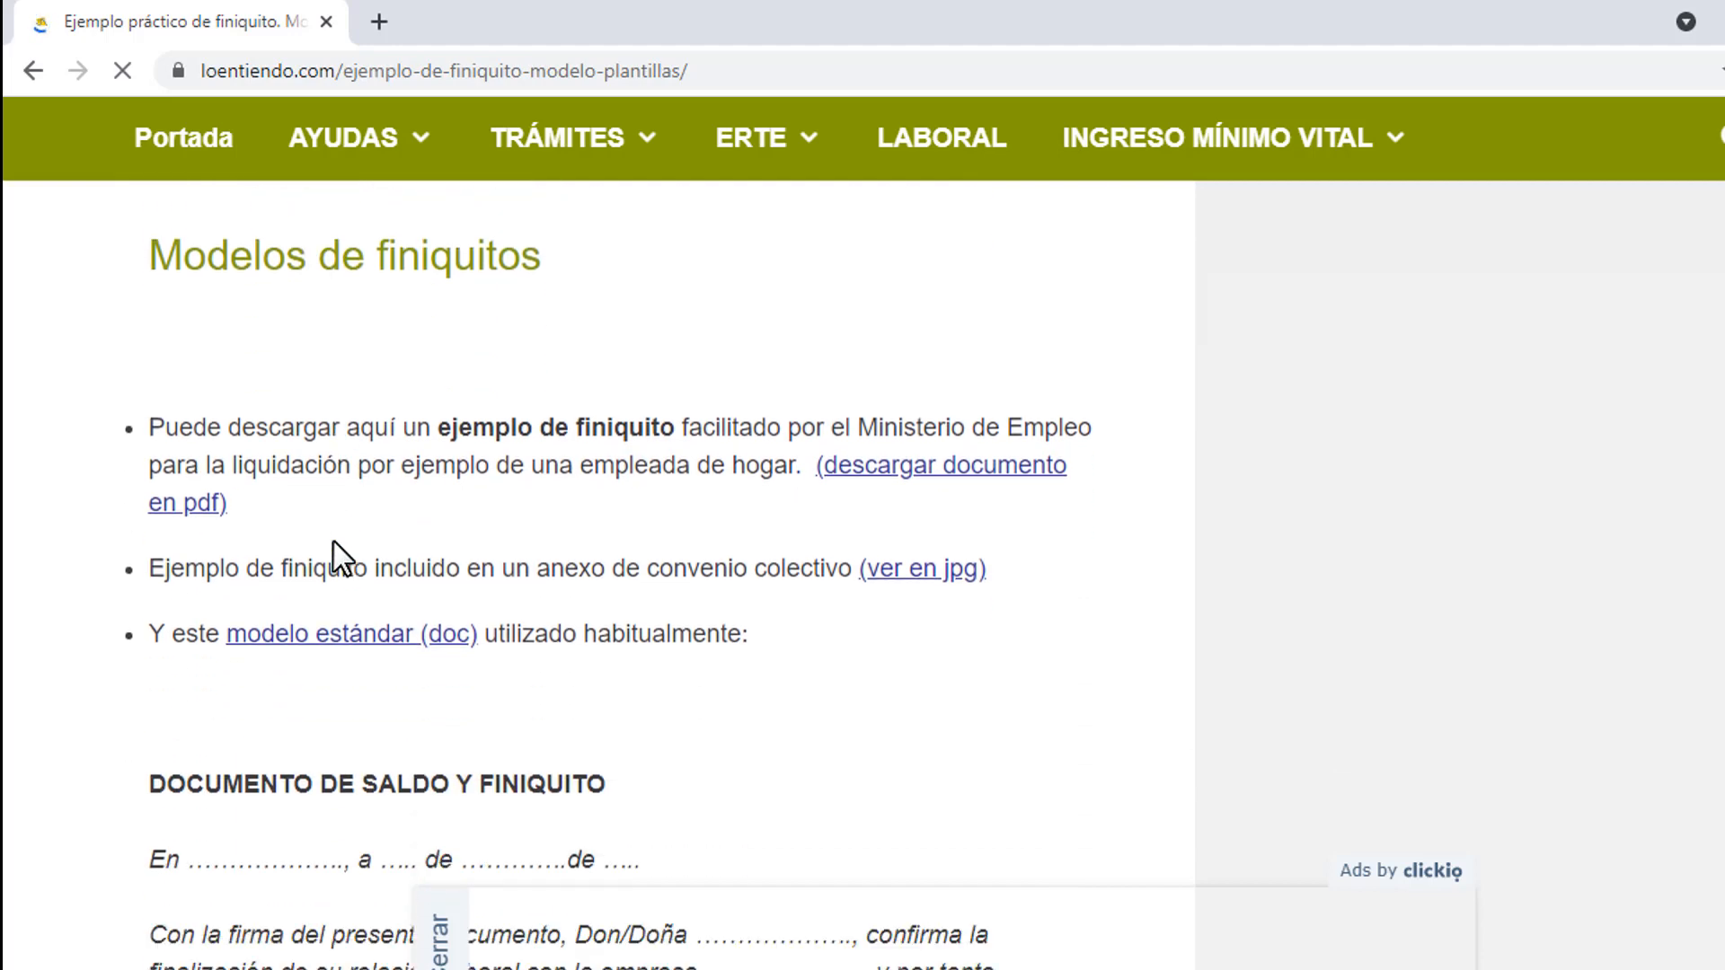
drag(357, 634, 413, 677)
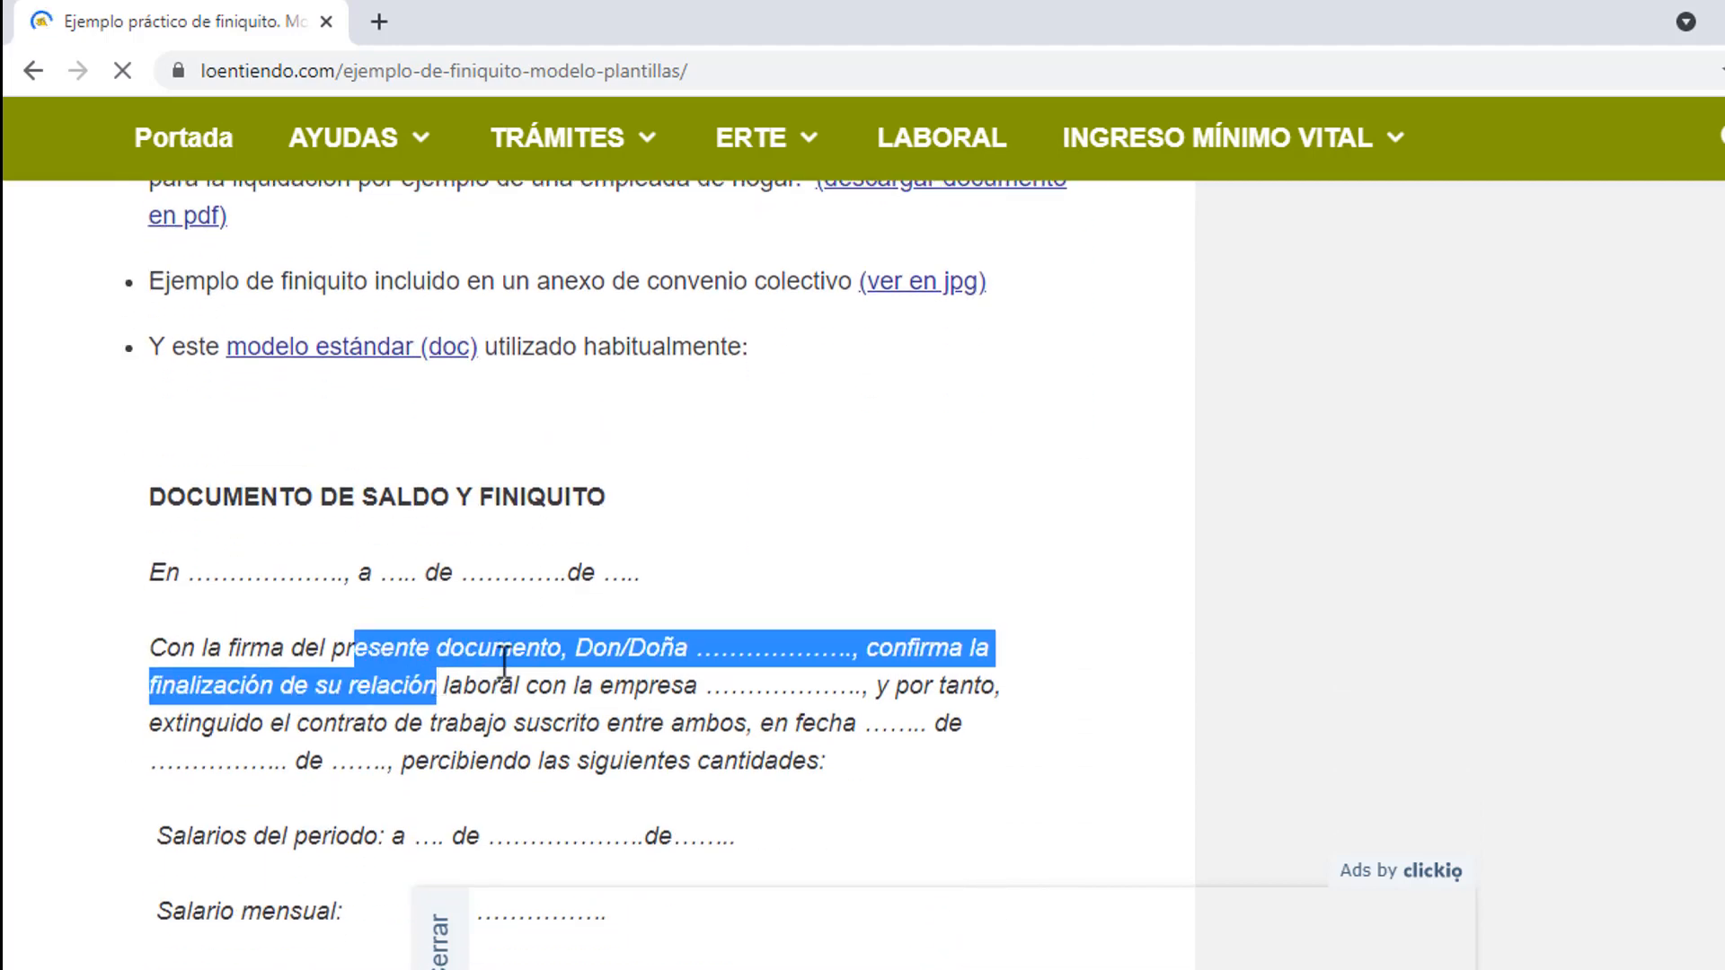
scroll(460, 550, down, 3)
click(460, 550)
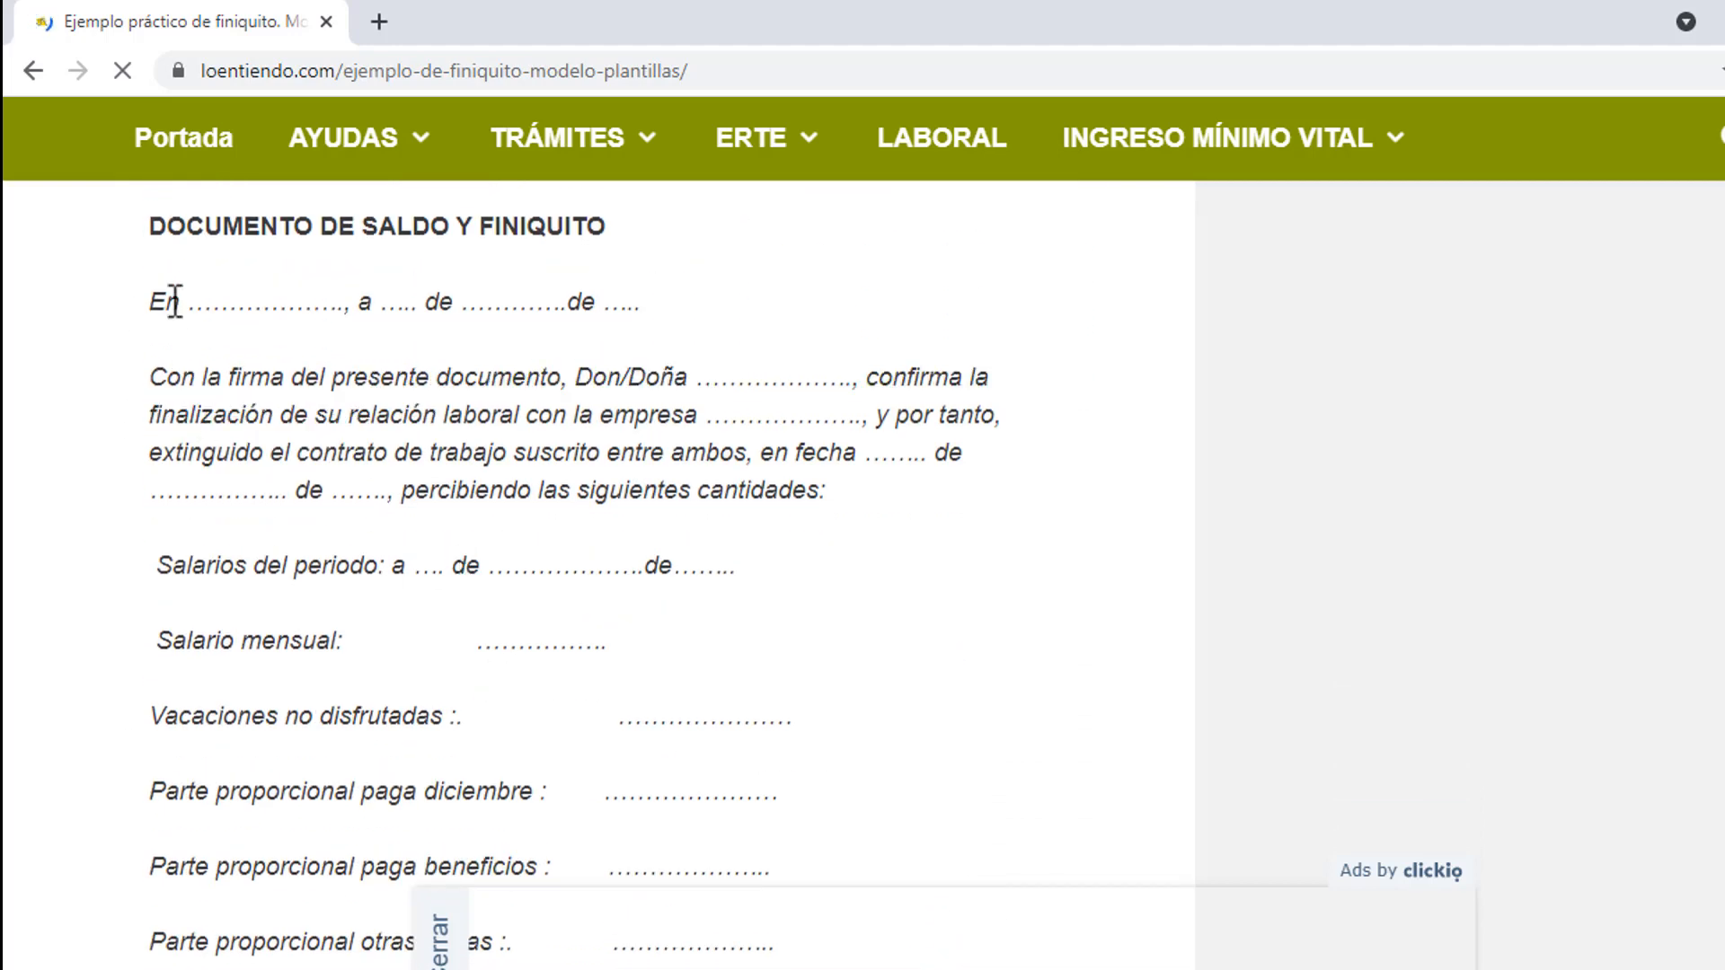
drag(162, 300, 310, 415)
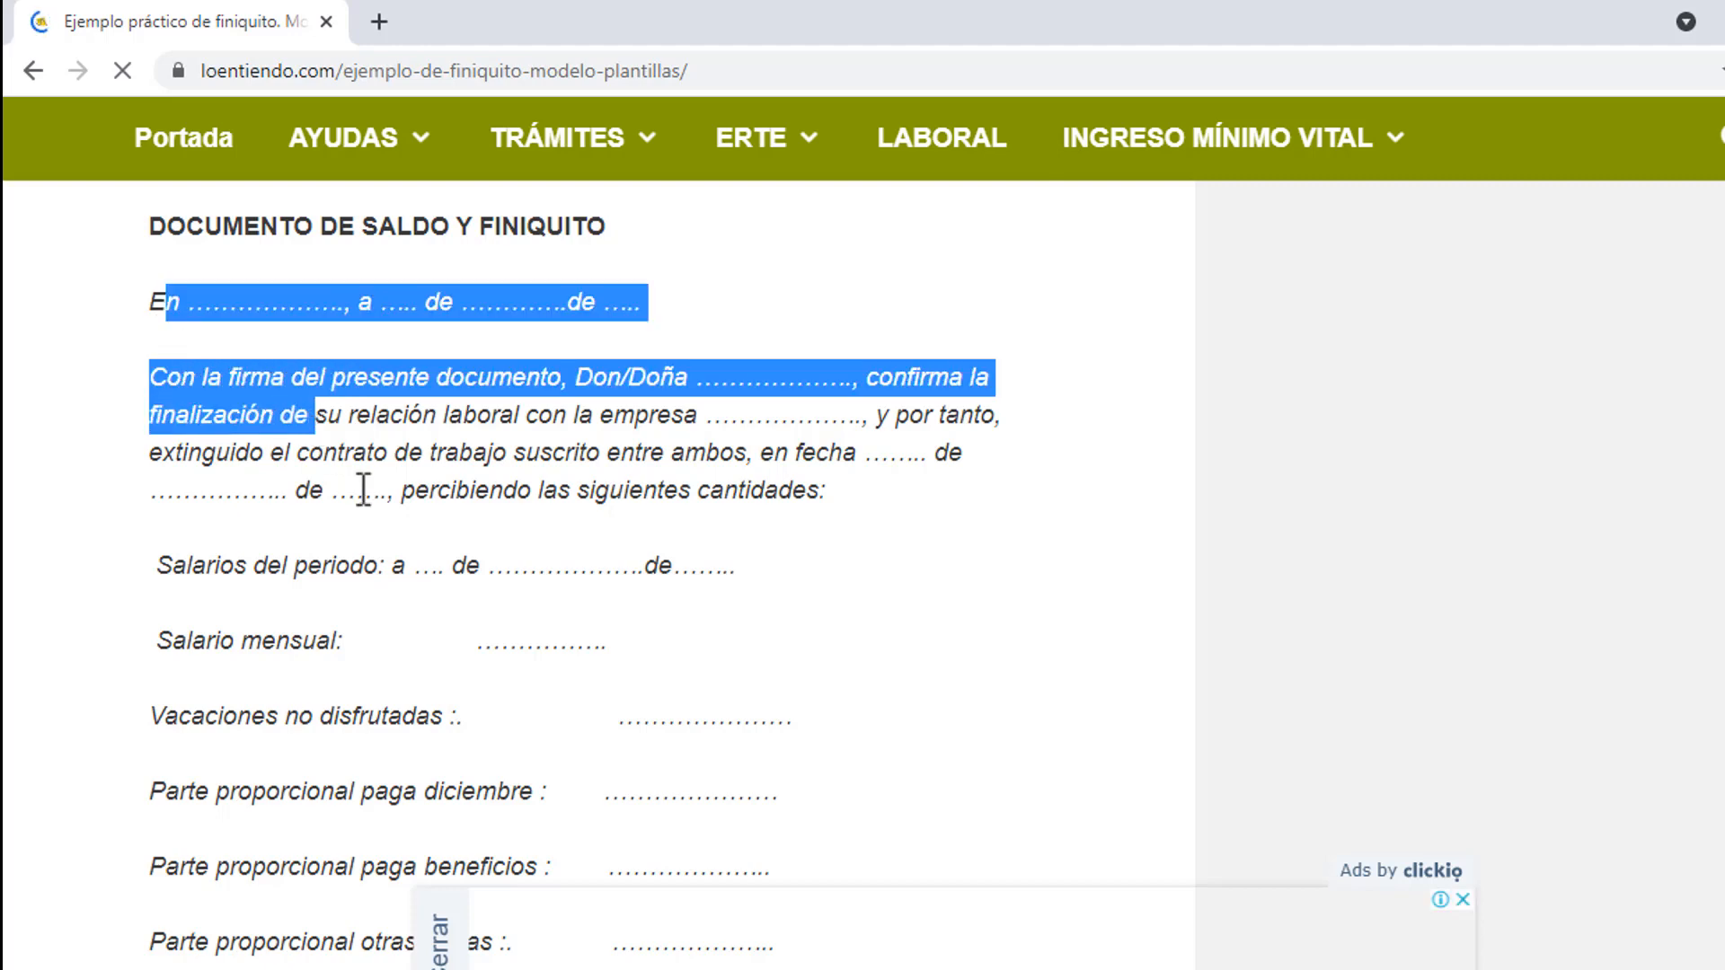
scroll(360, 492, down, 5)
scroll(359, 493, down, 1)
drag(382, 609, 444, 771)
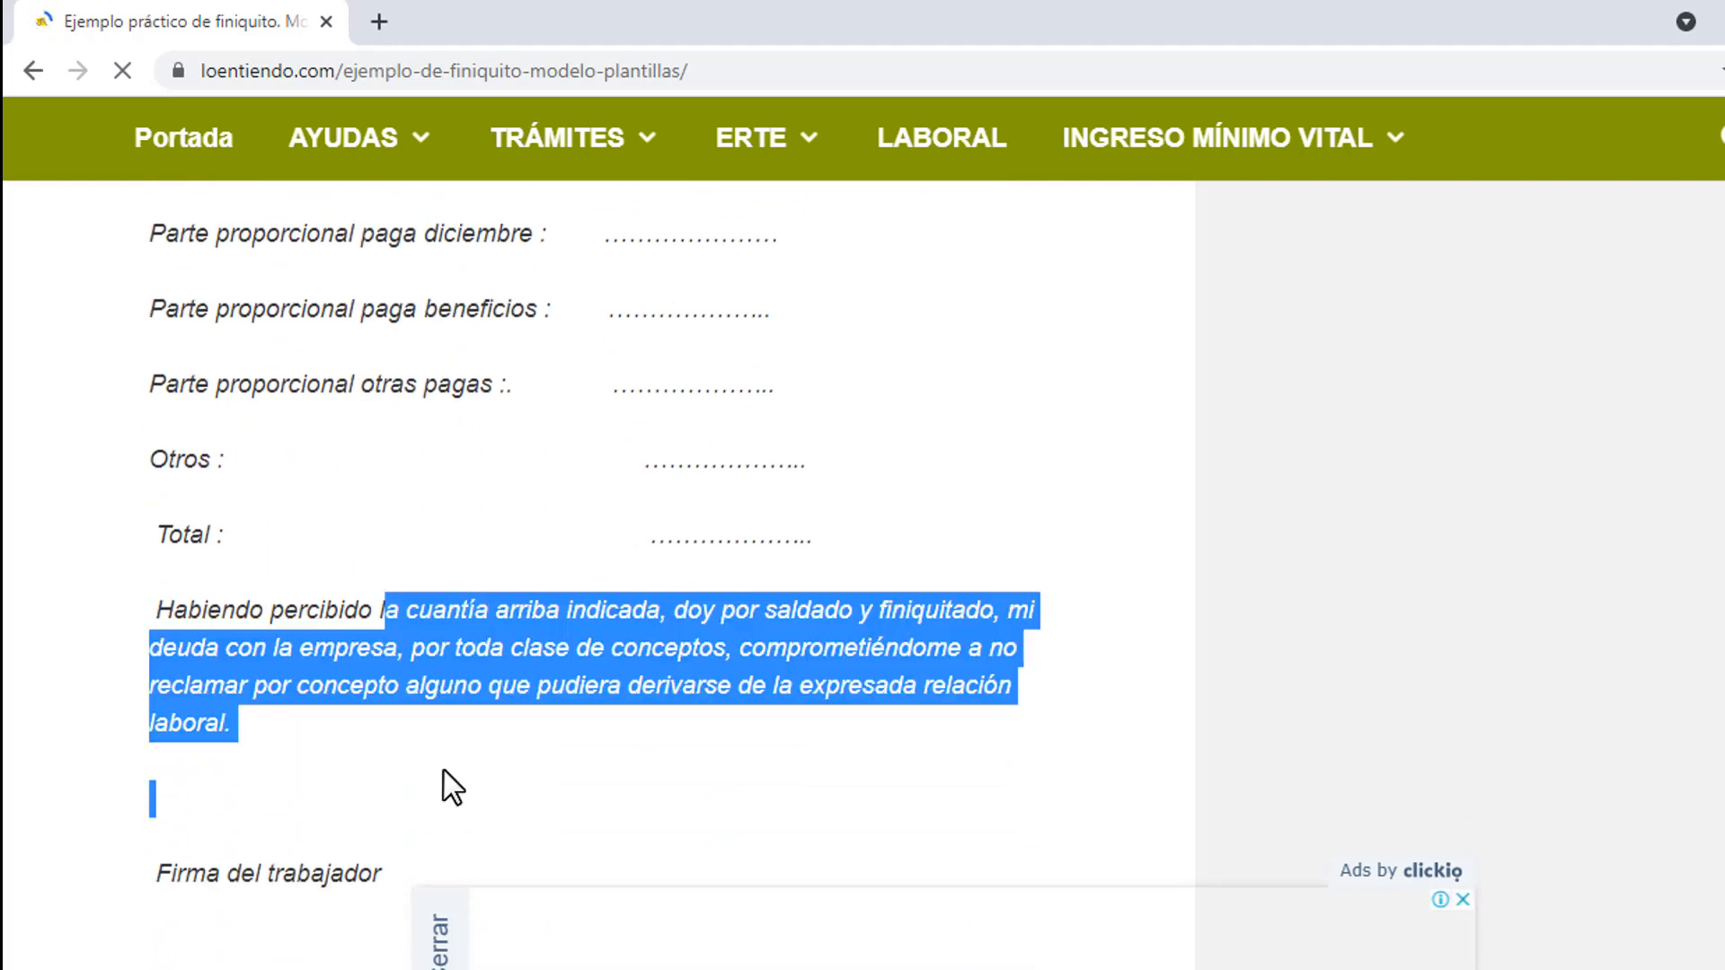
- Return to Excel and select cell C5 on the blank Carta Limpia sheet
key(alt+Tab)
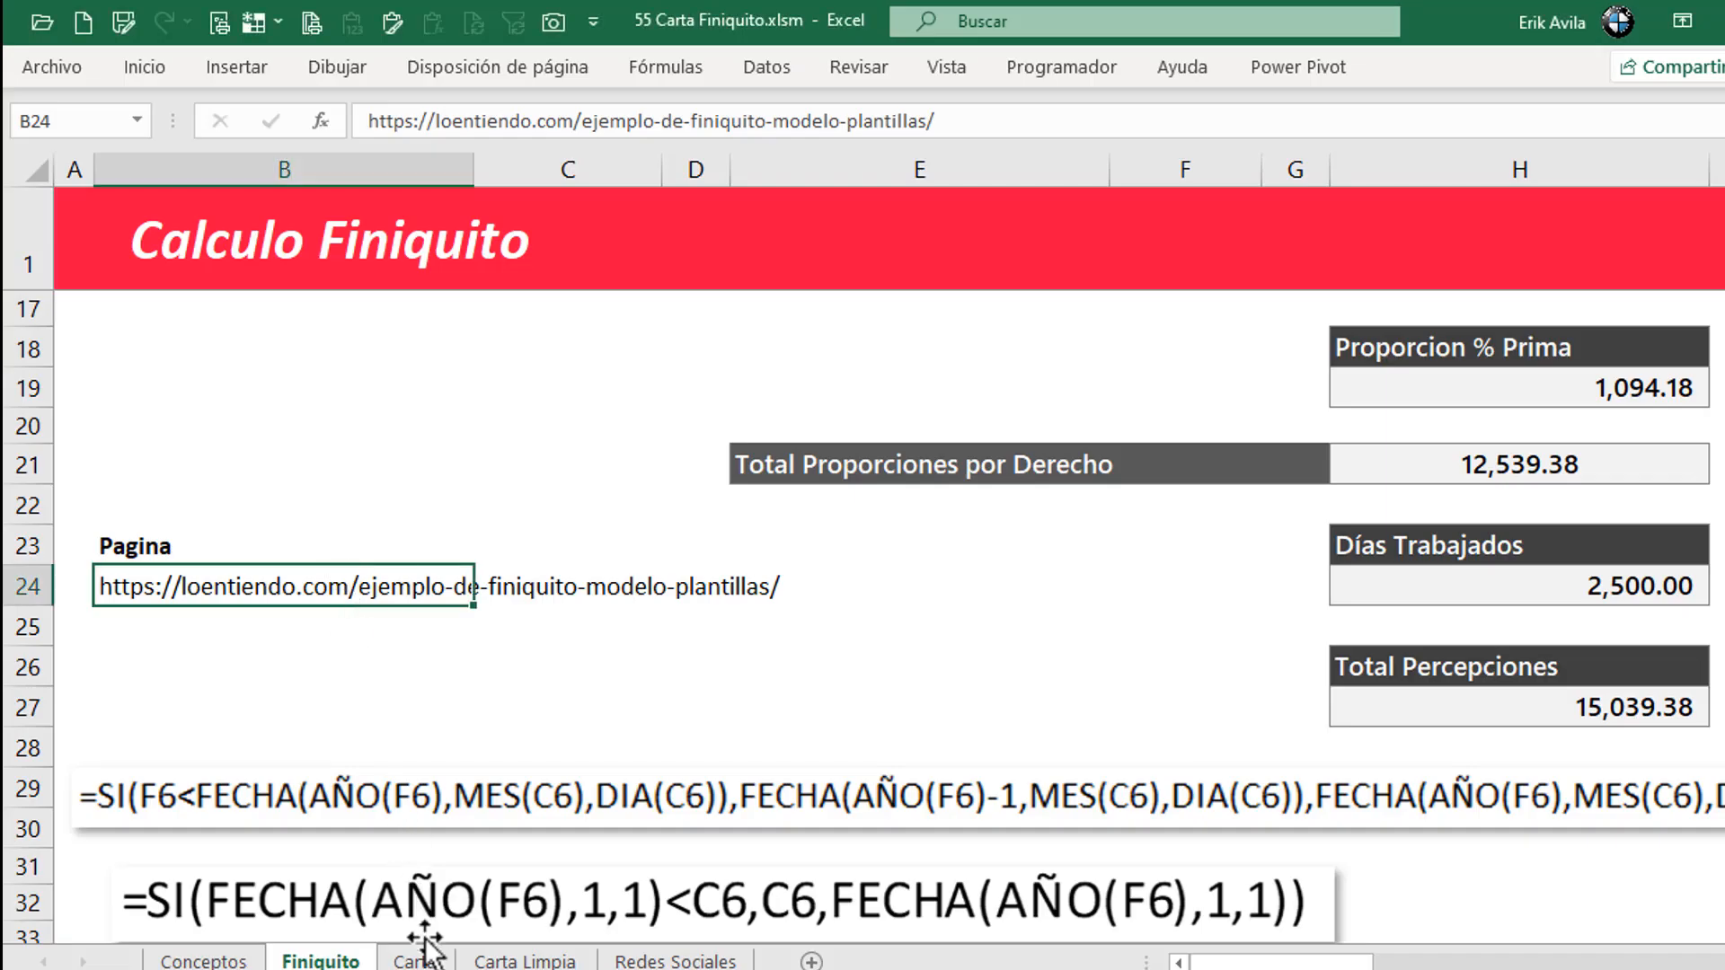
click(525, 959)
click(273, 414)
click(239, 365)
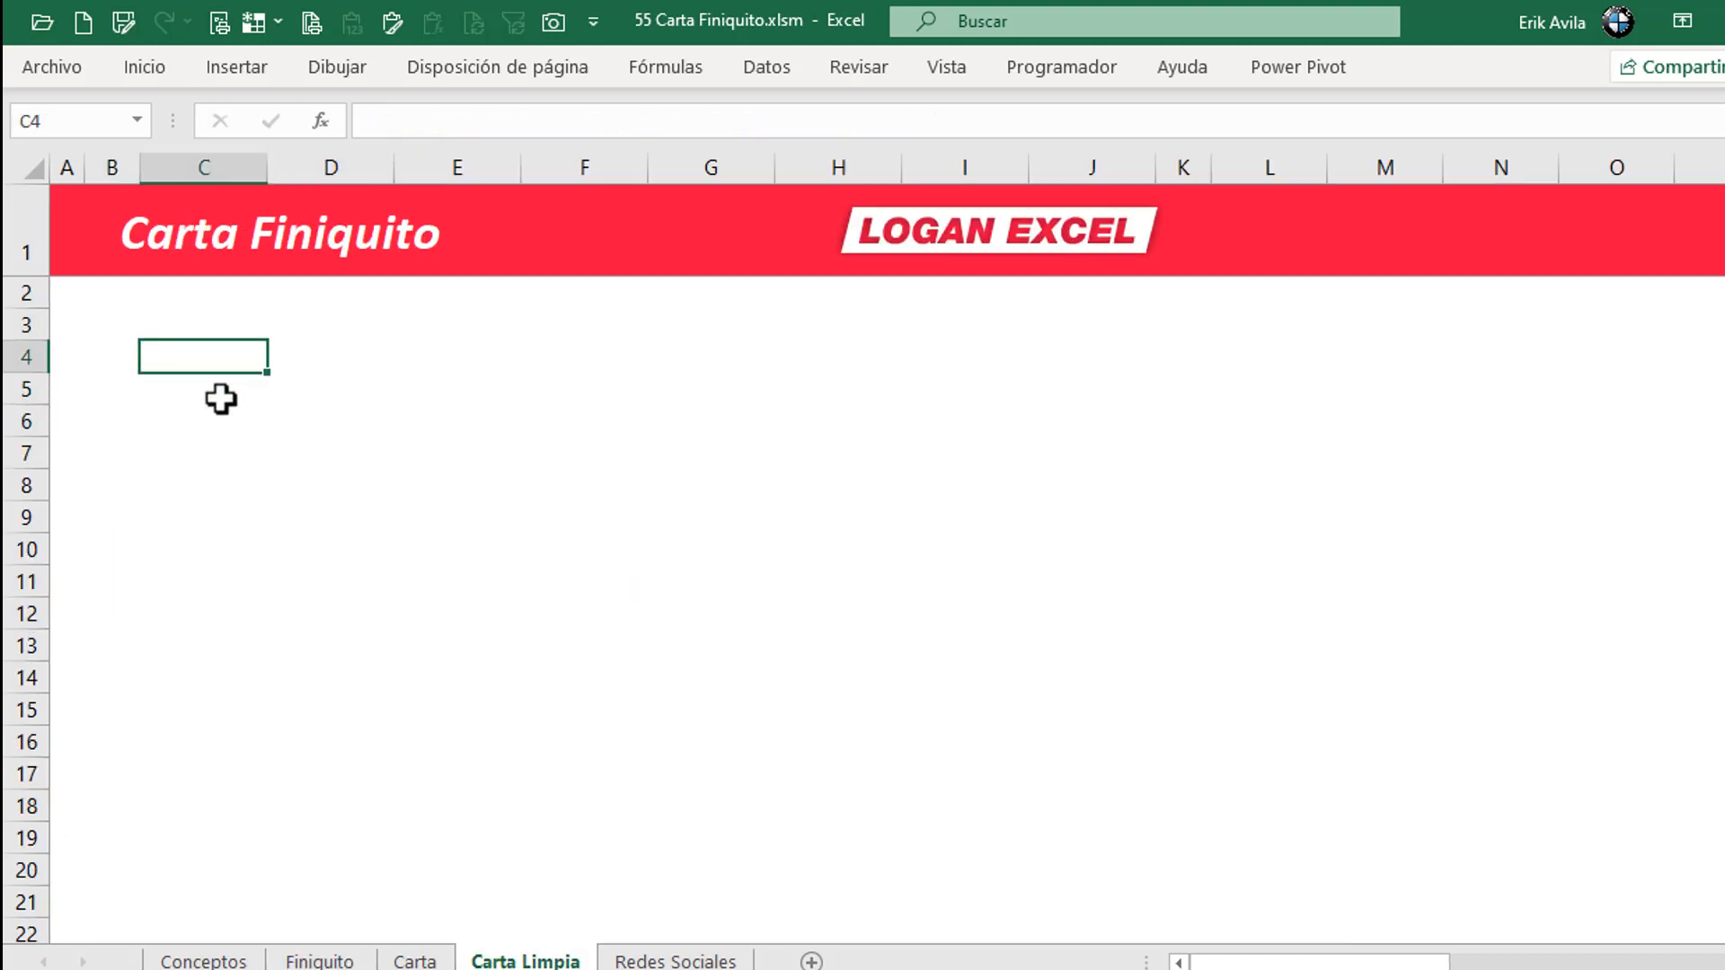
click(221, 398)
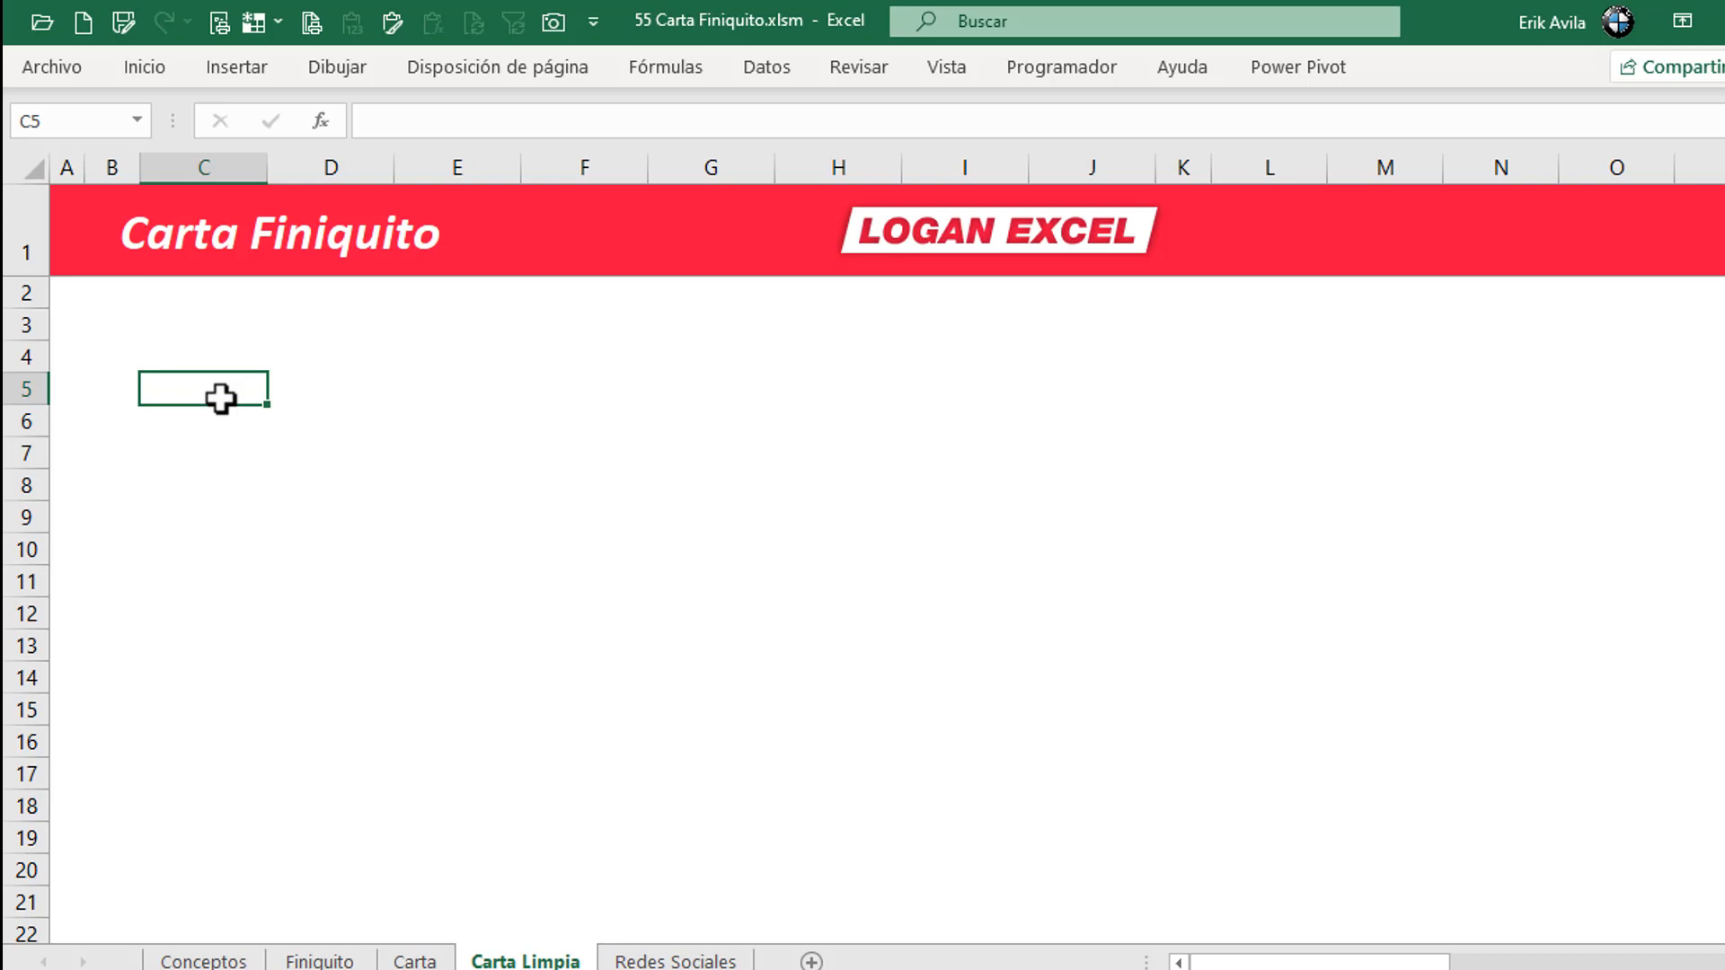
- Copy the model letter's "En …, a … de … de …" date line from Chrome into C5 of Carta Limpia without its source formatting
key(alt+Tab)
scroll(248, 419, up, 8)
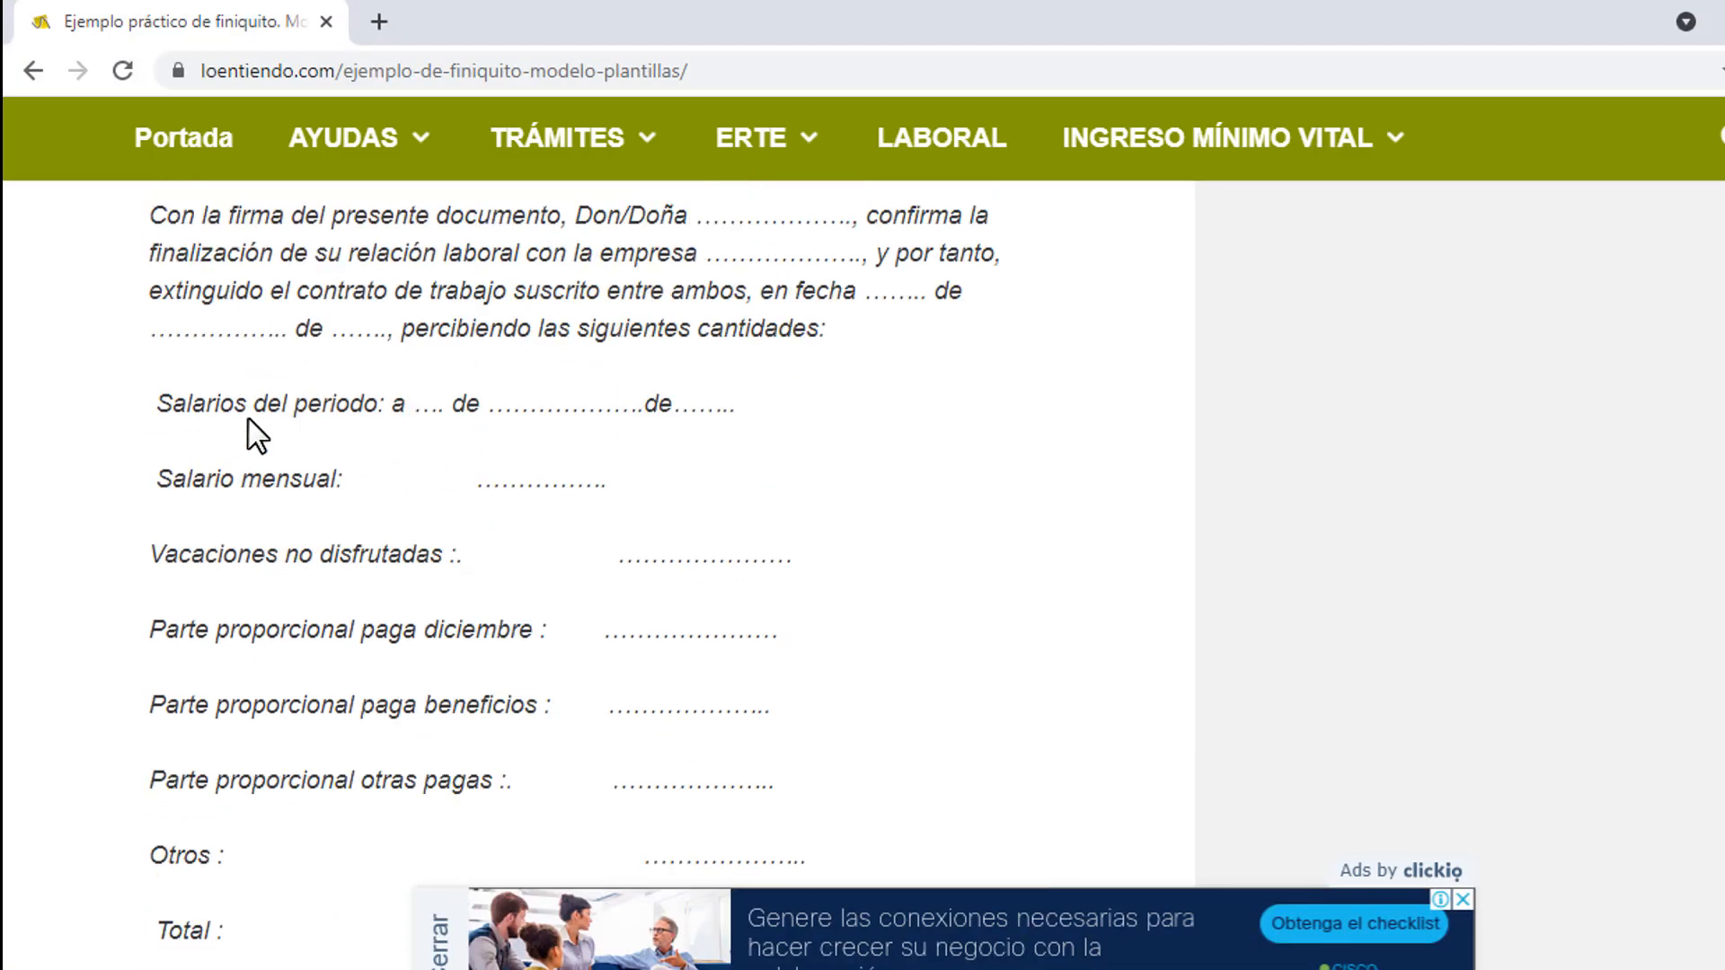
drag(153, 440, 676, 453)
key(alt+Tab)
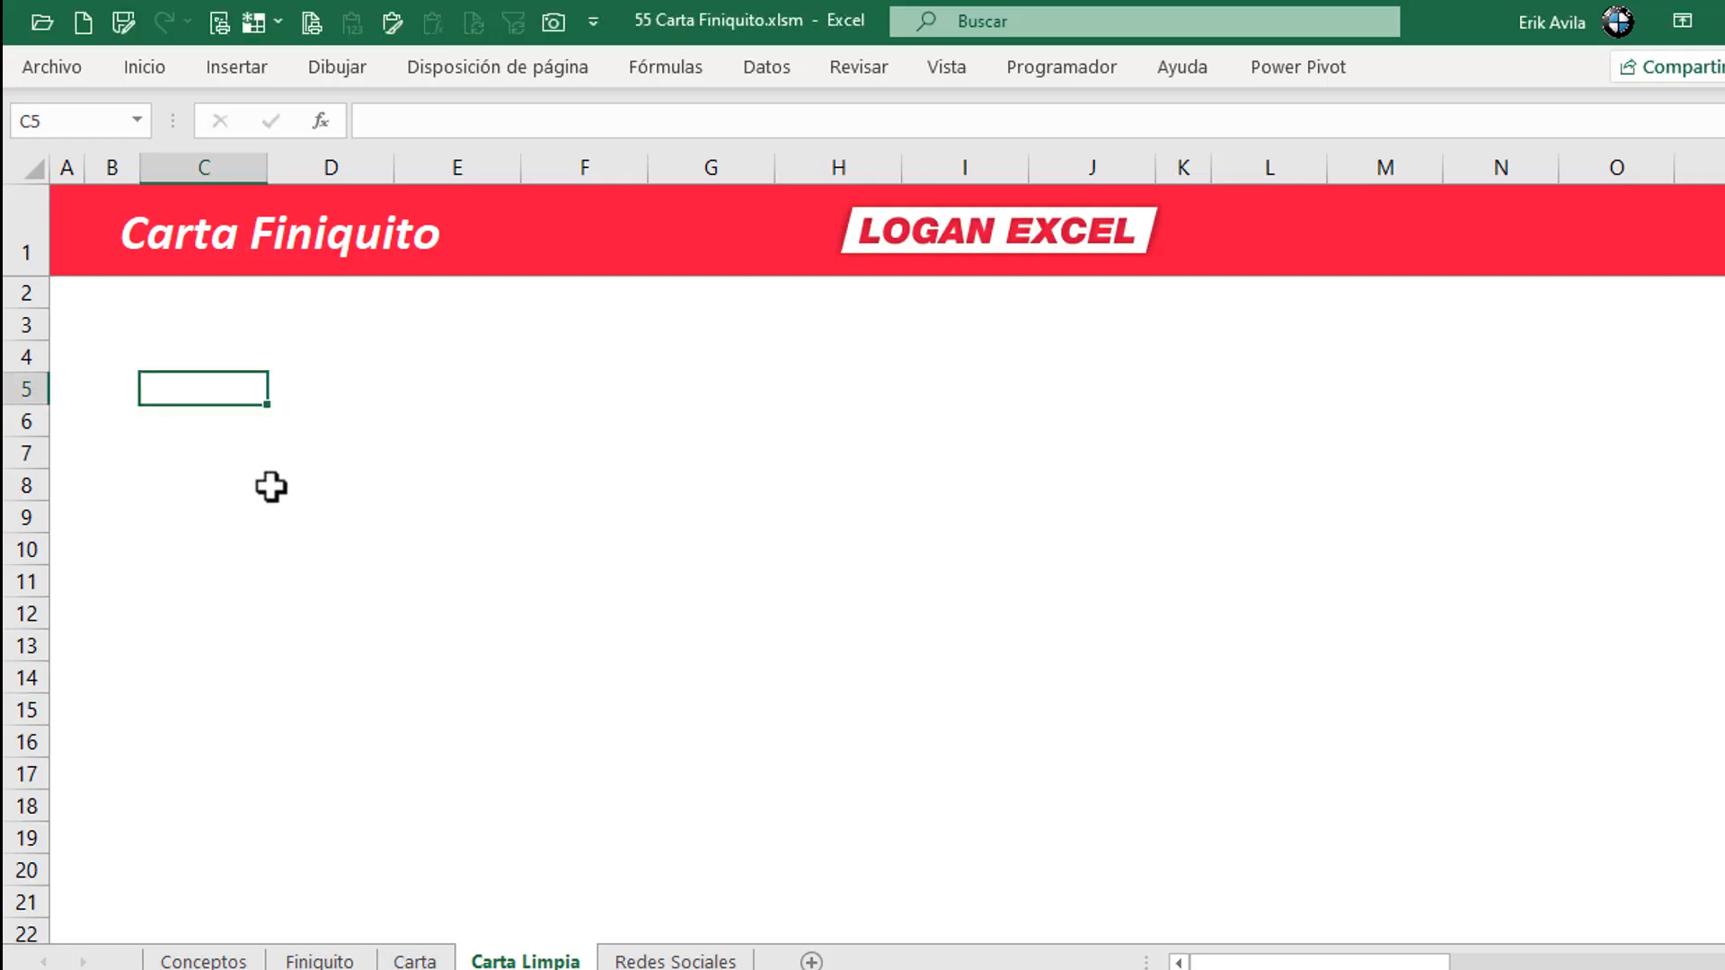
click(422, 962)
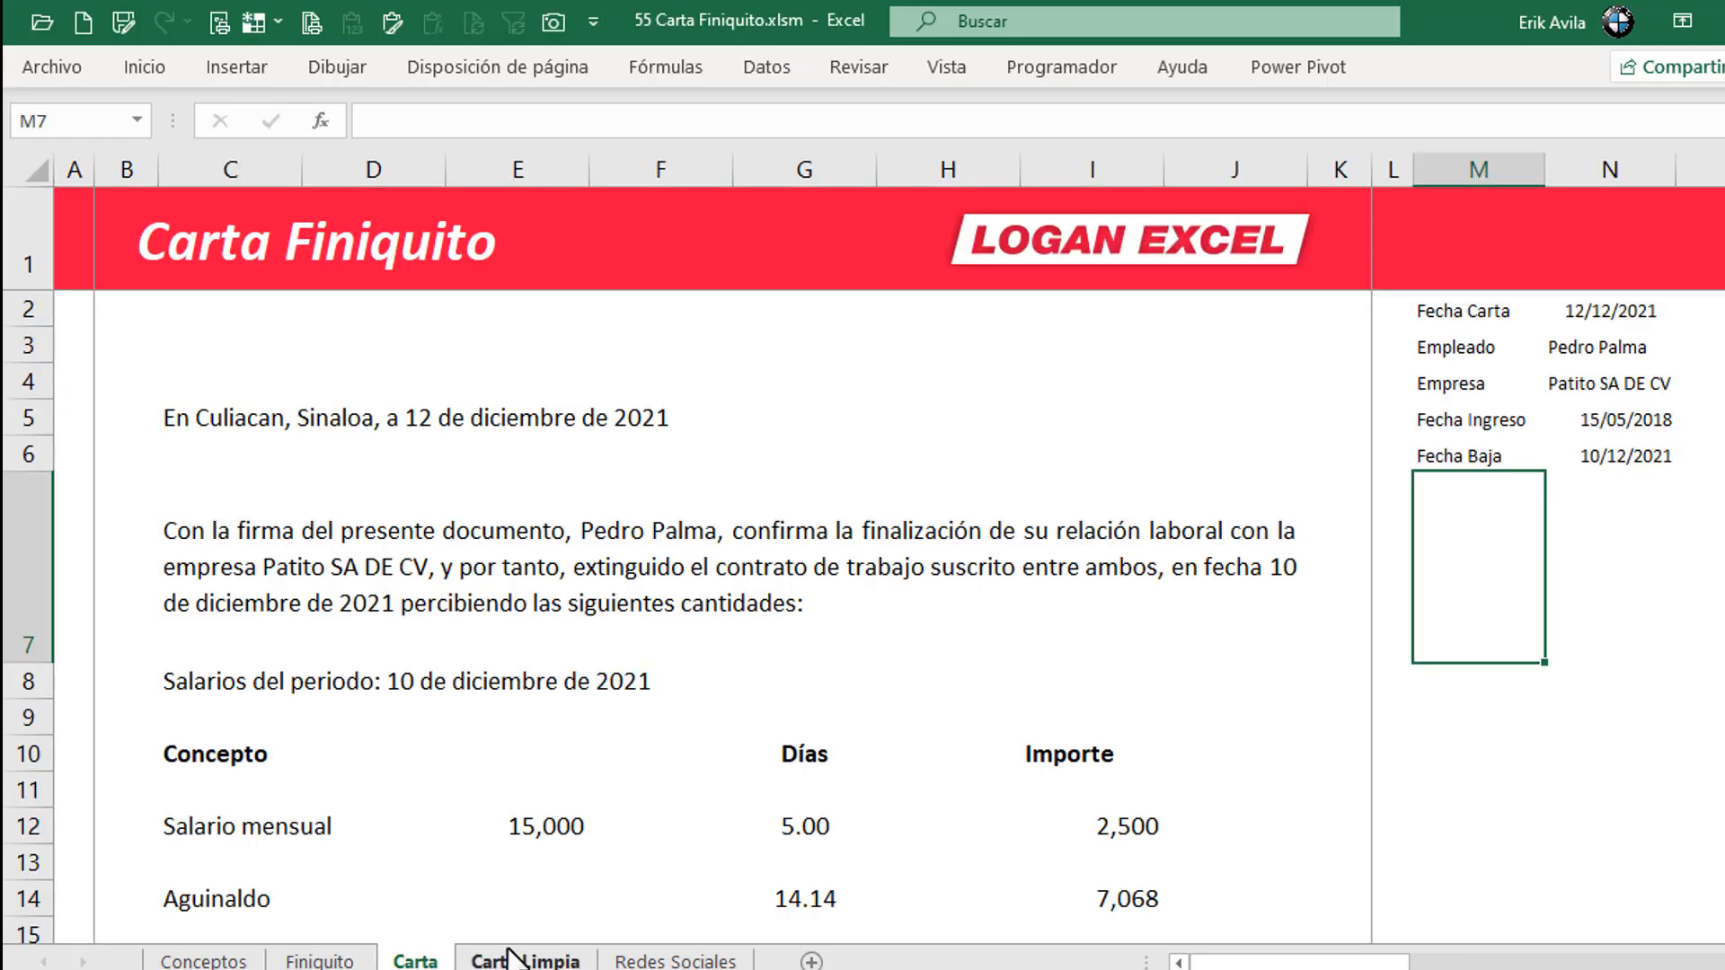
click(203, 422)
click(525, 960)
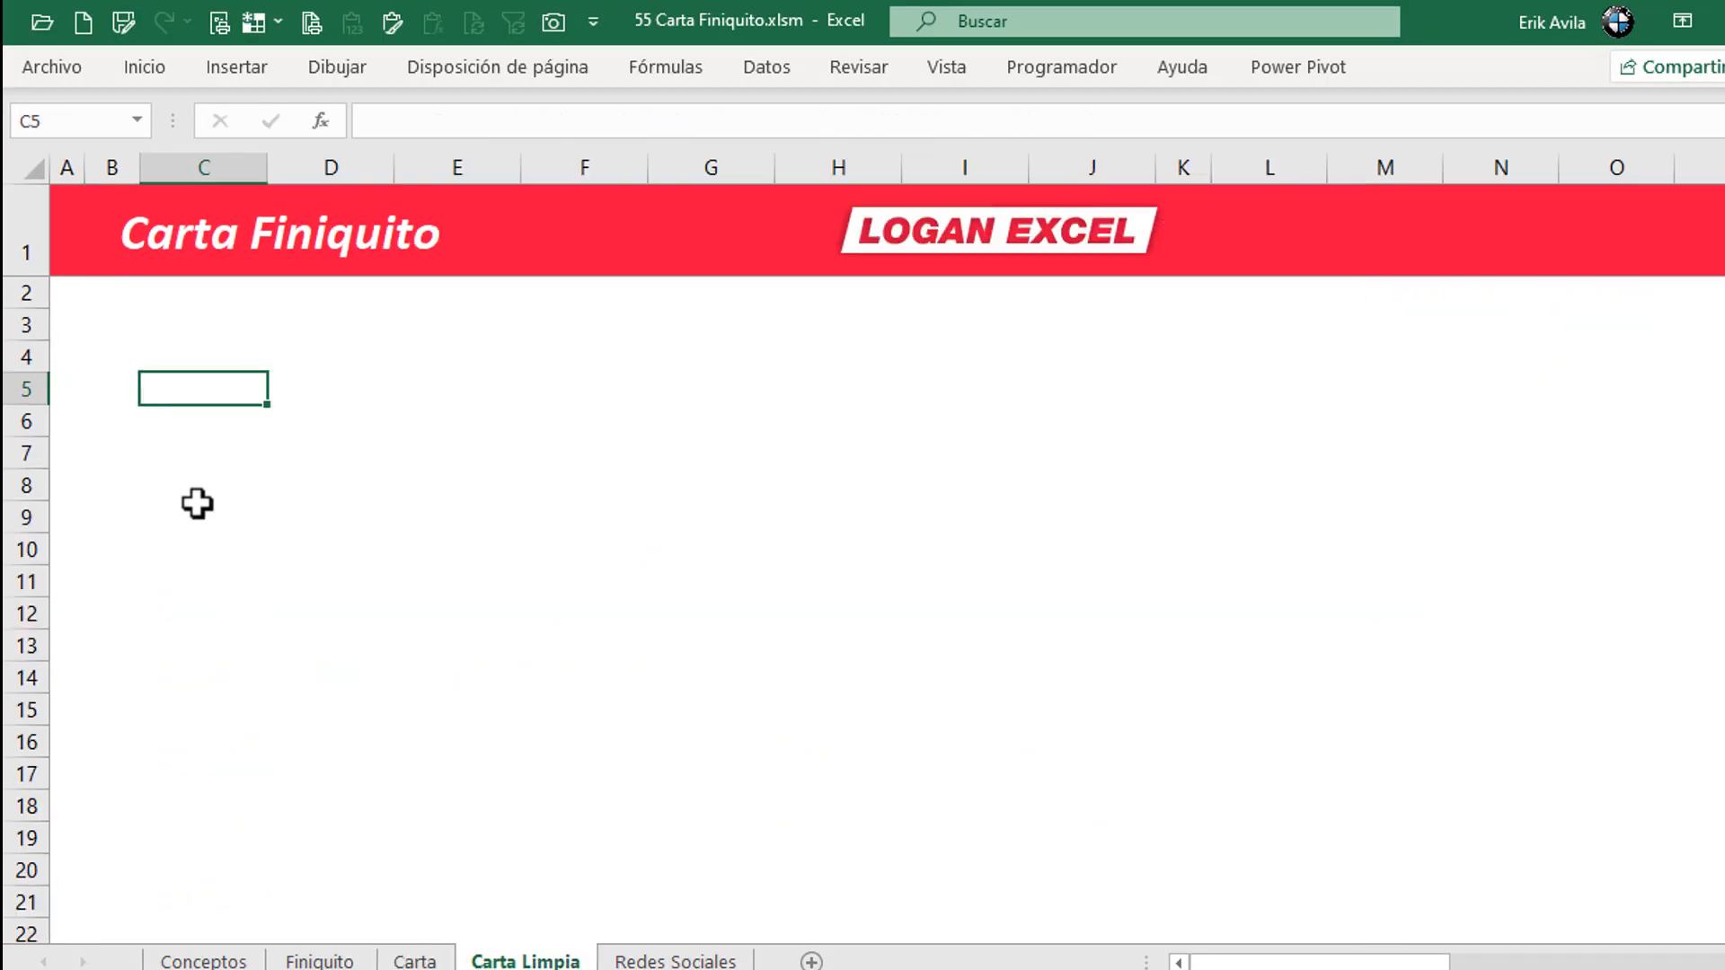
right_click(197, 386)
click(309, 369)
- Copy the model's "Con la firma del presente documento" paragraph from Chrome into C7 of Carta Limpia without its source formatting
click(207, 454)
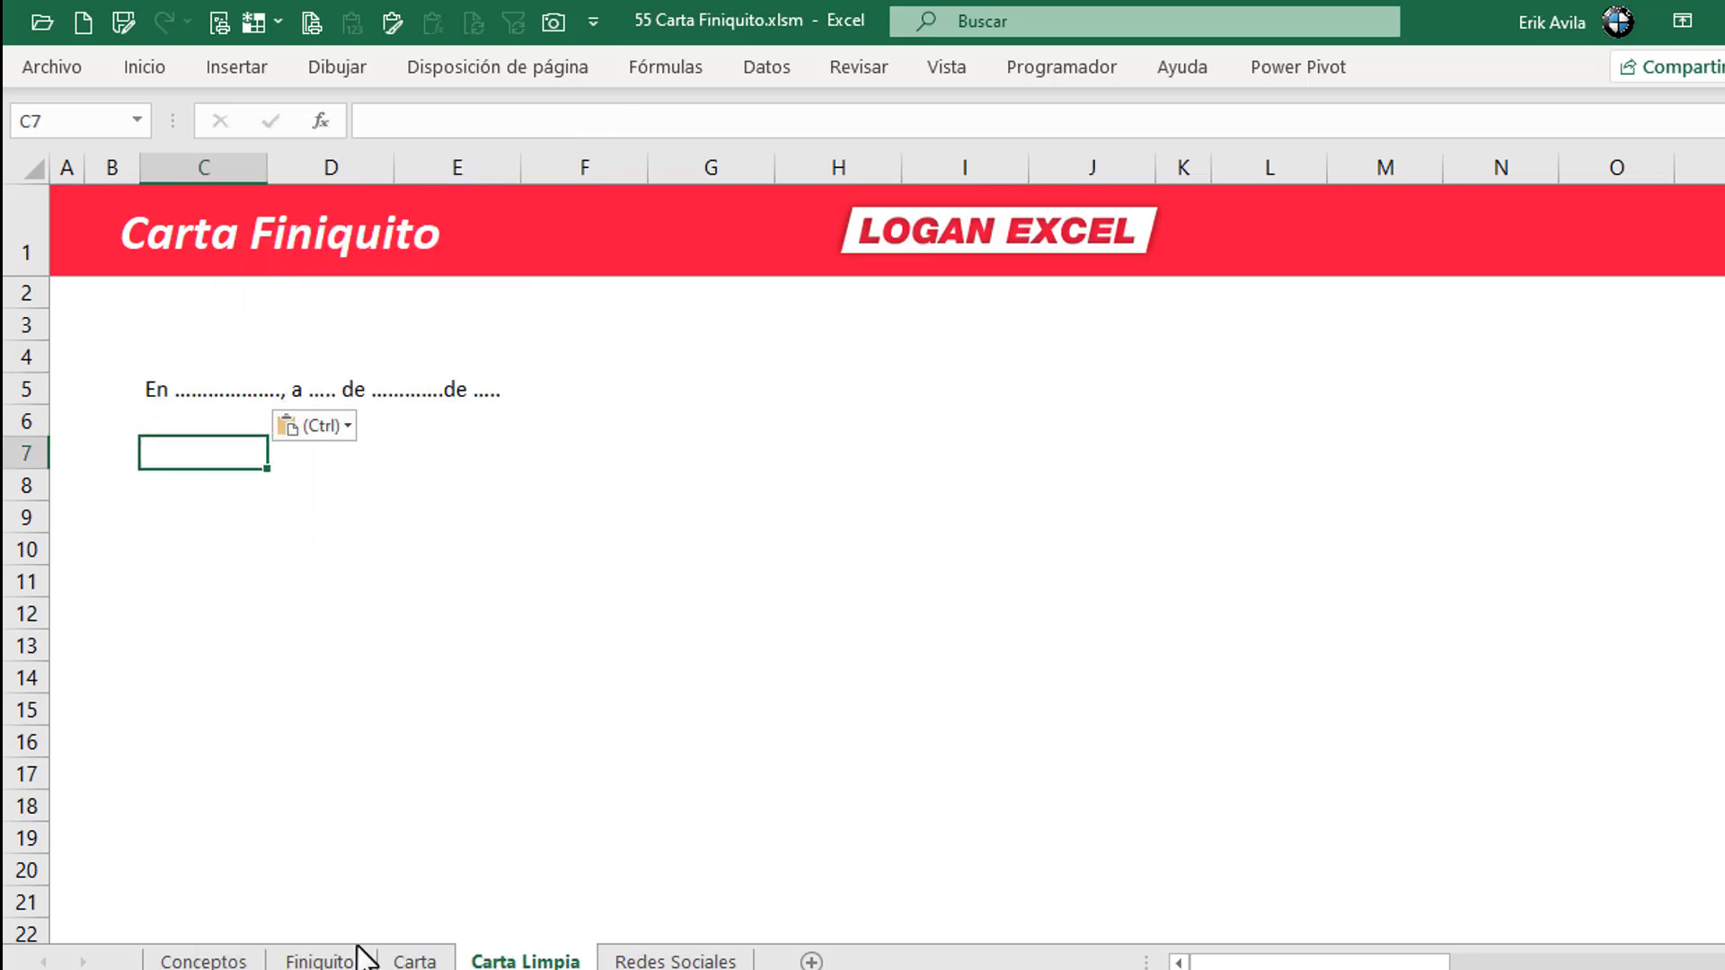
key(ctrl+Page_Up)
click(225, 611)
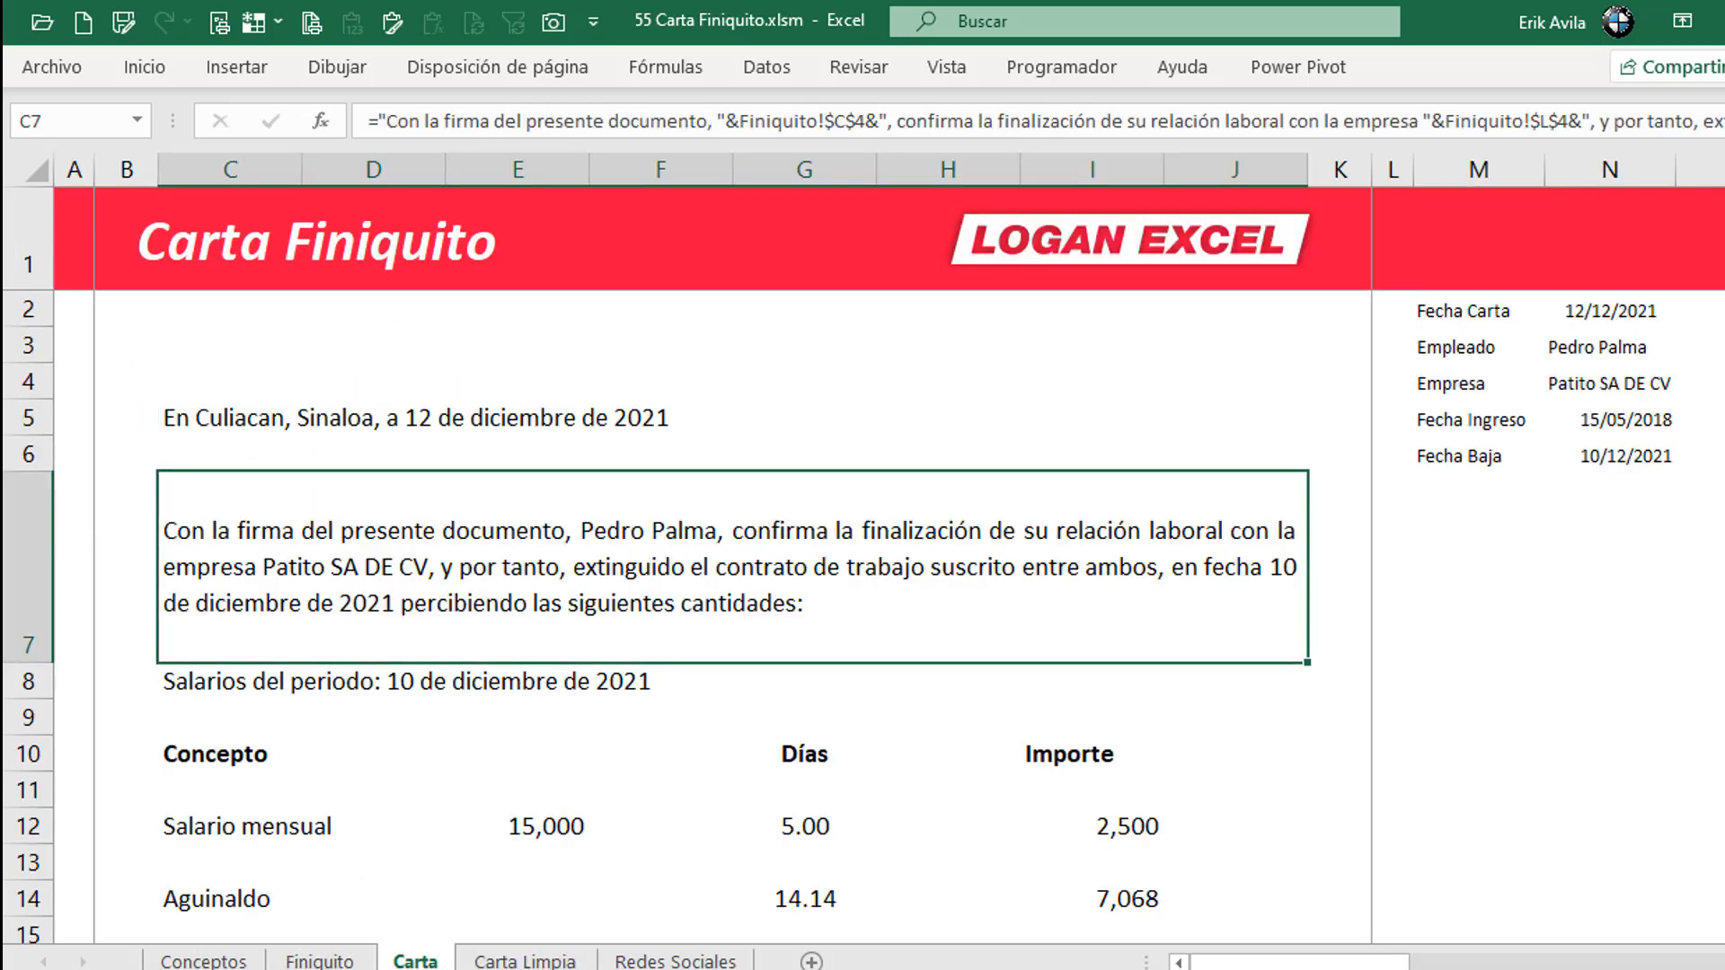
key(ctrl+Page_Down)
key(alt+Tab)
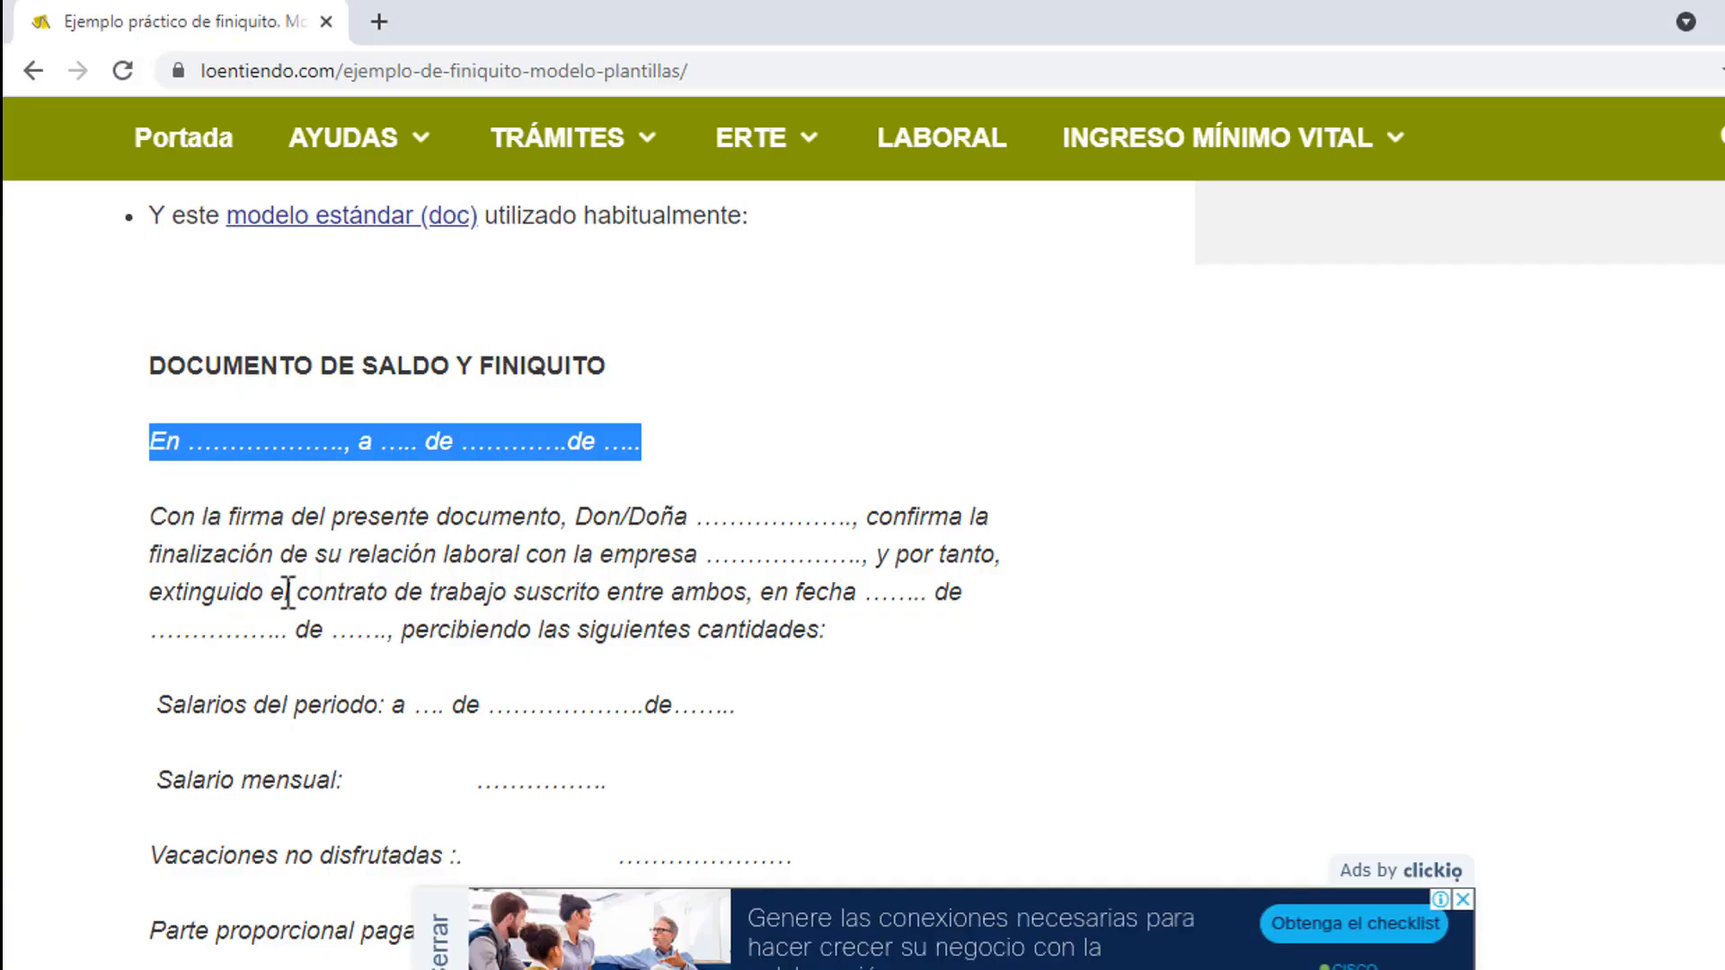
drag(149, 517, 820, 639)
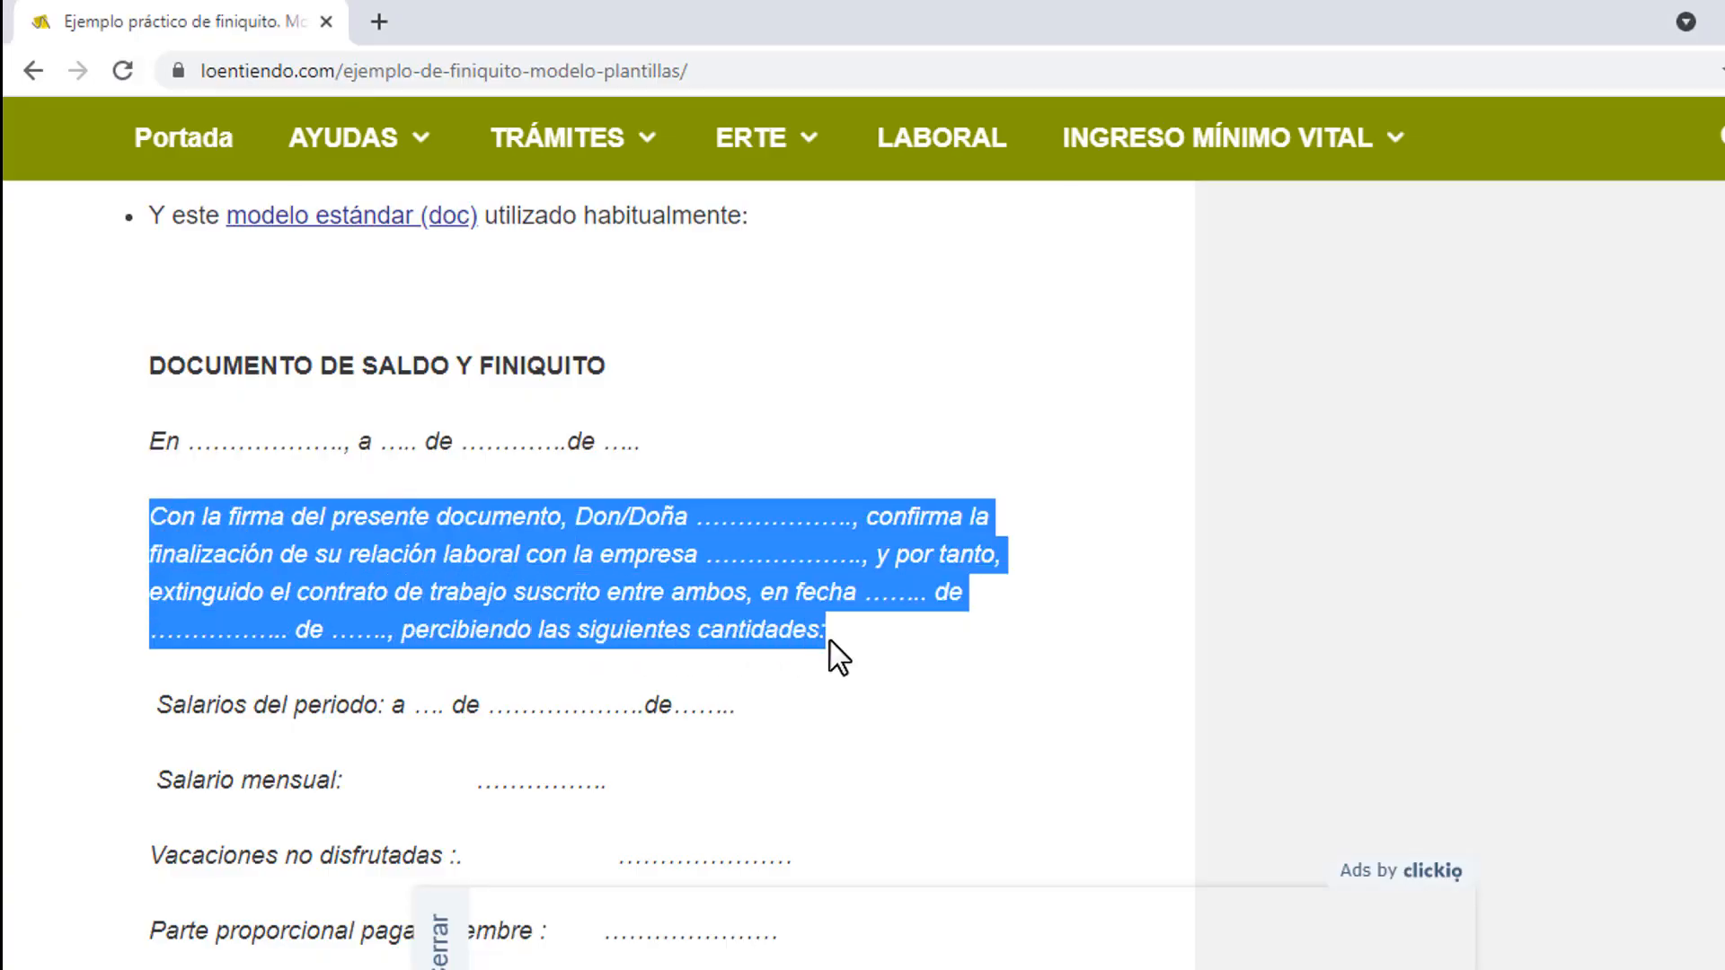
key(ctrl+c)
key(alt+Tab)
click(175, 458)
right_click(176, 464)
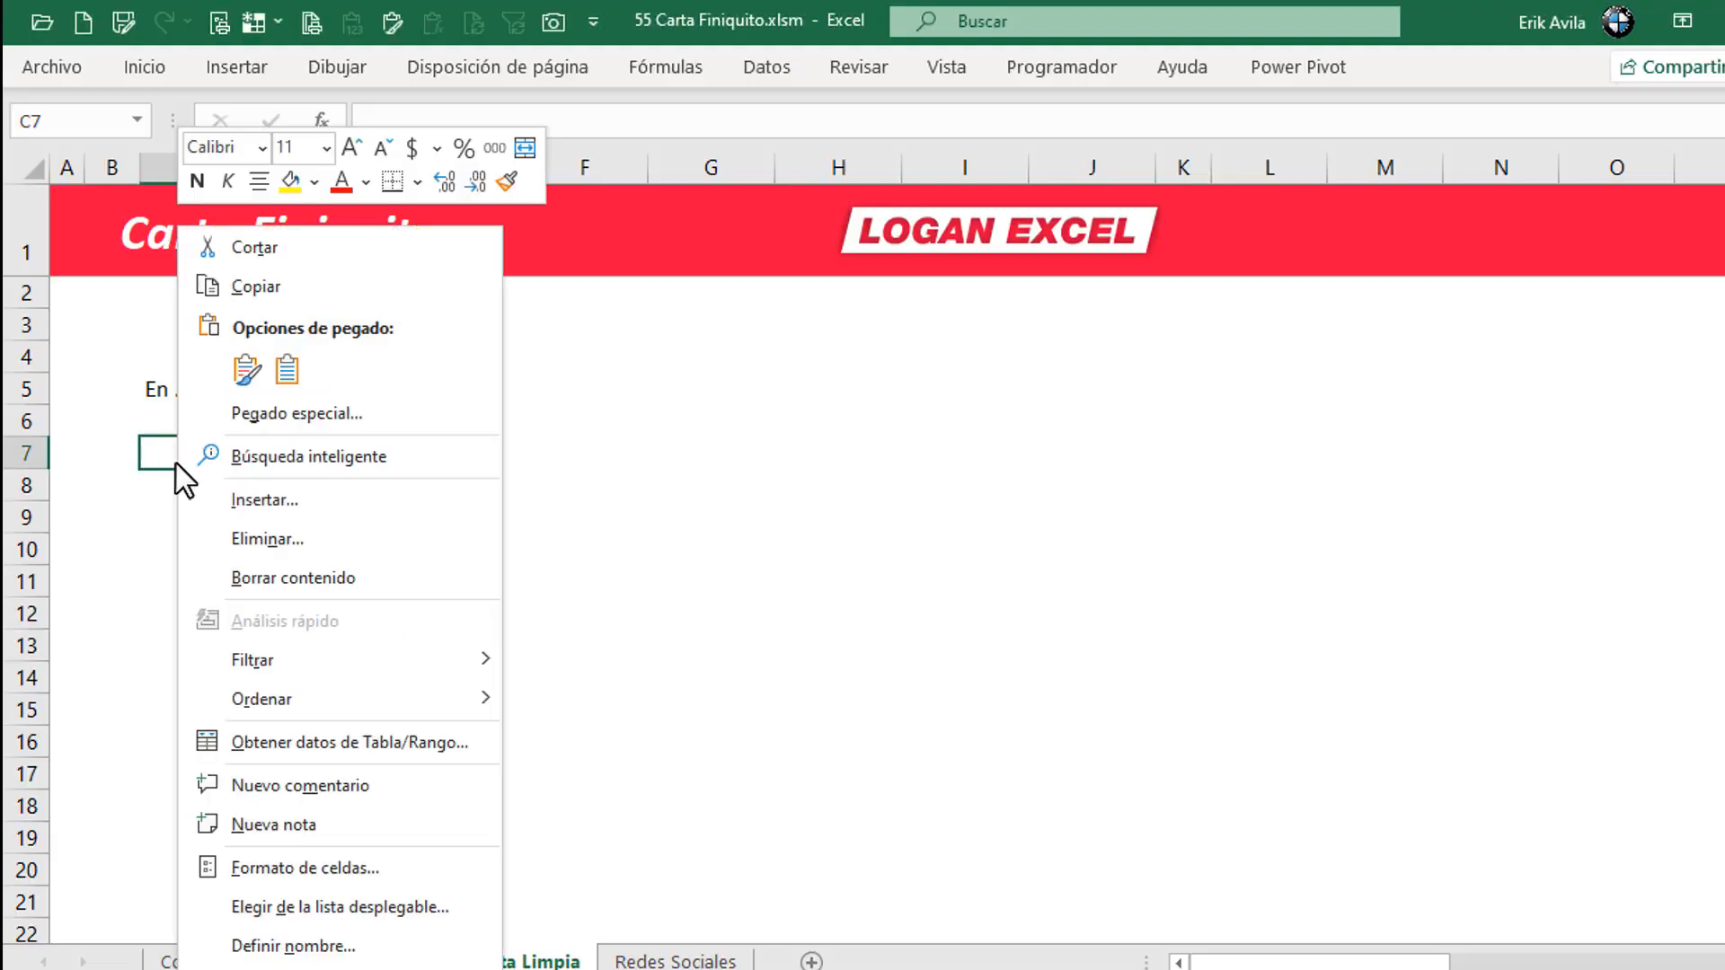
click(287, 369)
click(198, 579)
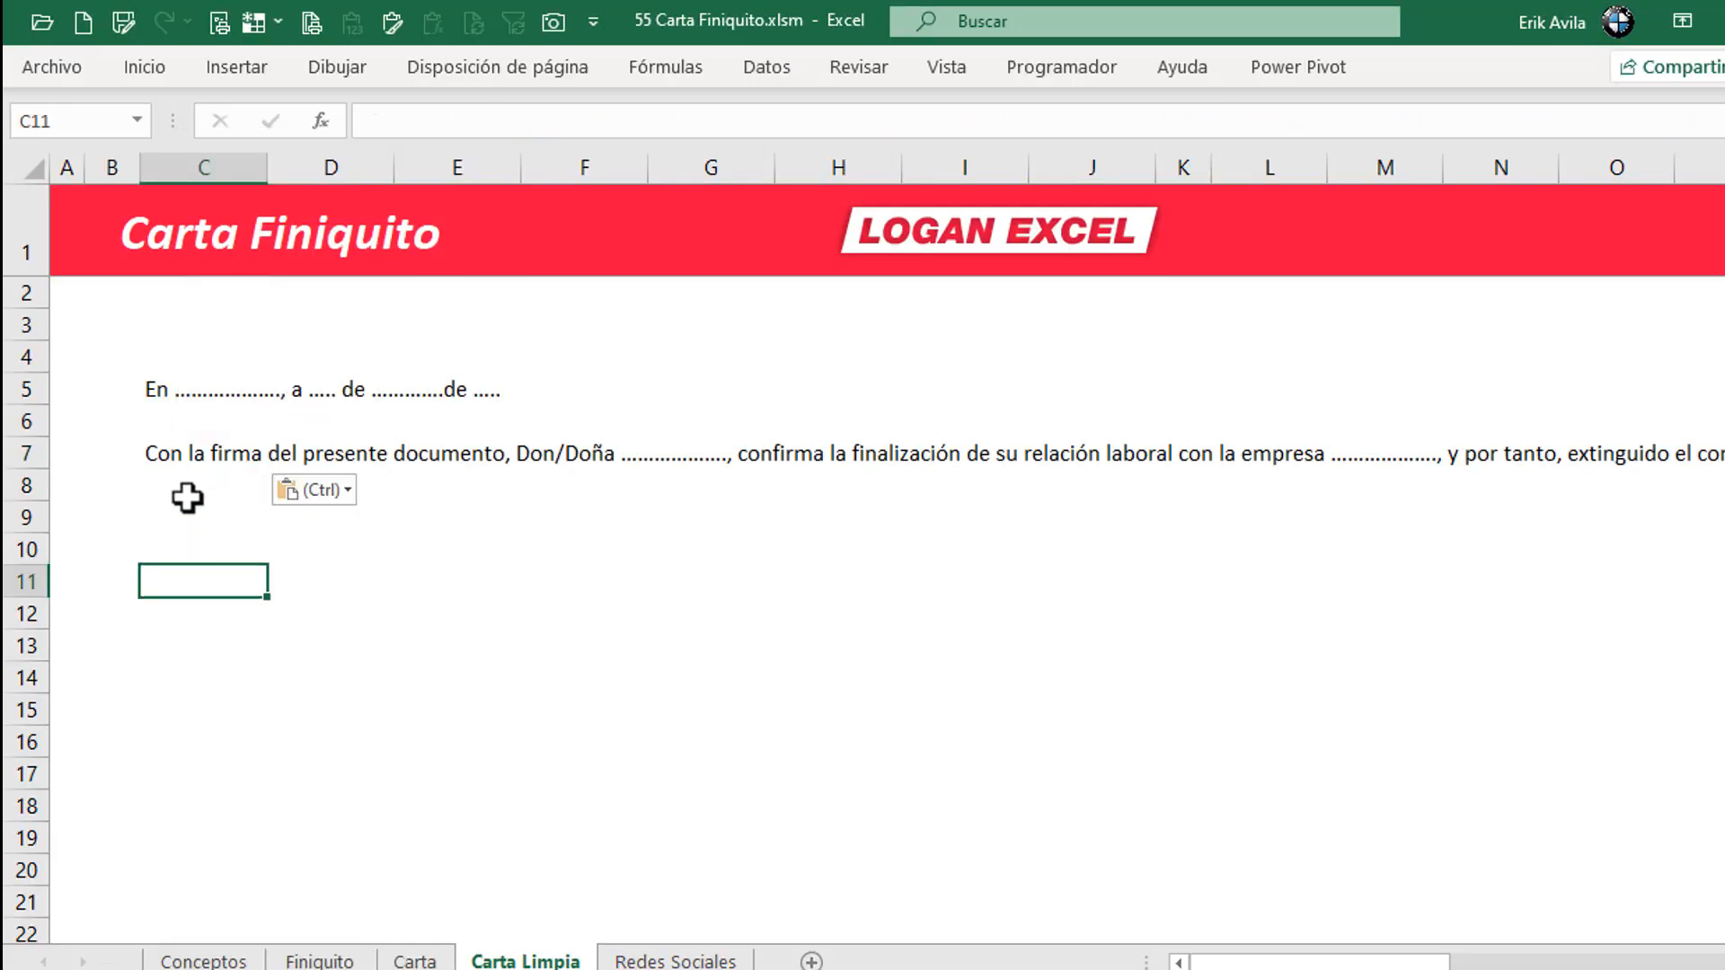
click(184, 458)
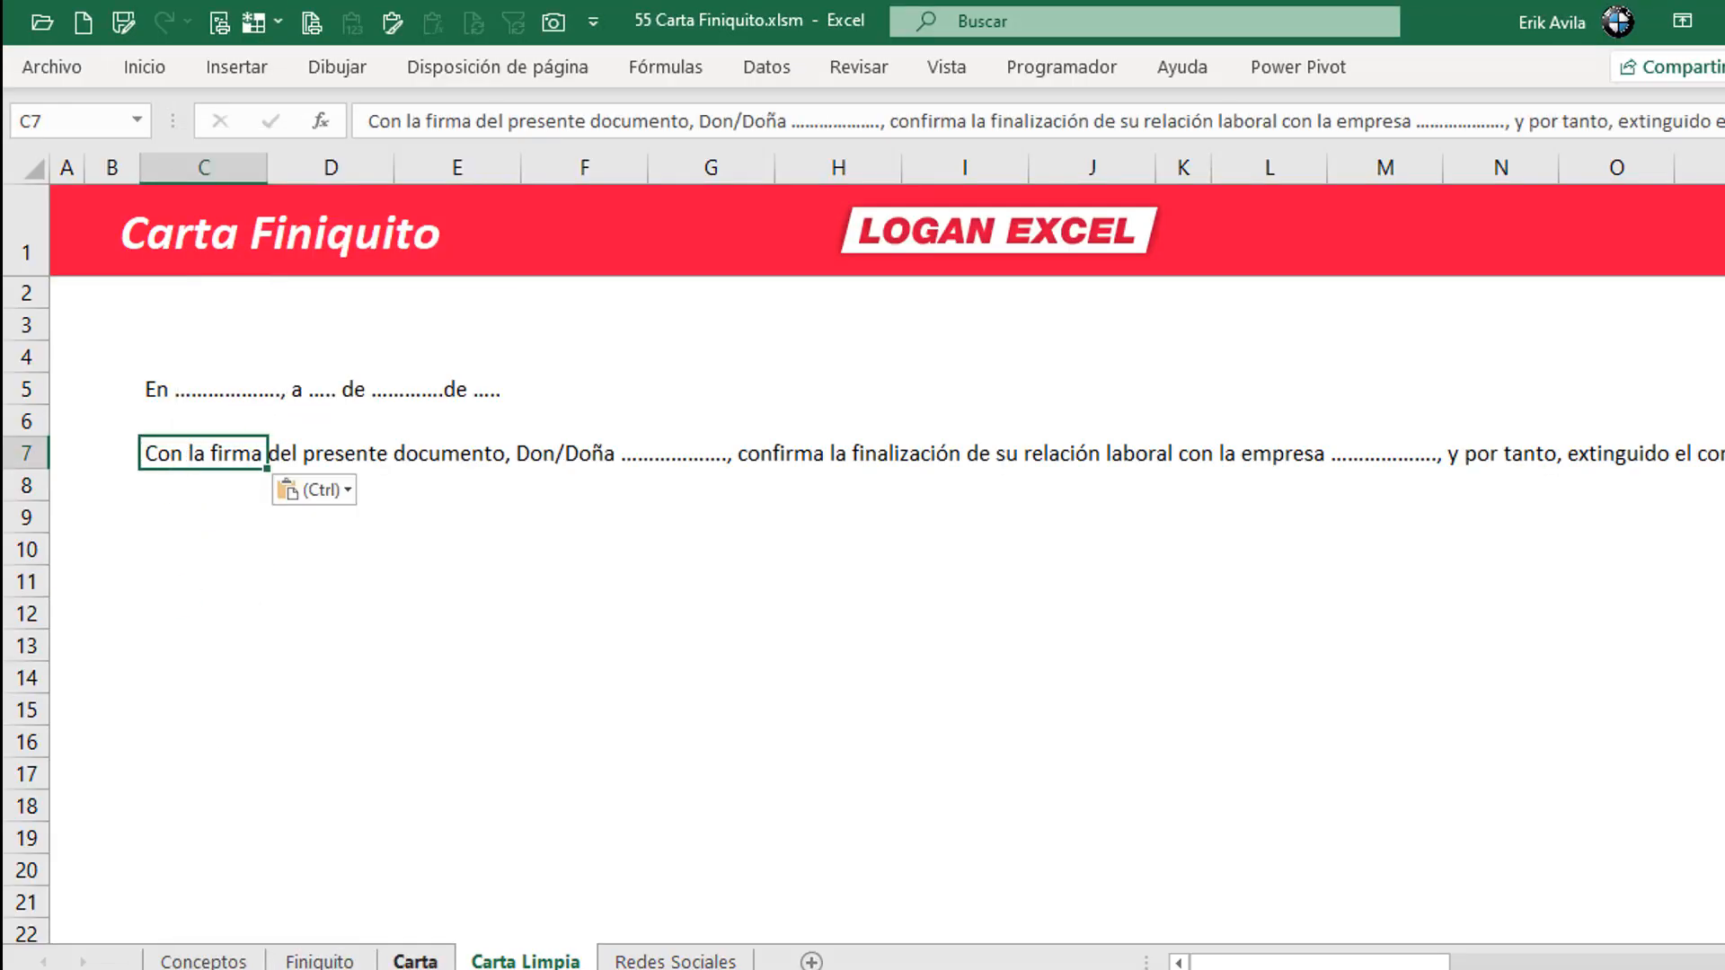
- Copy the model's "Salarios del periodo" line from Chrome into C8 of Carta Limpia without its source formatting
key(alt+Tab)
scroll(401, 741, down, 2)
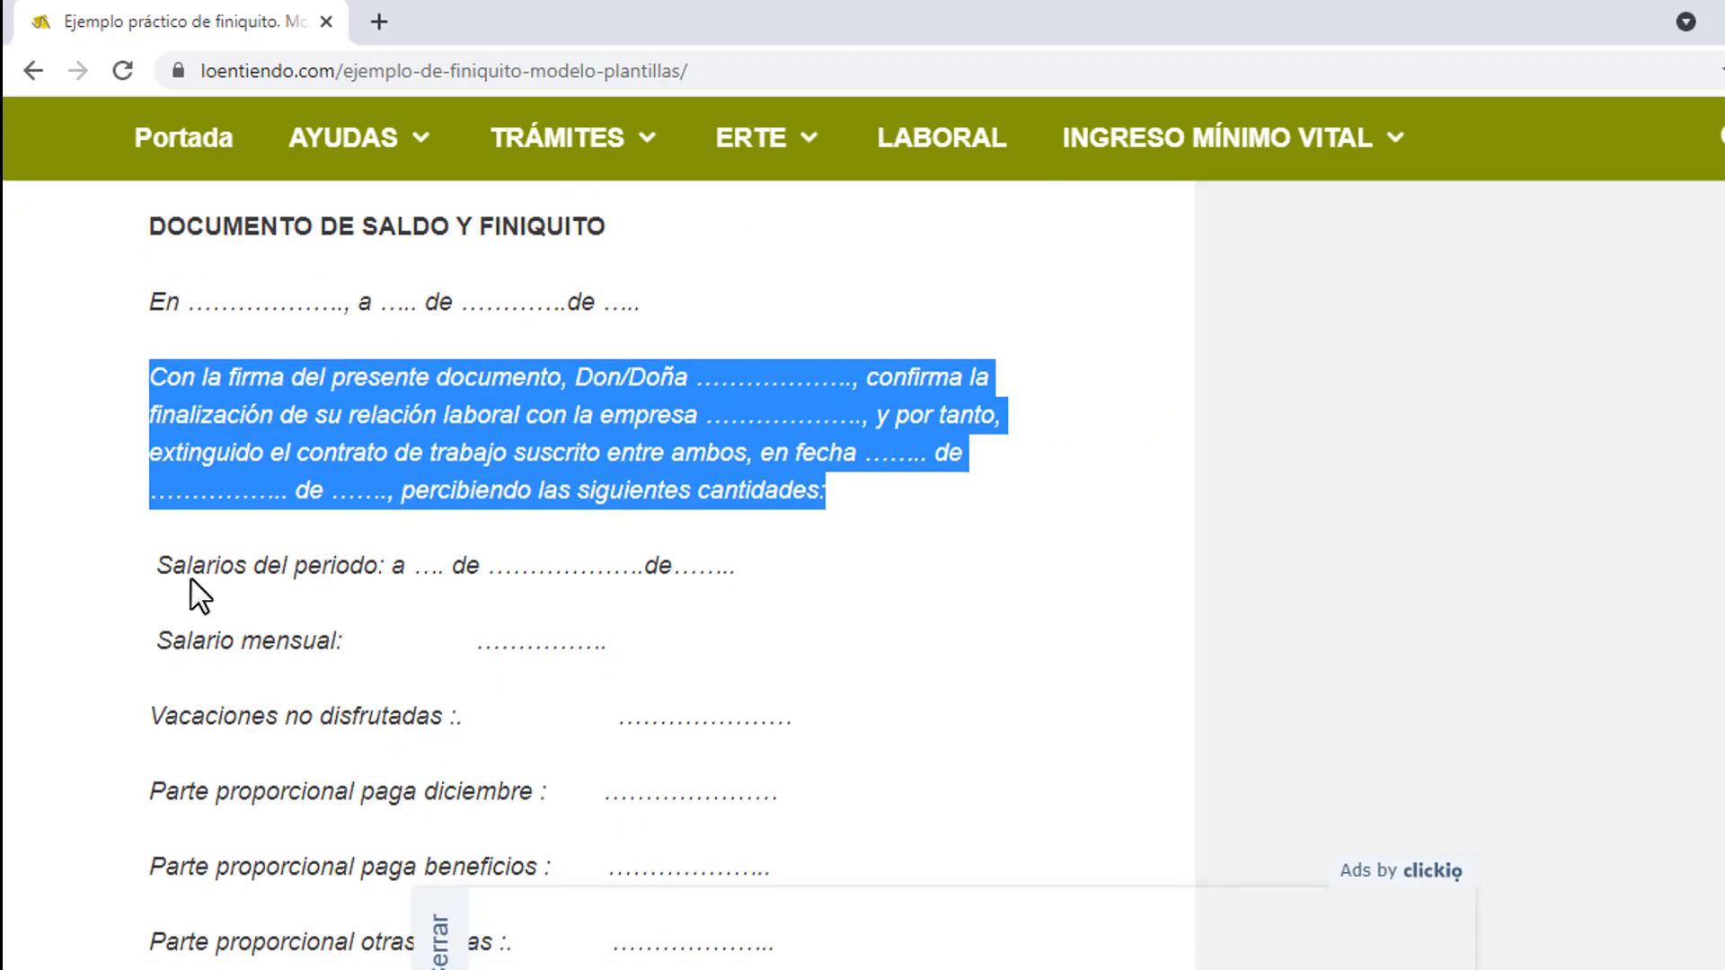
drag(155, 575, 739, 566)
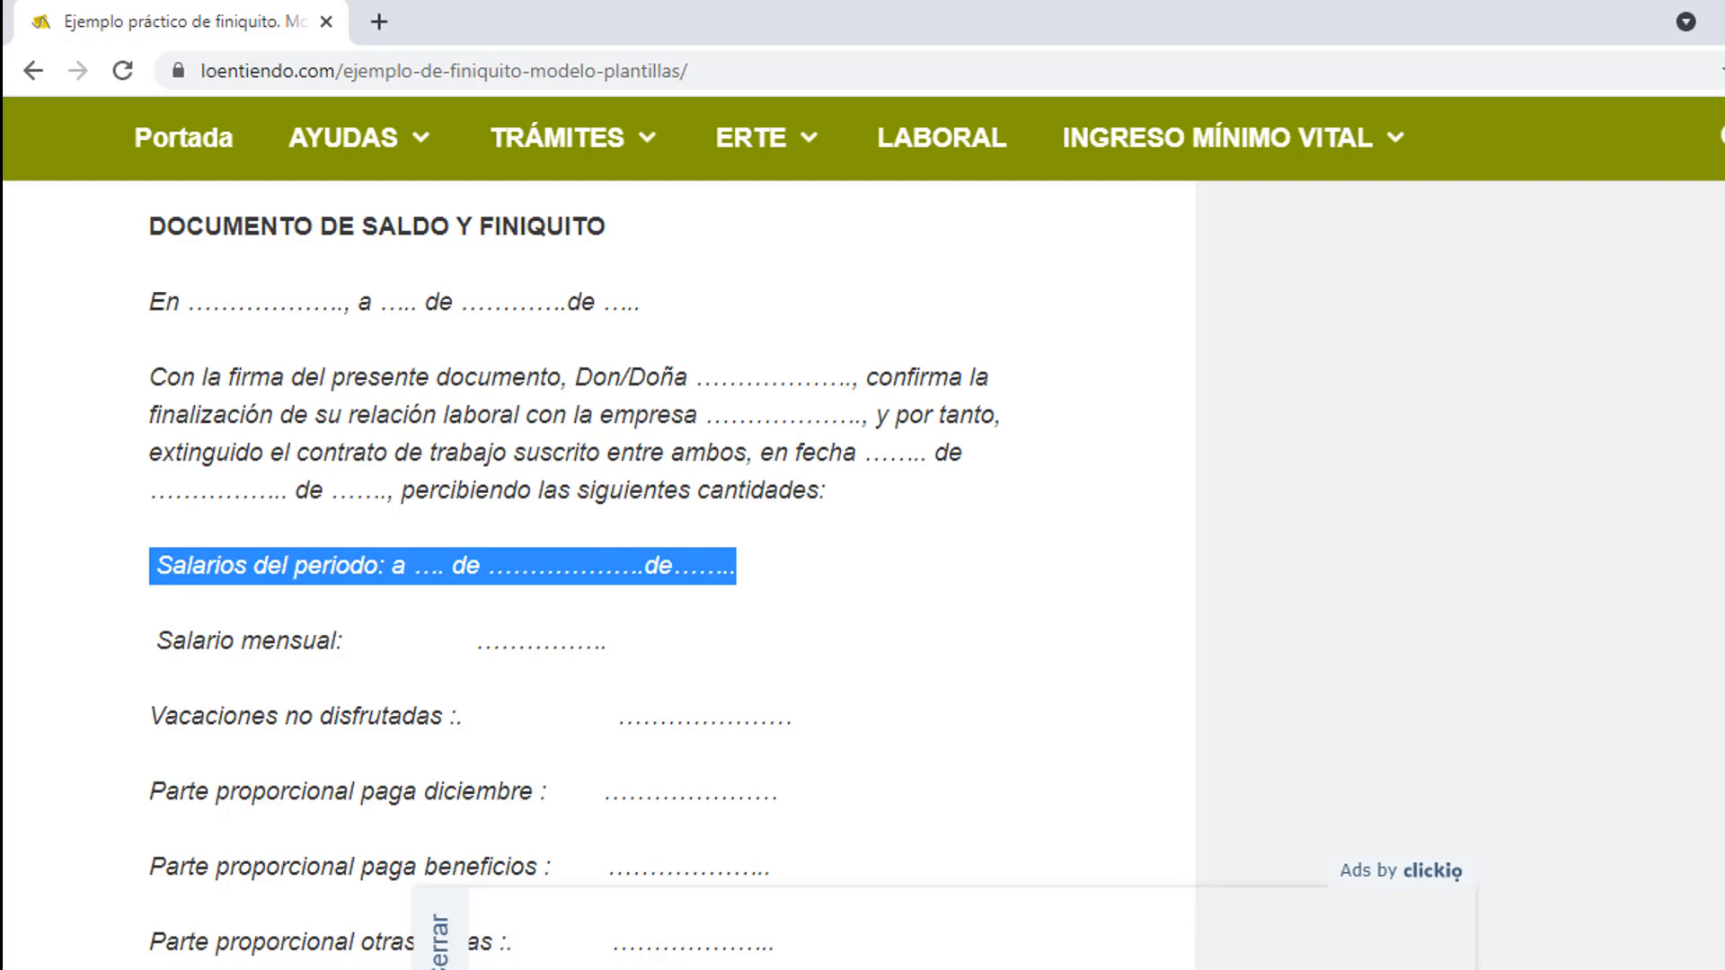
key(alt+Tab)
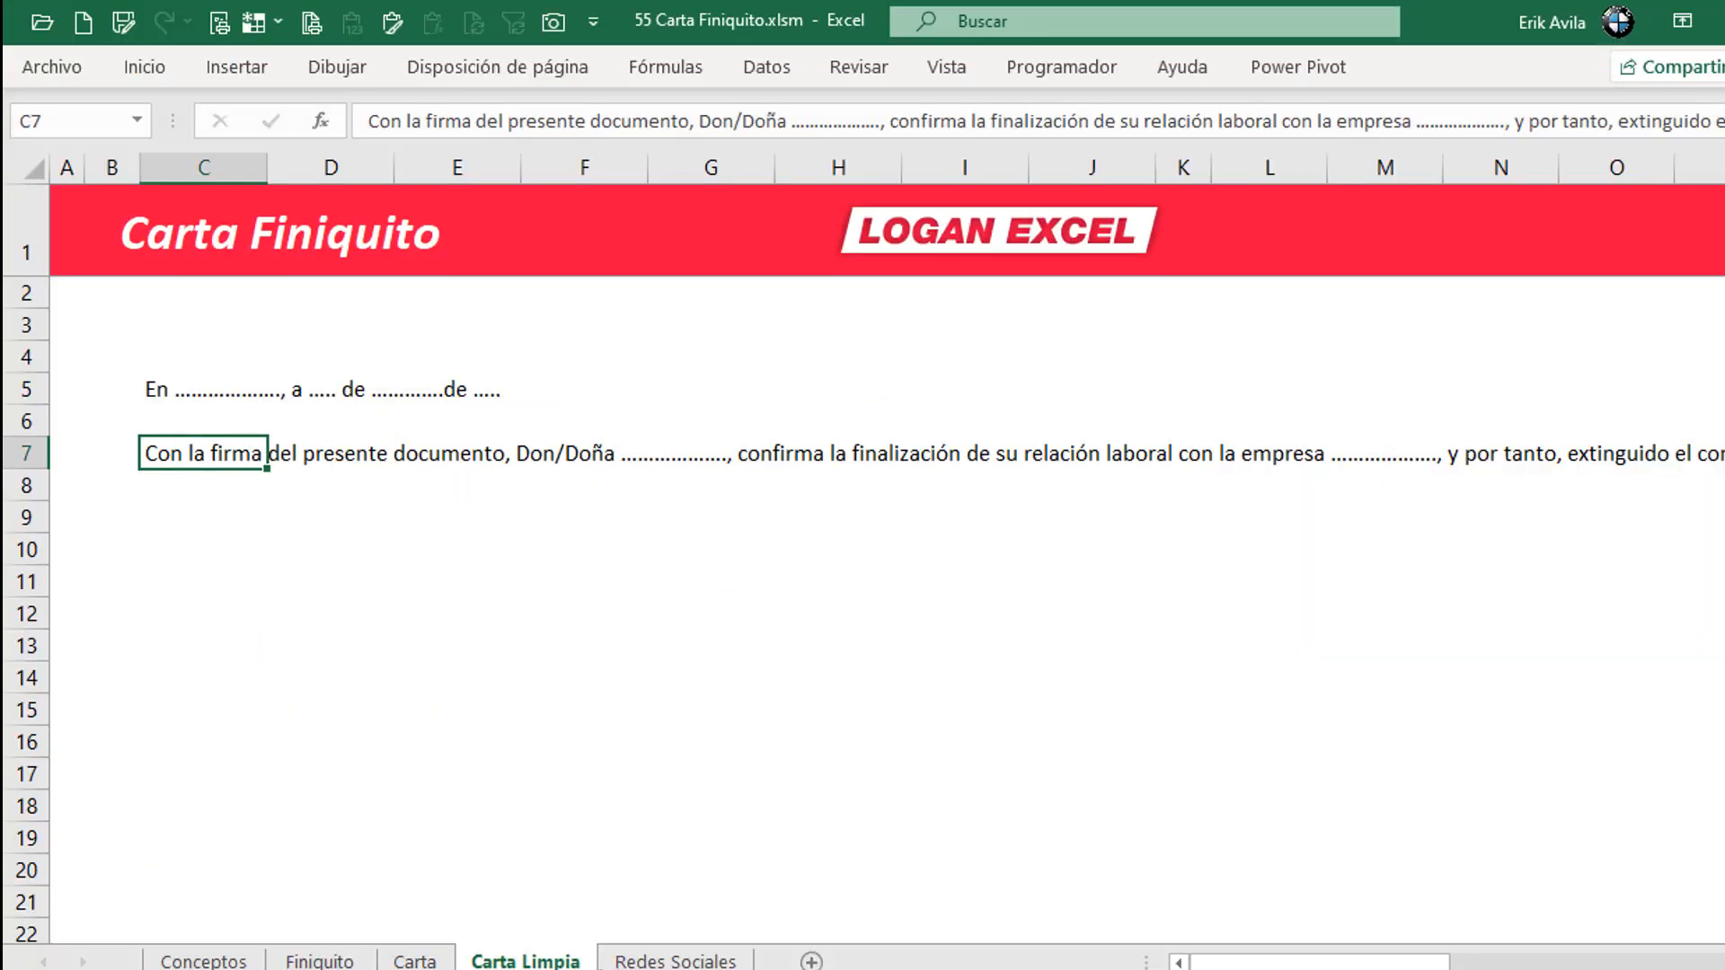
click(409, 963)
click(180, 683)
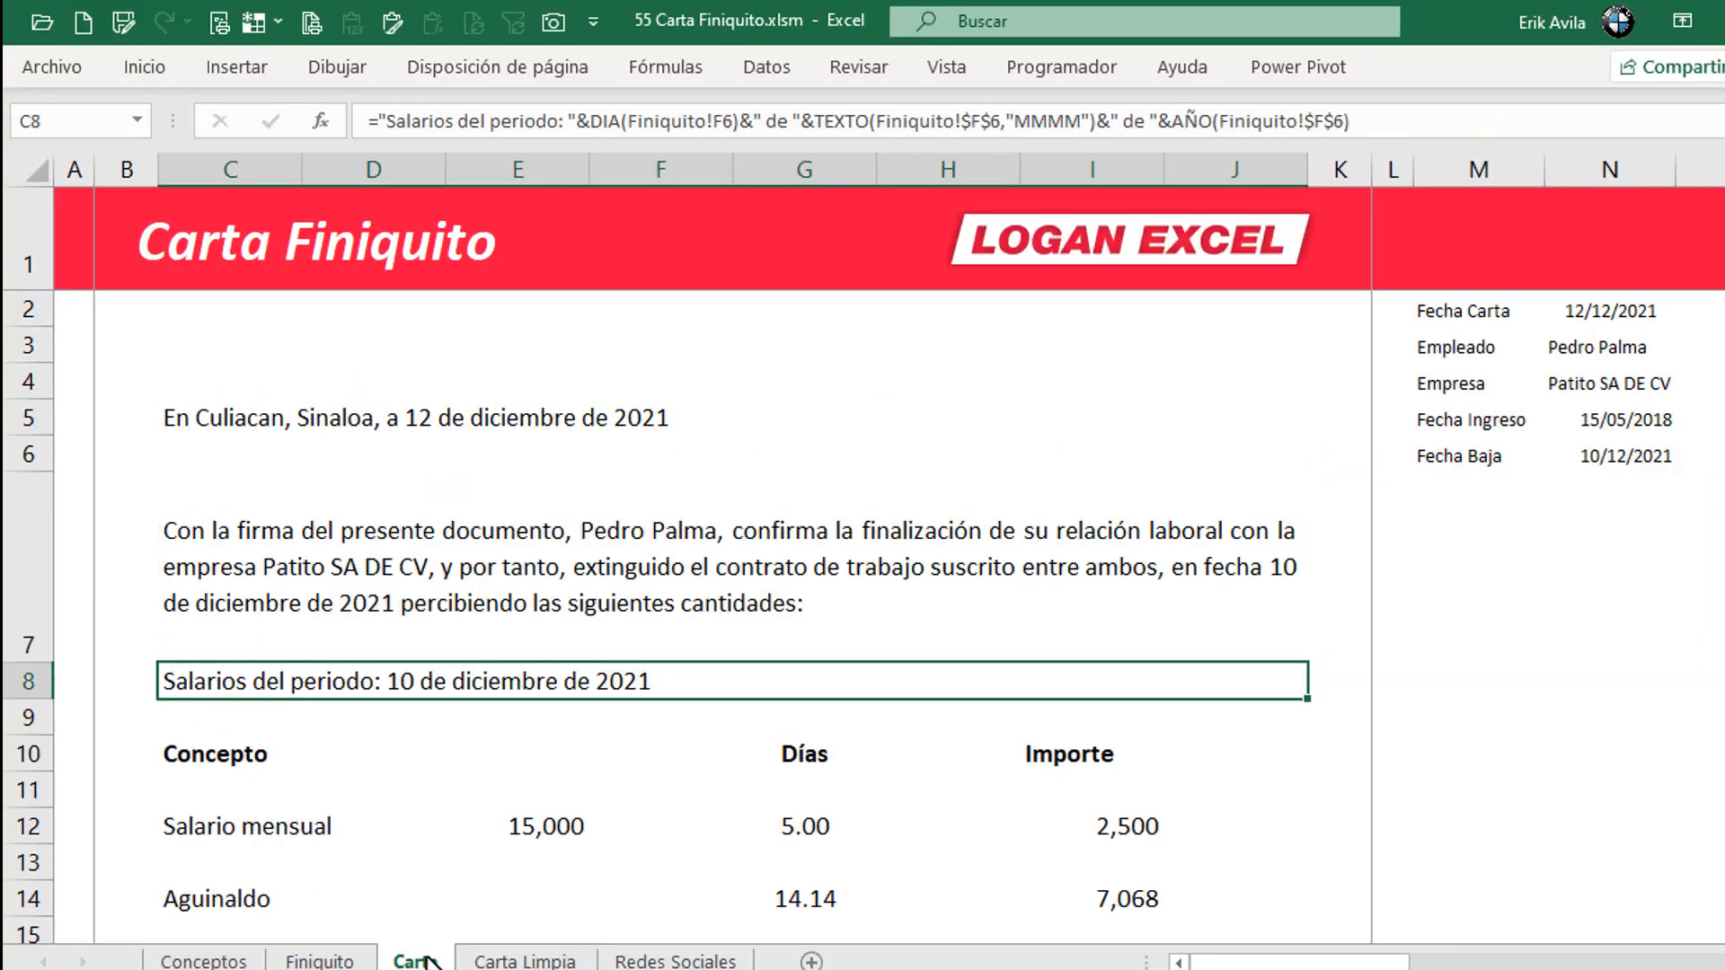
click(507, 963)
click(147, 489)
right_click(170, 490)
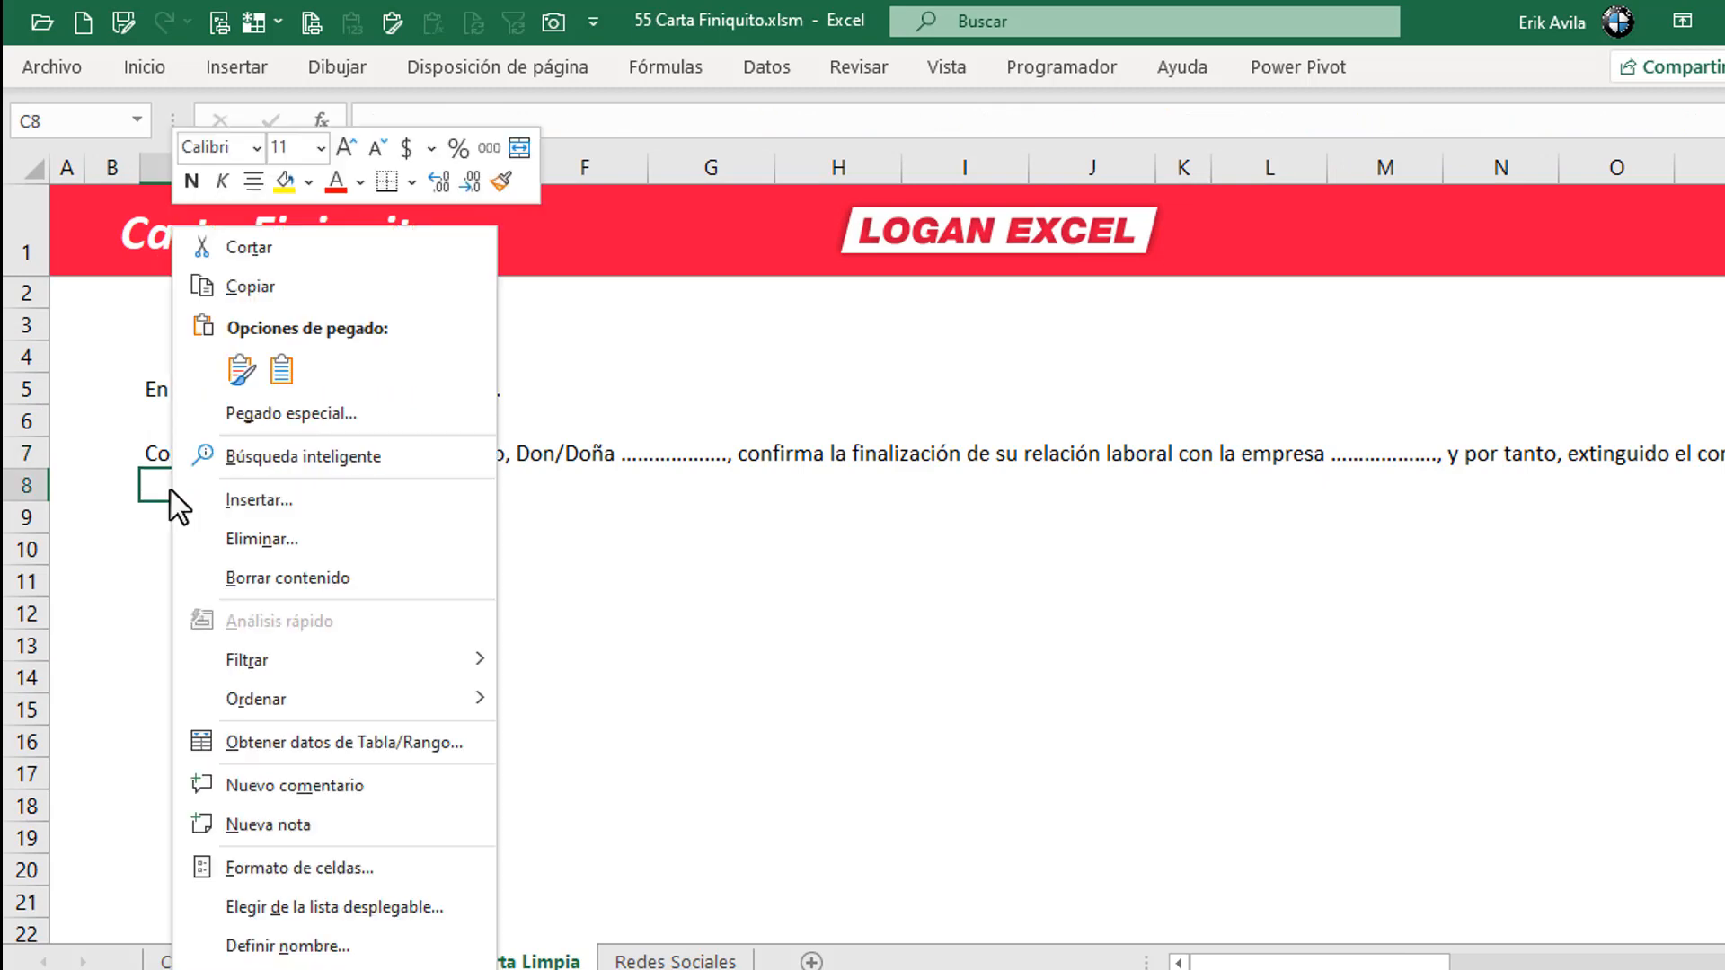
click(275, 375)
- Compare the model's list of amounts in Chrome with the Concepto, Días and Importe rows on the finished Carta sheet
click(149, 558)
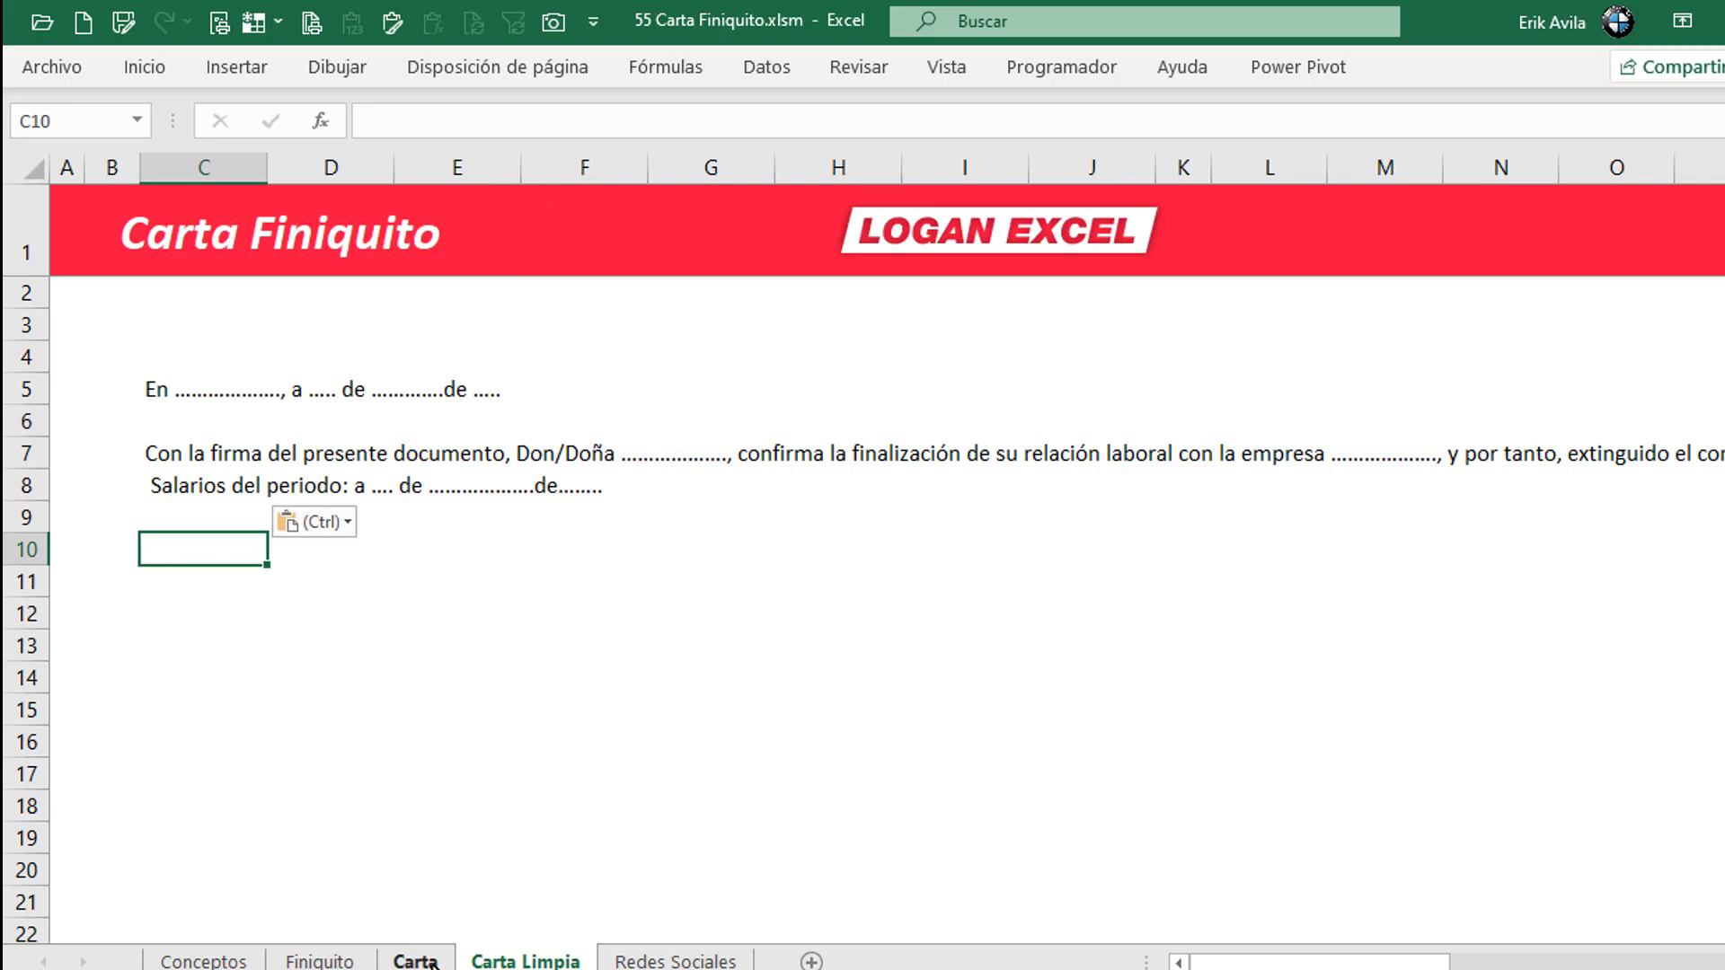
key(alt+Tab)
scroll(381, 767, down, 3)
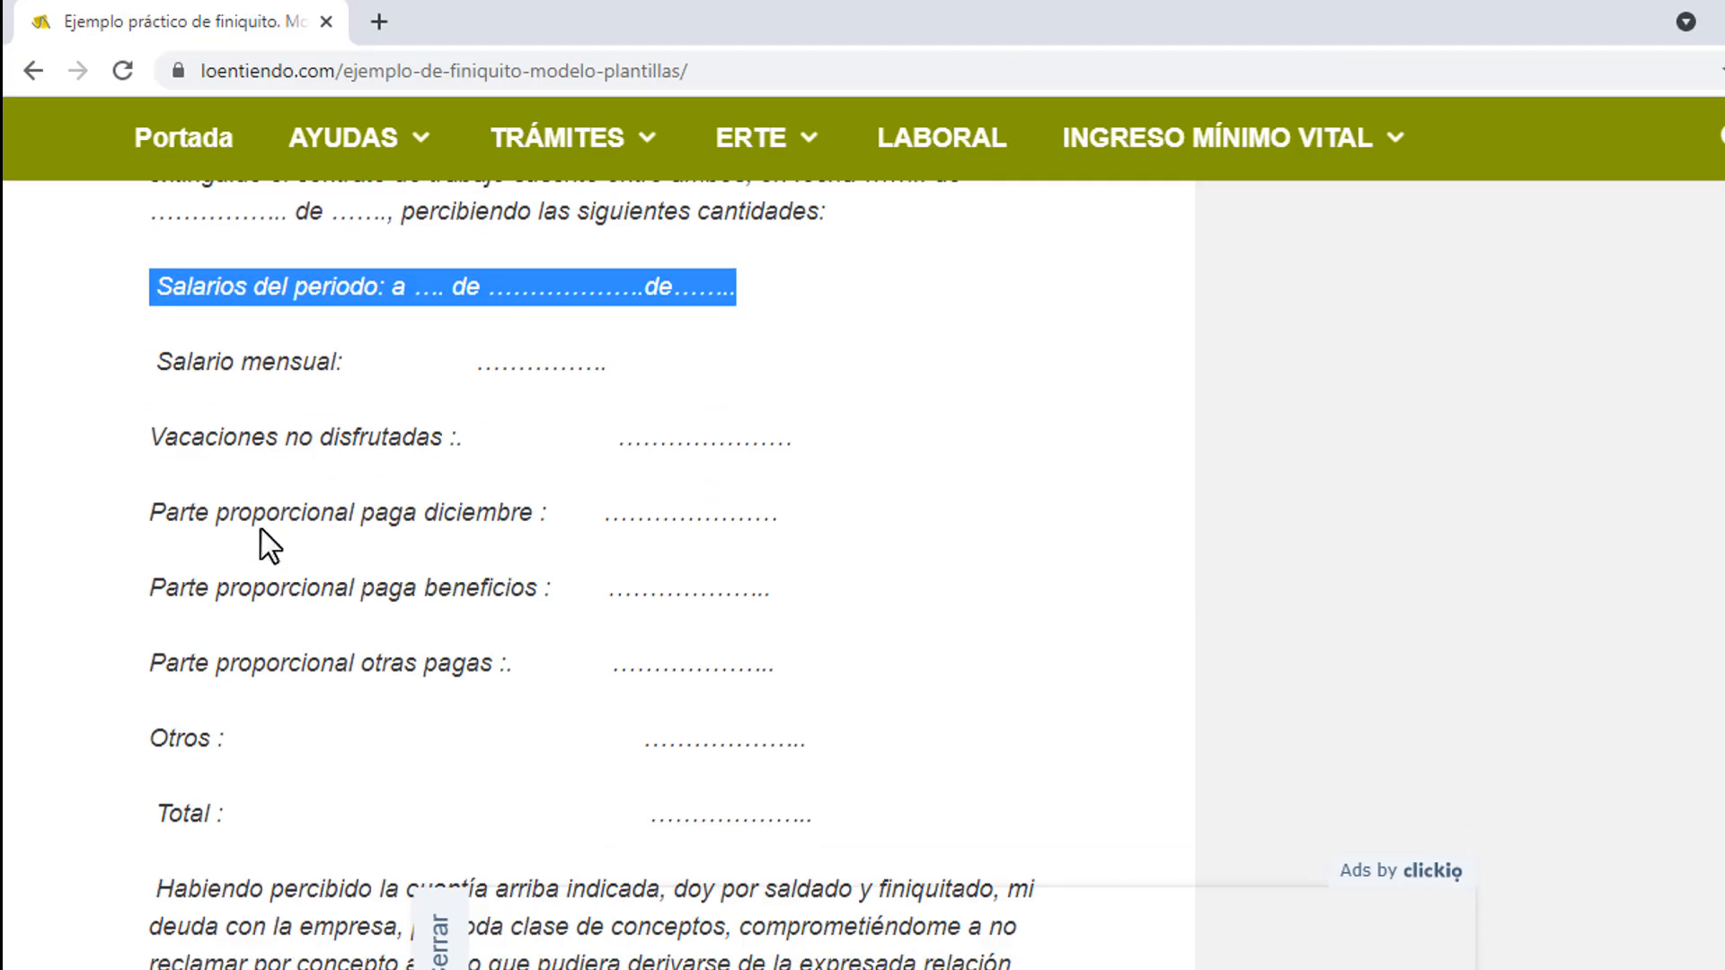
key(alt+Tab)
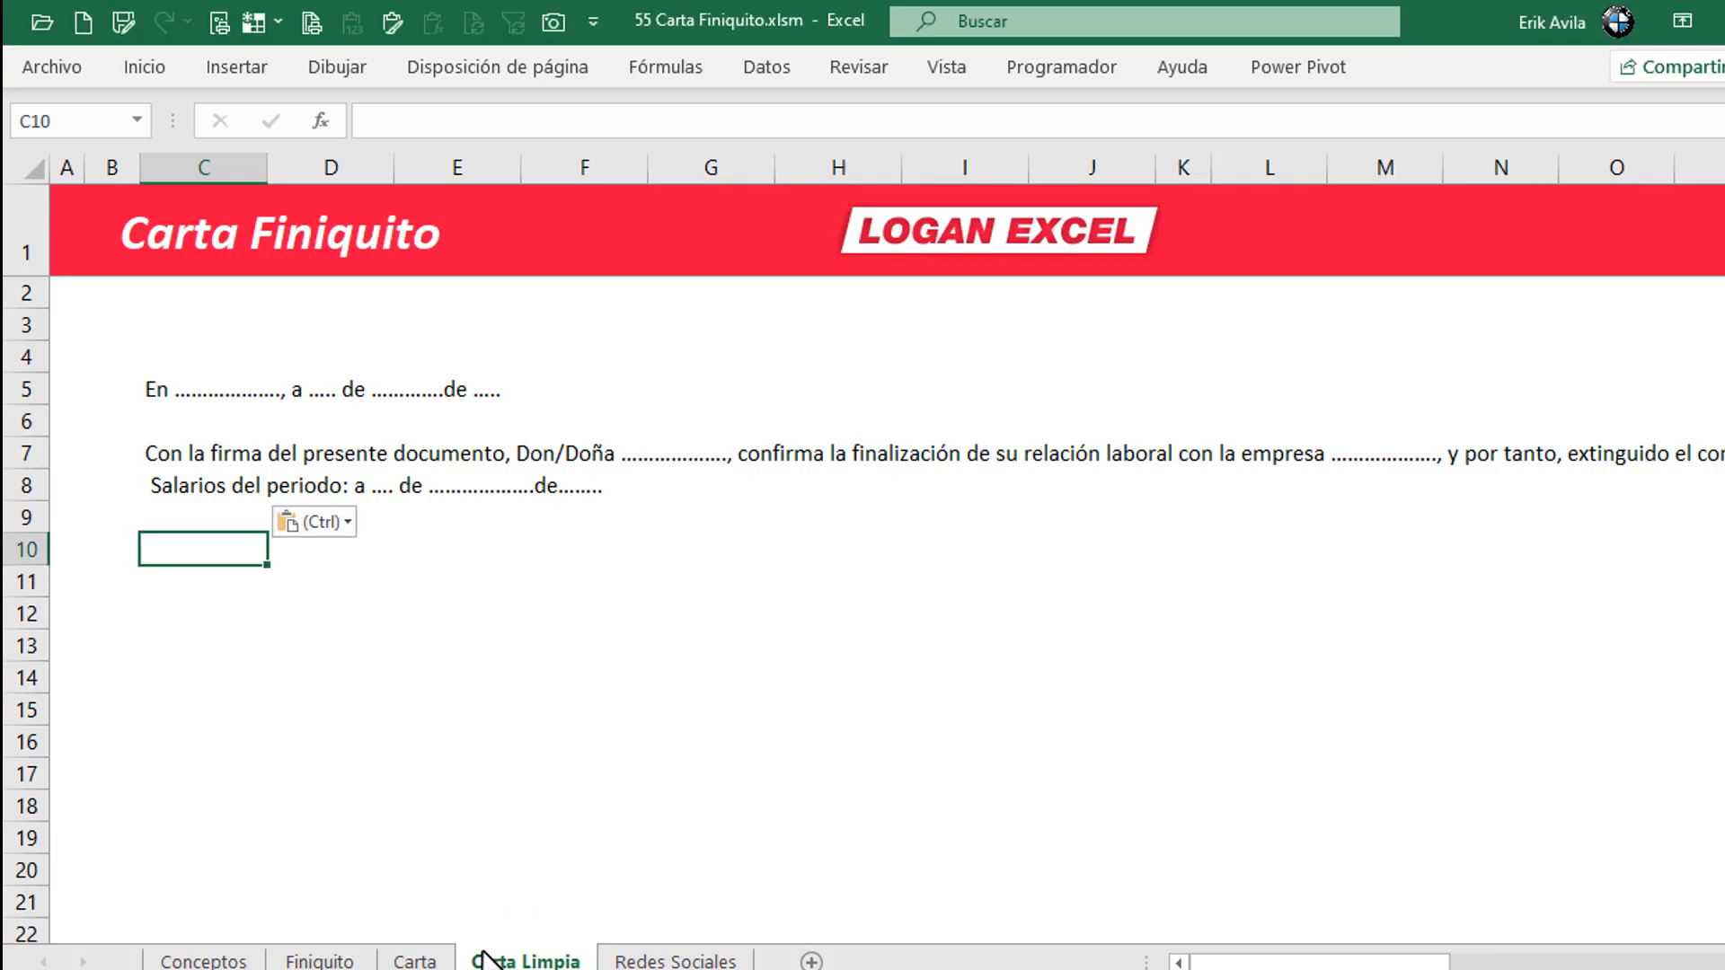
click(416, 960)
scroll(270, 775, down, 2)
click(300, 716)
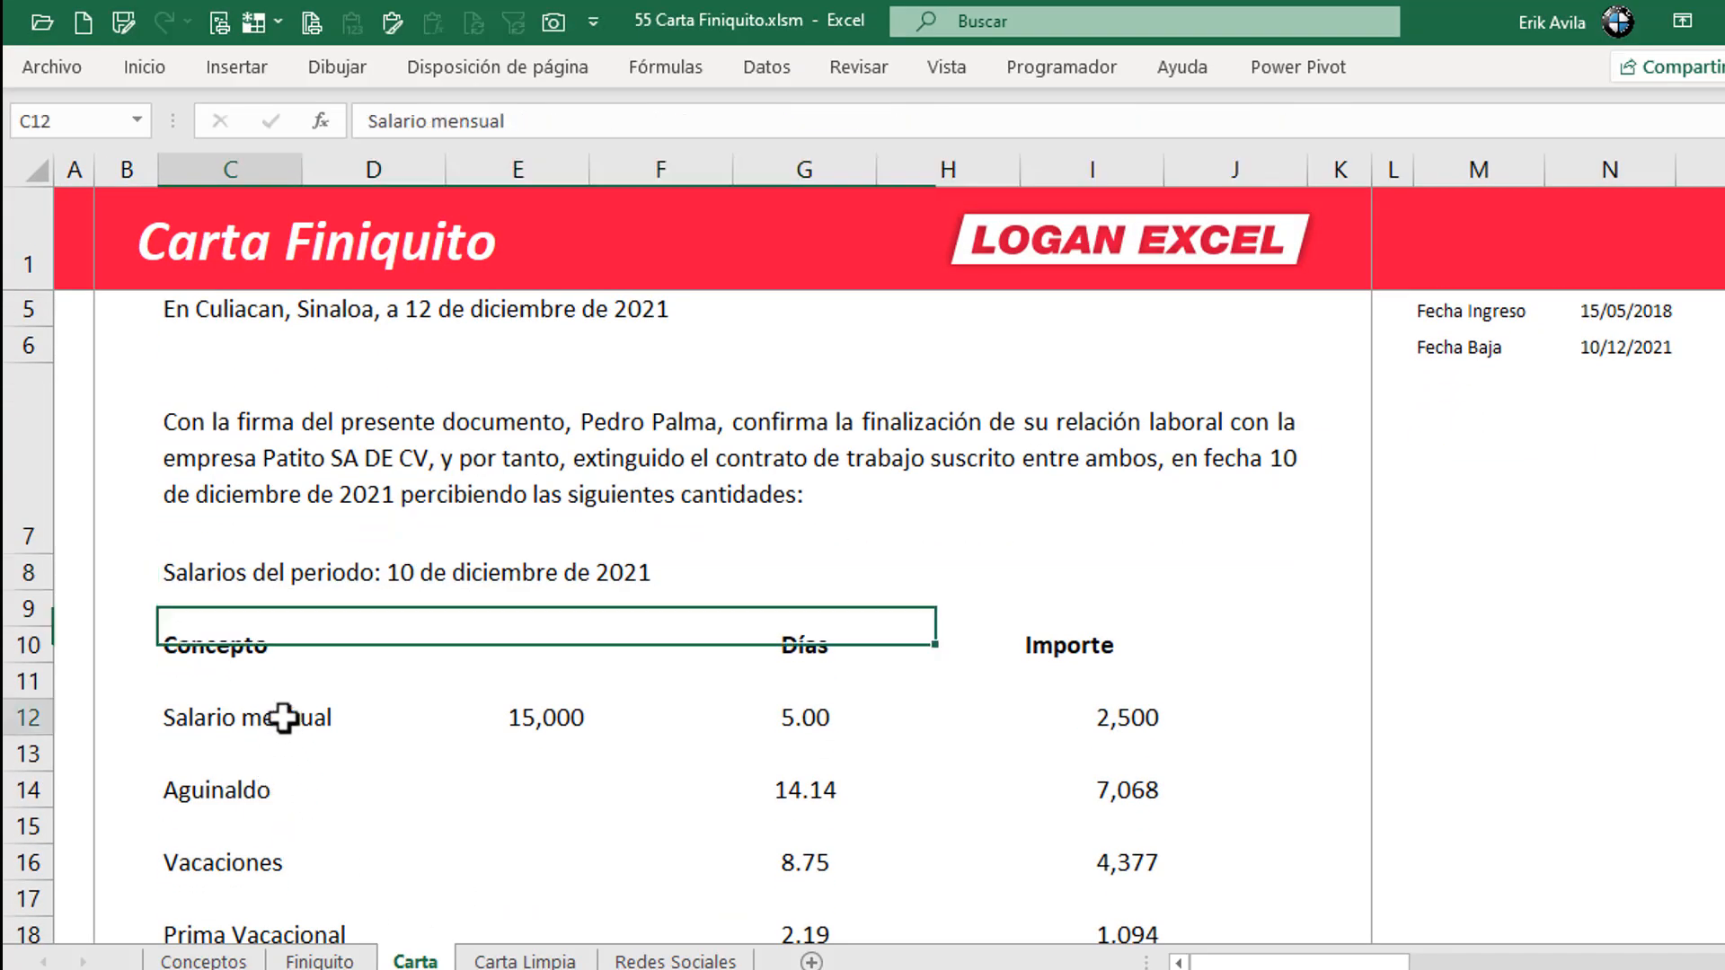
scroll(339, 790, down, 2)
scroll(333, 760, up, 1)
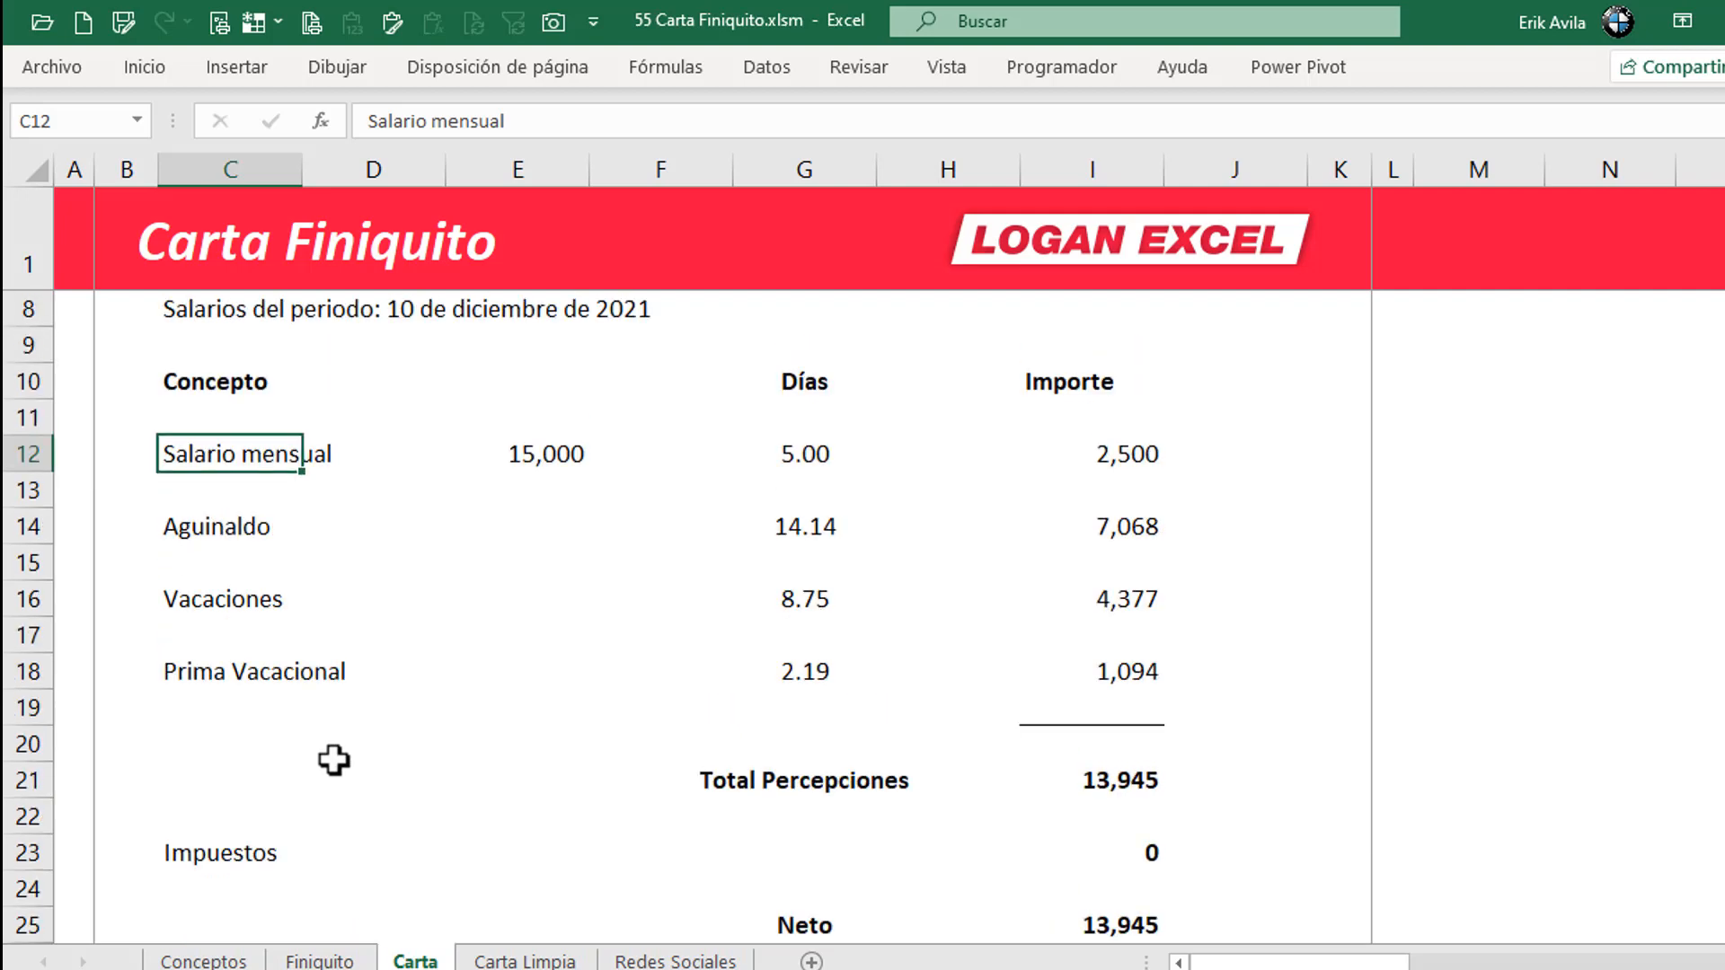
scroll(334, 760, up, 1)
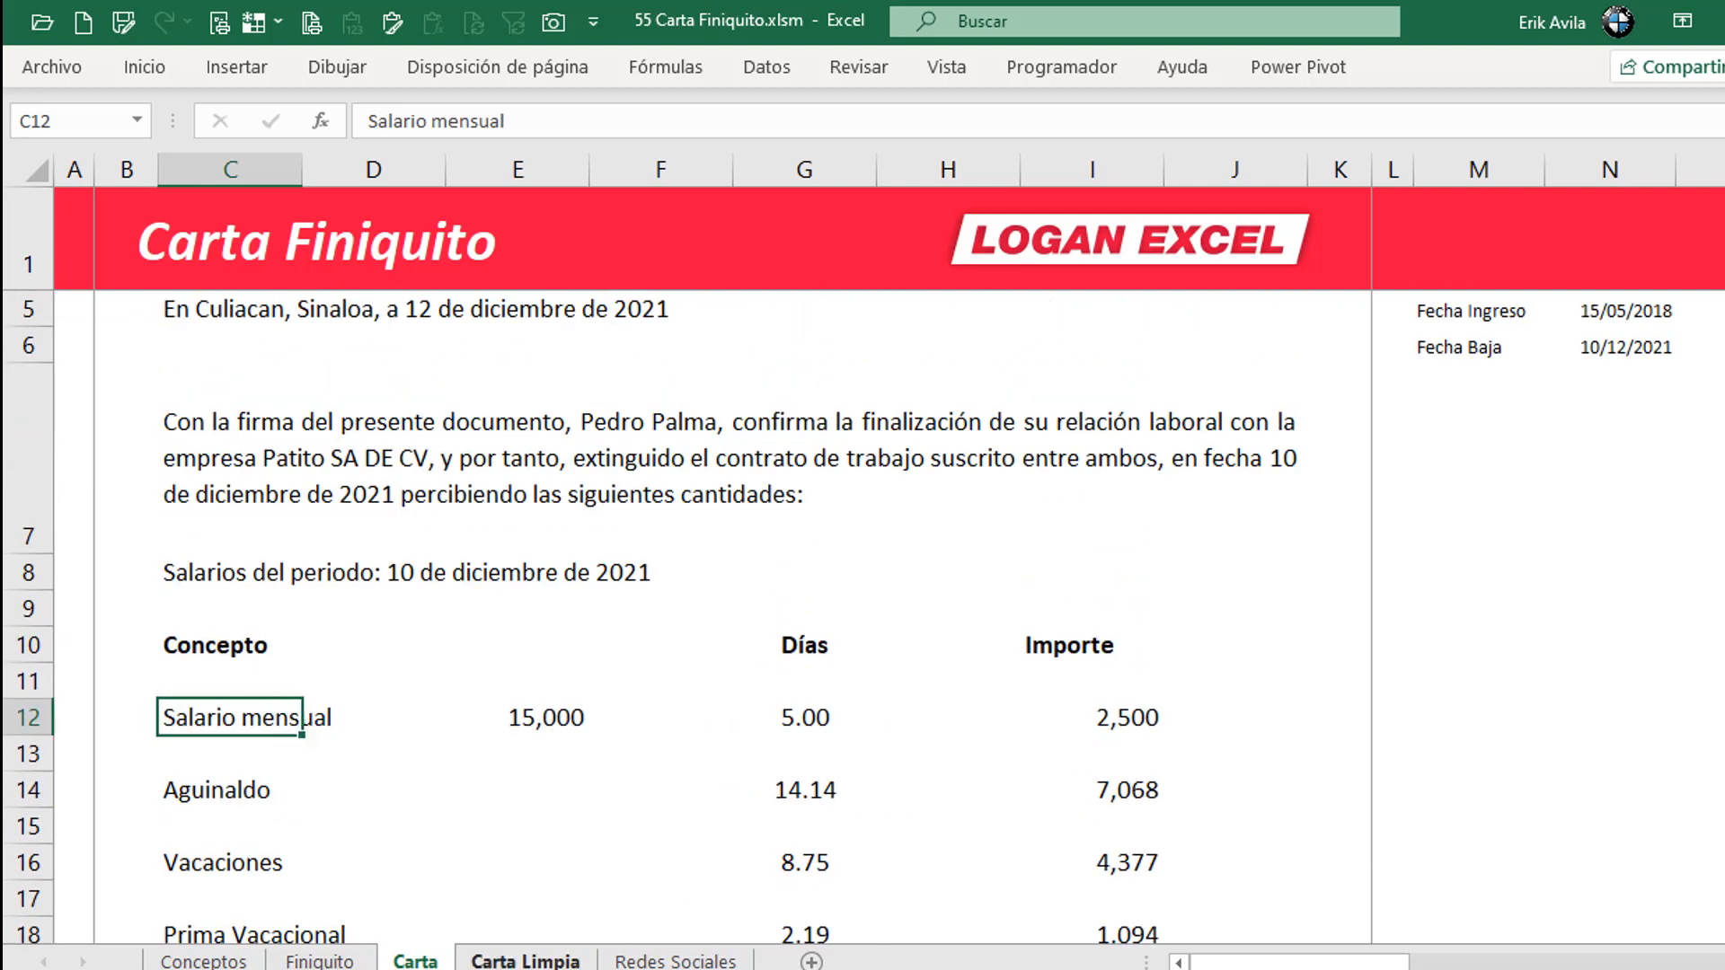
click(525, 959)
- Copy the model's amounts list, from "Salario mensual" to "Total", from Chrome into Carta Limpia starting at C11 without its source formatting
key(alt+Tab)
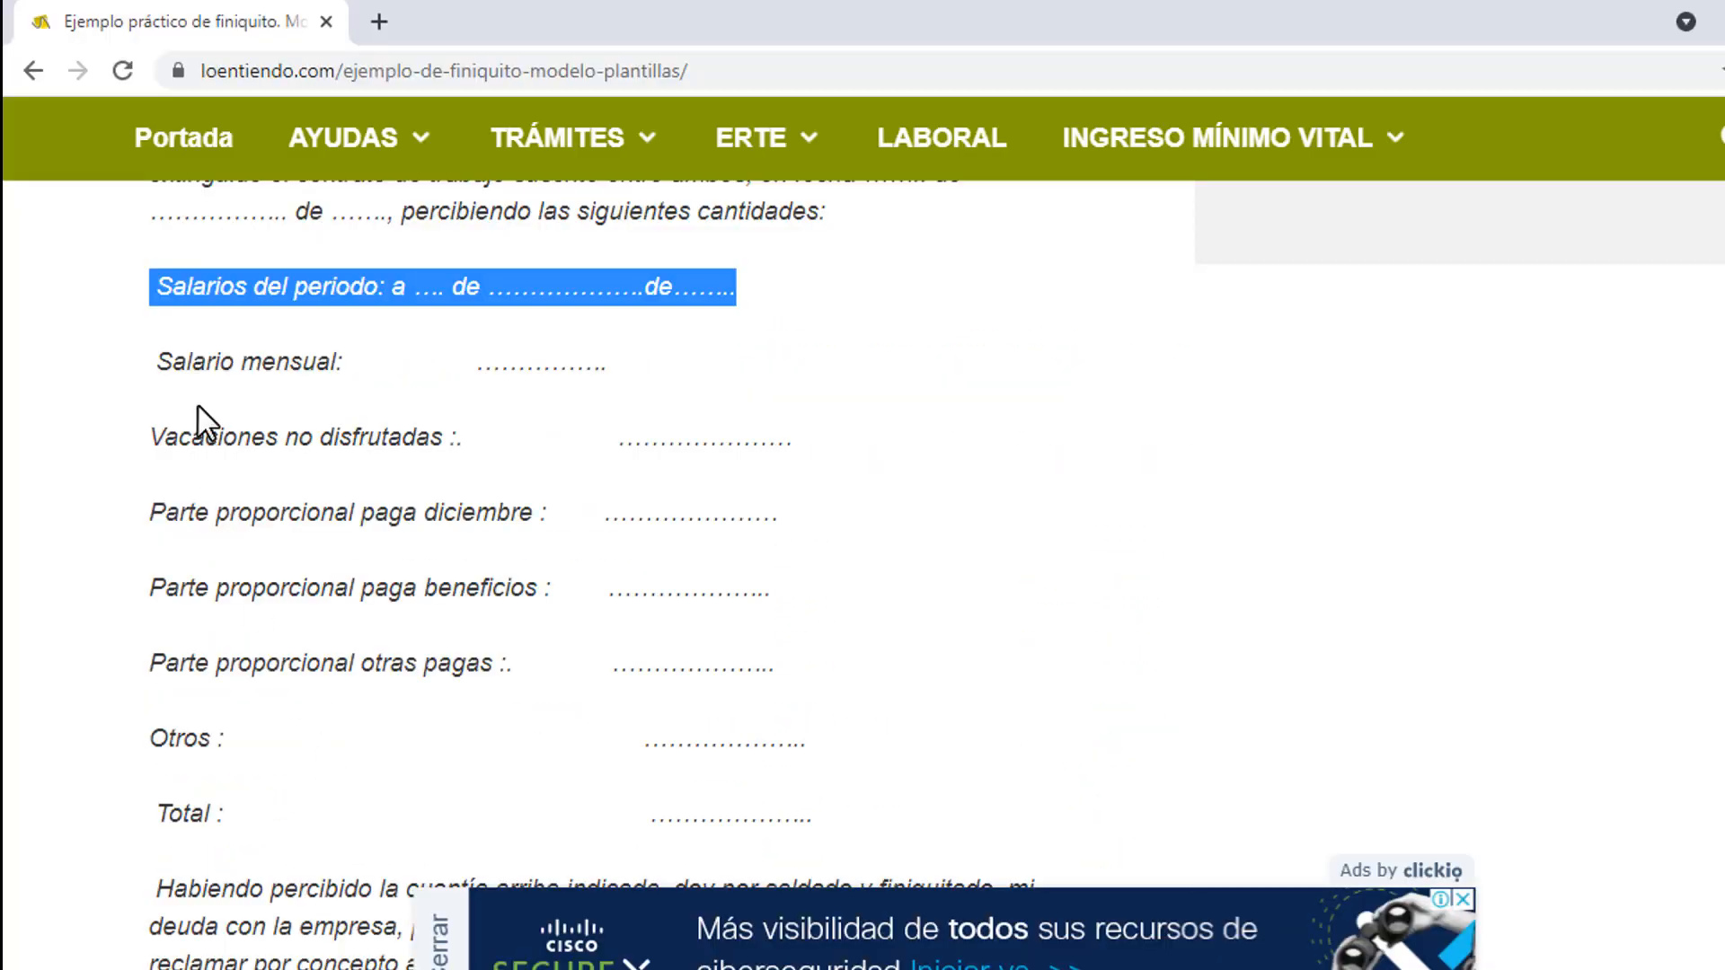
click(176, 369)
drag(165, 355, 813, 816)
key(alt+Tab)
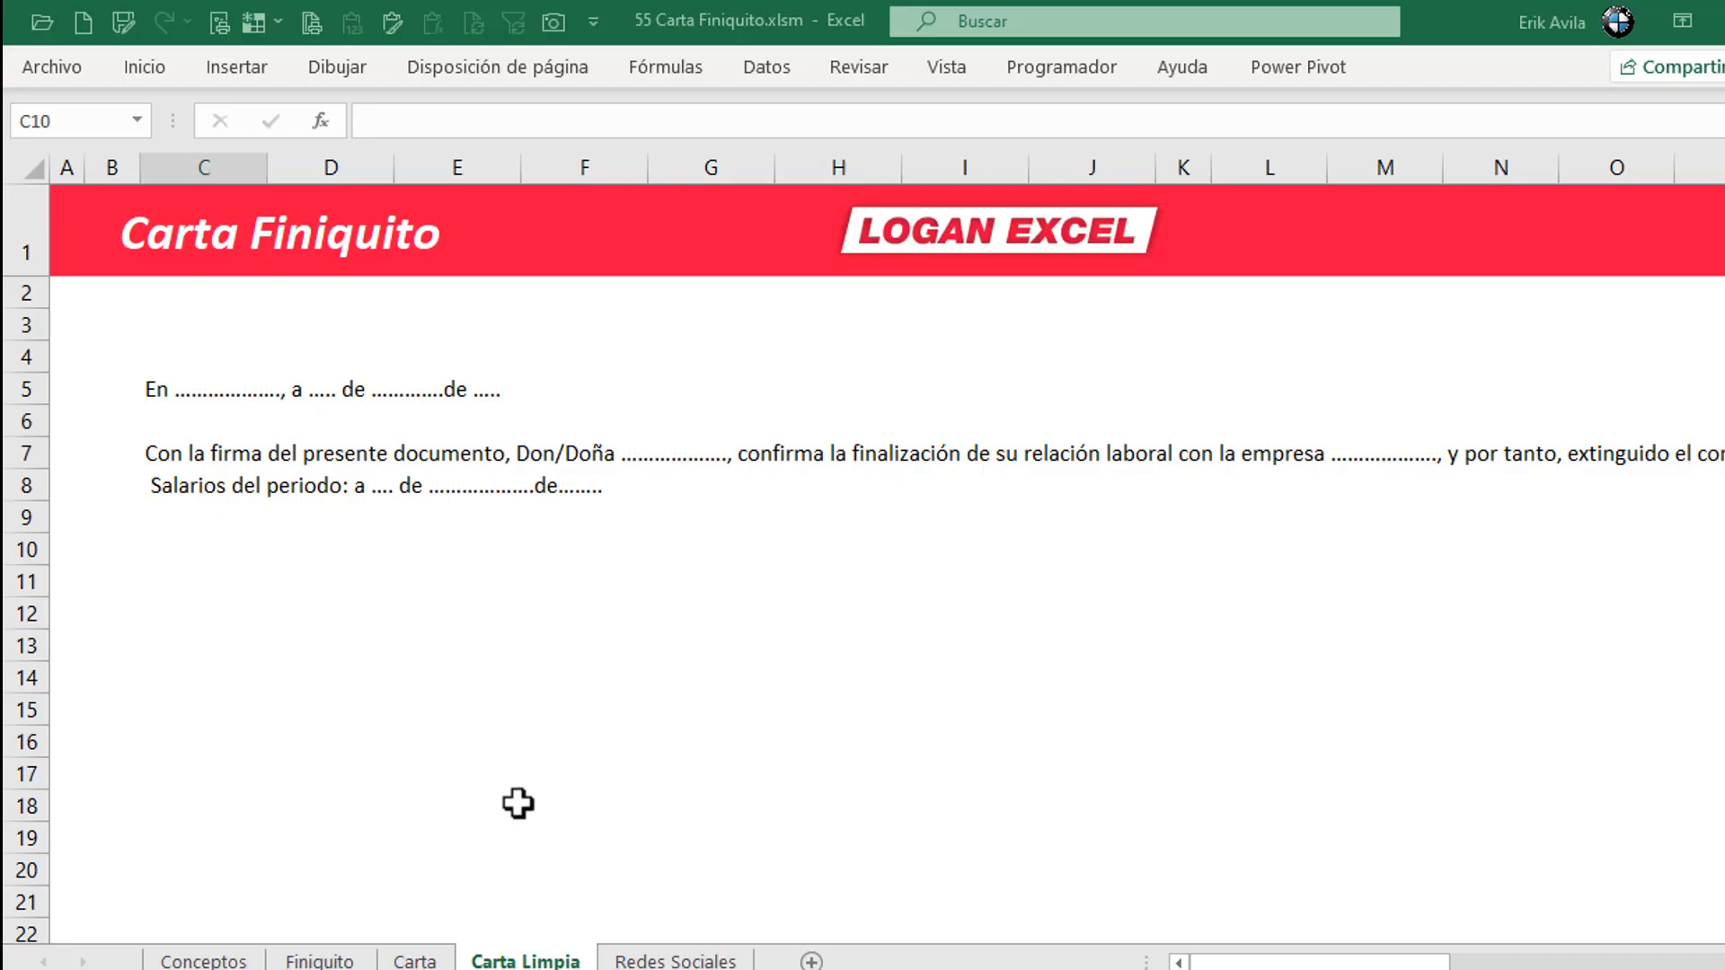
right_click(196, 590)
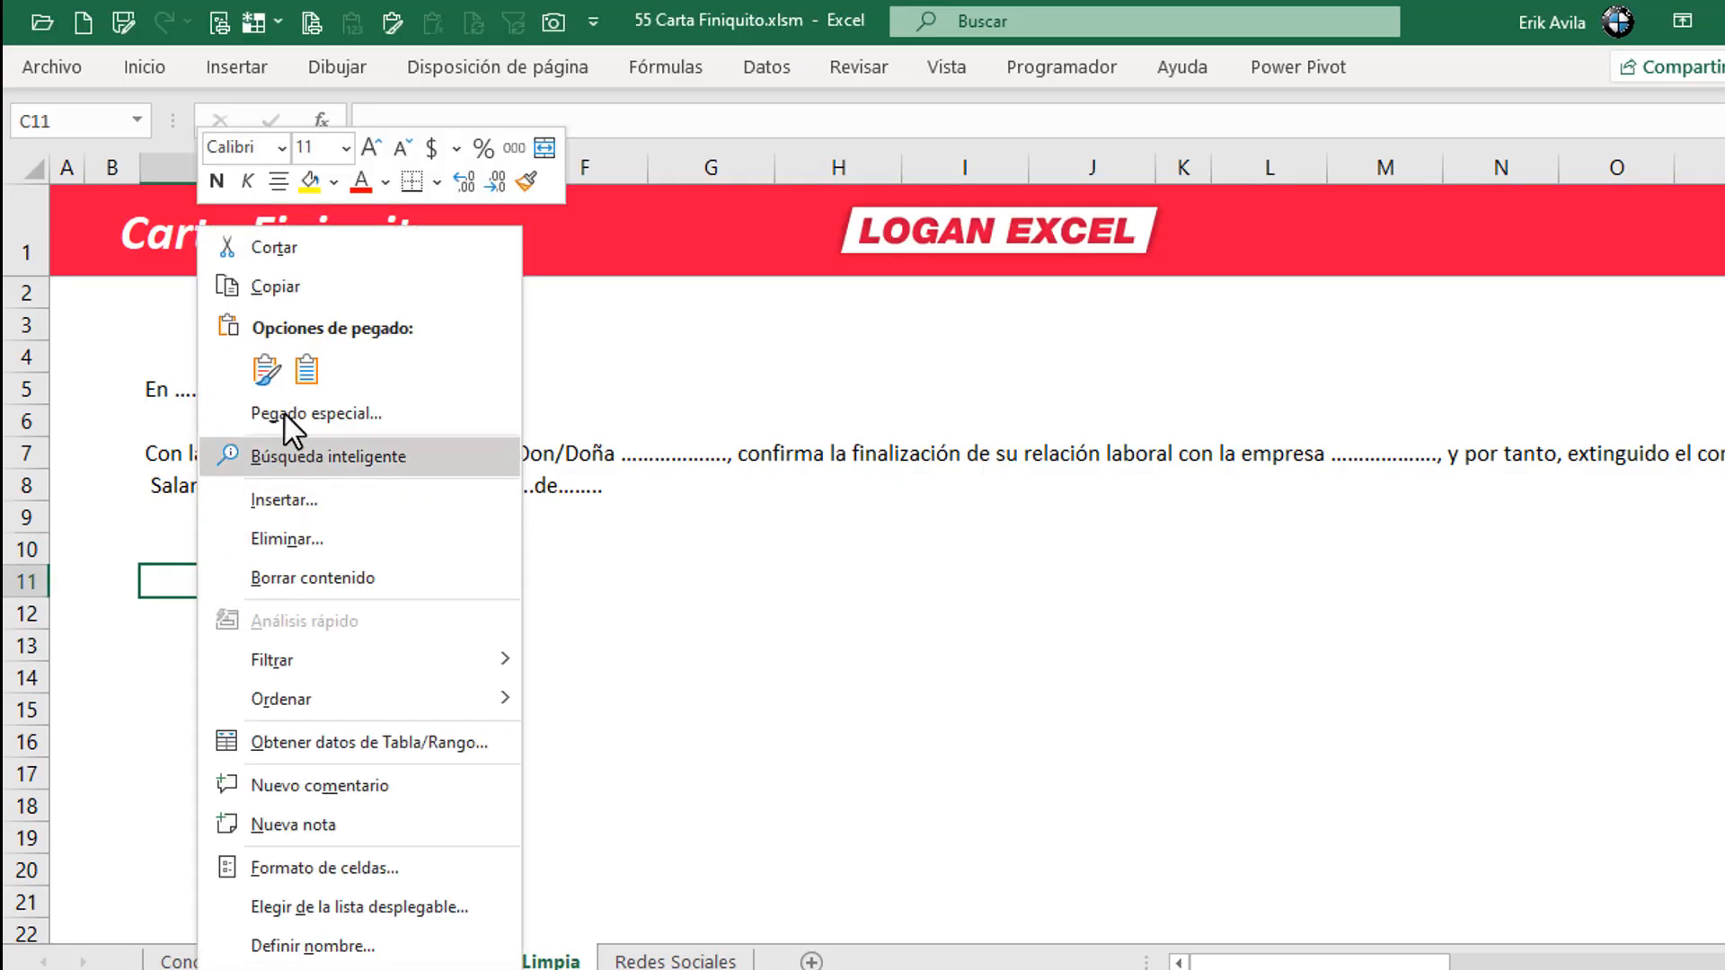
click(306, 369)
scroll(349, 697, down, 2)
scroll(348, 701, down, 1)
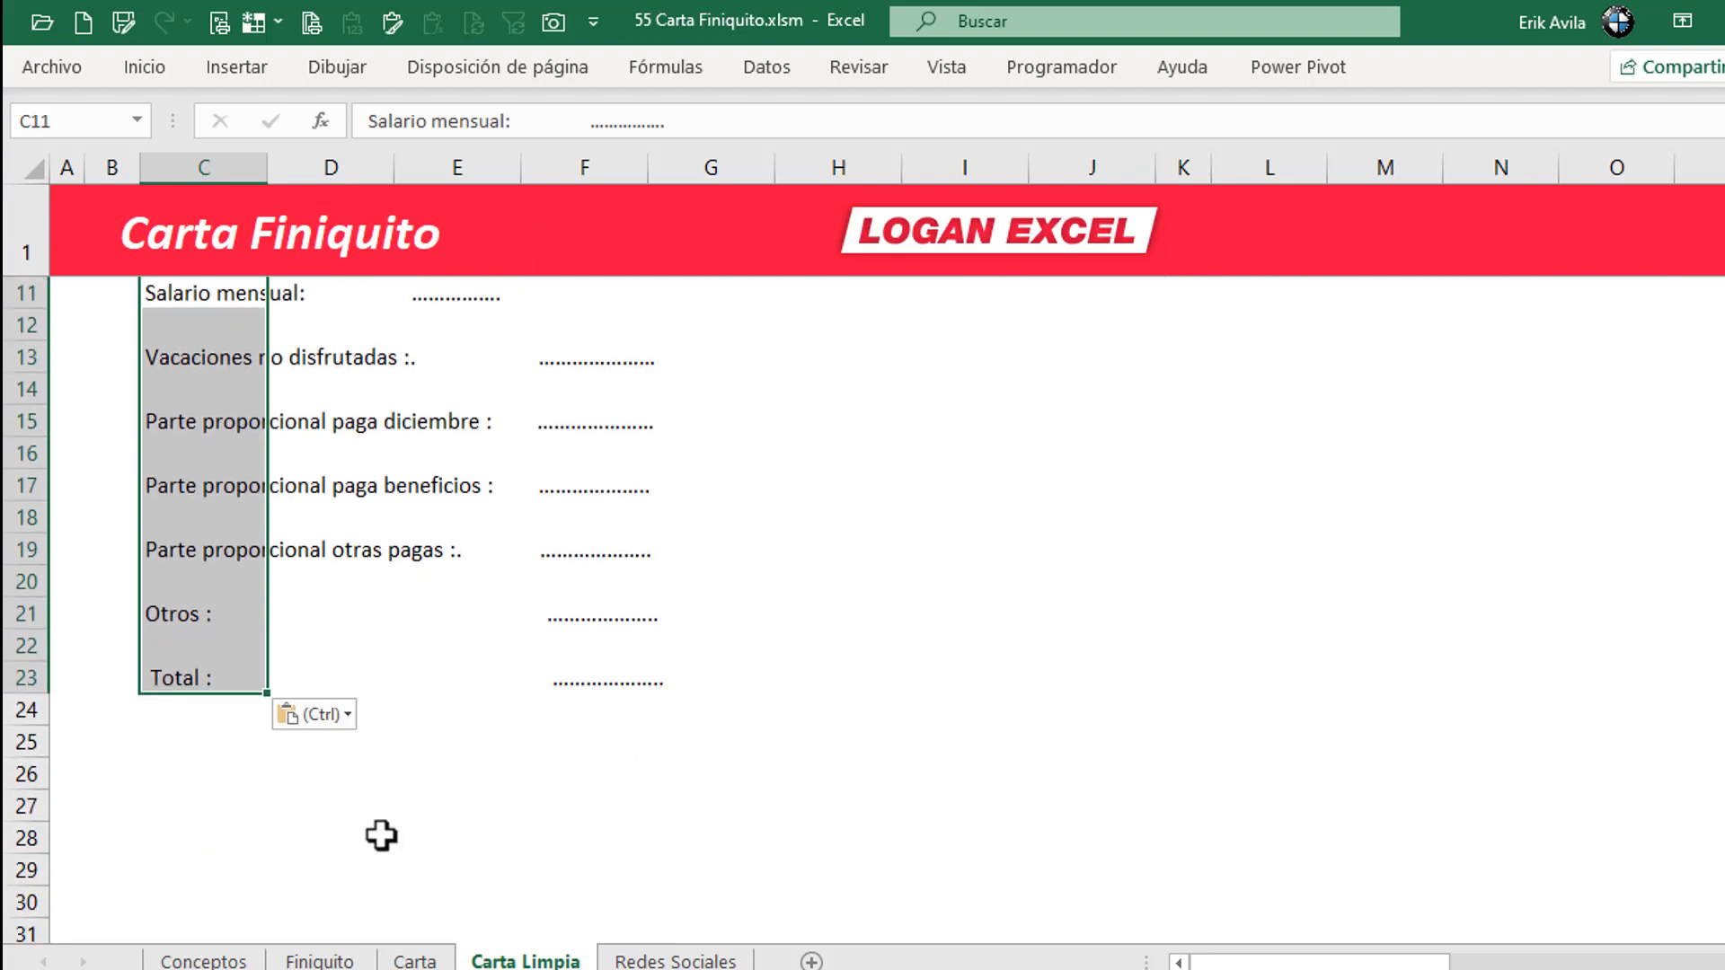
- Copy the model's closing paragraph "Habiendo percibido la cuantía arriba indicada" in Chrome and return to the Carta Limpia sheet
key(alt+Tab)
scroll(334, 726, down, 3)
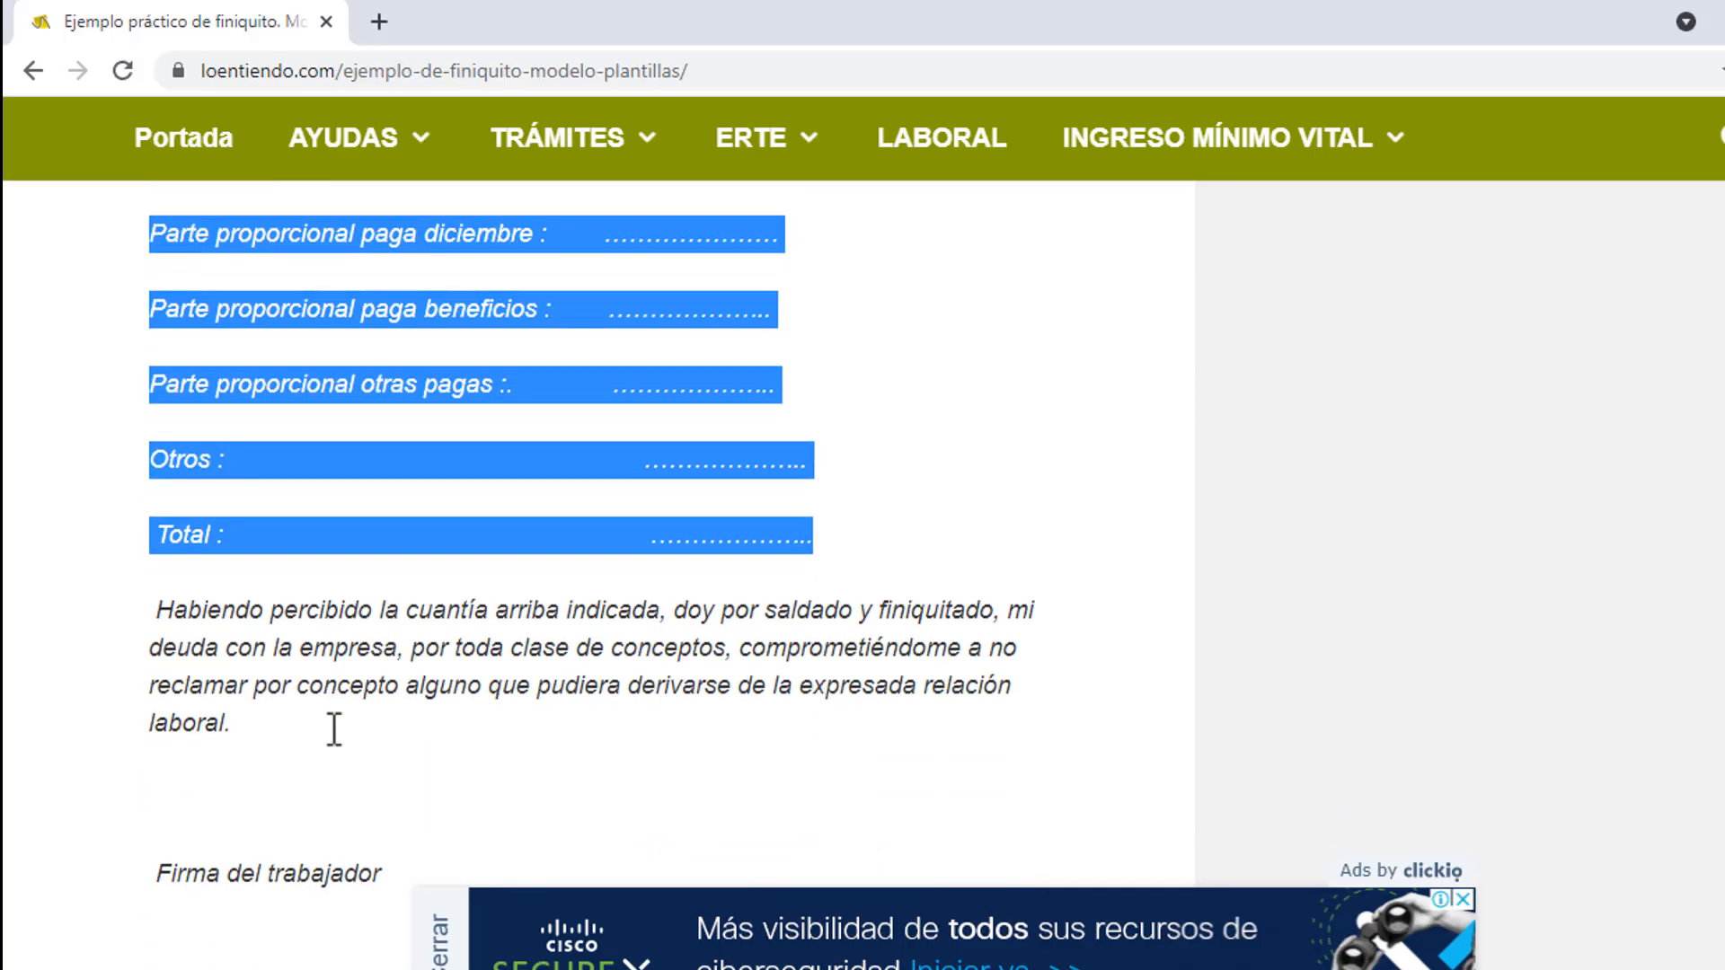
drag(166, 596, 348, 731)
key(alt+Tab)
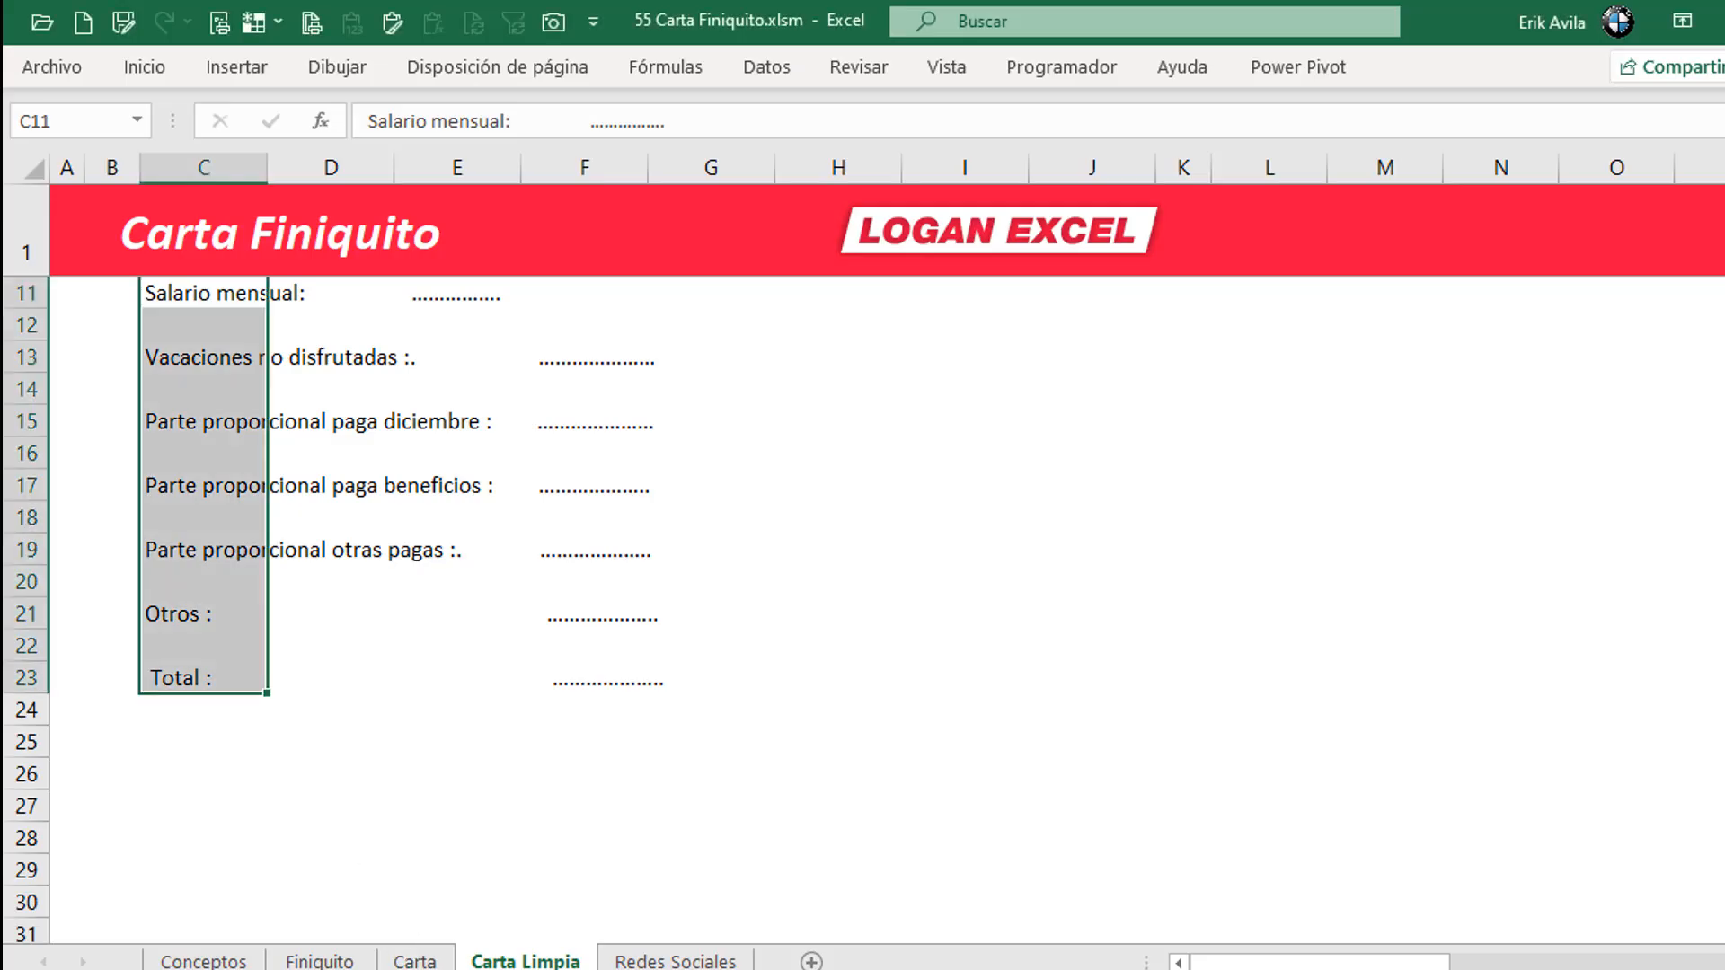
scroll(246, 769, down, 1)
click(224, 679)
- Check the closing paragraph's row on the Carta sheet and paste the copied text into C27 of Carta Limpia without source formatting
click(414, 959)
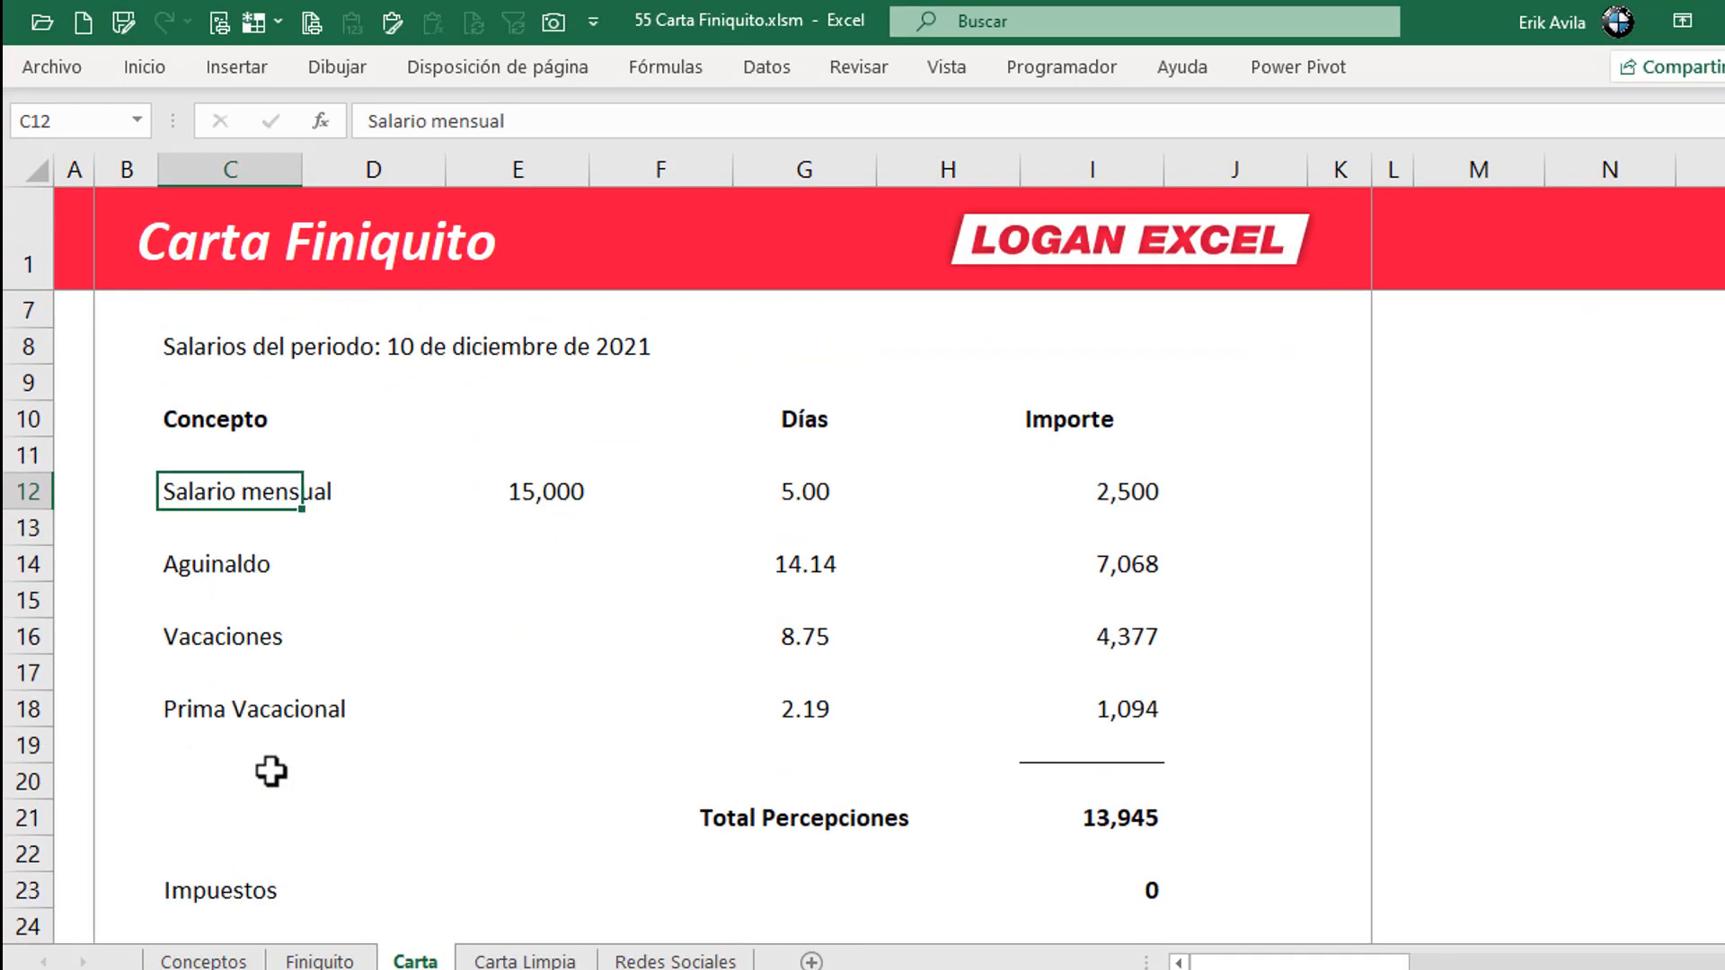
scroll(268, 770, down, 1)
scroll(268, 770, down, 1)
click(251, 816)
scroll(250, 816, down, 1)
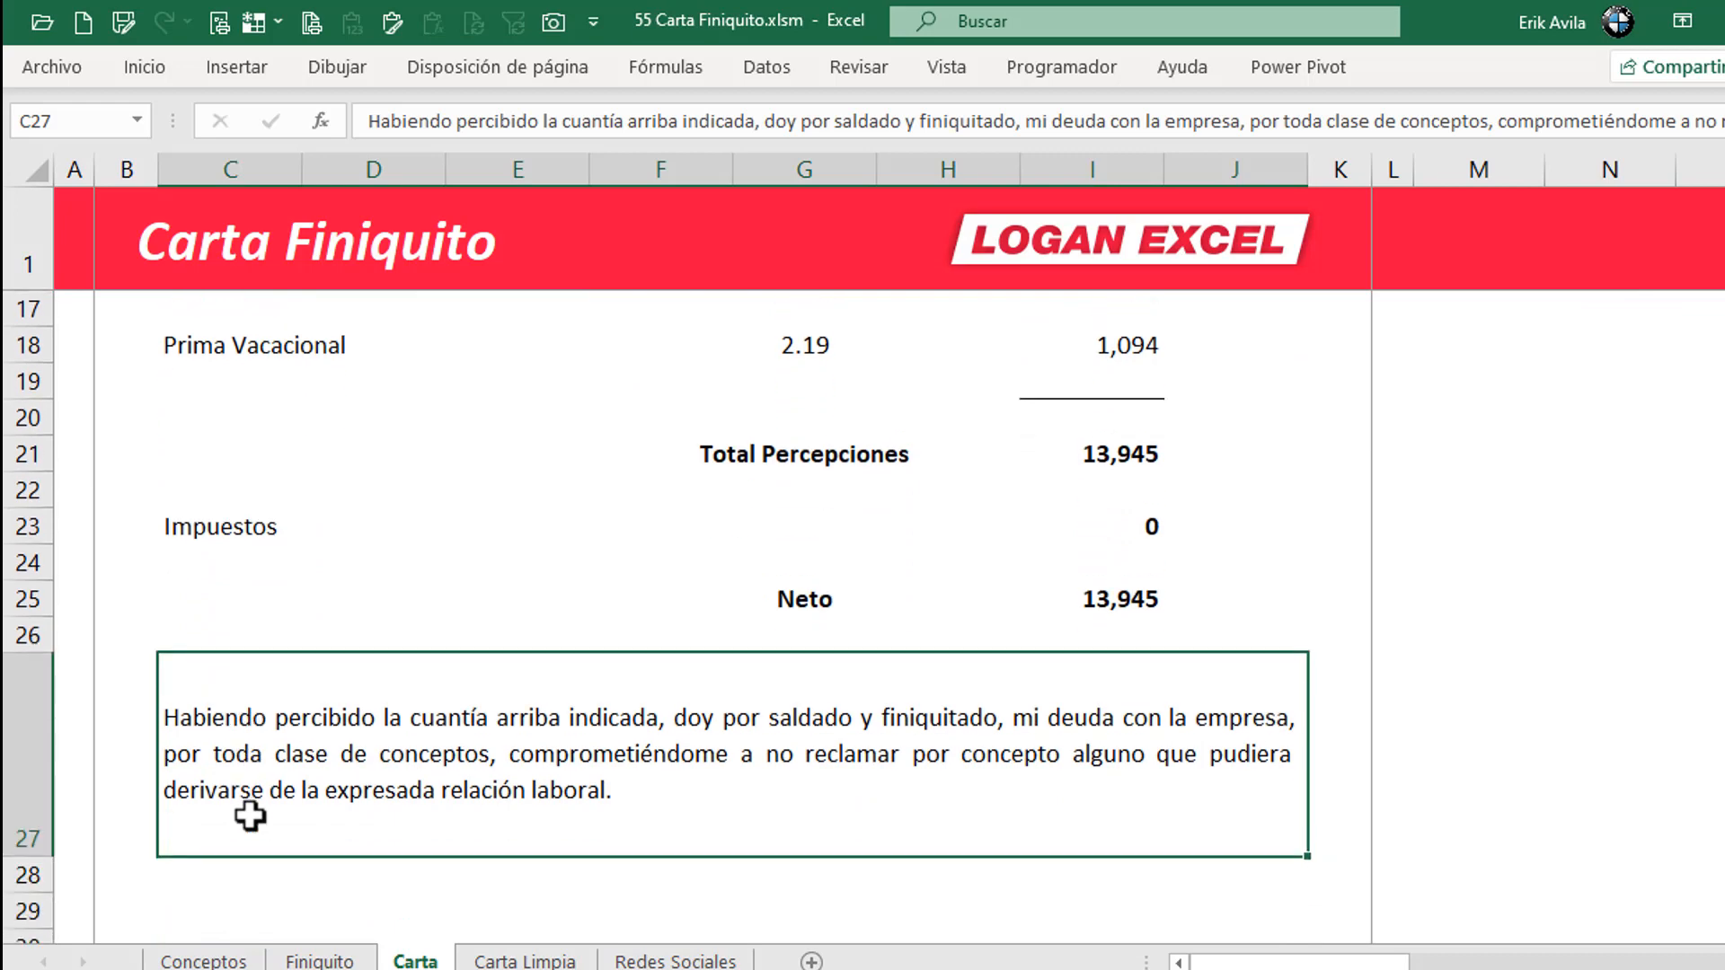
click(519, 958)
scroll(224, 785, down, 1)
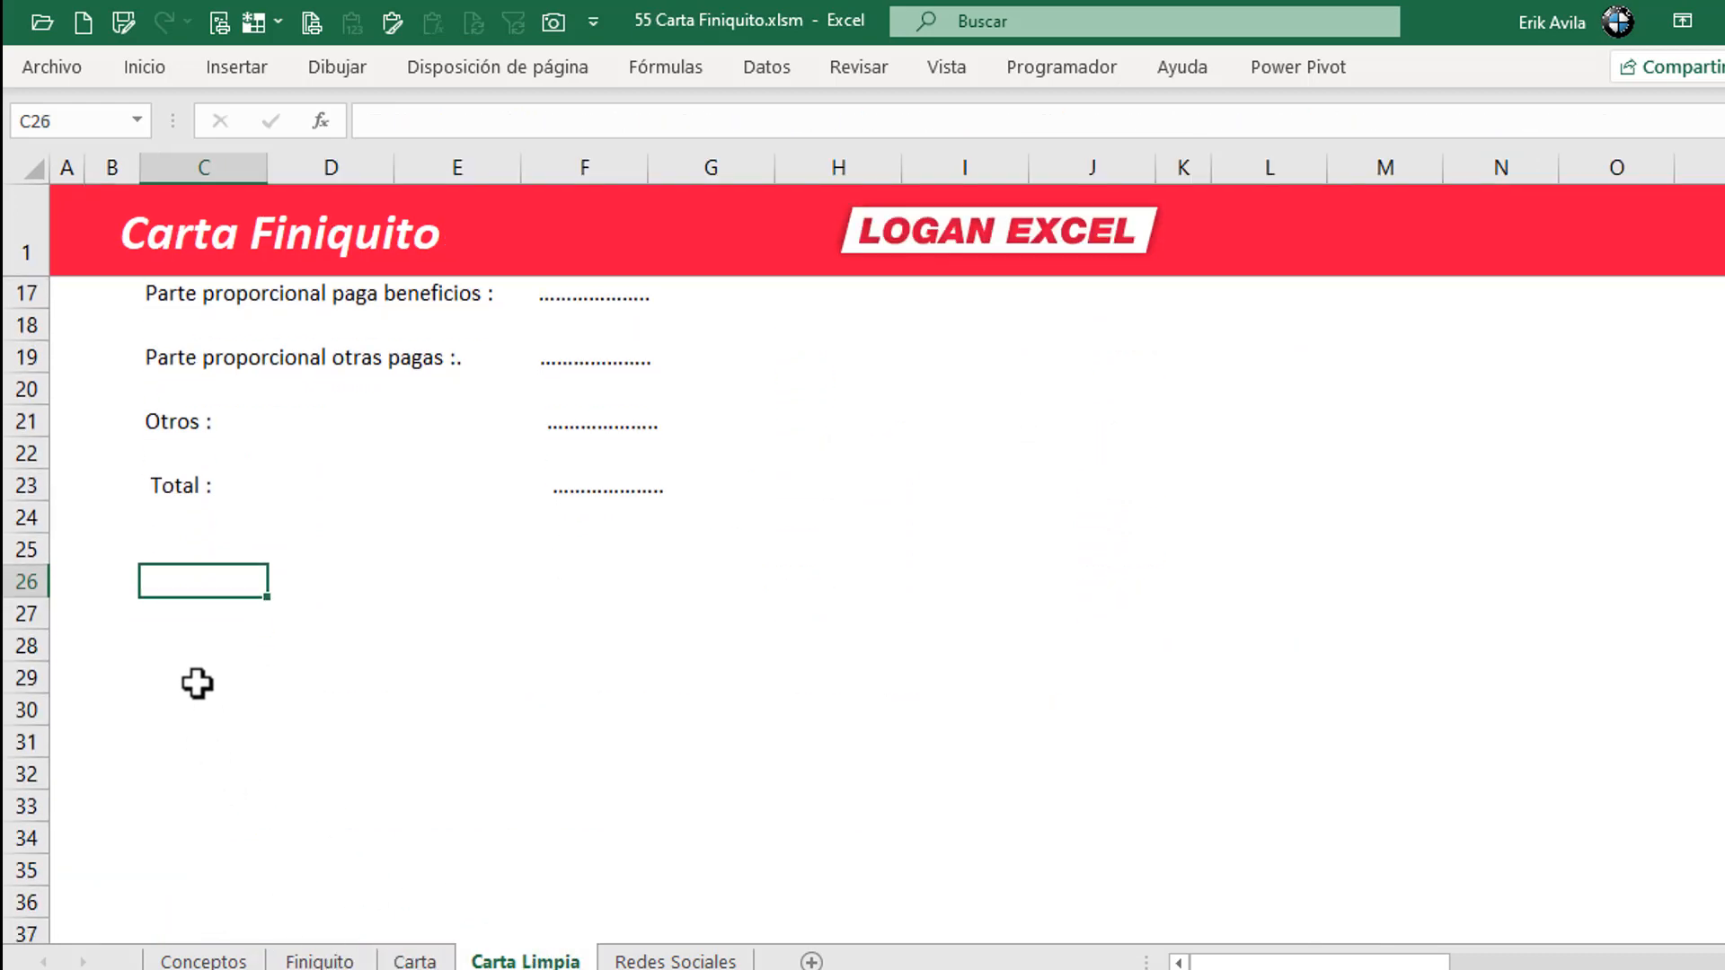
right_click(191, 618)
click(301, 369)
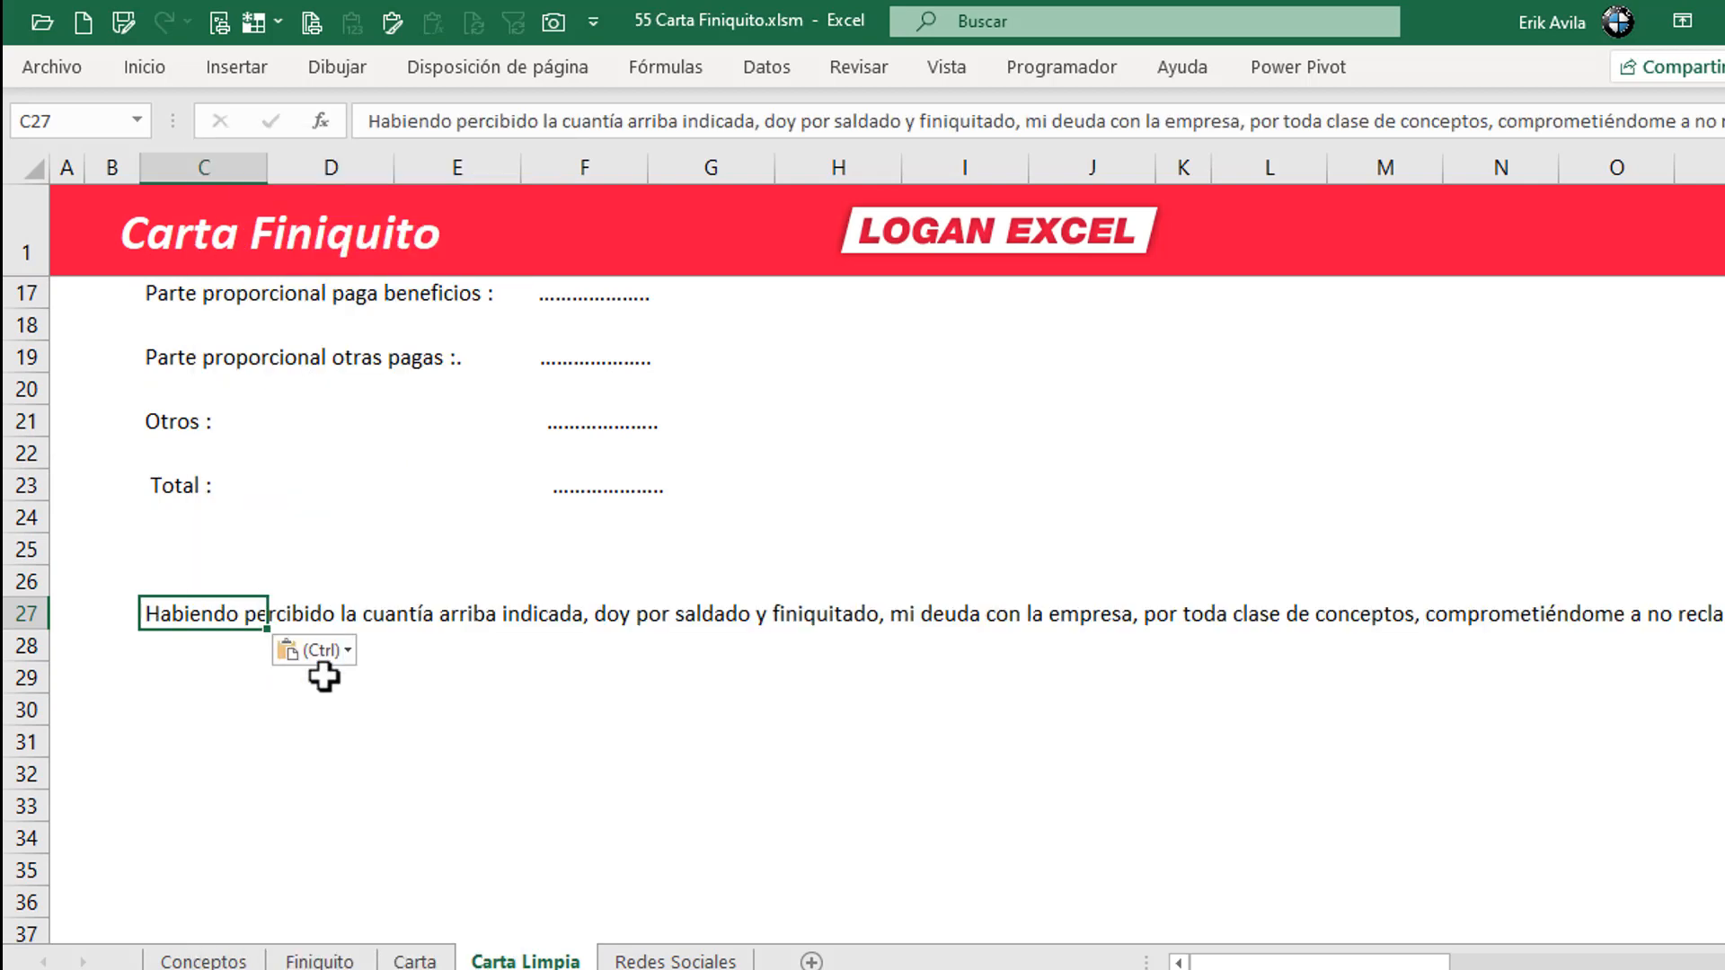
- Compare the model's signature lines in Chrome with the Atentamente, Trabajador and Patron block on the Carta sheet
key(alt+Tab)
scroll(439, 764, down, 3)
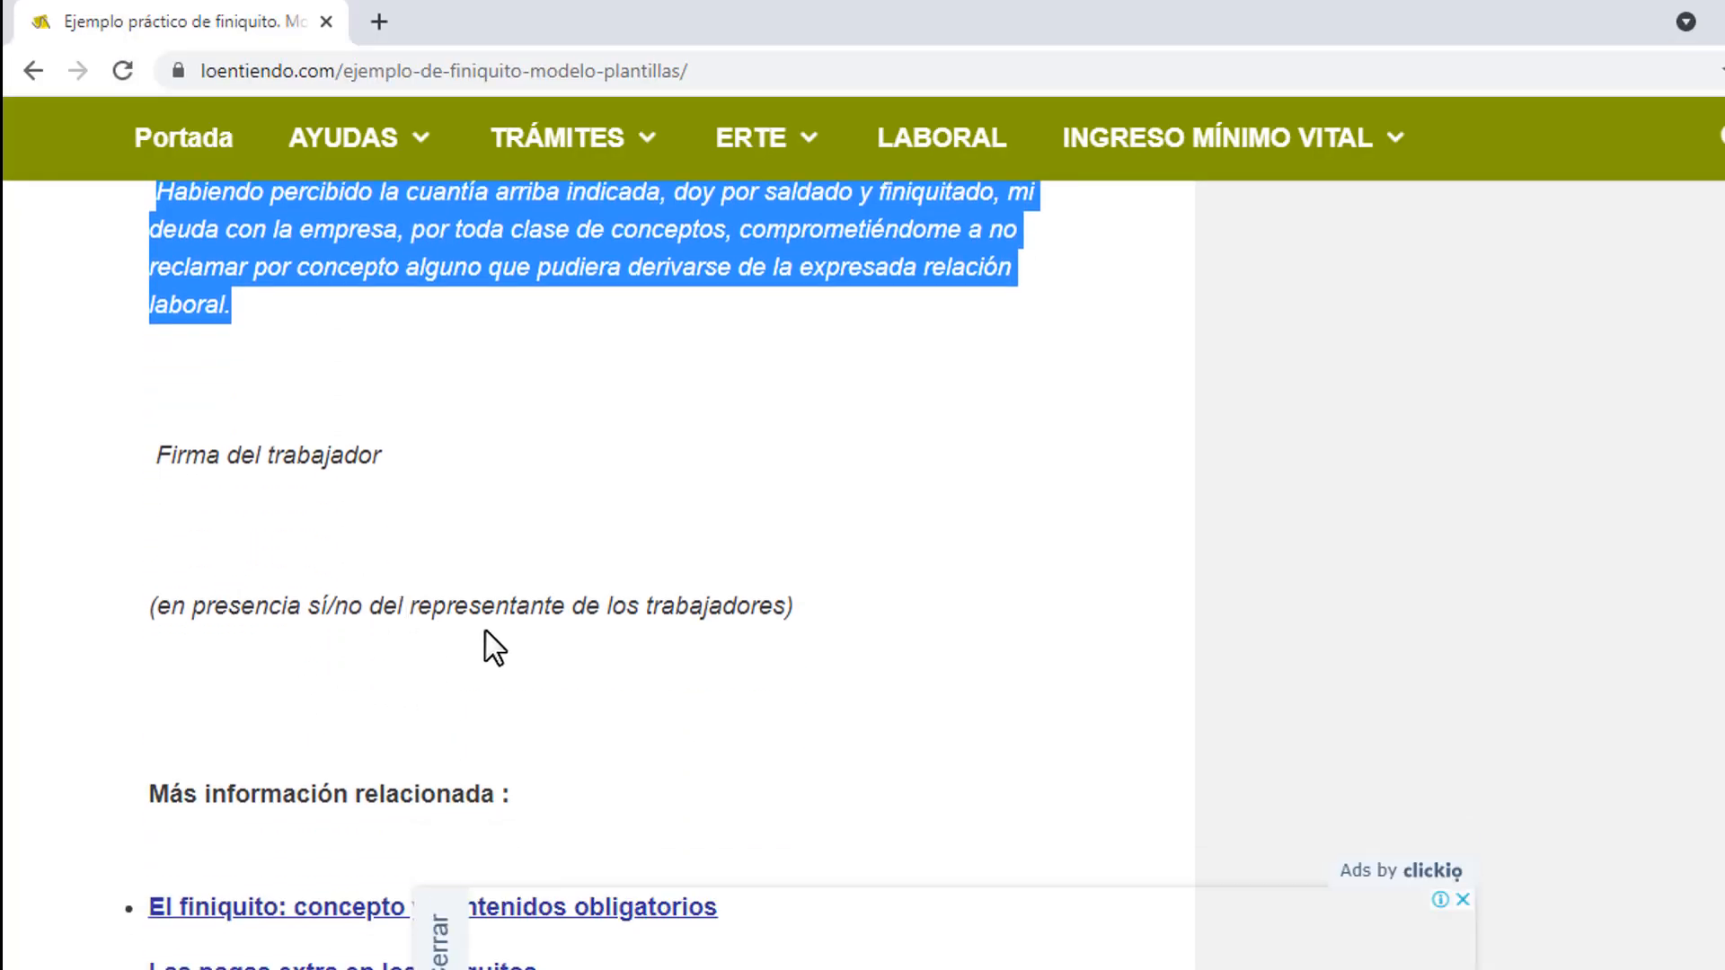
scroll(508, 643, down, 2)
key(alt+Tab)
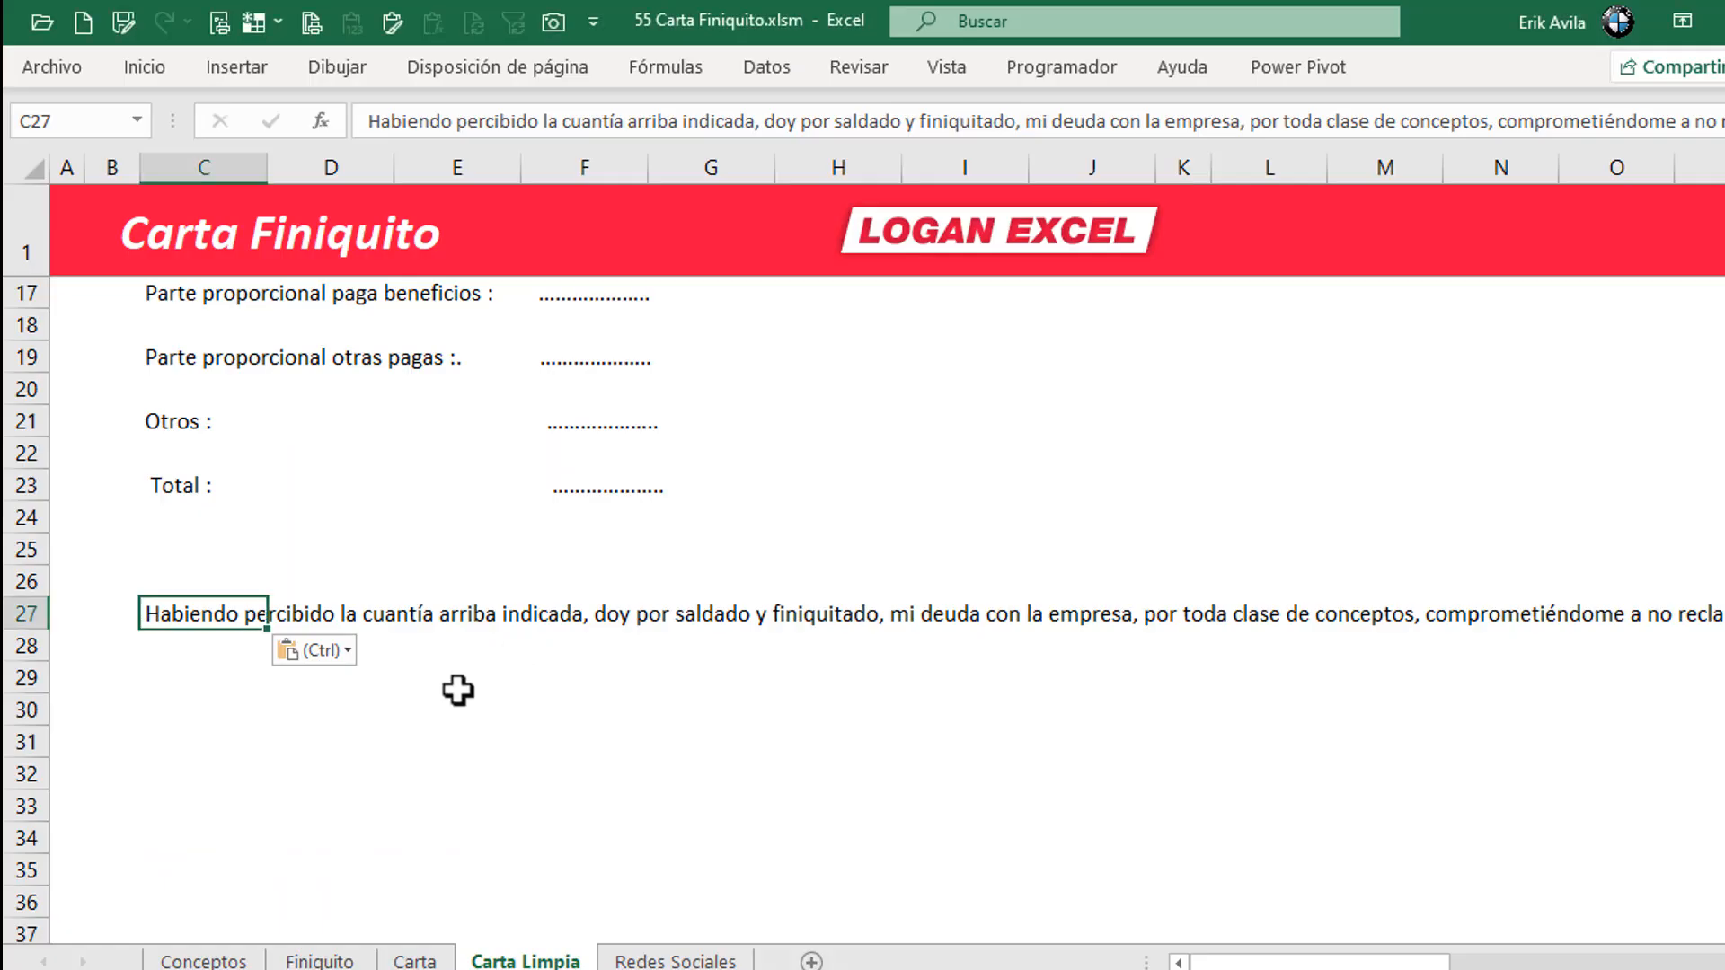
click(414, 959)
scroll(569, 605, down, 3)
scroll(597, 575, up, 2)
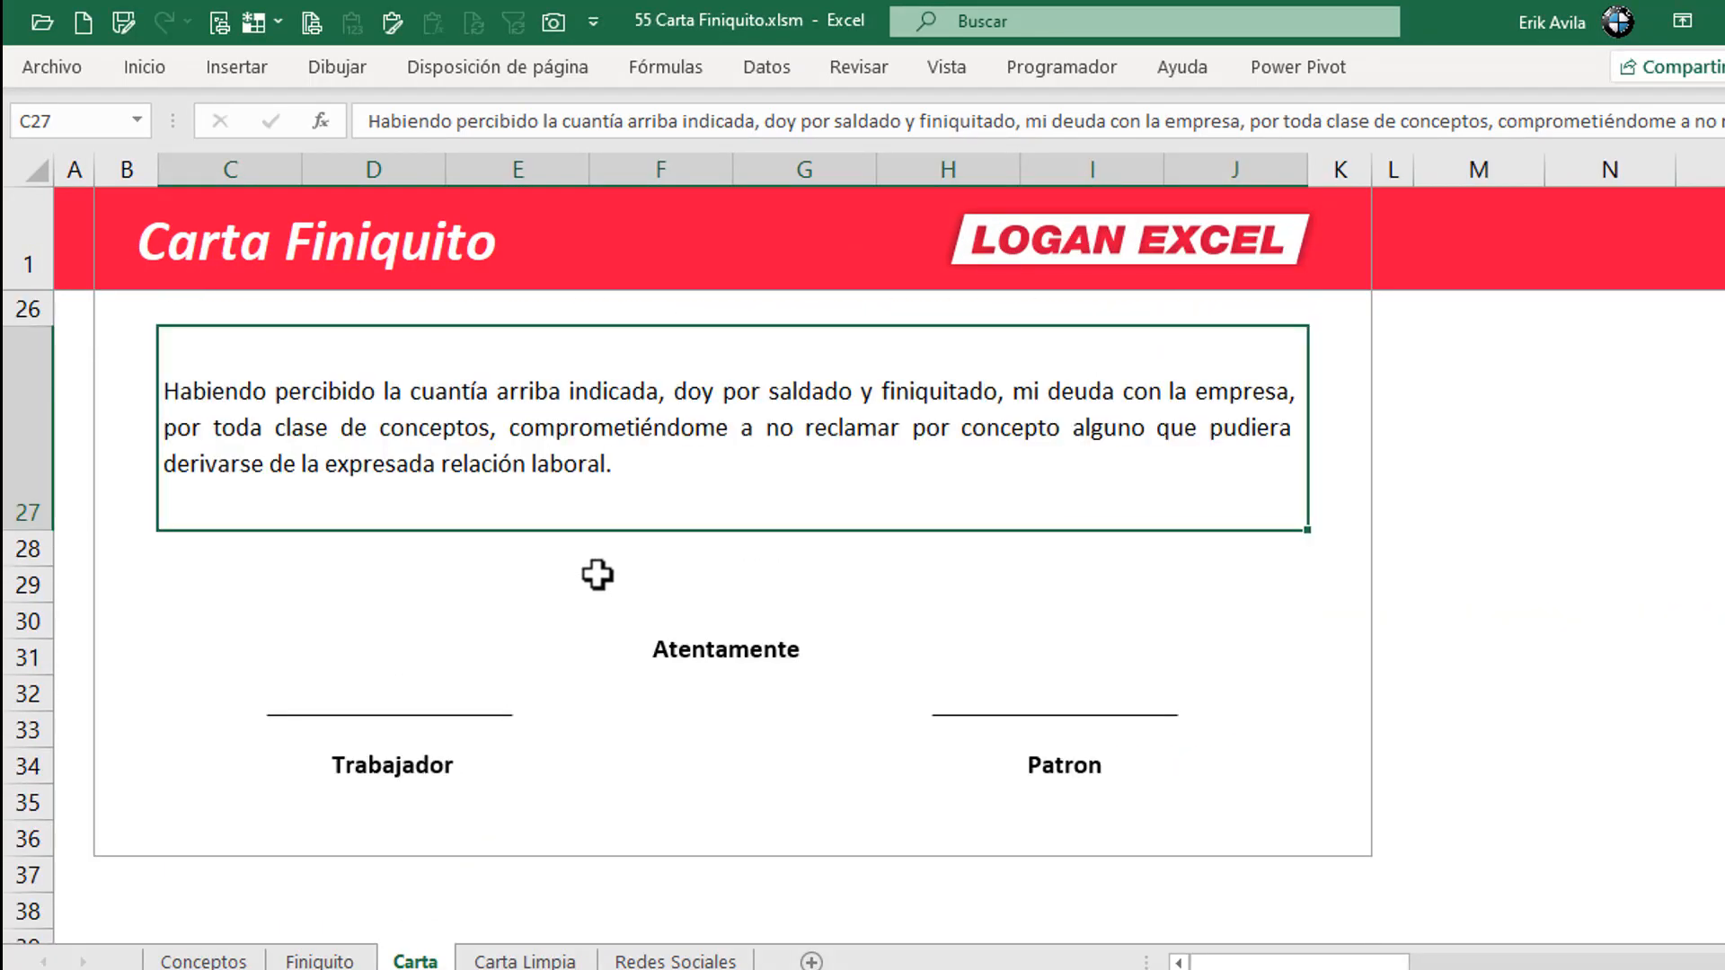
click(525, 959)
- Compare the date line and opening paragraph on Carta Limpia with their layout on the finished Carta sheet
scroll(501, 707, up, 2)
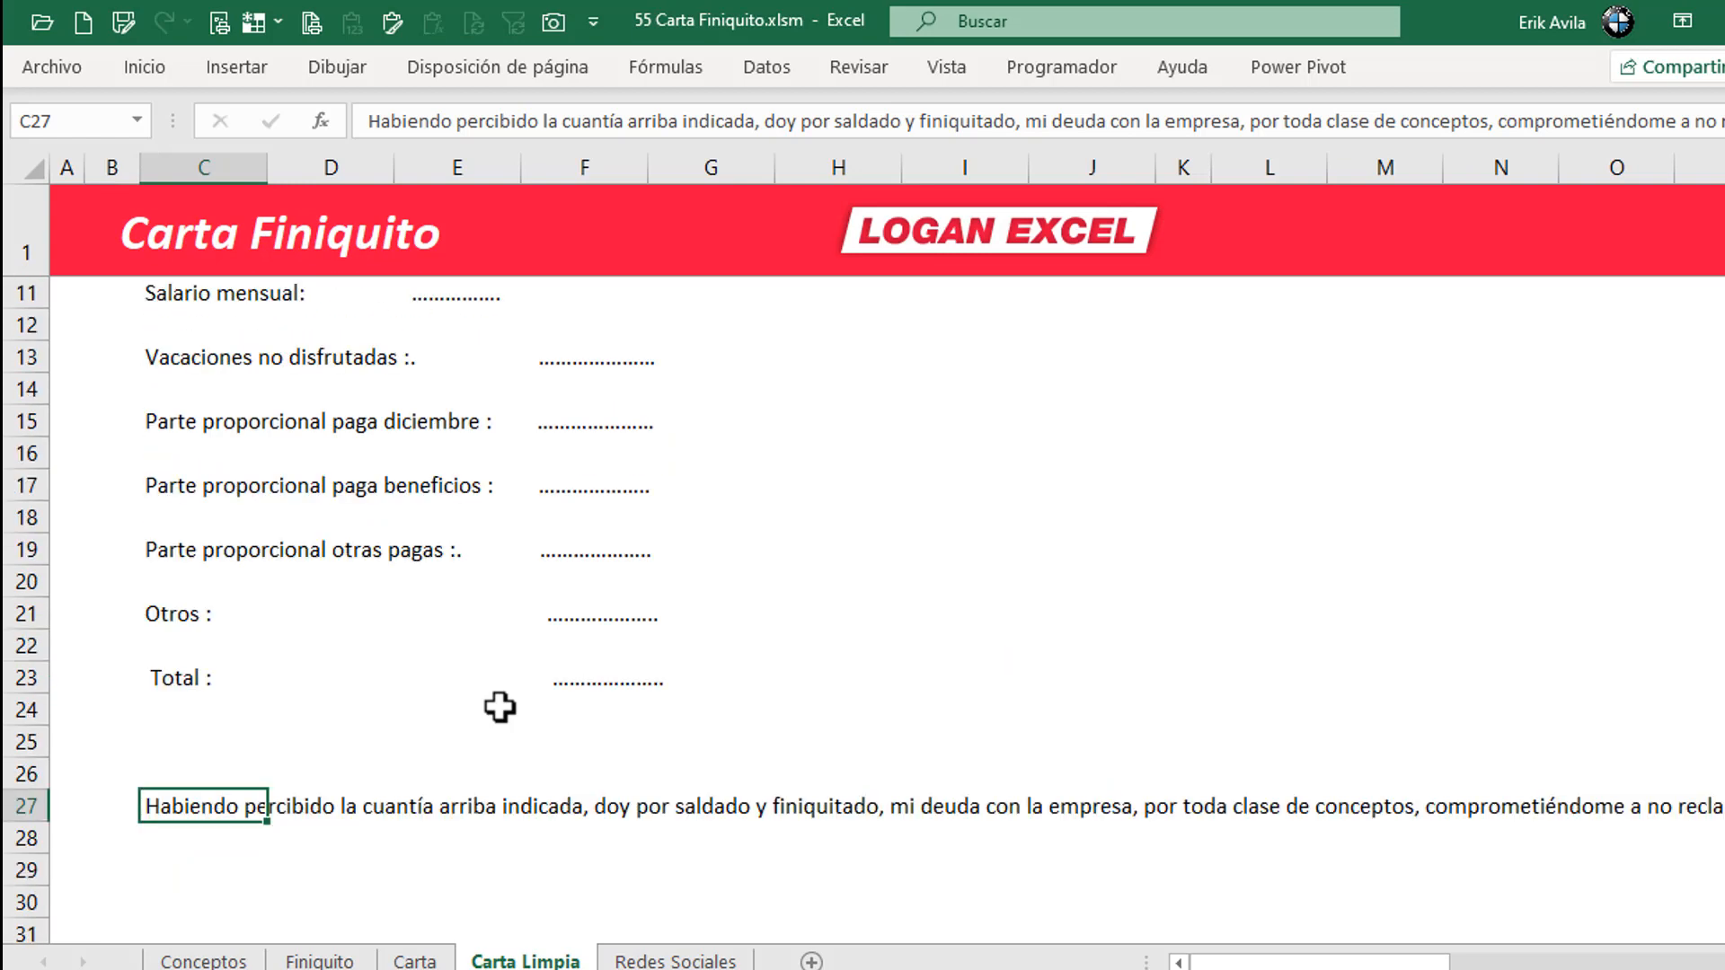
scroll(501, 706, up, 3)
click(190, 402)
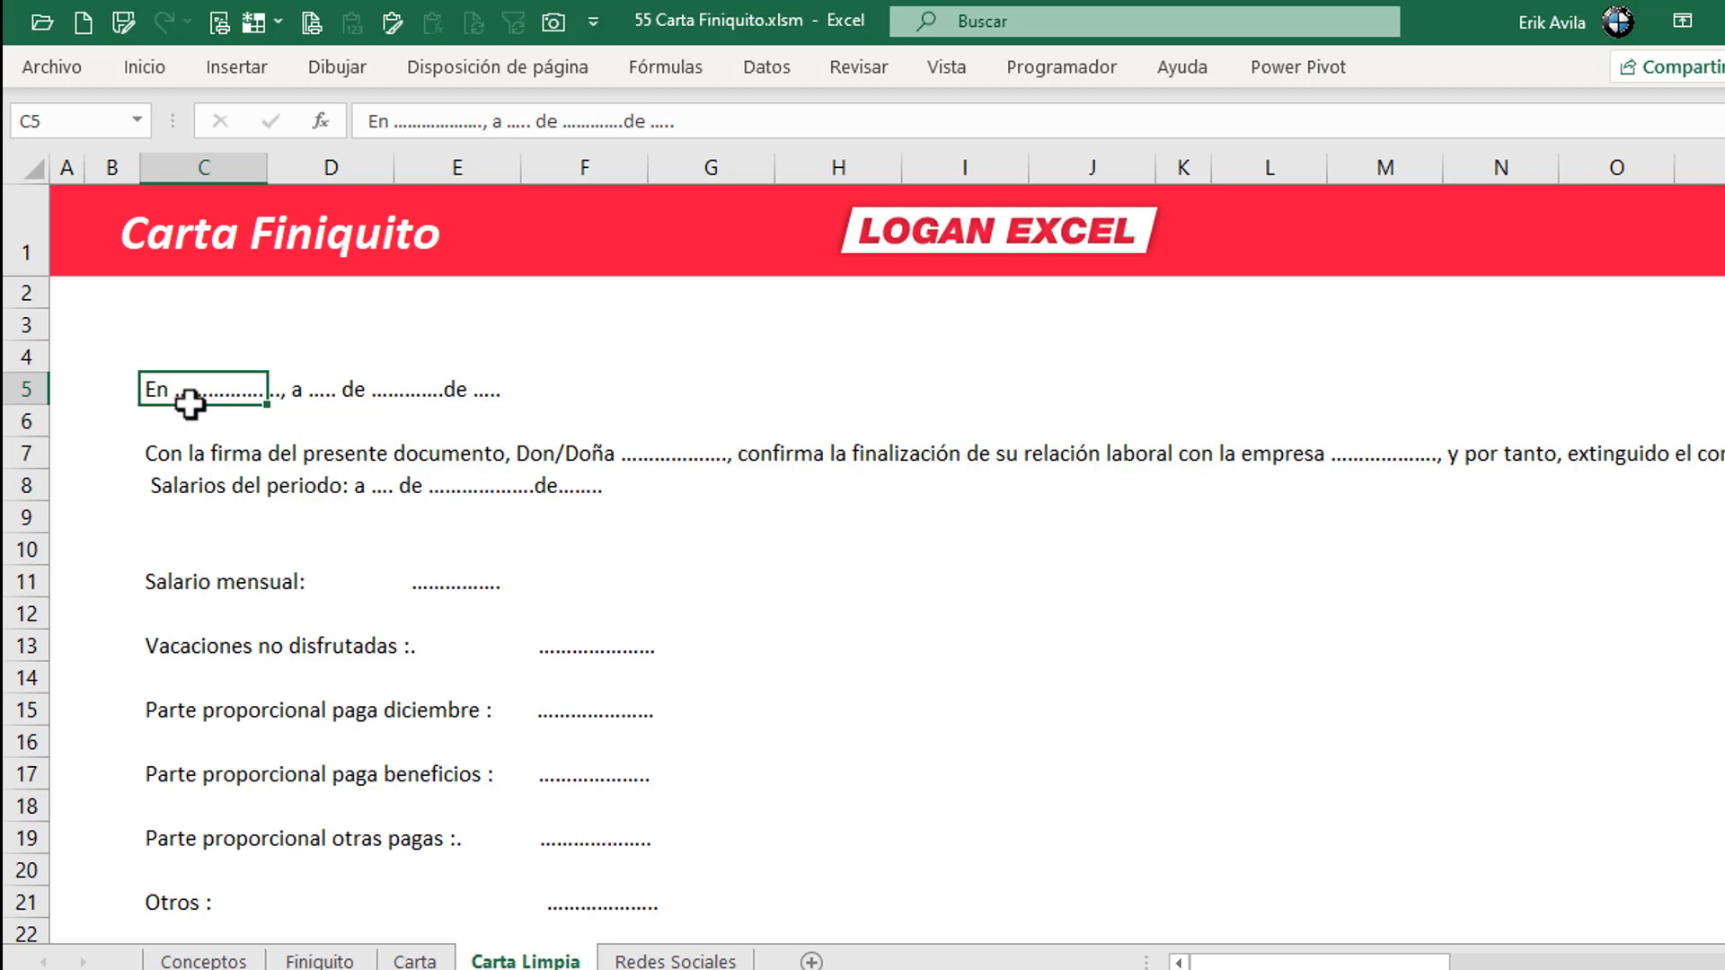
key(alt+Tab)
key(alt+Tab)
key(ctrl+Page_Up)
scroll(566, 705, up, 9)
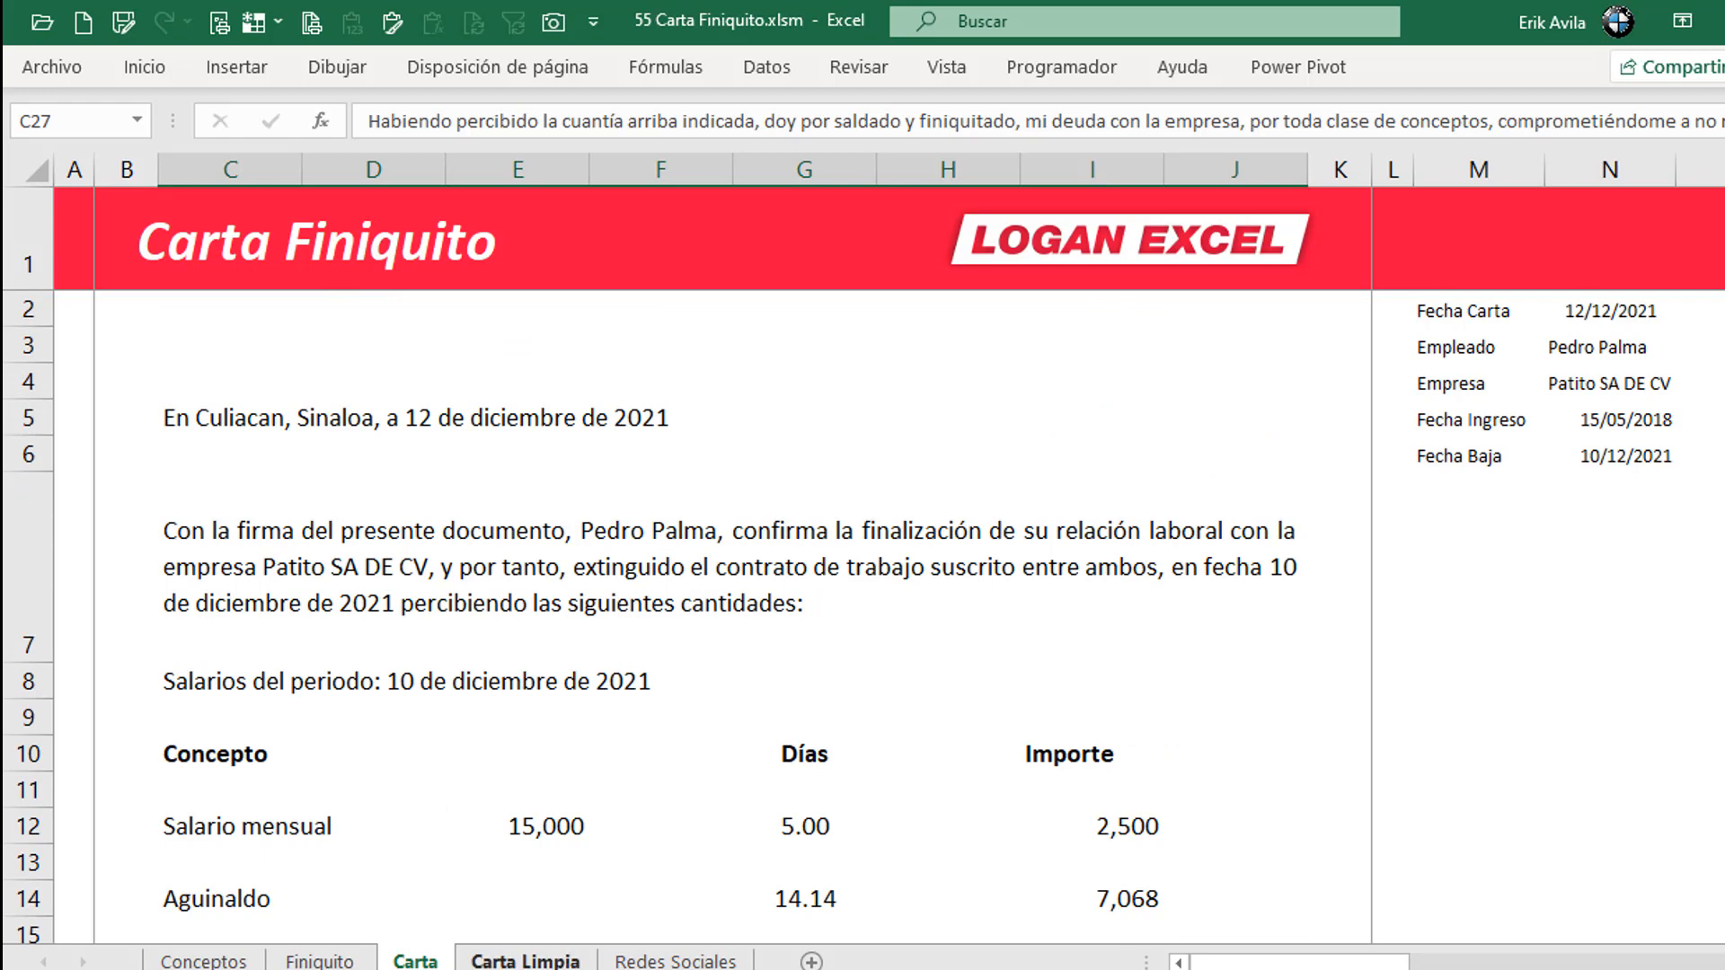
- Merge C5:J5 on Carta Limpia for the date line and align its text left
click(526, 960)
click(284, 527)
drag(187, 393, 1097, 387)
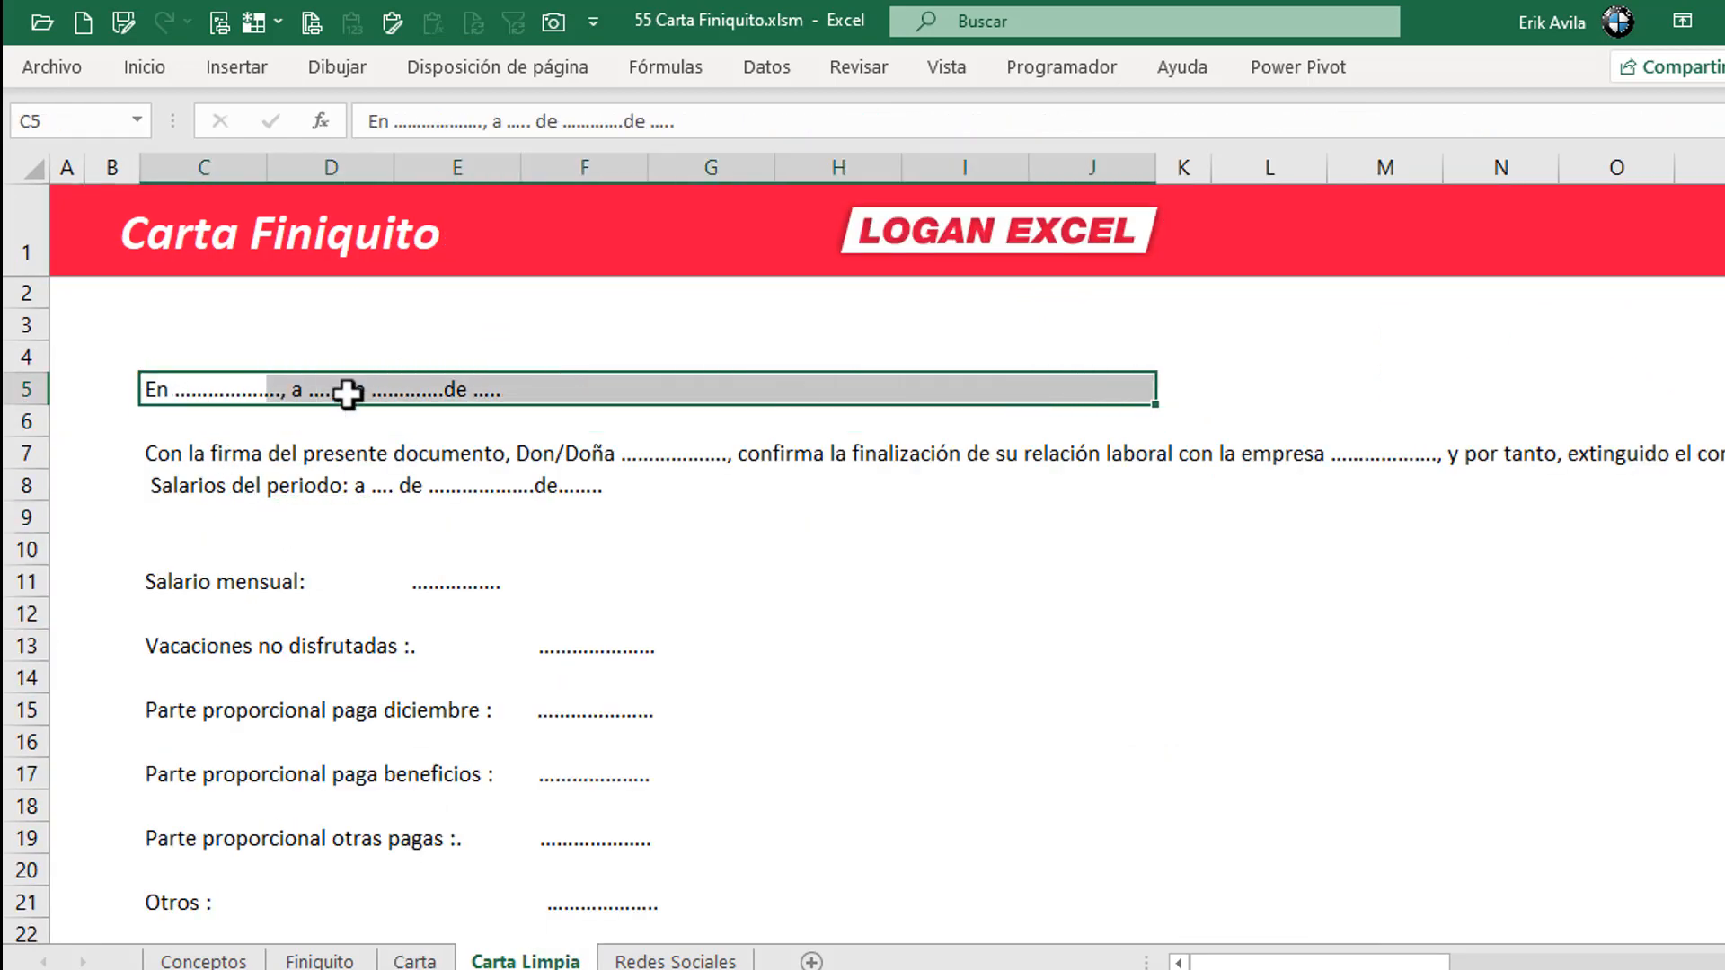
click(156, 66)
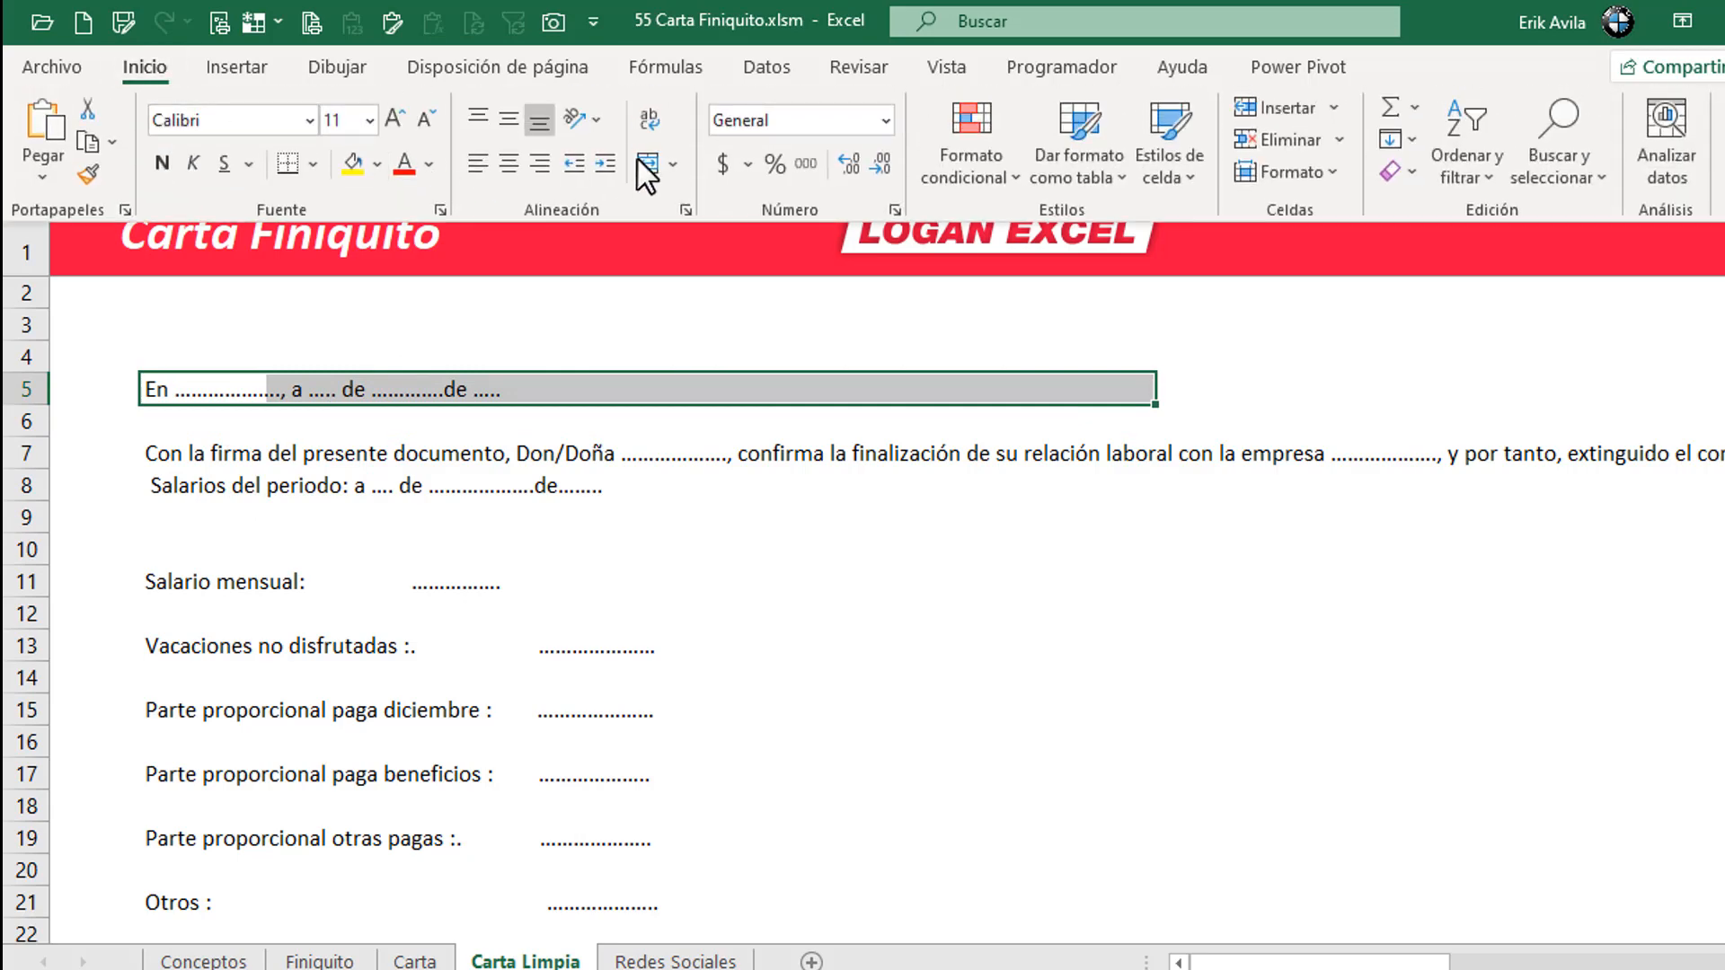
click(669, 163)
click(688, 204)
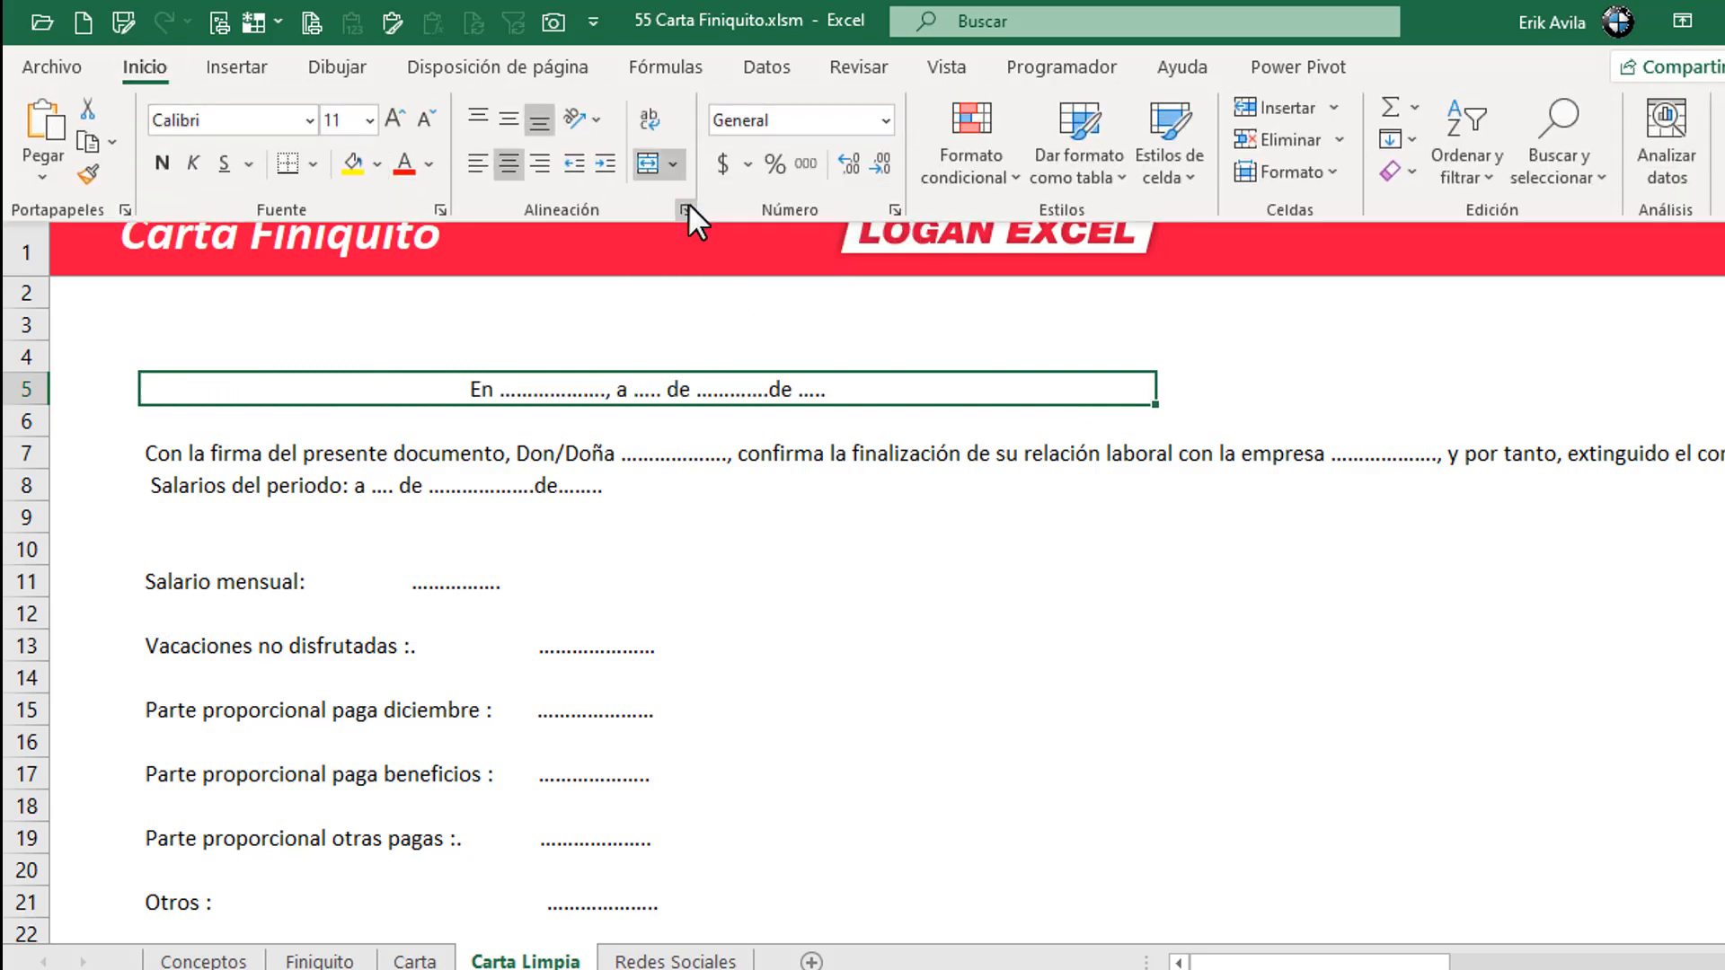
click(477, 163)
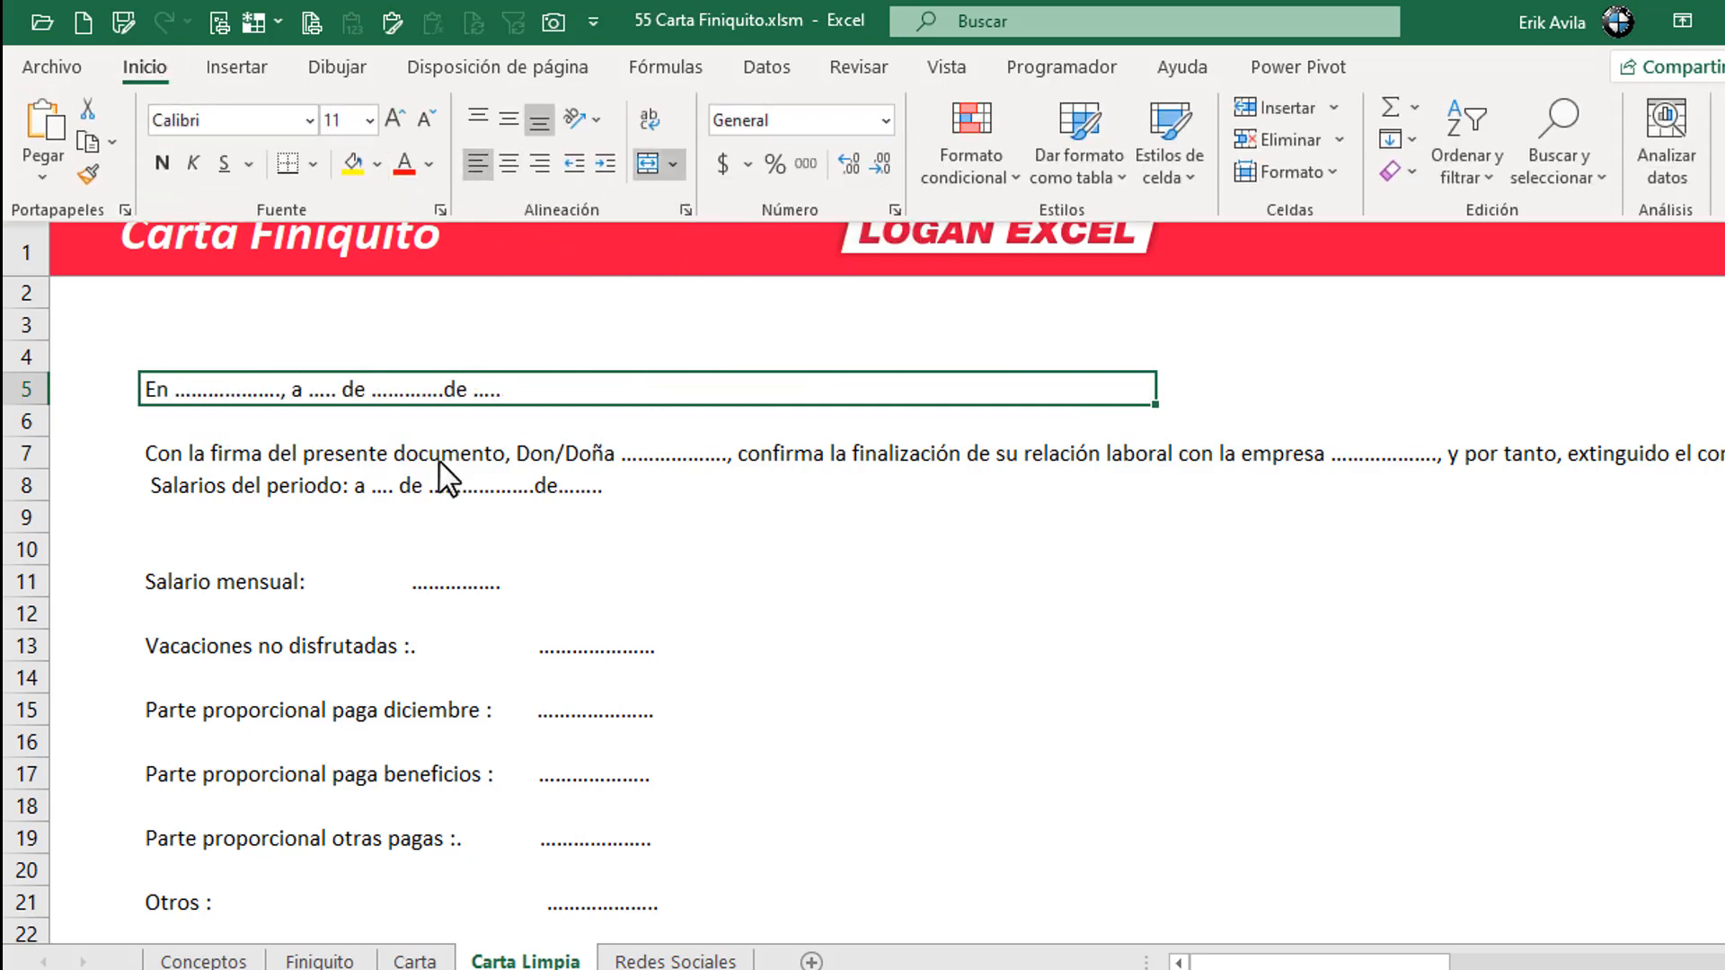
- Merge and center C7:J7 for the opening paragraph and increase row 7 to about five times its height
click(386, 490)
drag(179, 455, 1069, 461)
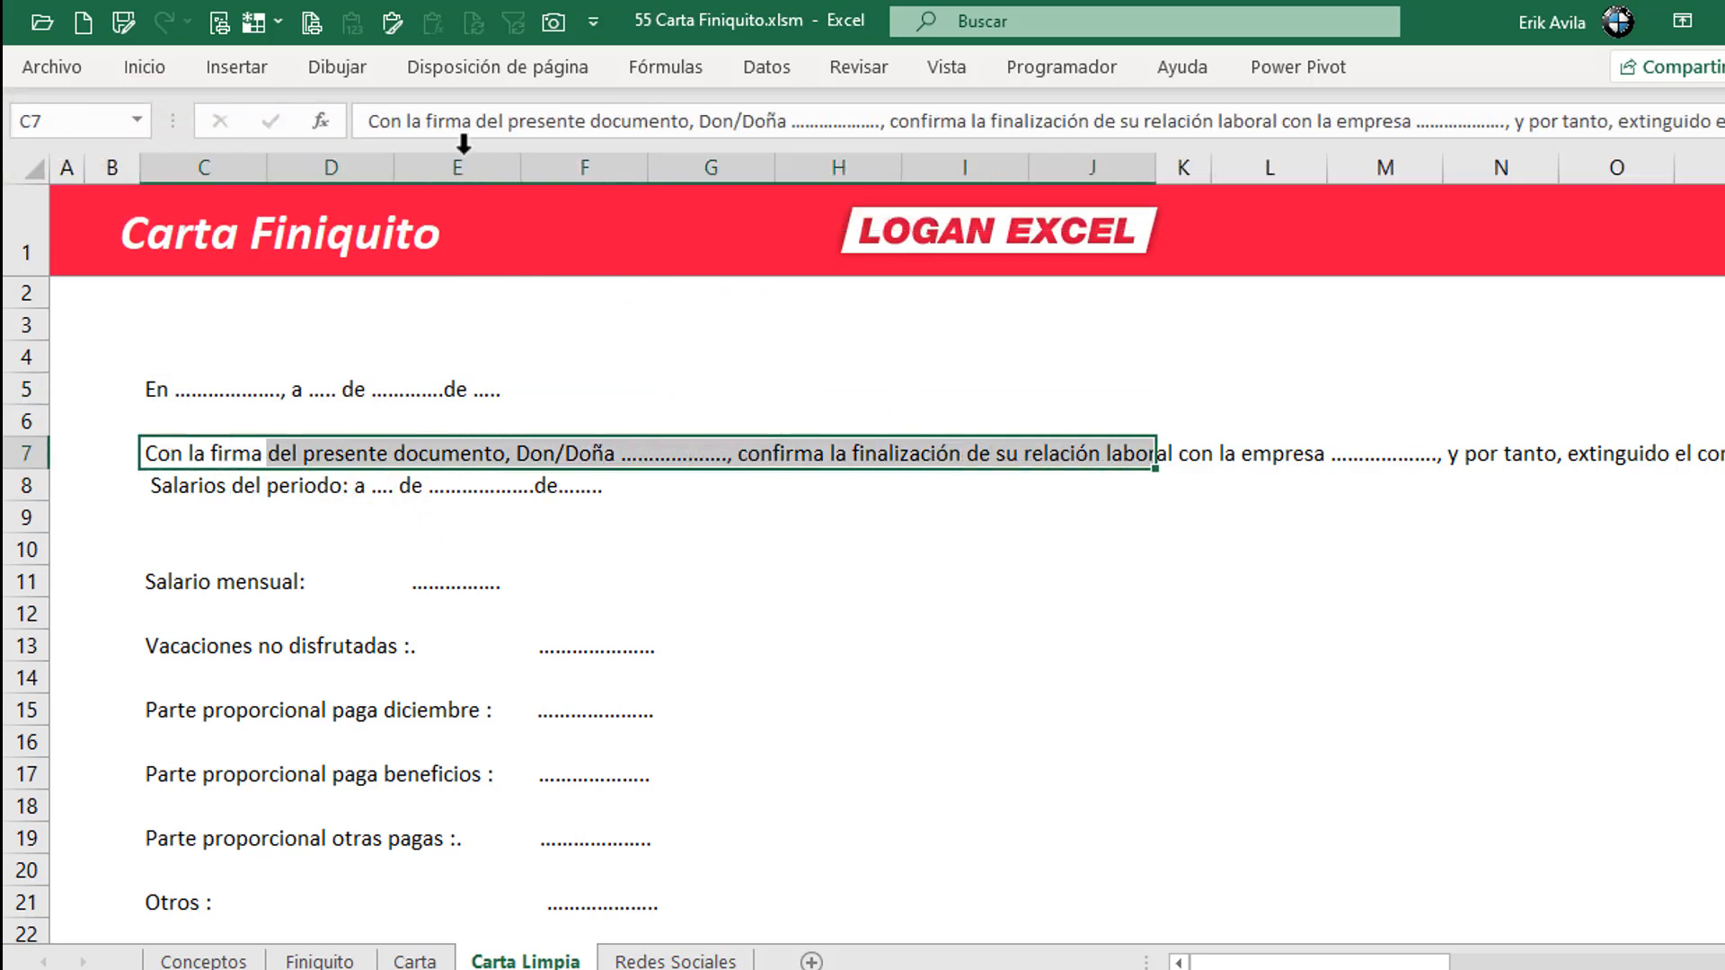
click(131, 67)
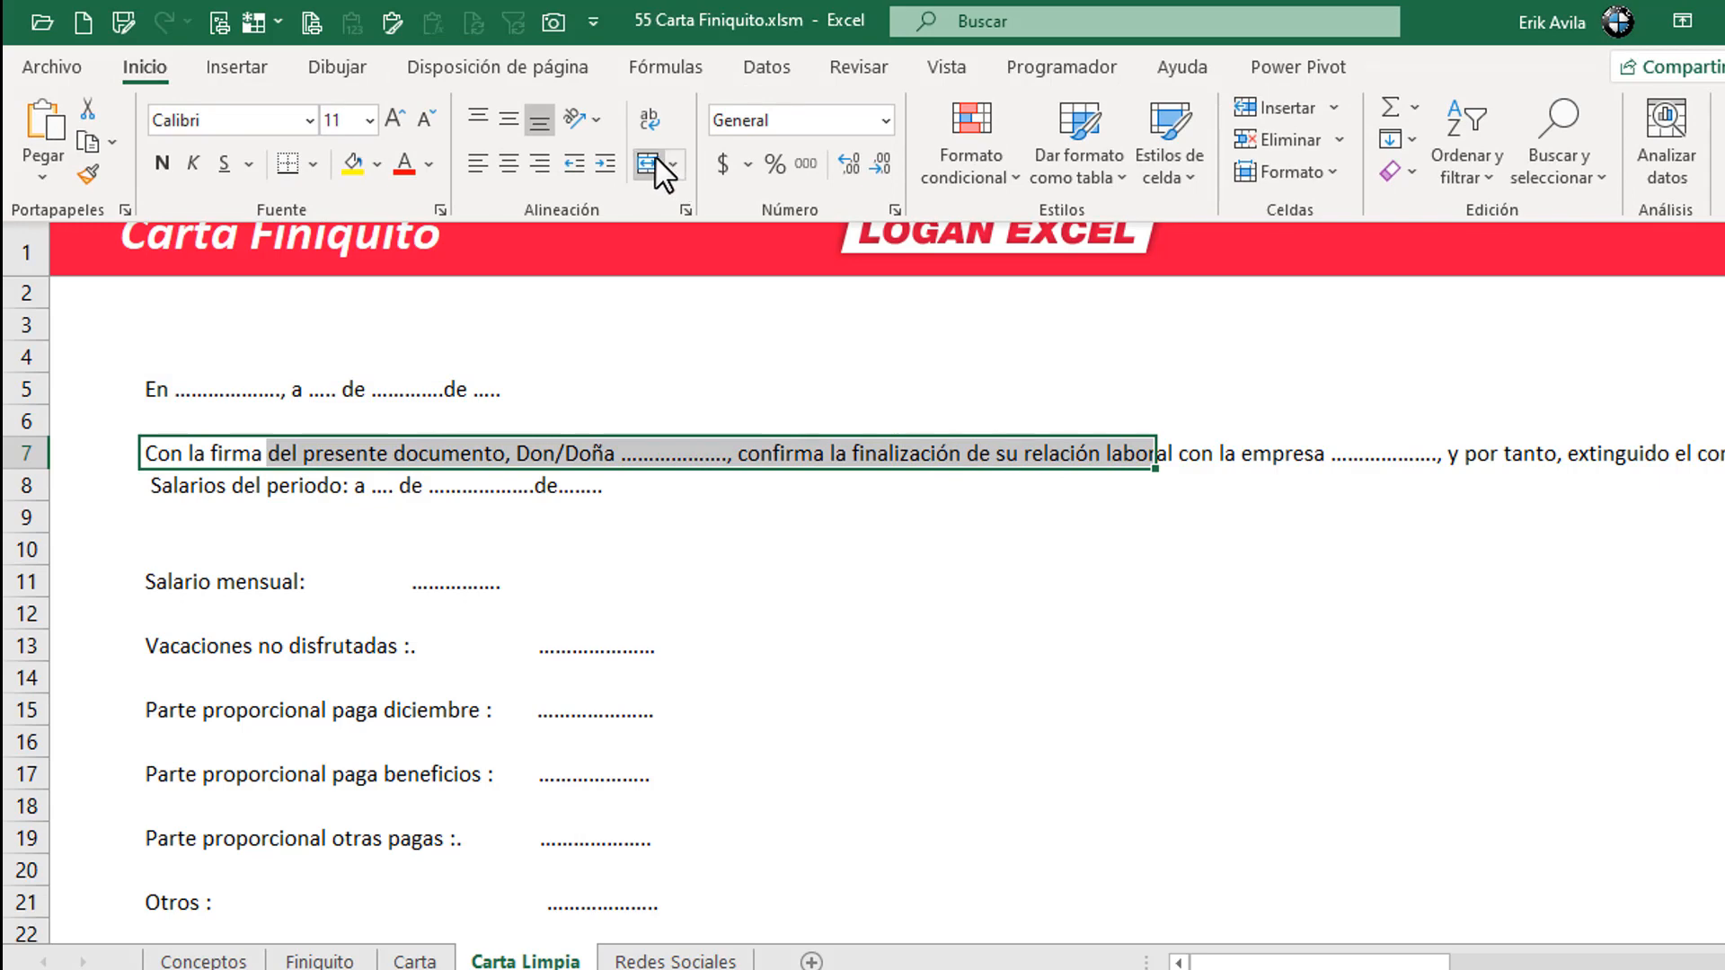
click(654, 160)
click(35, 456)
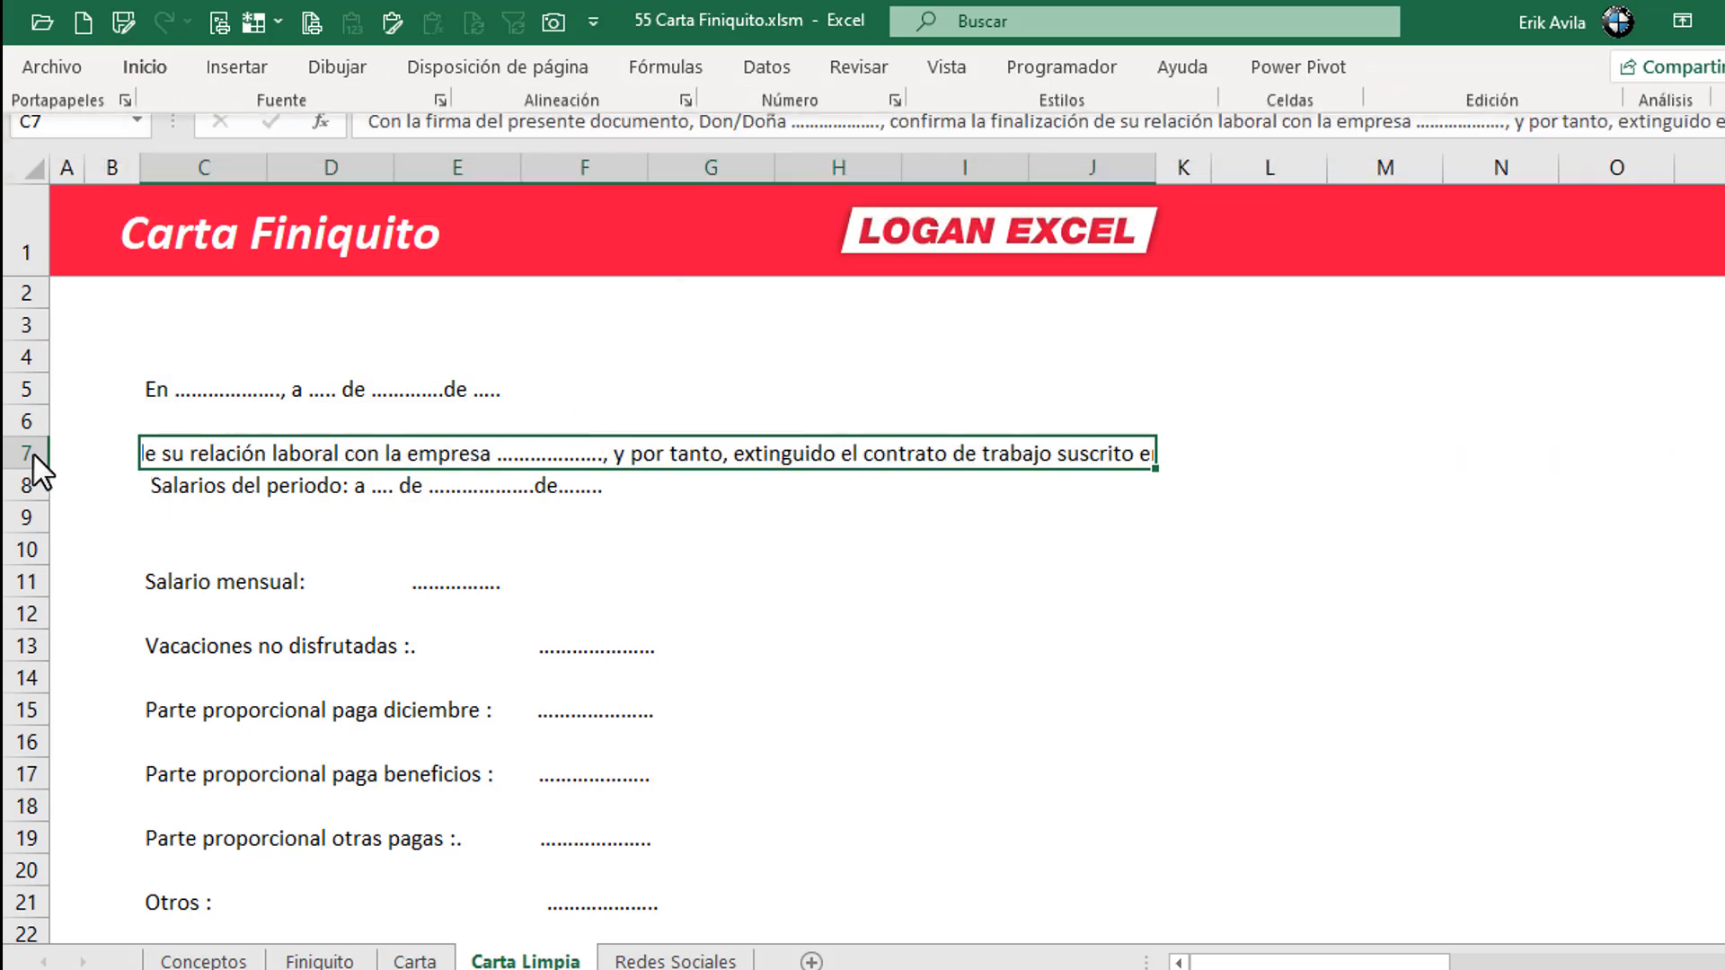
click(27, 456)
drag(34, 468, 29, 604)
click(314, 549)
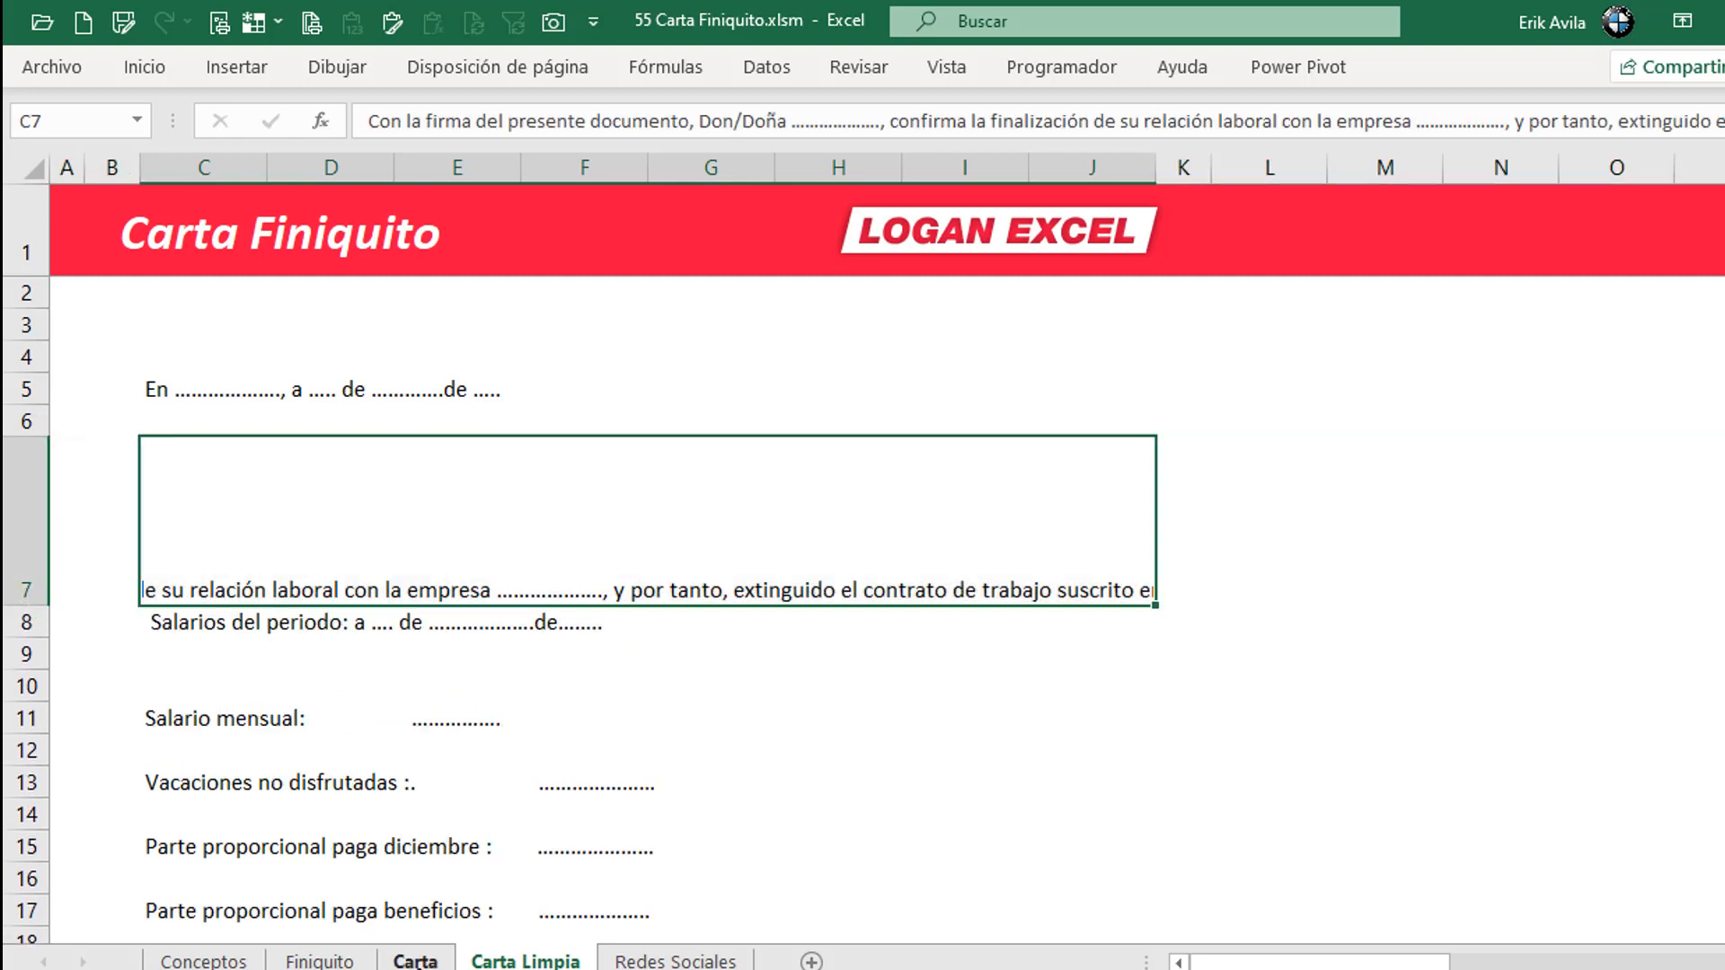
- Compare the opening paragraph in row 7 of Carta Limpia with its layout on the finished Carta sheet
click(419, 965)
click(246, 580)
drag(23, 662, 38, 605)
key(ctrl+Page_Down)
click(143, 63)
click(449, 550)
right_click(449, 550)
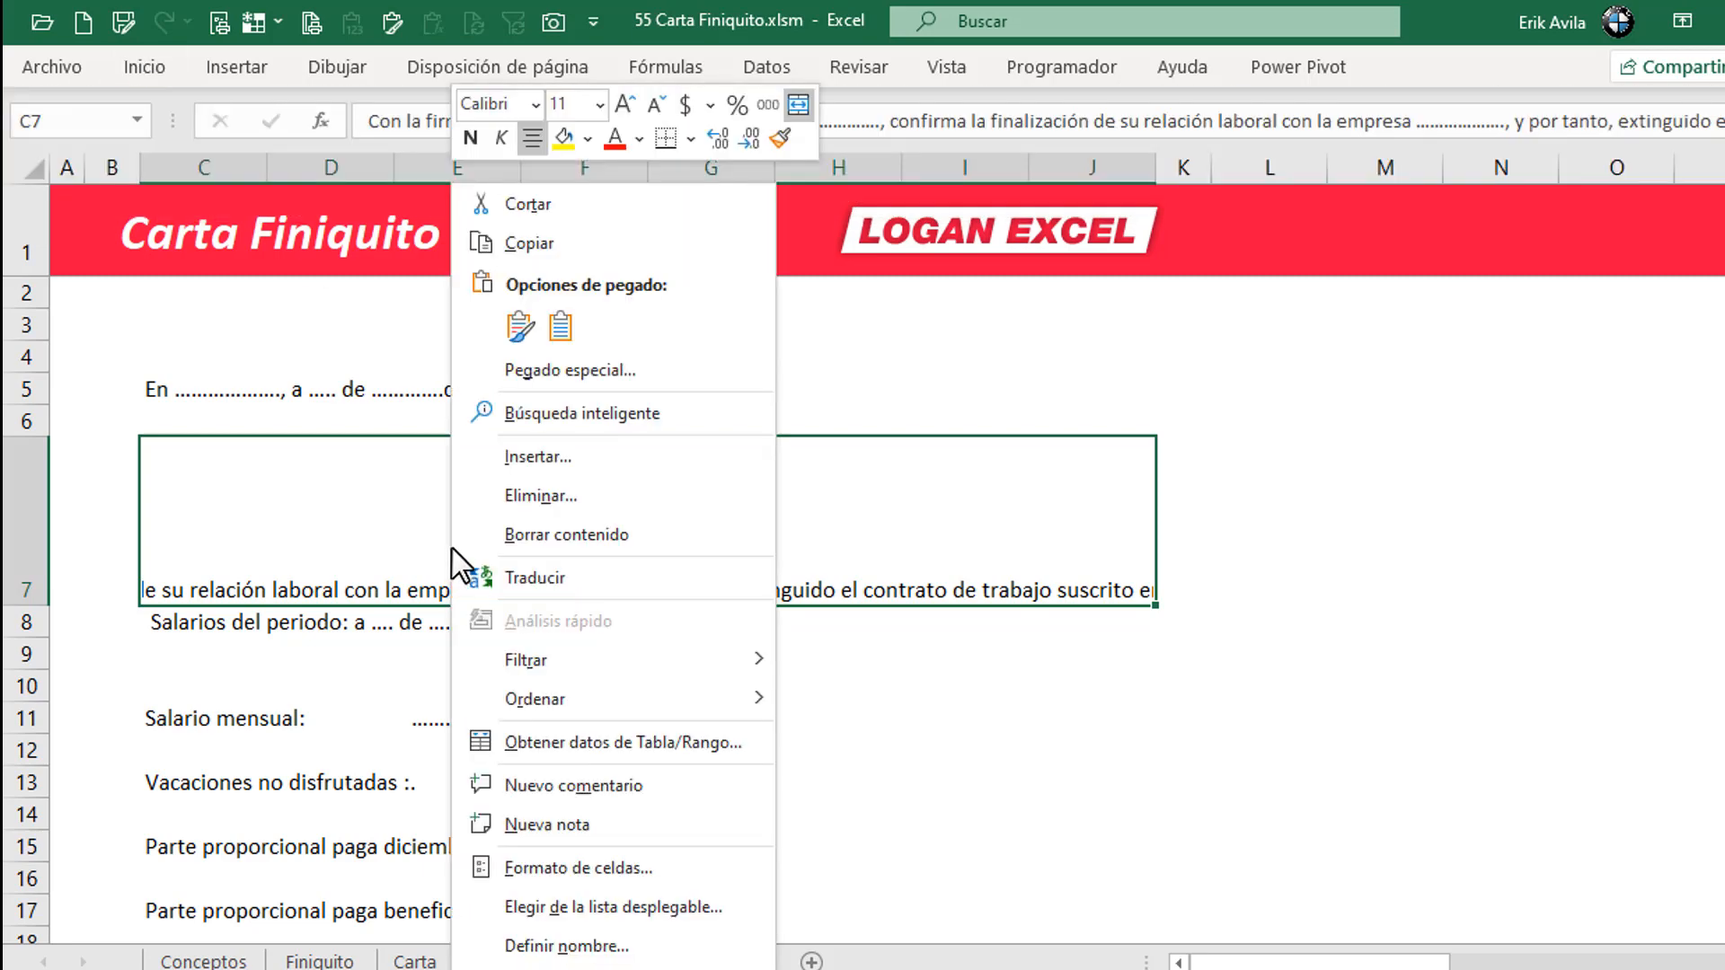
click(389, 451)
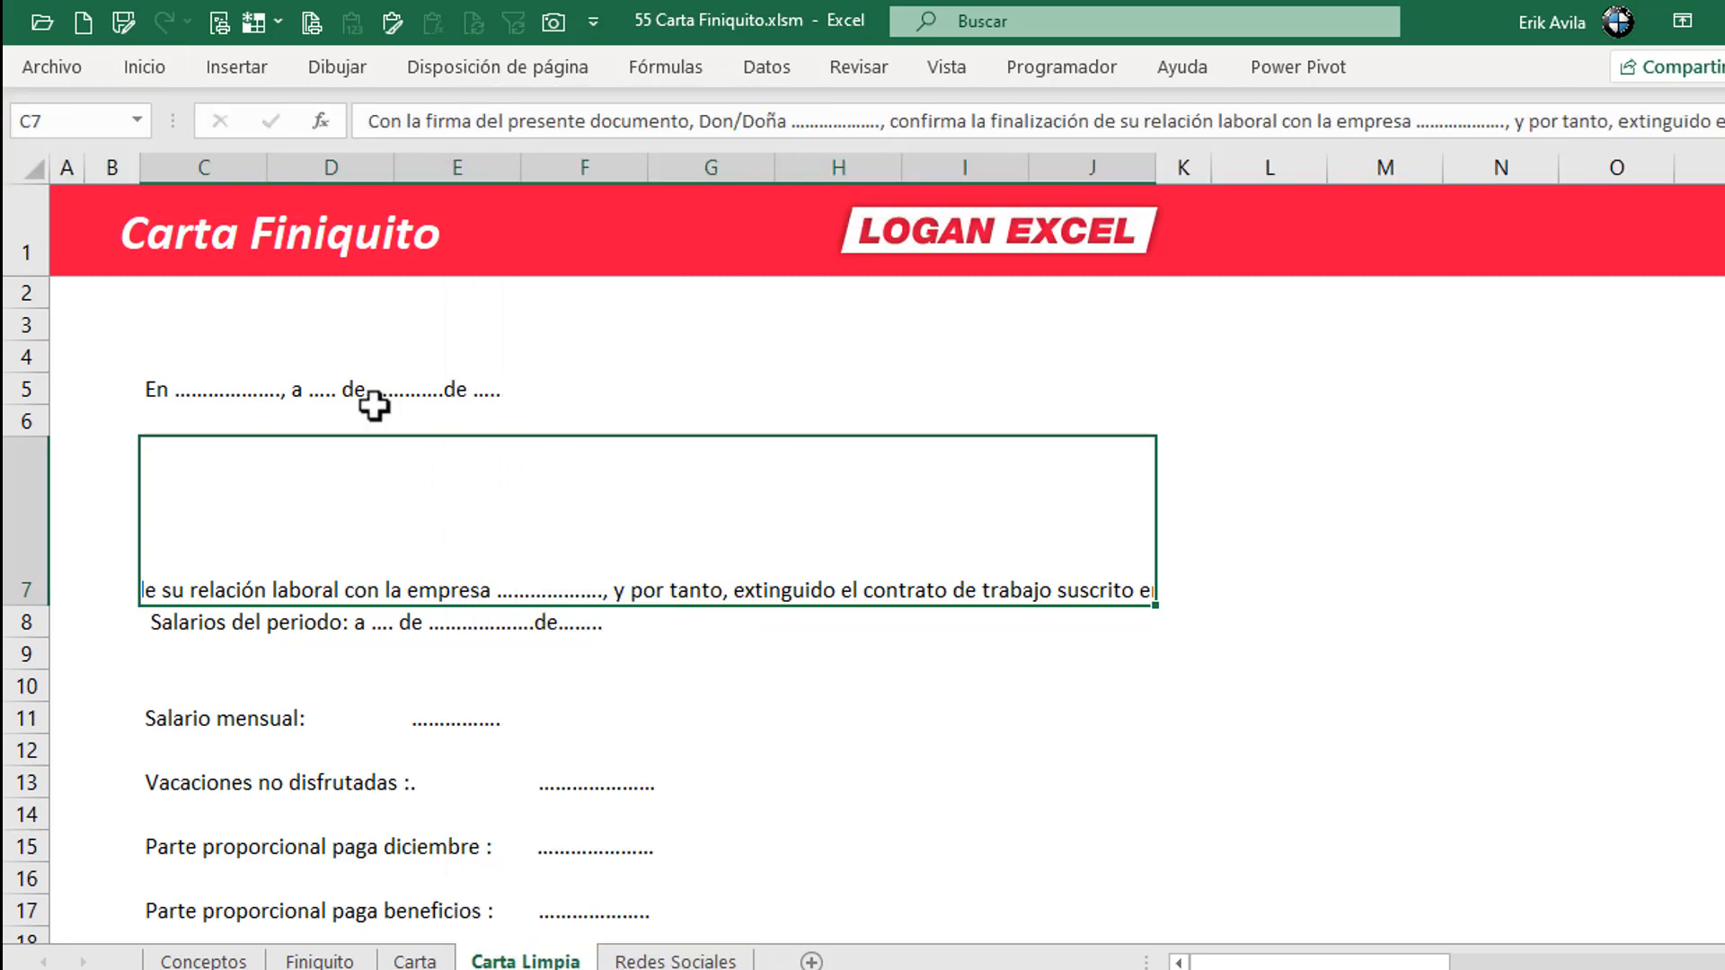
- Set the horizontal alignment of the opening paragraph in C7:J7 to Justificar
click(113, 57)
click(894, 207)
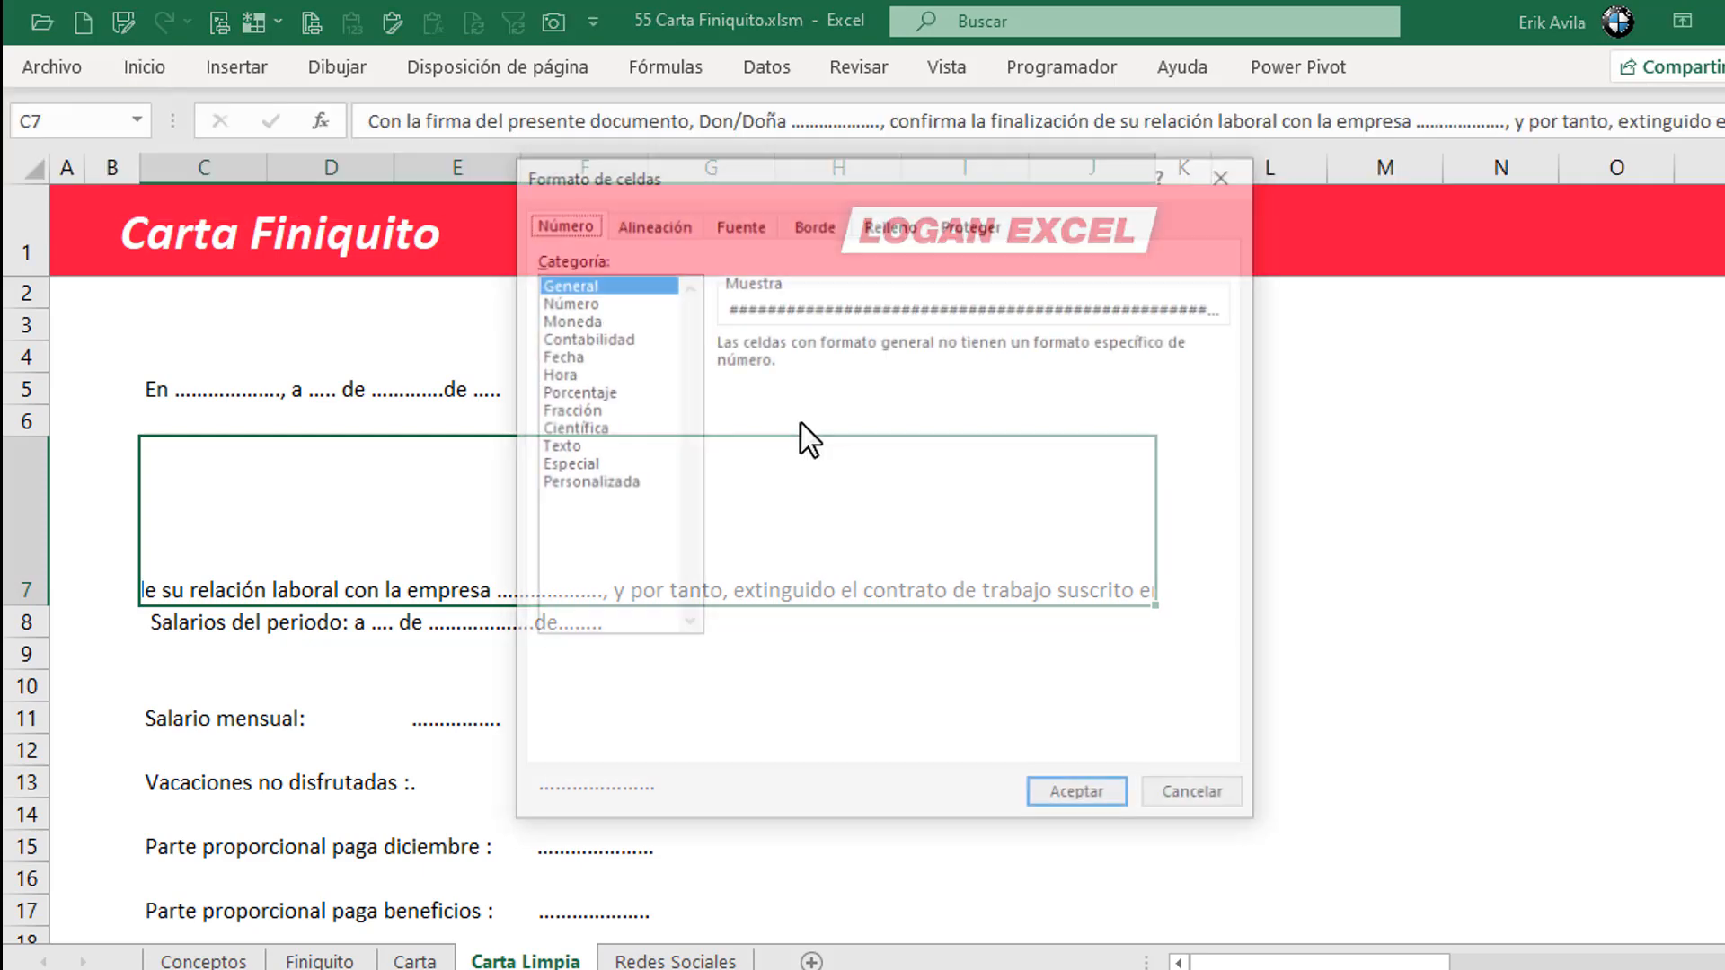
click(645, 229)
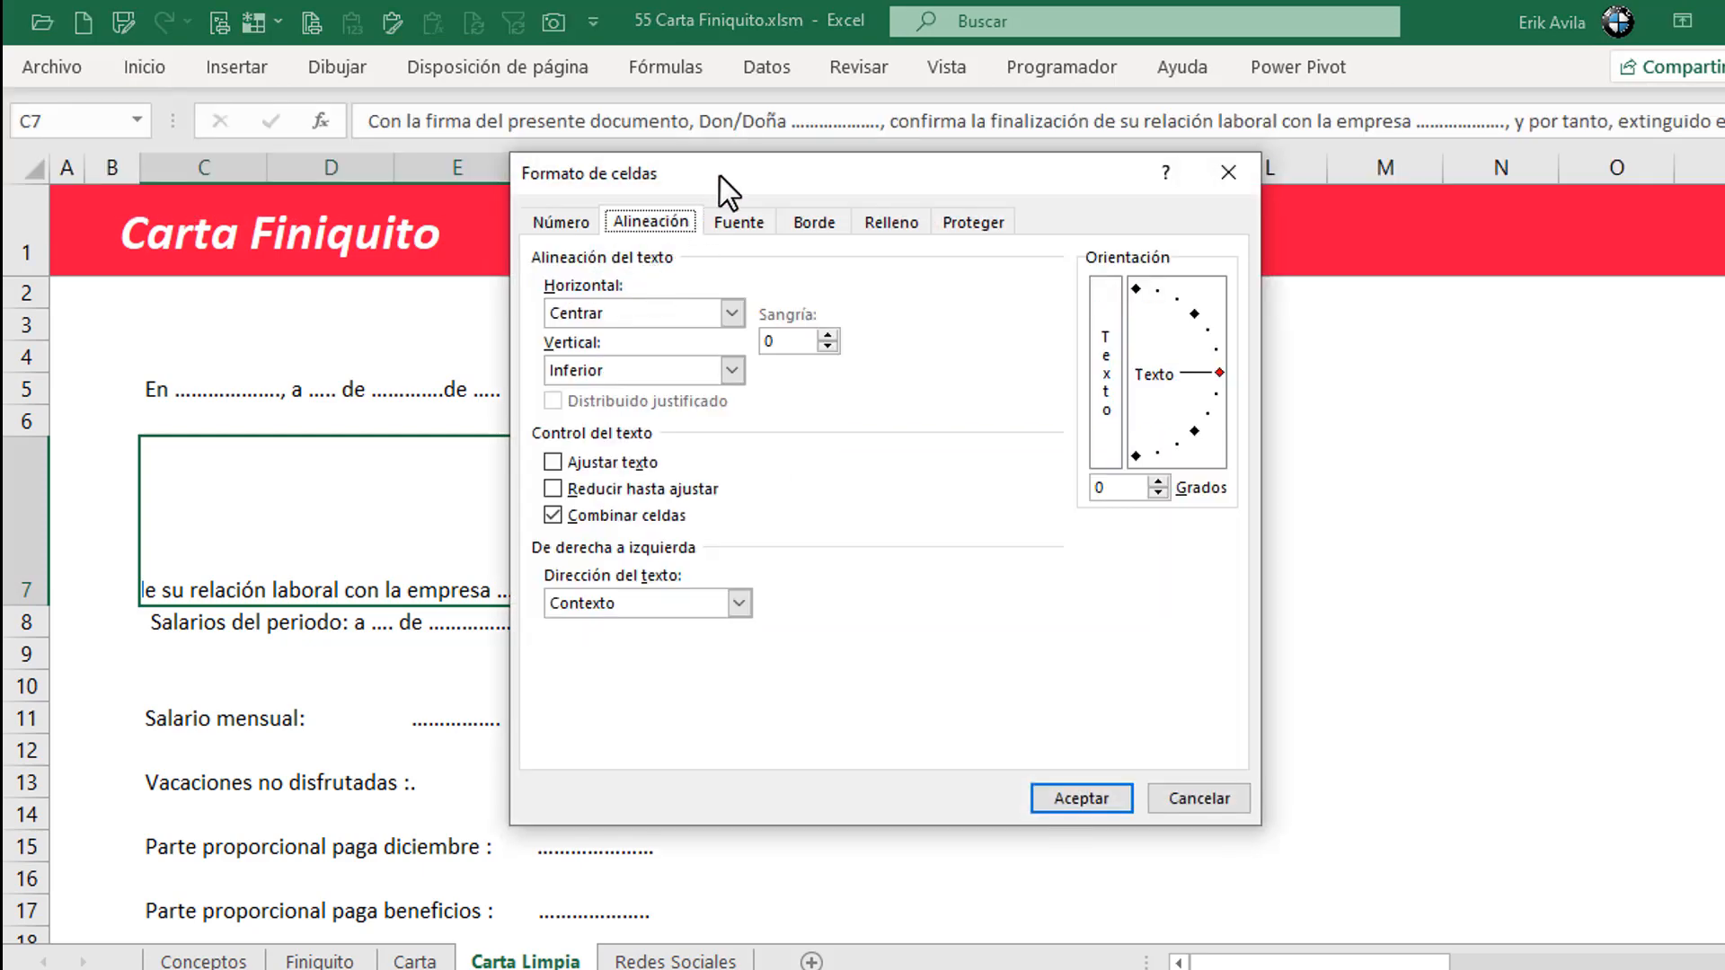
drag(720, 176, 870, 199)
click(878, 340)
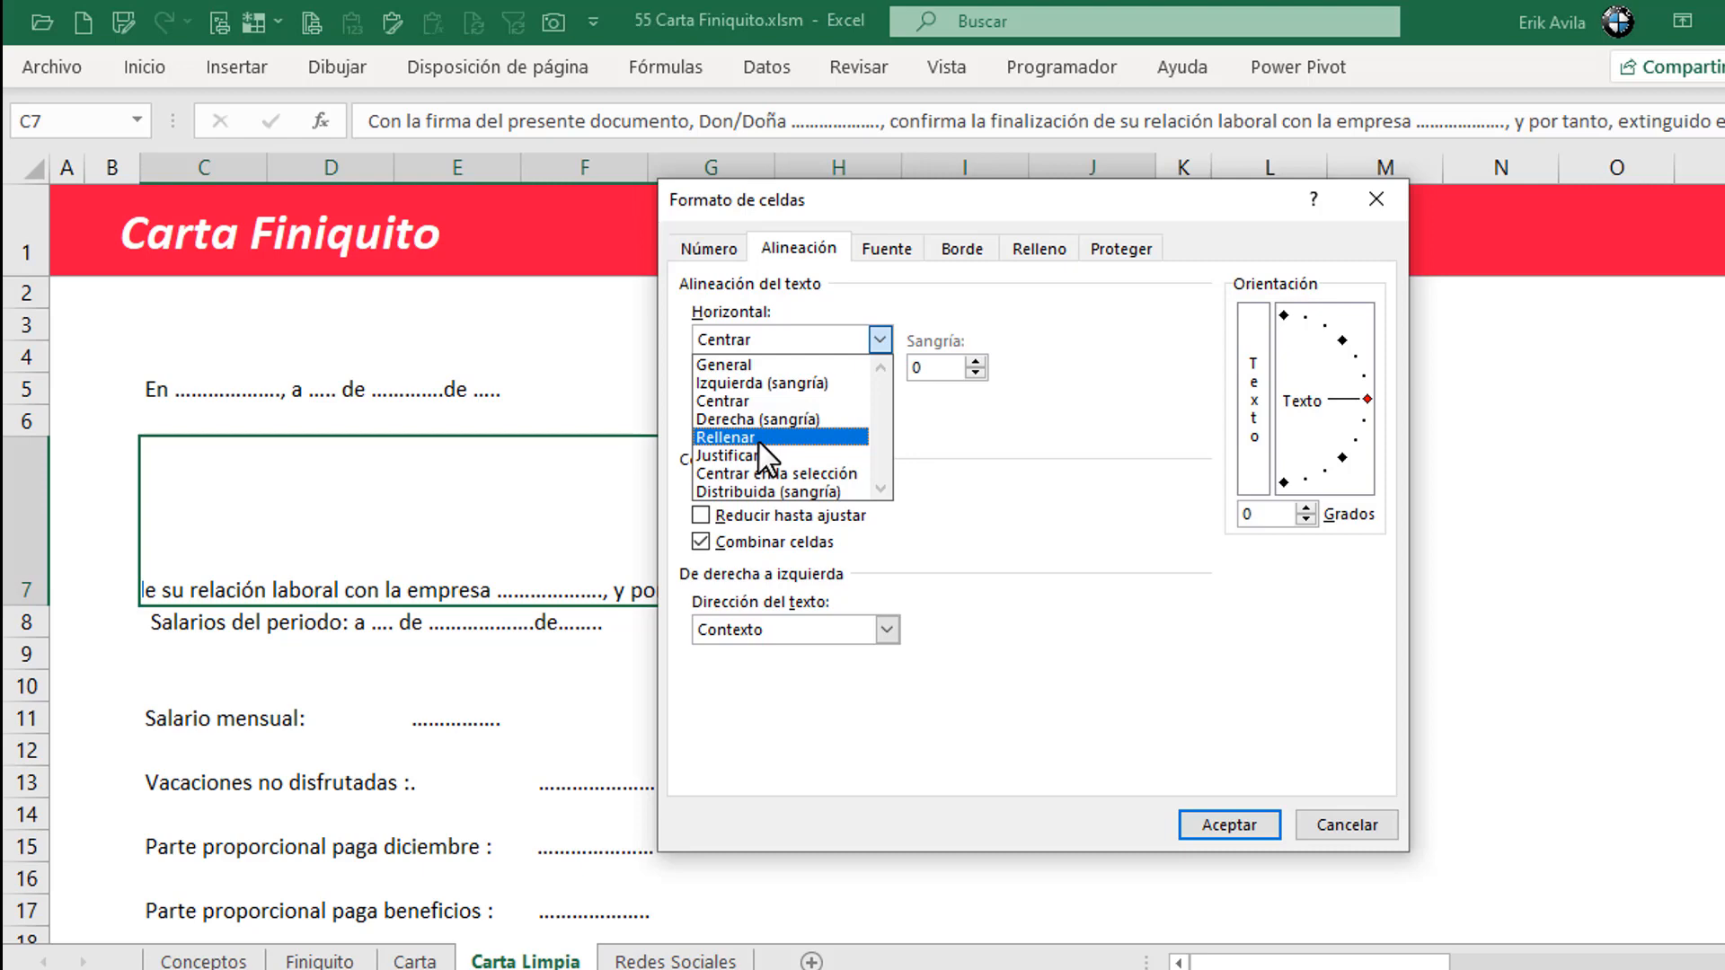
click(761, 438)
click(860, 332)
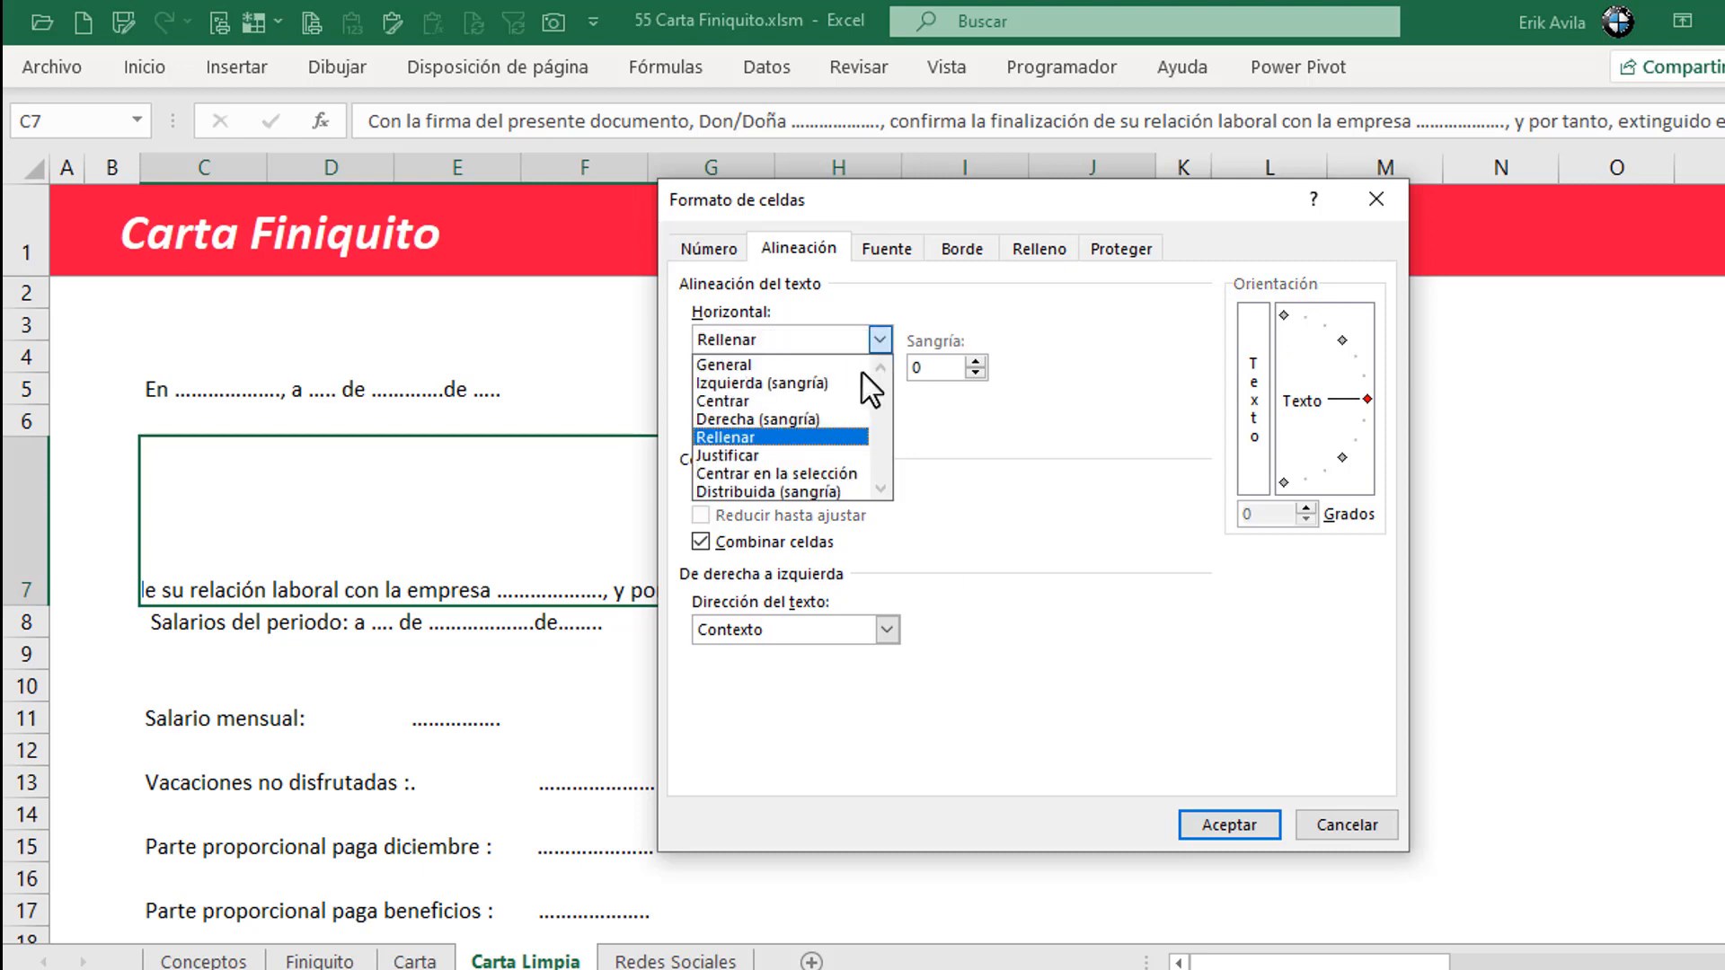
click(810, 456)
click(1226, 827)
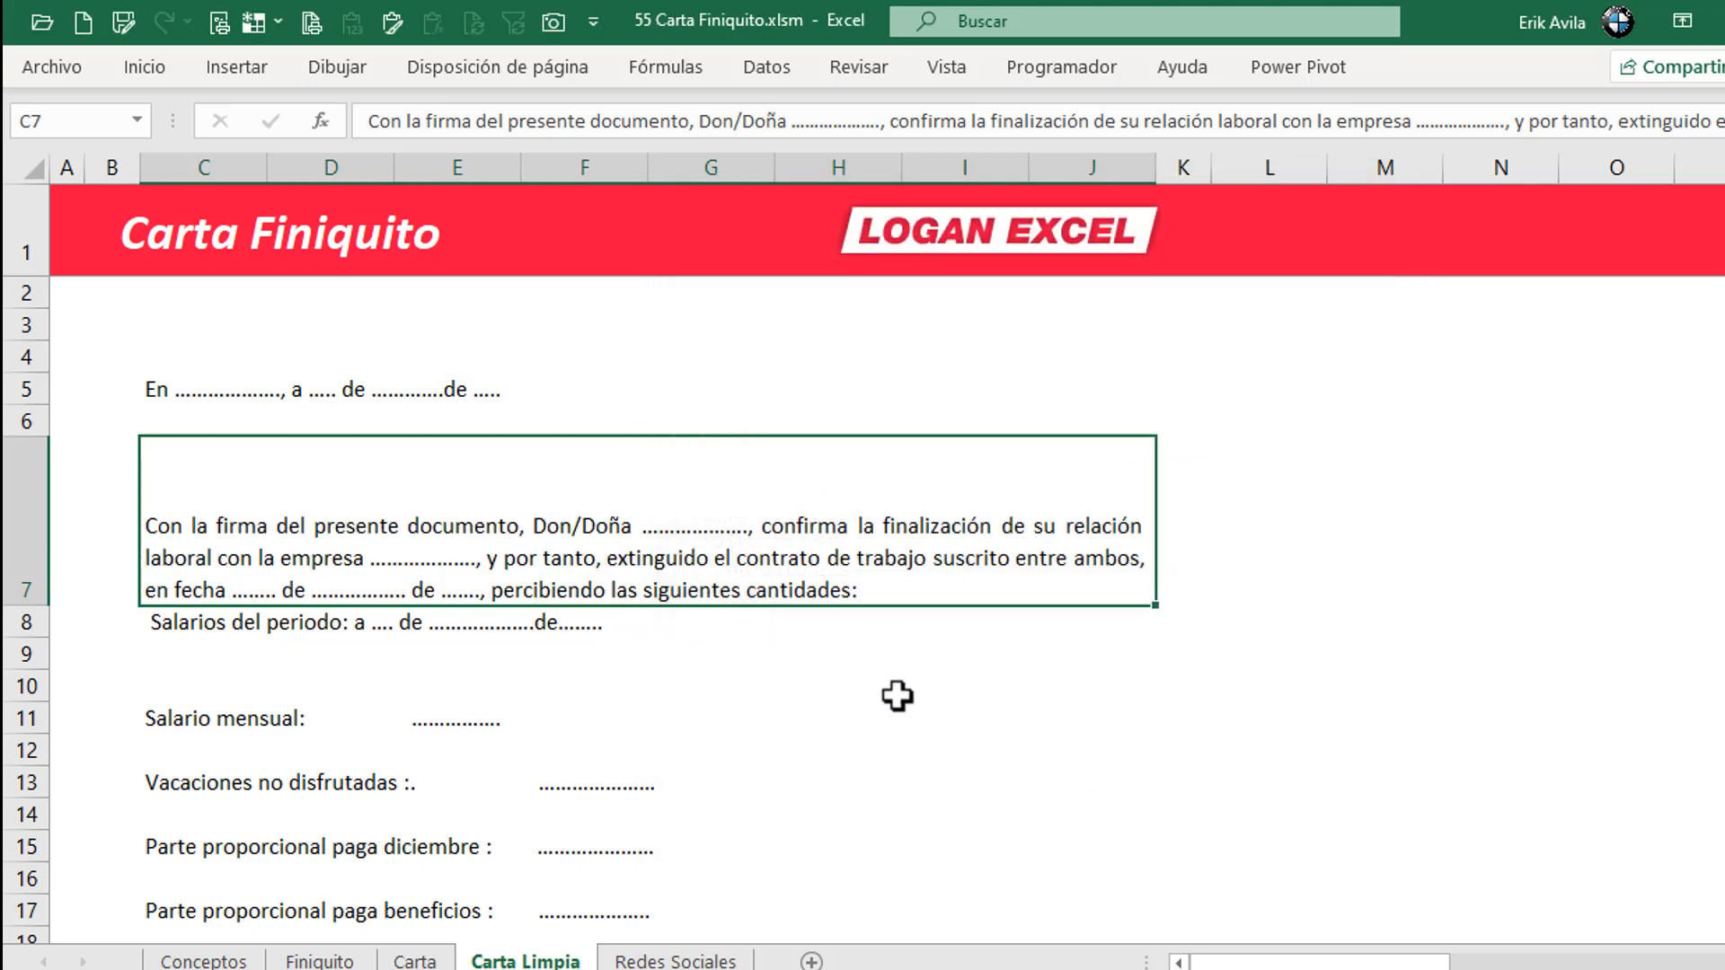
- Center the opening paragraph vertically in C7:J7 and compare it with the same paragraph on the Carta sheet
click(142, 68)
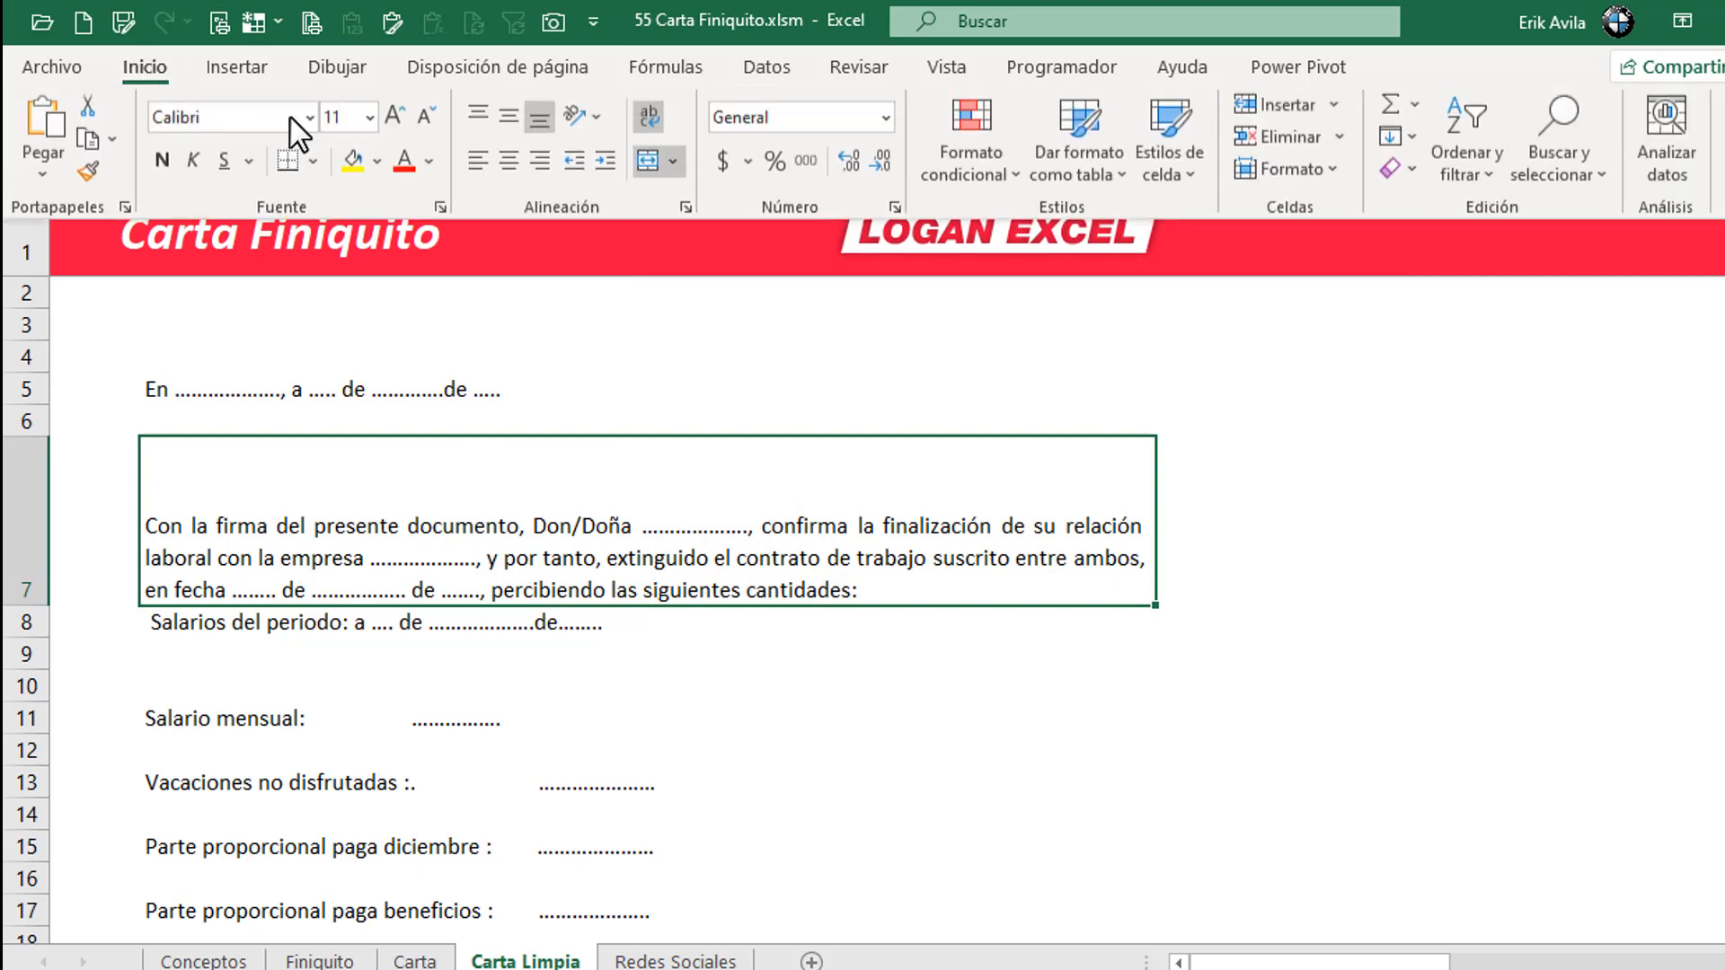
click(509, 125)
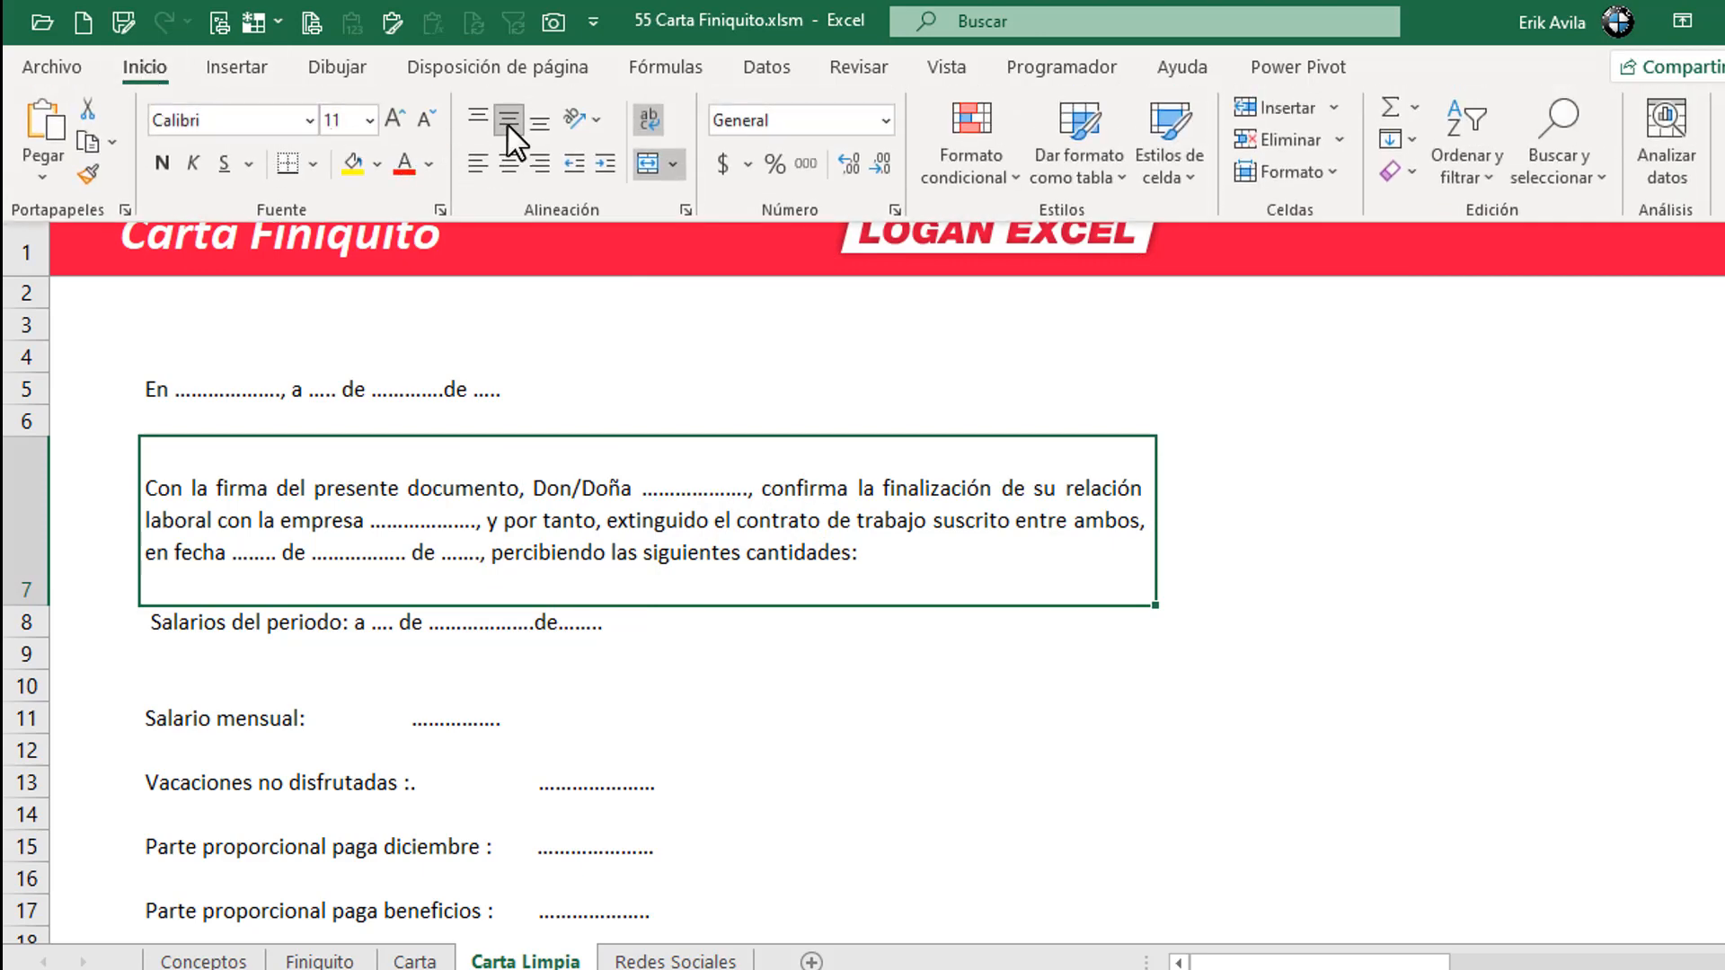
click(414, 959)
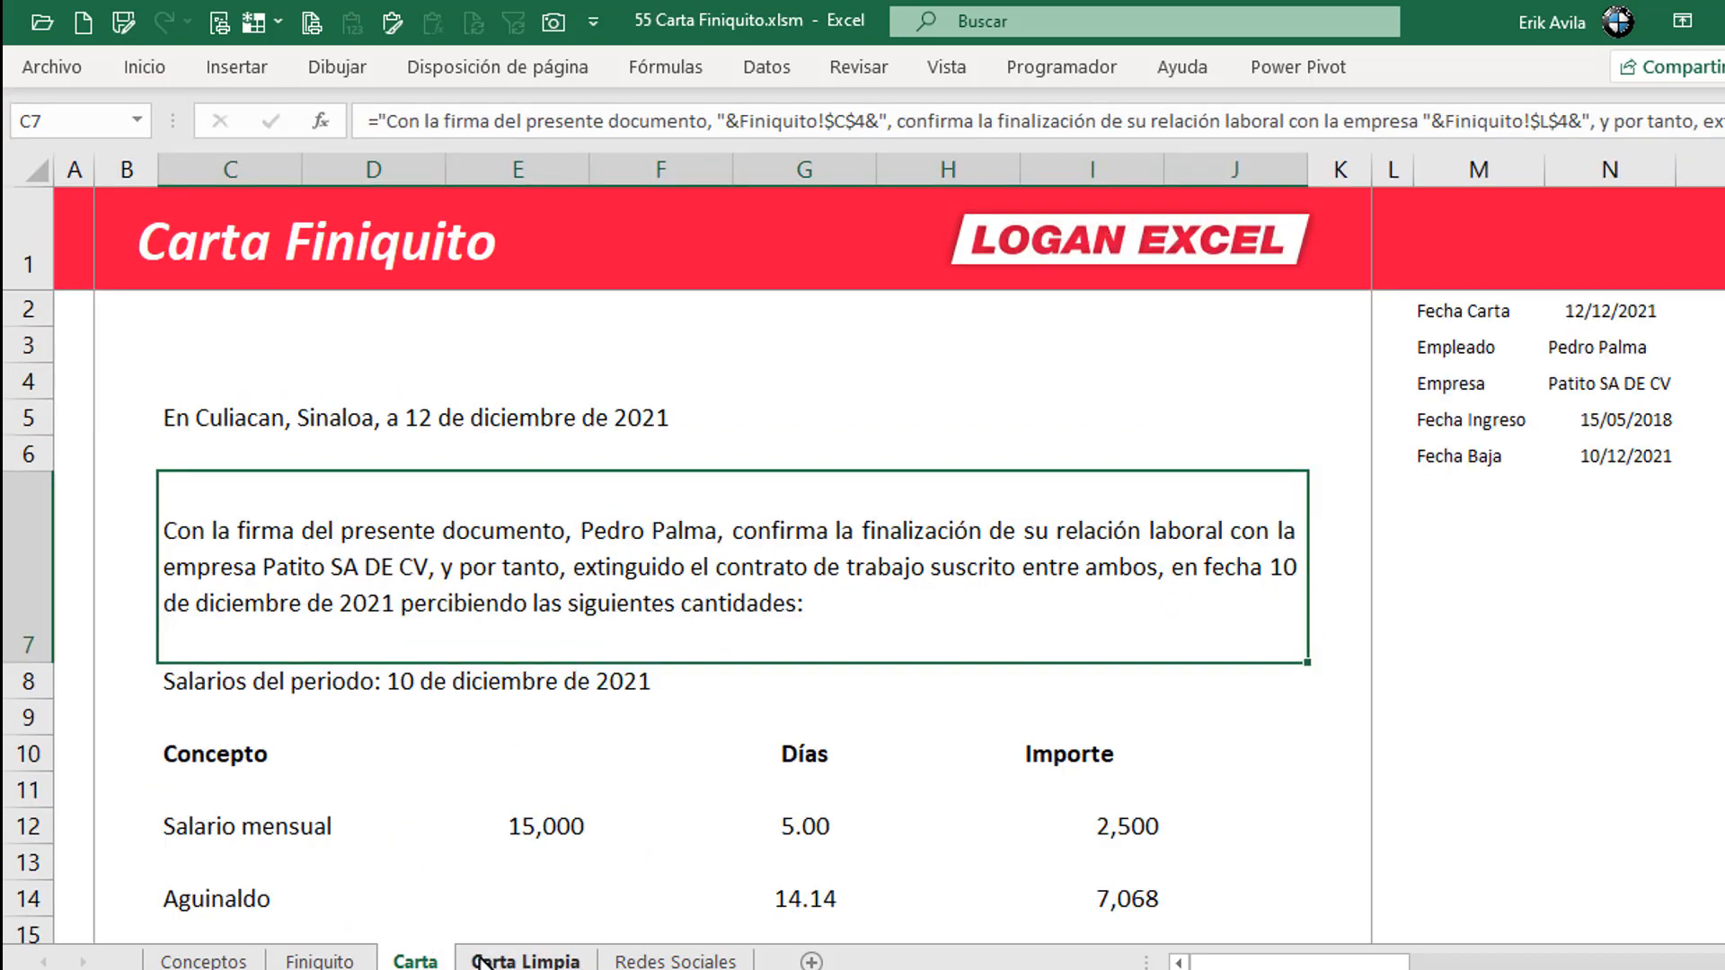
click(528, 957)
click(809, 625)
click(649, 508)
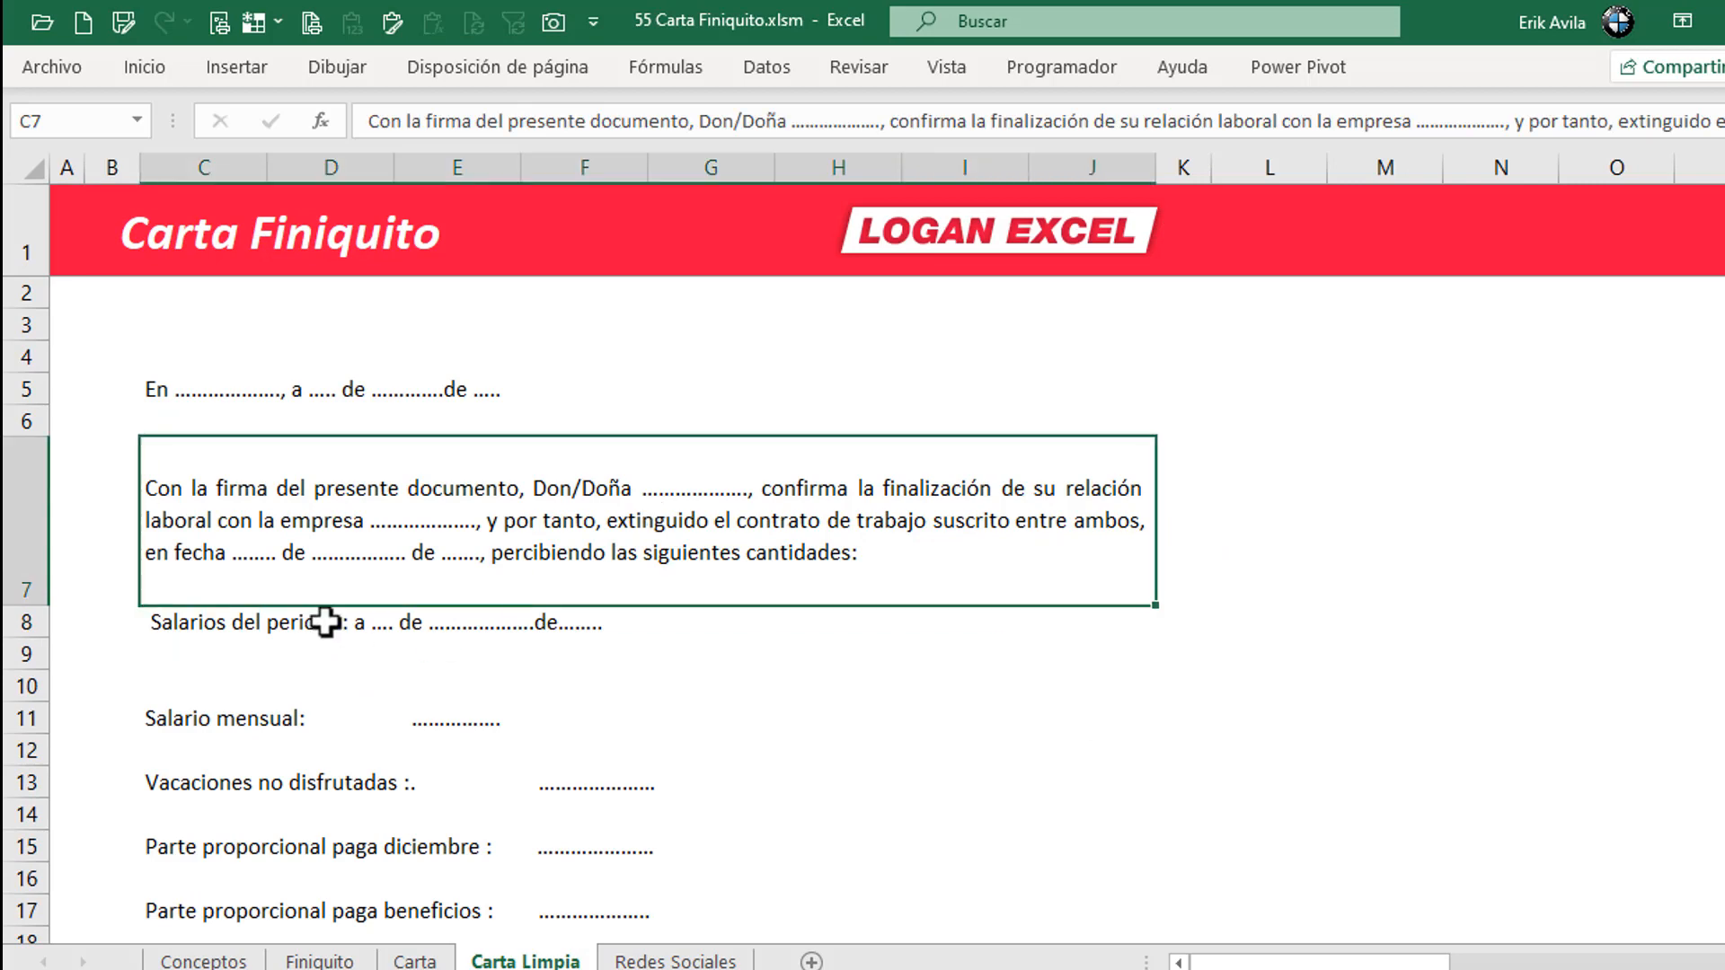
- Merge C8:J8 for the Salarios del periodo line and align its text left
click(331, 629)
drag(197, 628, 1060, 628)
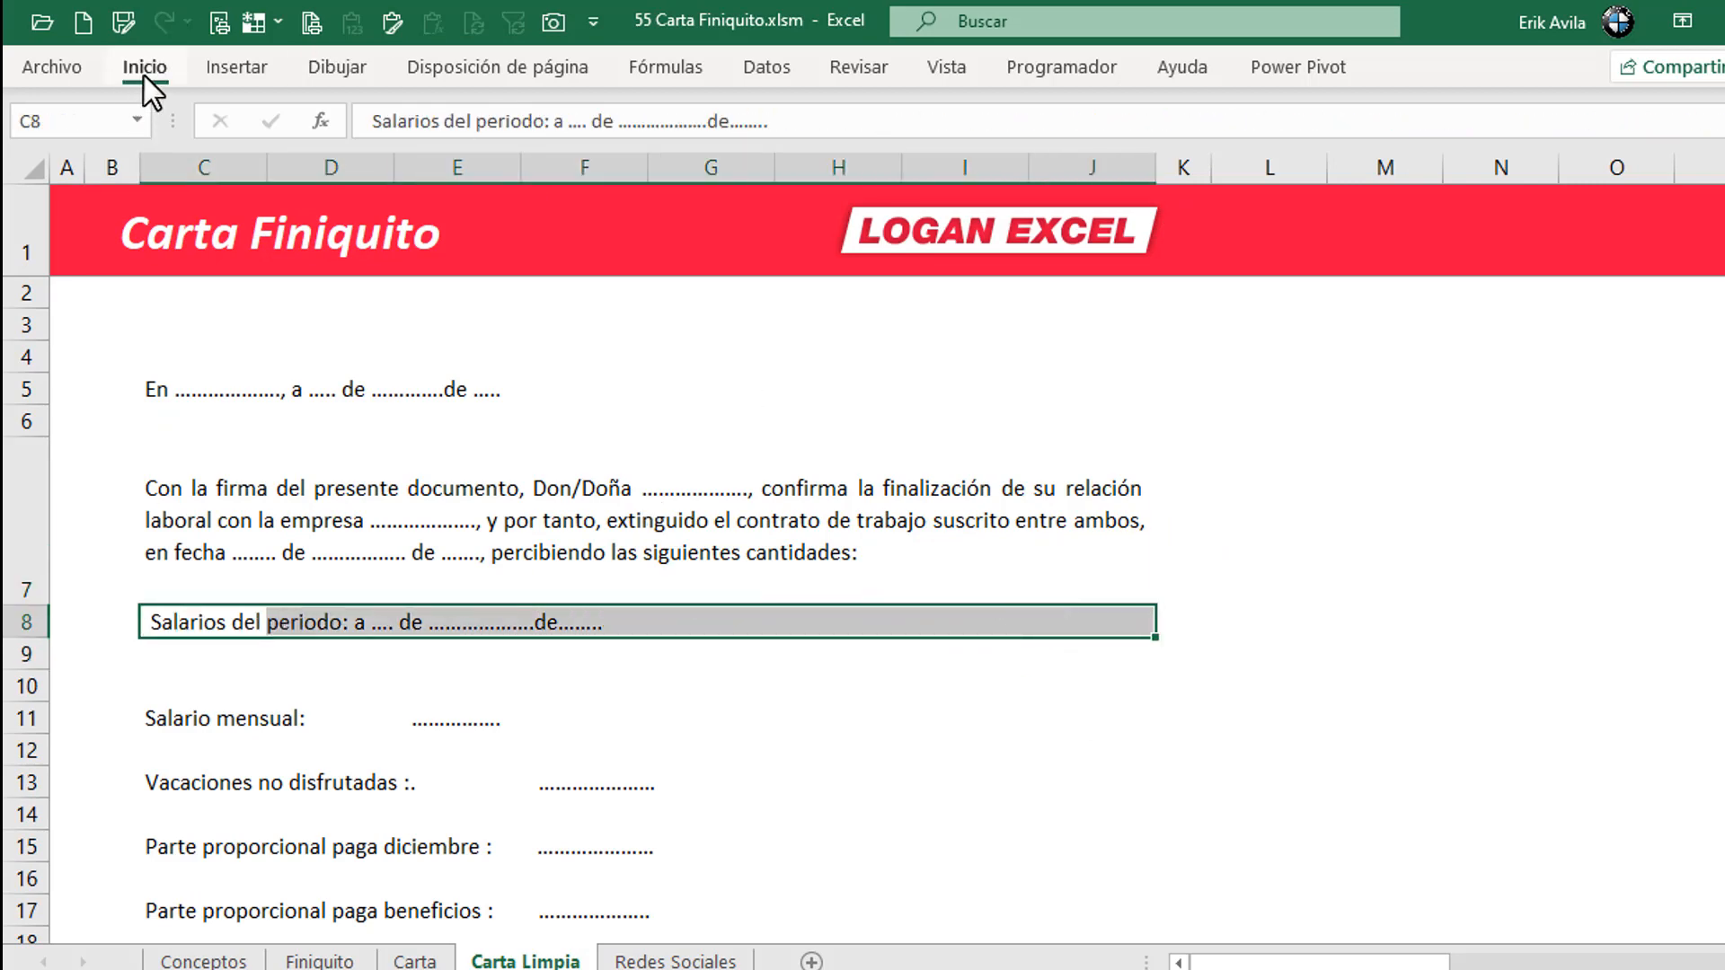
click(144, 71)
click(654, 165)
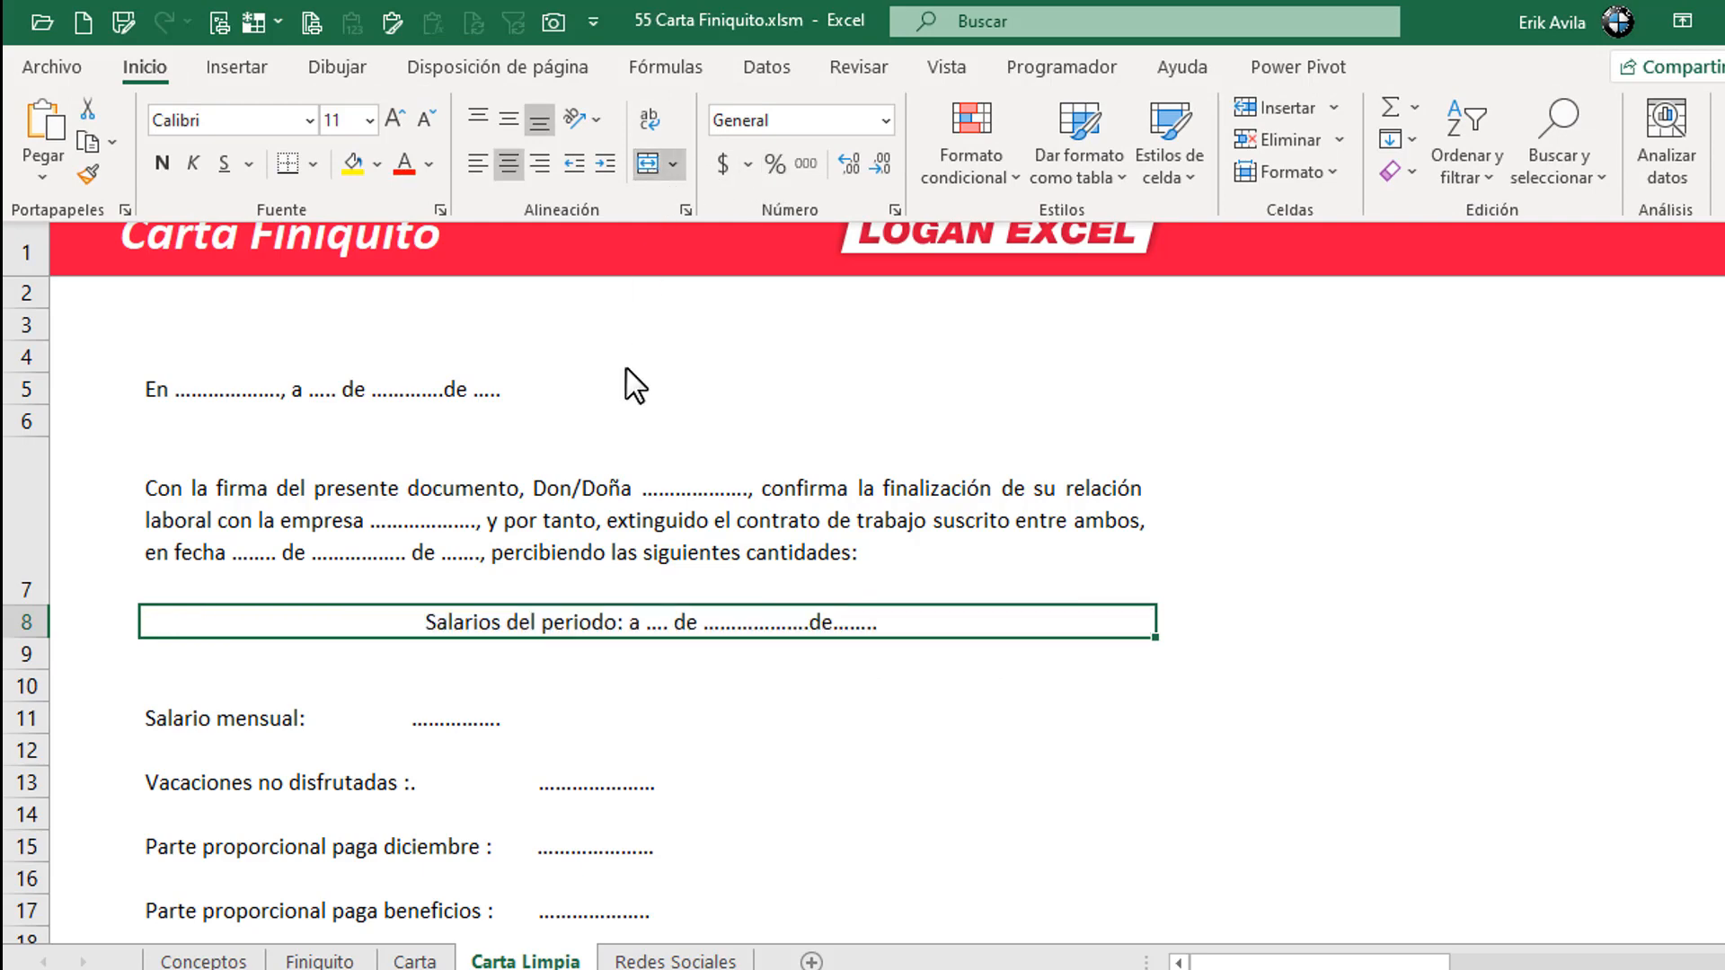
click(486, 169)
- Review the formatted date line, opening paragraph and salary period line, plus the list of concepts below them
click(541, 611)
click(454, 465)
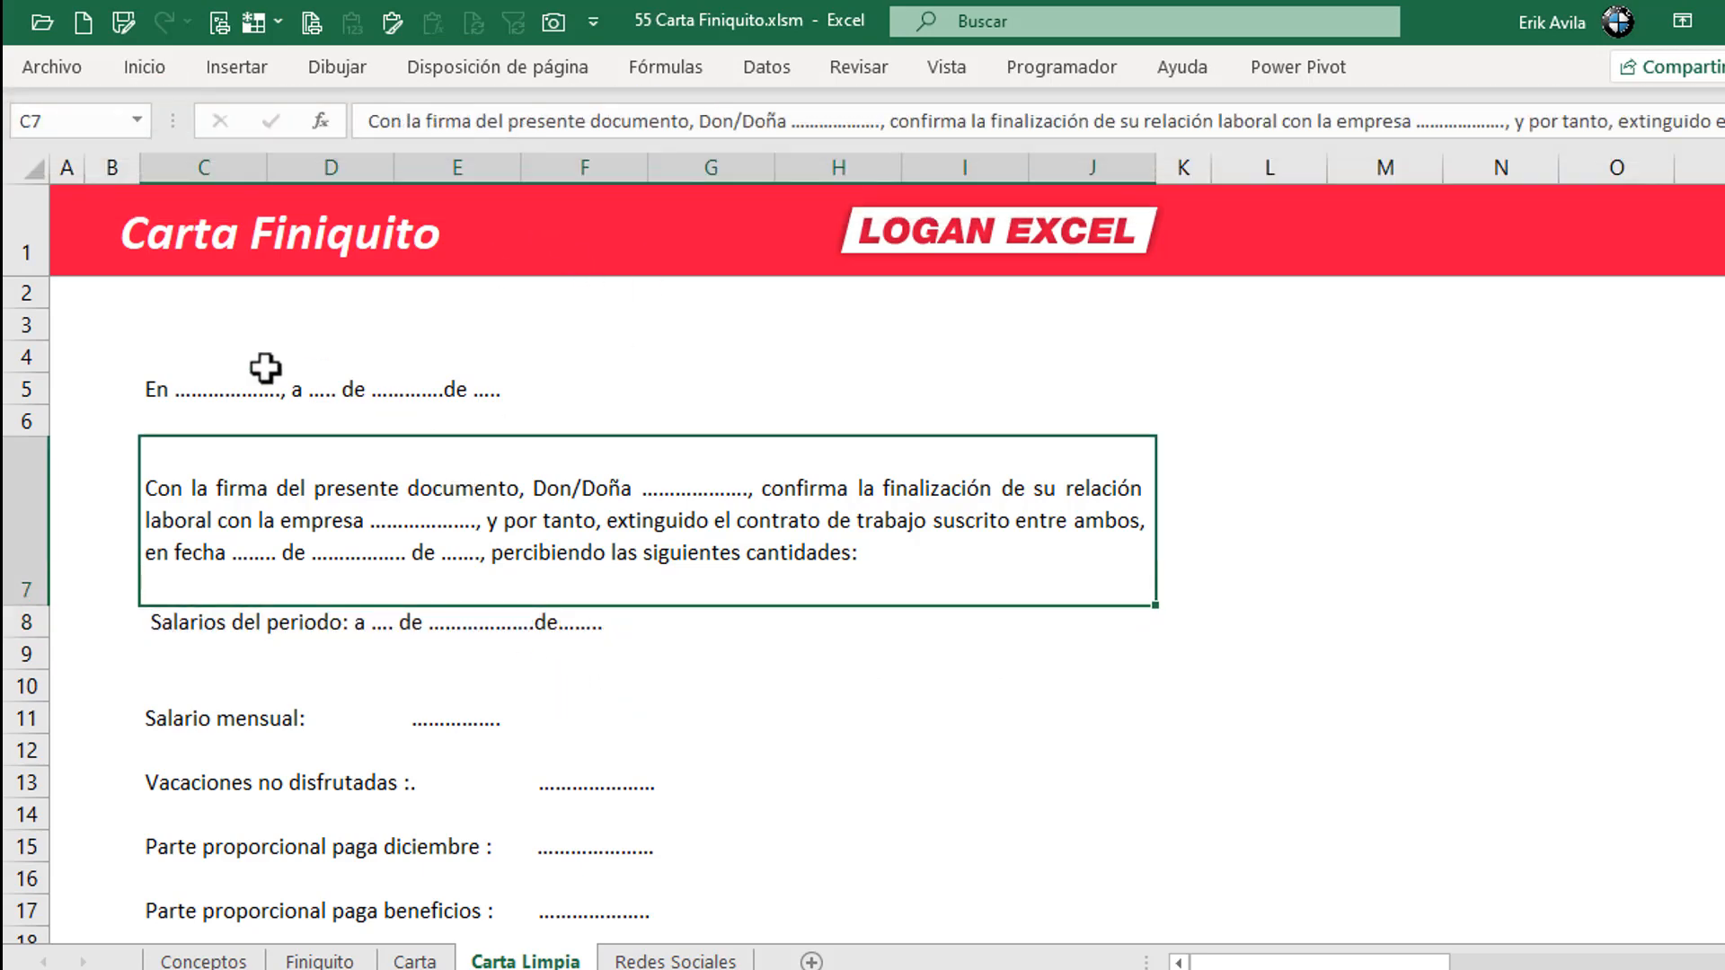
click(246, 406)
click(251, 389)
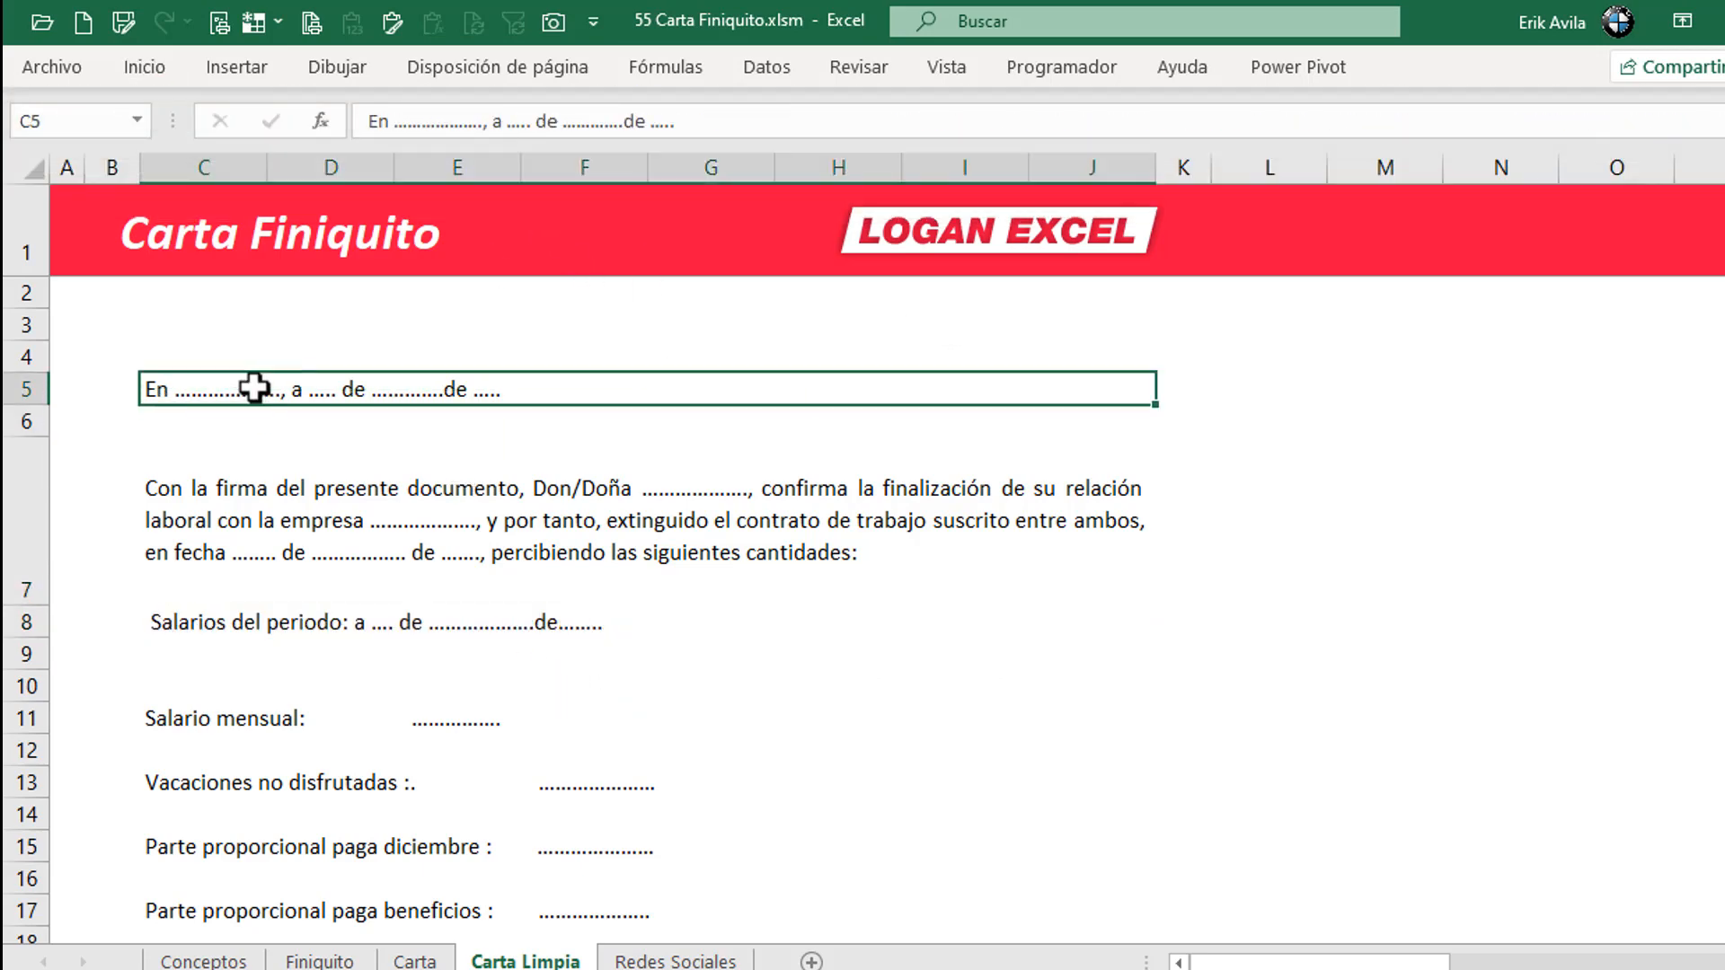
click(409, 563)
scroll(411, 563, down, 1)
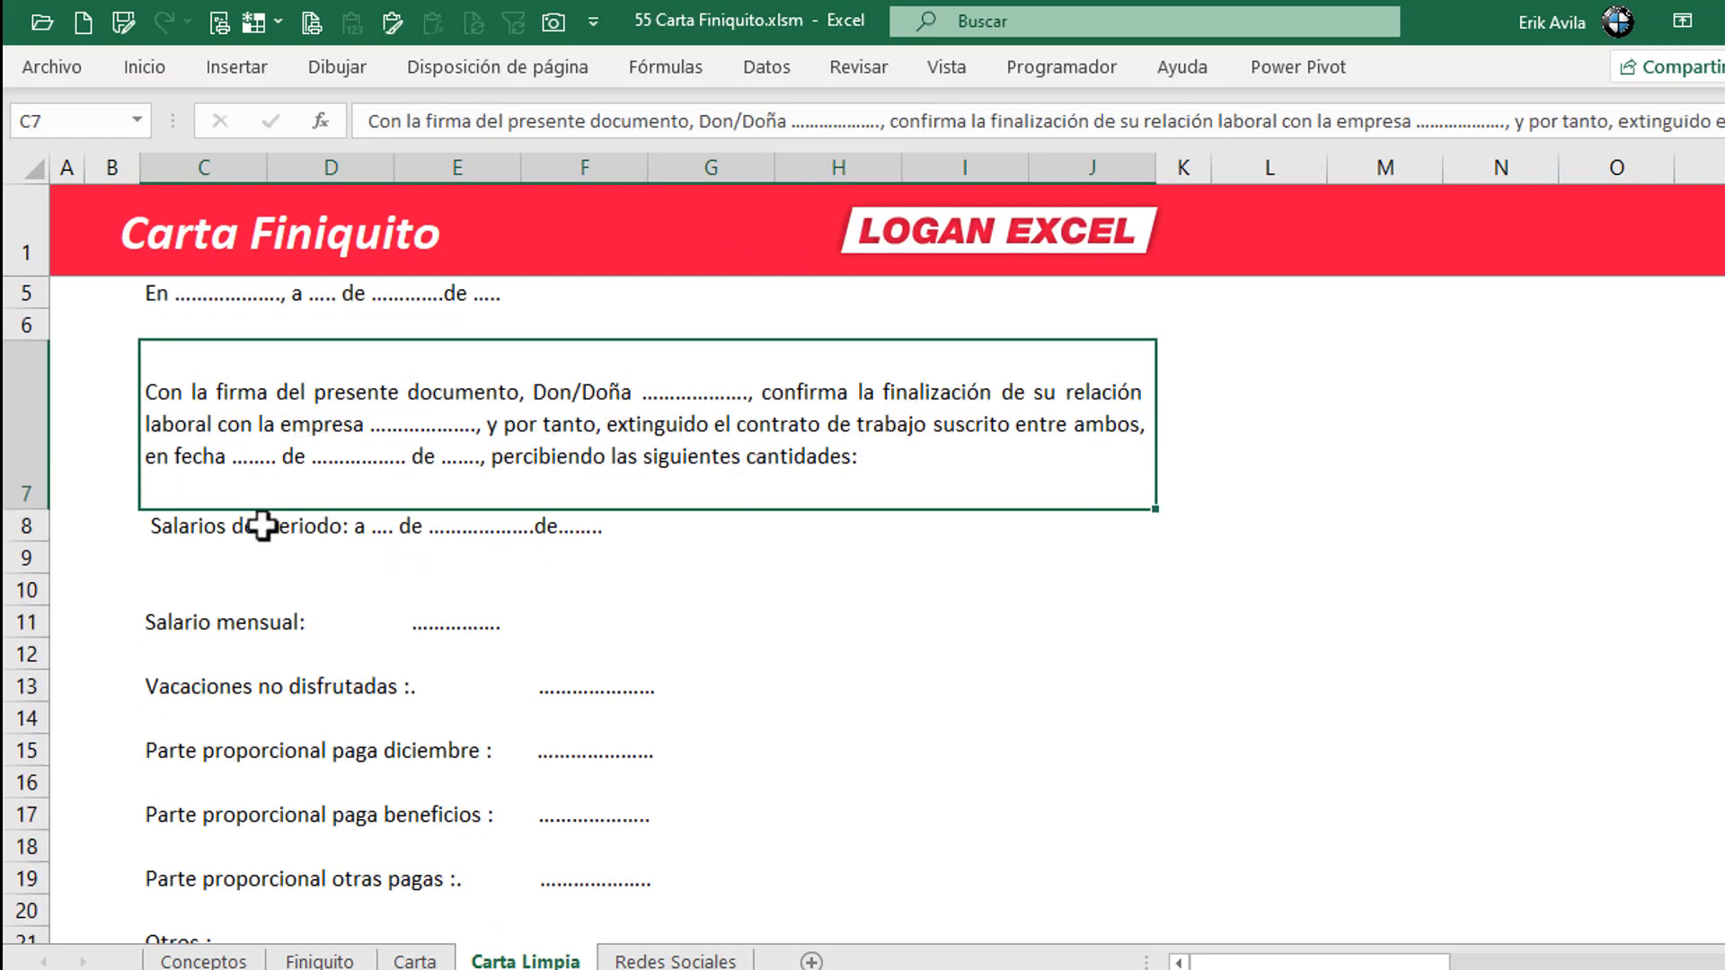
click(262, 528)
click(256, 620)
scroll(260, 608, down, 2)
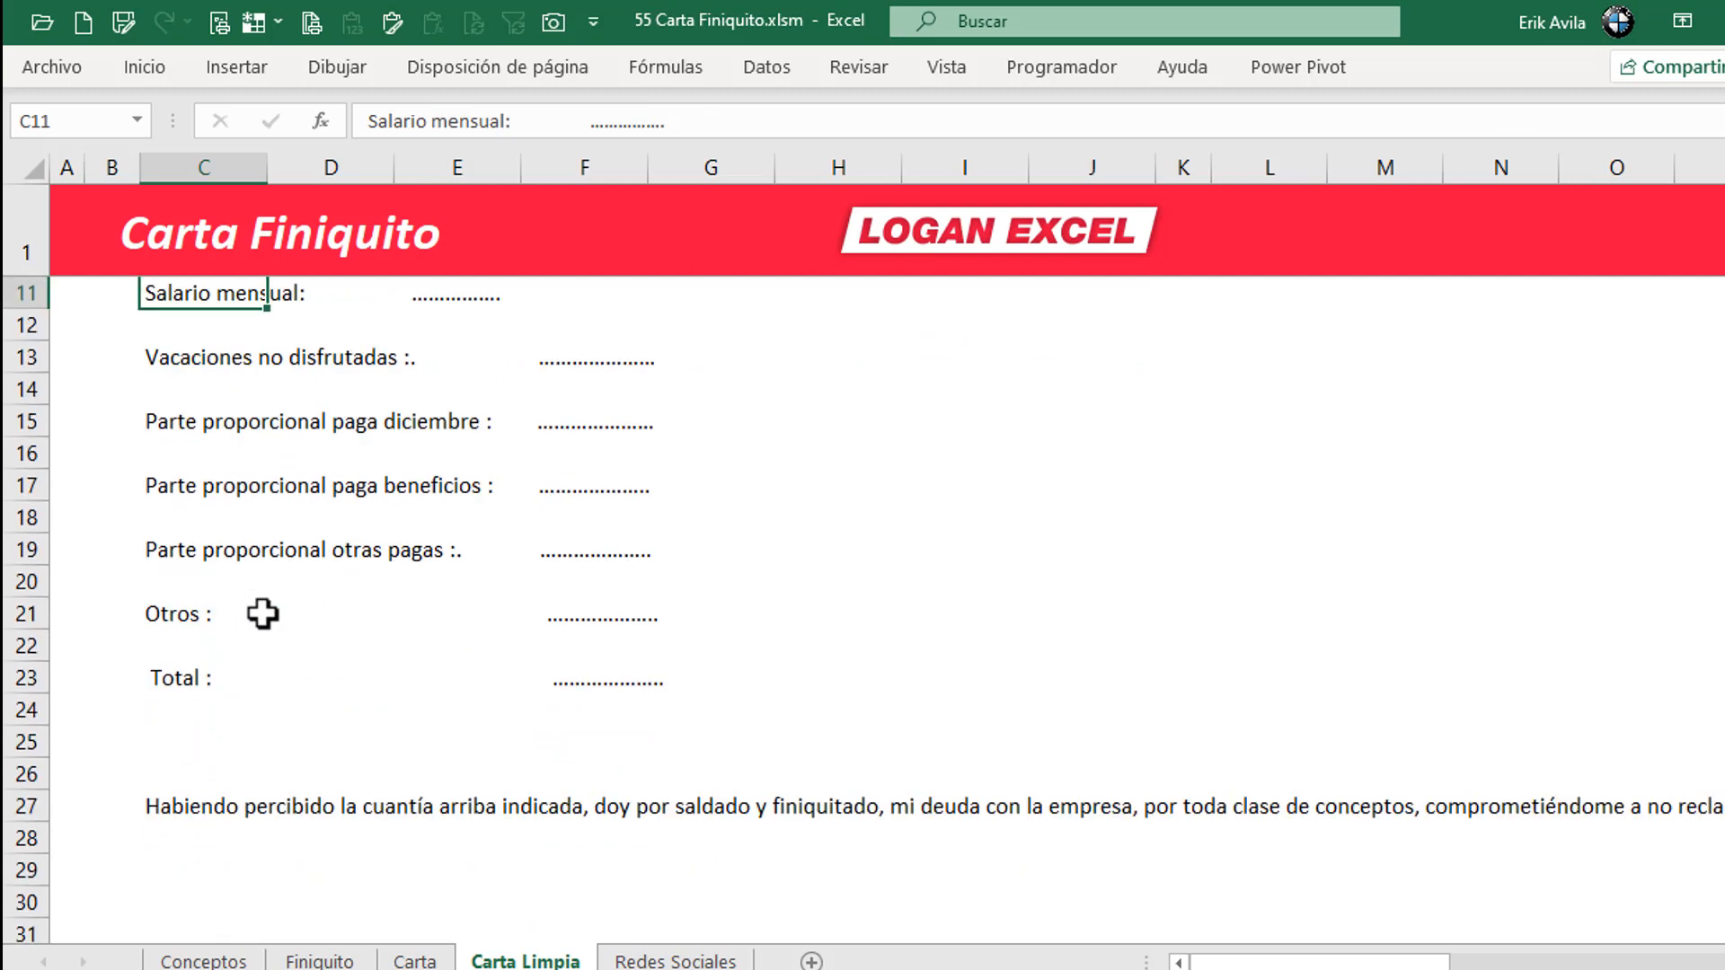
- Merge and center C27:J27 for the closing paragraph and increase row 27 to about five times its height
drag(222, 802, 1072, 807)
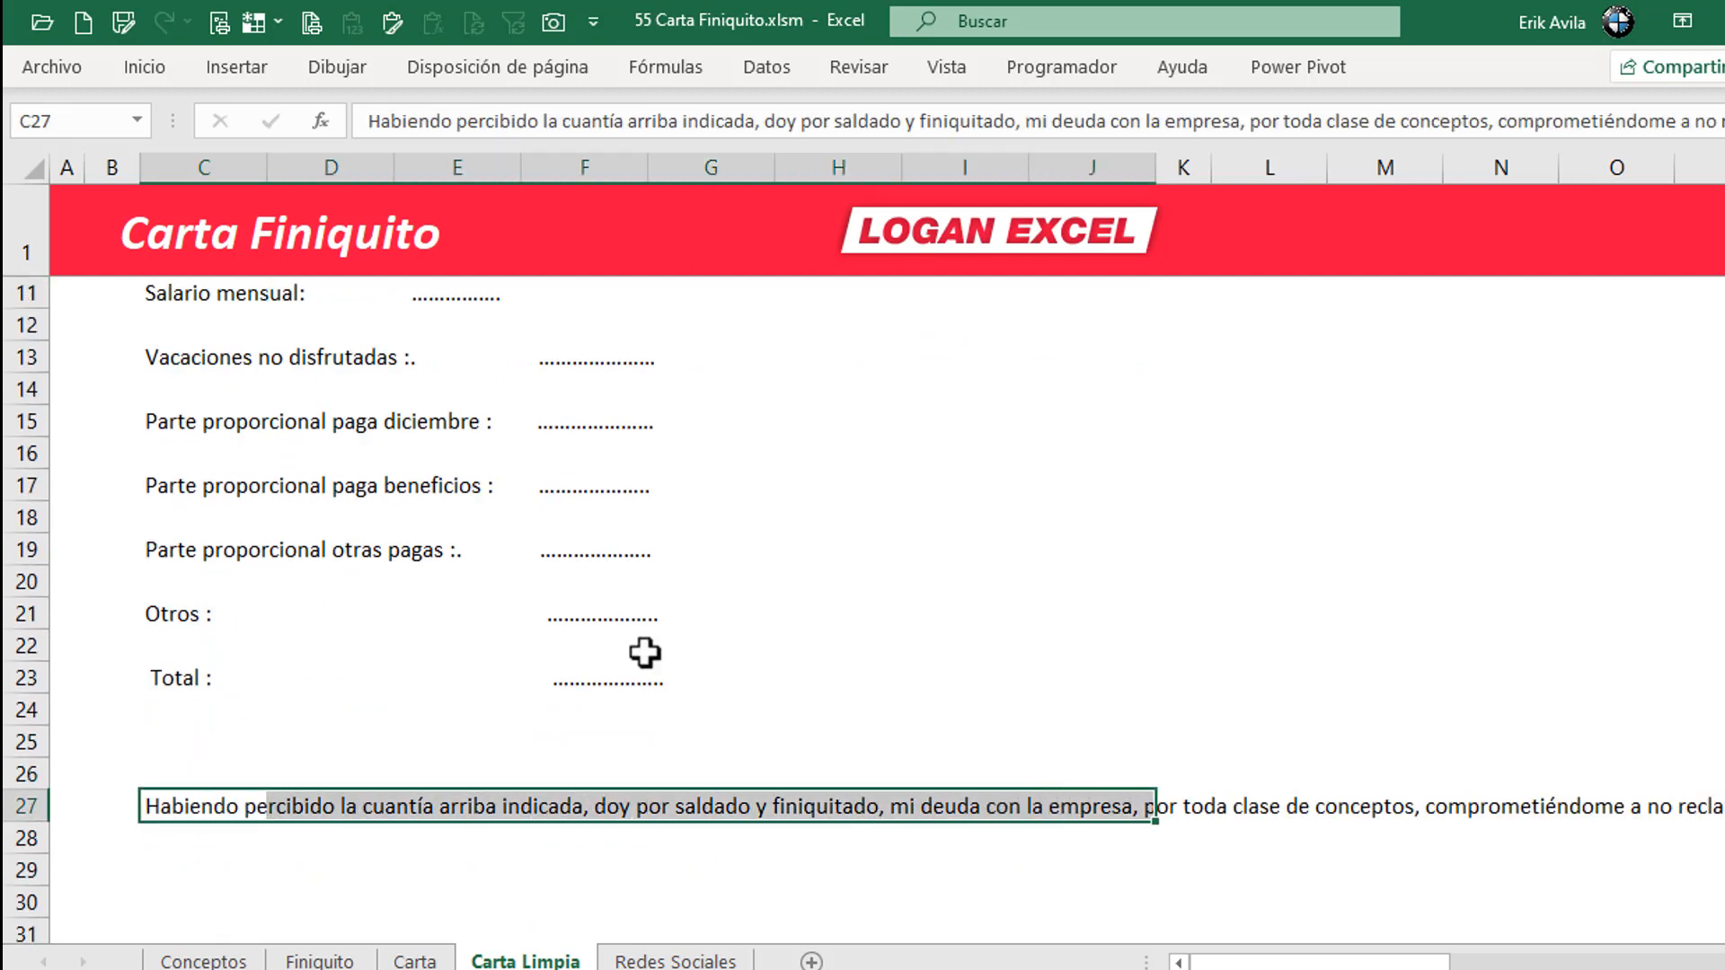
click(169, 65)
click(649, 165)
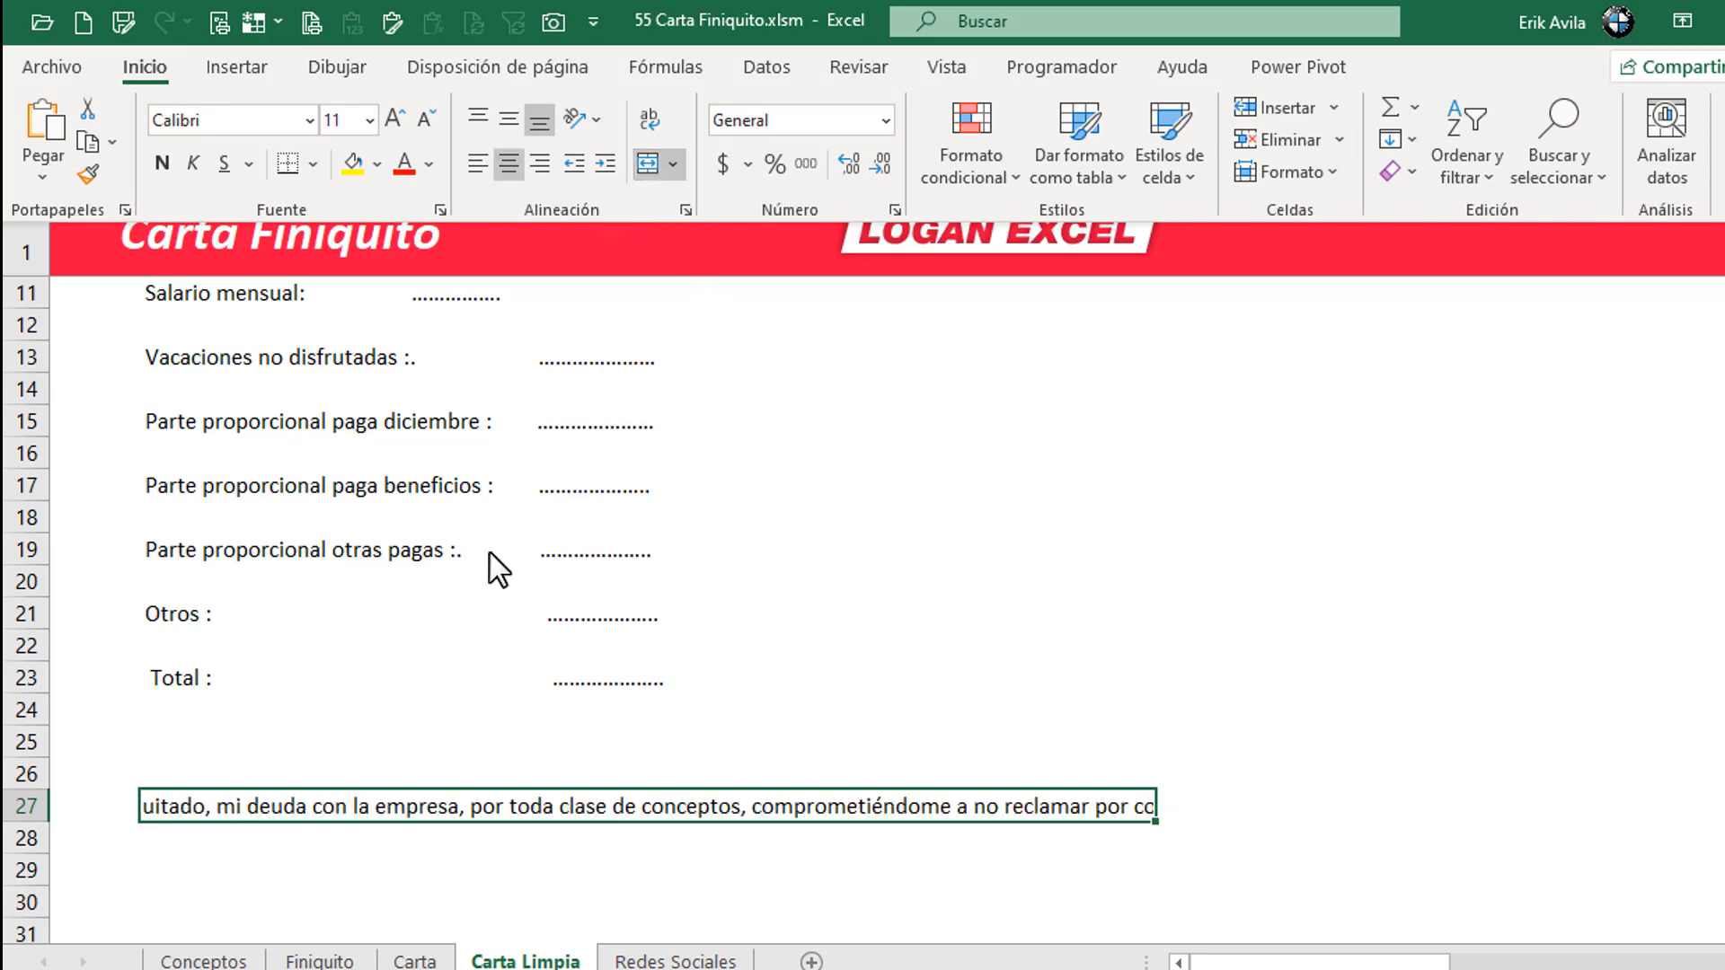
scroll(489, 553, down, 2)
click(241, 744)
click(194, 622)
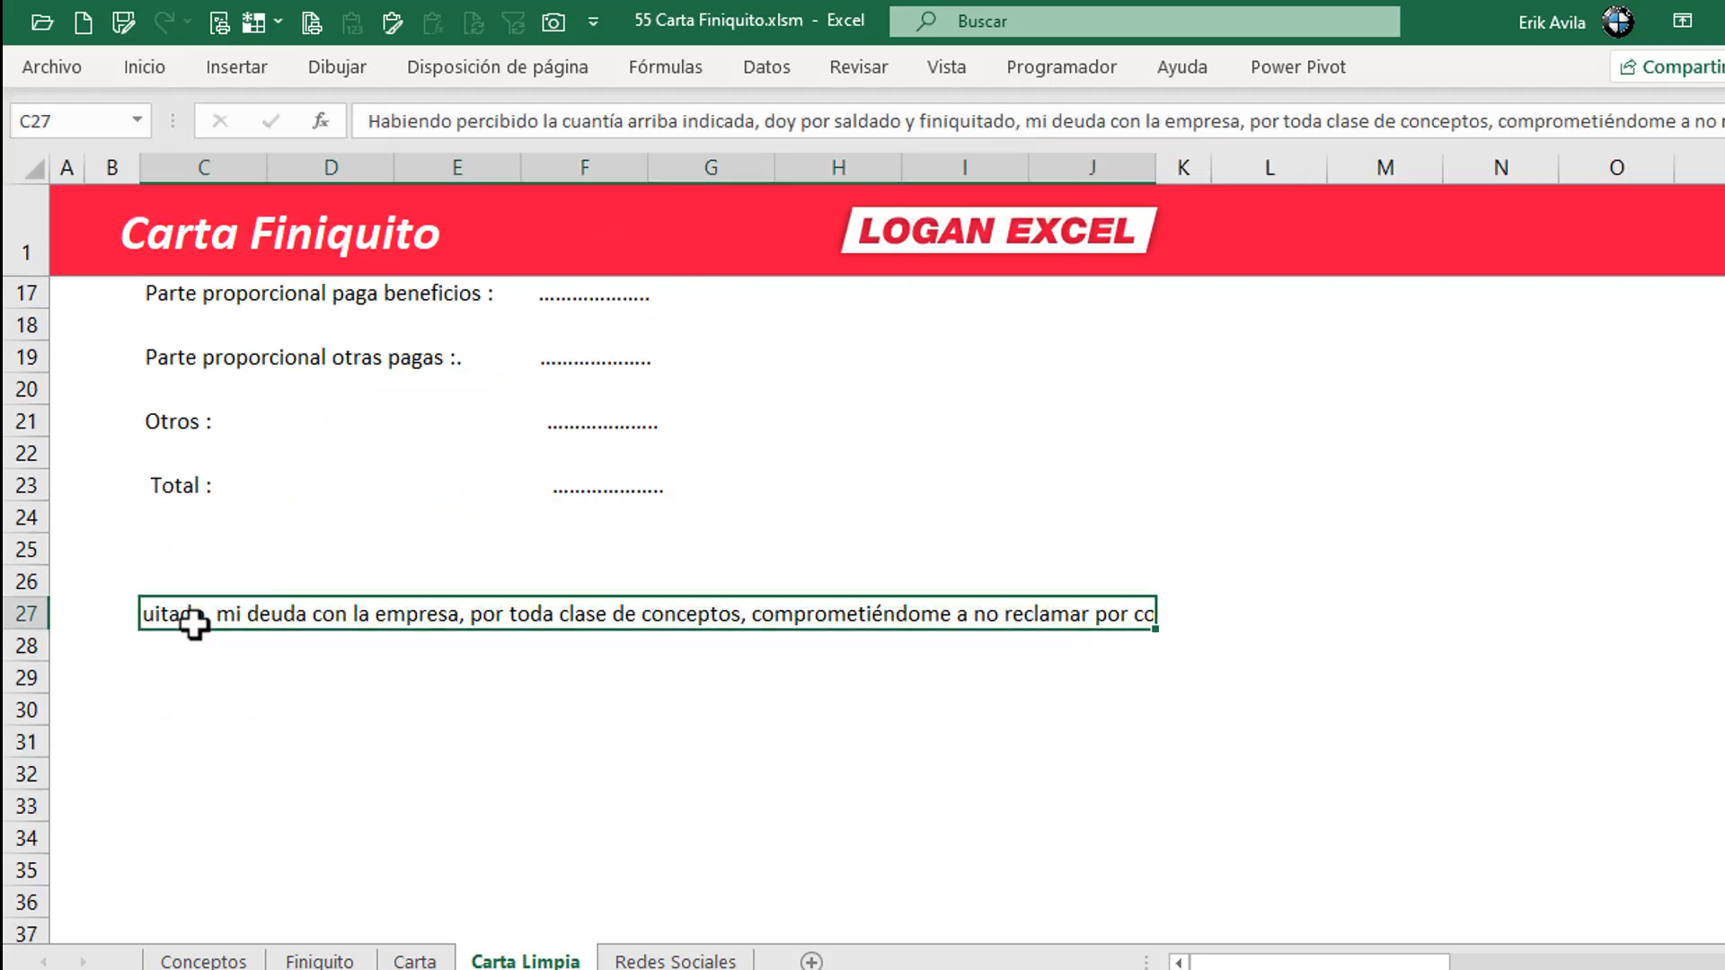
drag(33, 630, 38, 770)
- Set the horizontal alignment of the closing paragraph in C27:J27 to Justificar
right_click(293, 687)
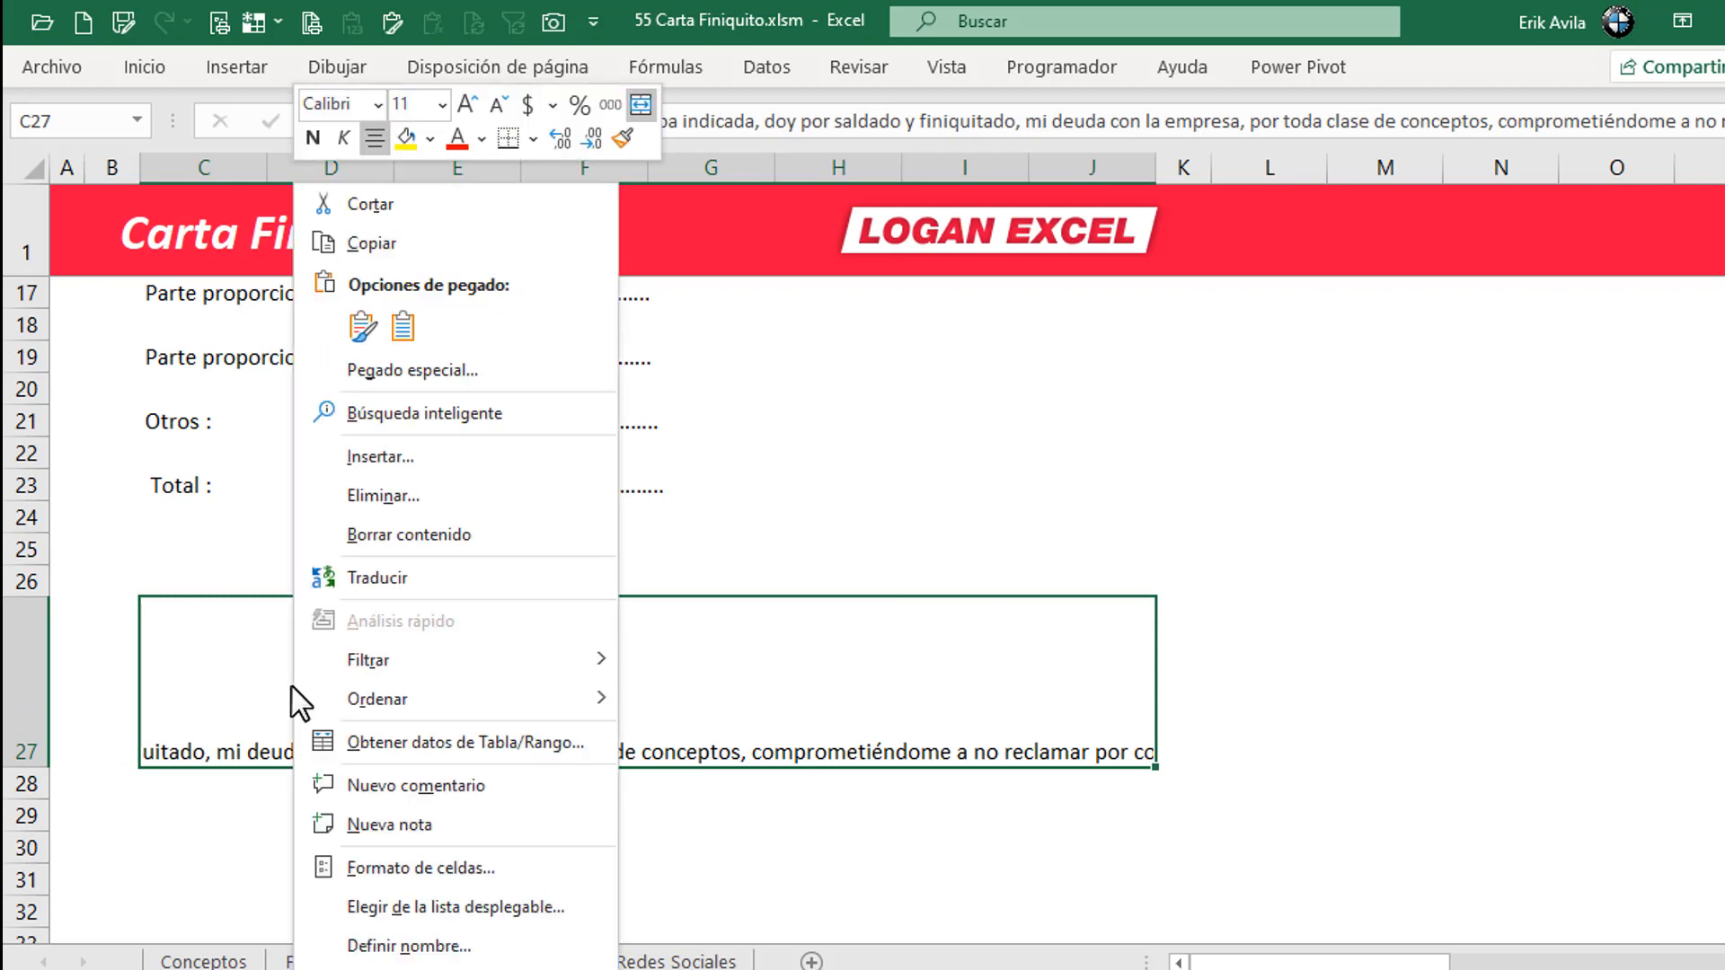
click(628, 589)
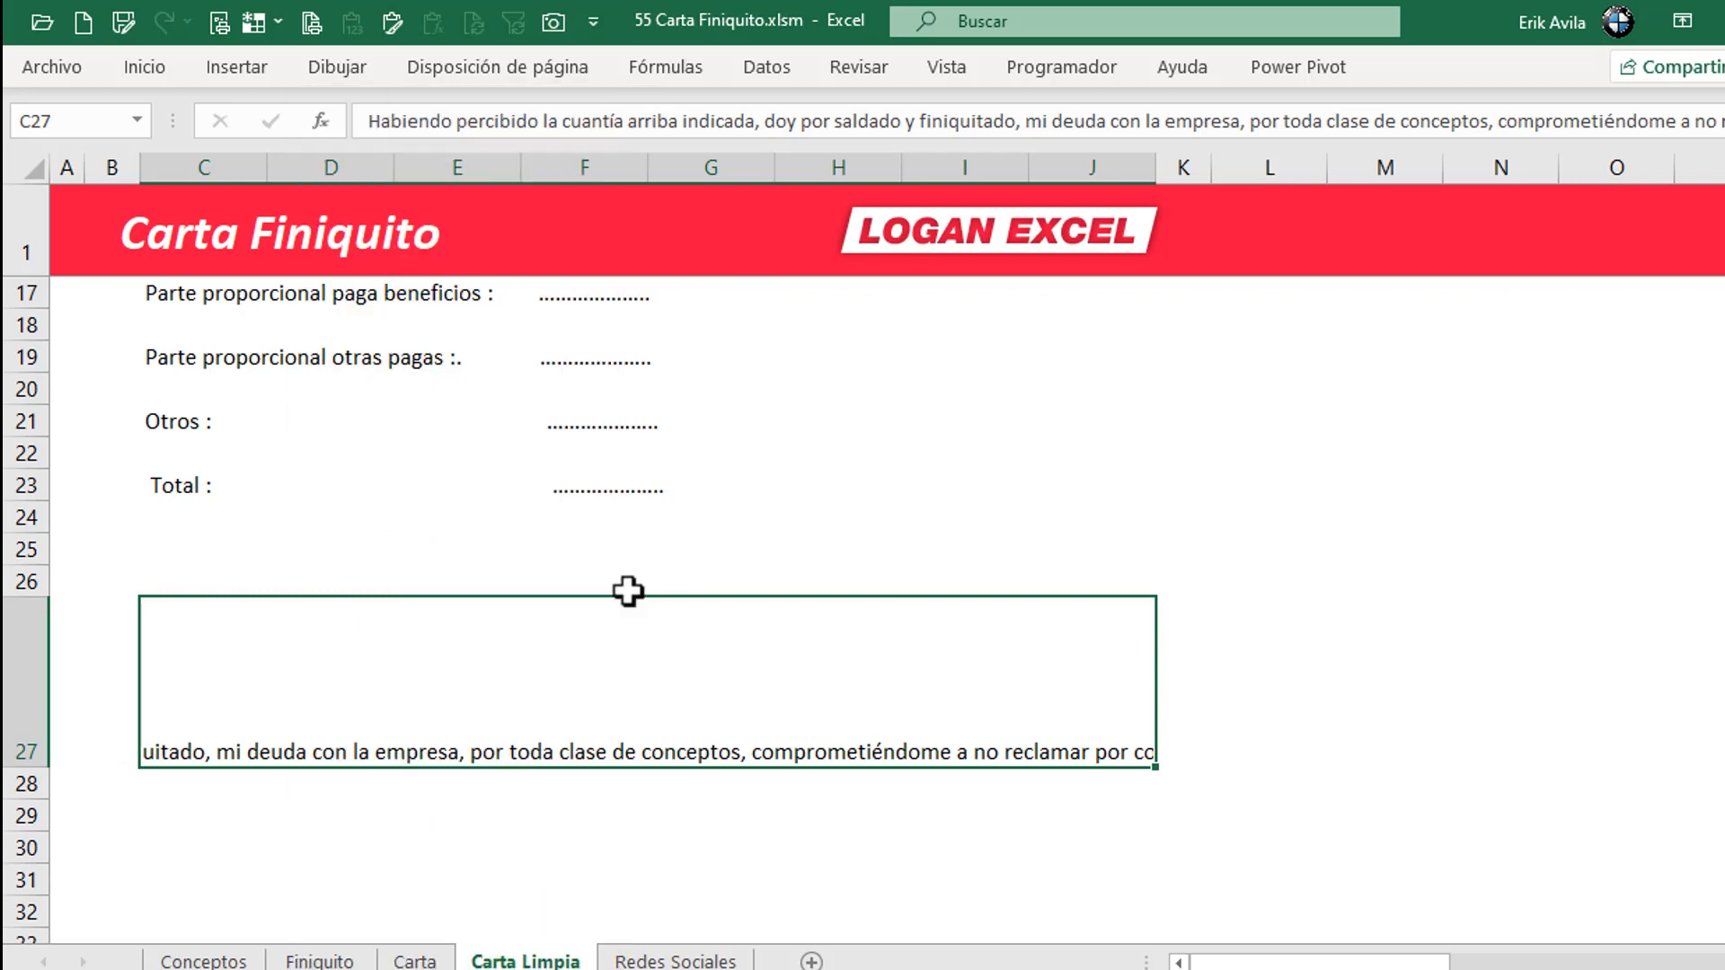
key(ctrl+1)
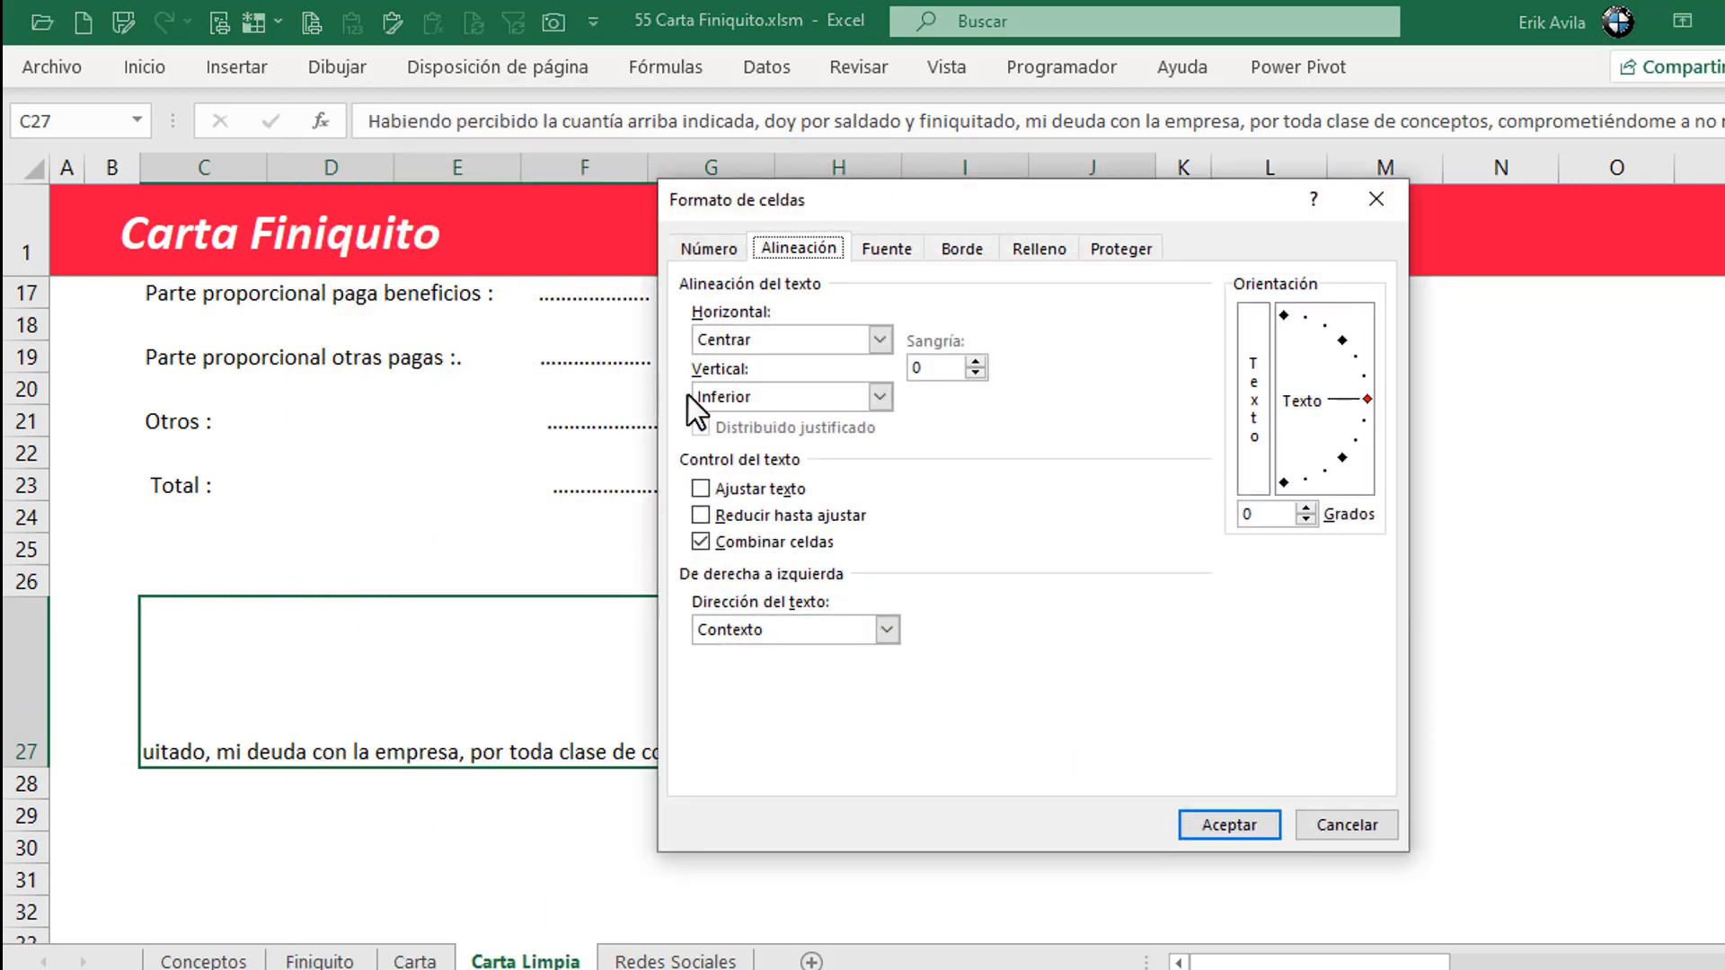
click(705, 251)
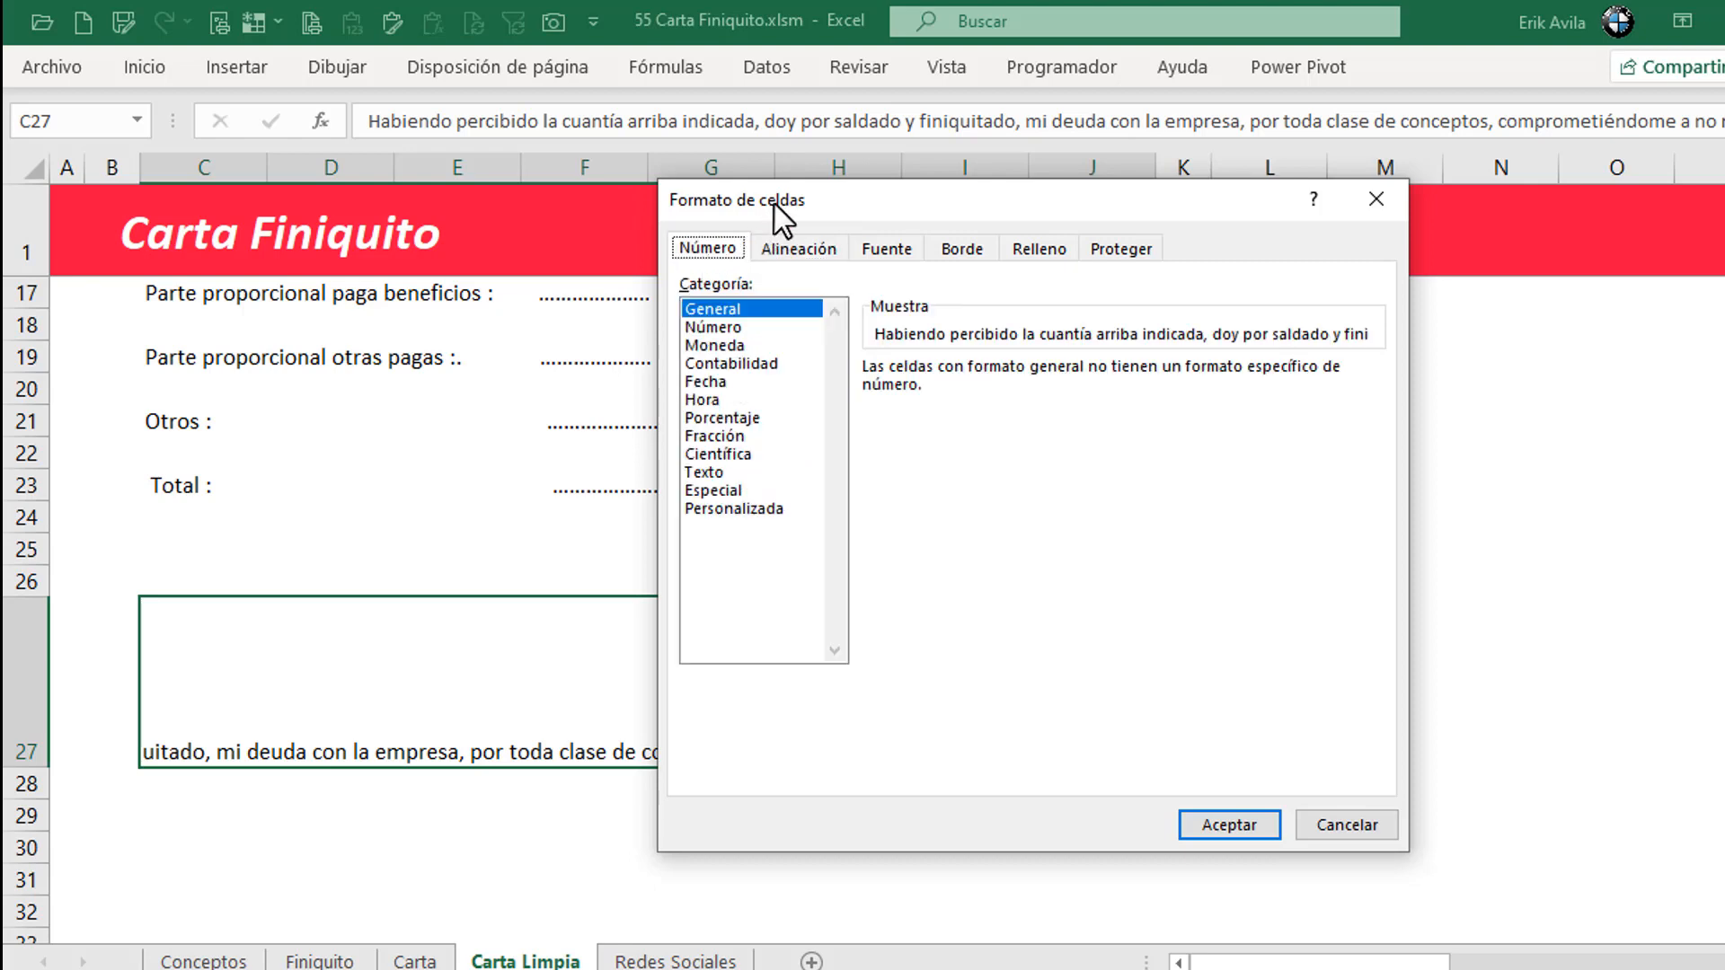
drag(774, 203, 746, 203)
click(855, 259)
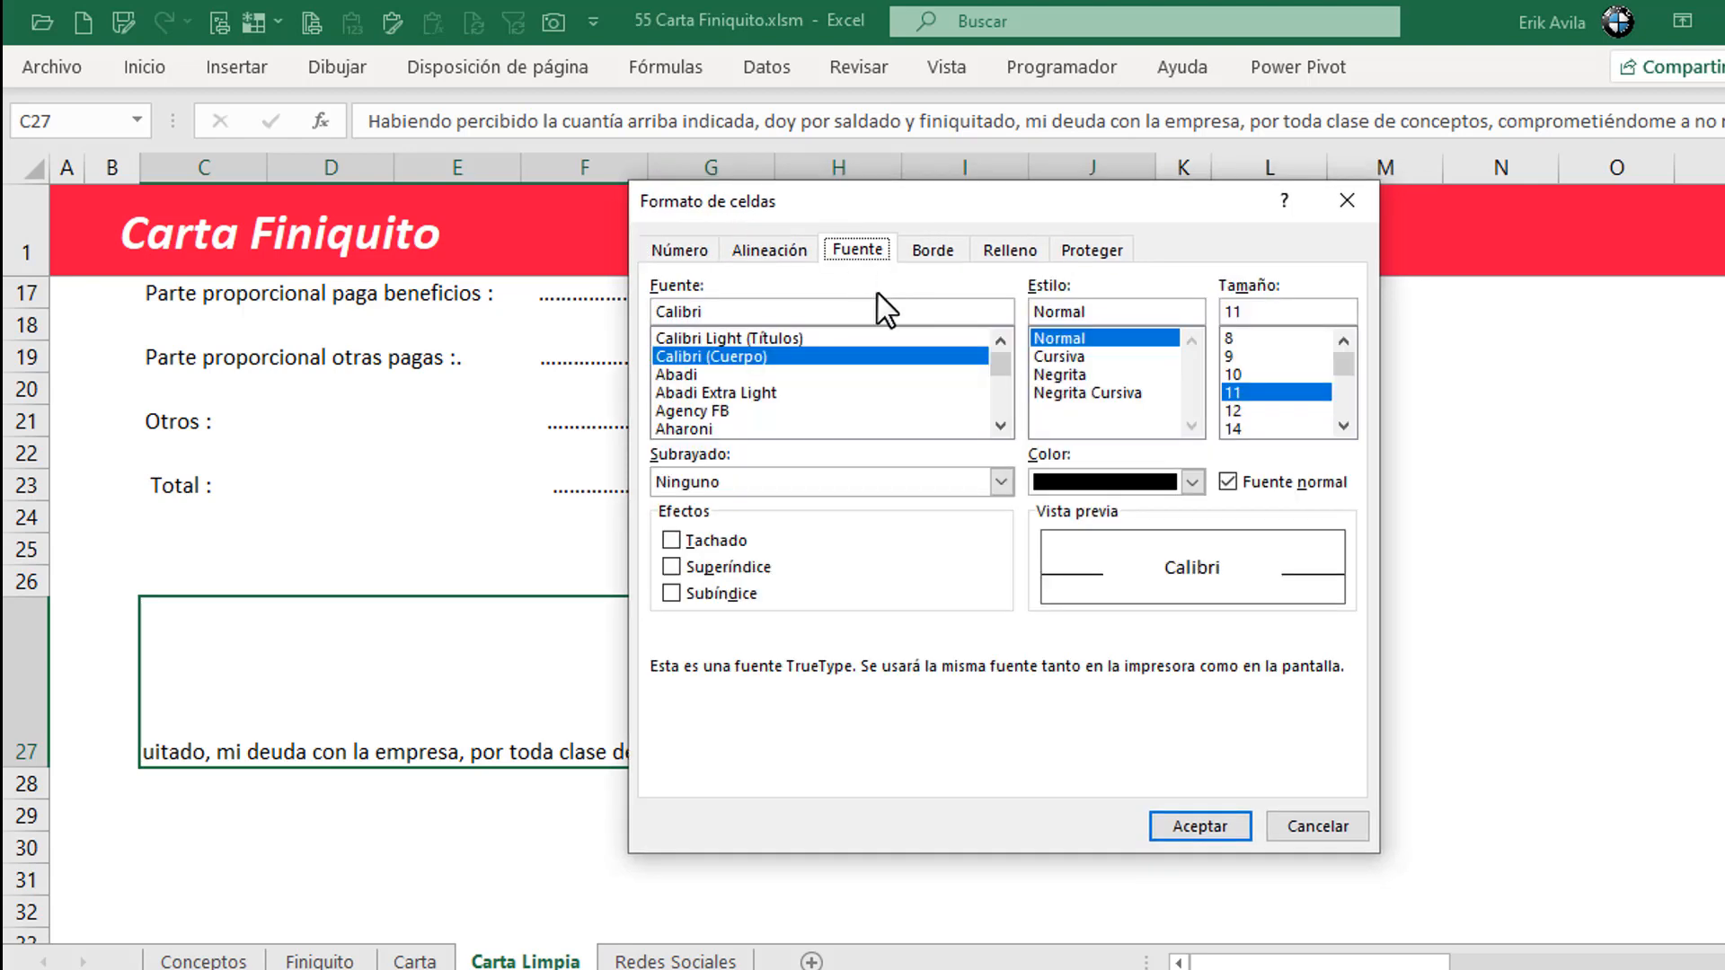
click(786, 250)
click(851, 342)
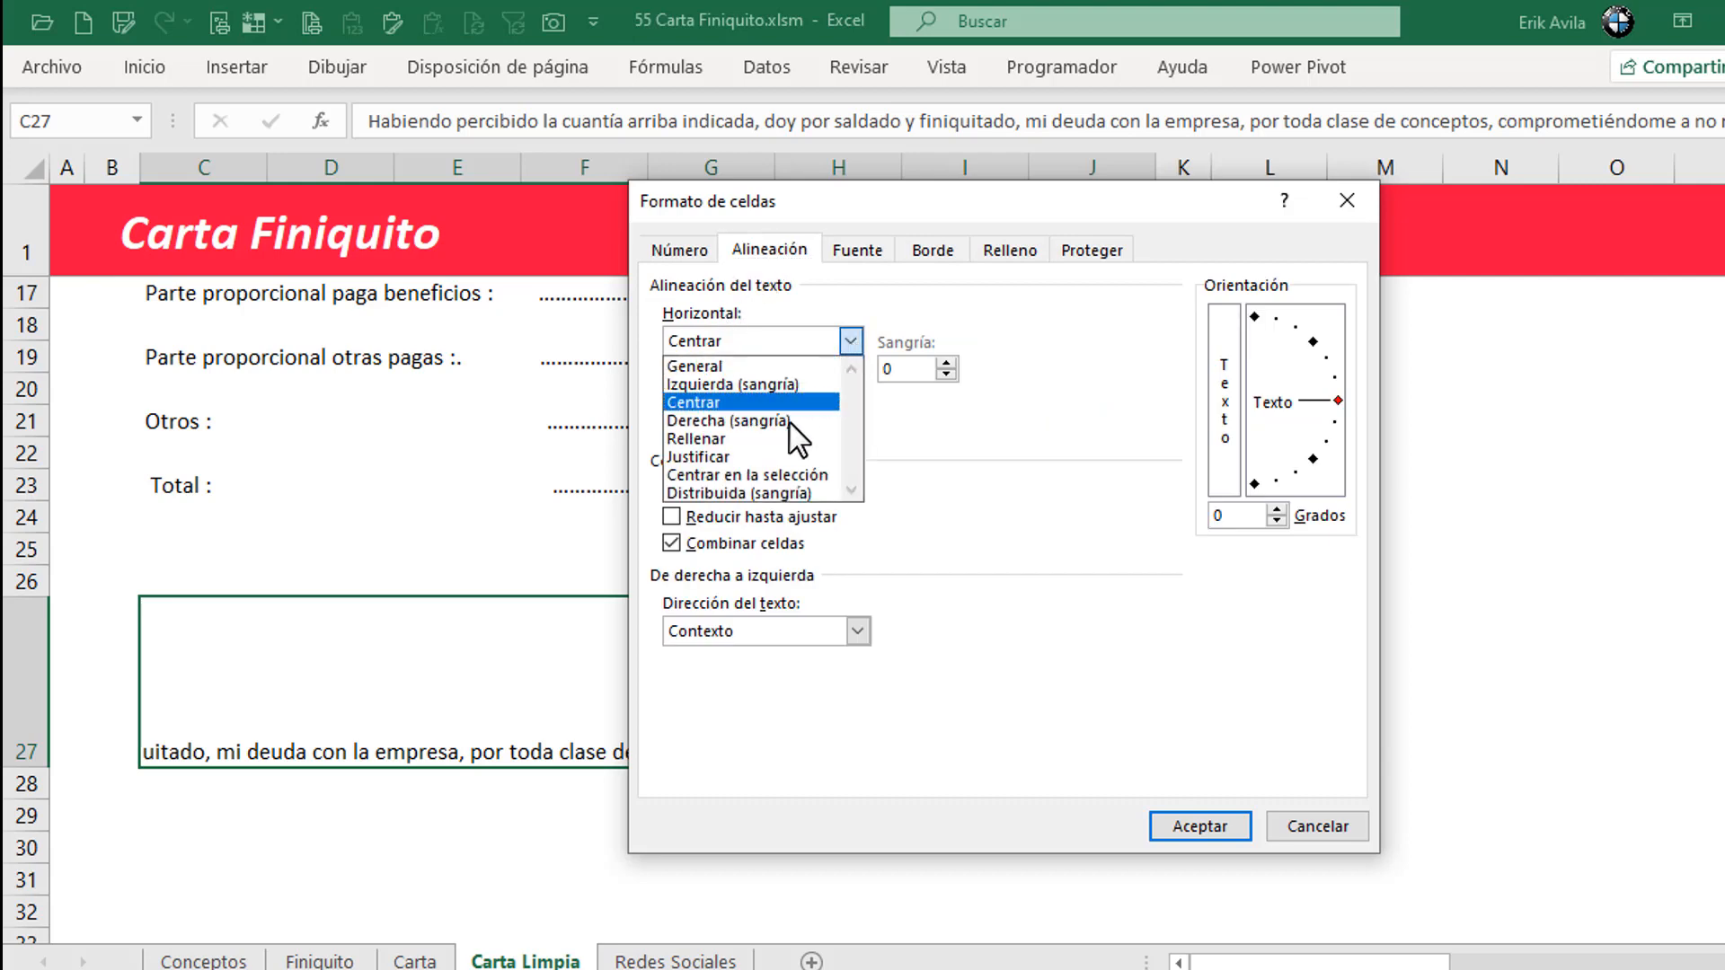
click(769, 456)
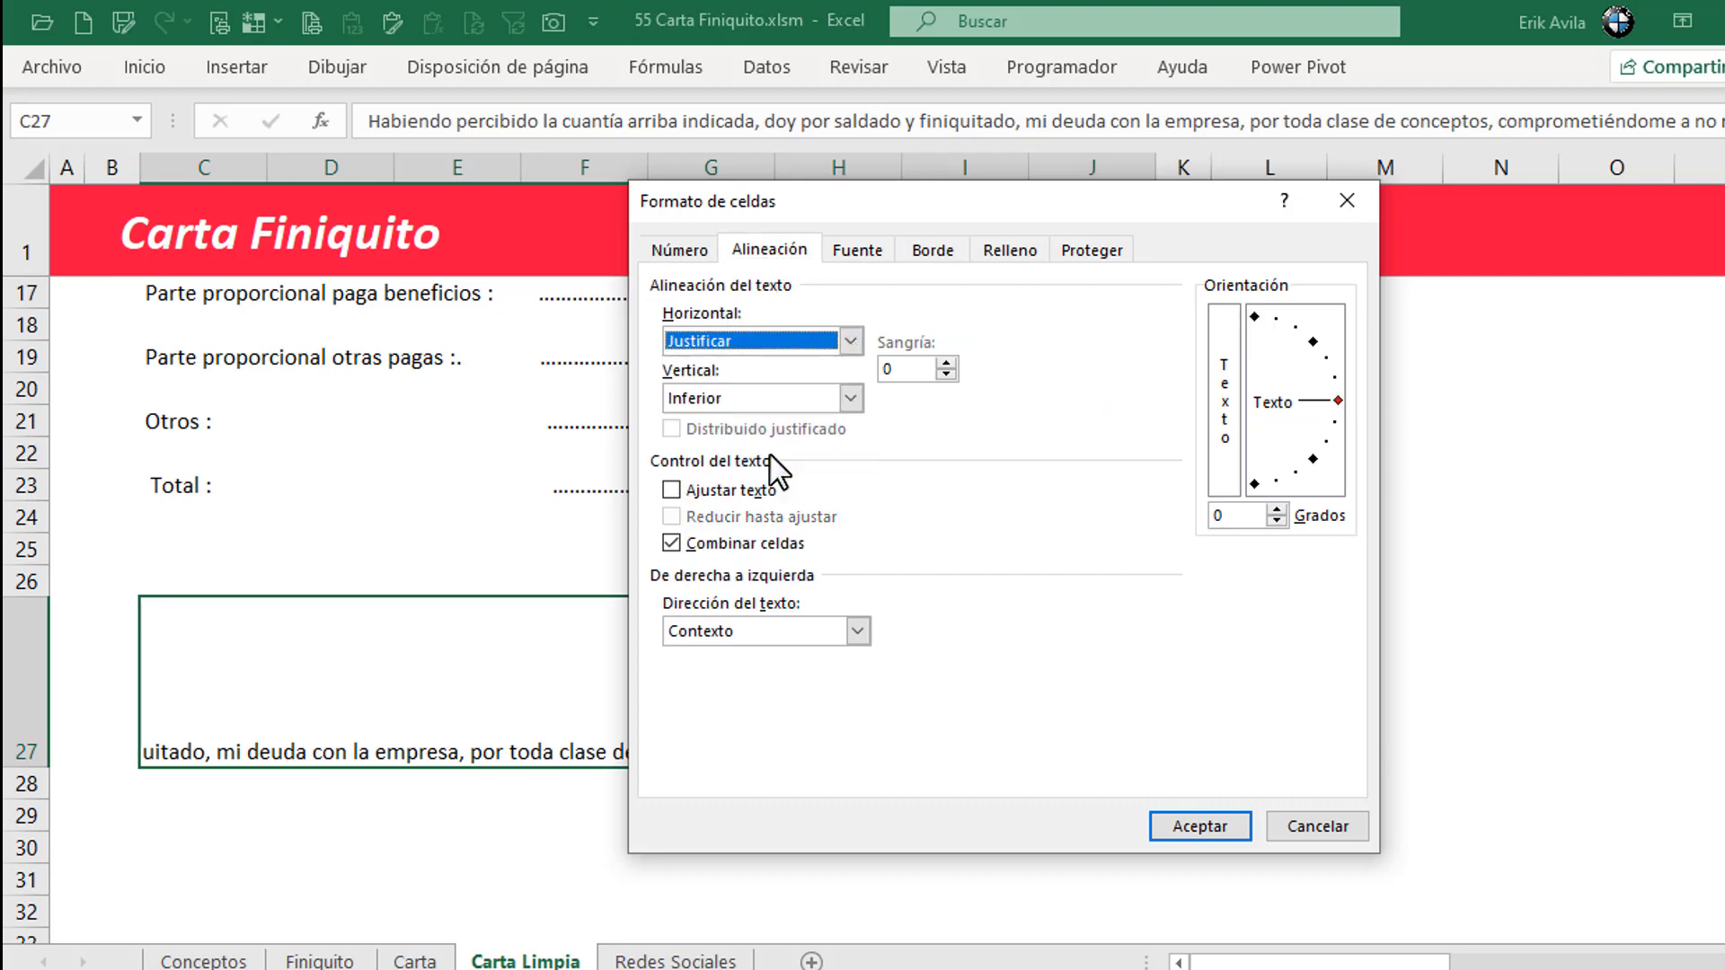
click(1160, 825)
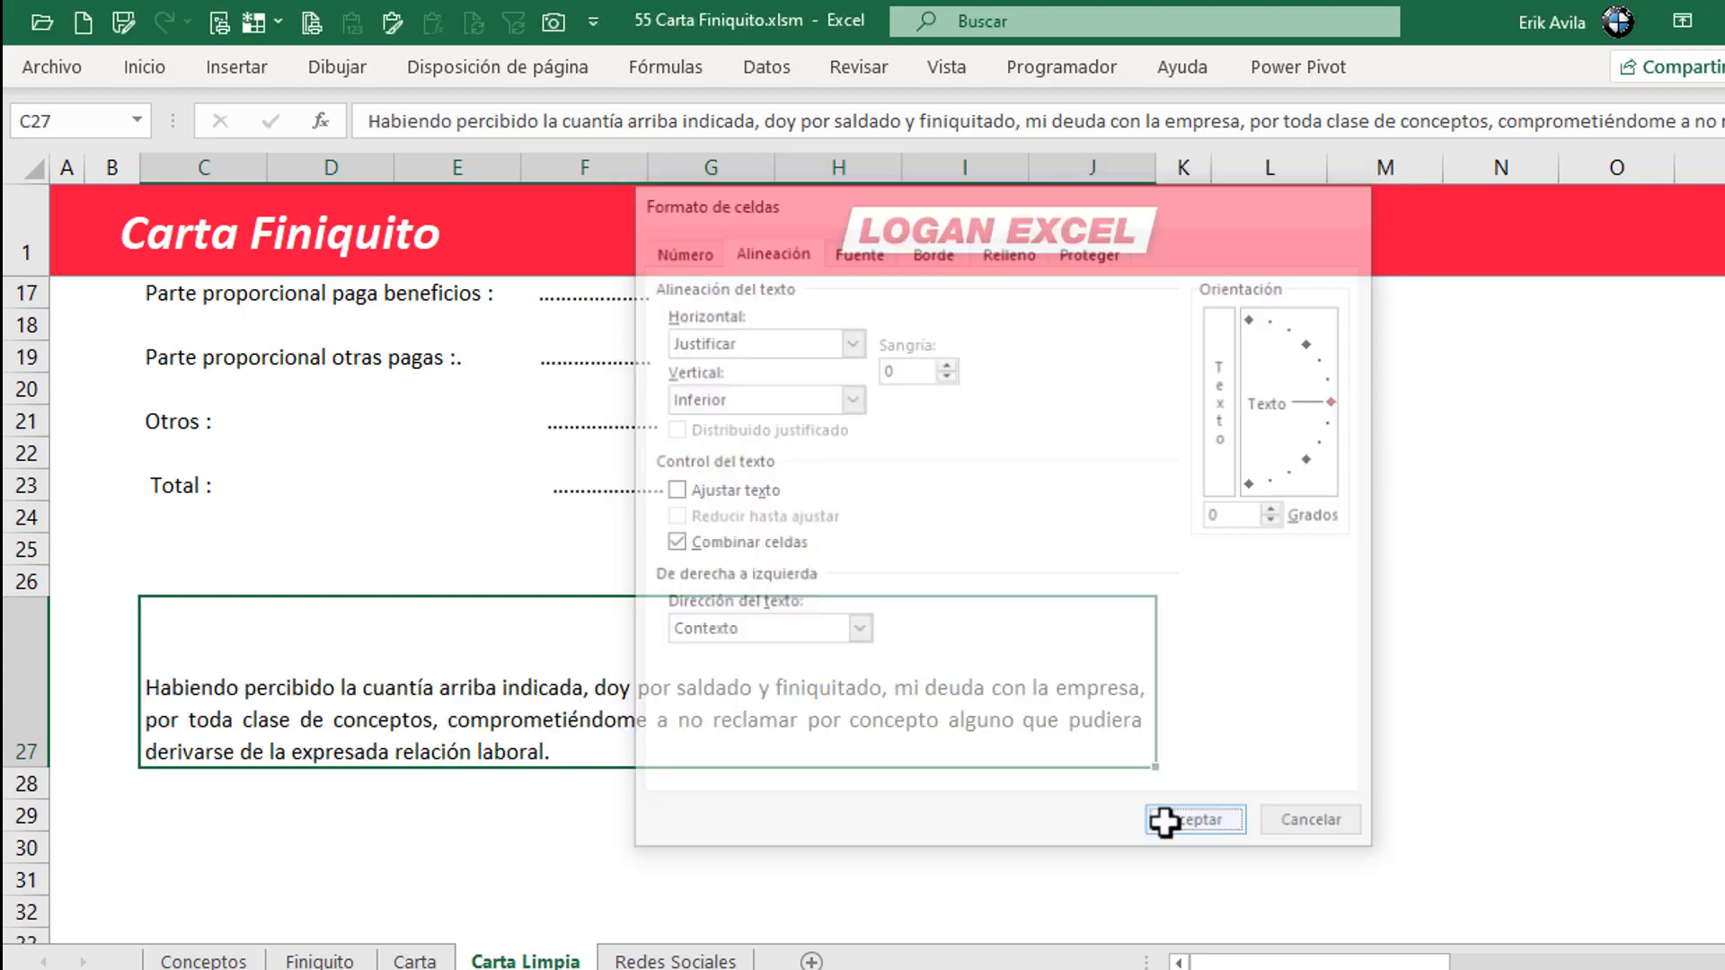
- Center the closing paragraph vertically within the merged cell C27:J27
click(142, 70)
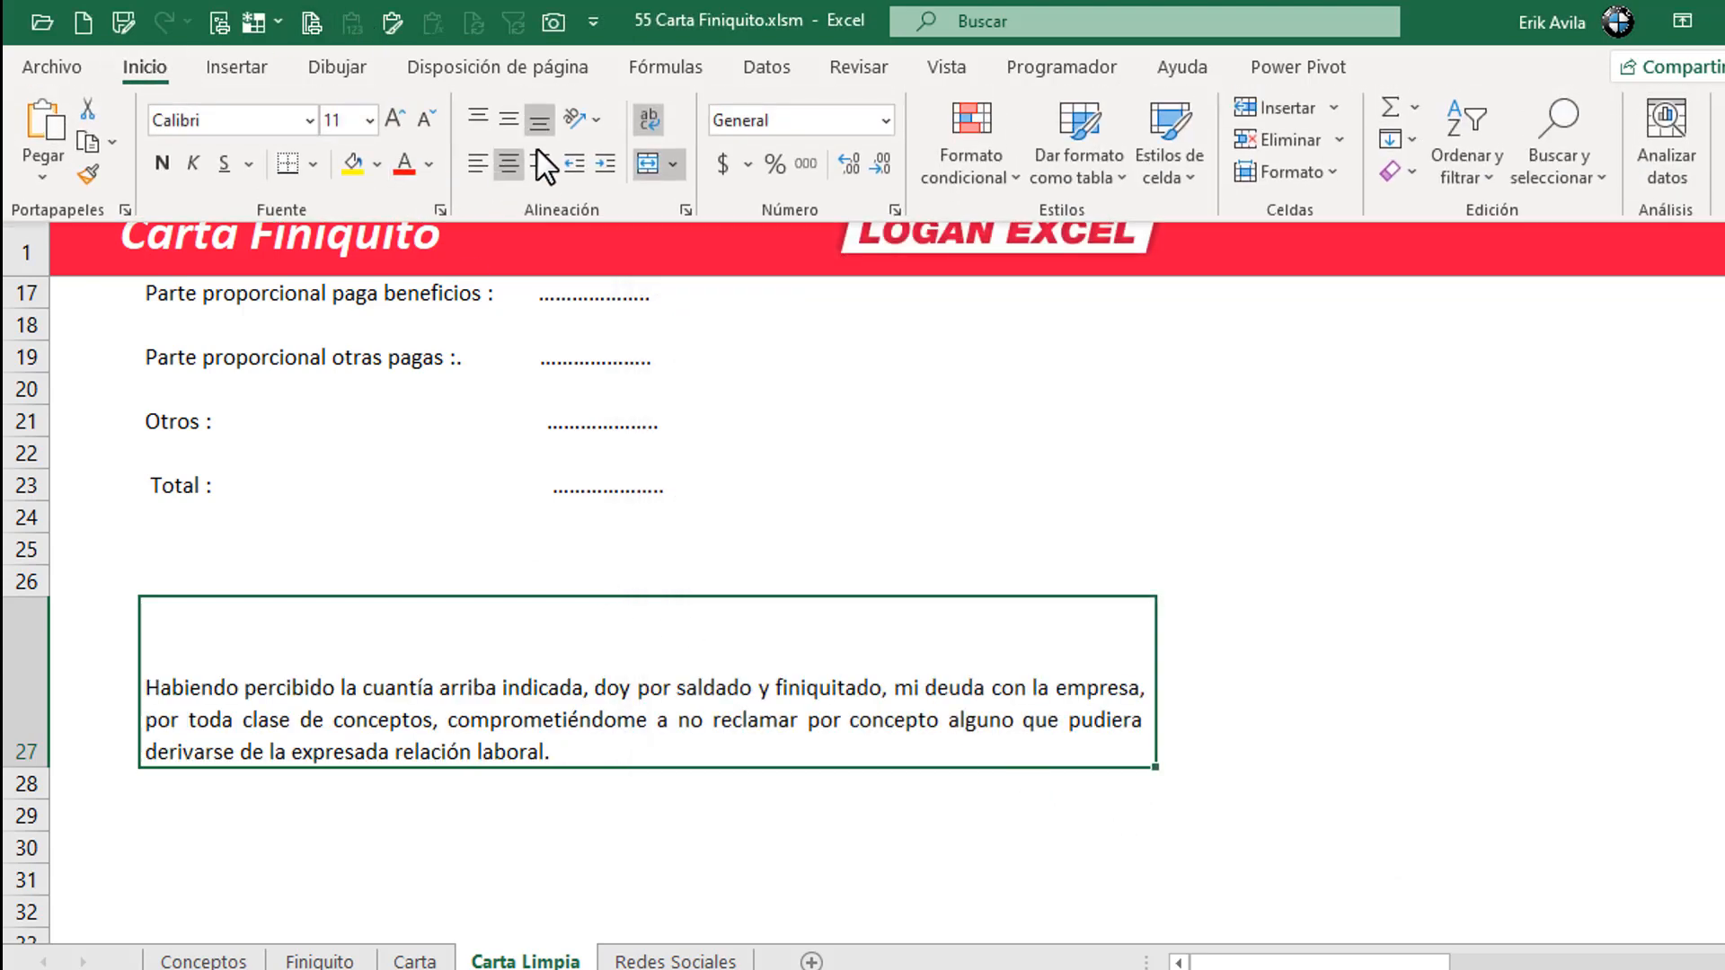
click(517, 120)
click(800, 485)
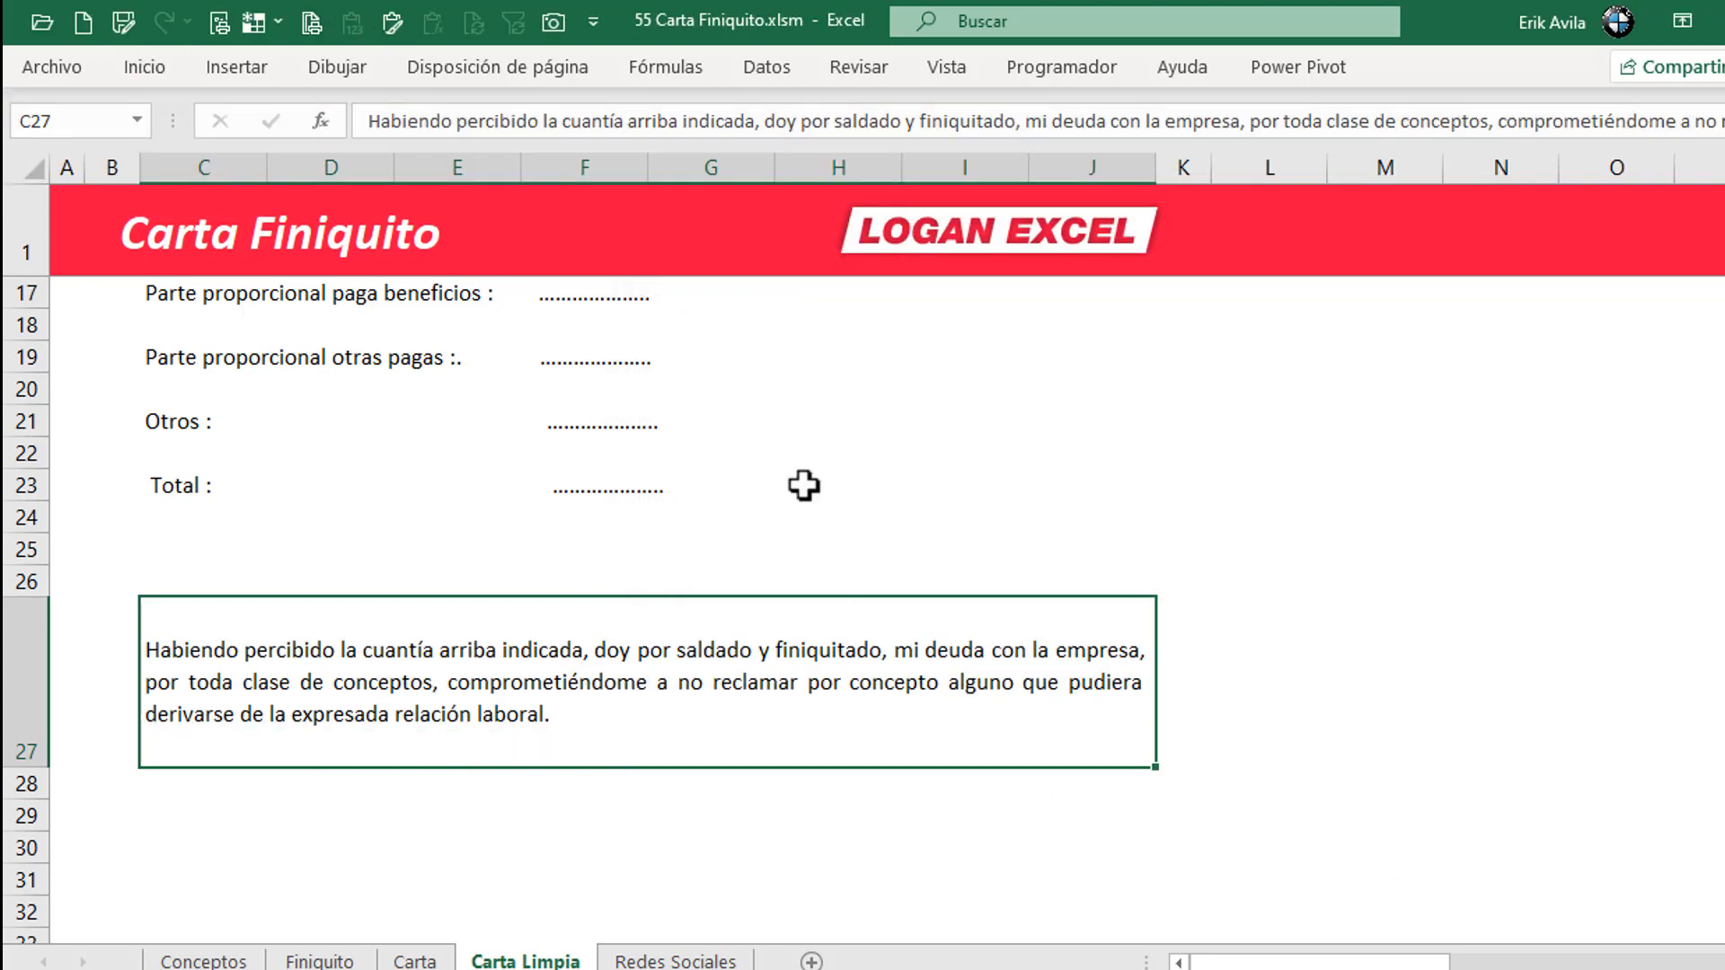
- Review the letter on Carta Limpia from the date line in row 5 down to the closing paragraph
click(801, 485)
scroll(719, 512, up, 5)
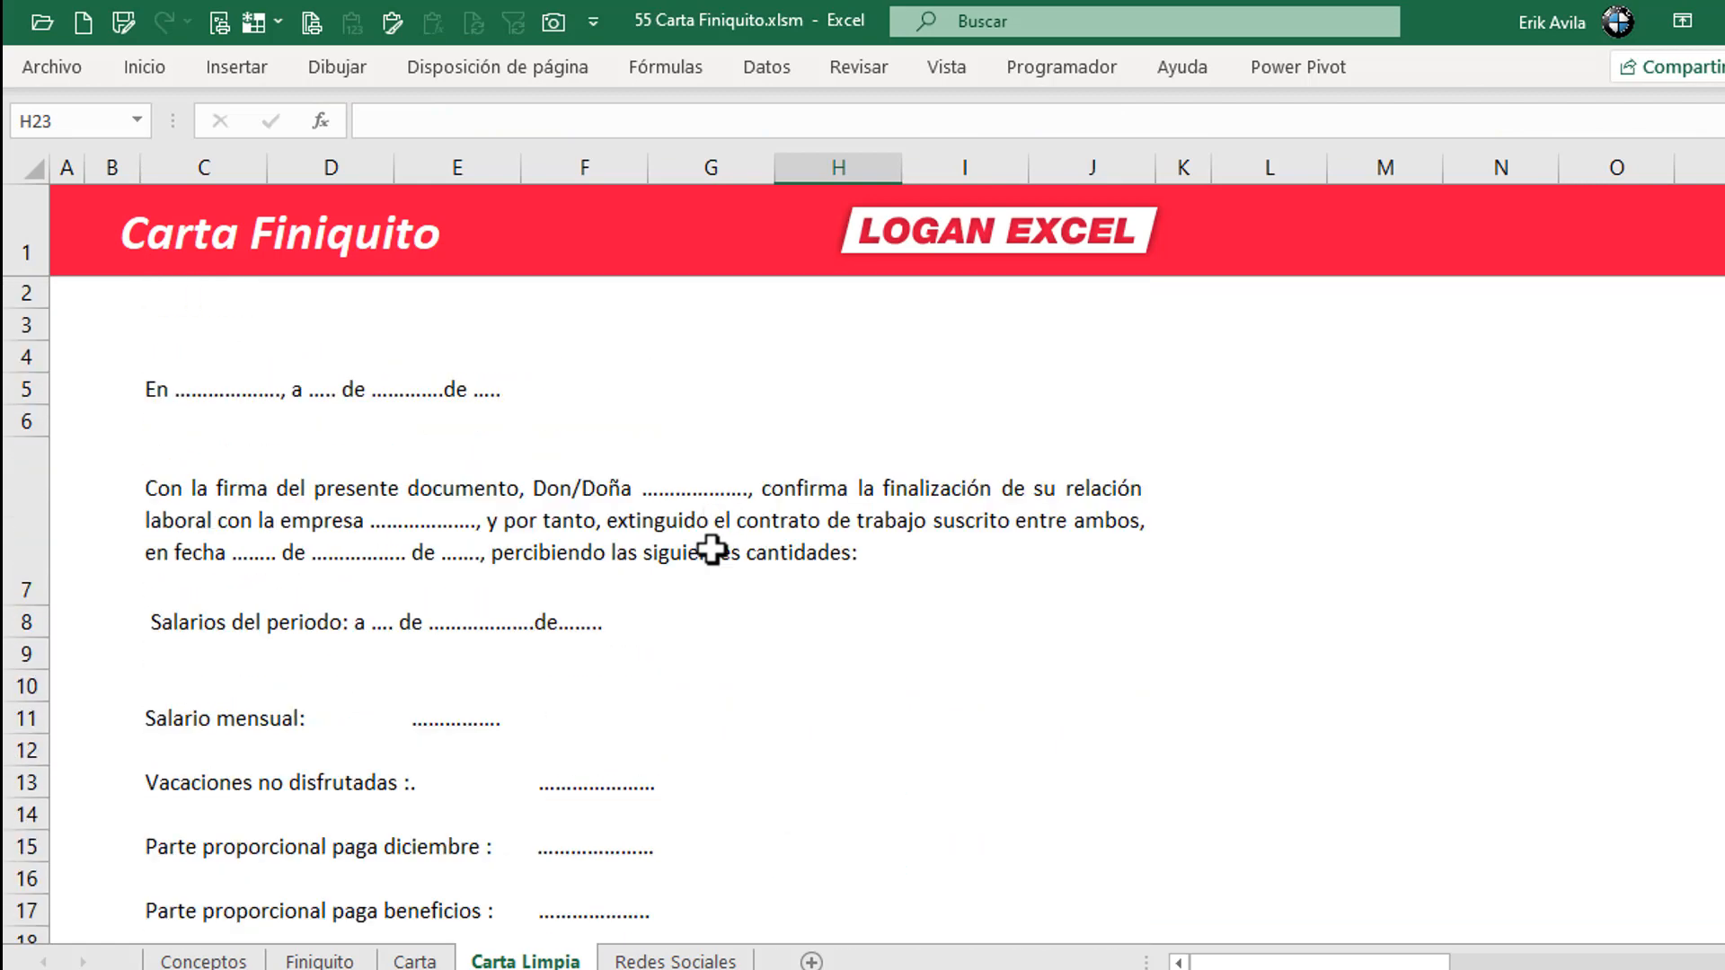
click(711, 549)
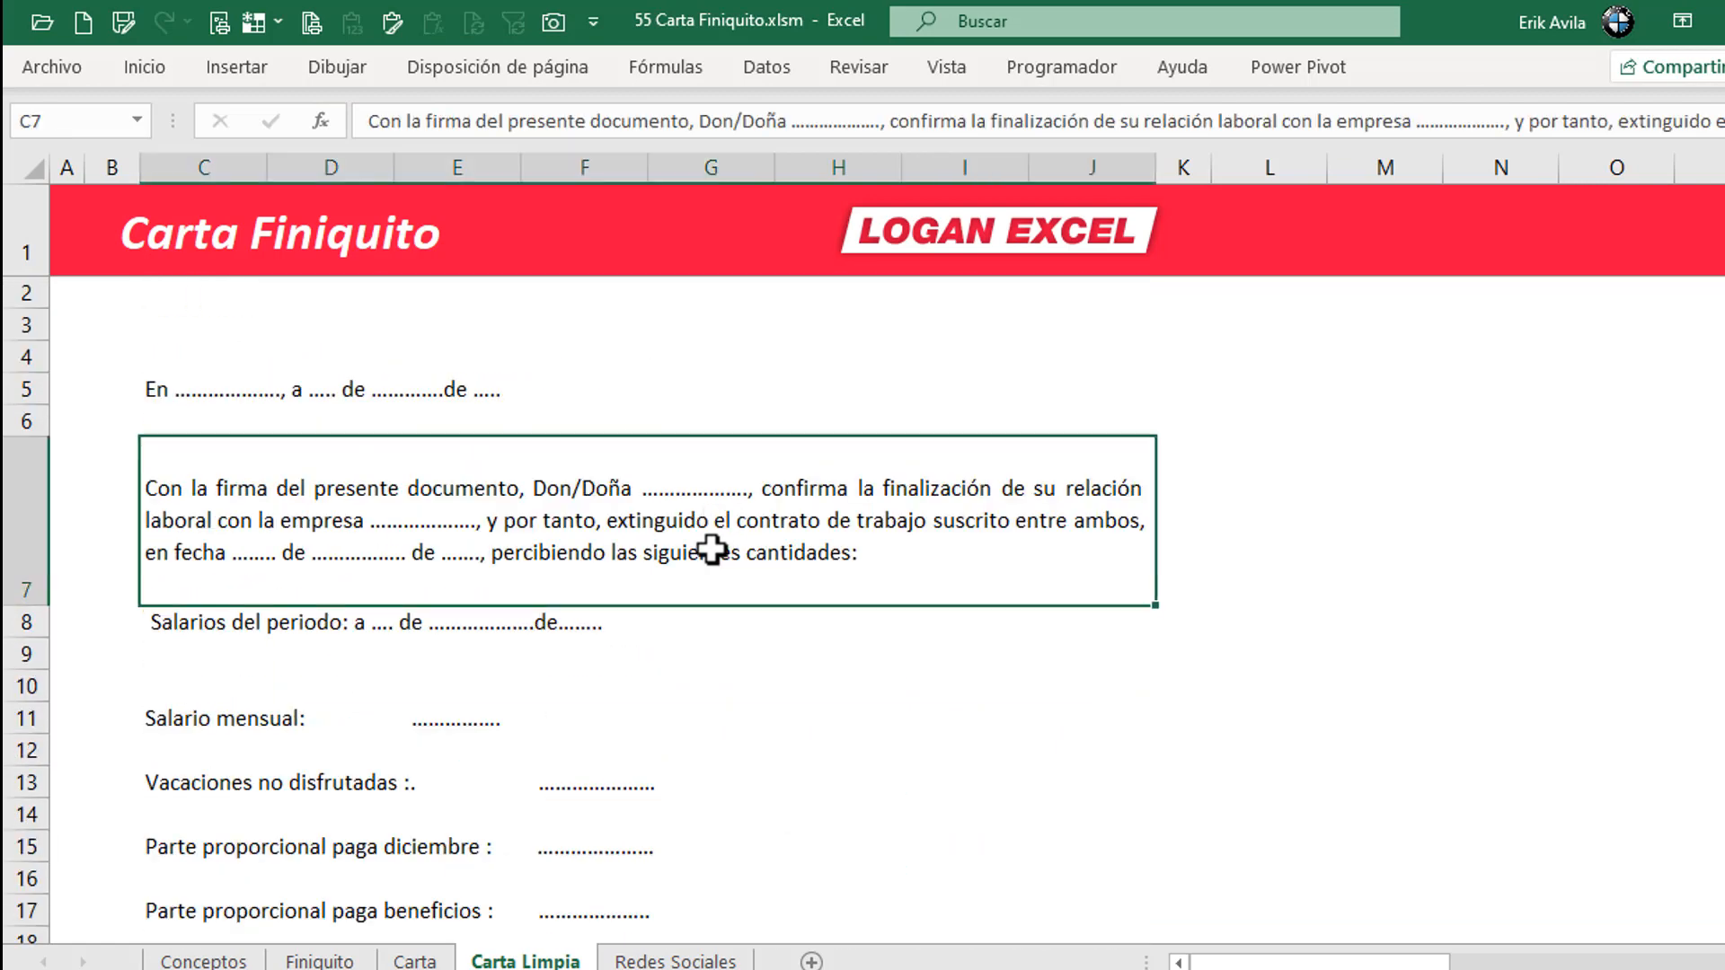
click(512, 629)
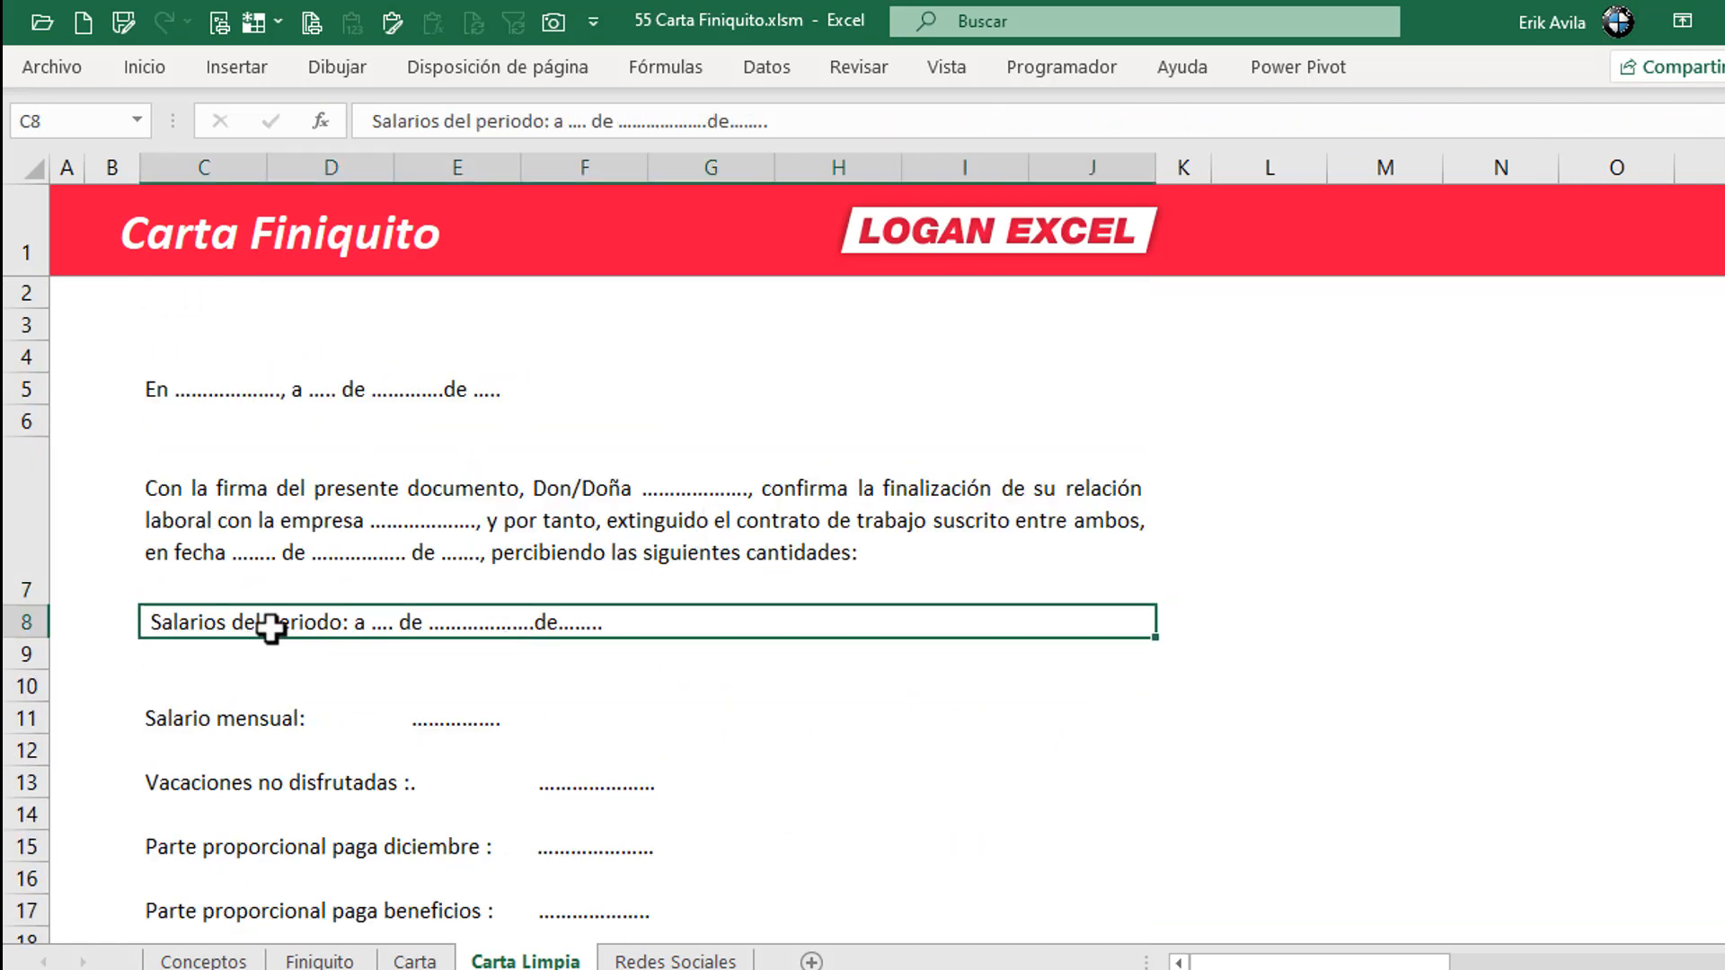
click(207, 388)
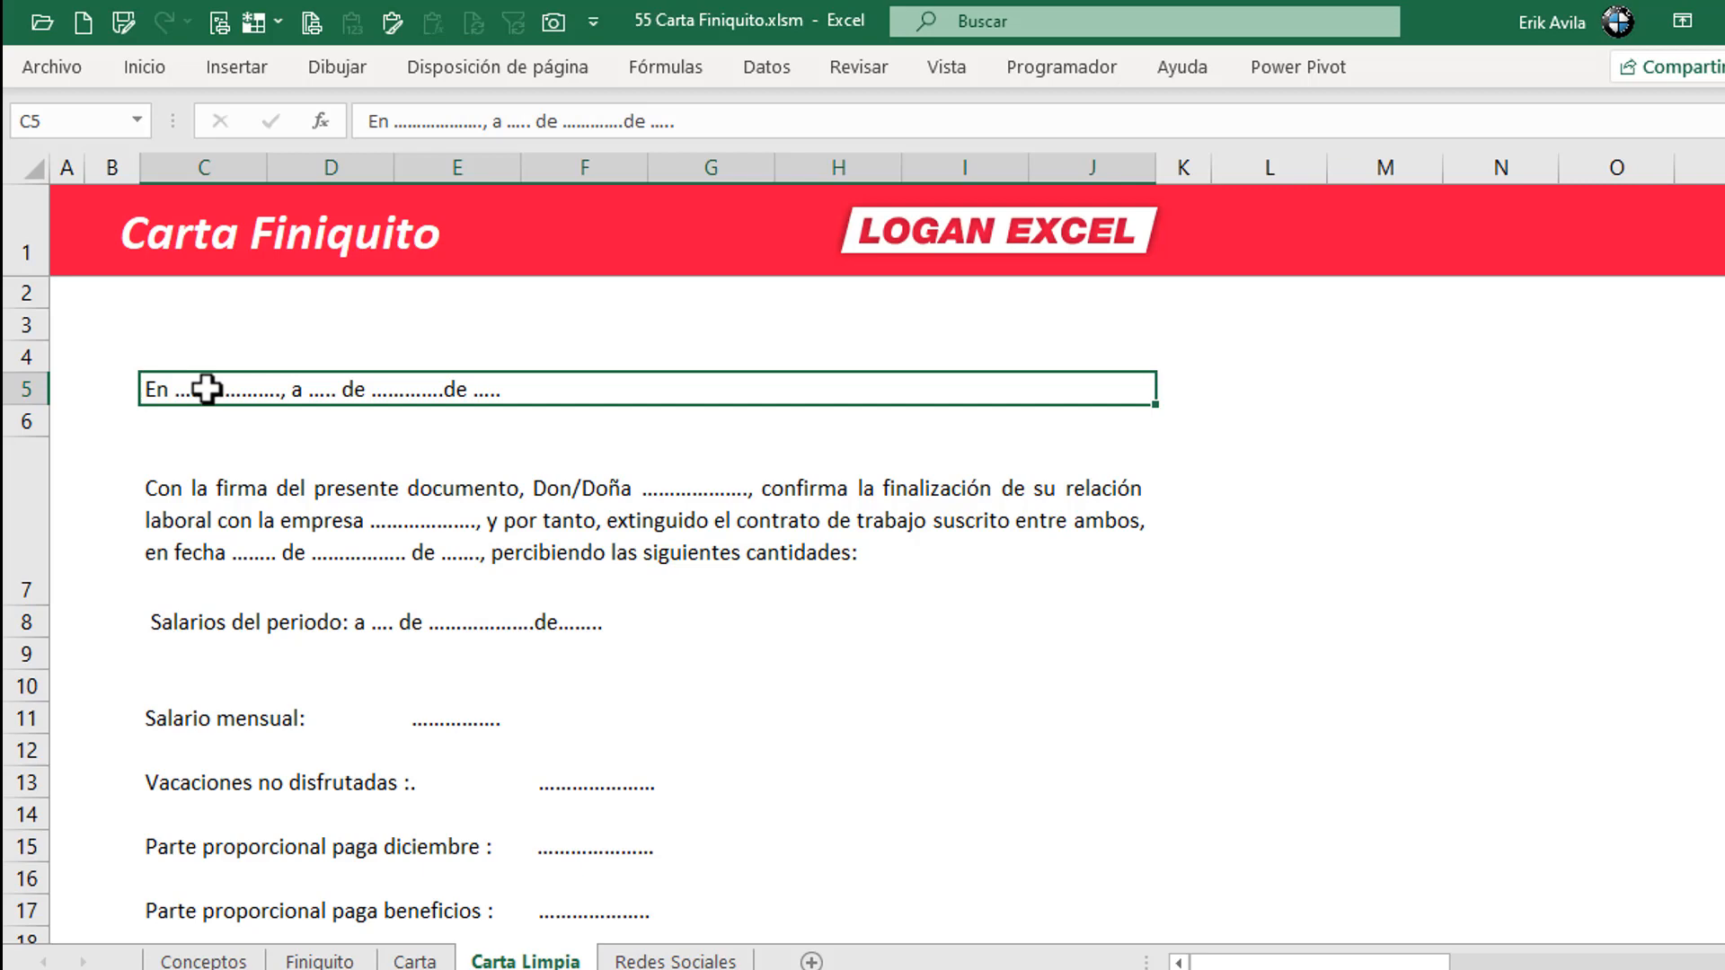
click(267, 444)
click(242, 385)
scroll(238, 458, down, 5)
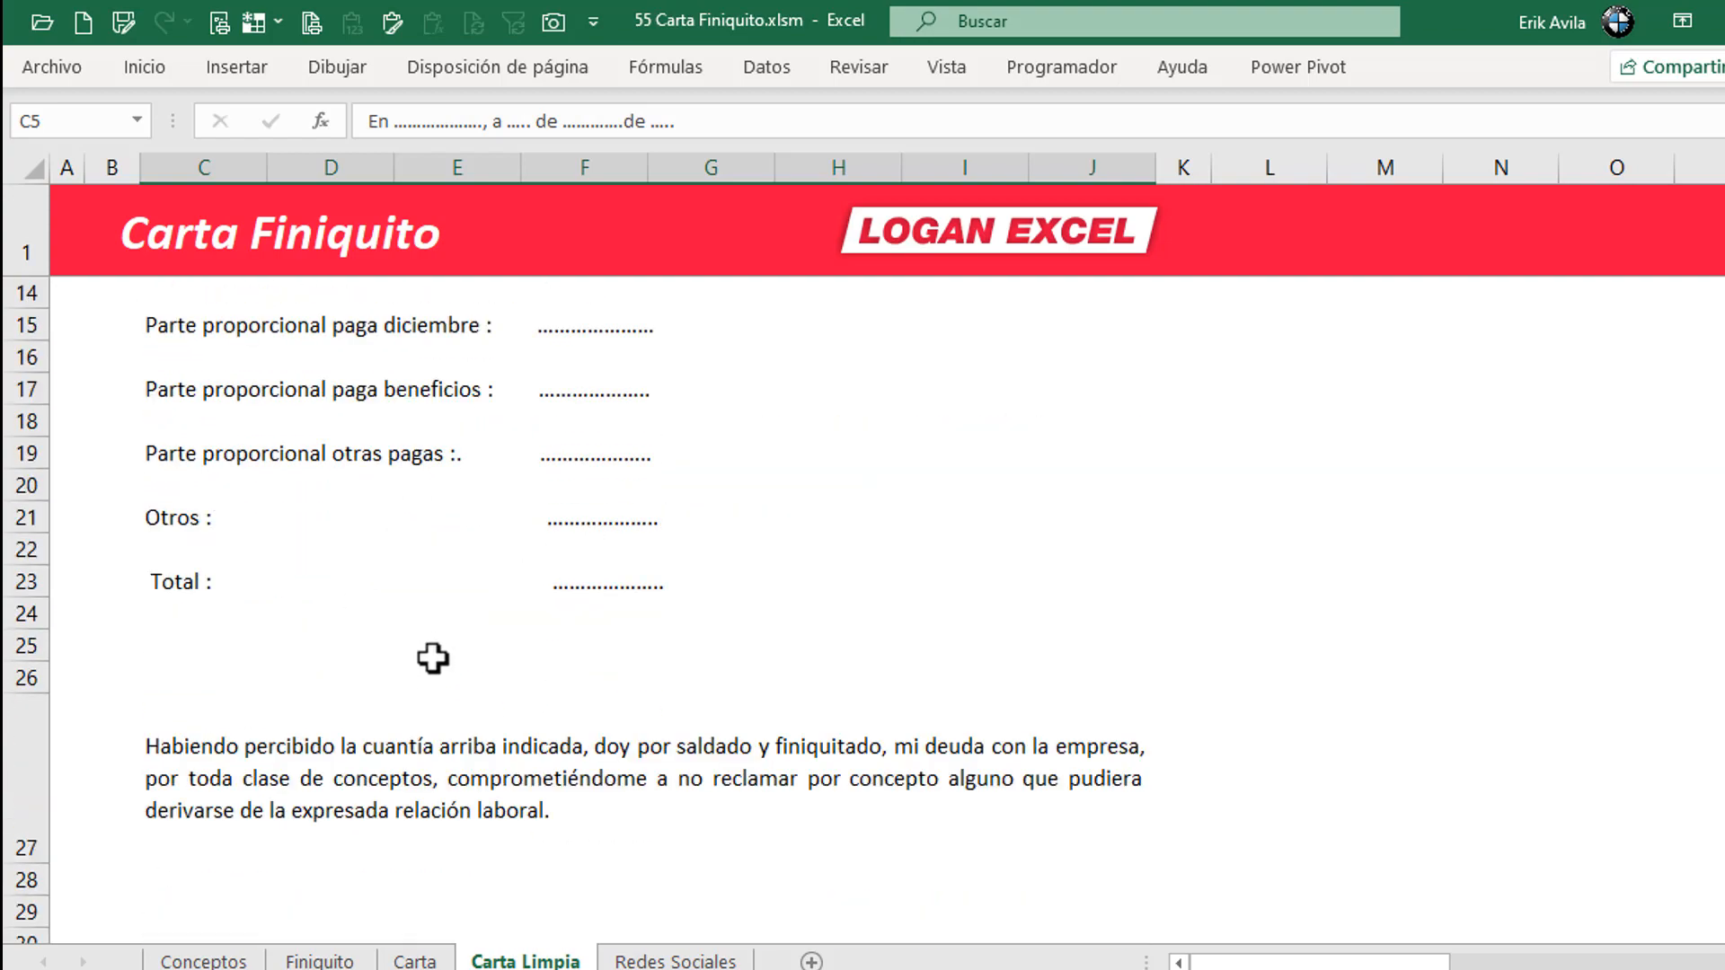
- Review the letter on Carta Limpia and examine the date line's formula in C5 of the finished Carta sheet
click(440, 778)
scroll(436, 782, down, 2)
scroll(436, 782, down, 2)
scroll(436, 782, up, 6)
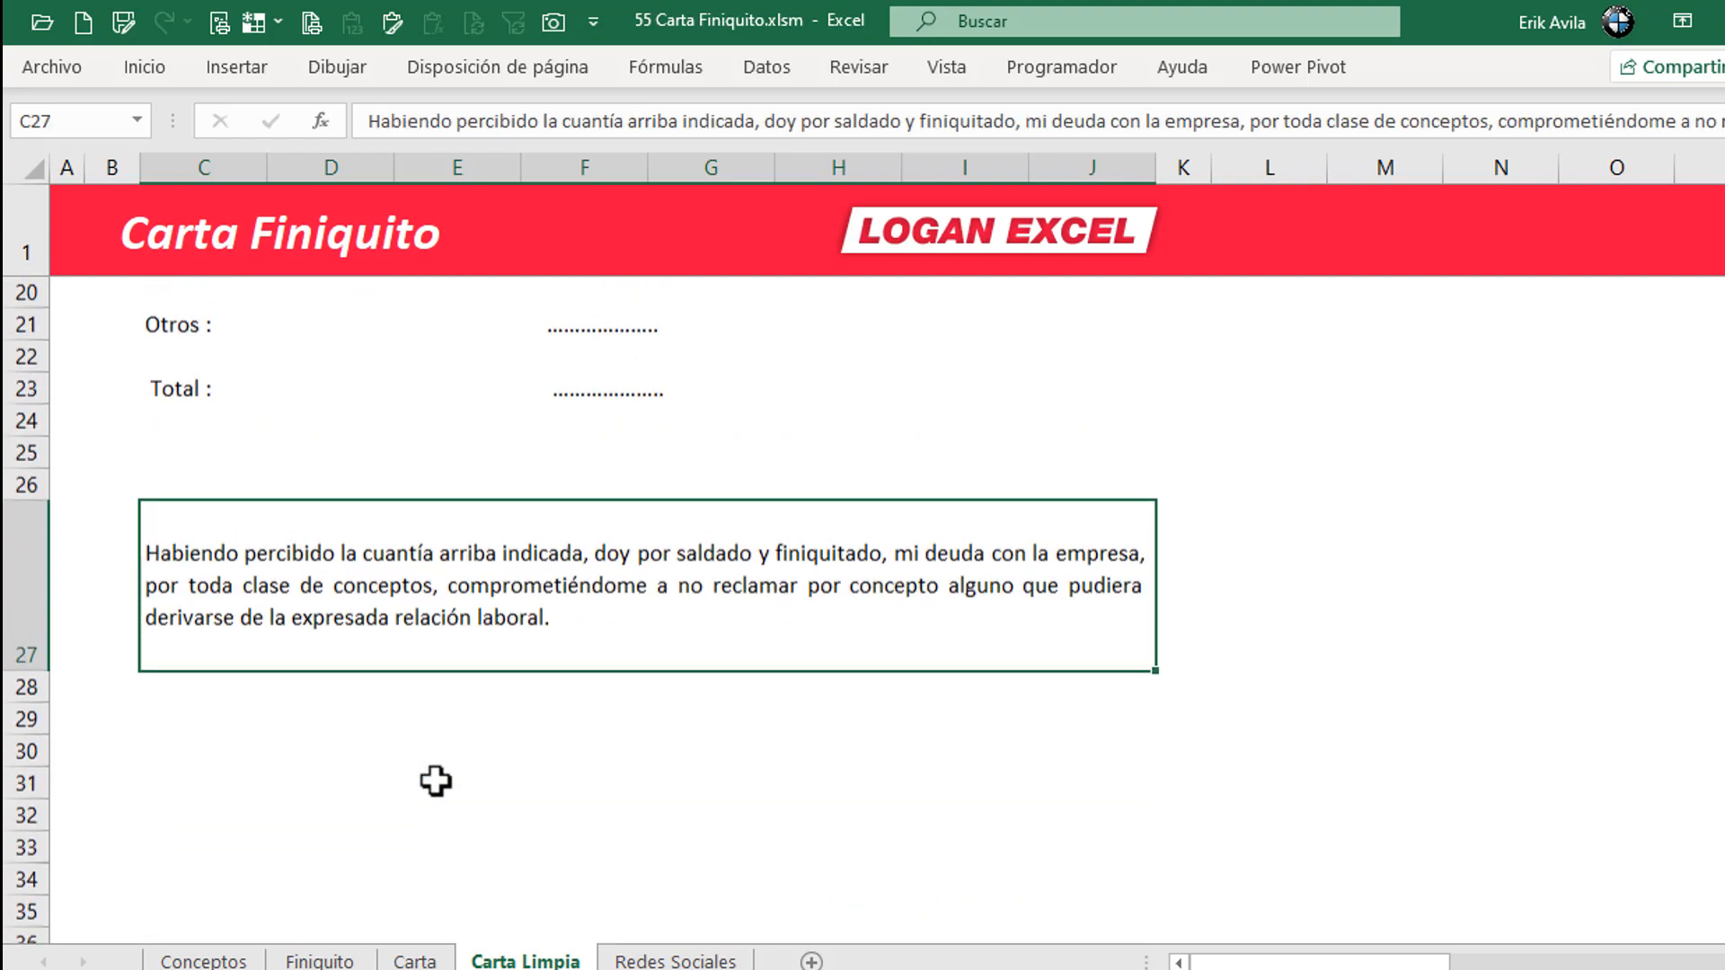
scroll(433, 766, up, 2)
click(269, 508)
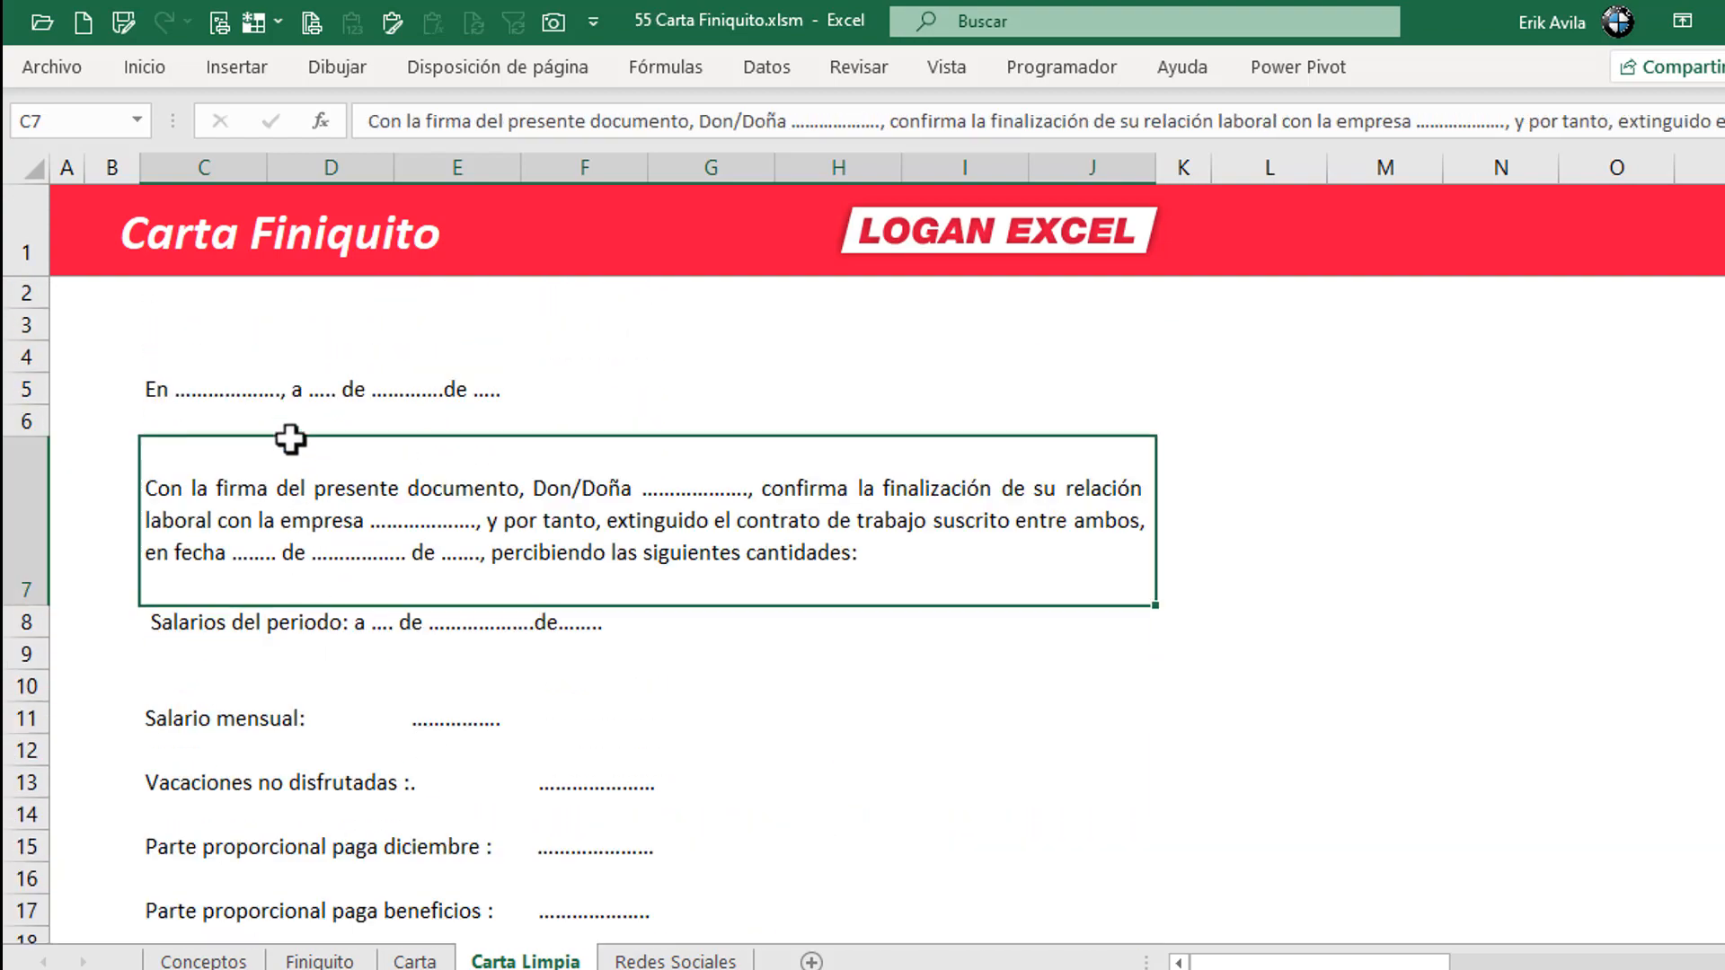
click(283, 390)
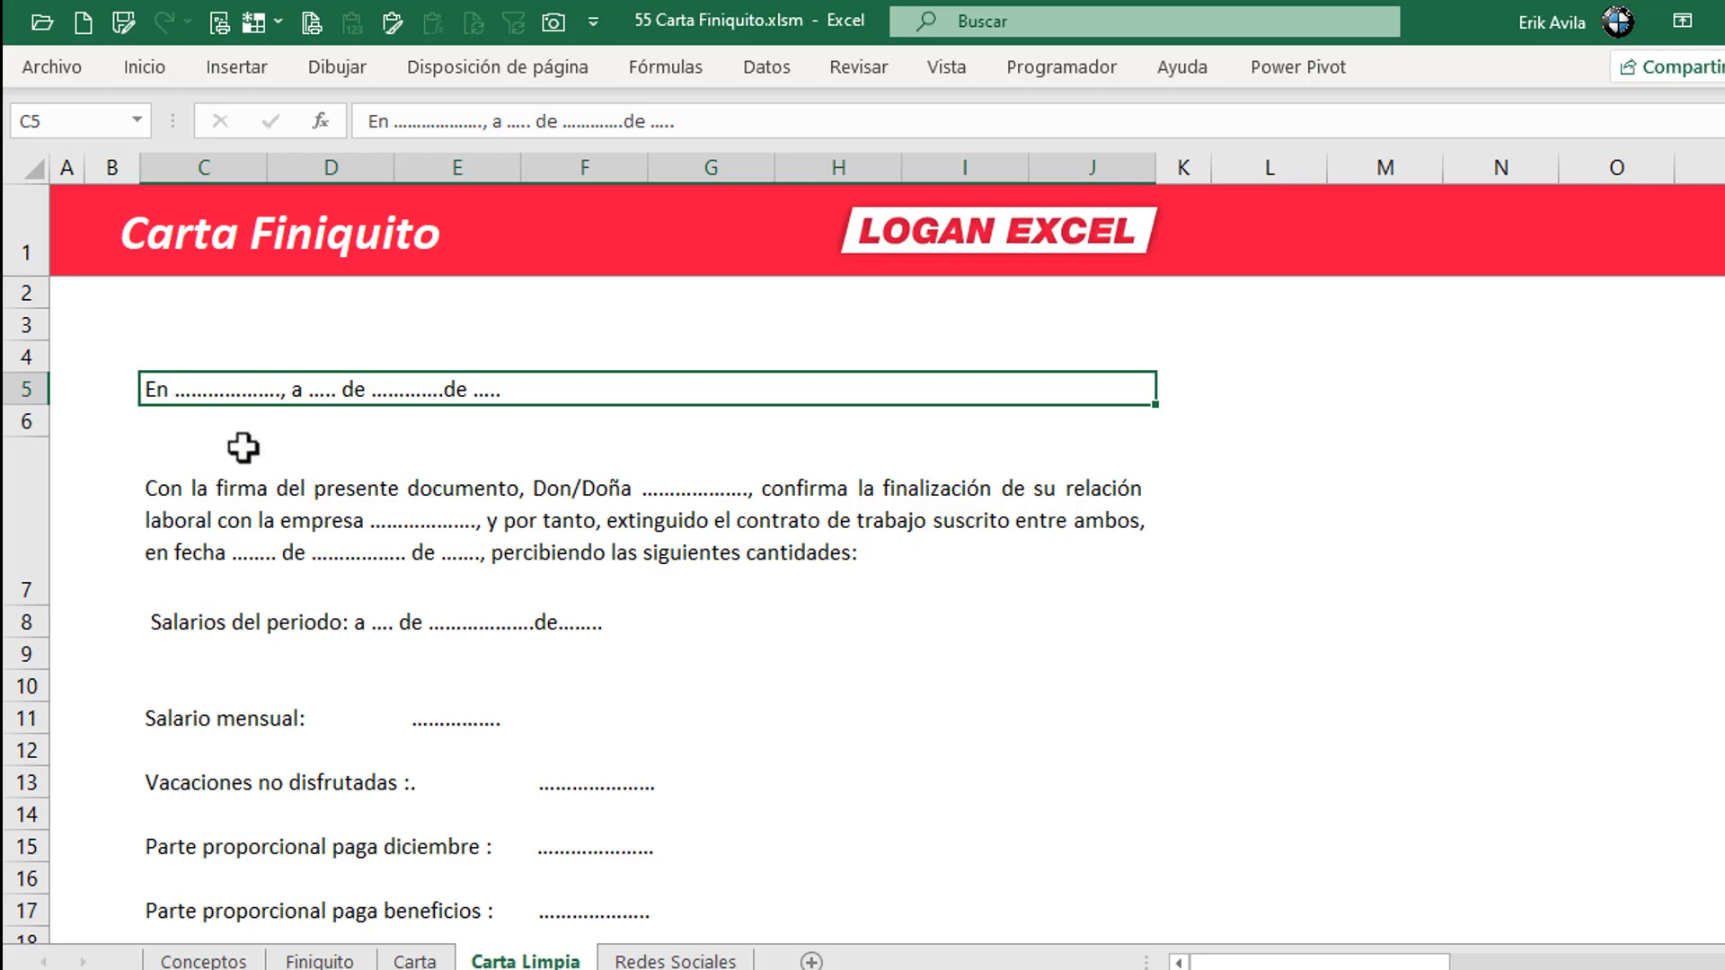
click(414, 960)
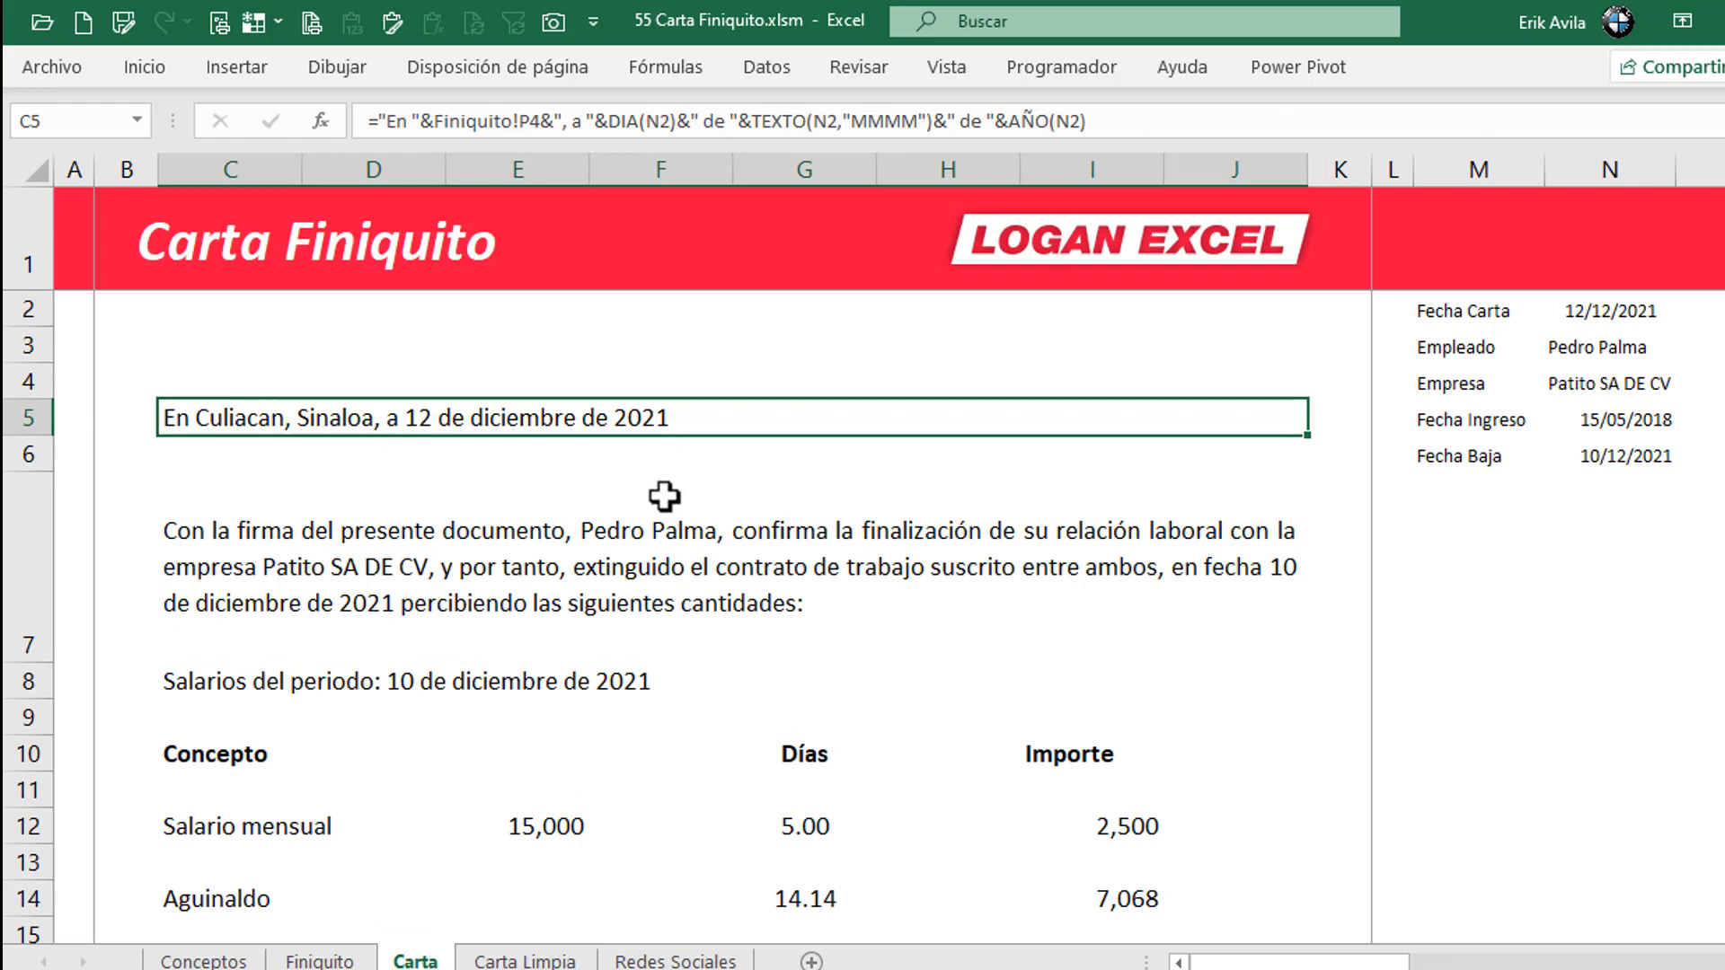
click(525, 960)
- Turn the date line in C5 of Carta Limpia into a formula by prefixing an equals sign and enclosing the text in quotes
click(239, 477)
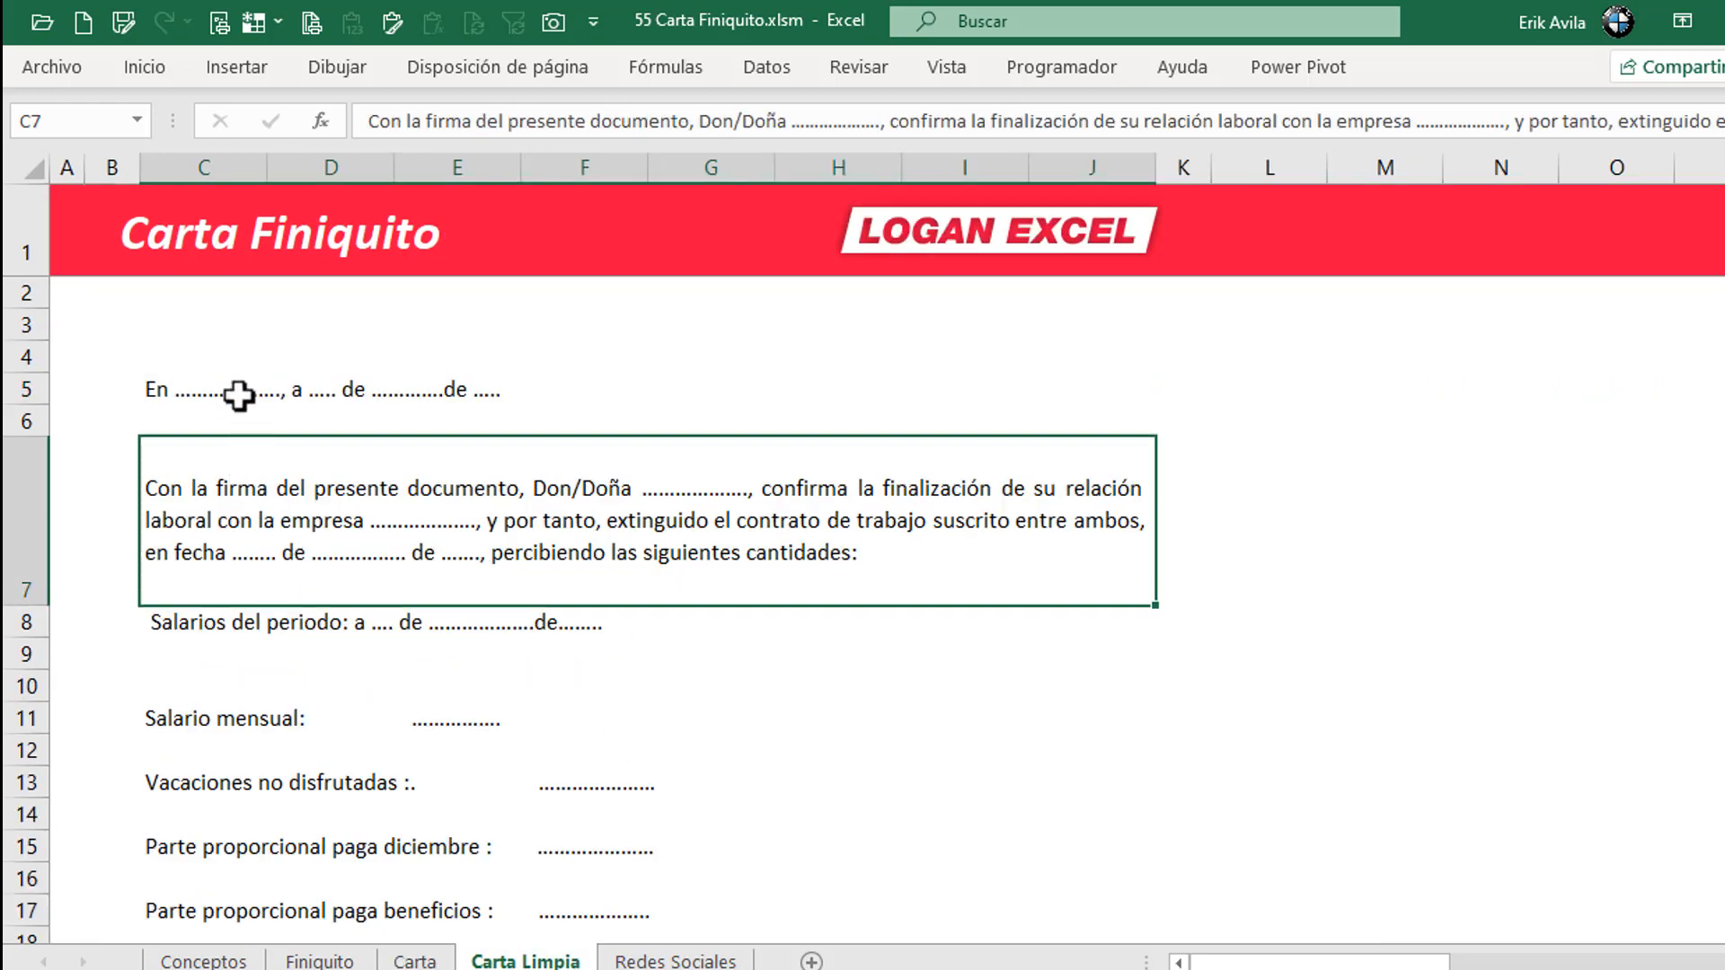
click(239, 393)
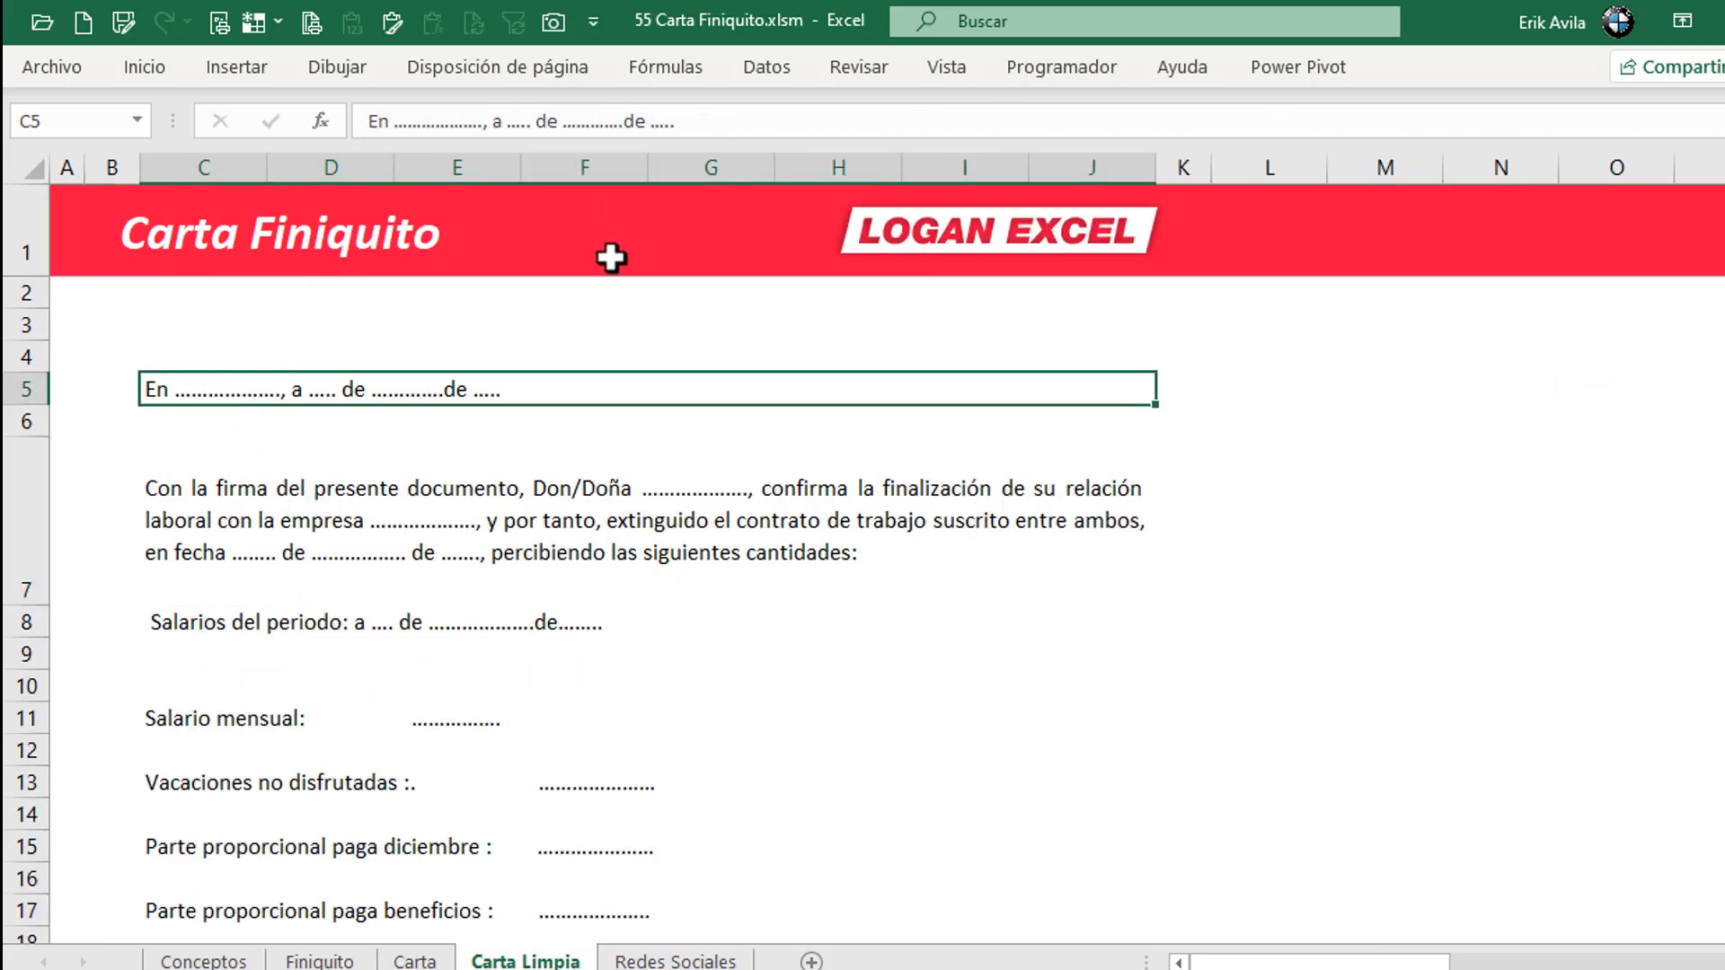
scroll(604, 342, up, 5)
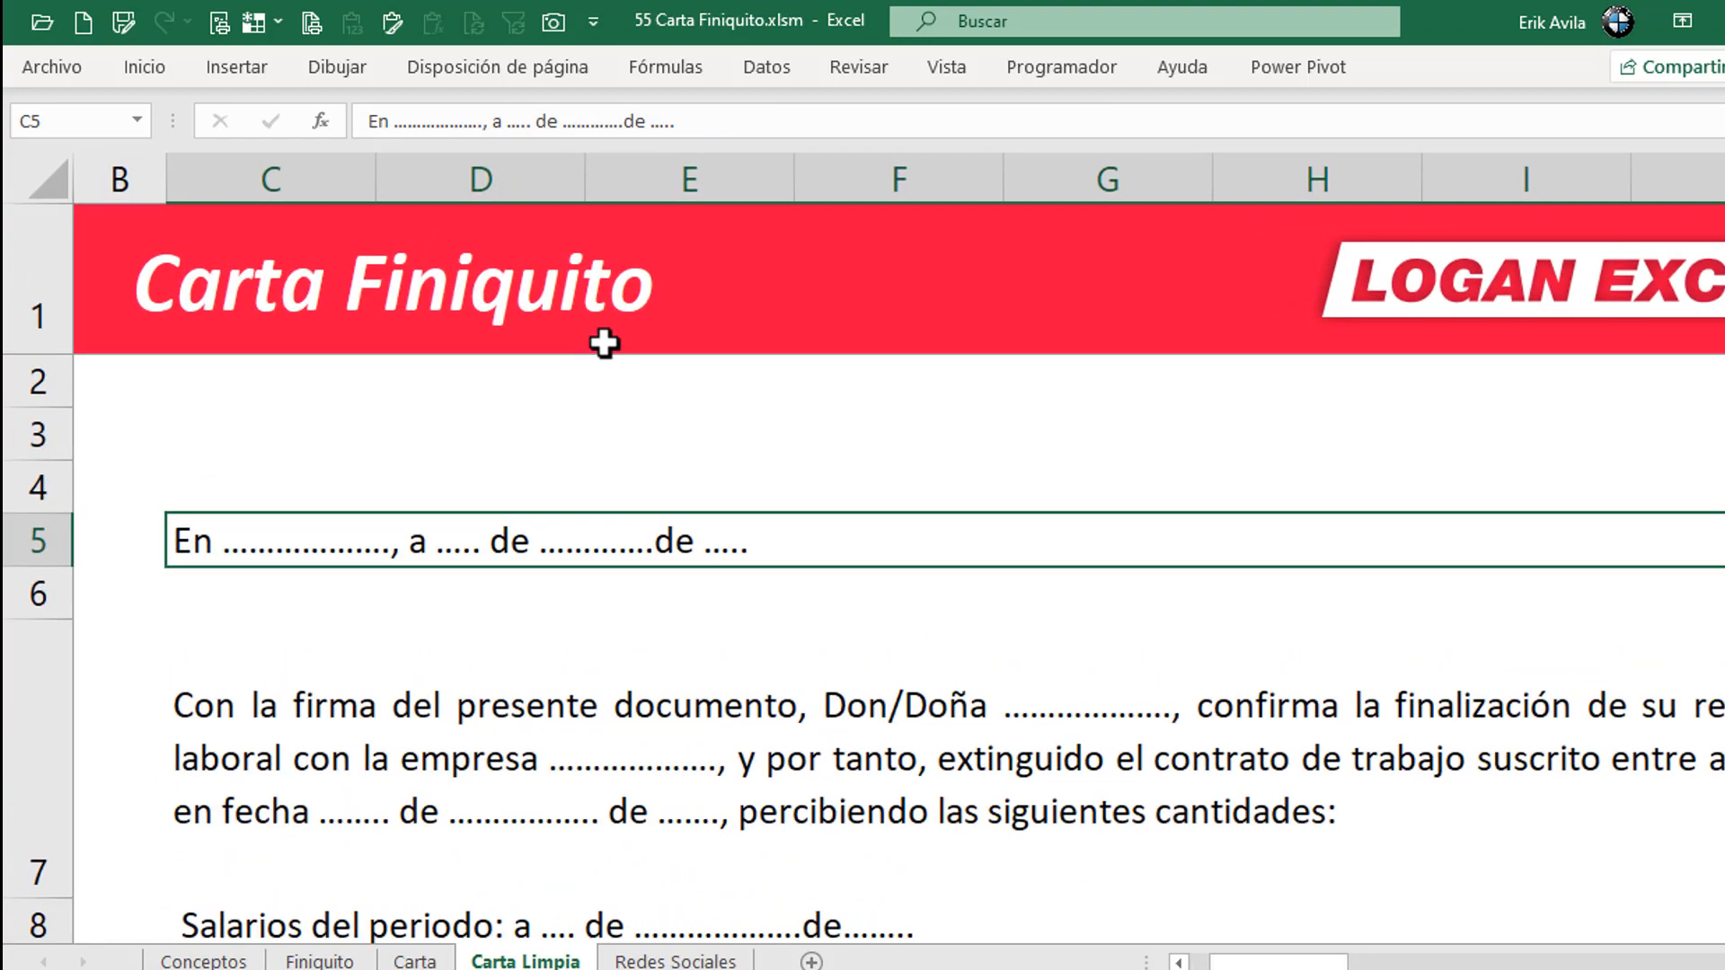
click(371, 120)
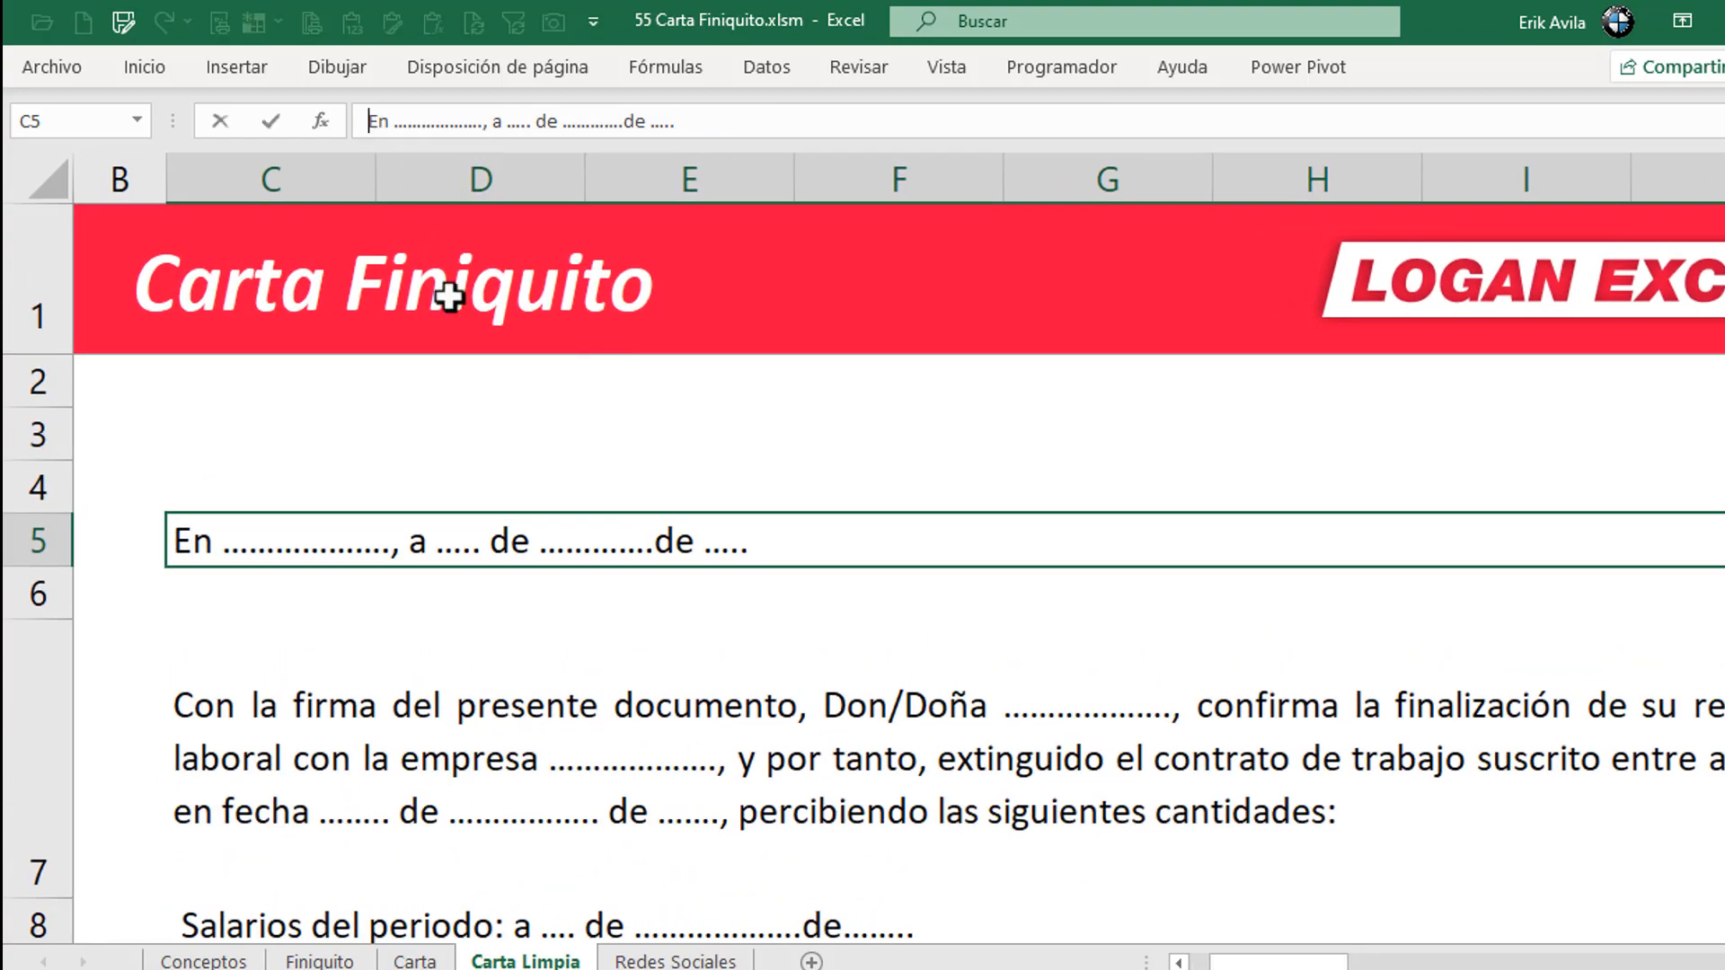
text(=)
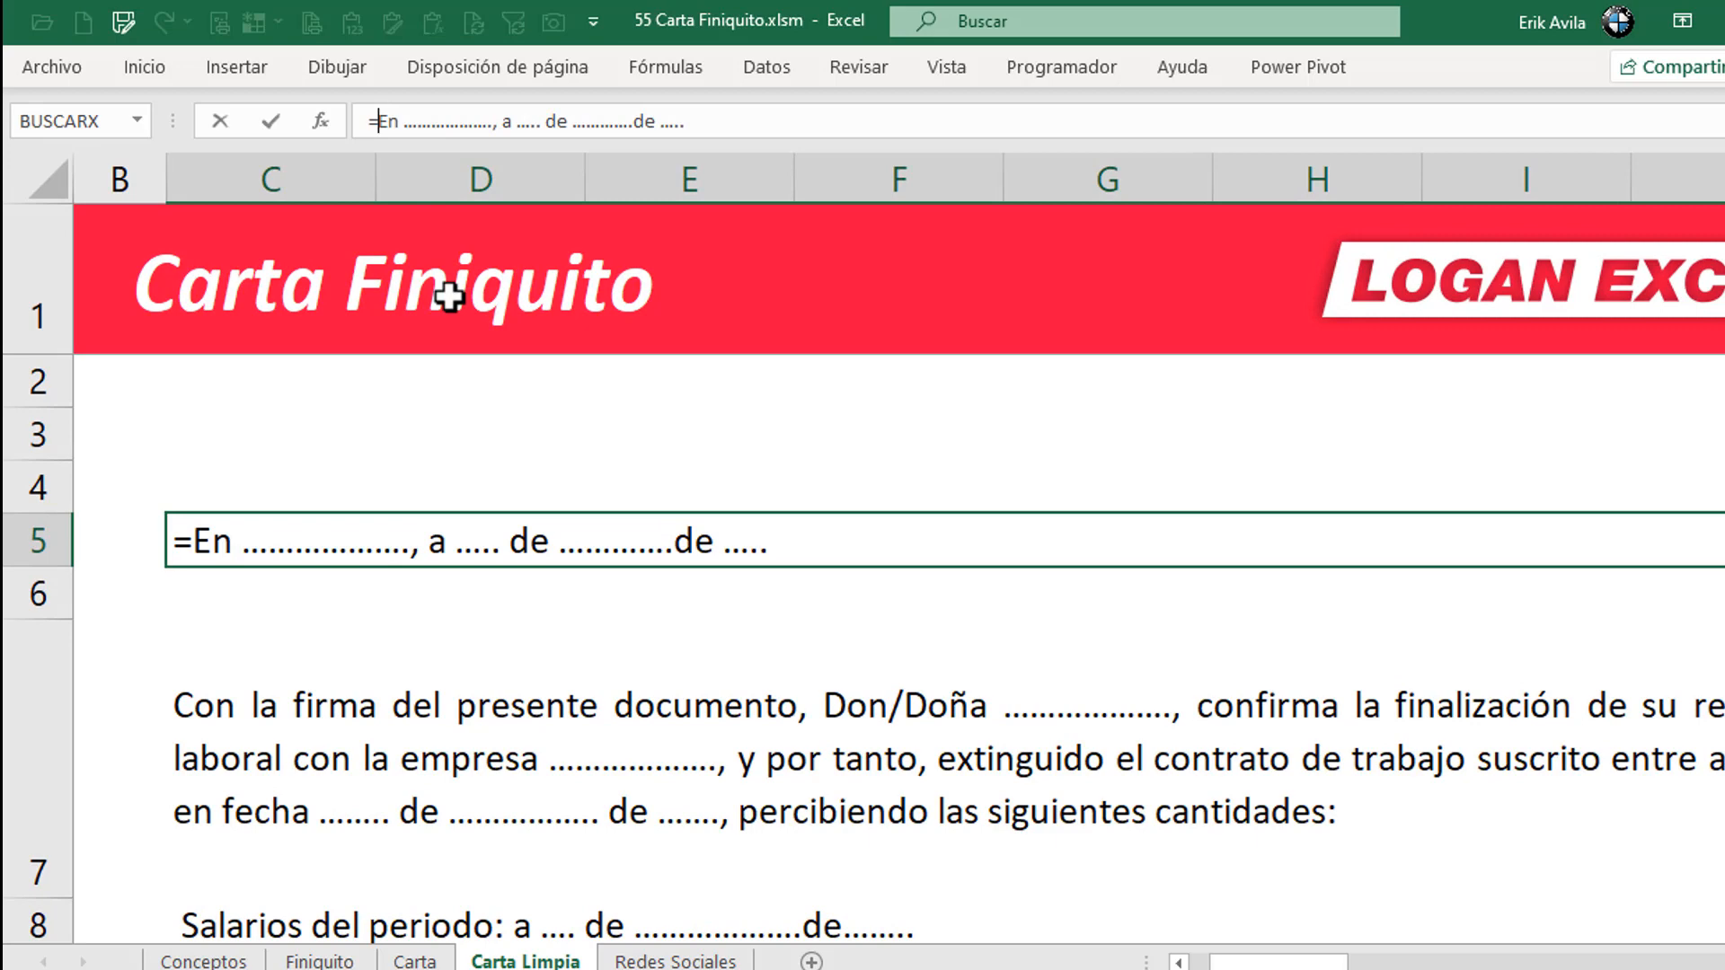
text(")
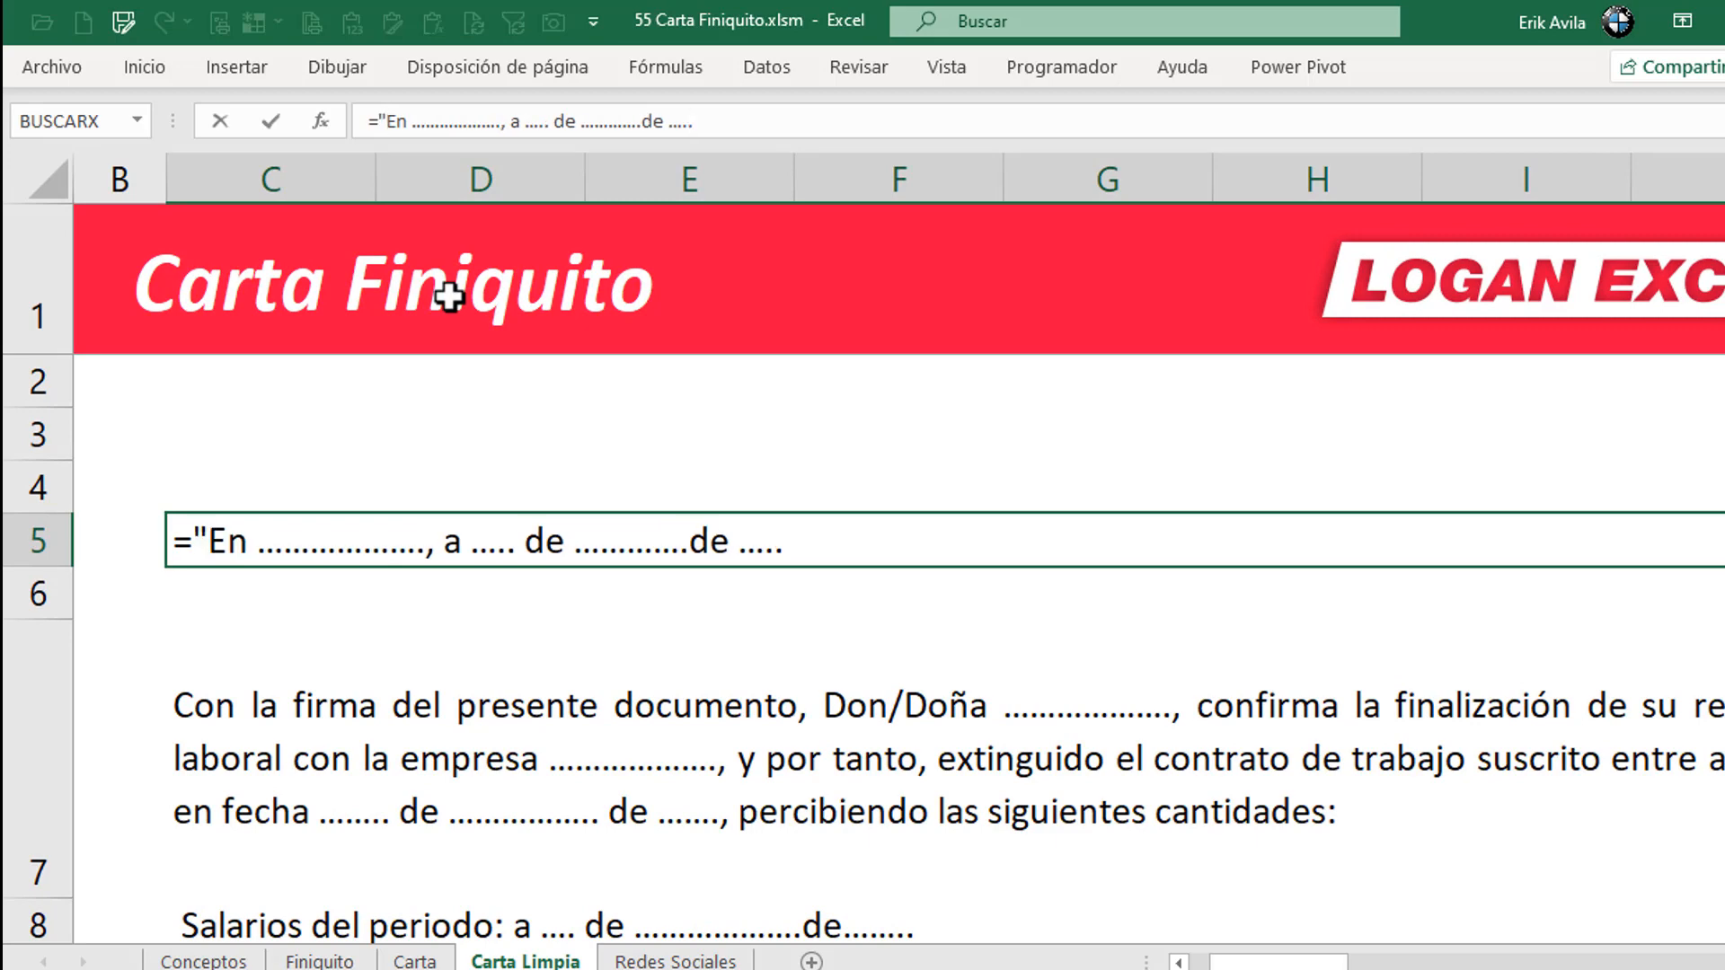
key(ctrl+Return)
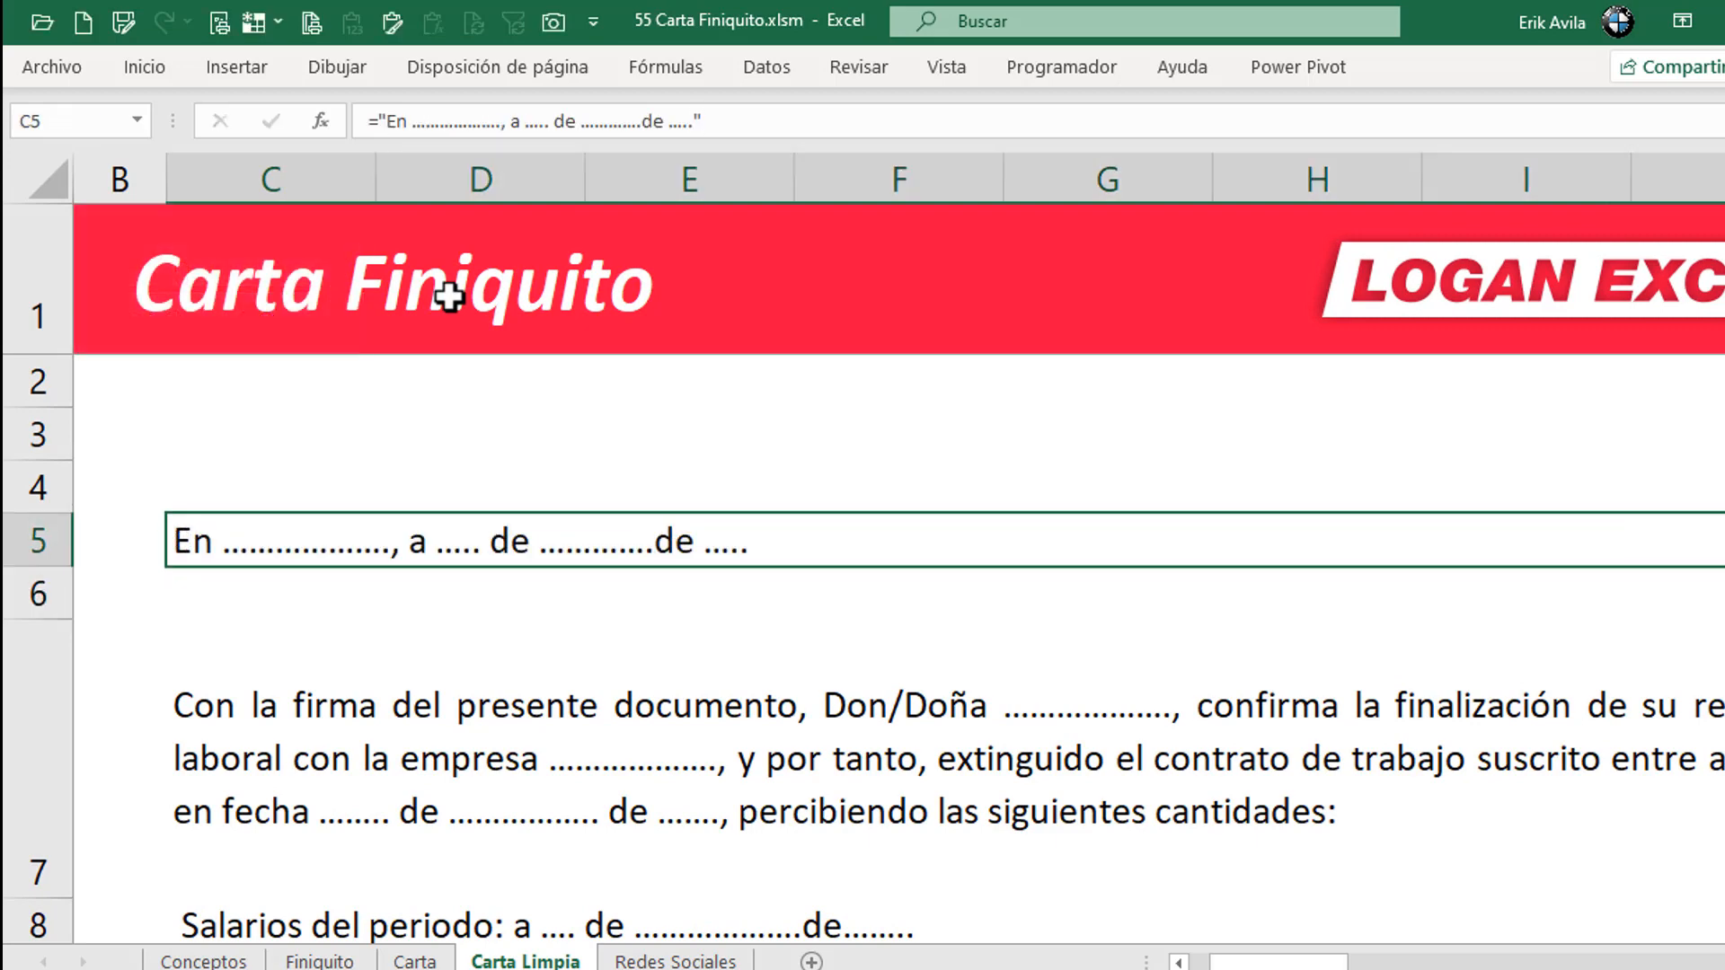
- Concatenate the city and state from Finiquito!P4 into the C5 formula directly after "En ", before the remaining quoted text
click(415, 121)
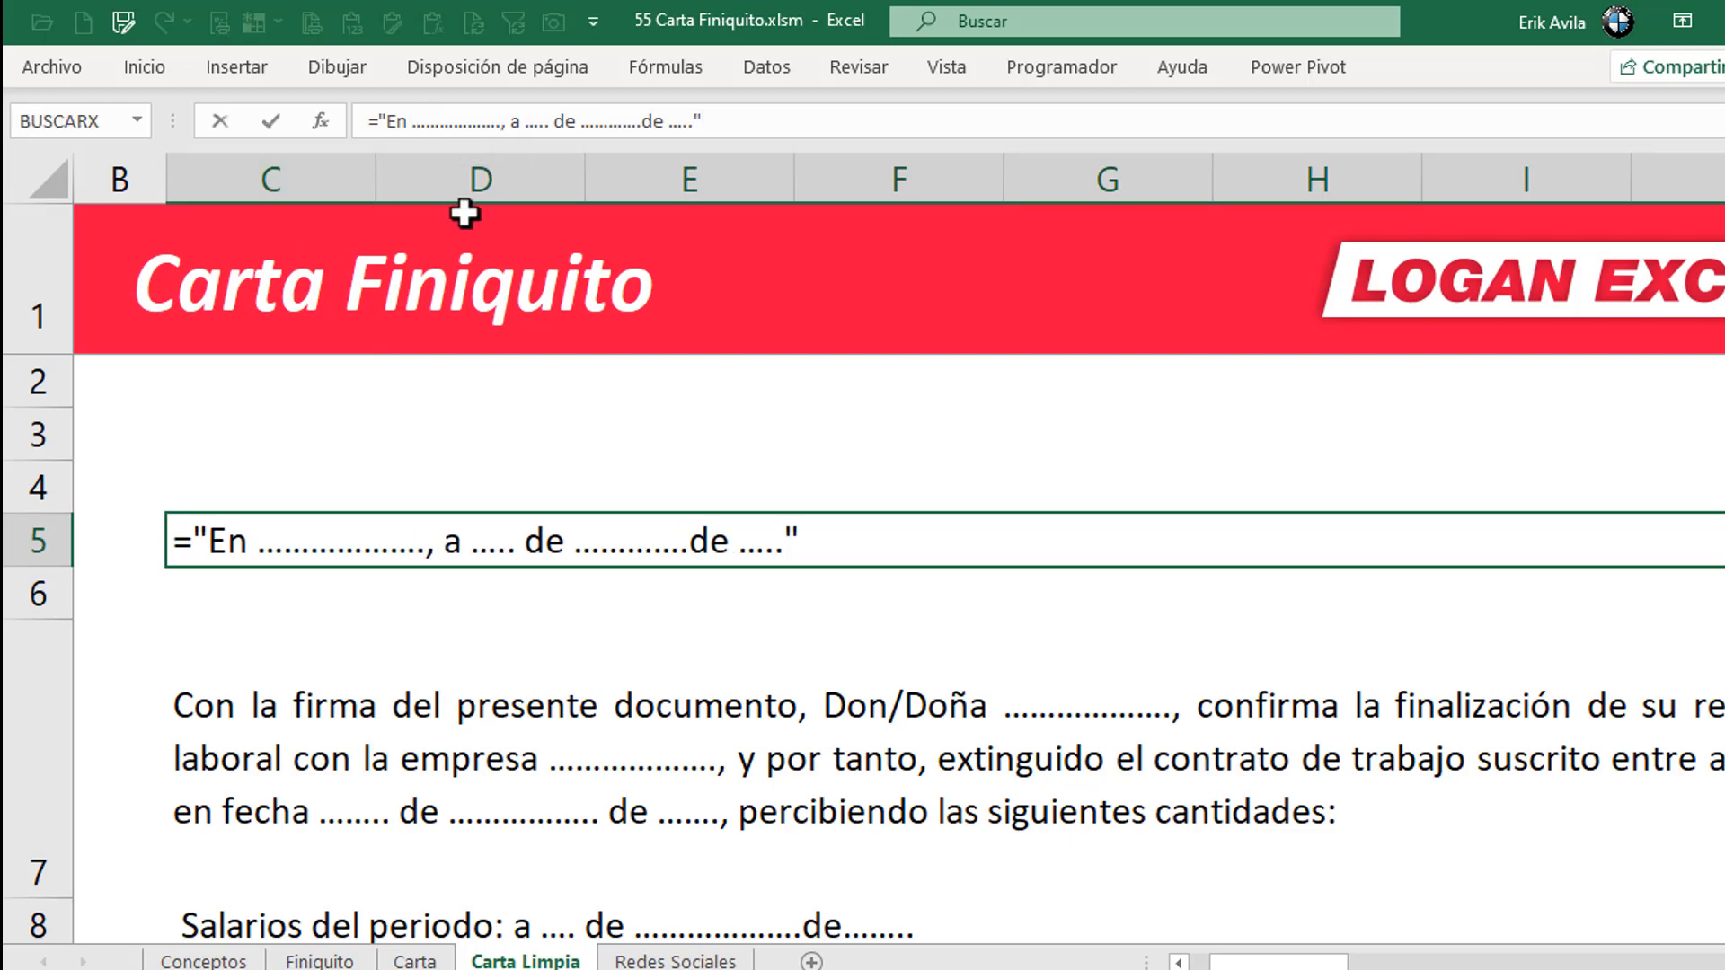
text(")
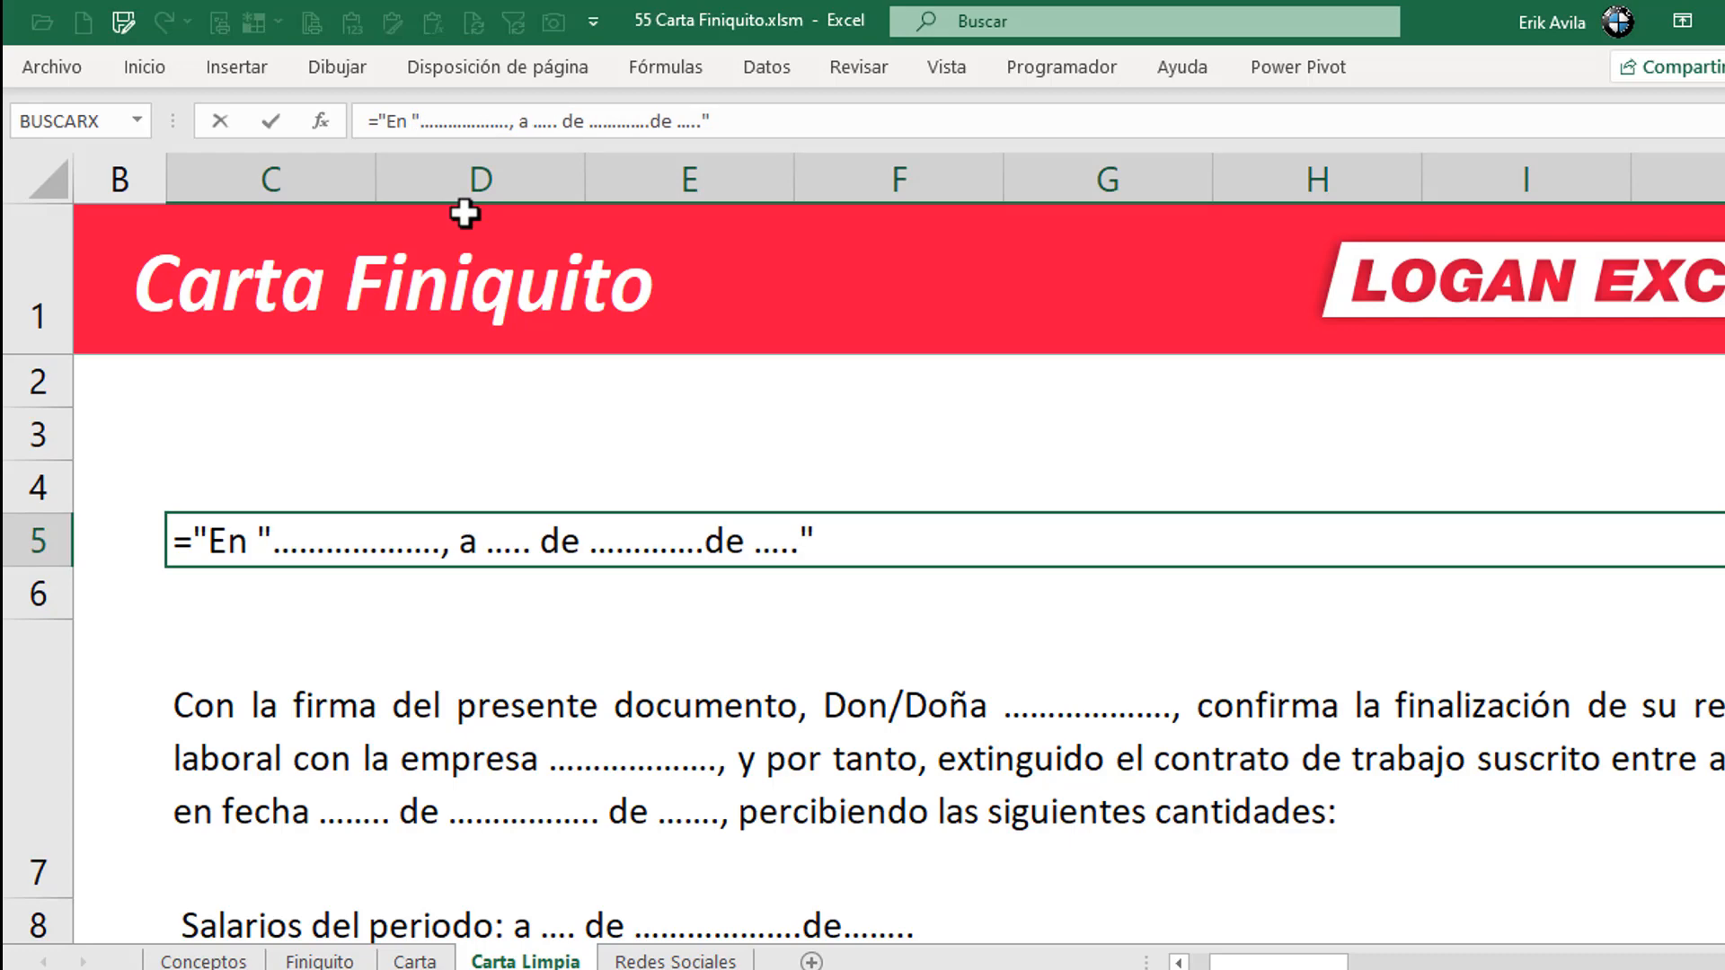
text(&)
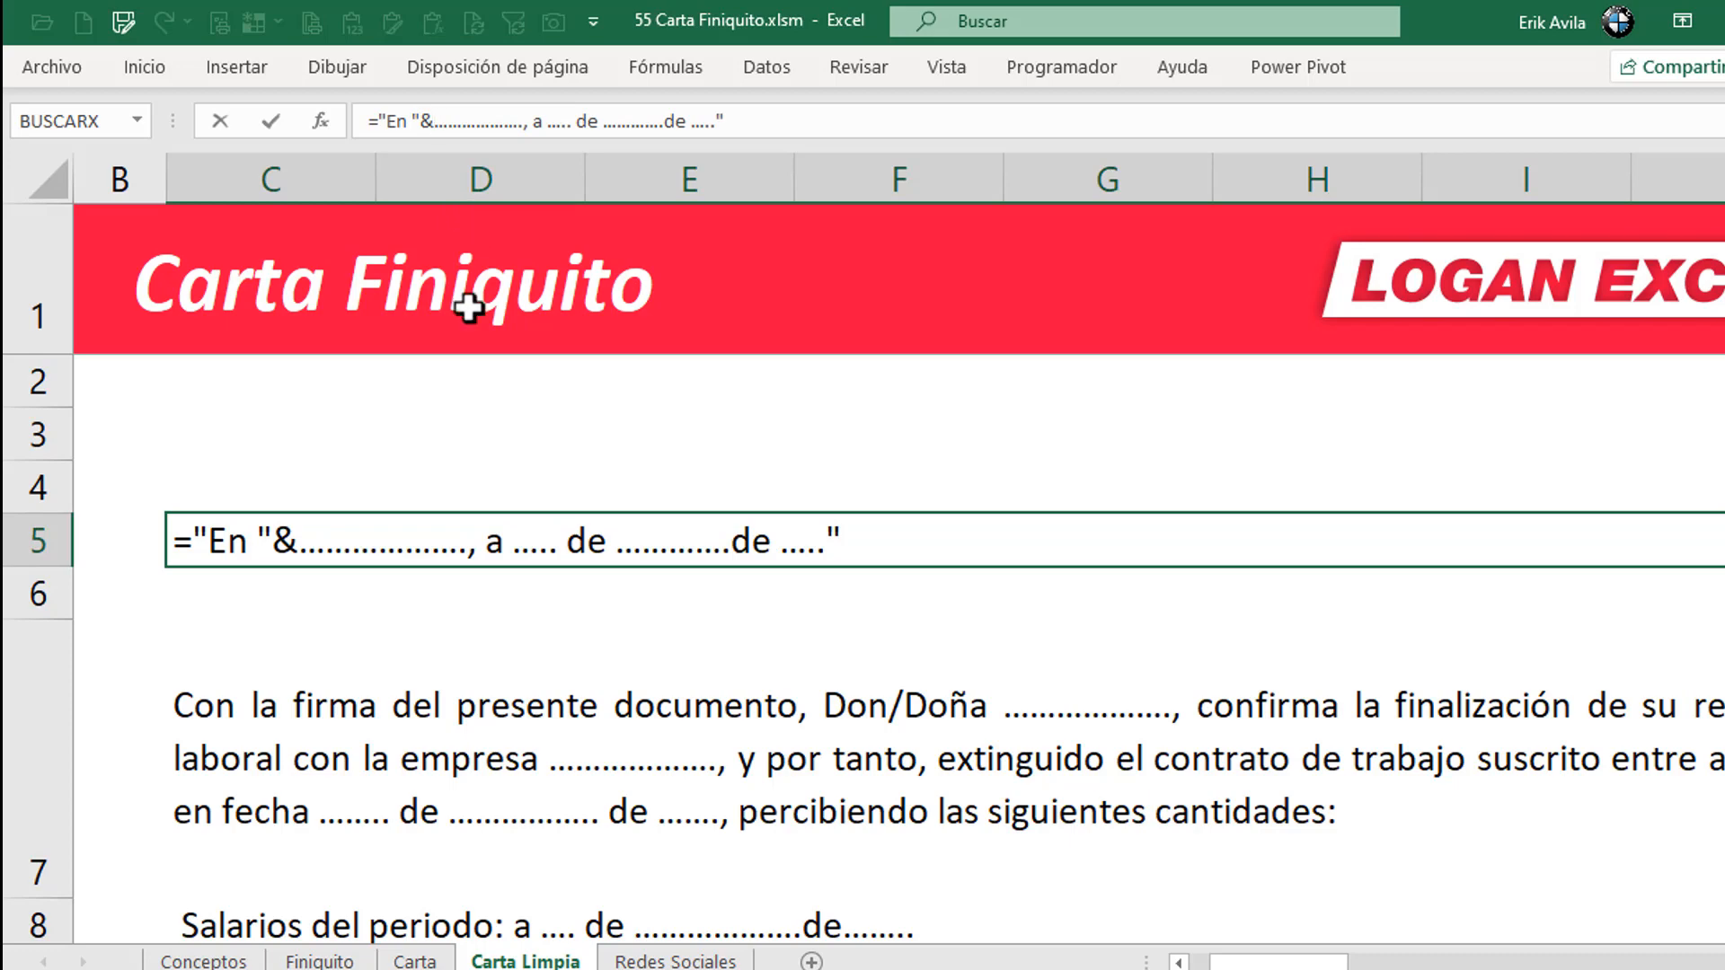
click(415, 960)
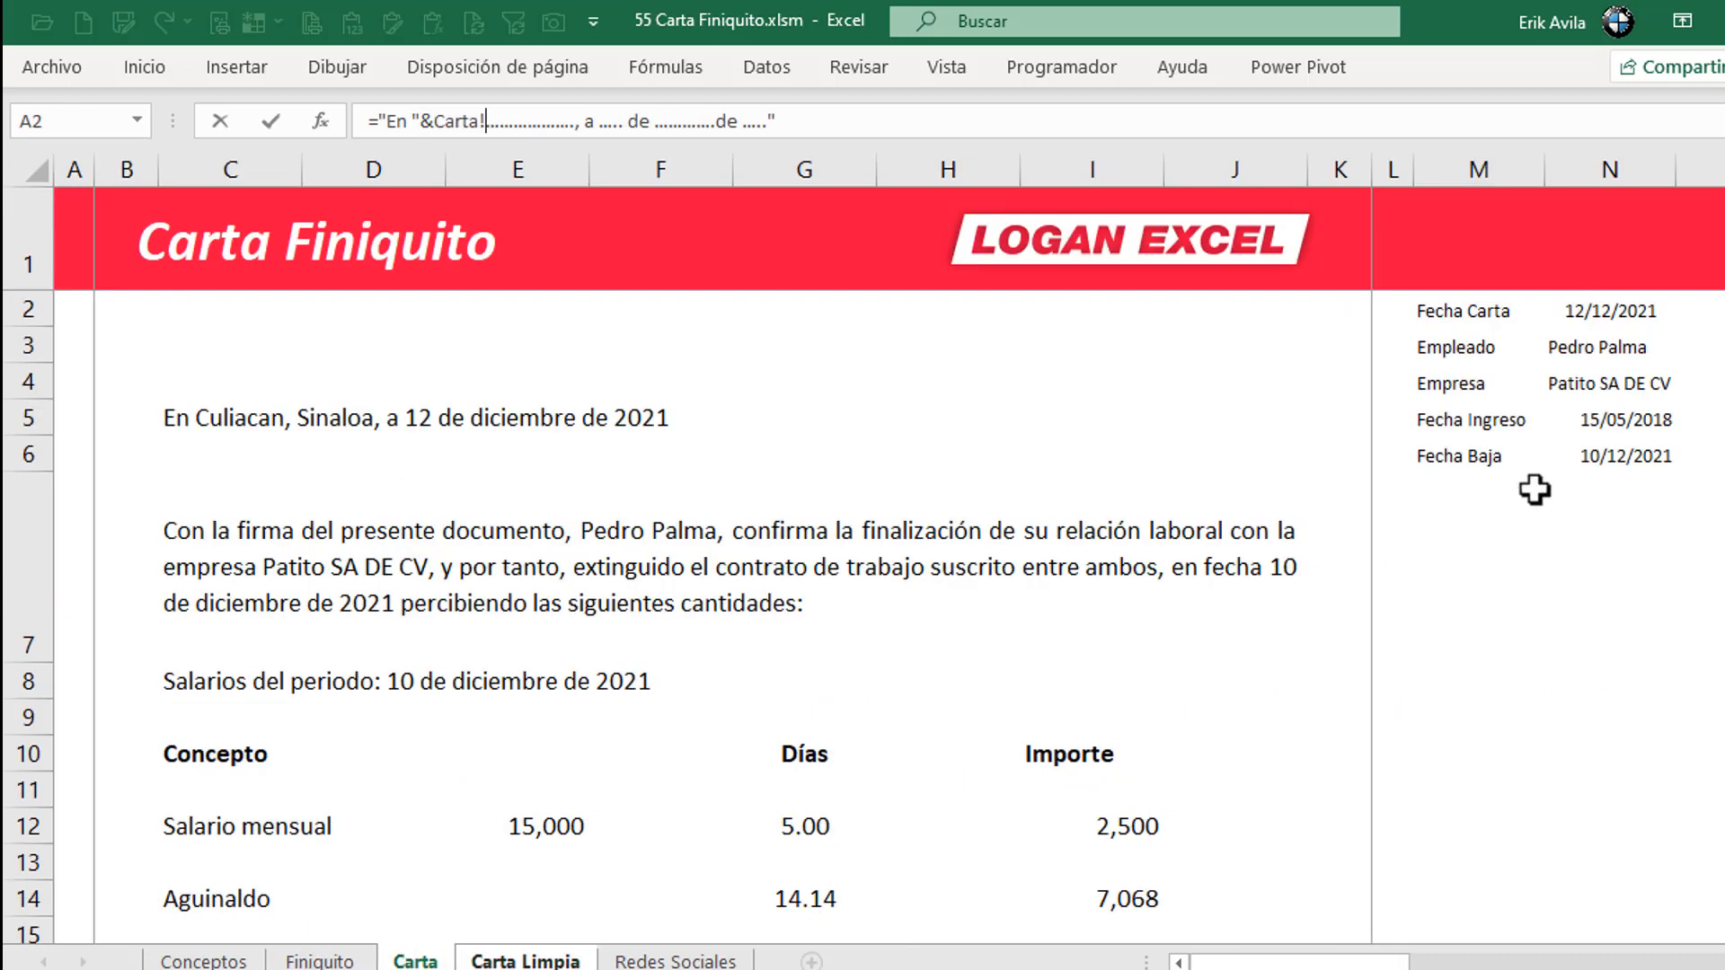
click(320, 960)
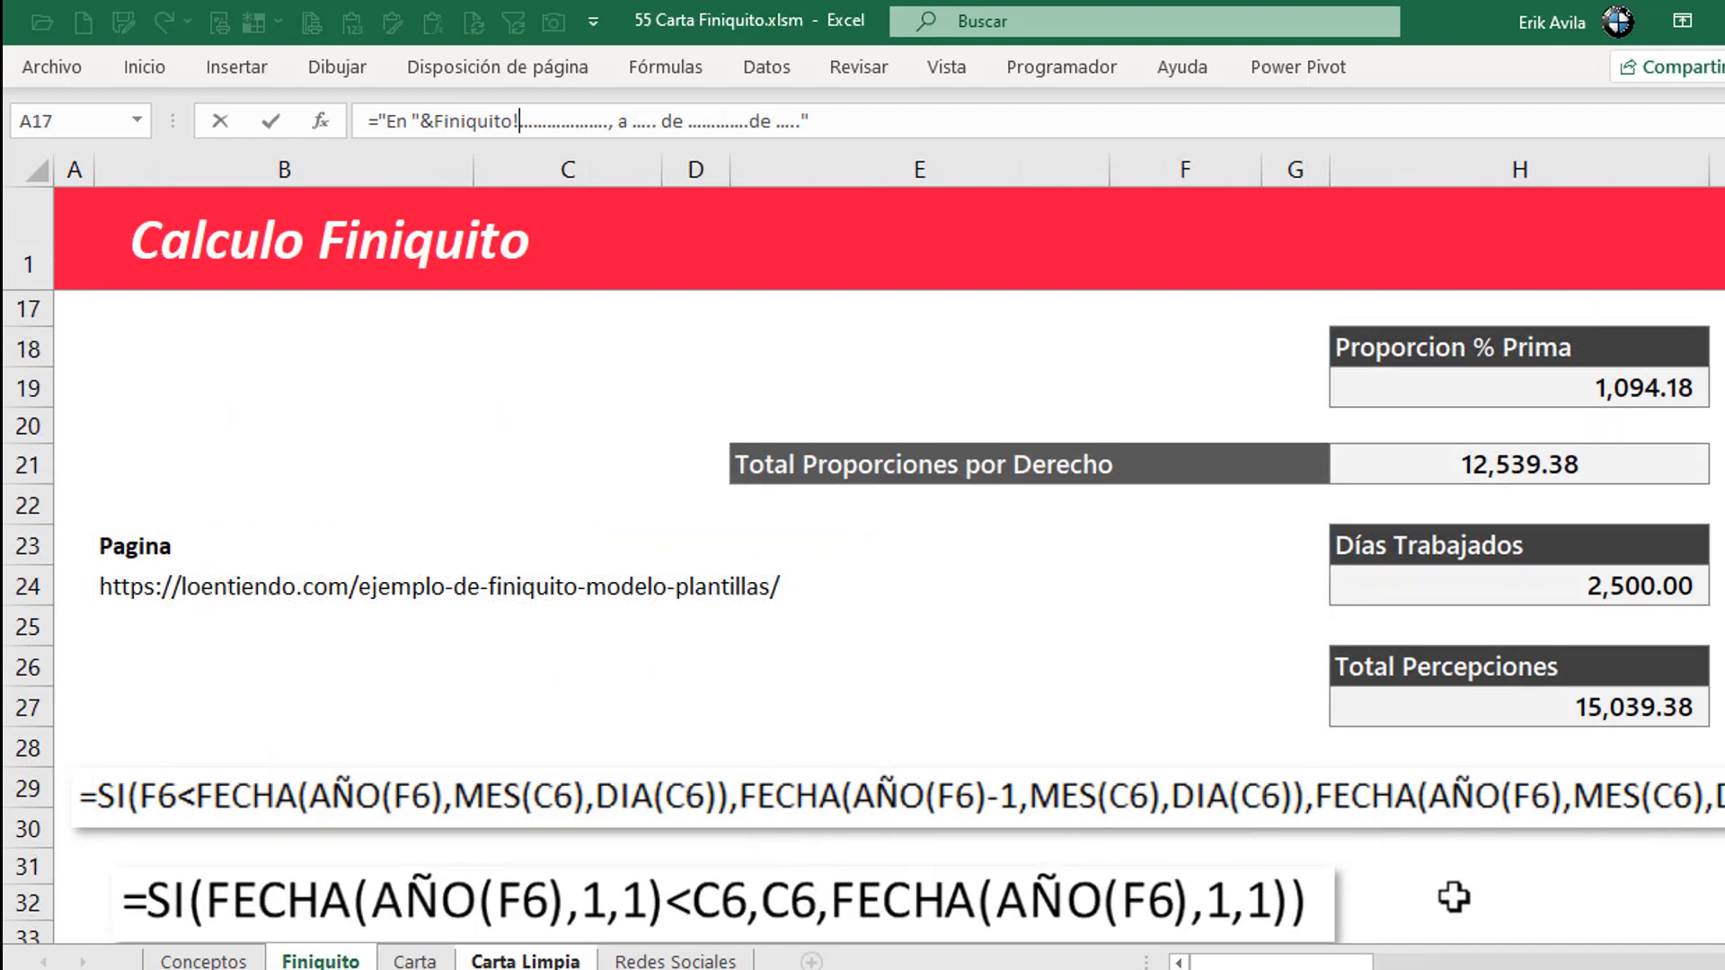
drag(1357, 963, 1531, 965)
scroll(1168, 746, up, 5)
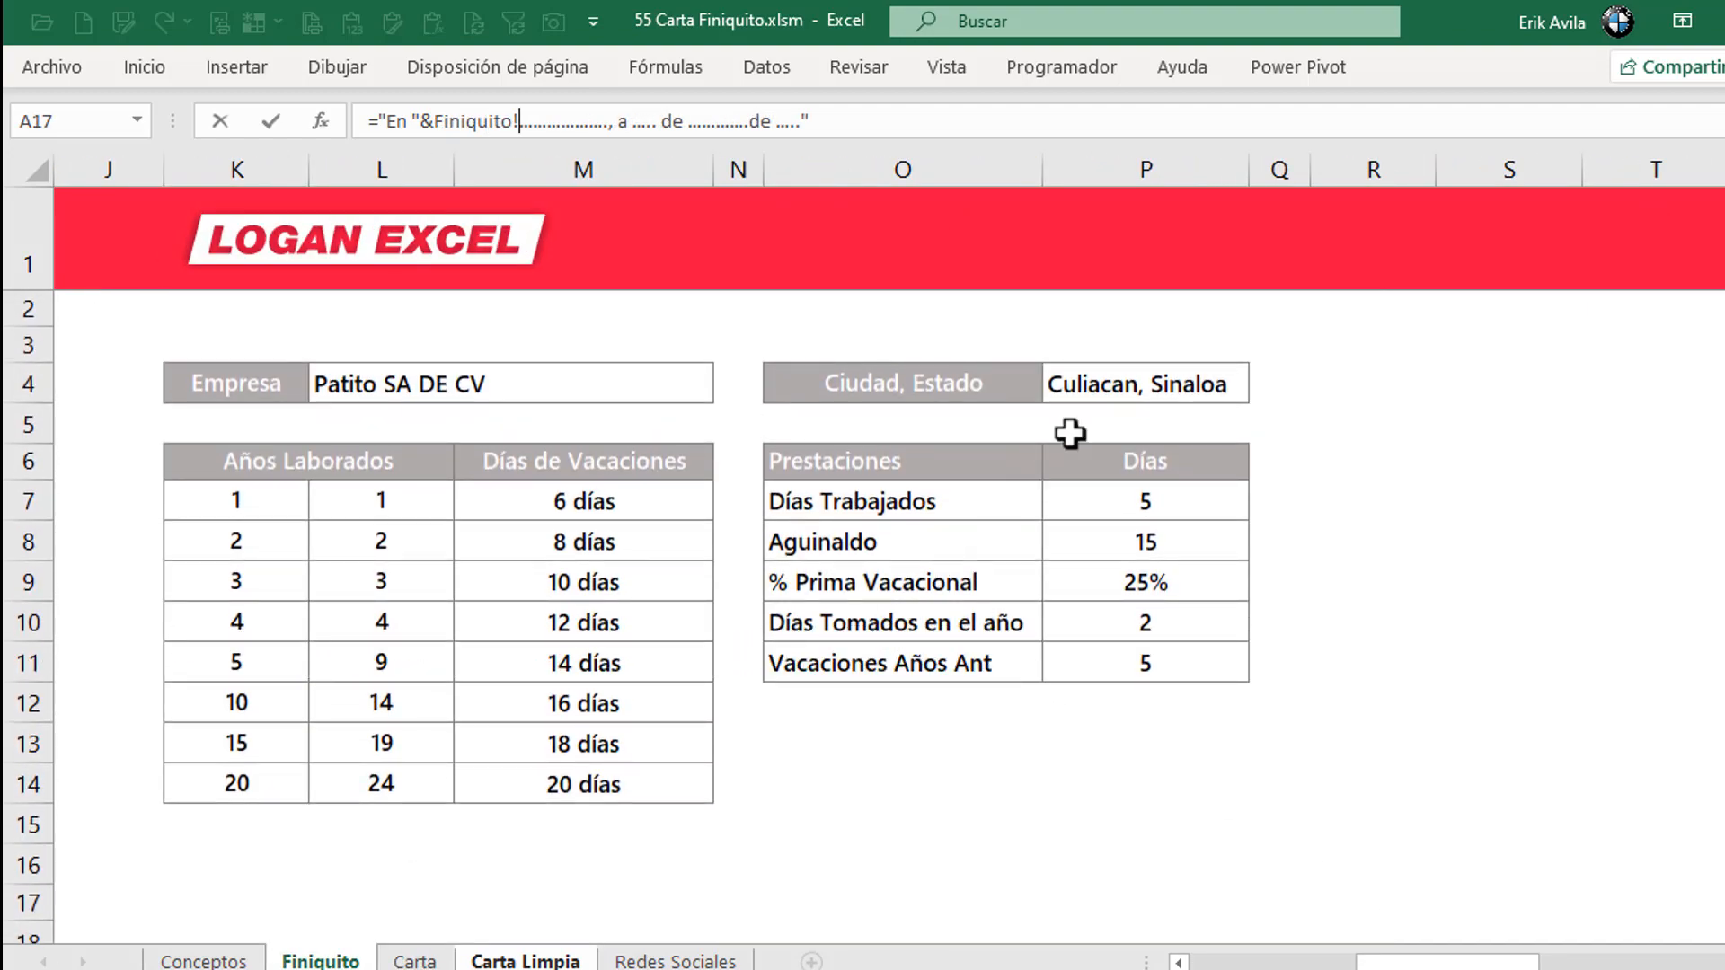
click(1117, 385)
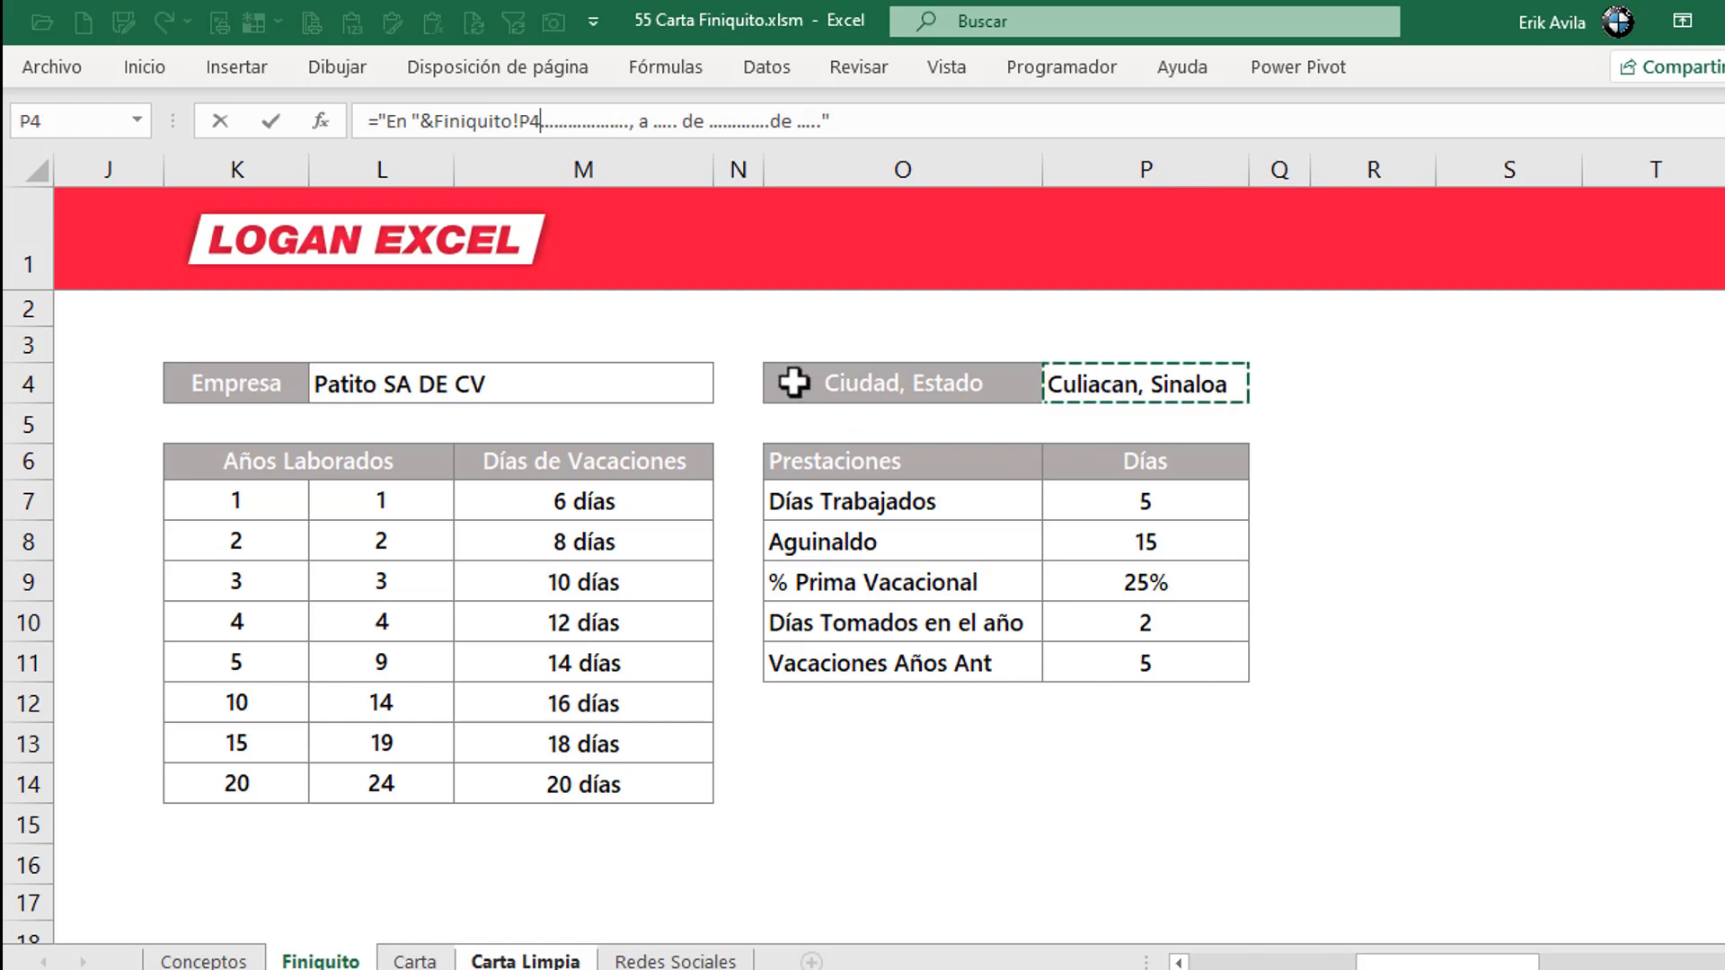
text(&)
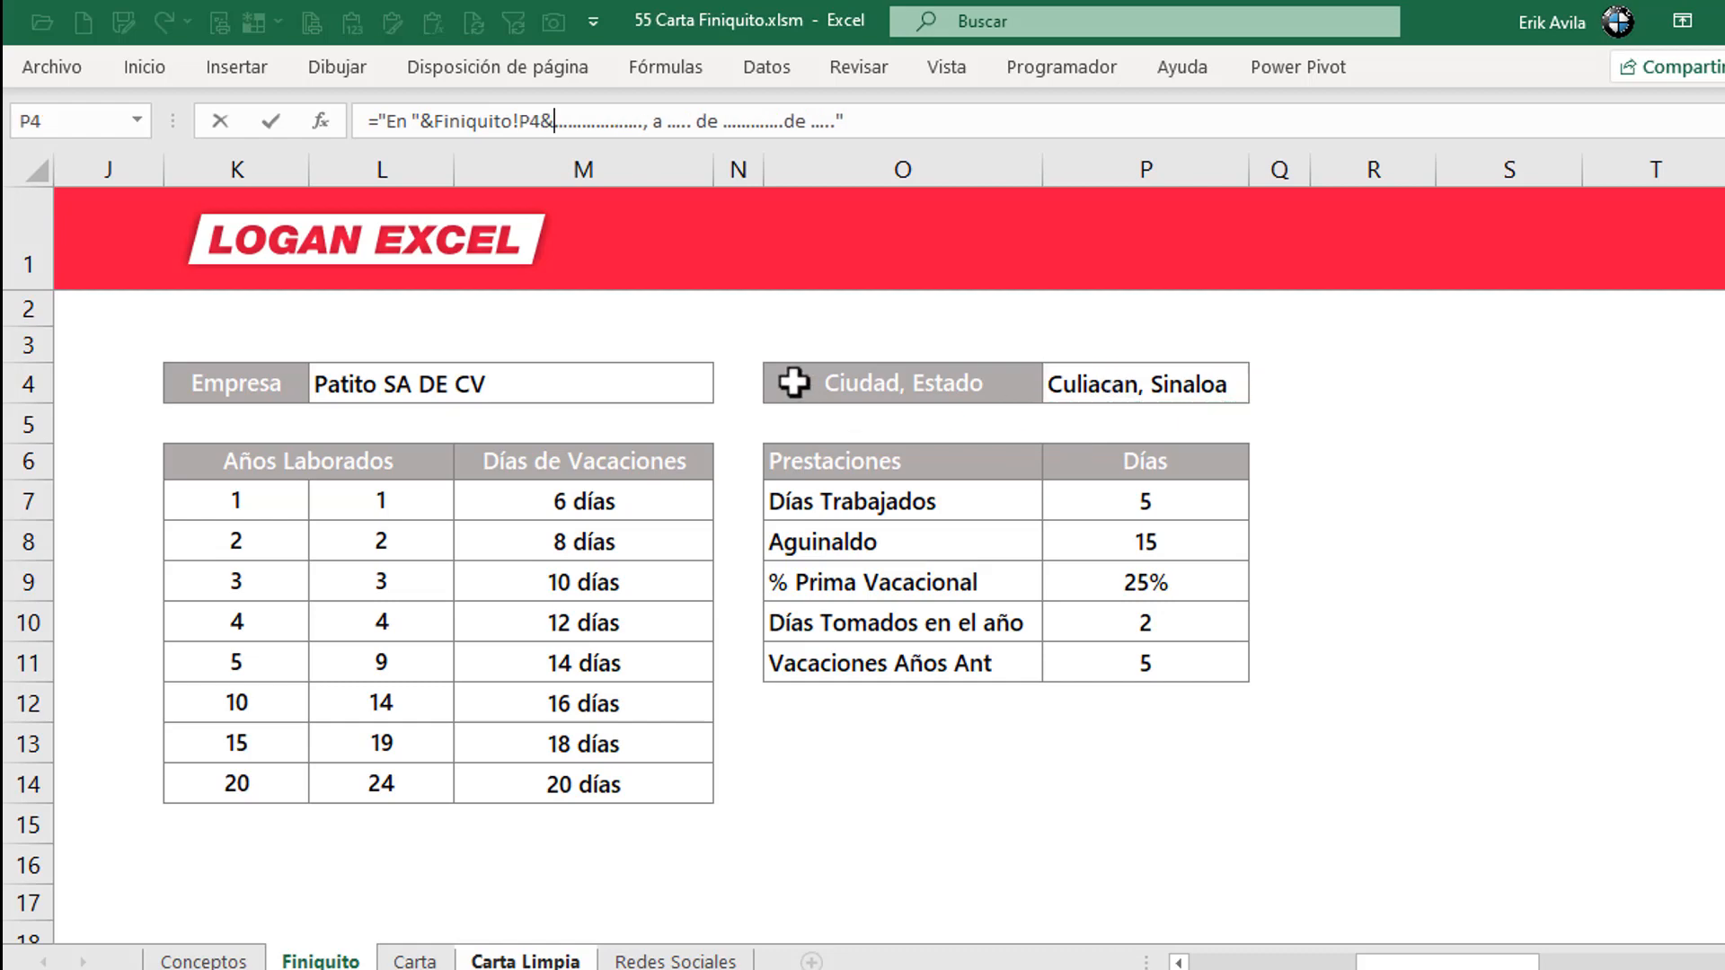
text(")
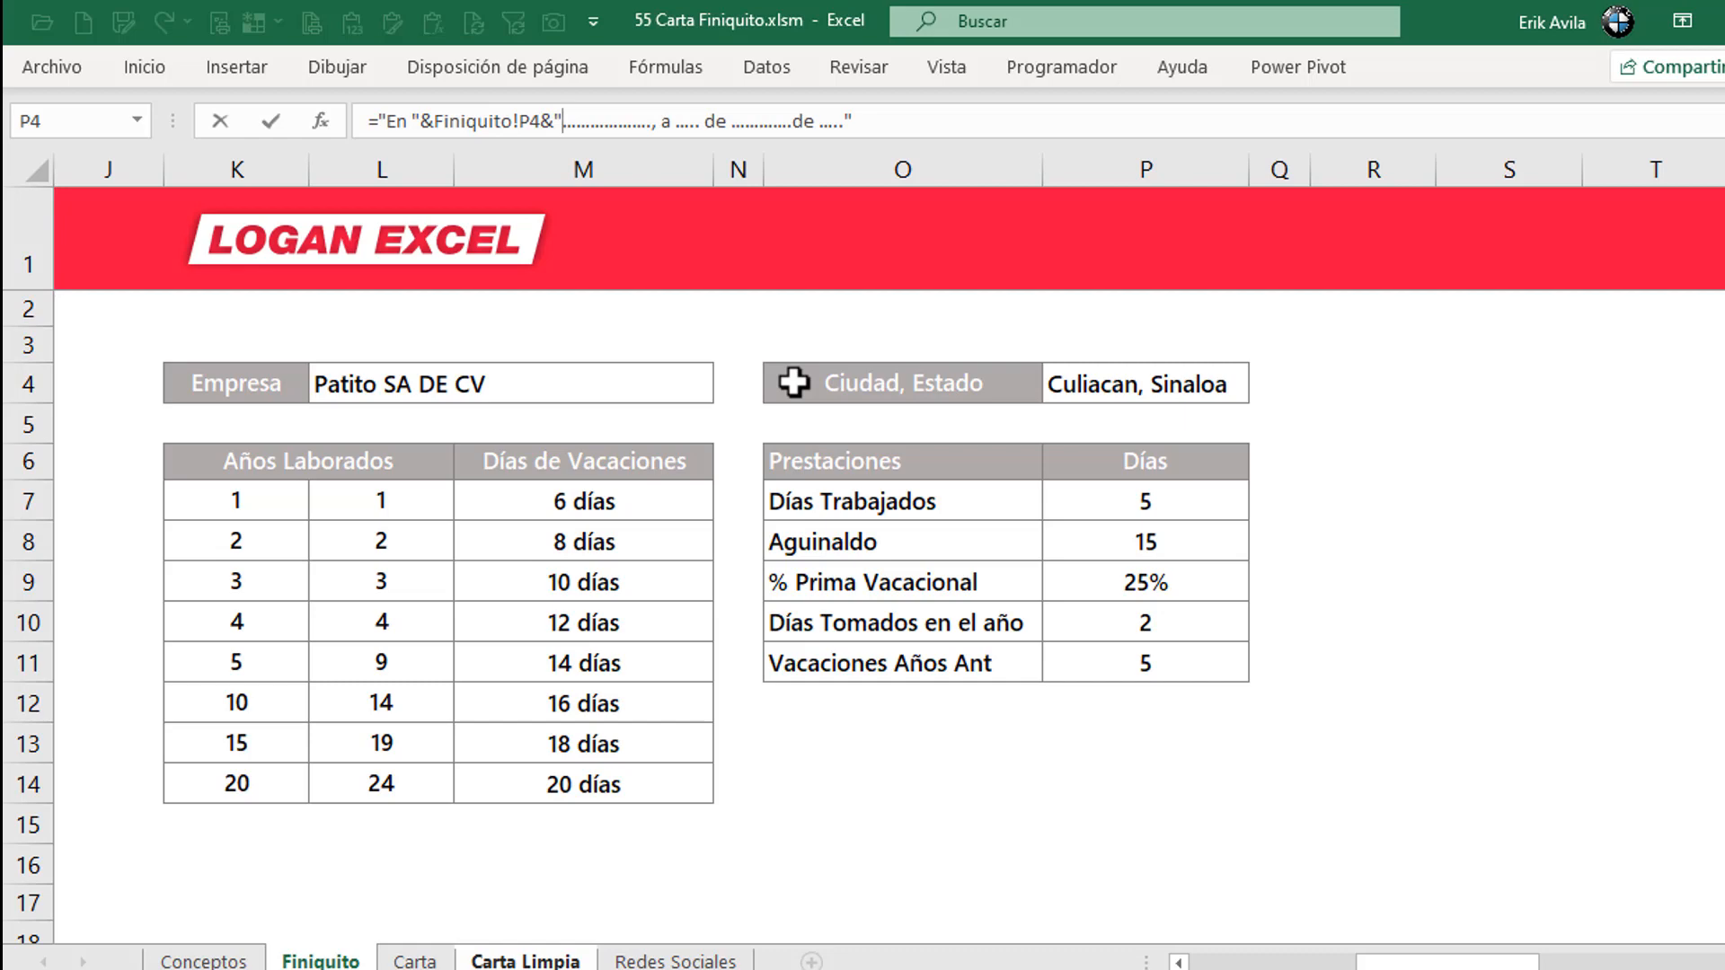
key(Return)
key(Up)
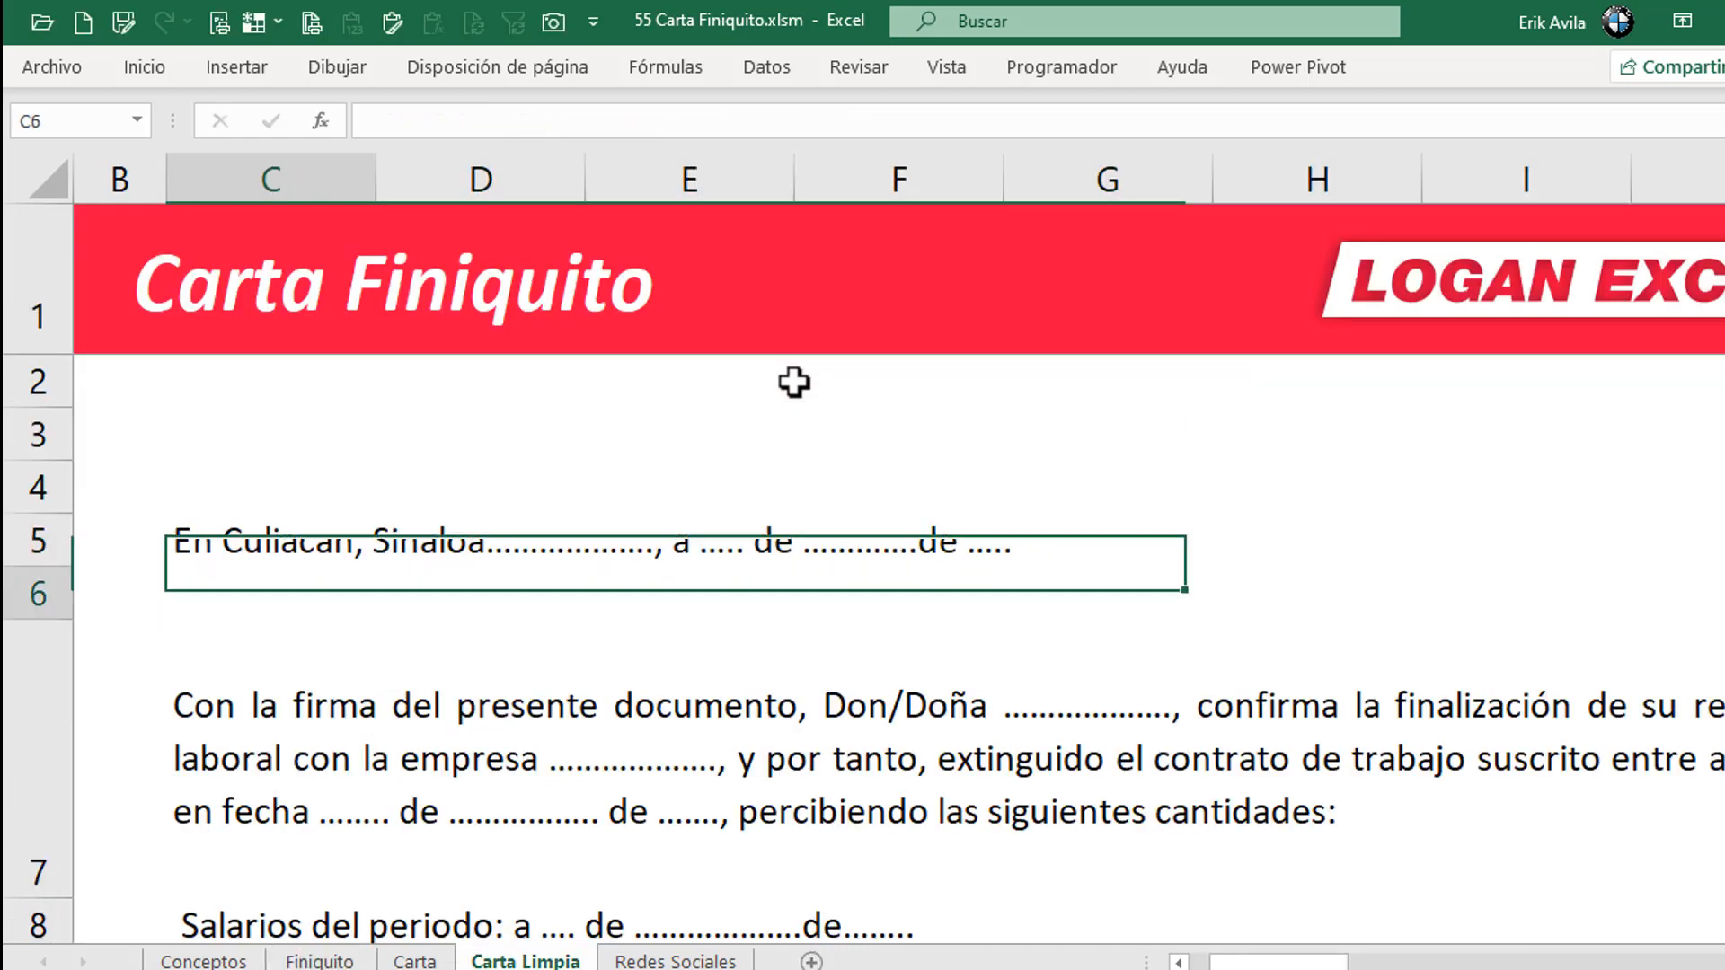
key(Down)
key(Down)
key(Up)
key(Up)
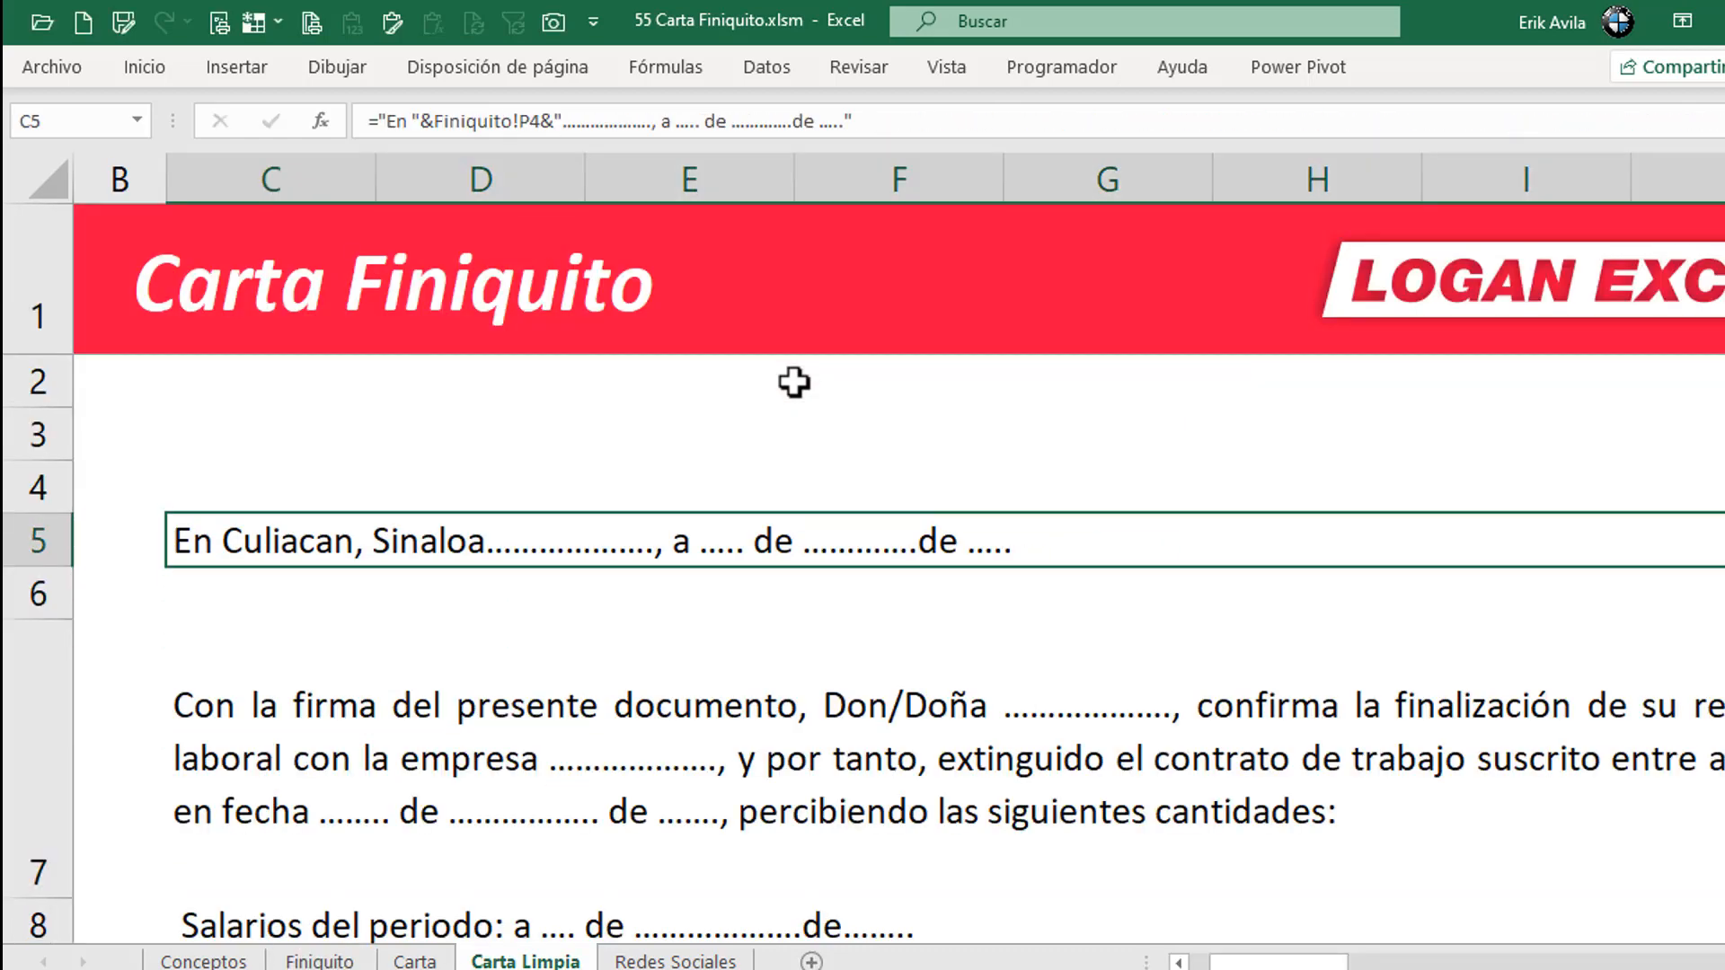
- Remove the dotted city placeholder from the C5 formula so that the quoted text after Finiquito!P4 starts with ", a"
click(654, 133)
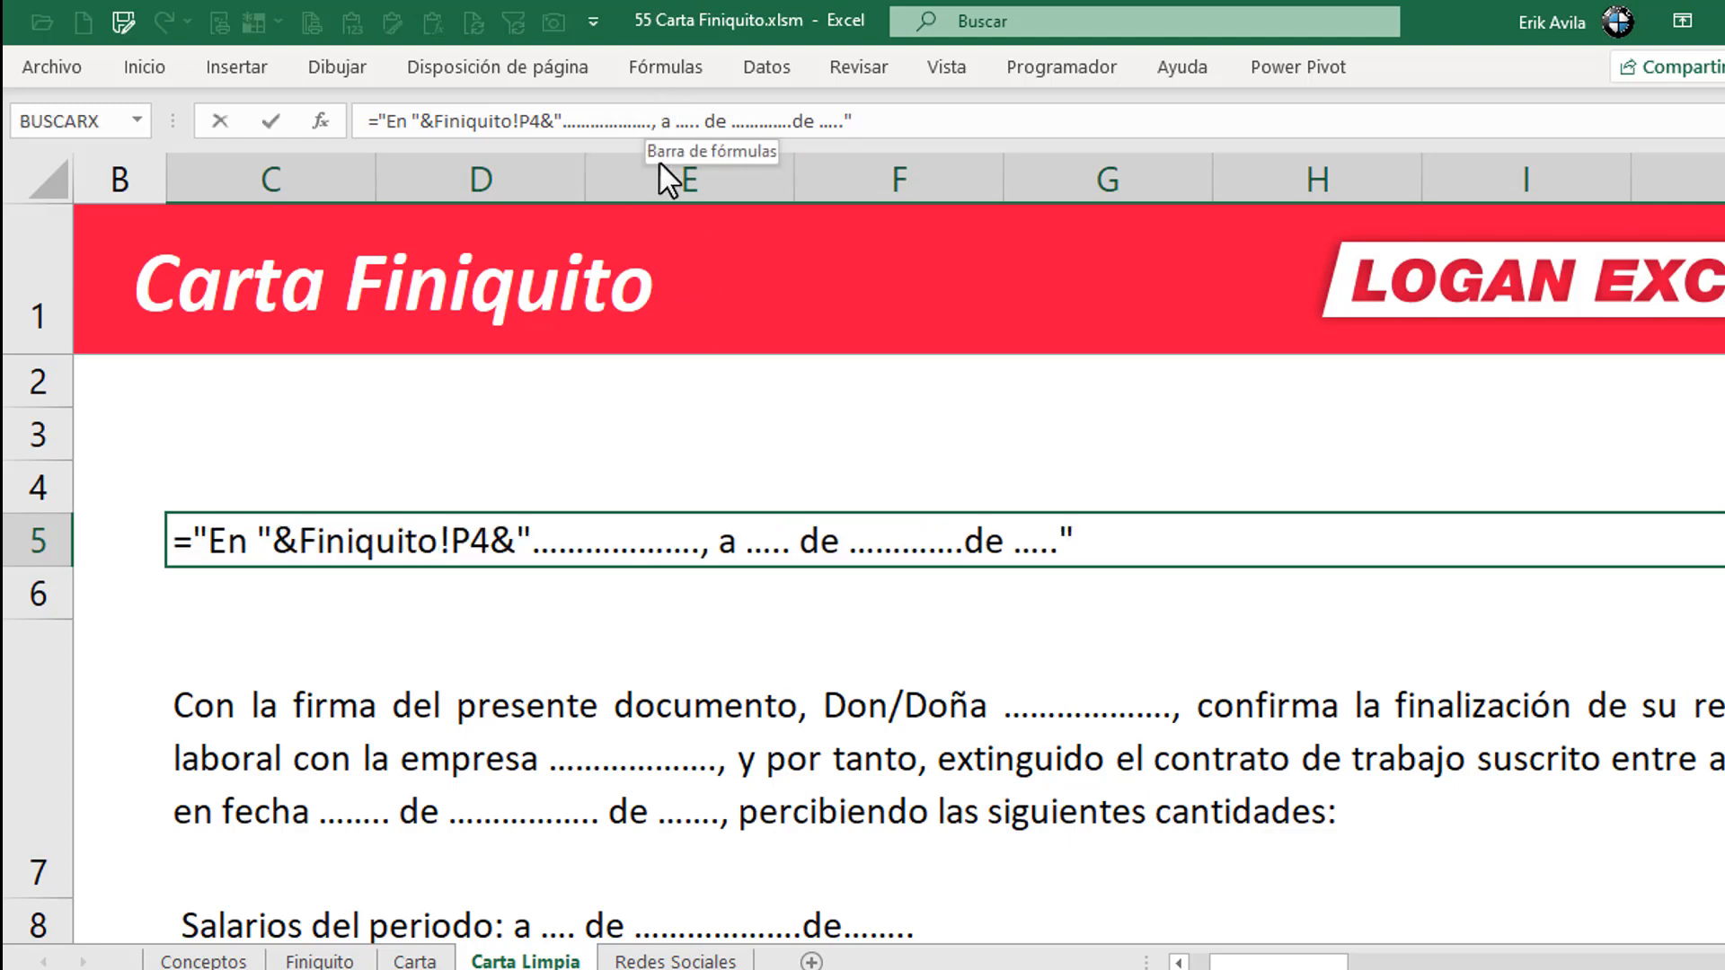
key(BackSpace)
key(BackSpace)
key(BackSpace)
key(BackSpace)
key(BackSpace)
key(BackSpace)
key(BackSpace)
key(BackSpace)
key(BackSpace)
key(BackSpace)
key(BackSpace)
key(BackSpace)
key(BackSpace)
key(BackSpace)
key(BackSpace)
key(BackSpace)
key(BackSpace)
key(BackSpace)
key(BackSpace)
key(BackSpace)
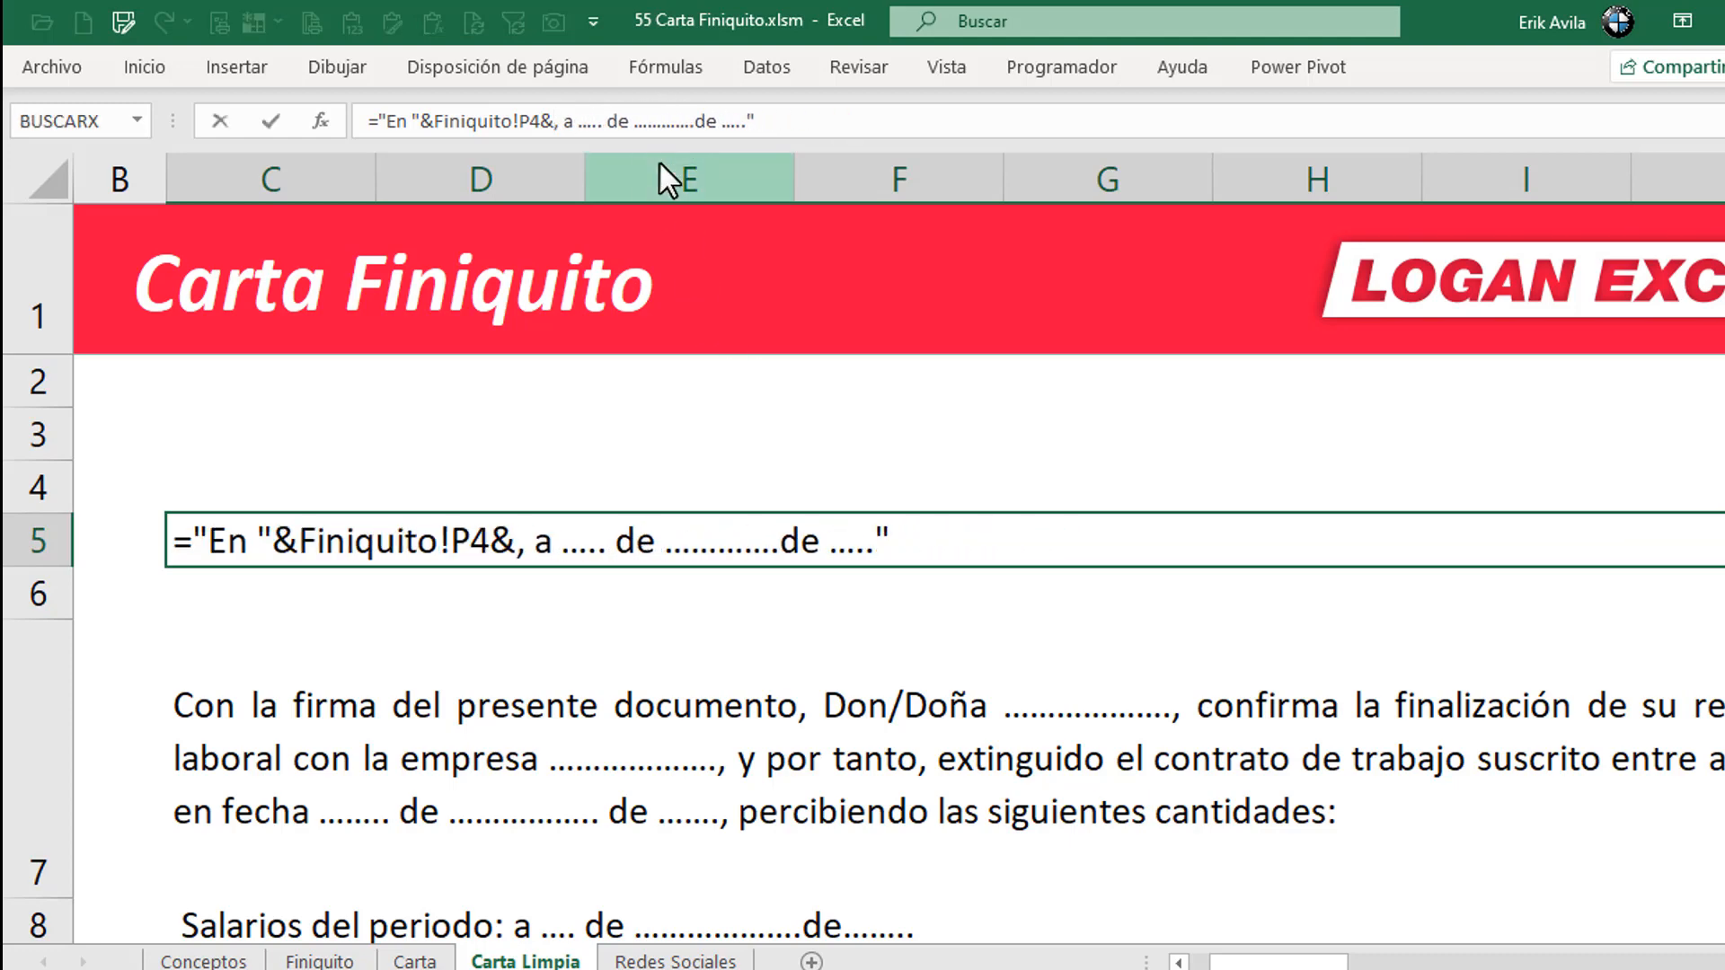
text(")
key(Return)
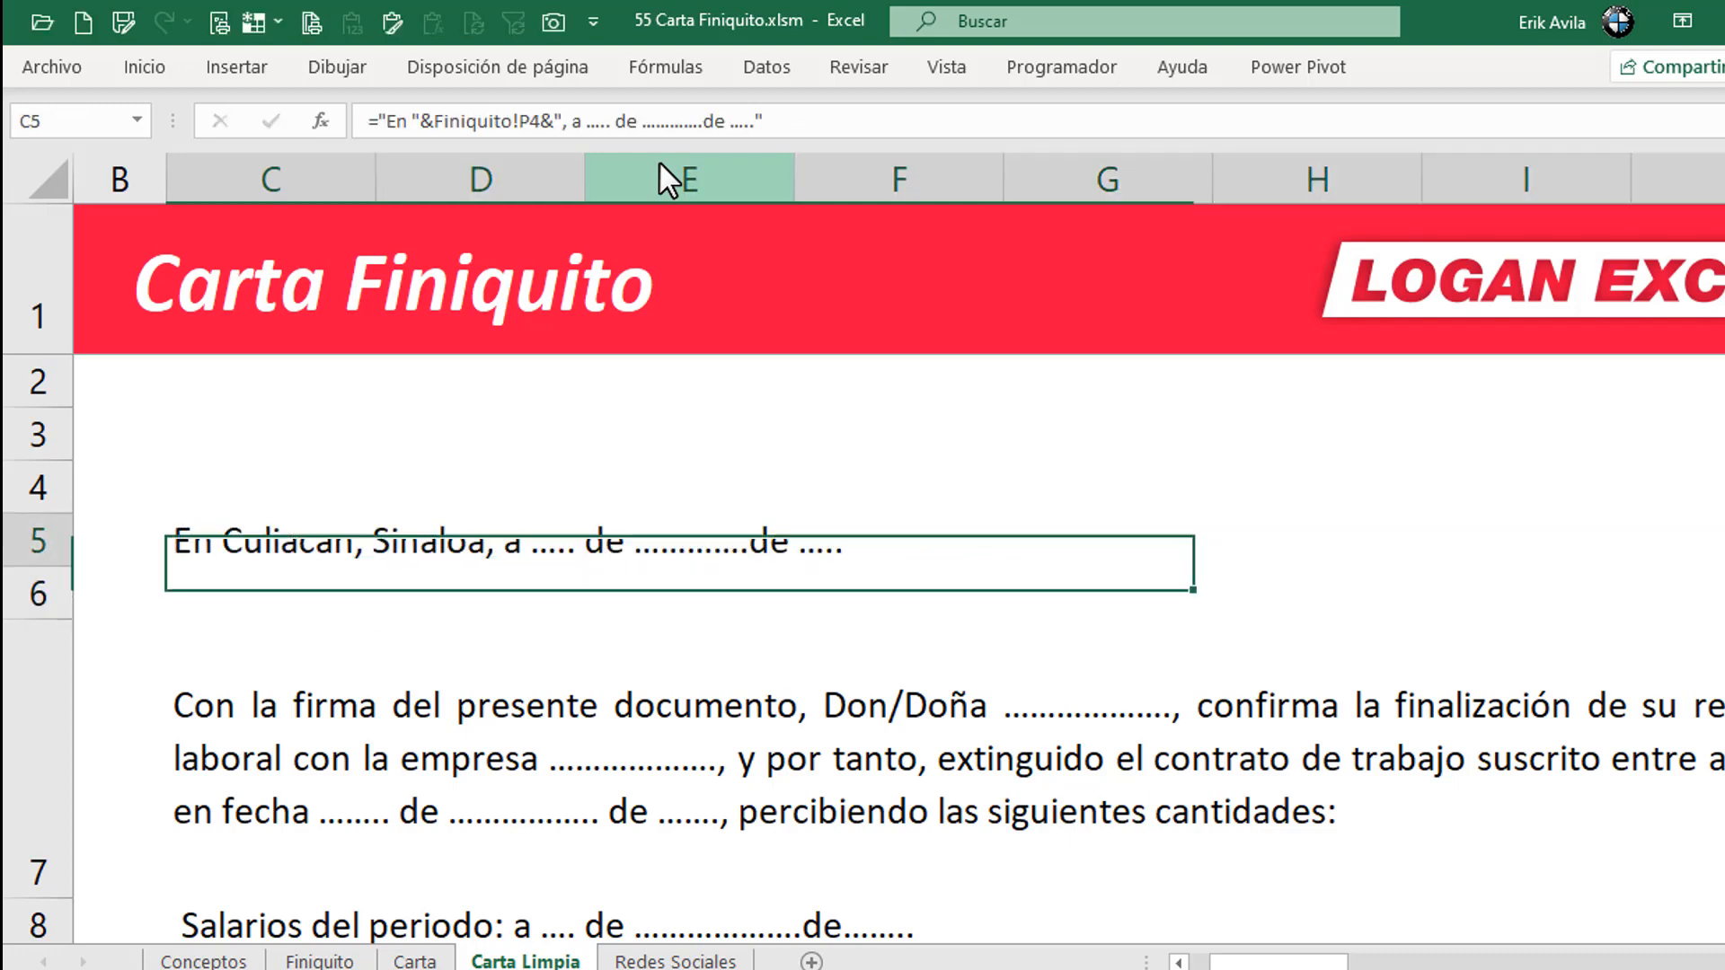
- Insert the letter date's day into the C5 formula after ", a " as &DIA(Carta!N2)&, keeping the remaining text quoted
click(591, 130)
double_click(589, 127)
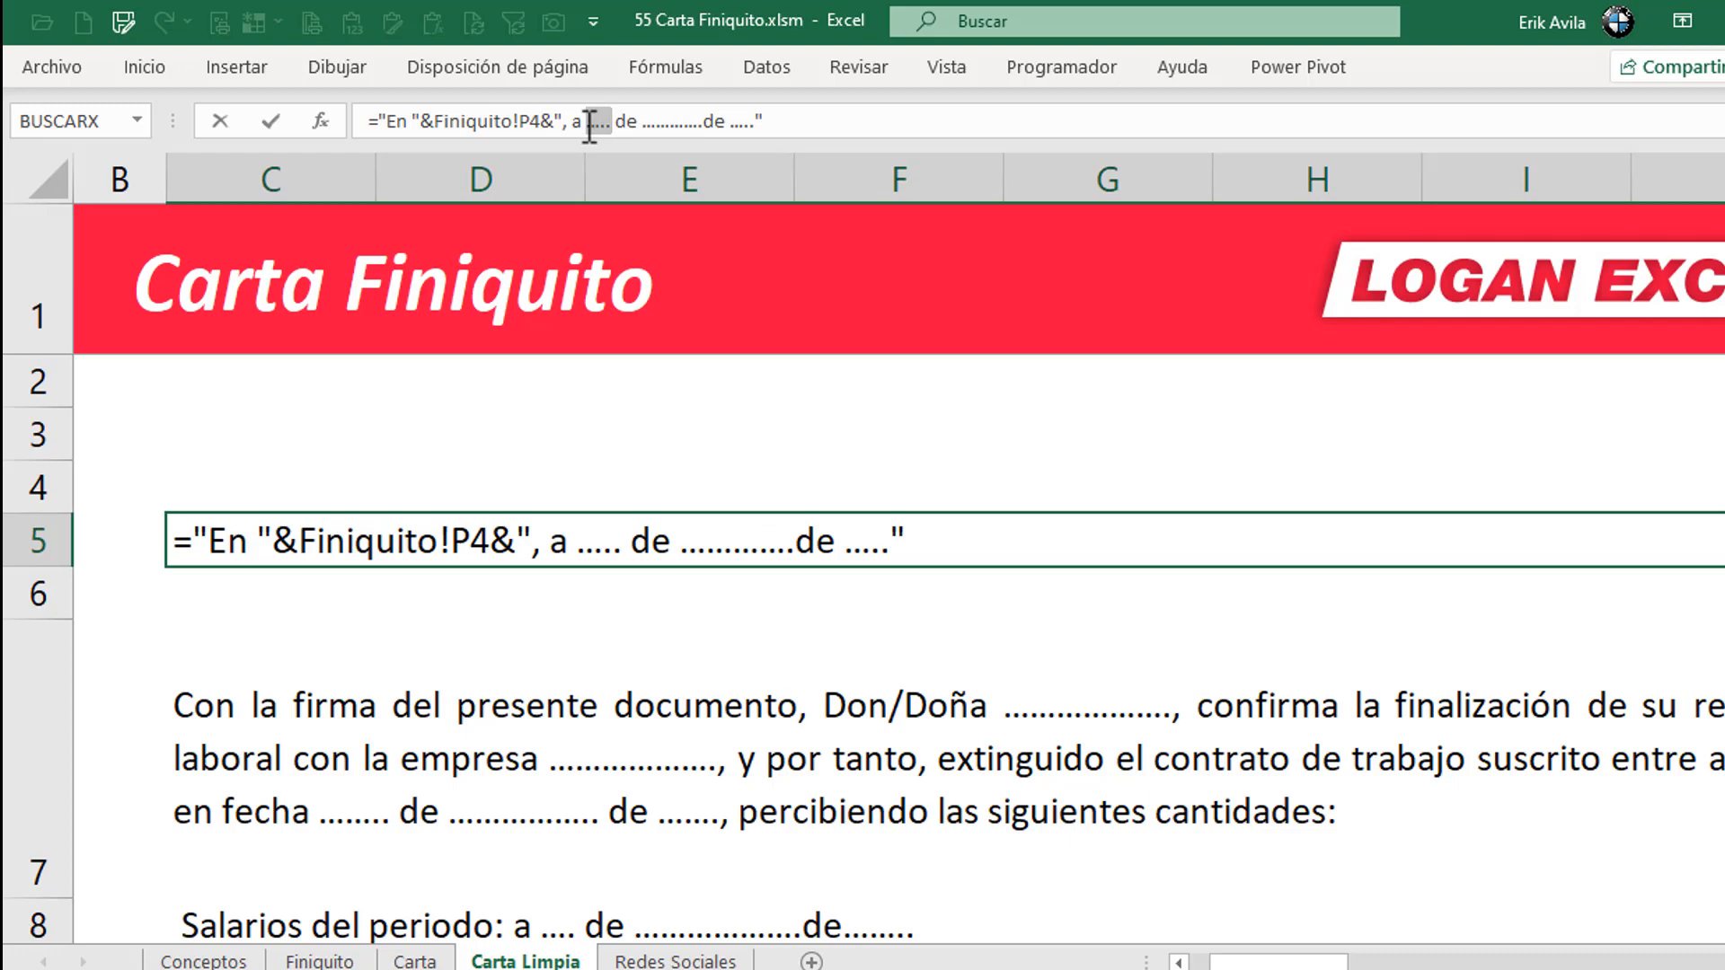
click(589, 127)
text(")
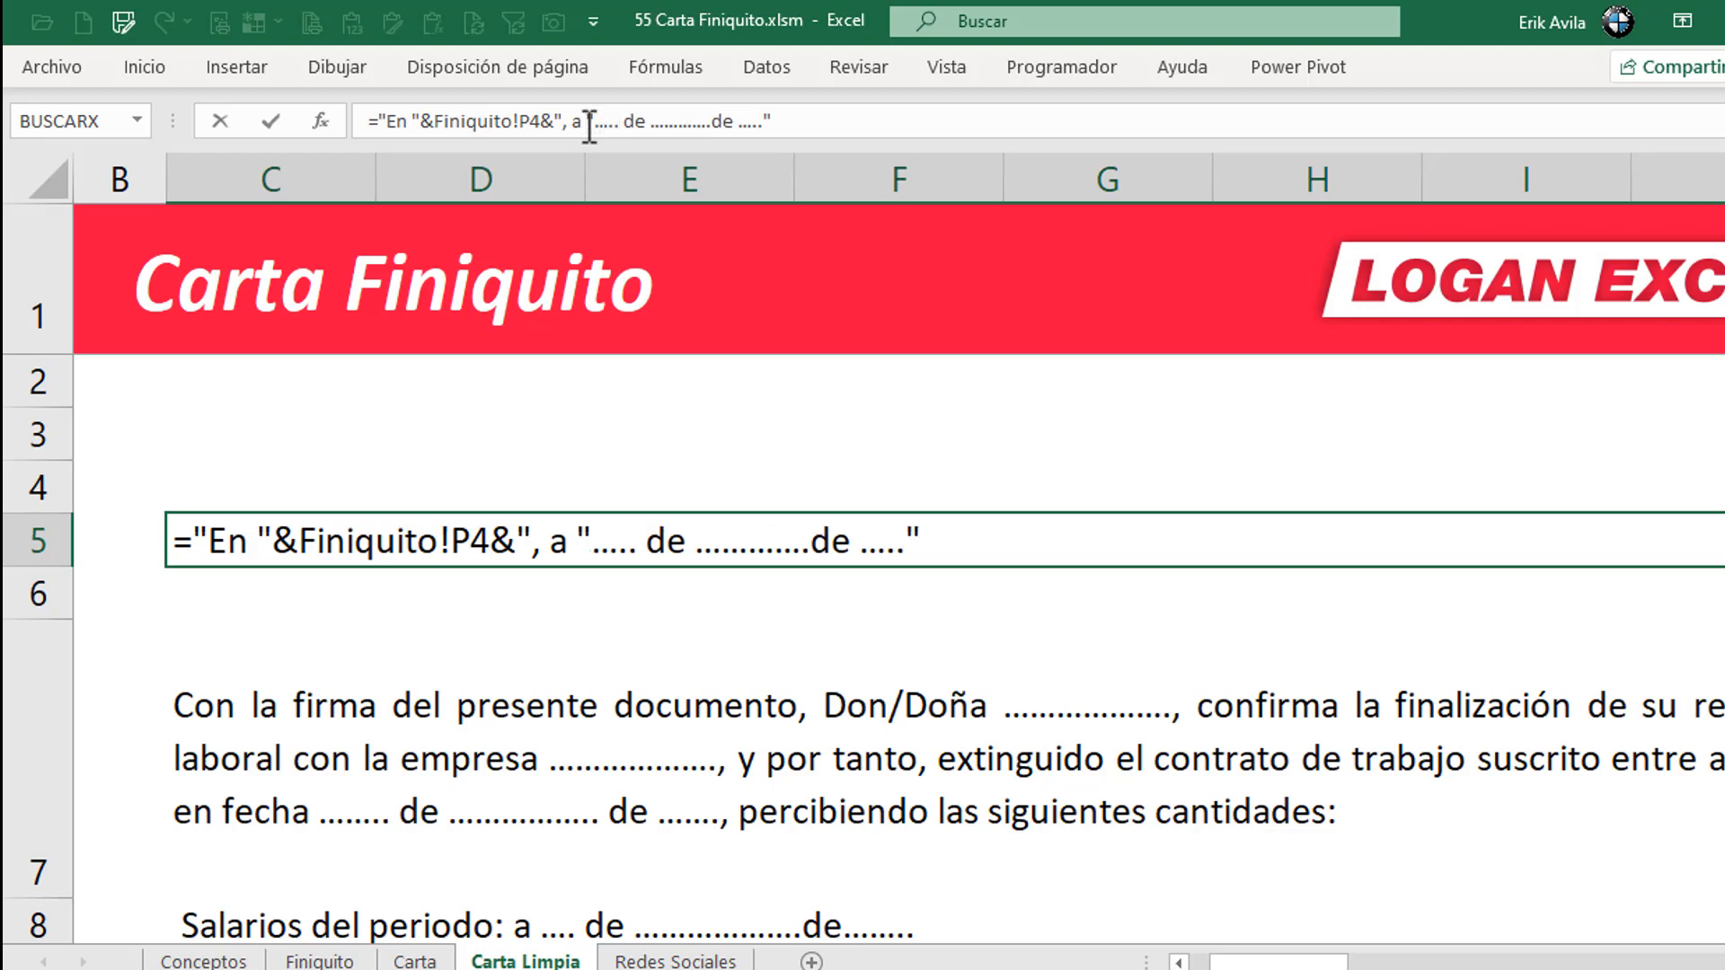
drag(562, 126, 589, 121)
click(597, 124)
text(&)
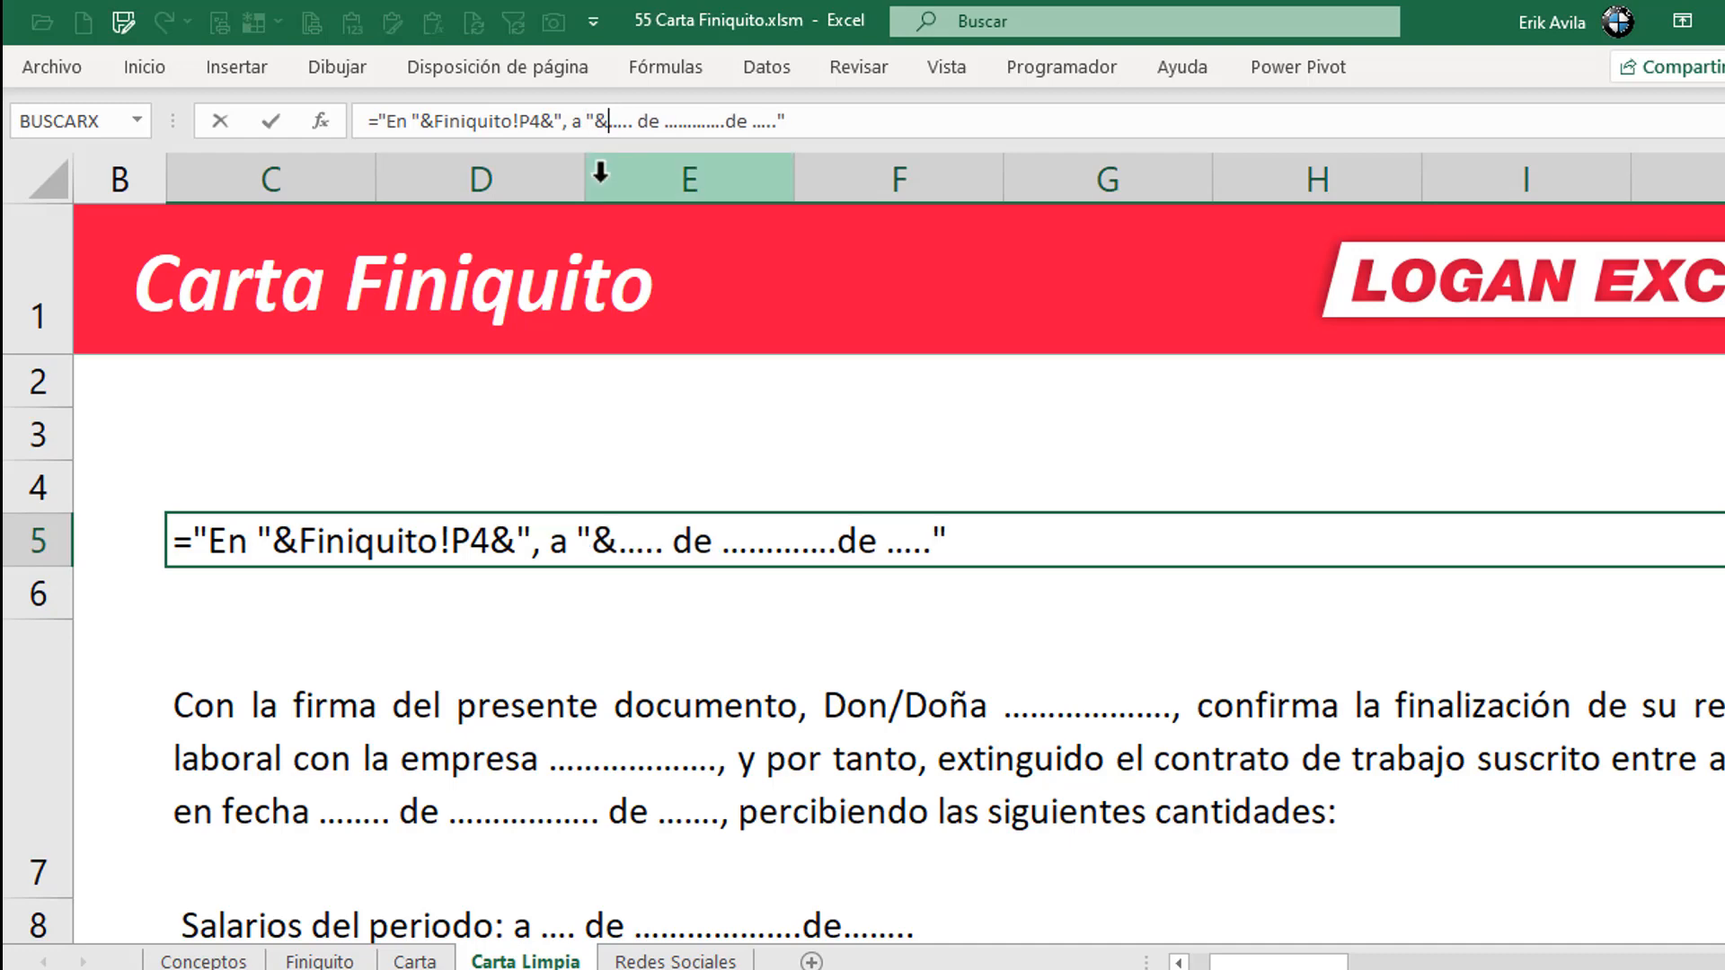
text(DIA)
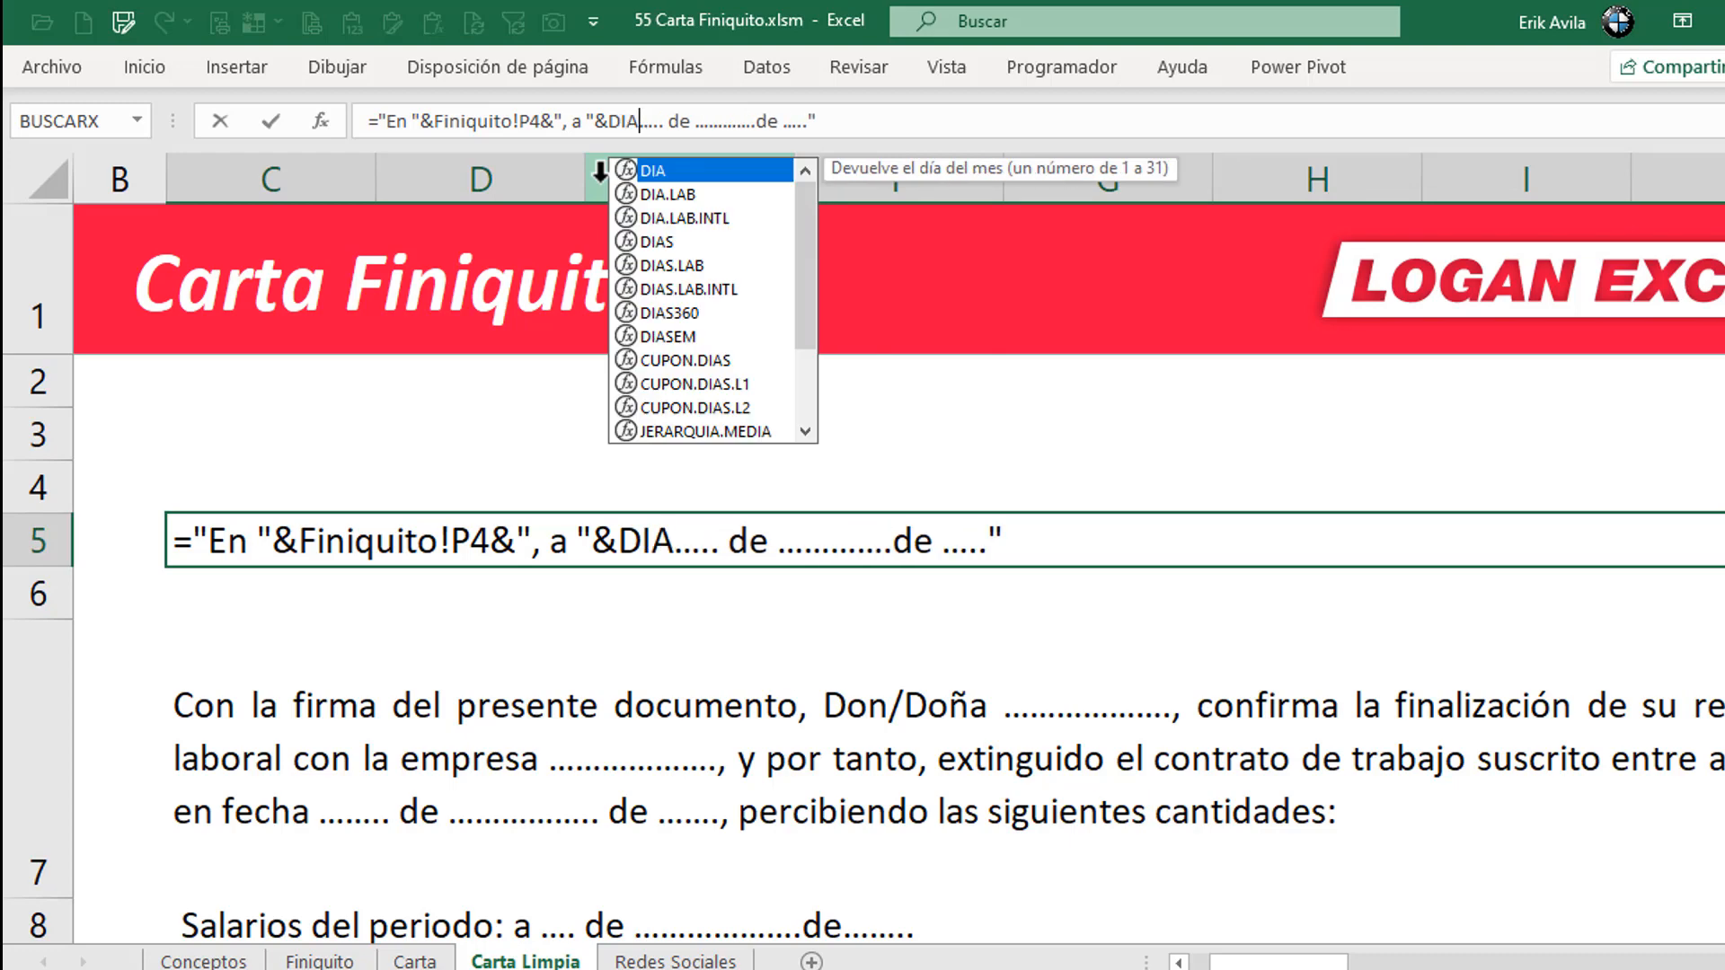
text(()
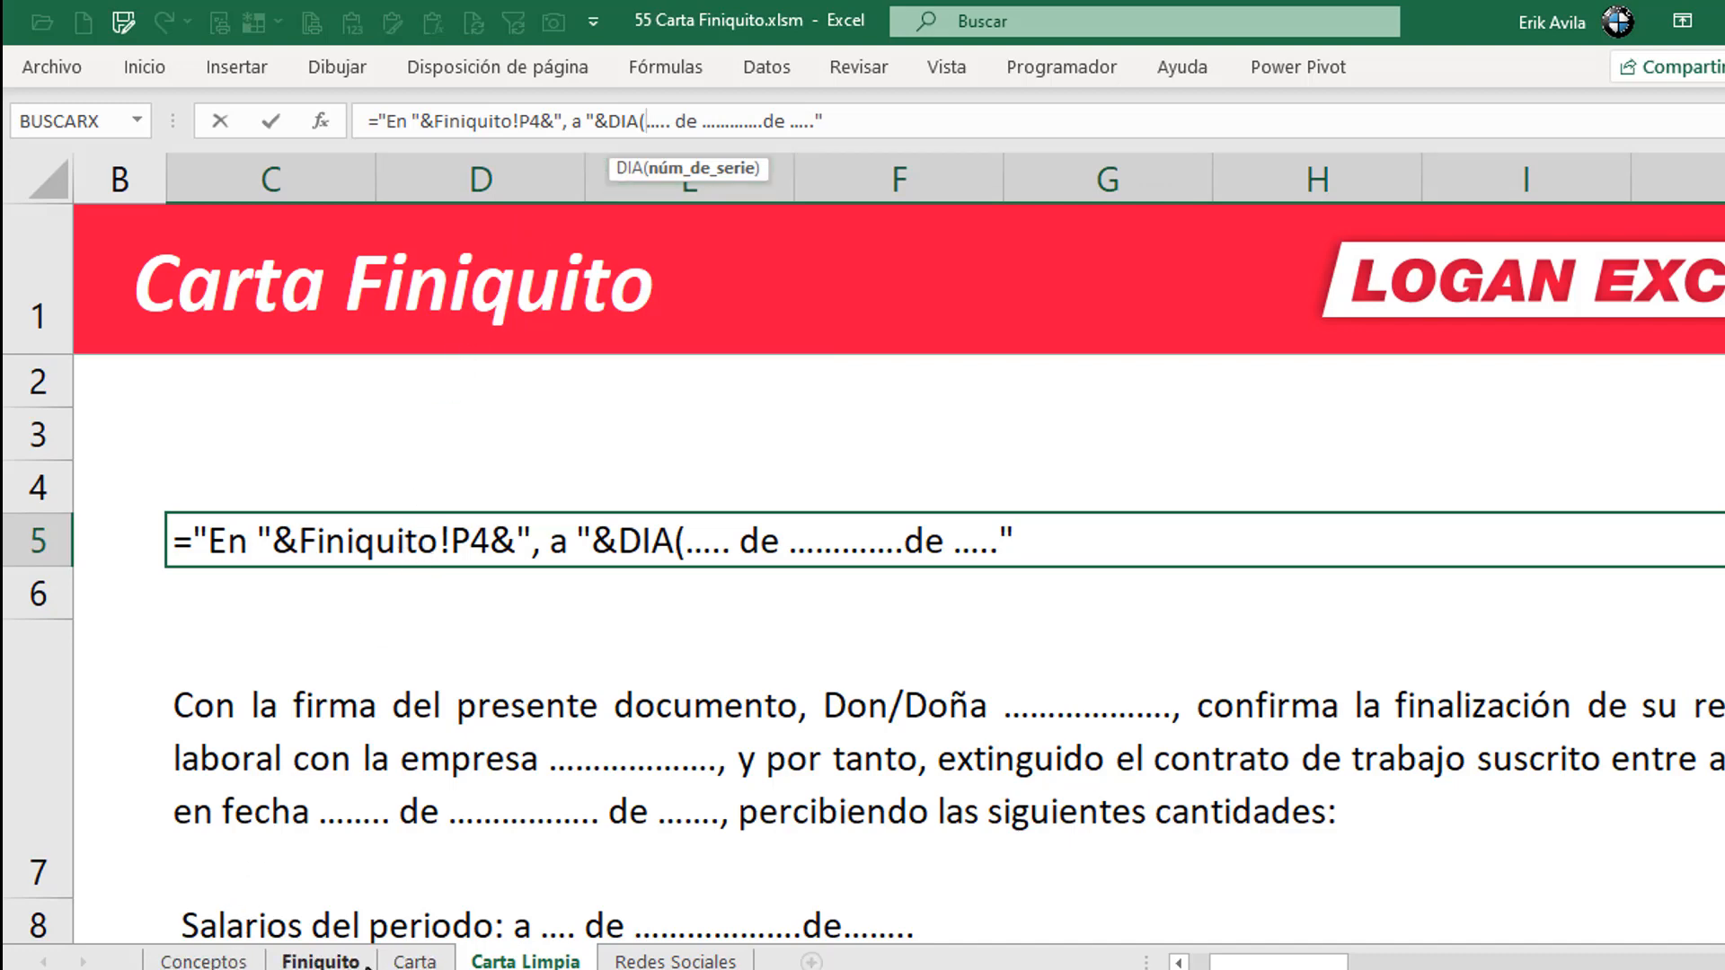
click(396, 961)
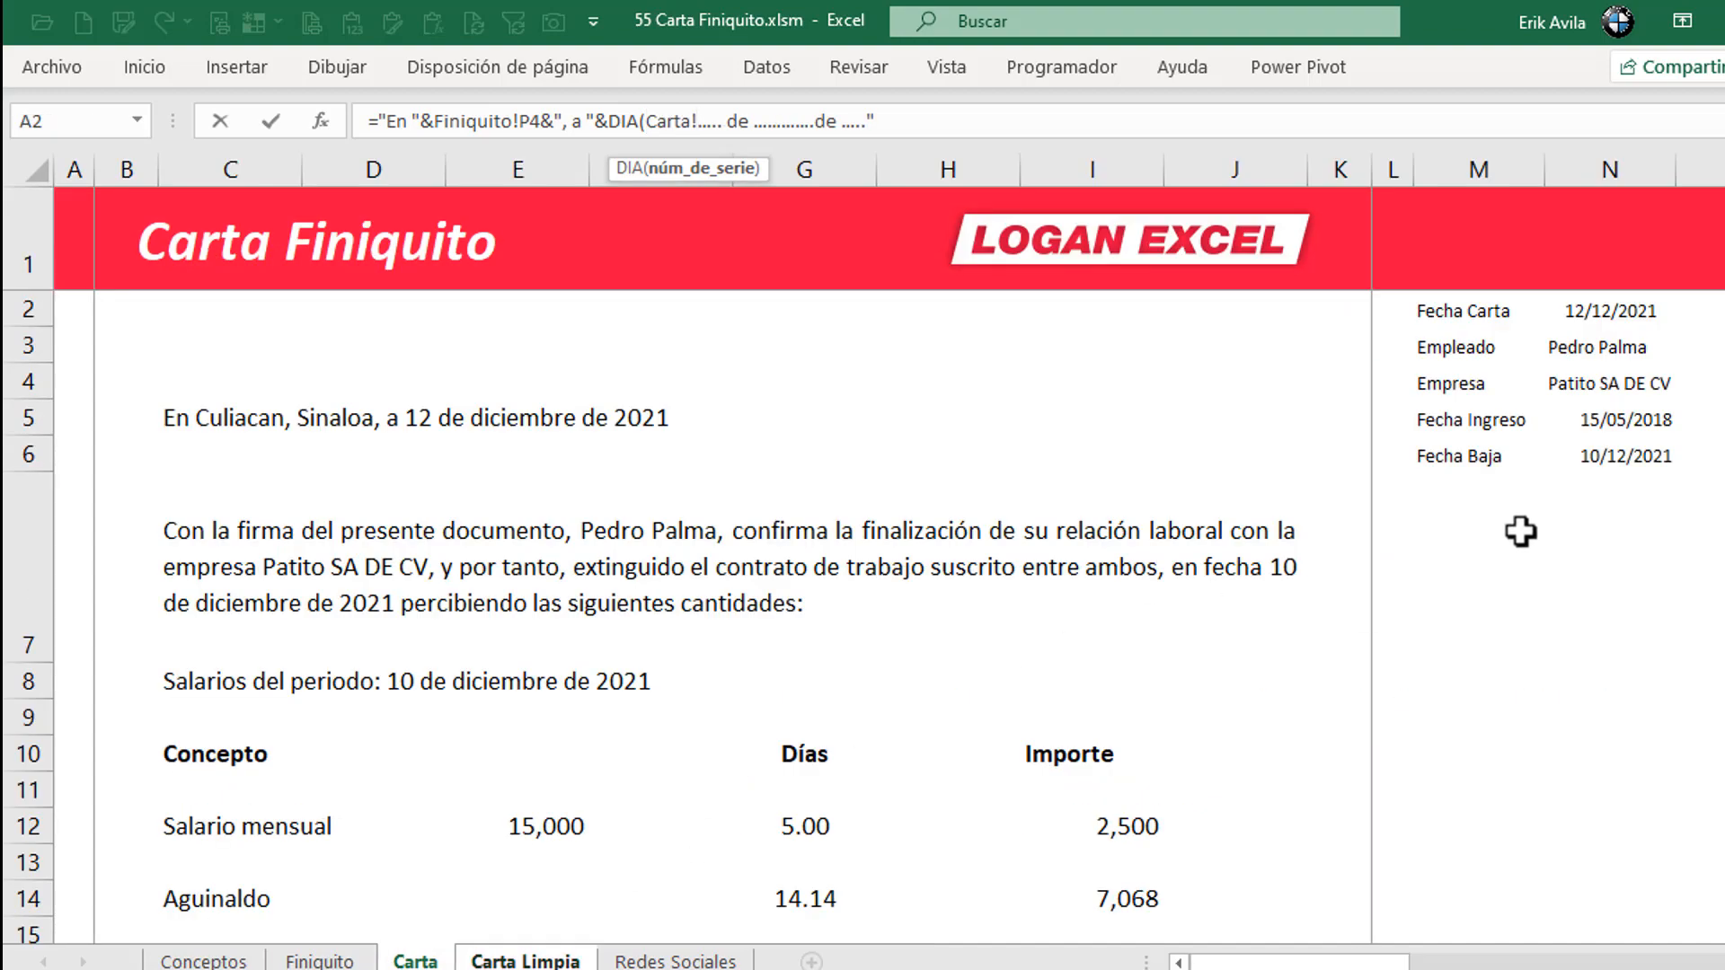
click(1579, 309)
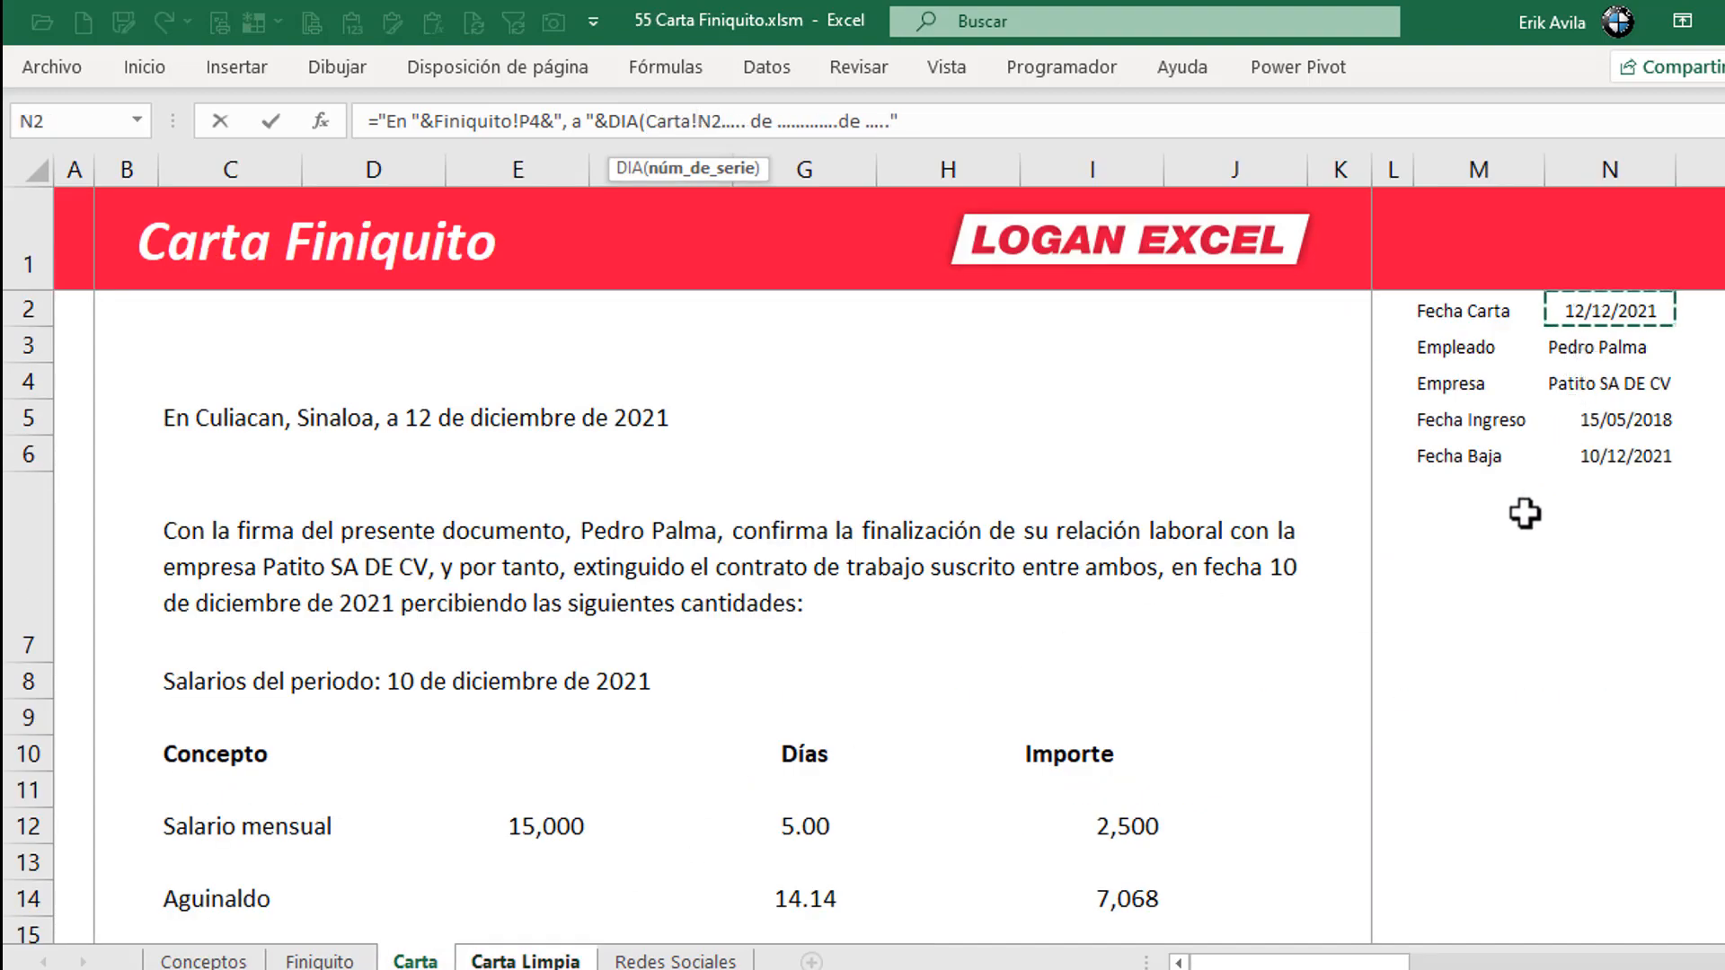
text())
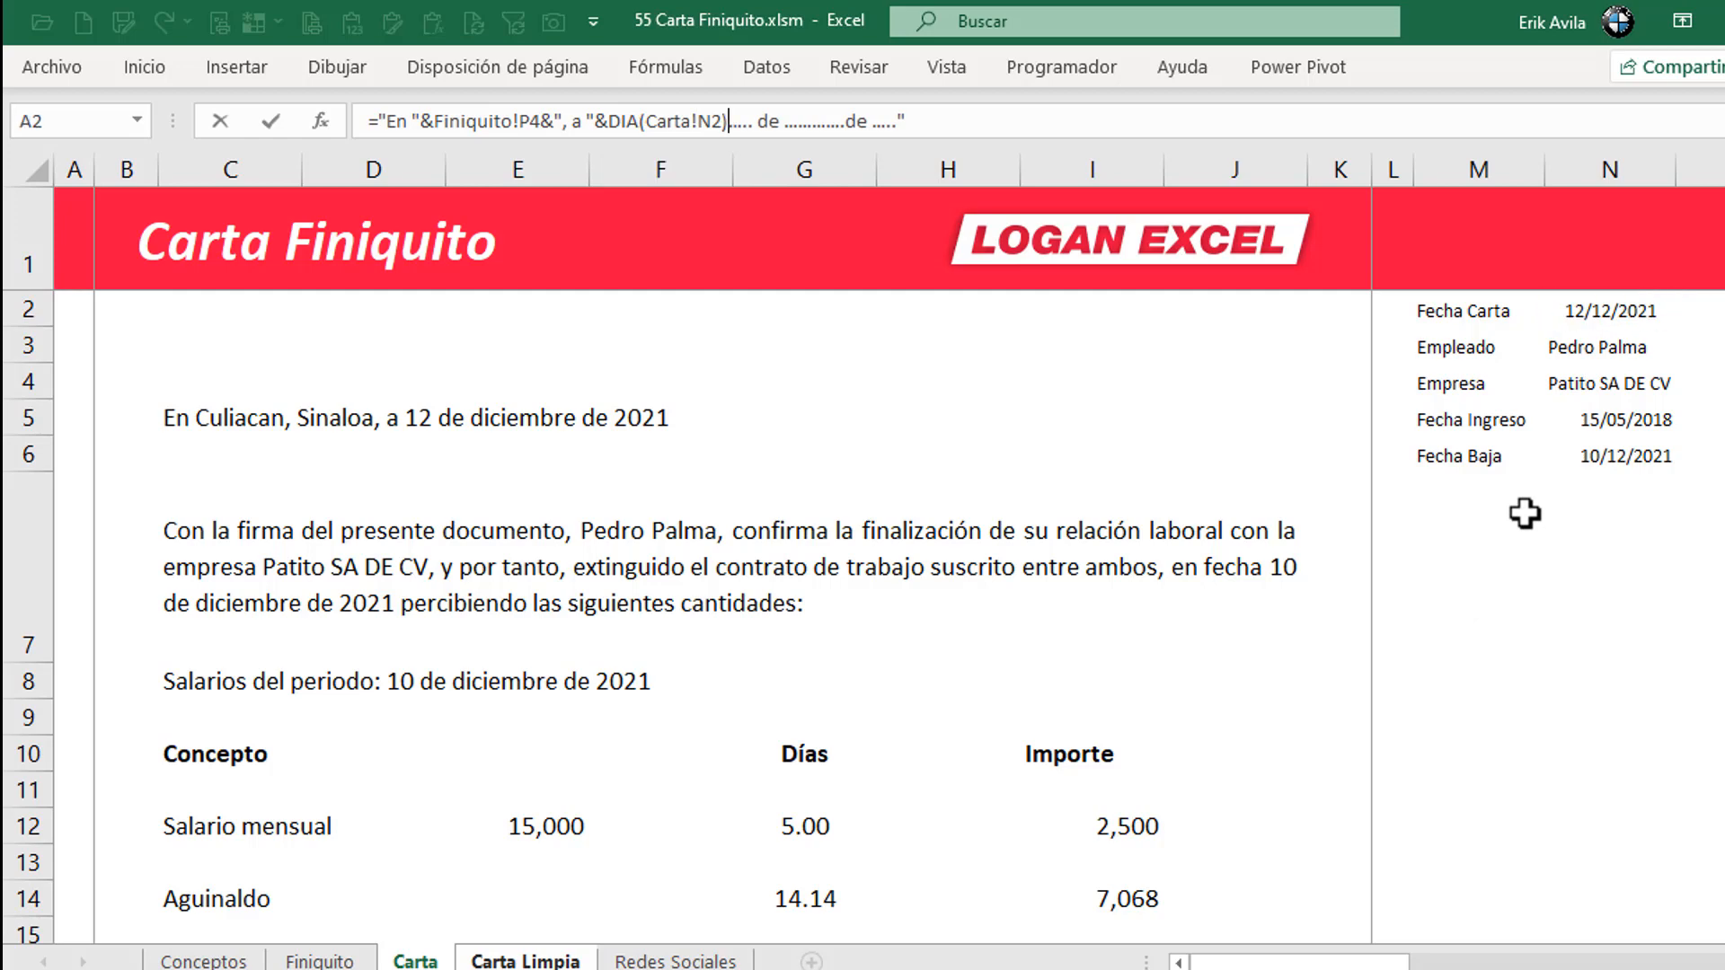
text(&")
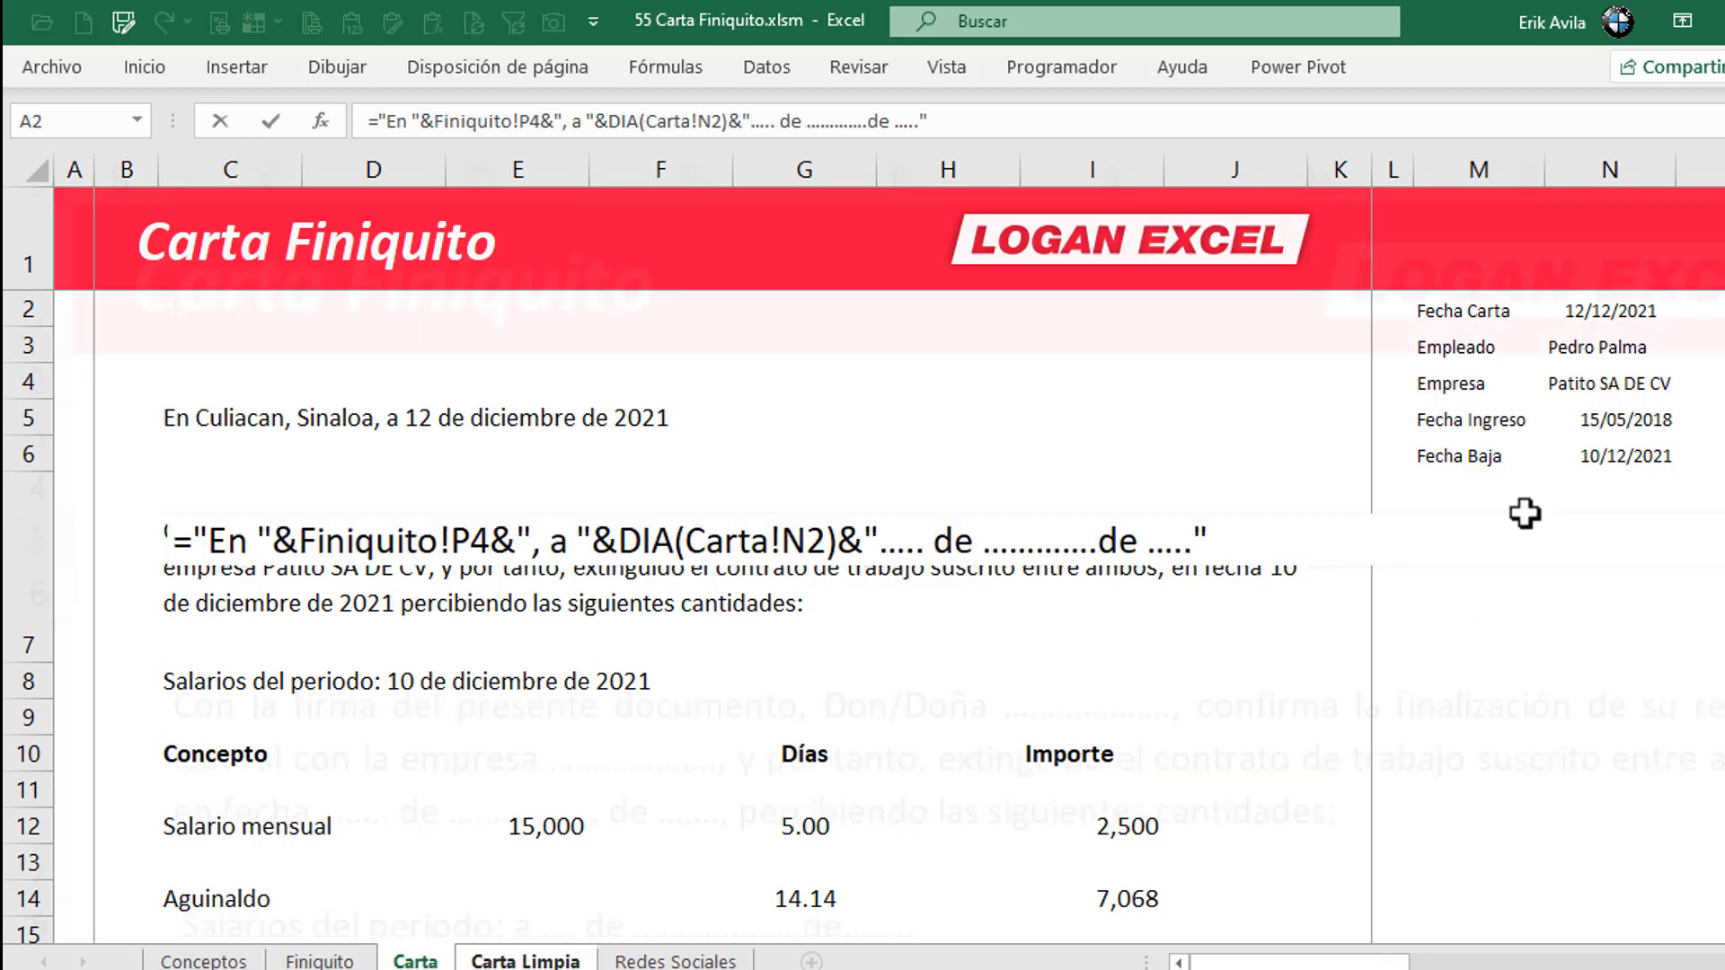
key(Return)
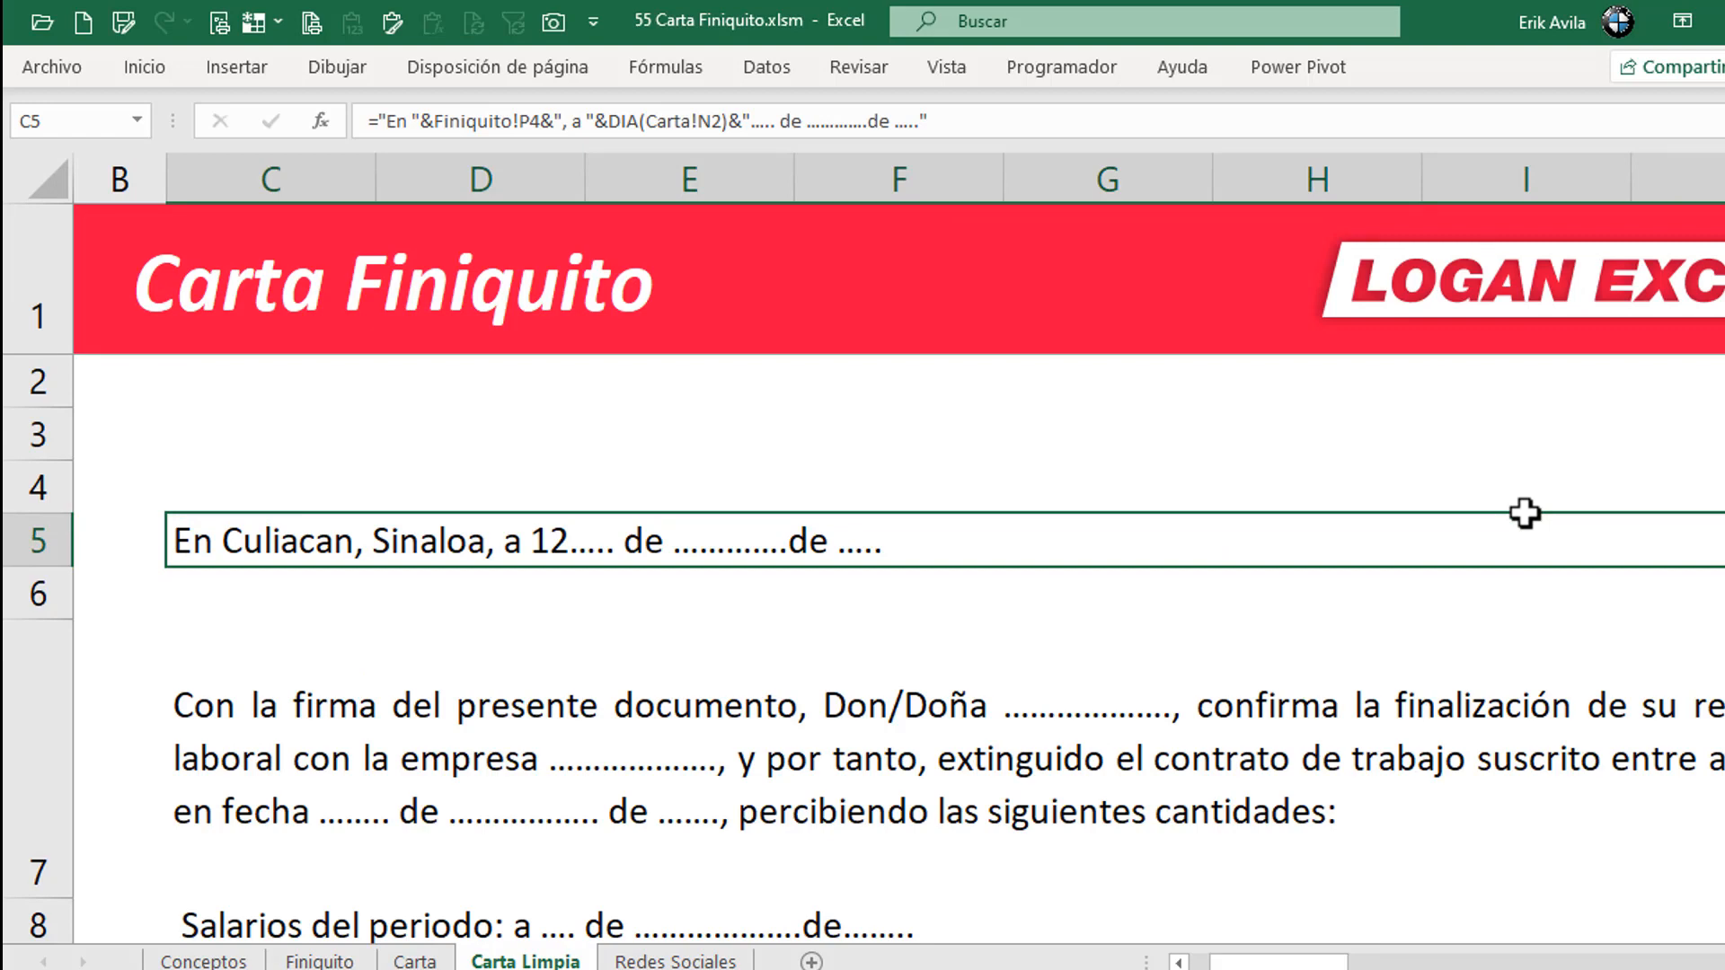
- Remove the dotted day placeholder from the C5 formula and isolate " de " as its own quoted text after DIA(Carta!N2)&
click(788, 132)
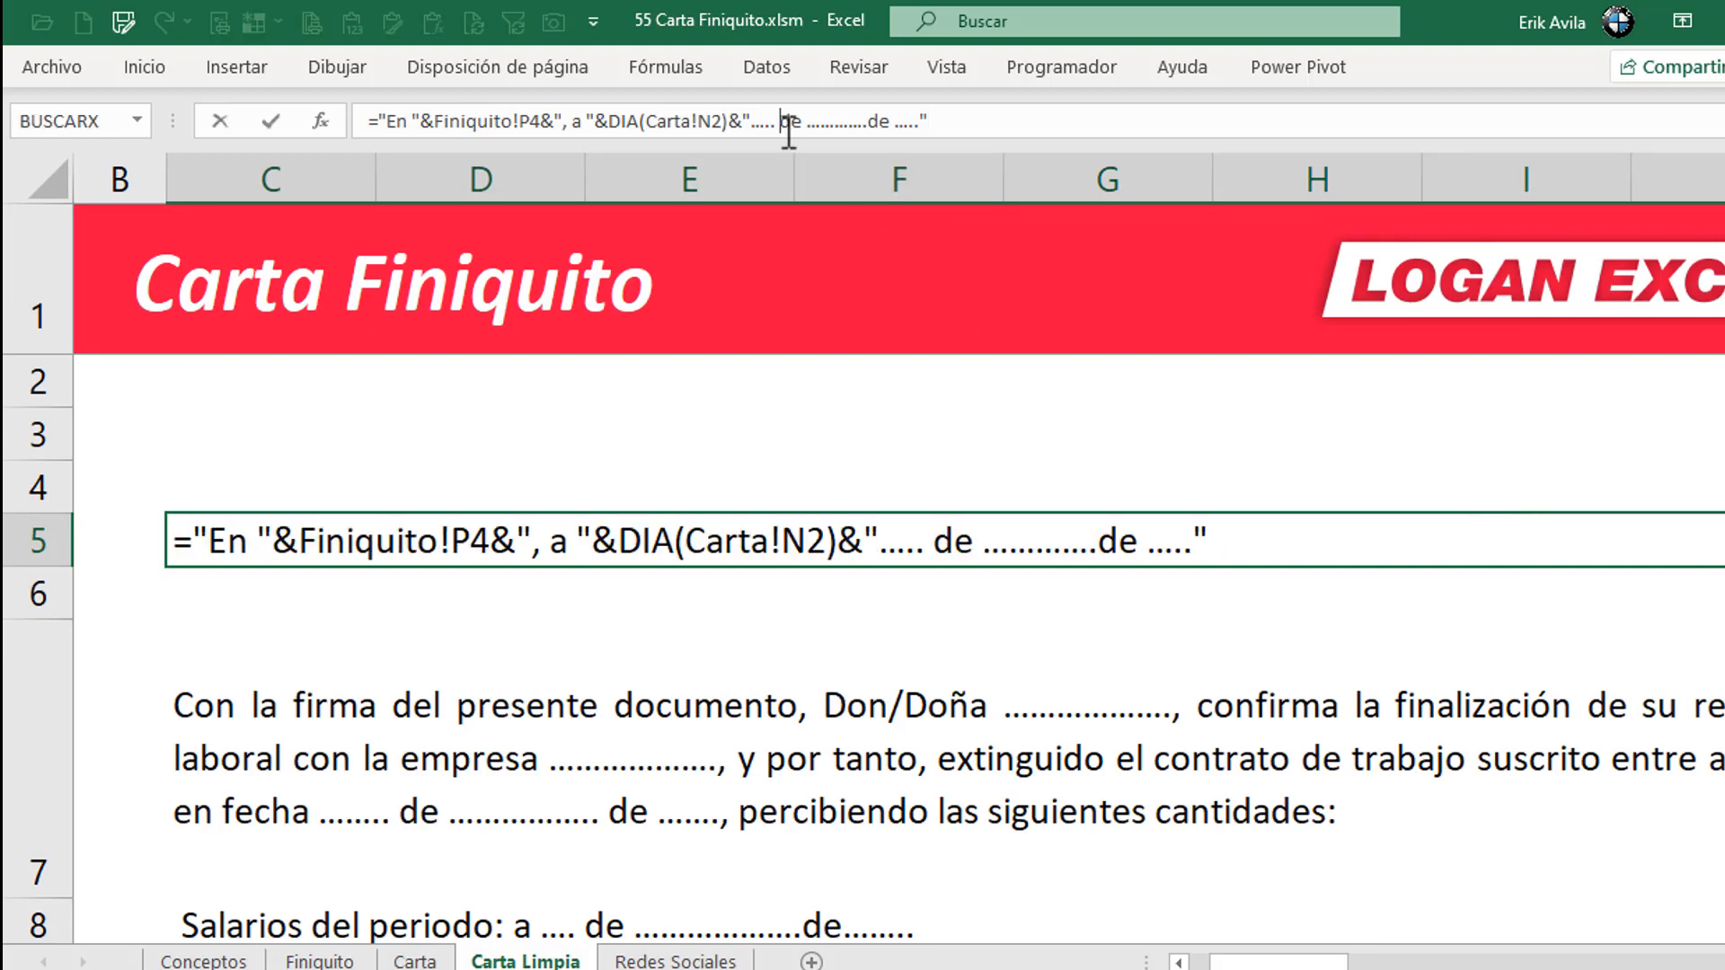
key(BackSpace)
key(BackSpace)
key(BackSpace)
key(BackSpace)
key(BackSpace)
key(BackSpace)
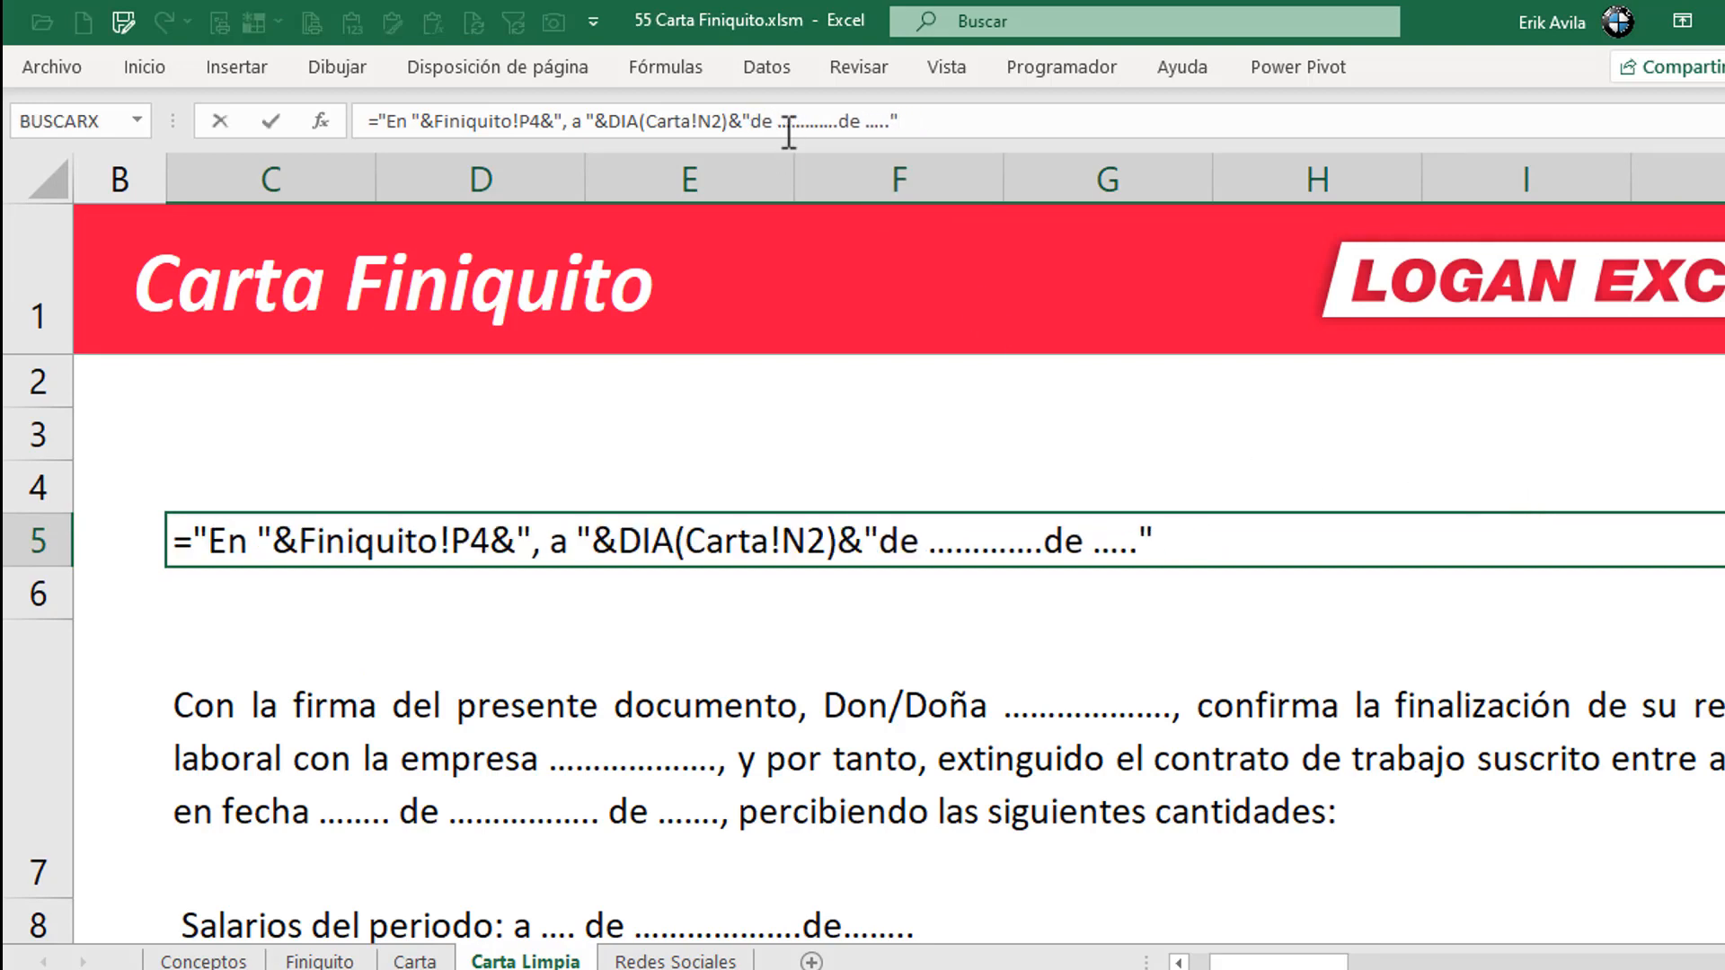
text(" )
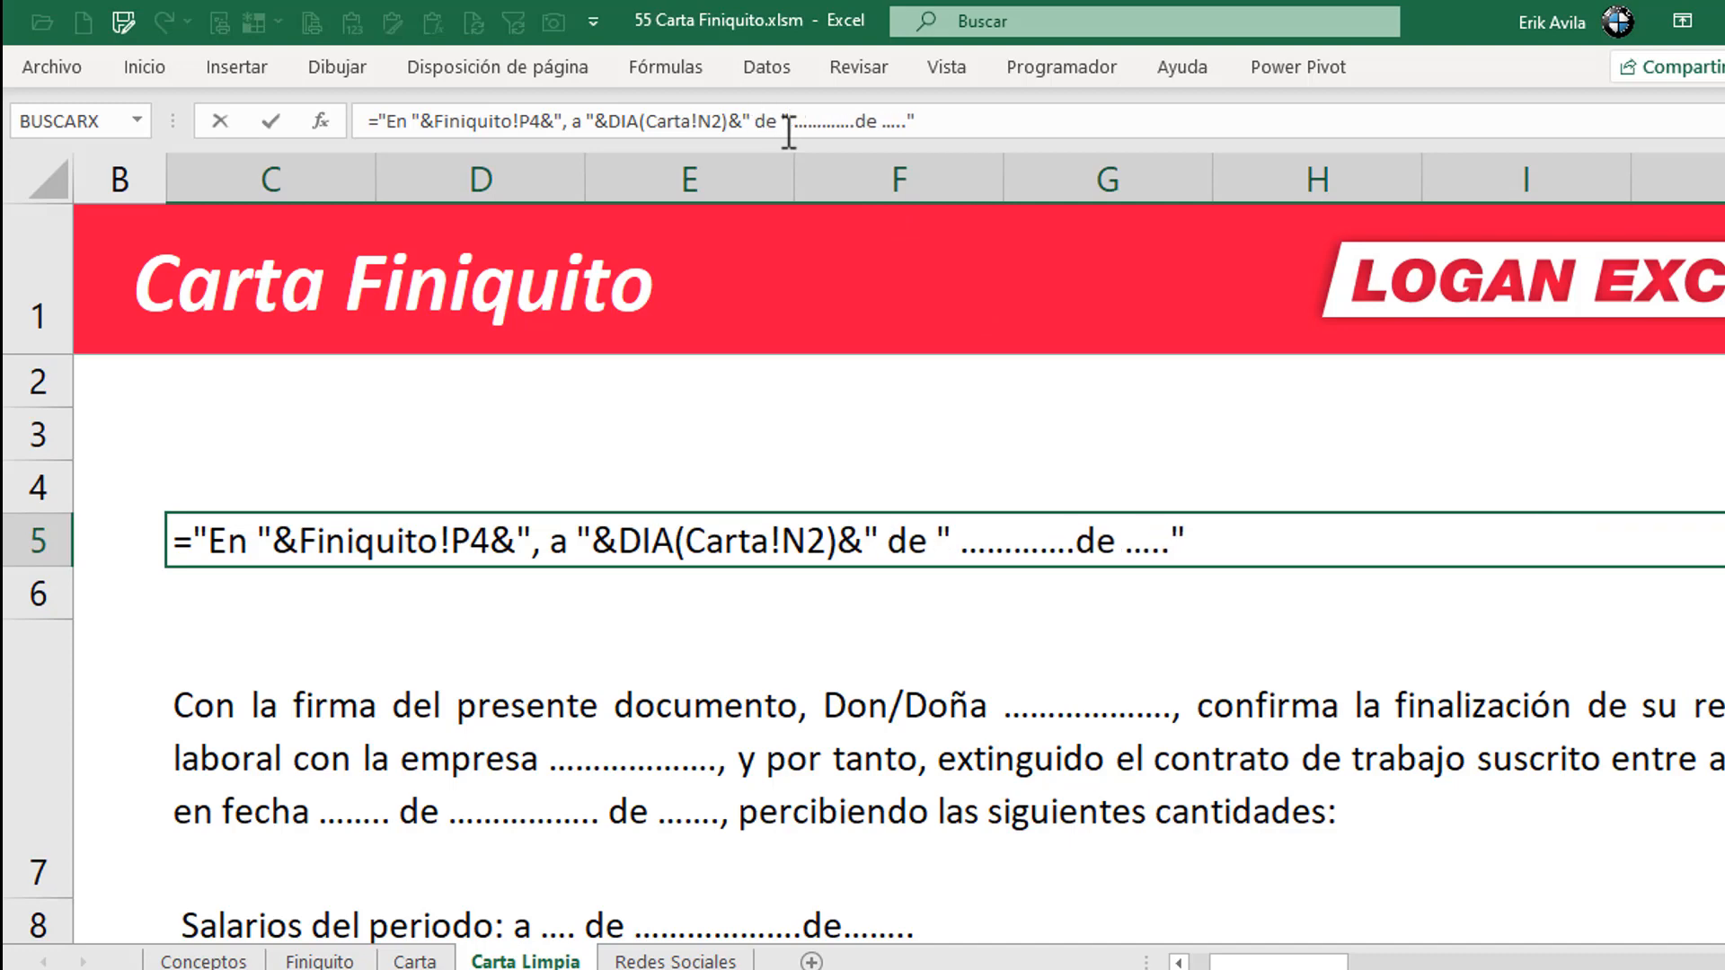
- Append the letter date's month name to the C5 formula after " de " using &TEXTO with Carta!N2 and the format "MMMM"
text(&)
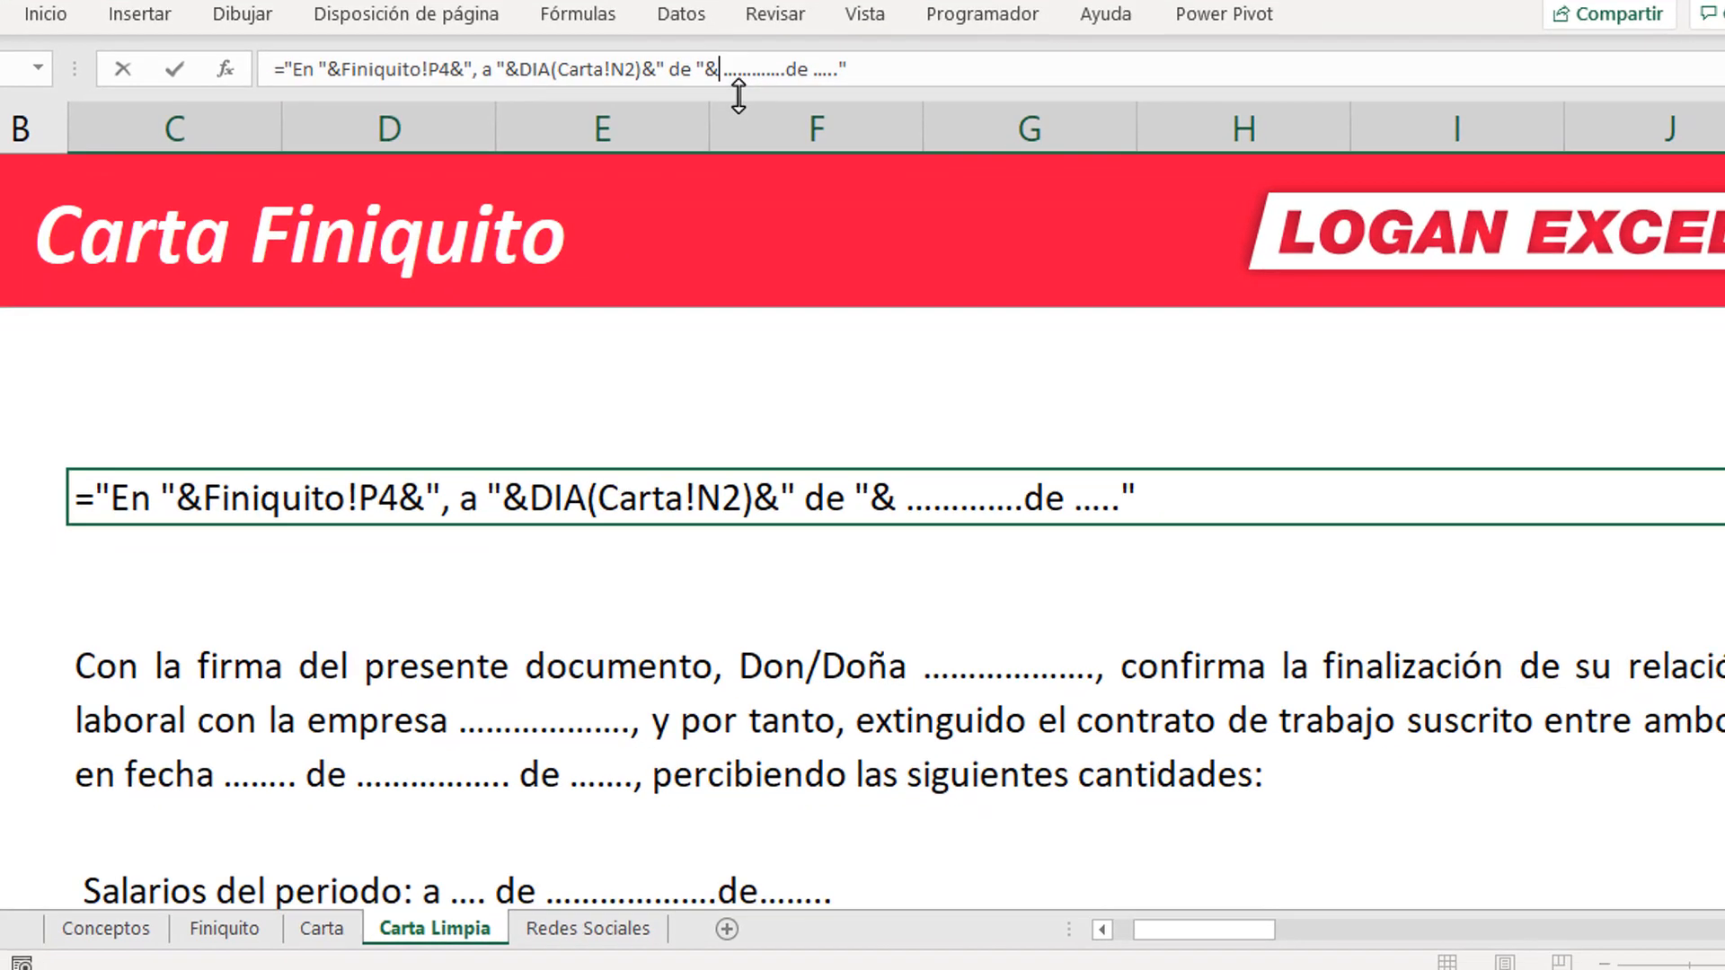
text(TEXTO()
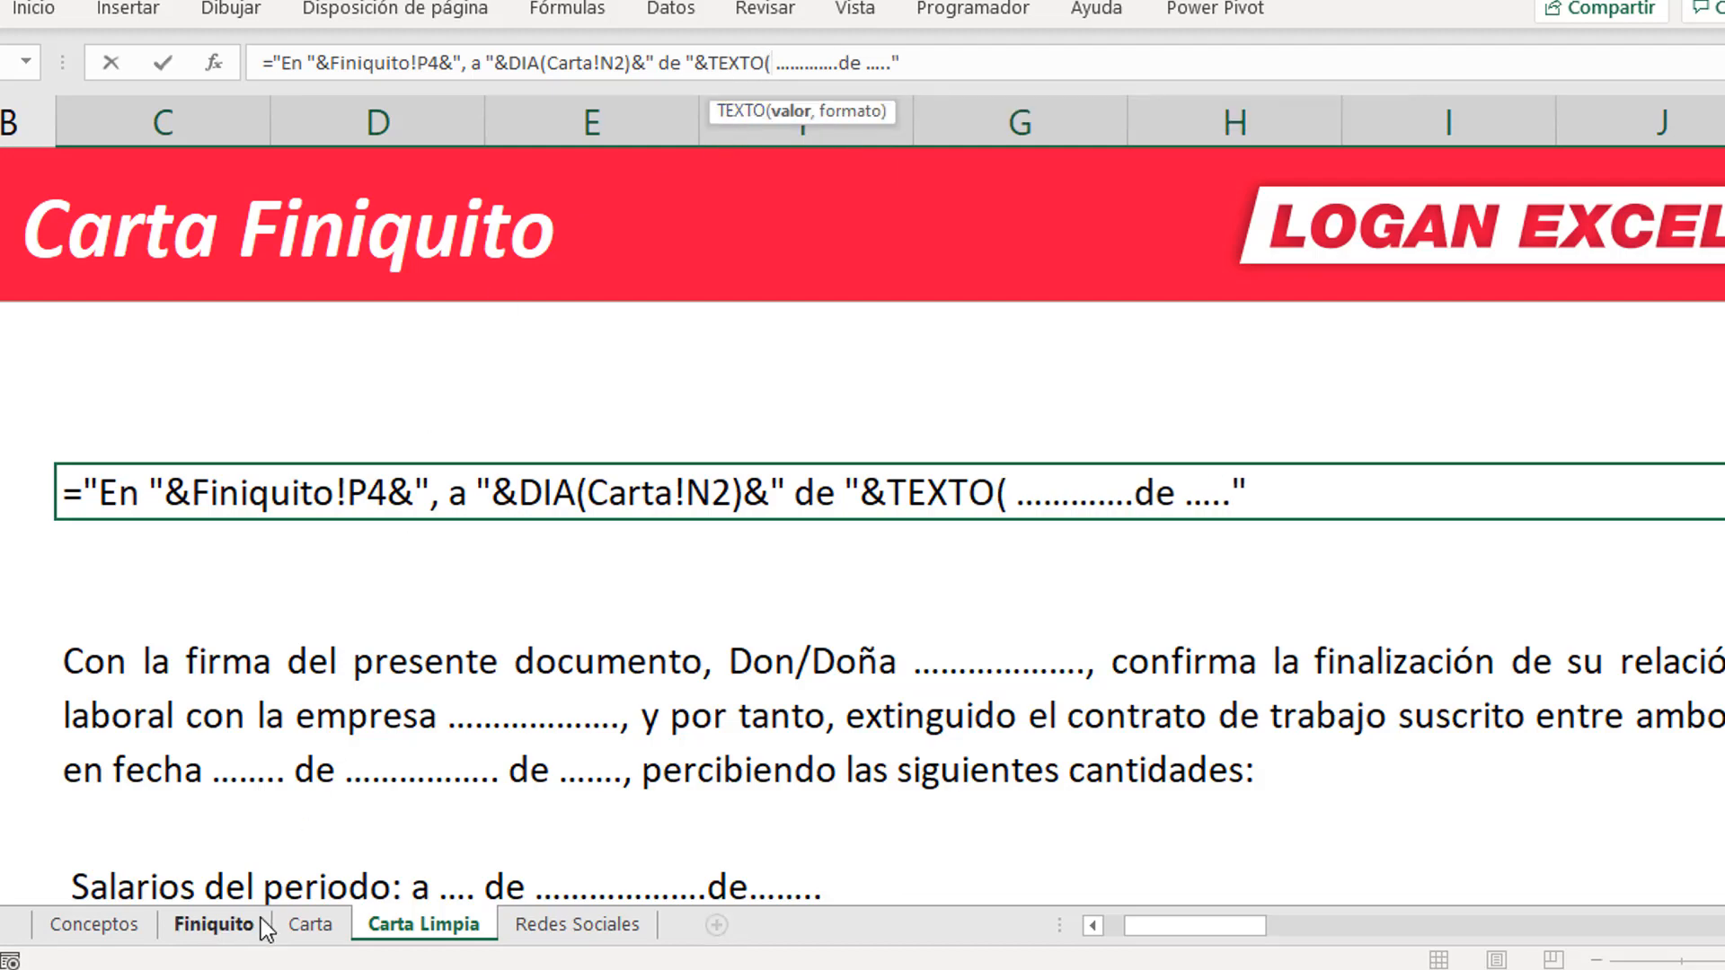
click(315, 929)
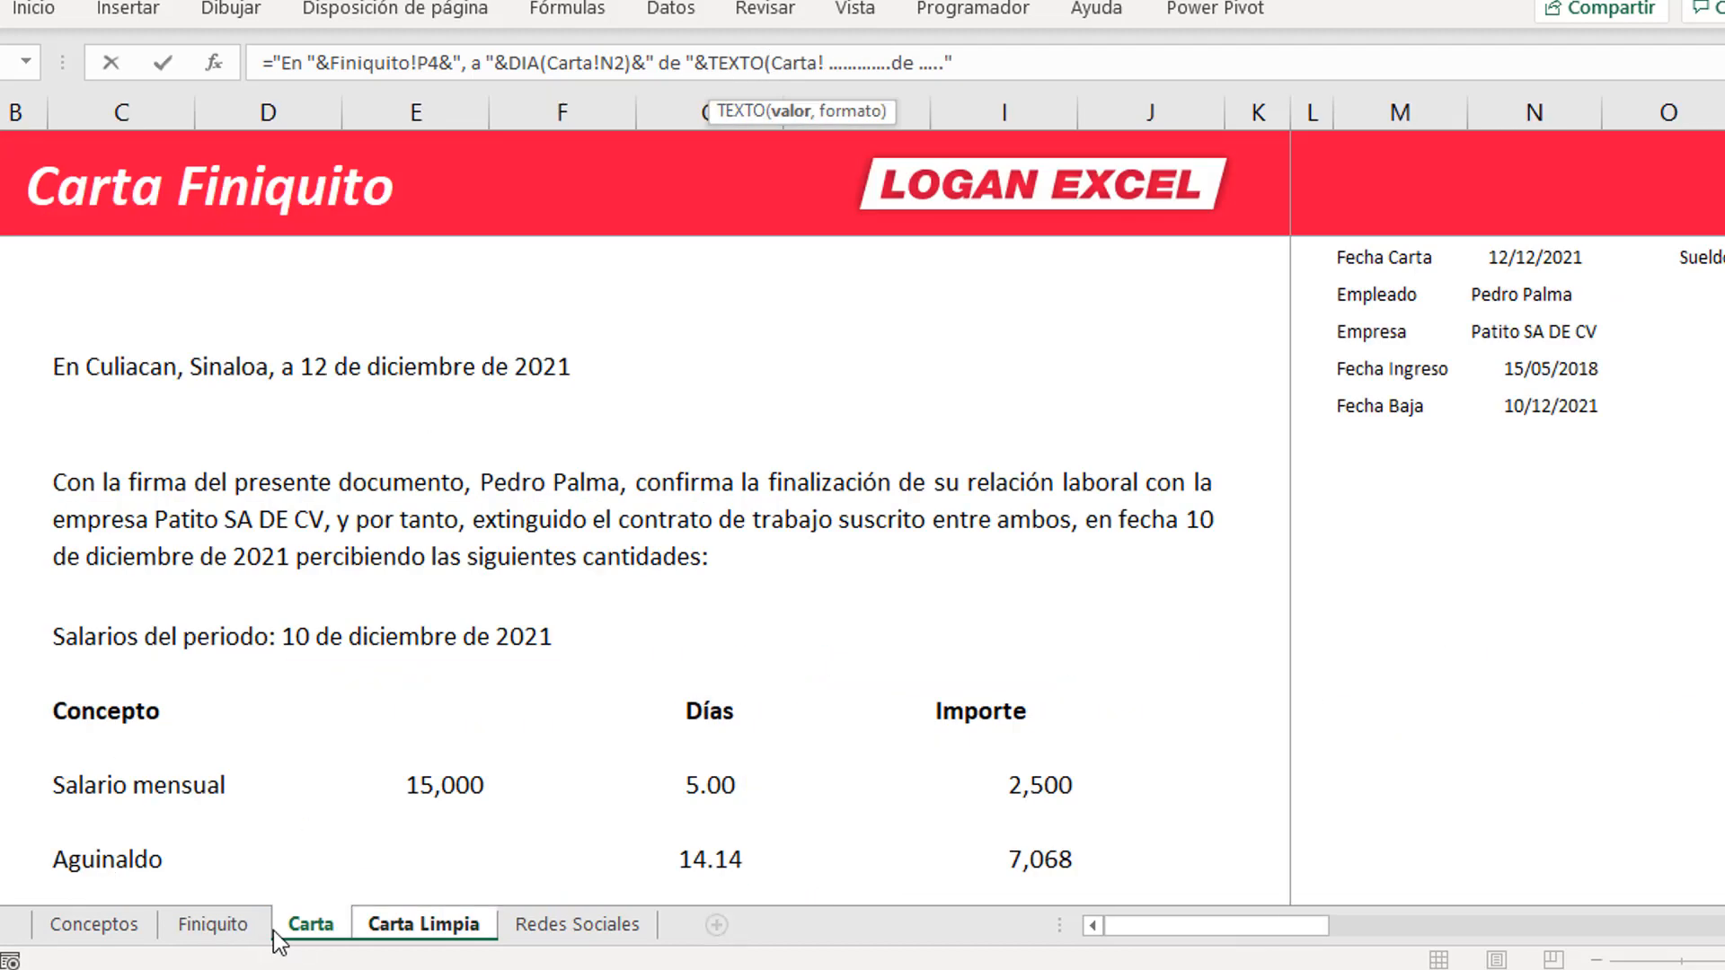
click(1496, 258)
text(,)
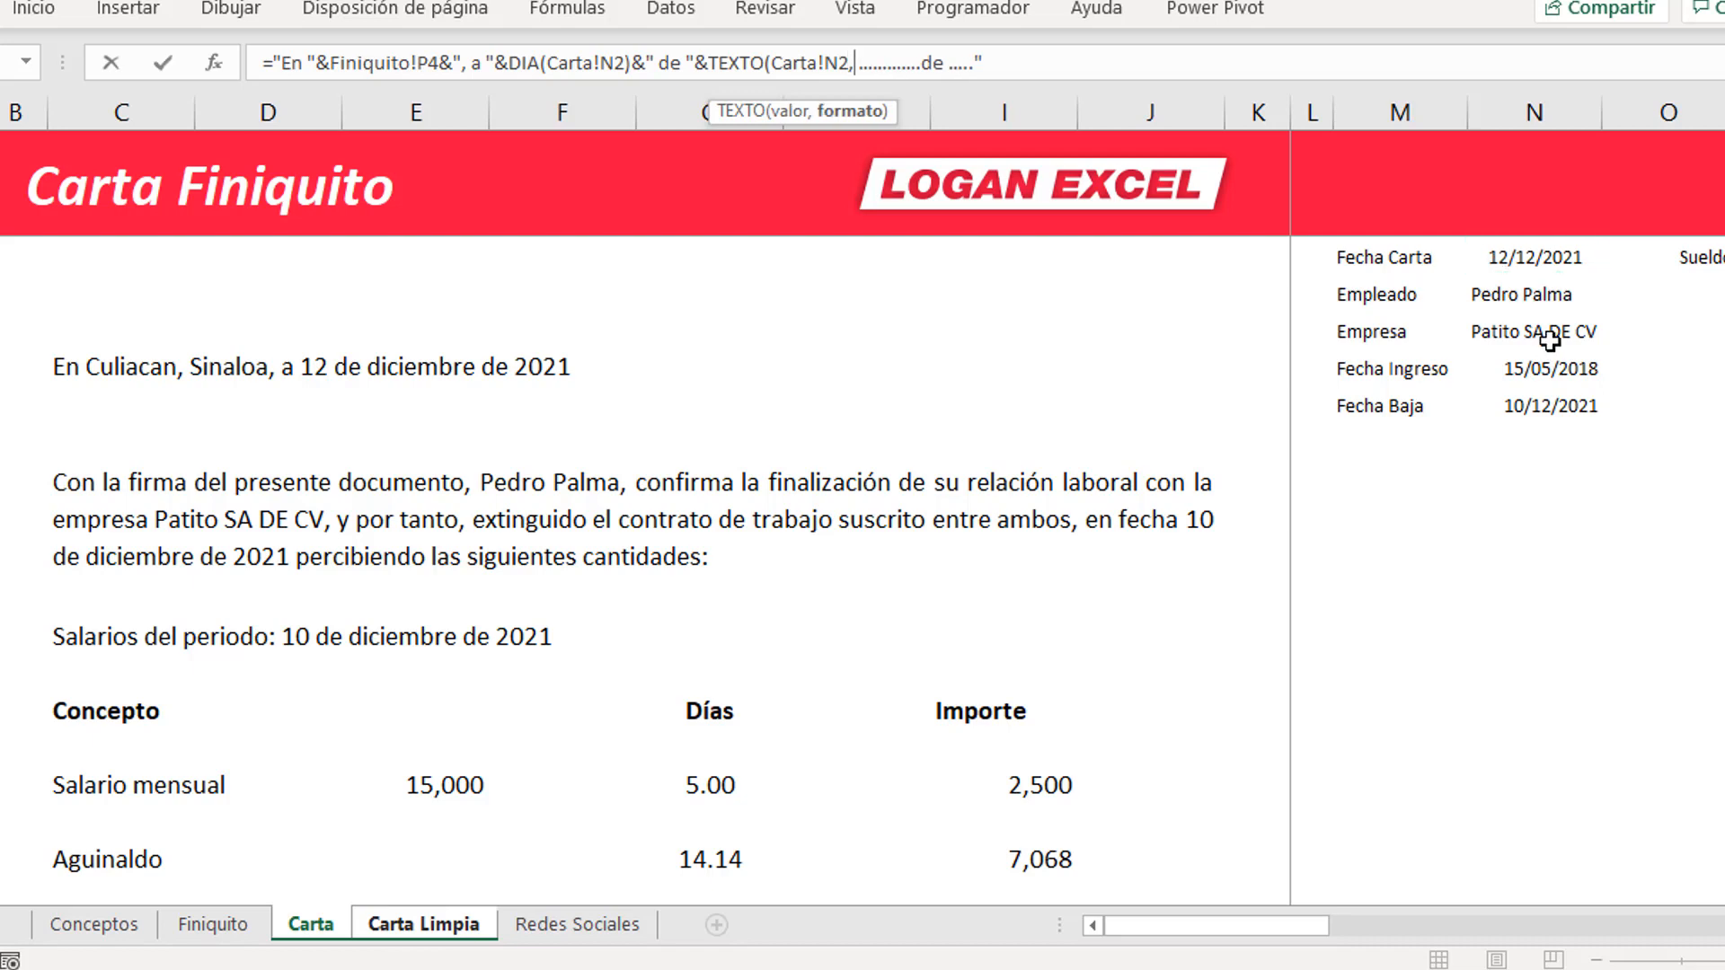
text("MMMM)
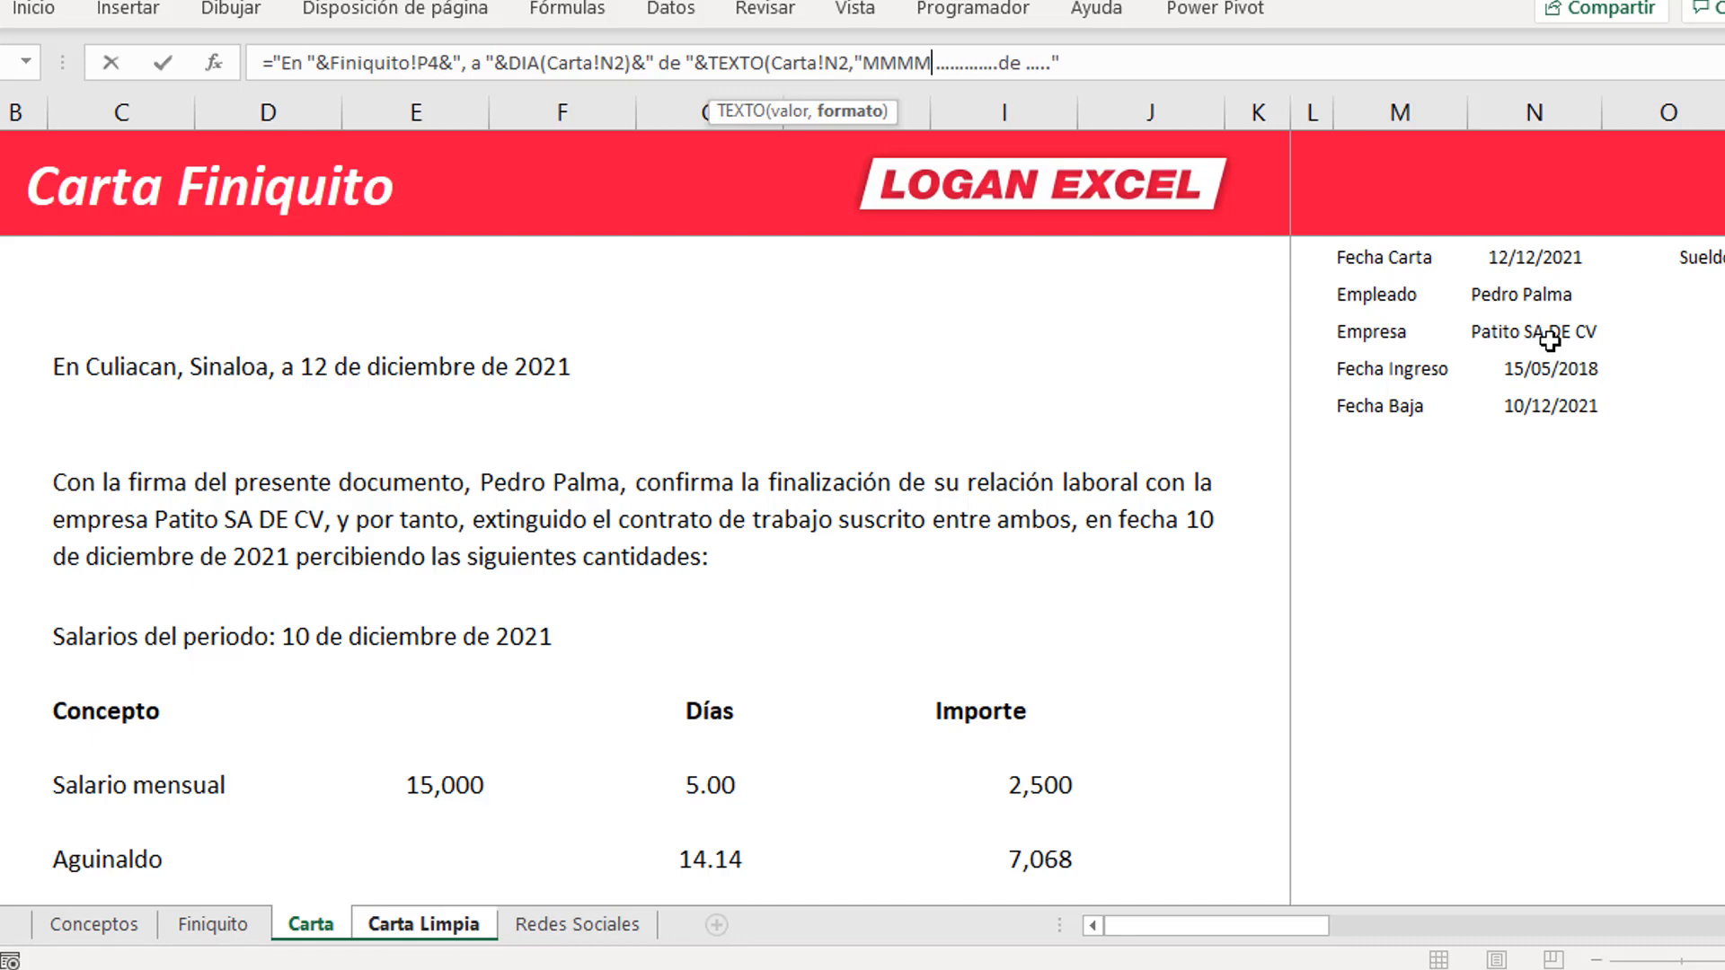
- Finish the TEXTO month function with the "MMMM" format in C5's formula and join the remaining text with &"
text("))
key(Return)
key(Return)
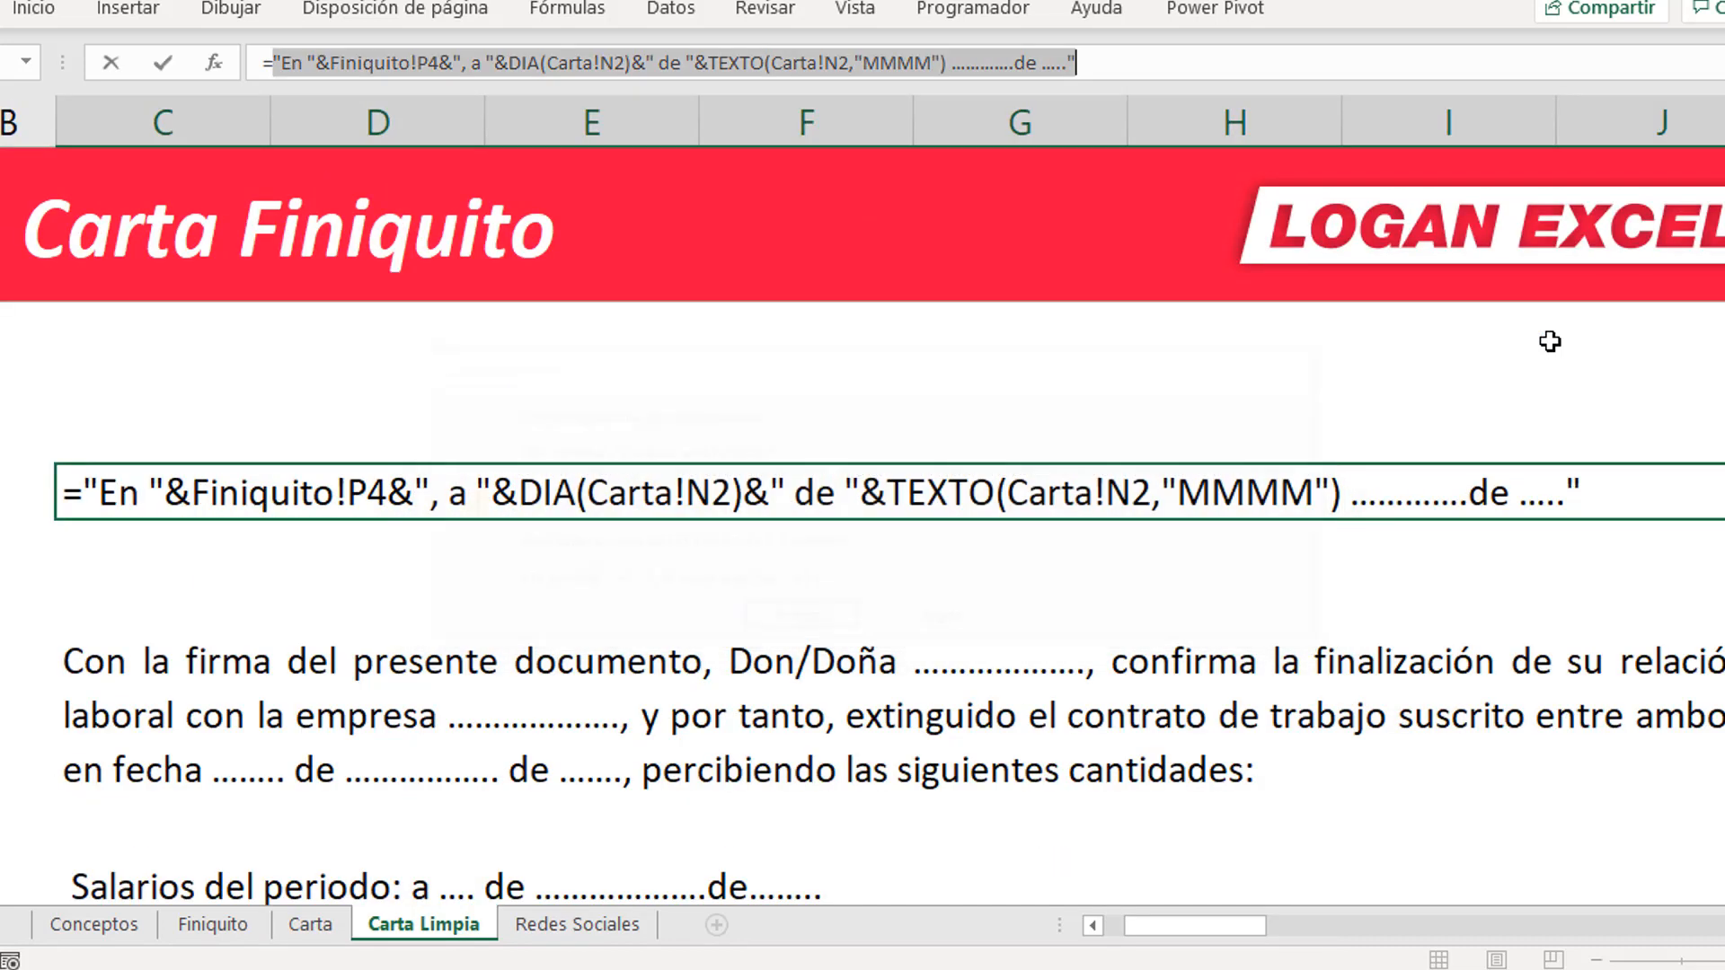
click(953, 61)
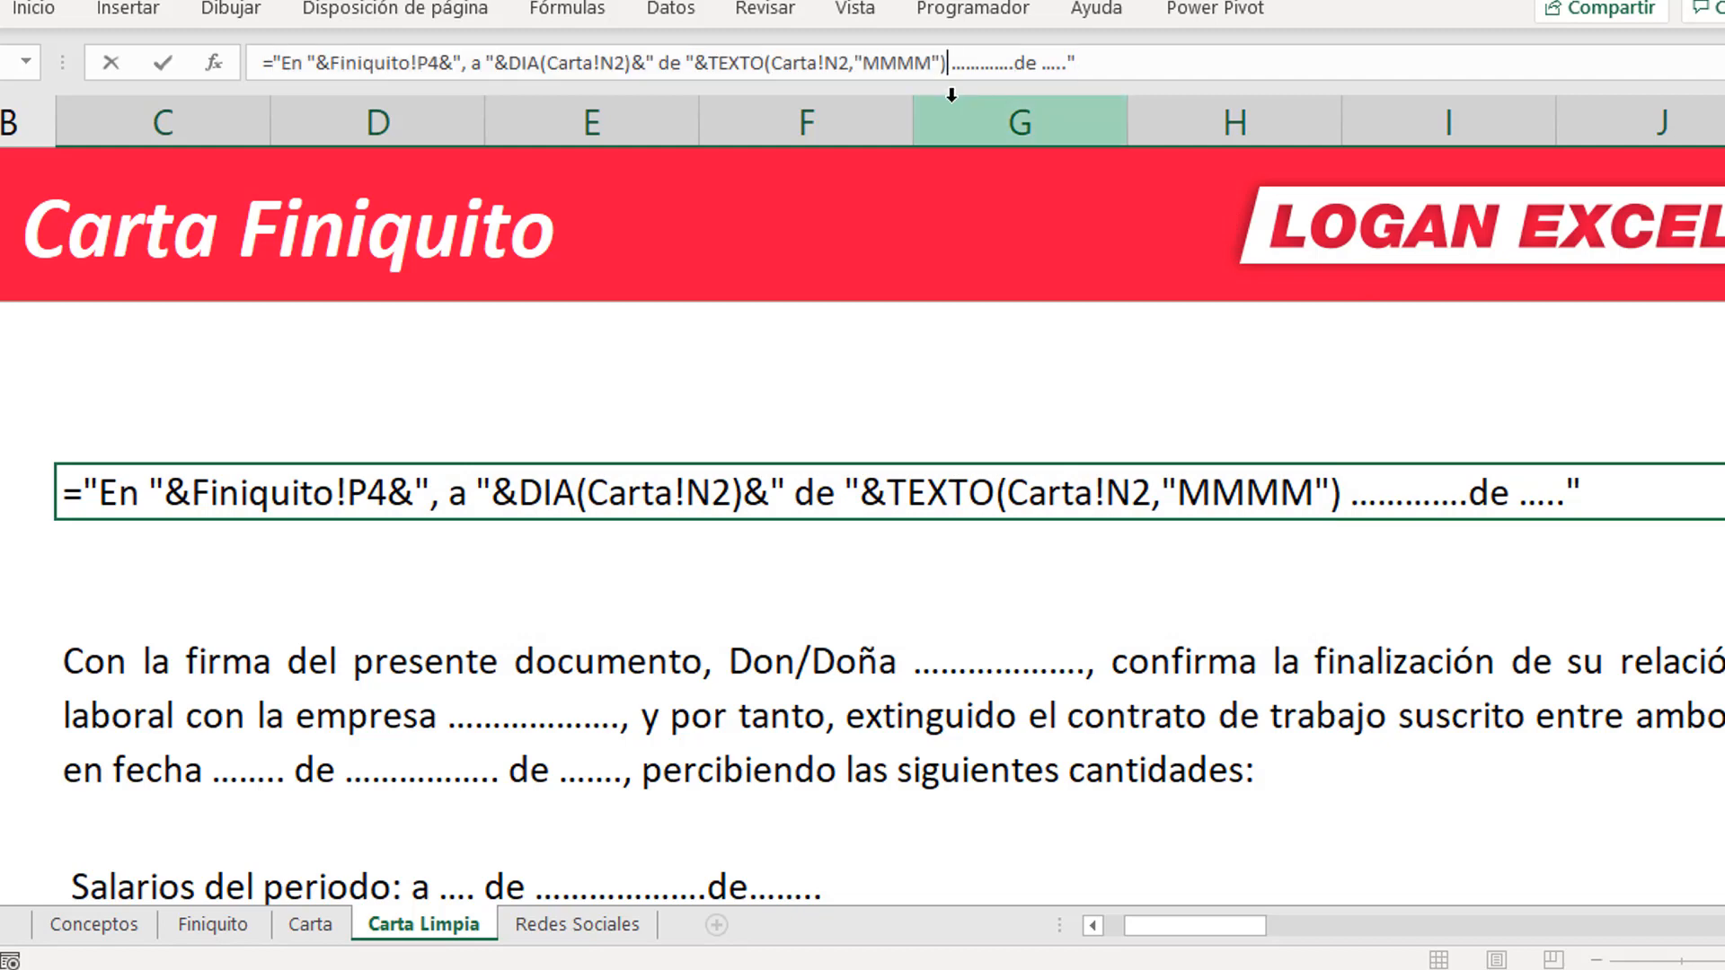
text(&")
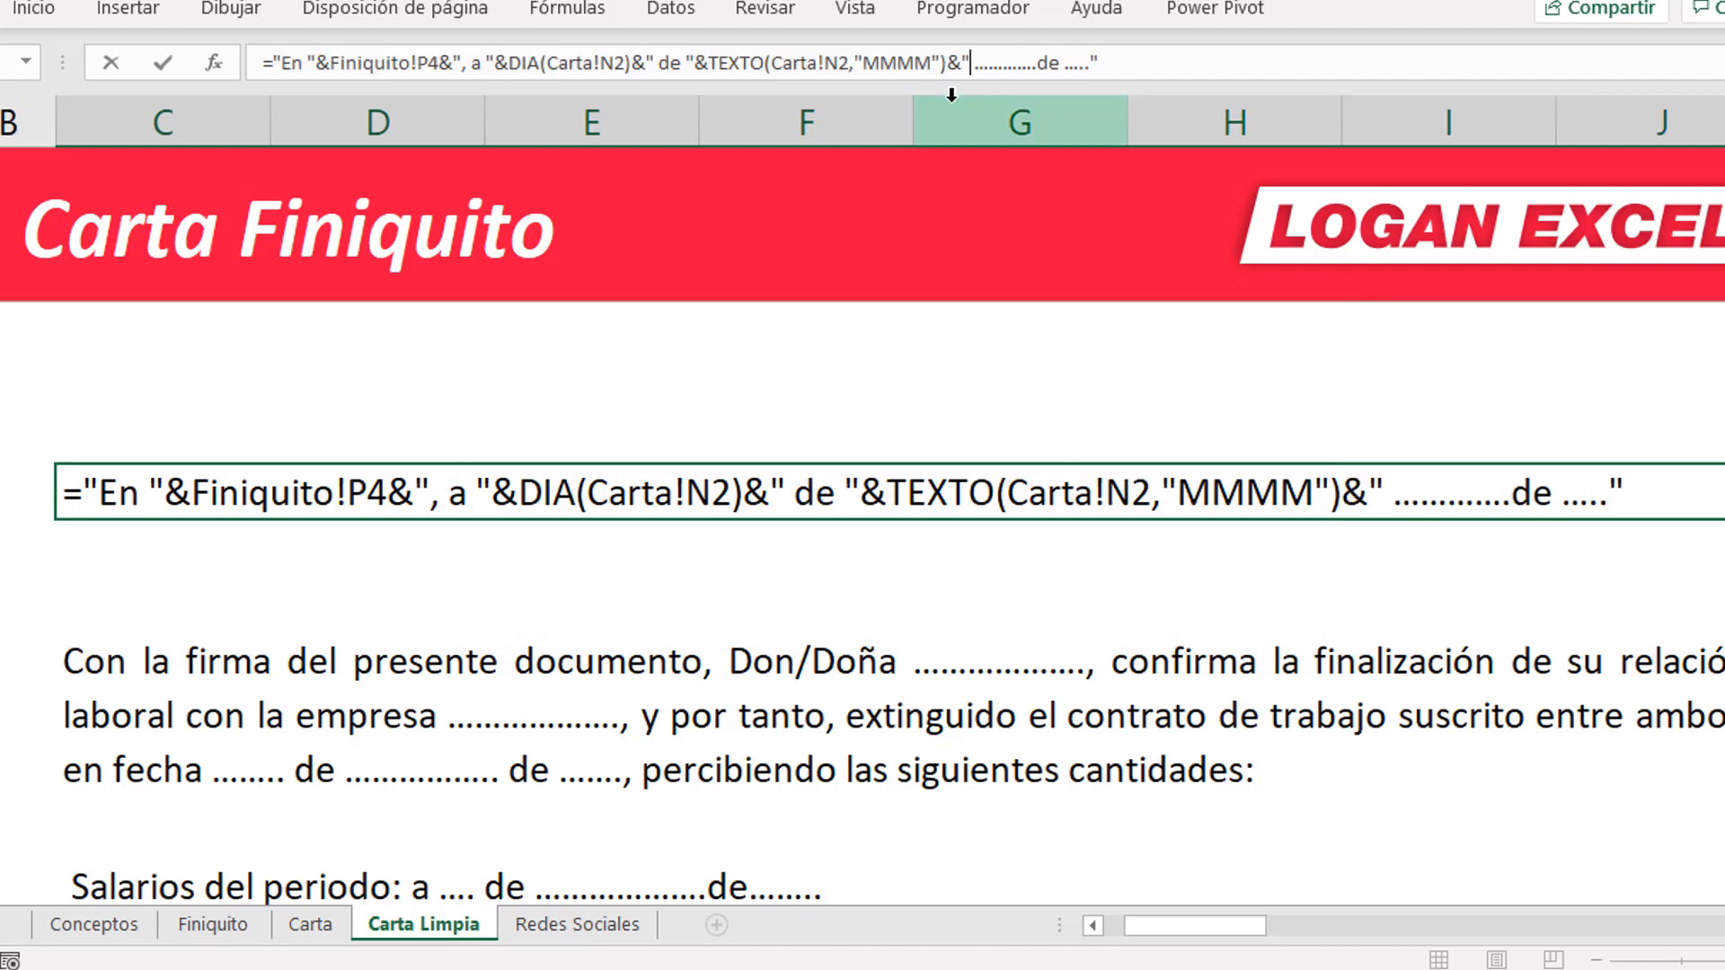
key(Return)
key(Up)
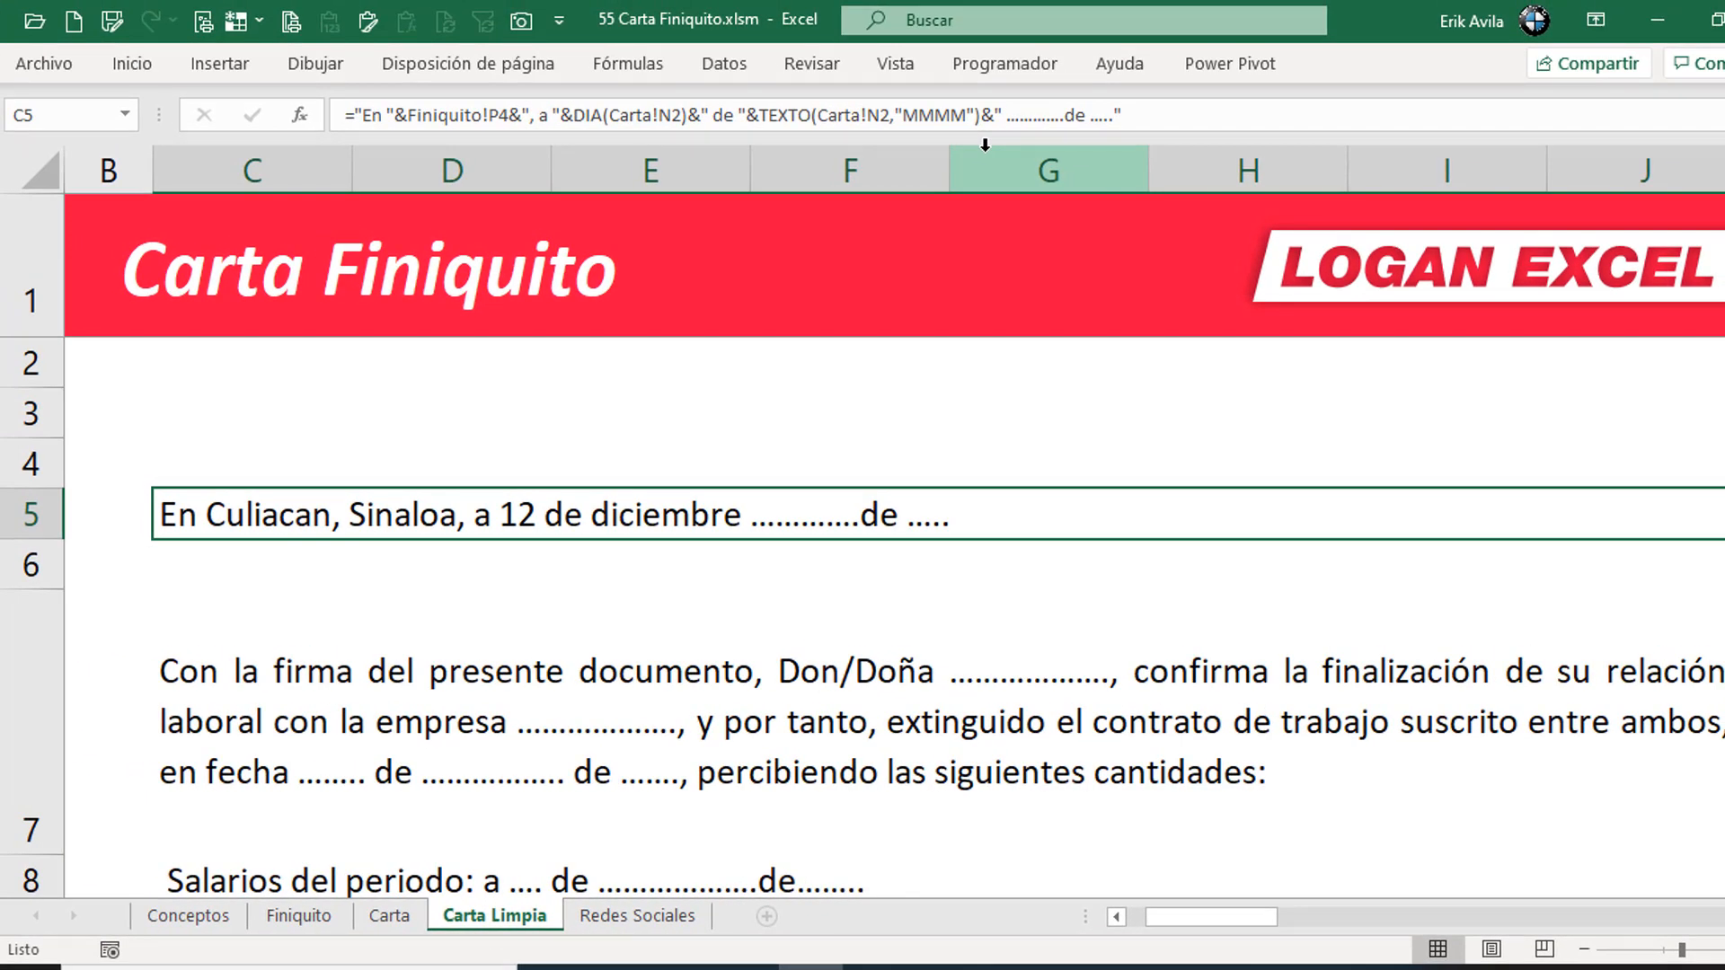
- Delete the dotted month placeholder before the final "de" in C5's formula
click(1008, 117)
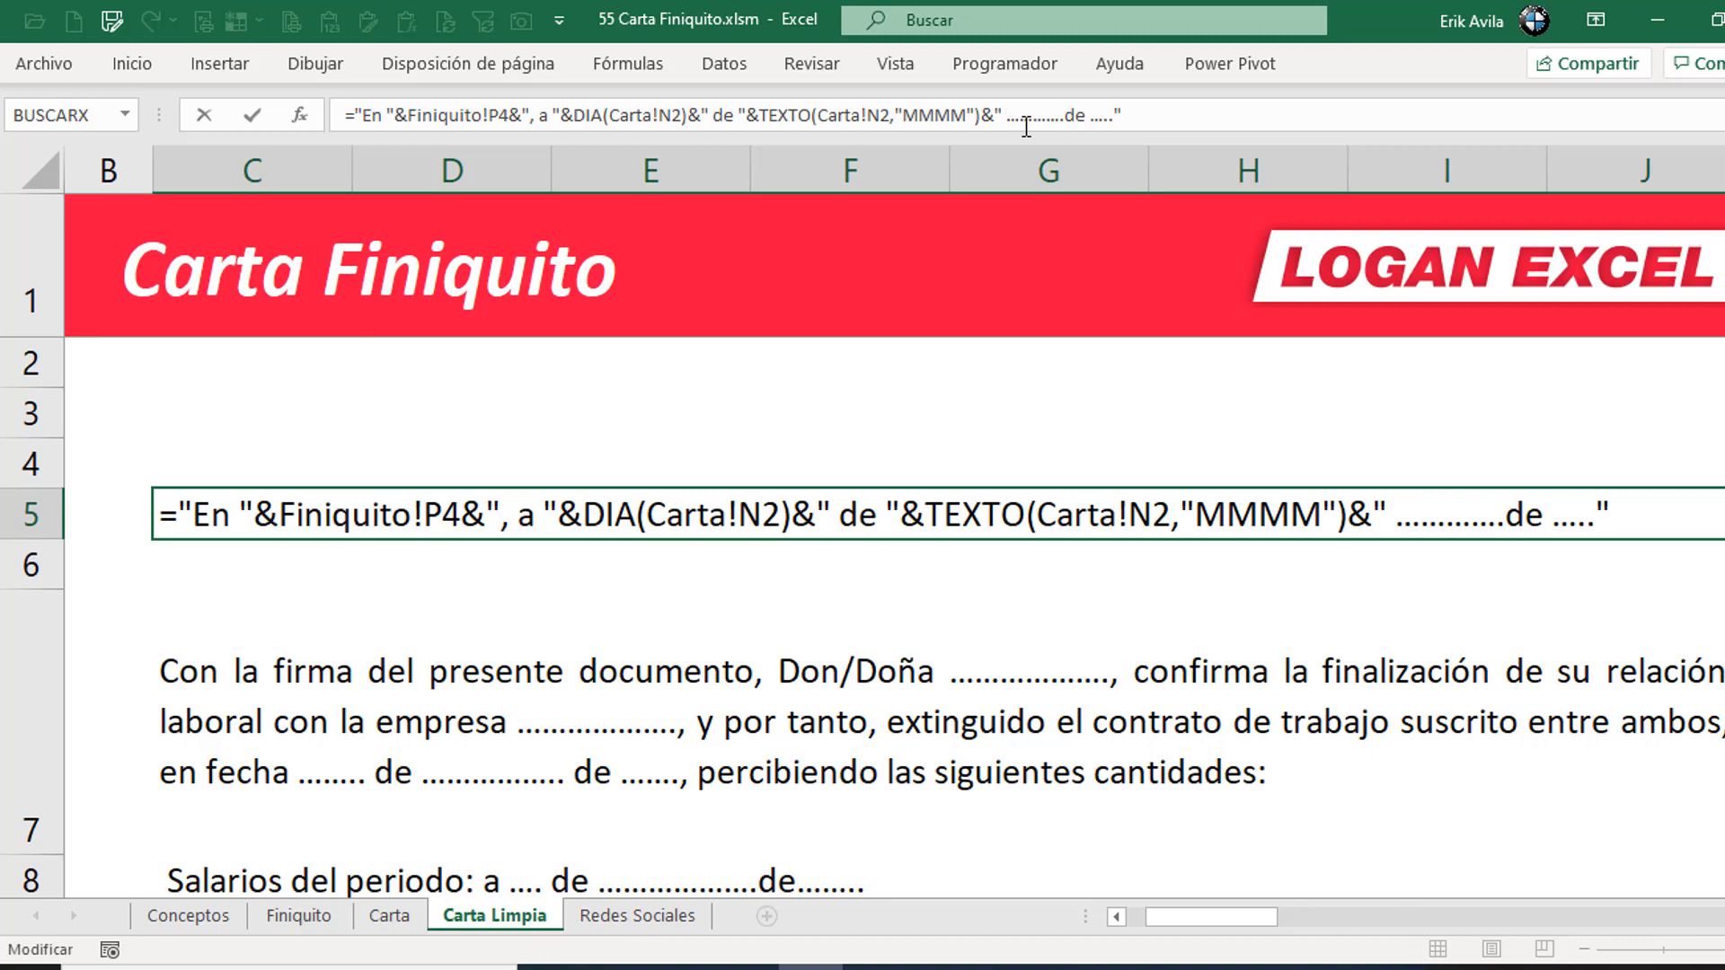
key(Delete)
key(Delete)
key(Delete)
key(Delete)
key(Delete)
key(Delete)
key(Delete)
key(Delete)
key(Delete)
key(Delete)
key(Delete)
key(Delete)
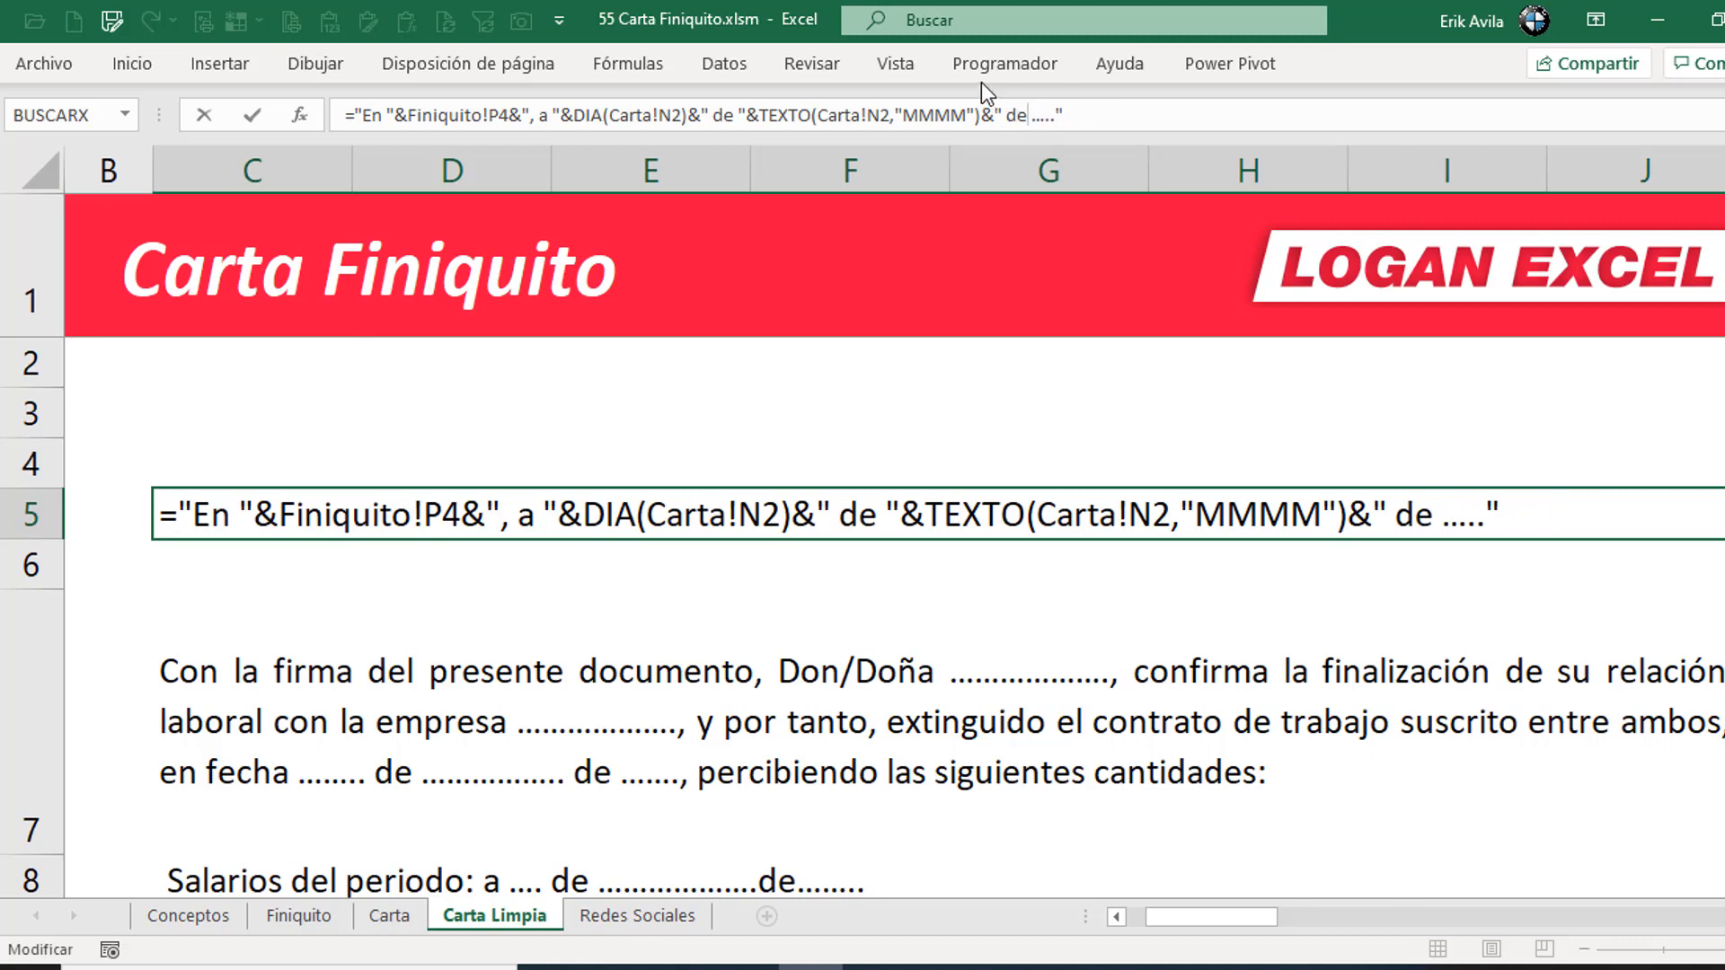
- Replace the trailing "de ….." text in C5's formula with a copy of TEXTO(Carta!N2,"MMMM")
drag(983, 117, 762, 115)
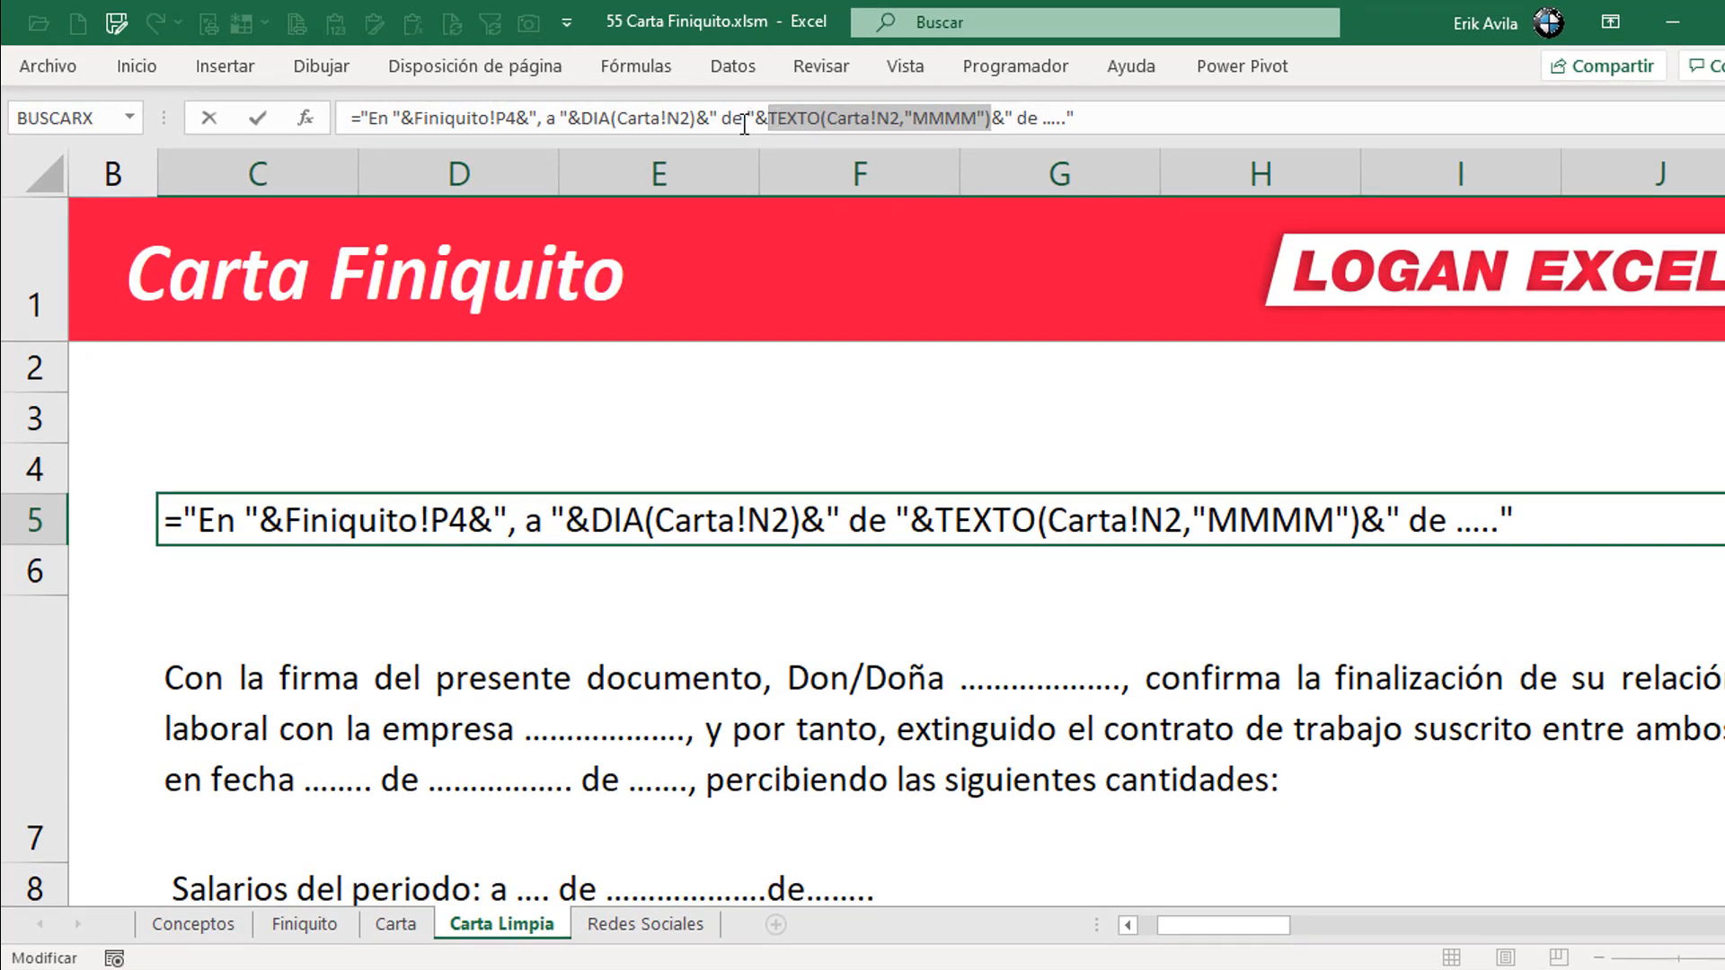
click(1024, 125)
key(shift+End)
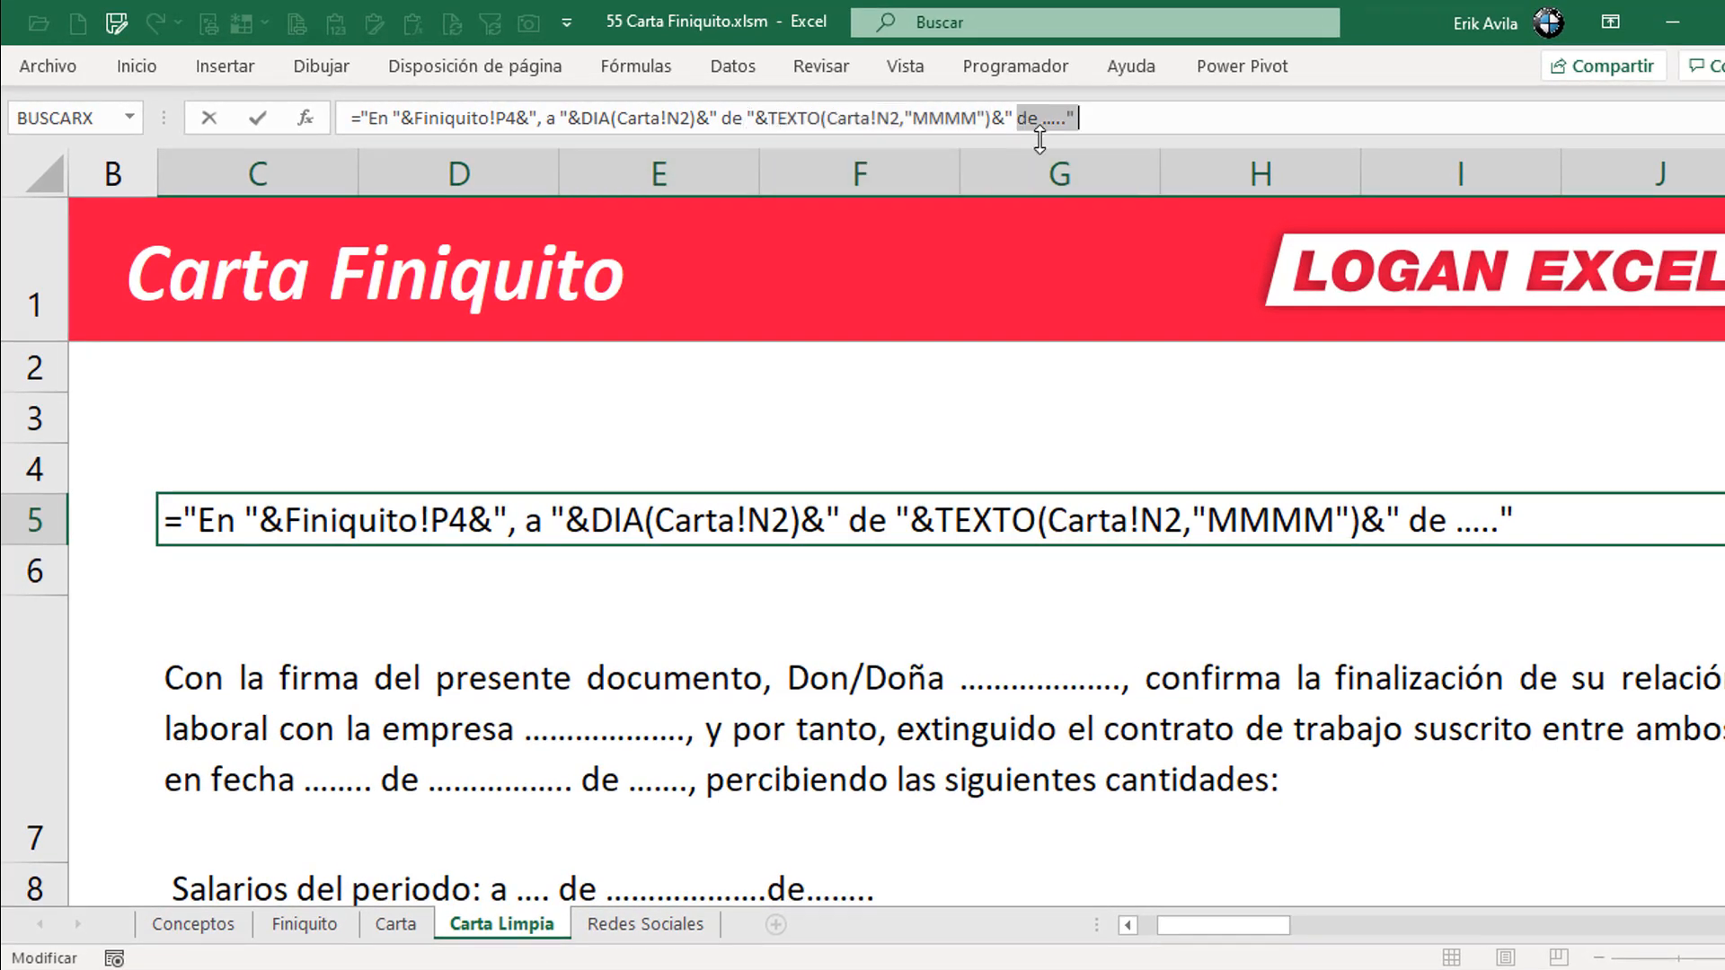
key(BackSpace)
key(BackSpace)
key(BackSpace)
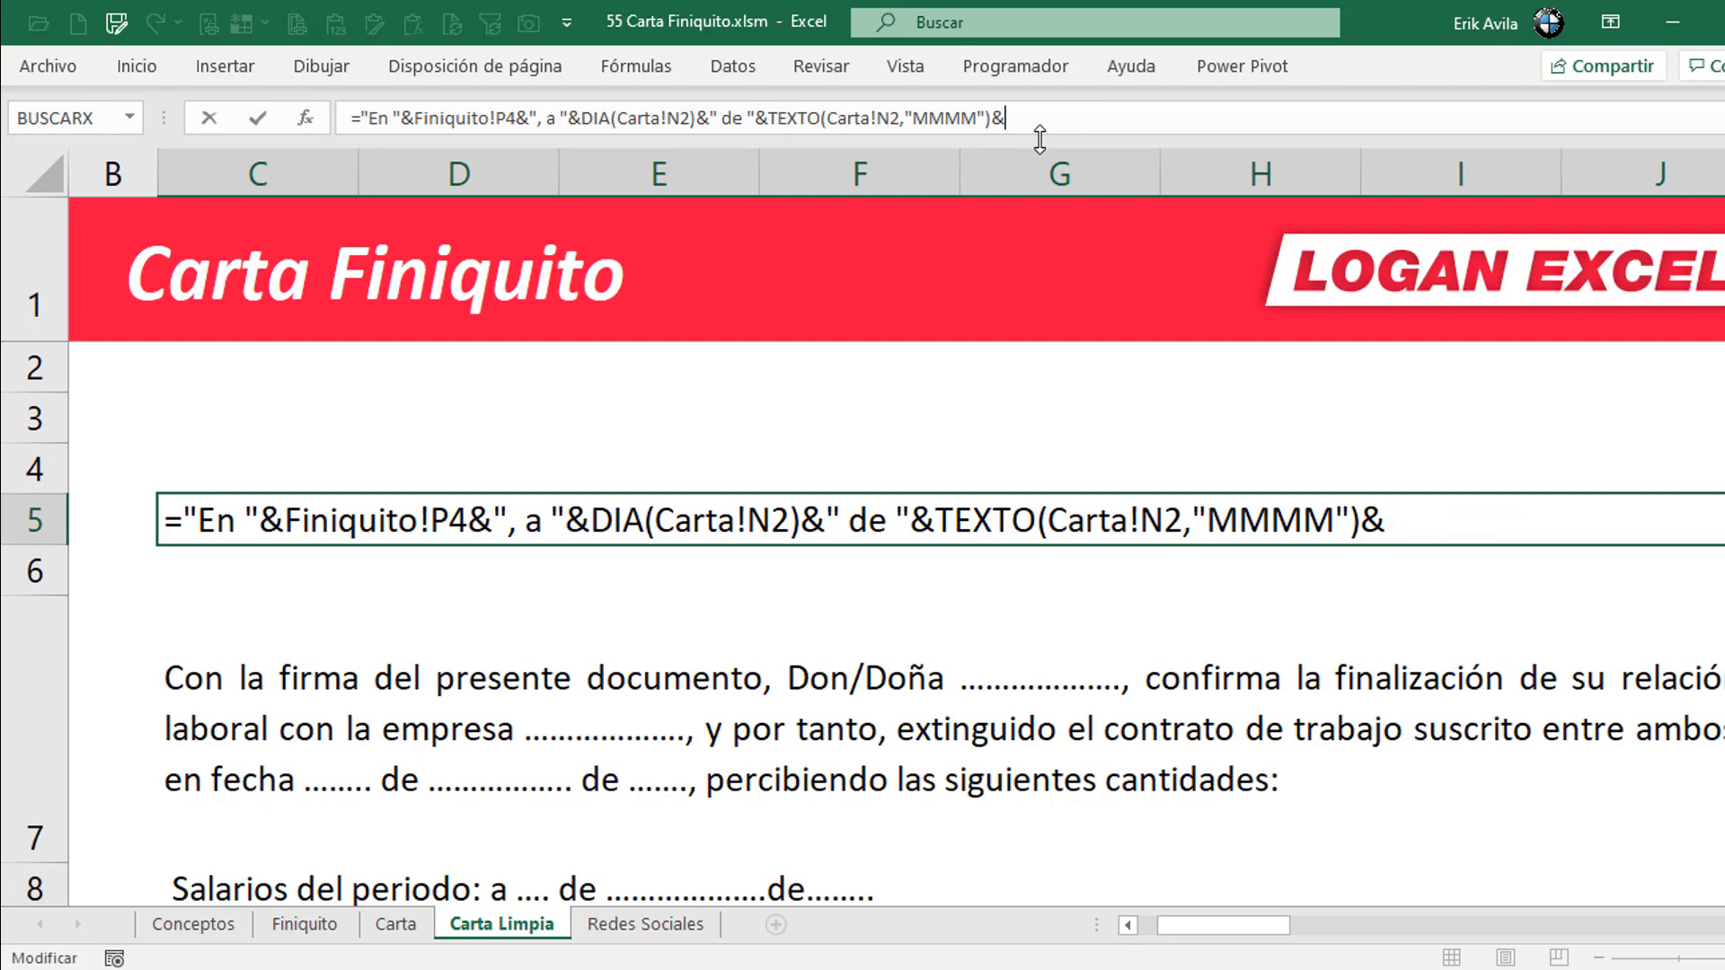
key(ctrl+v)
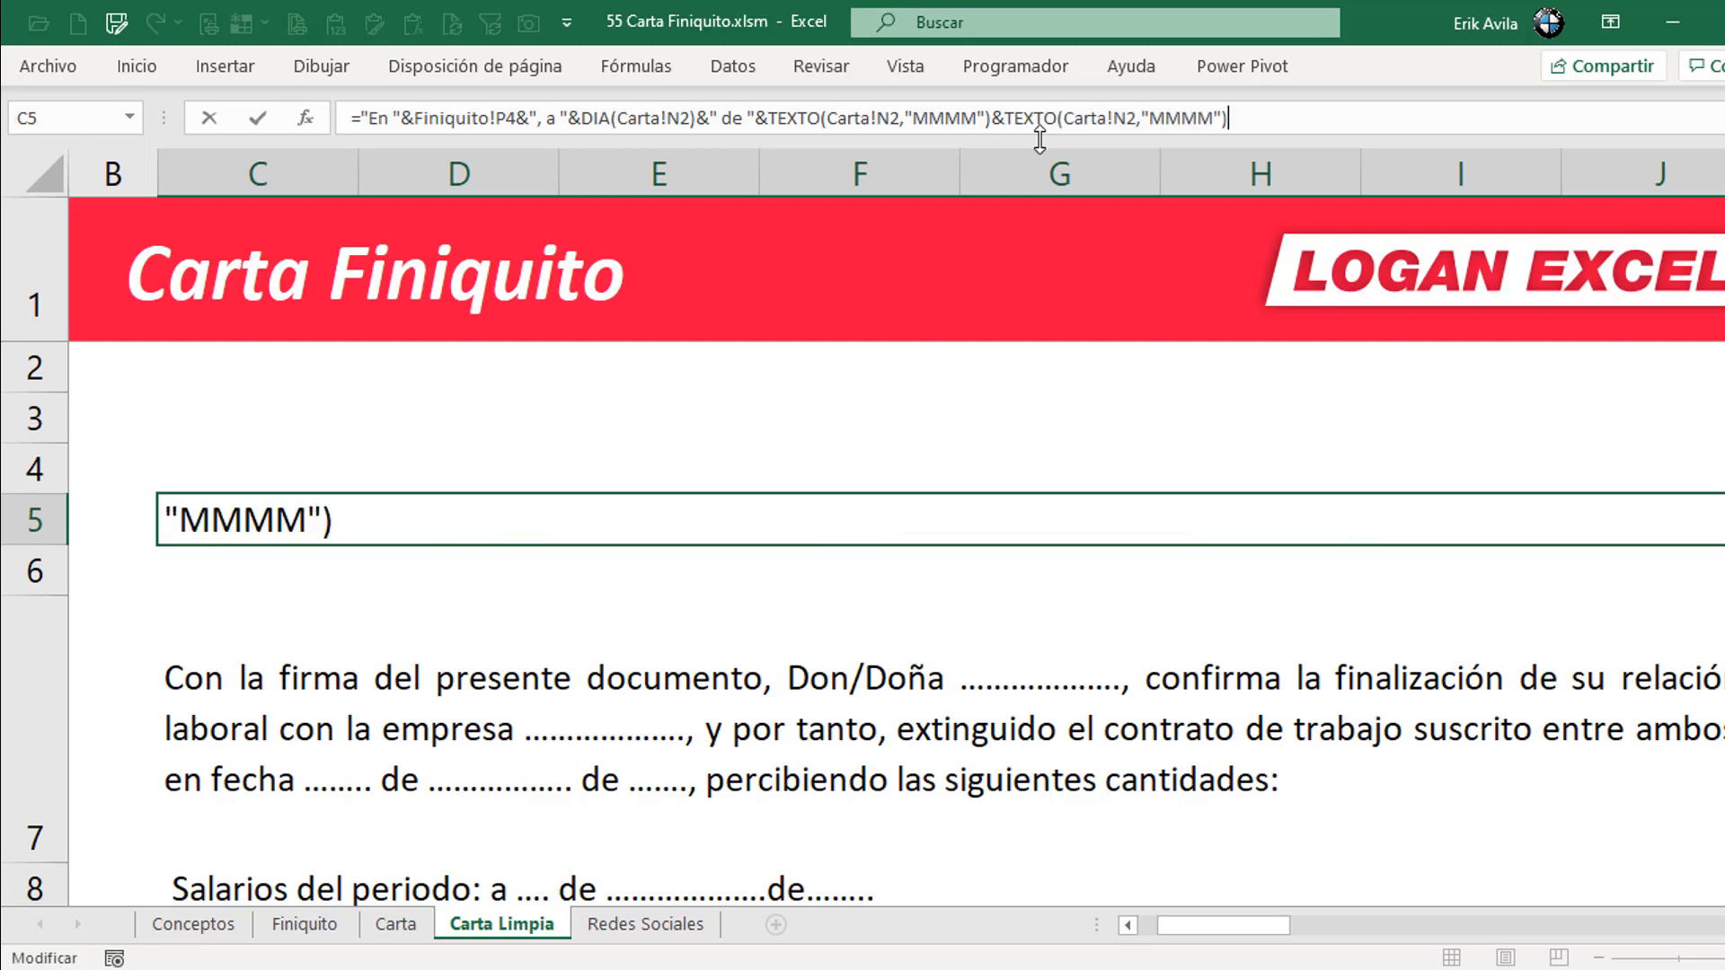
- Change the format of the second TEXTO function in C5 to "AAAA" to return the year
click(1206, 126)
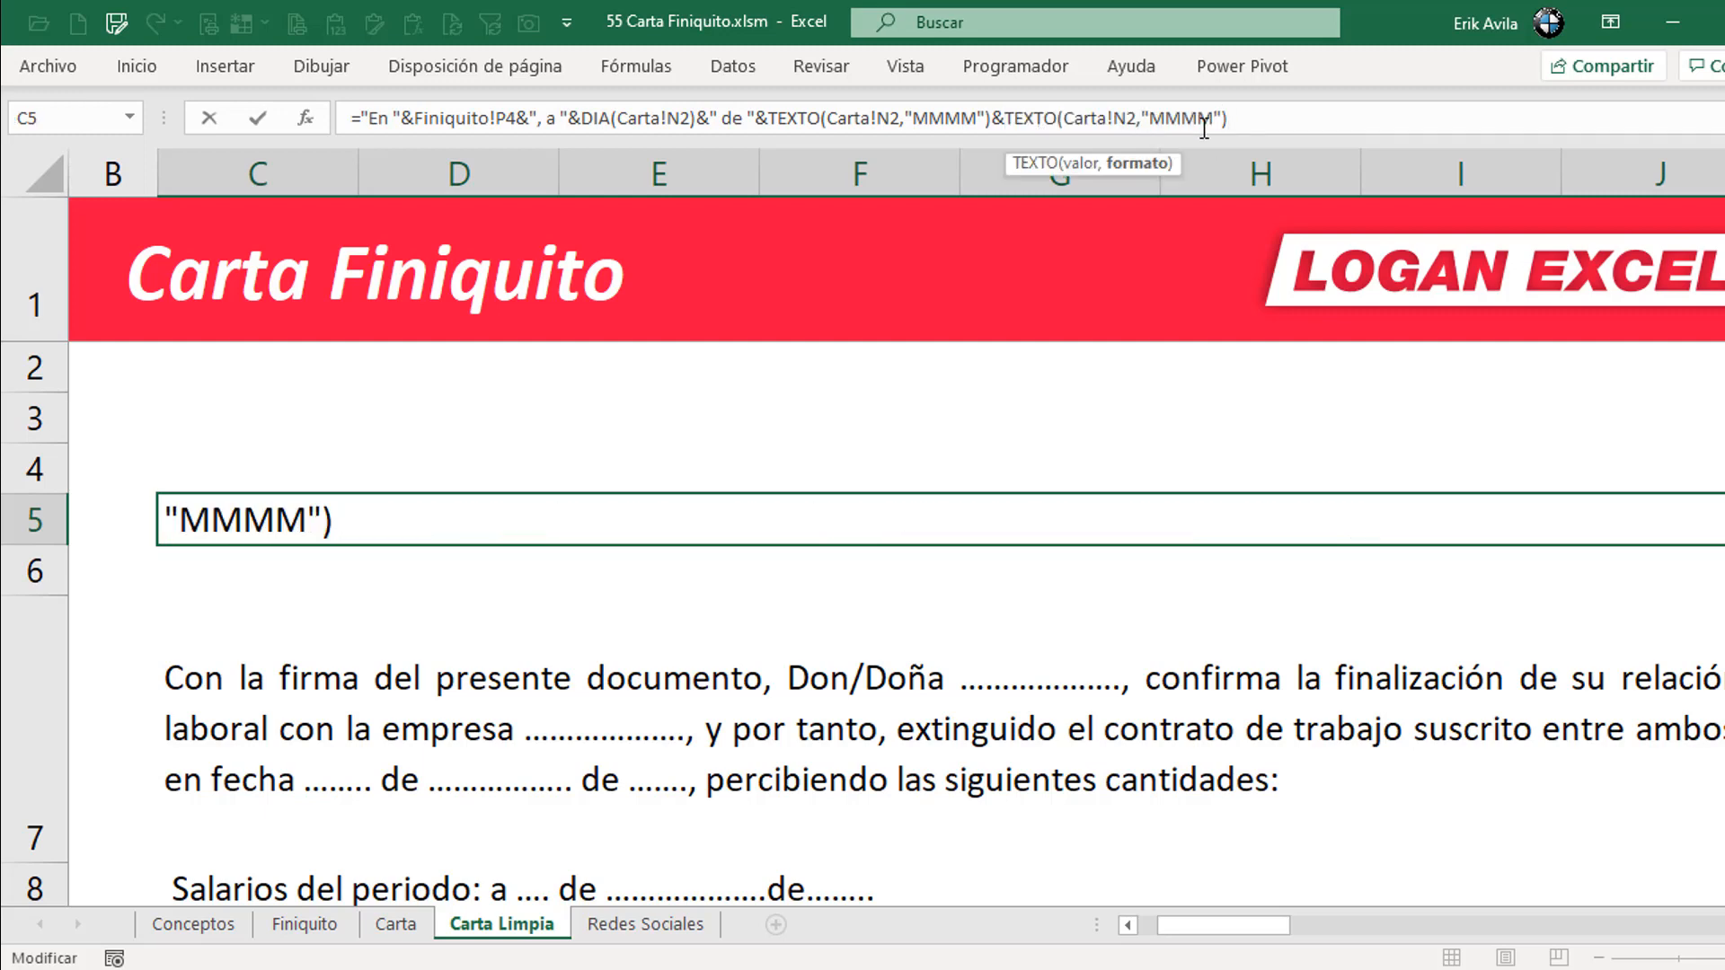
key(BackSpace)
key(BackSpace)
key(BackSpace)
key(BackSpace)
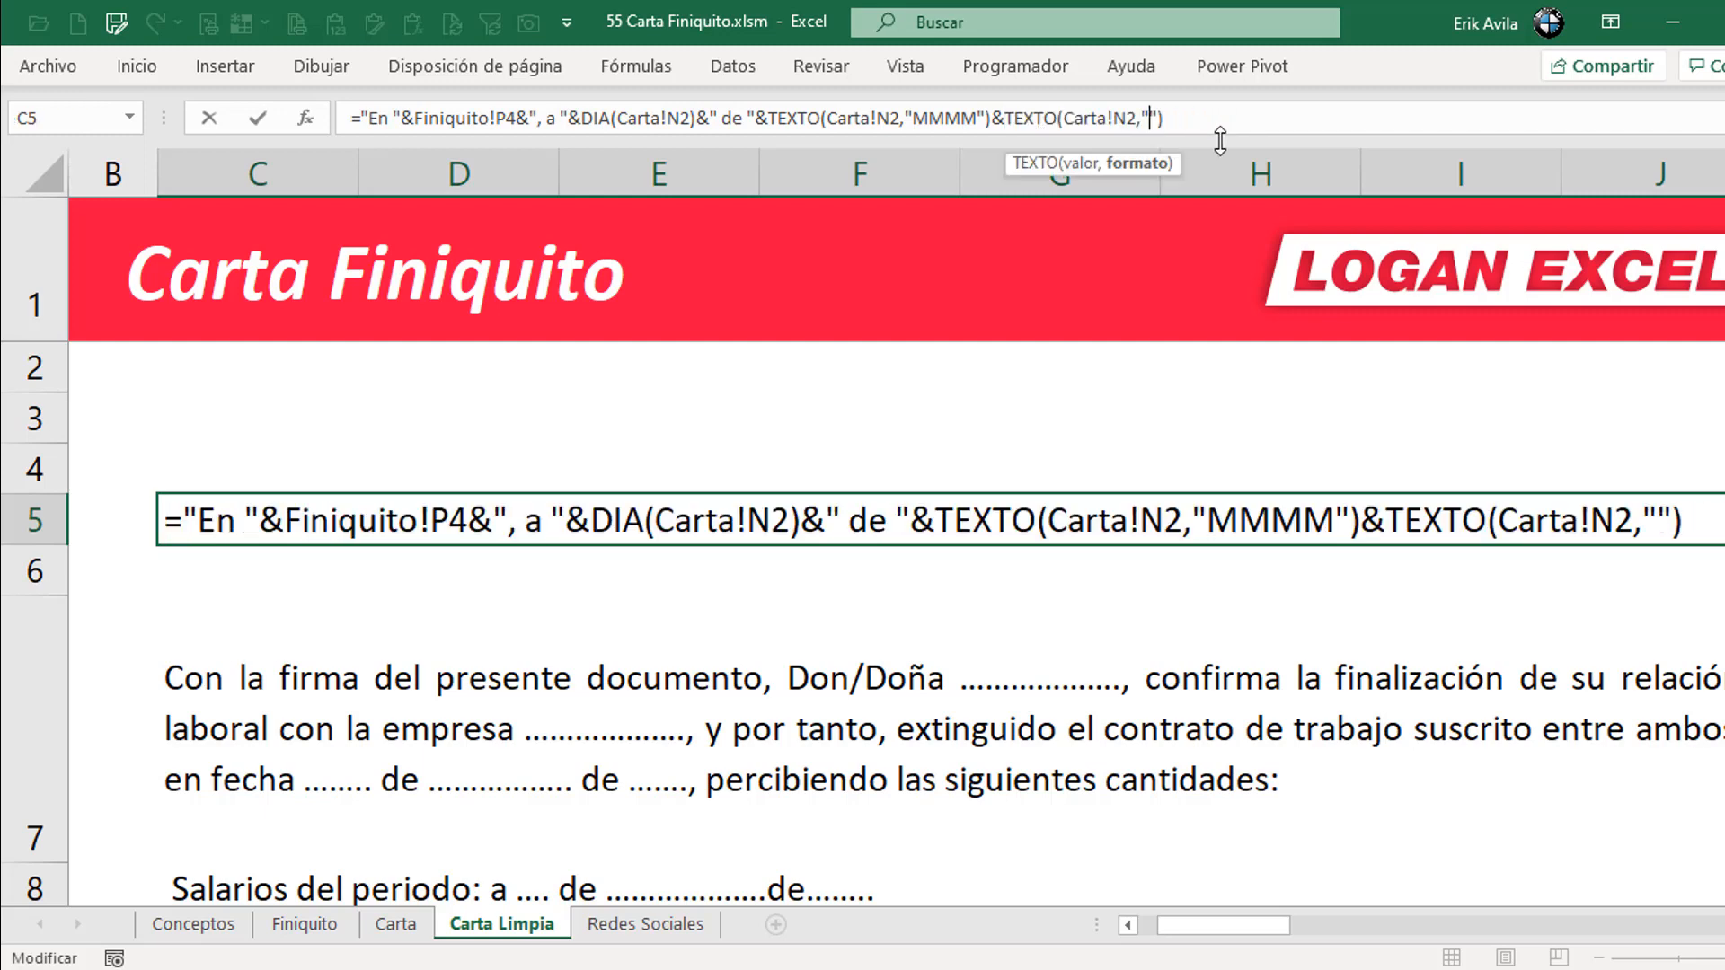
text(AAAA)
key(ctrl+Return)
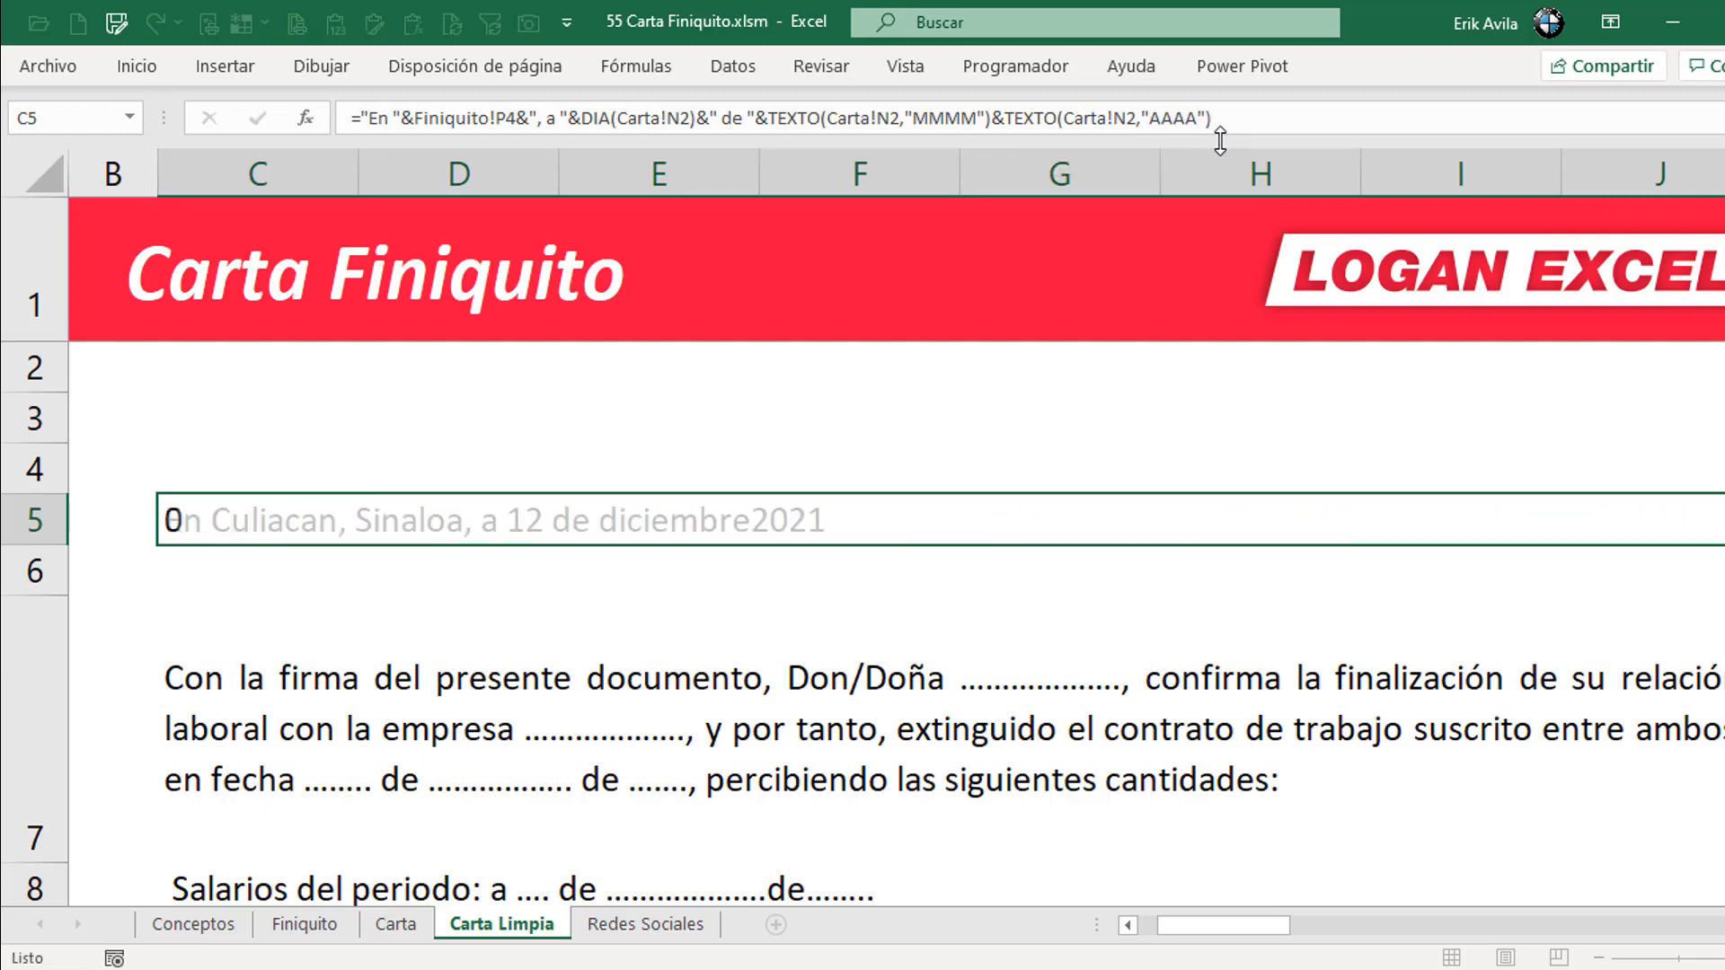
key(Up)
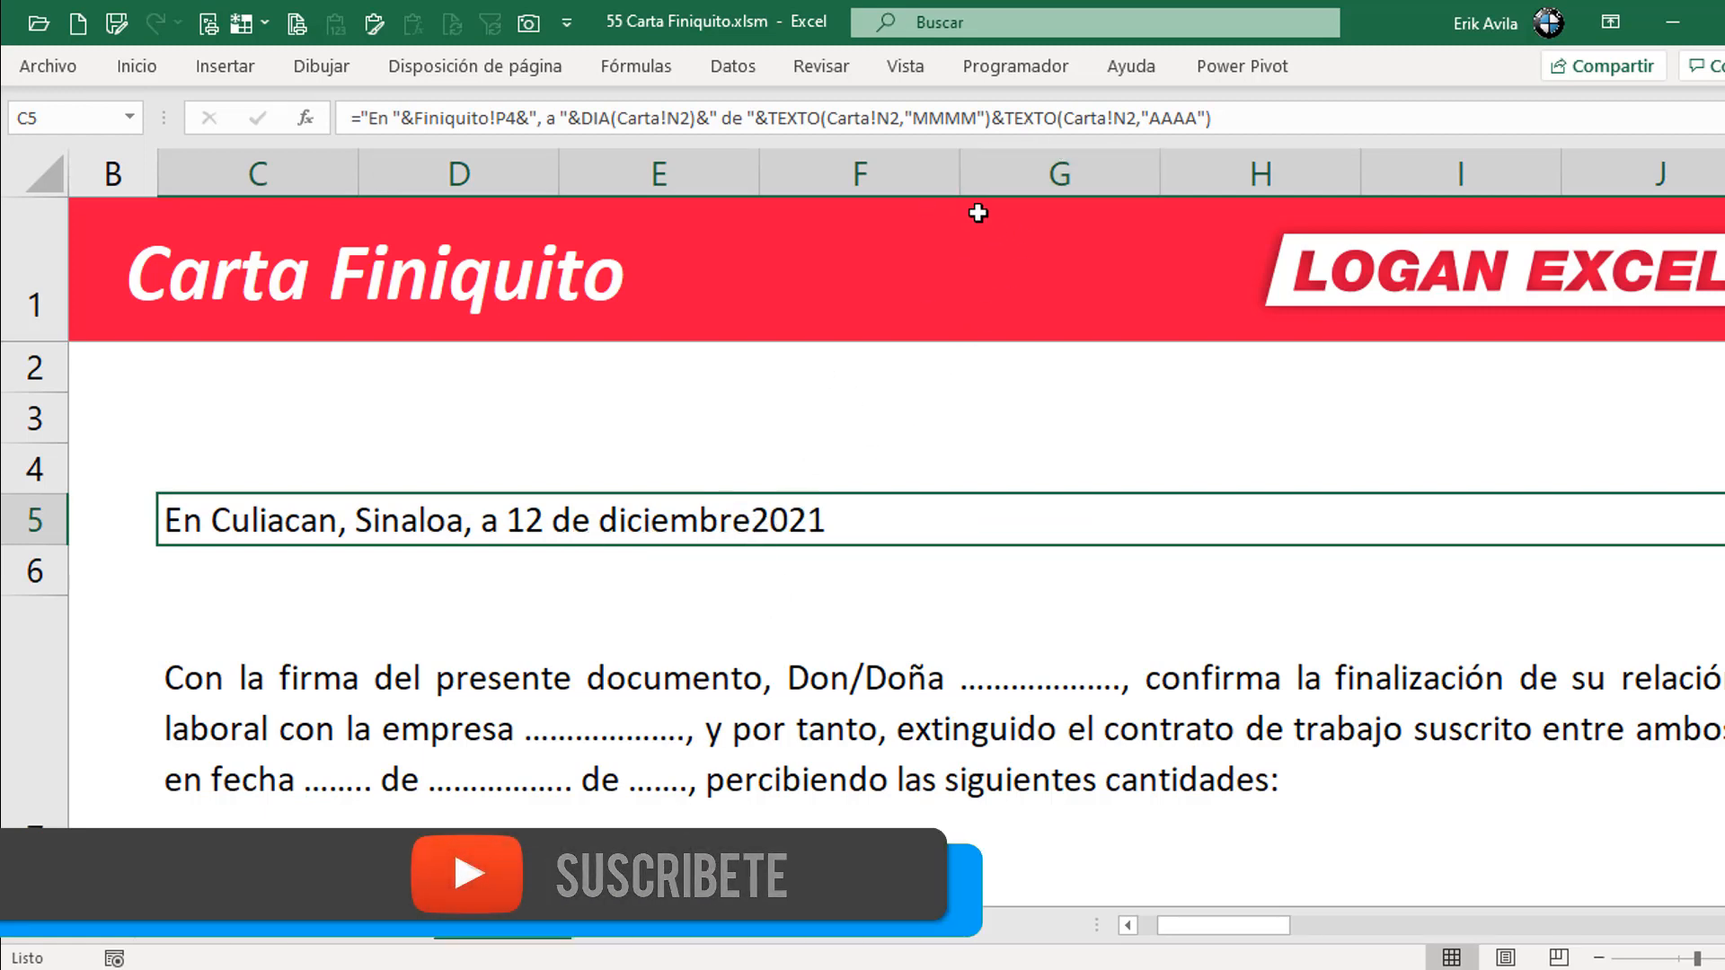
- Insert a space, " "&, between the month and year functions in C5's formula
click(1005, 118)
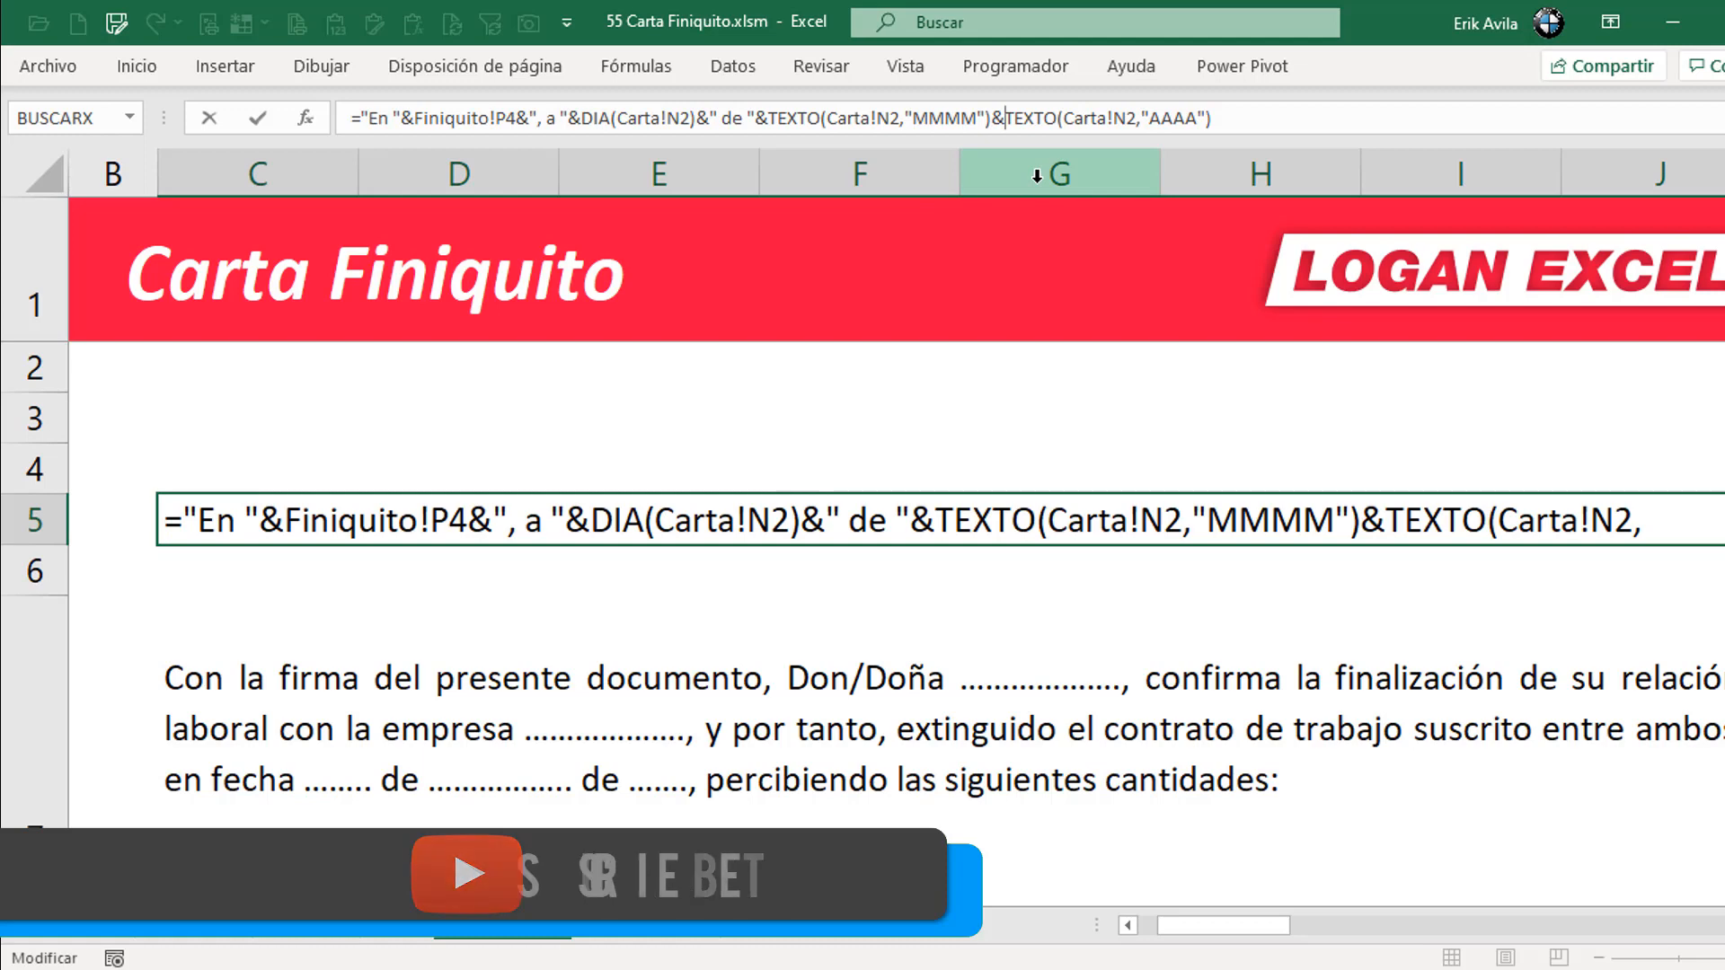
text(" ")
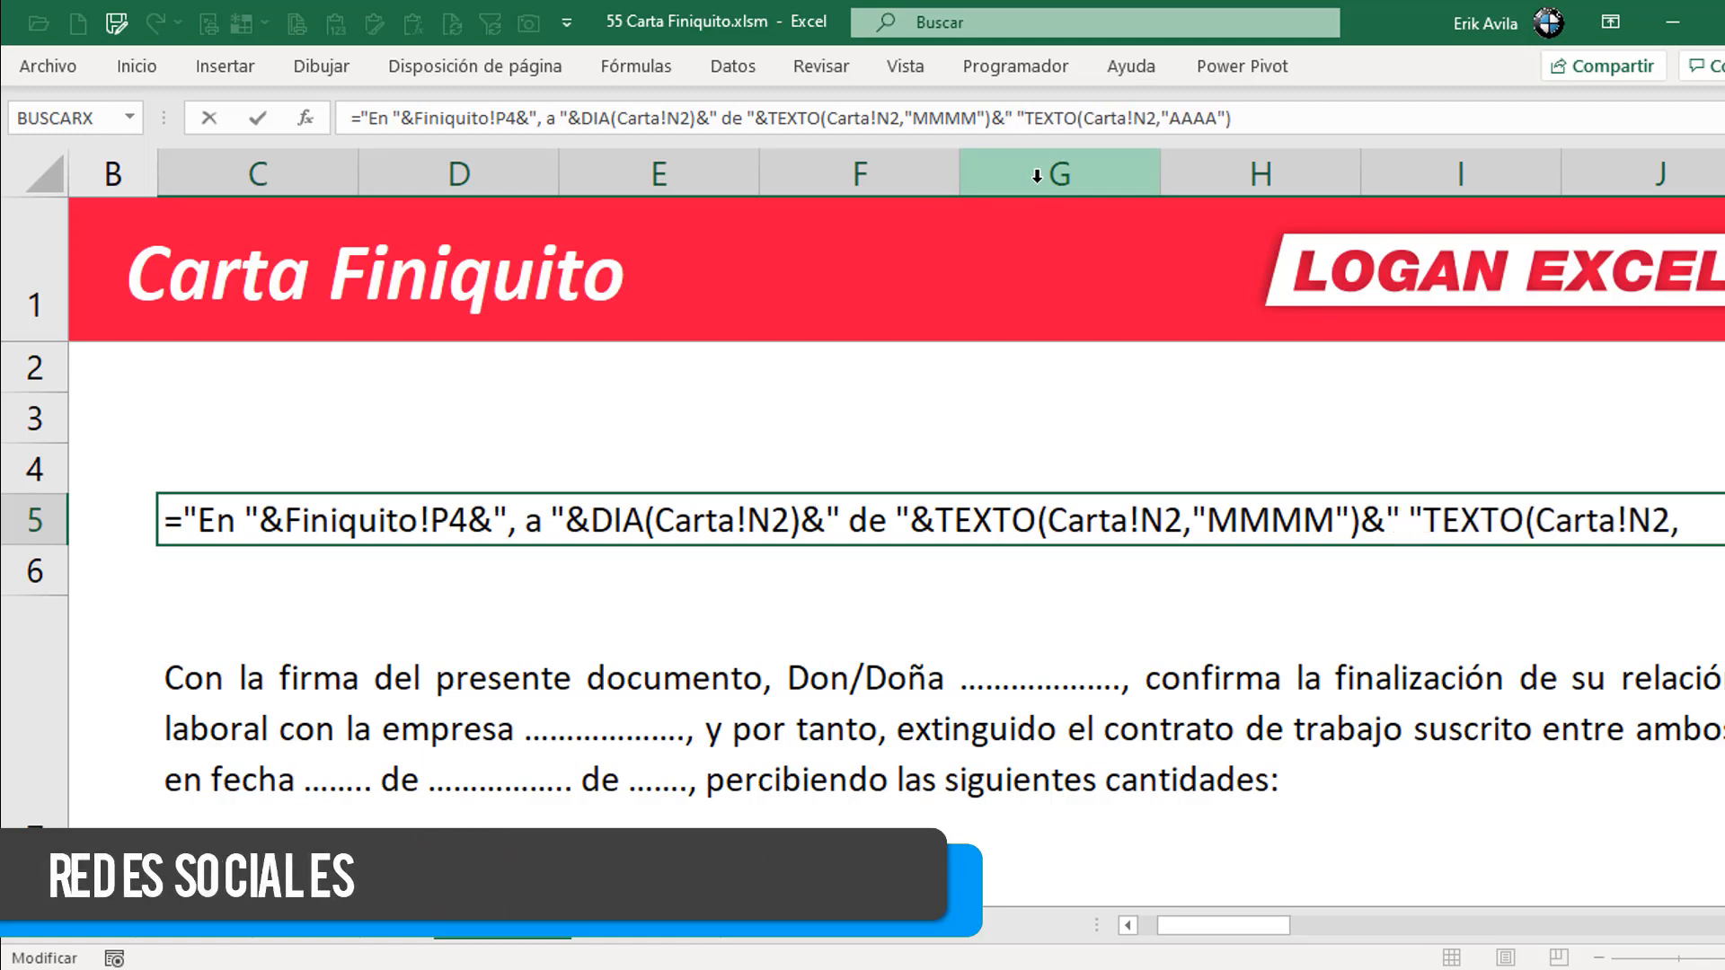
text(&)
key(Return)
key(Up)
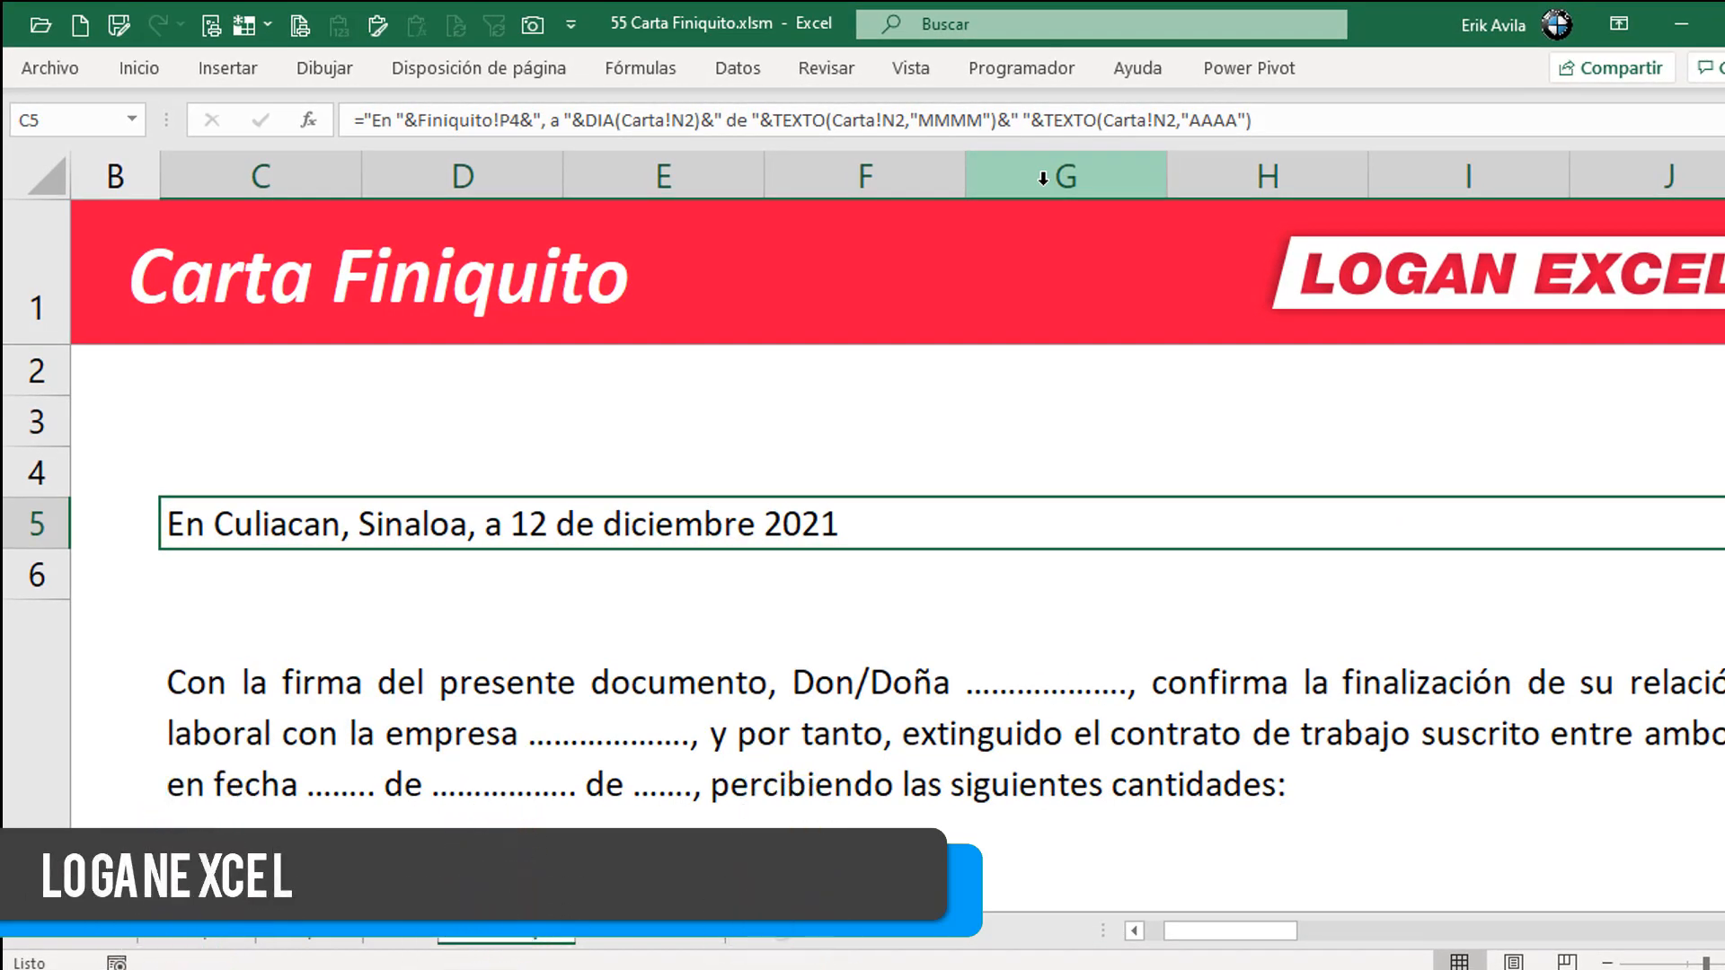
scroll(939, 580, down, 1)
click(825, 674)
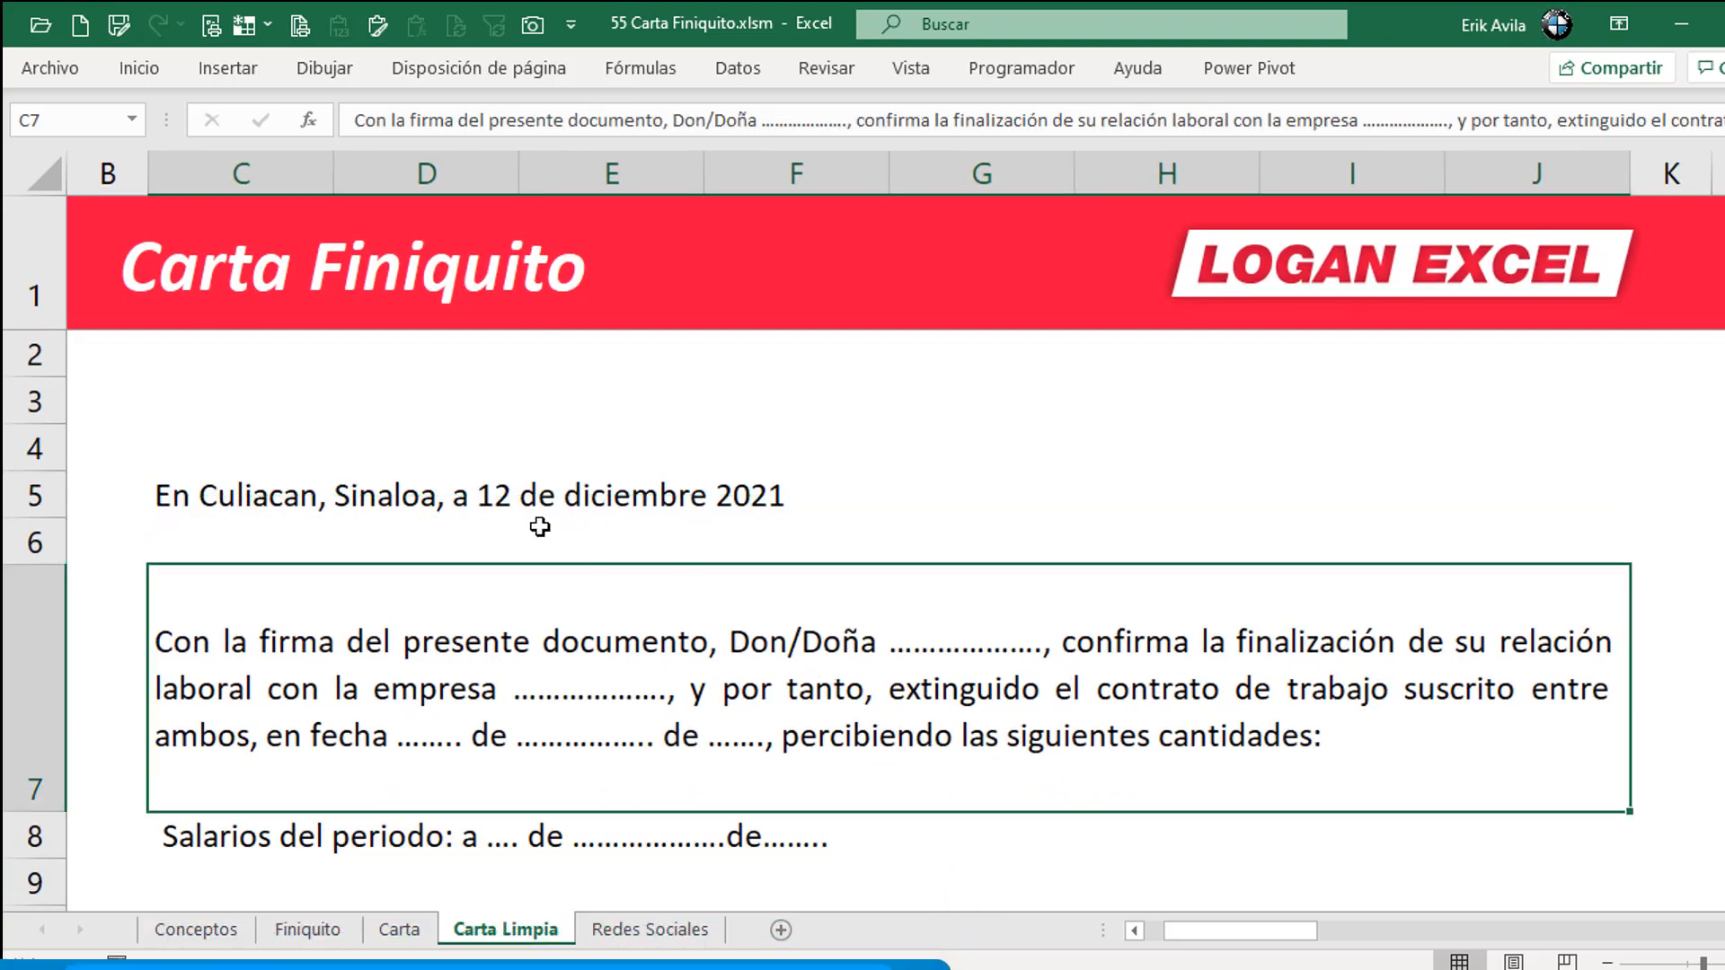
click(485, 492)
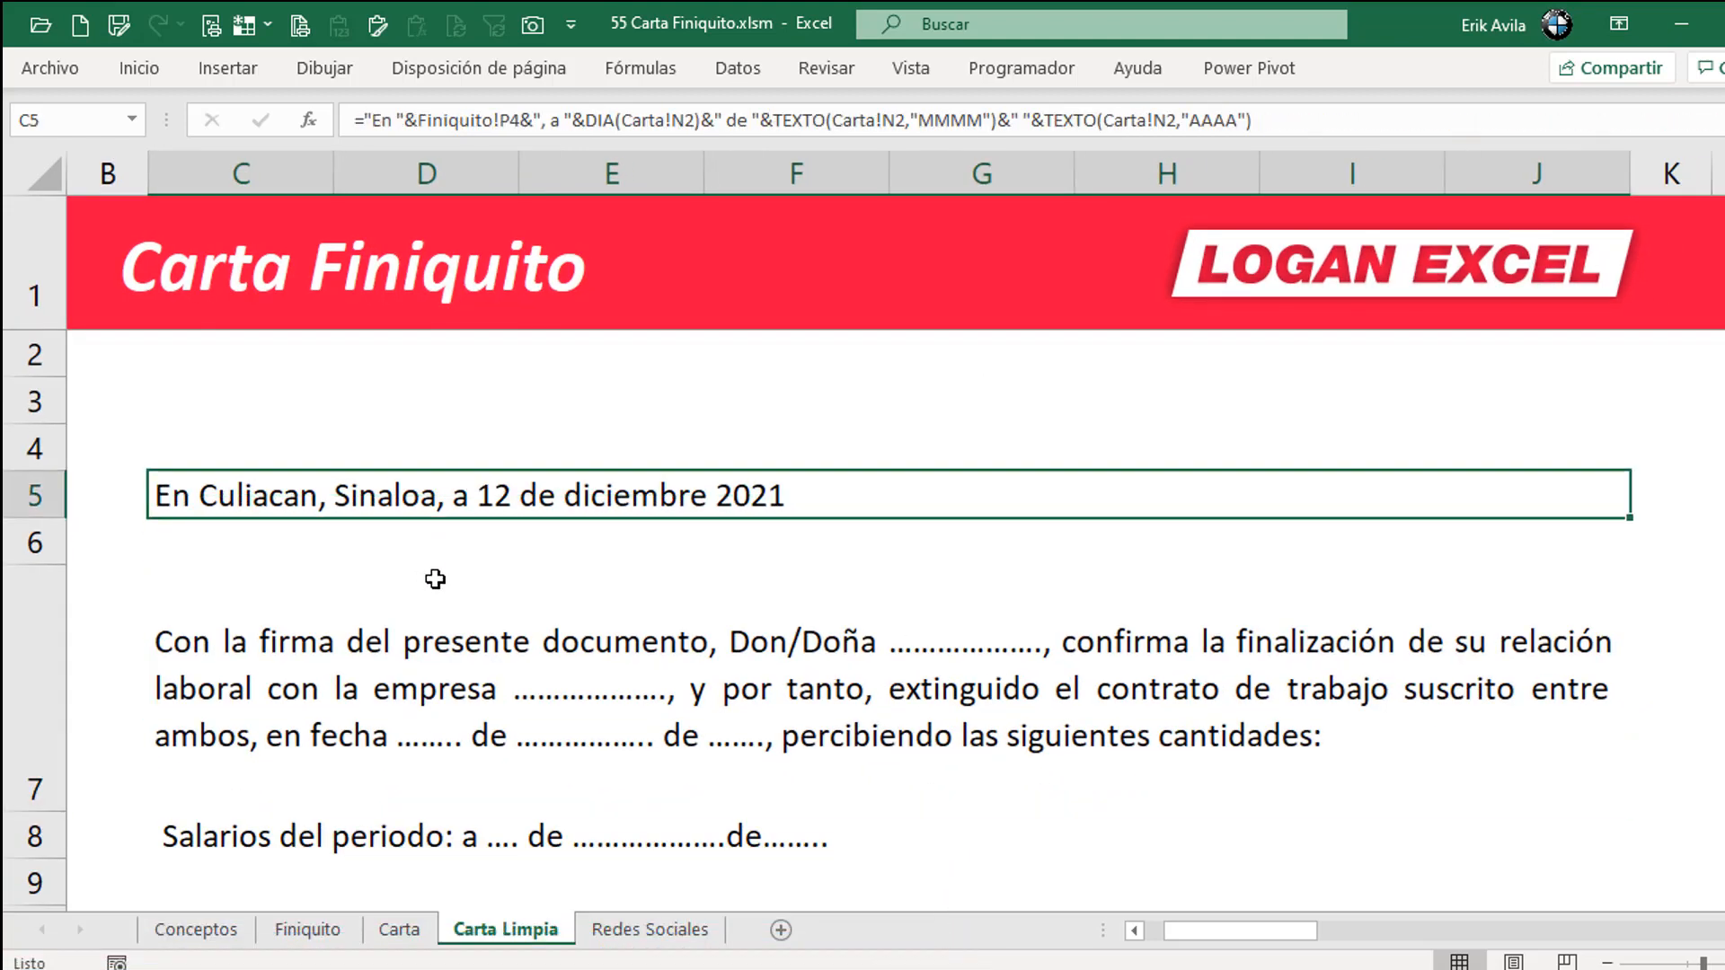
click(464, 736)
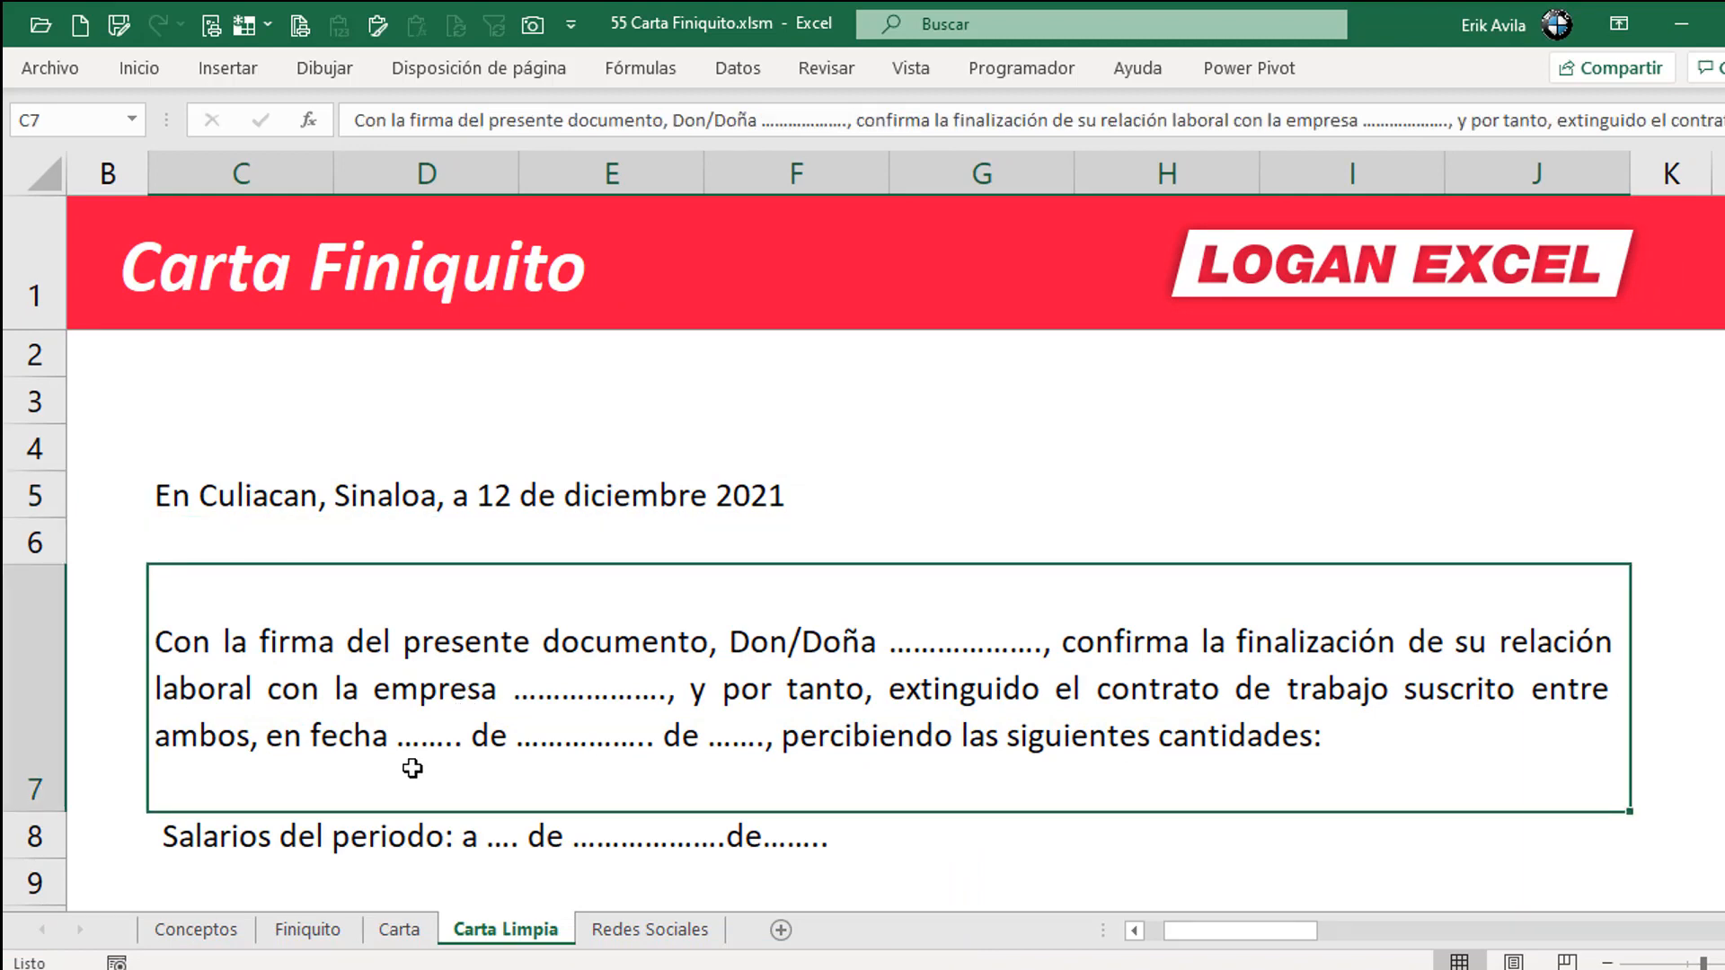
scroll(431, 766, down, 1)
click(409, 782)
click(455, 598)
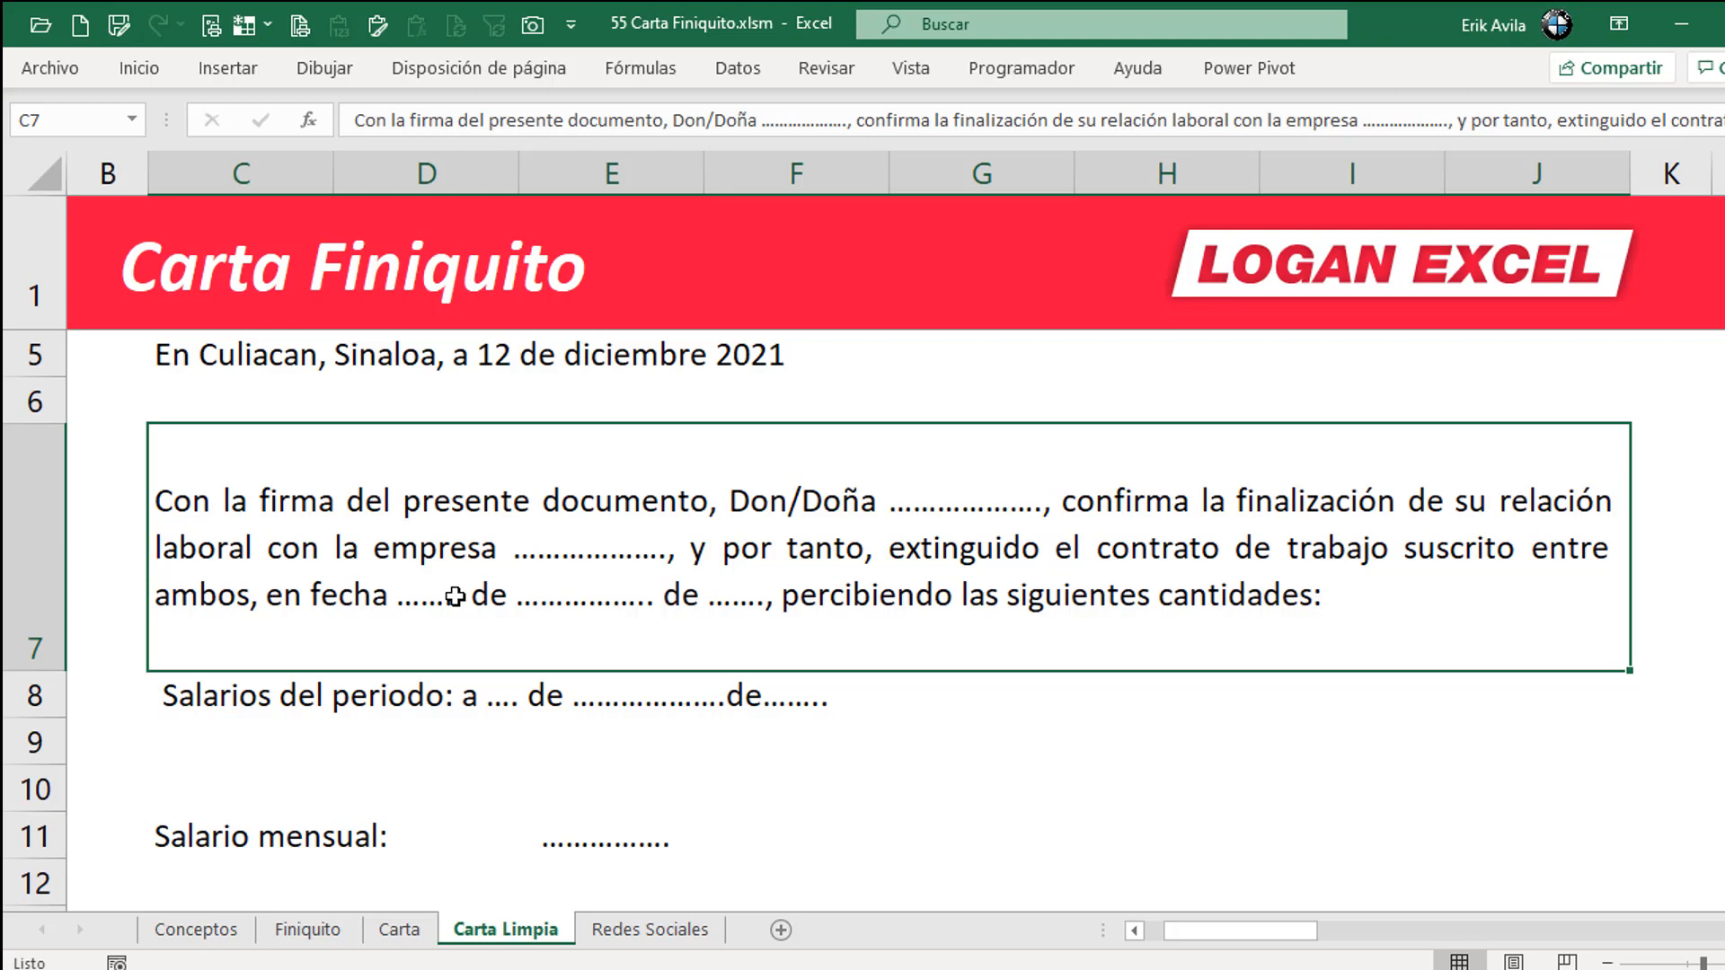
click(456, 731)
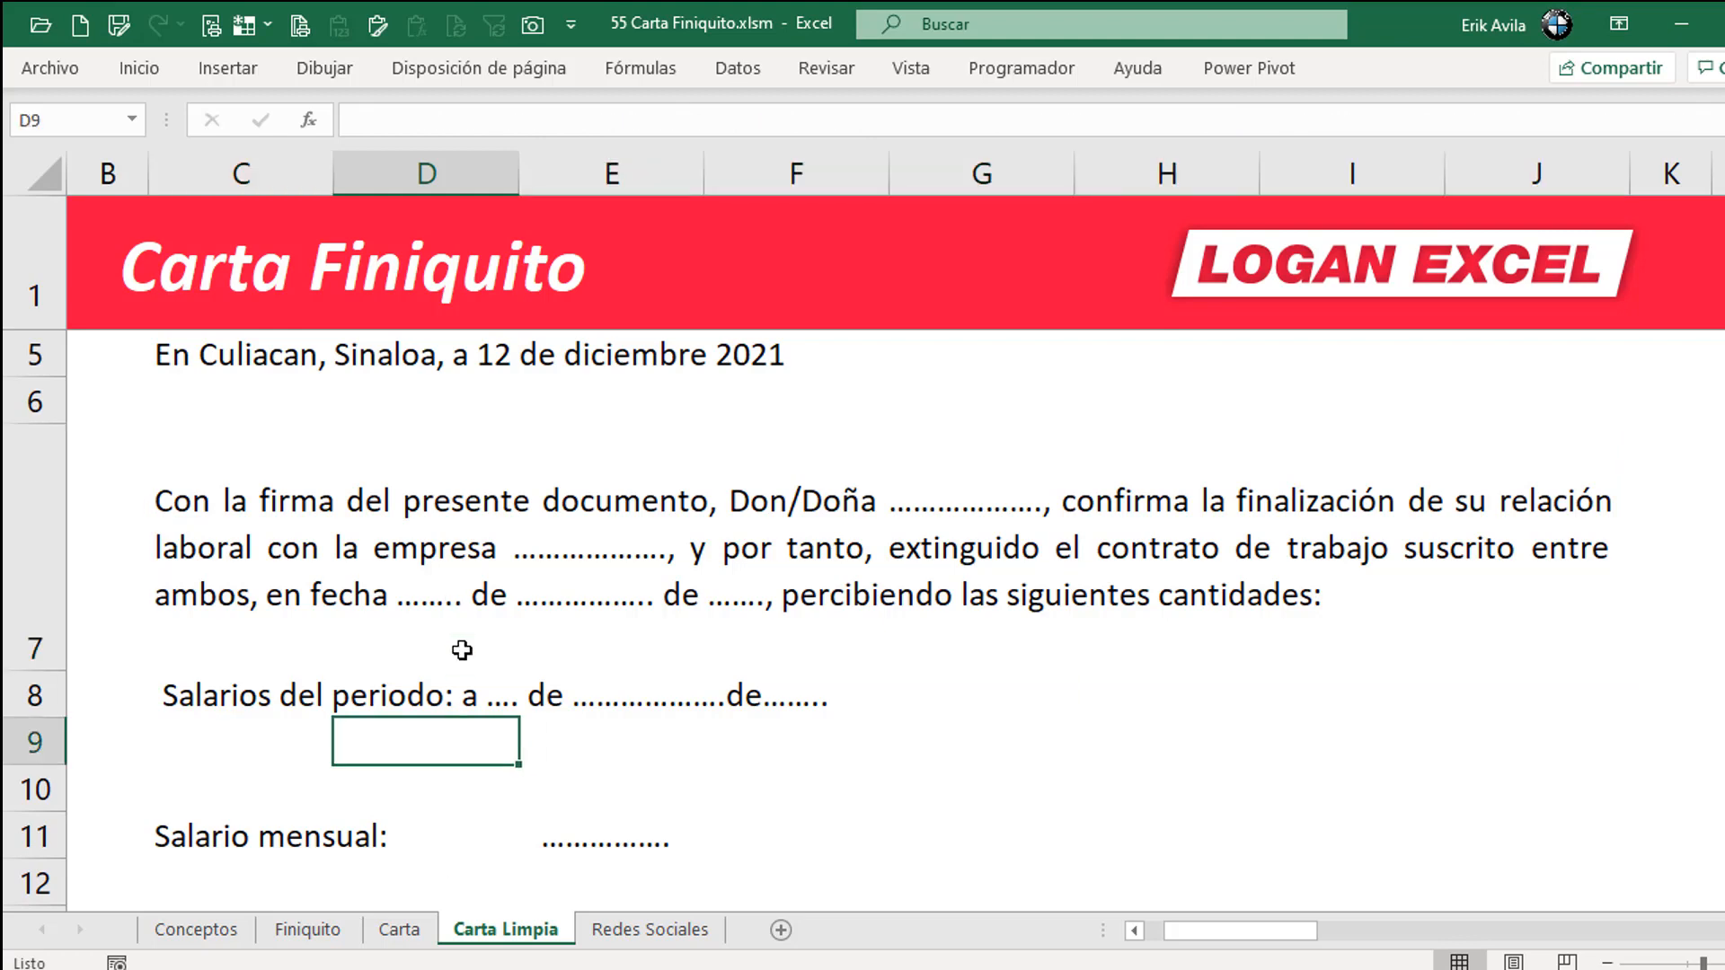
- Start a formula in C7 by enclosing "Con la firma del presente documento, " in quotes, followed by & before "Don/Doña"
click(405, 651)
click(357, 120)
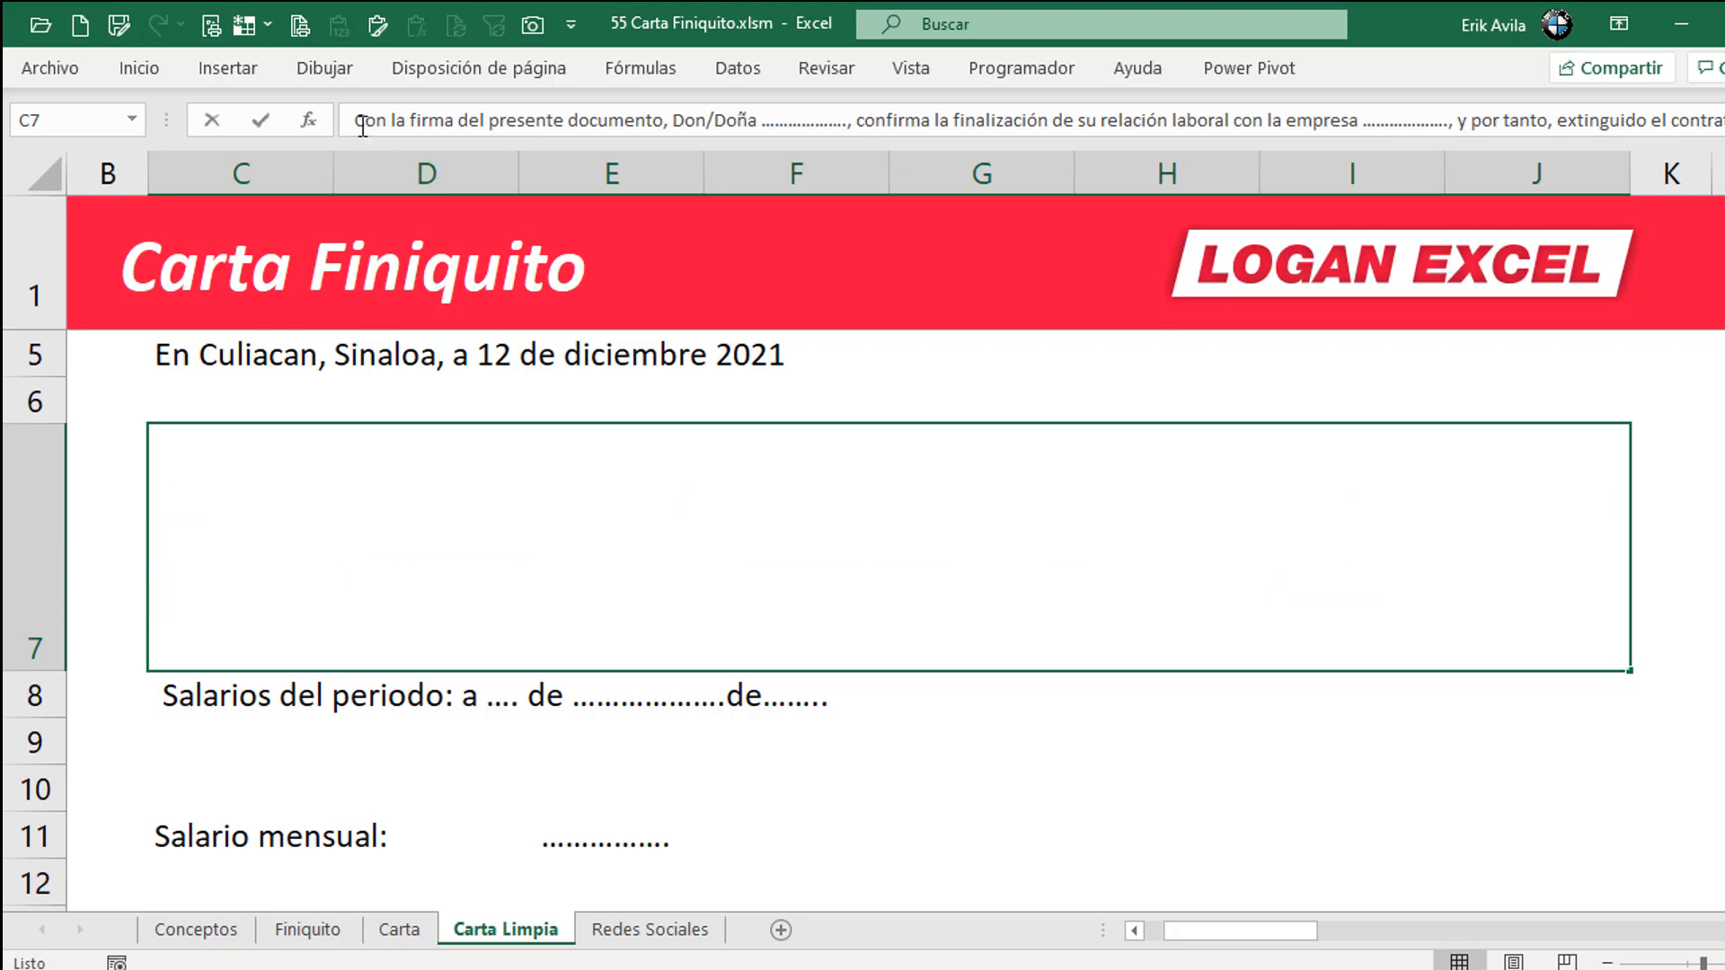
text(=)
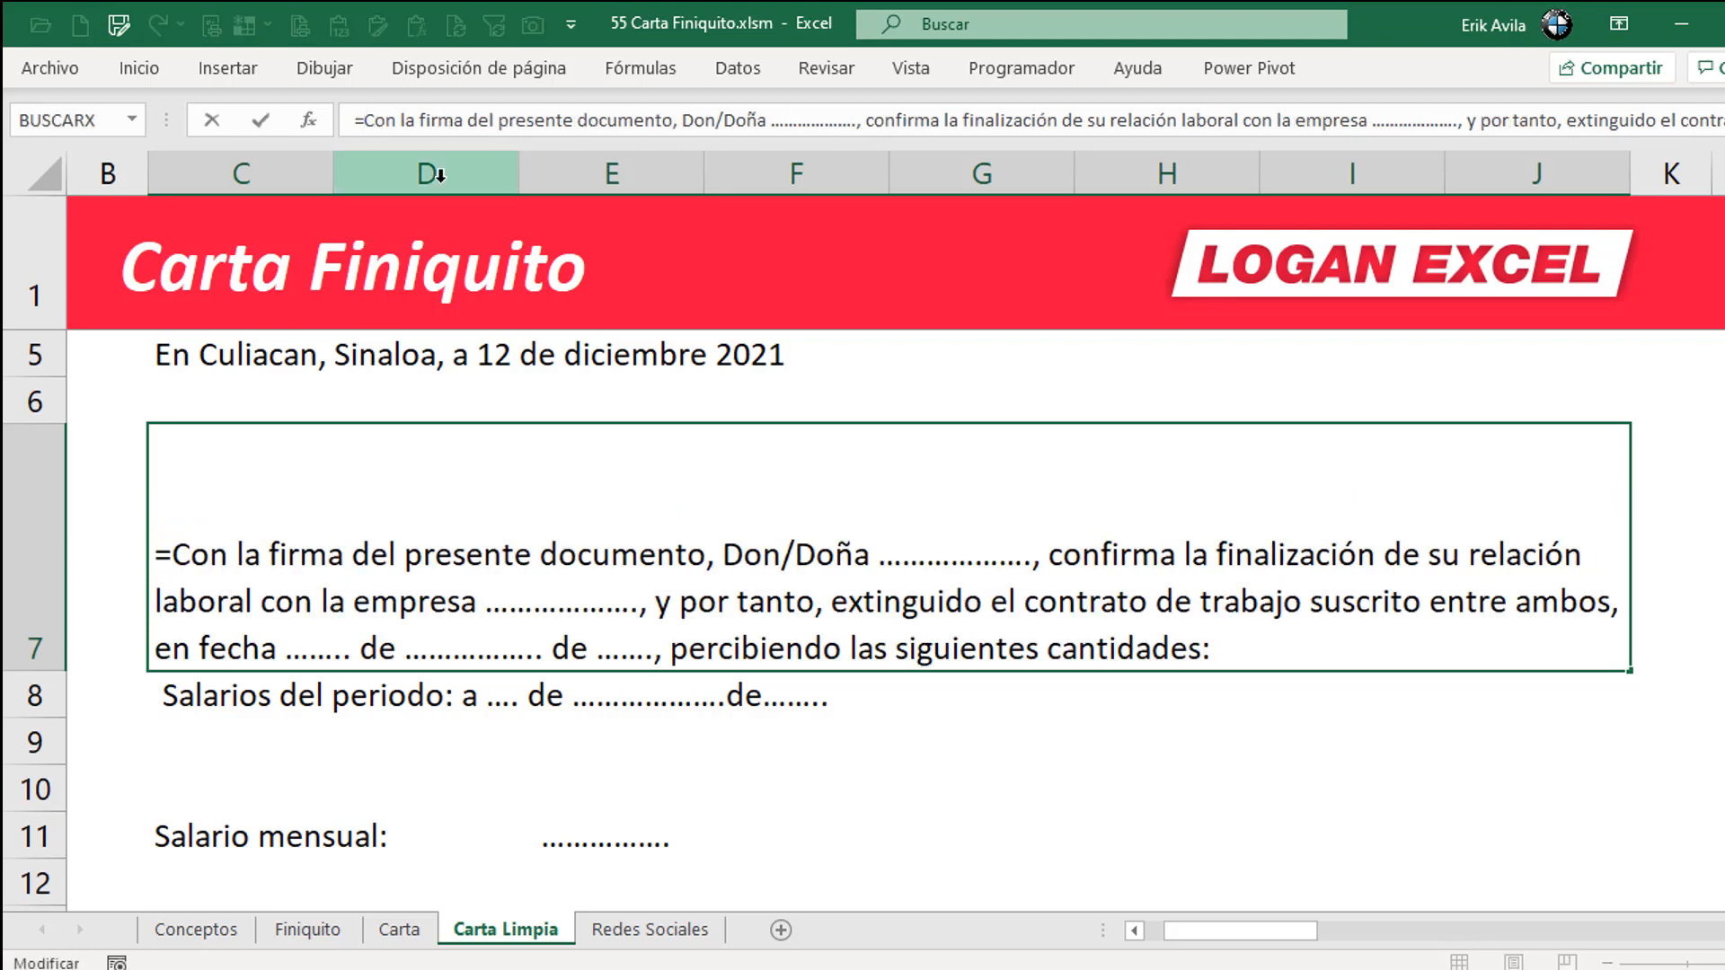
text(")
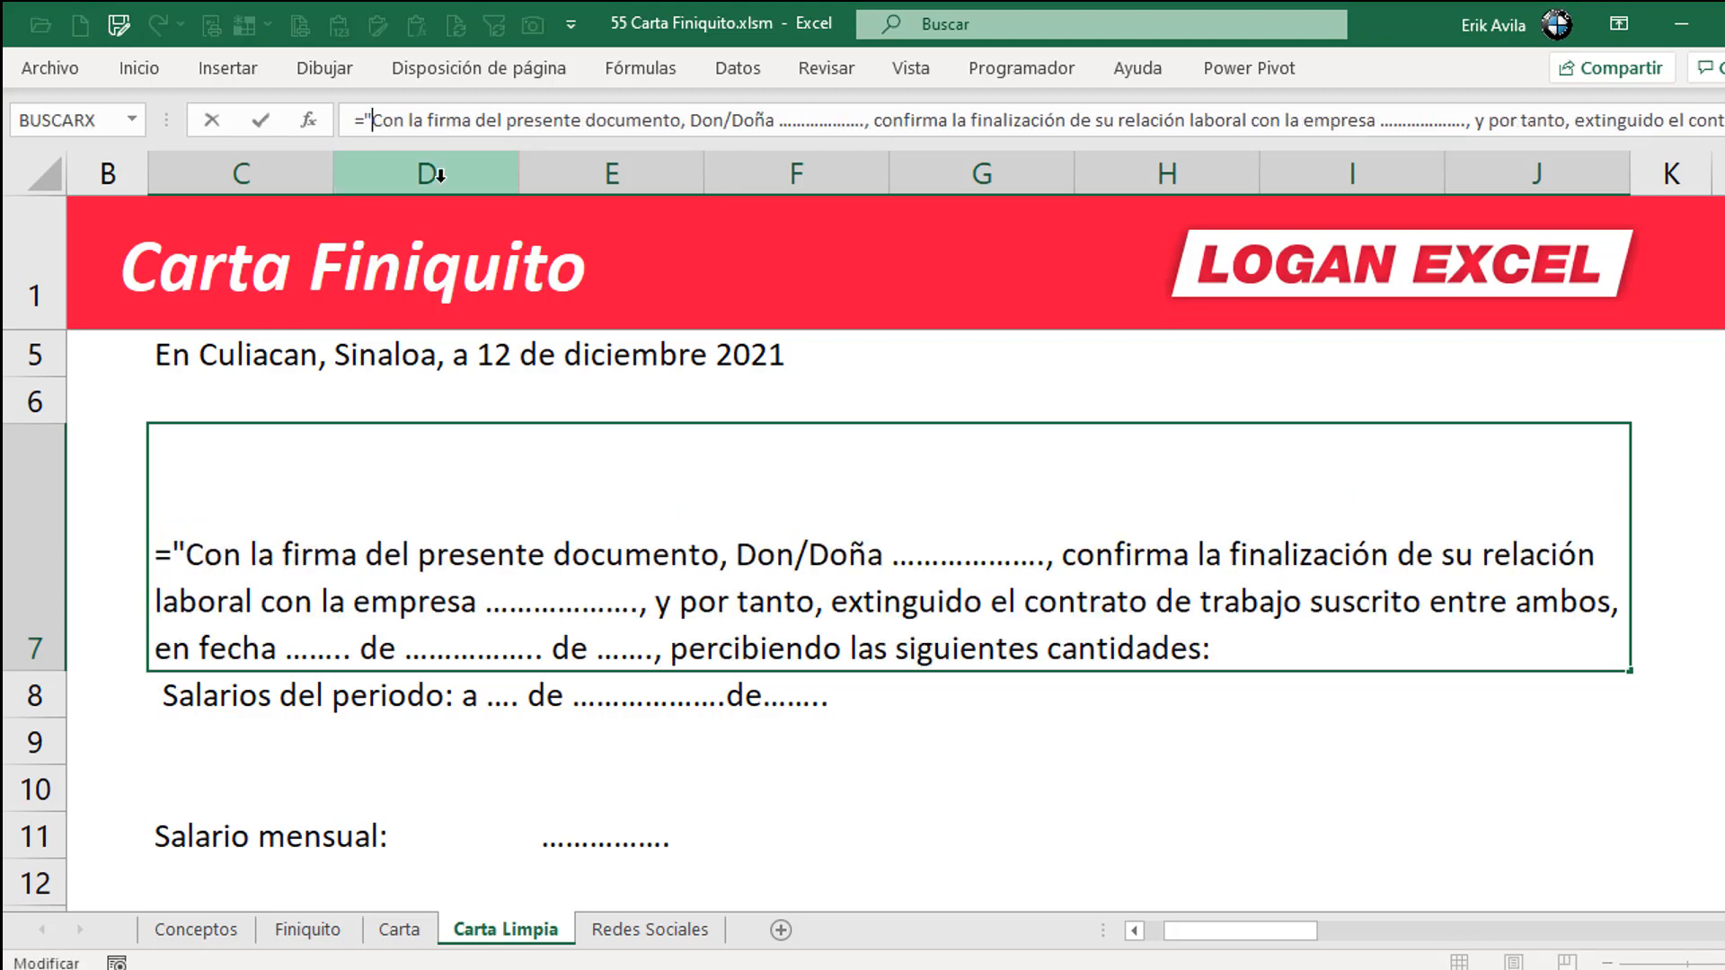
drag(644, 144, 647, 206)
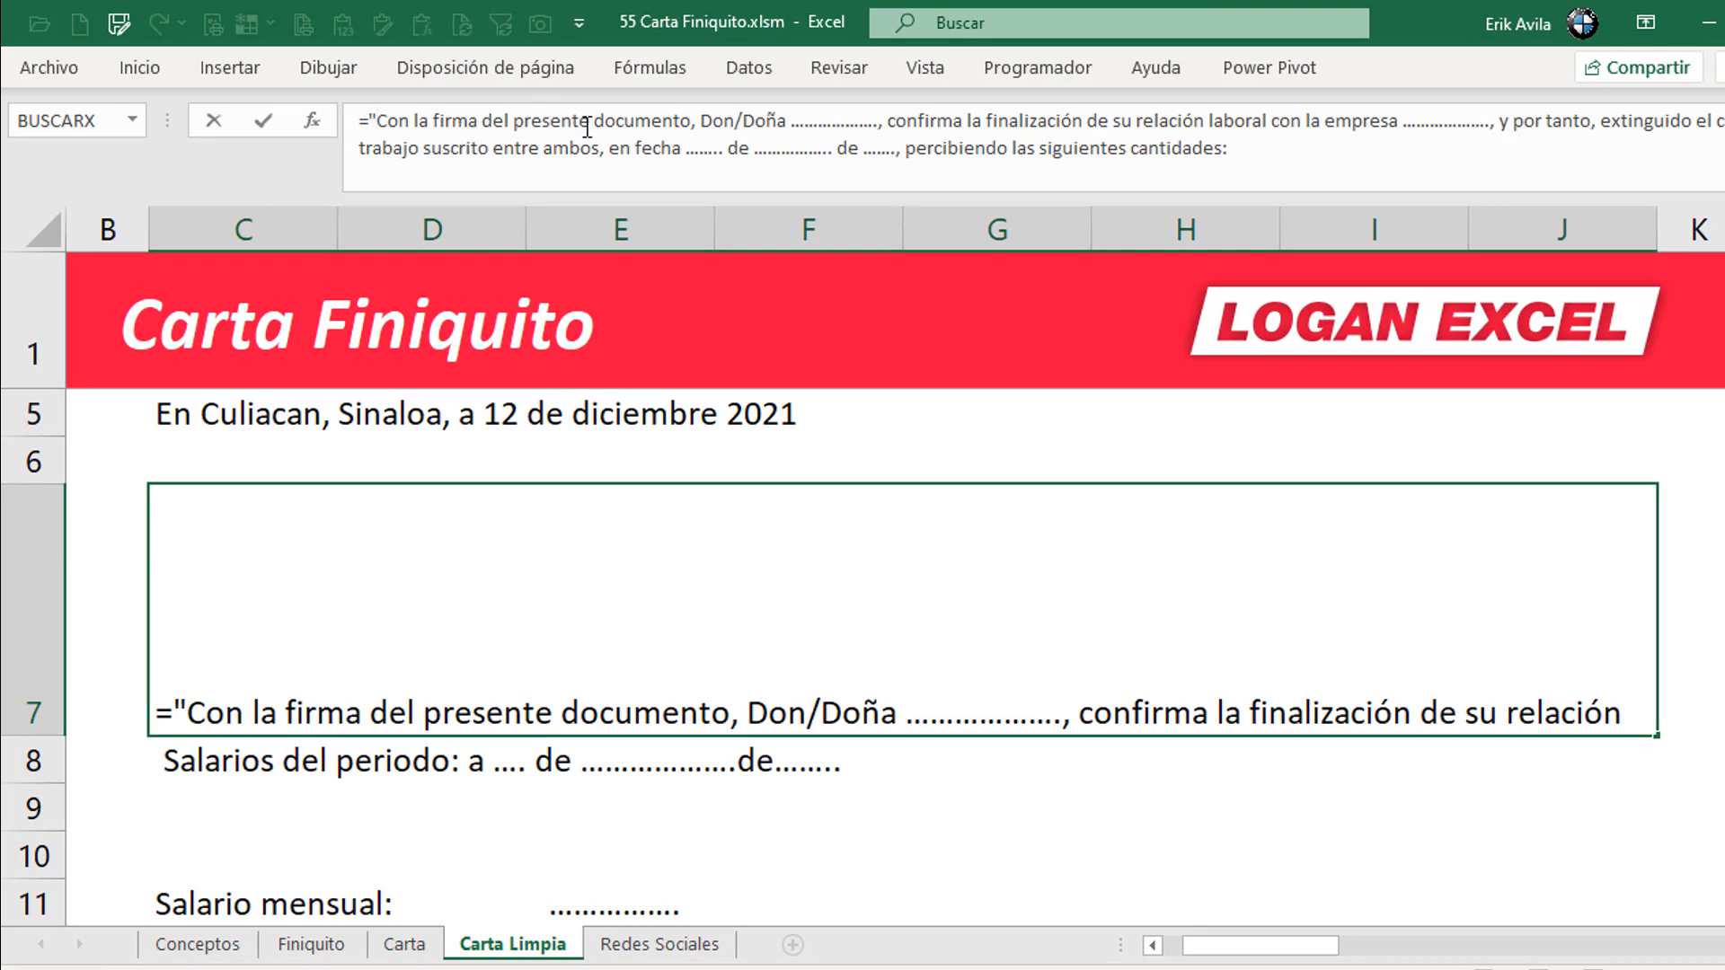
click(704, 123)
text(")
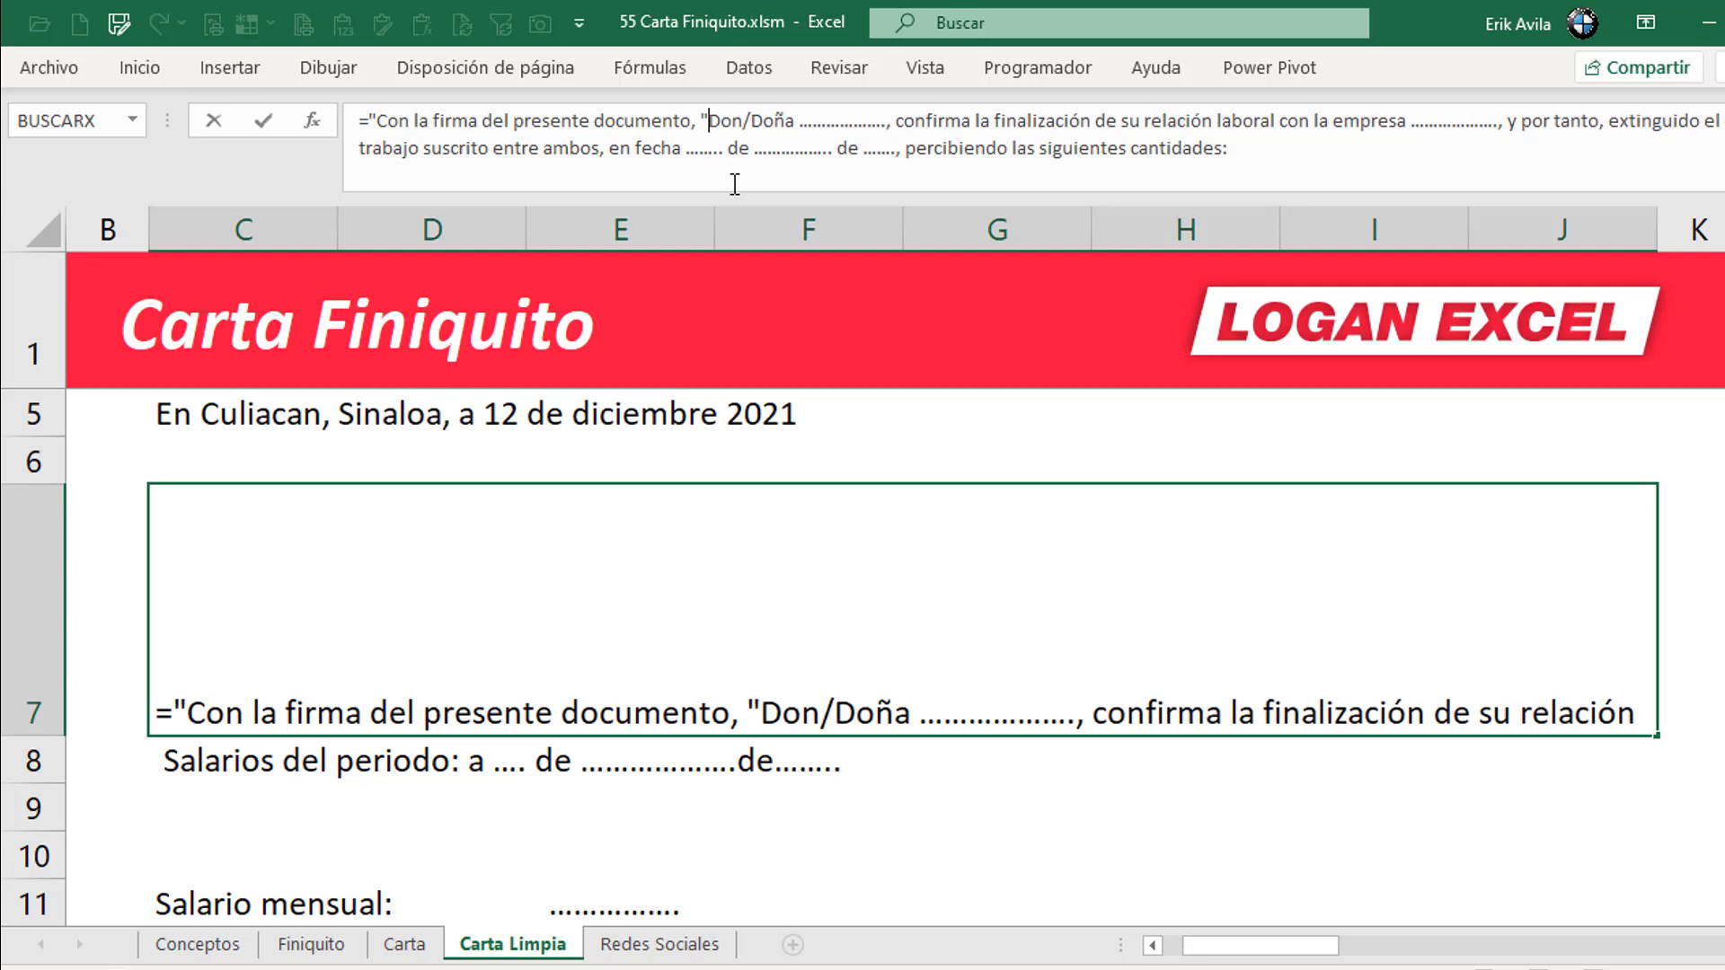
text(&)
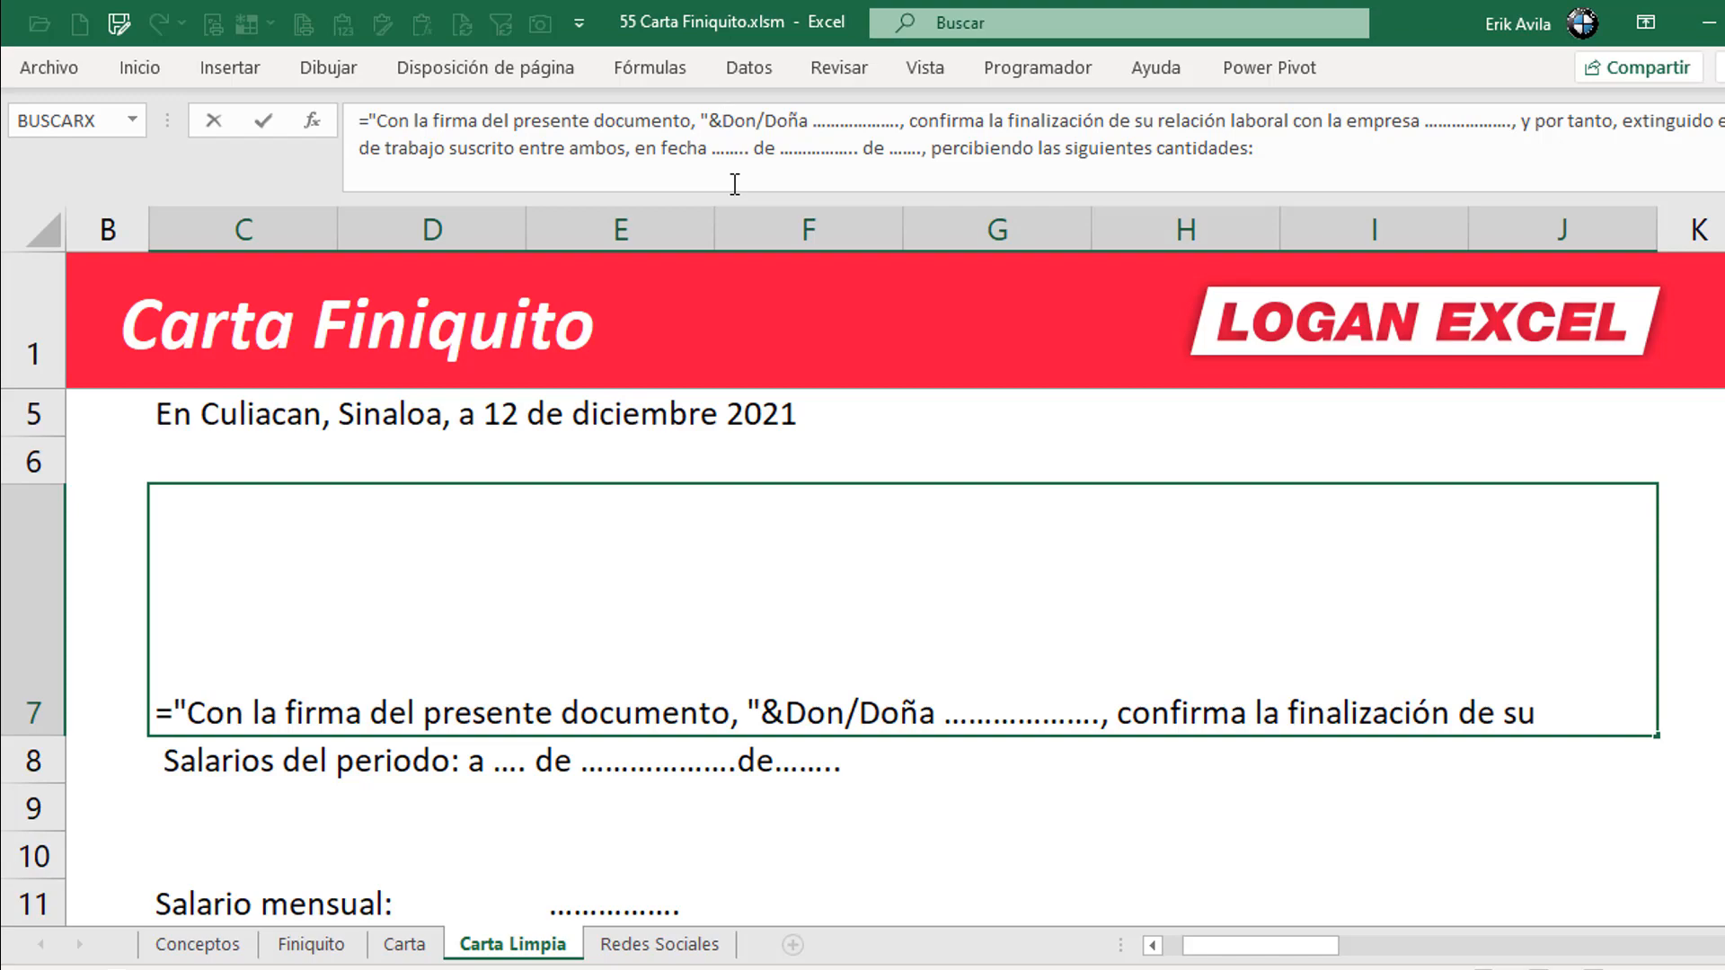
- Insert the employee name reference Finiquito!C4 into C7's formula, followed by &" before "Don/Doña"
click(405, 944)
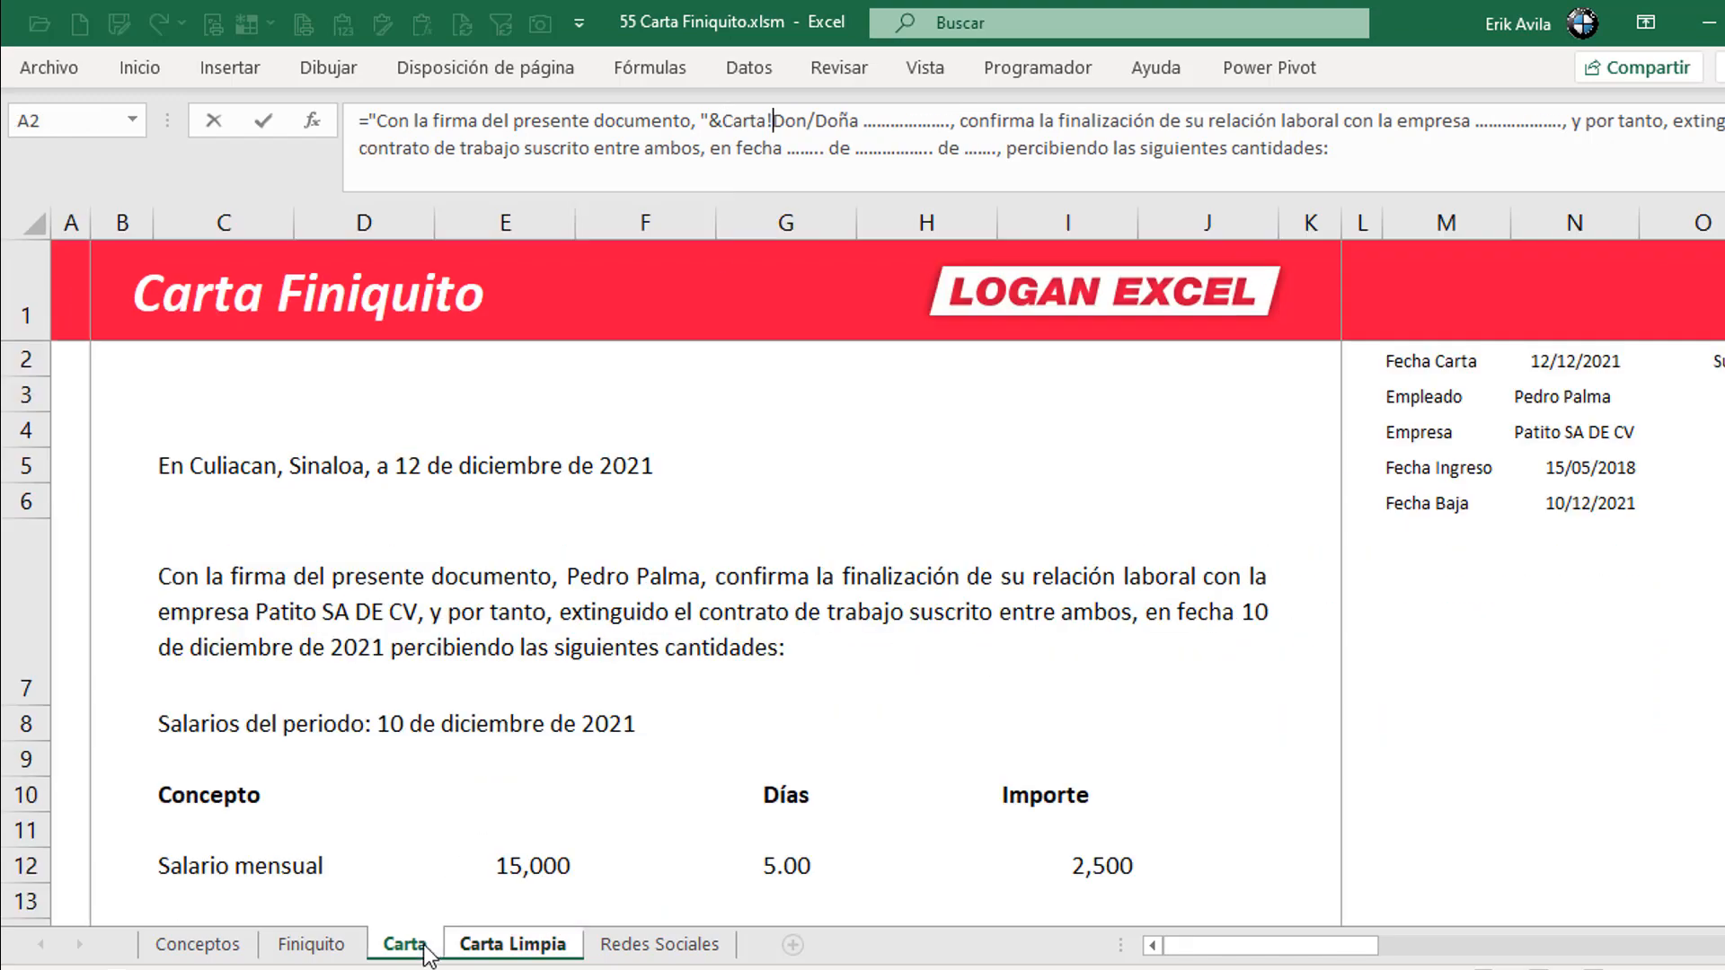
click(326, 951)
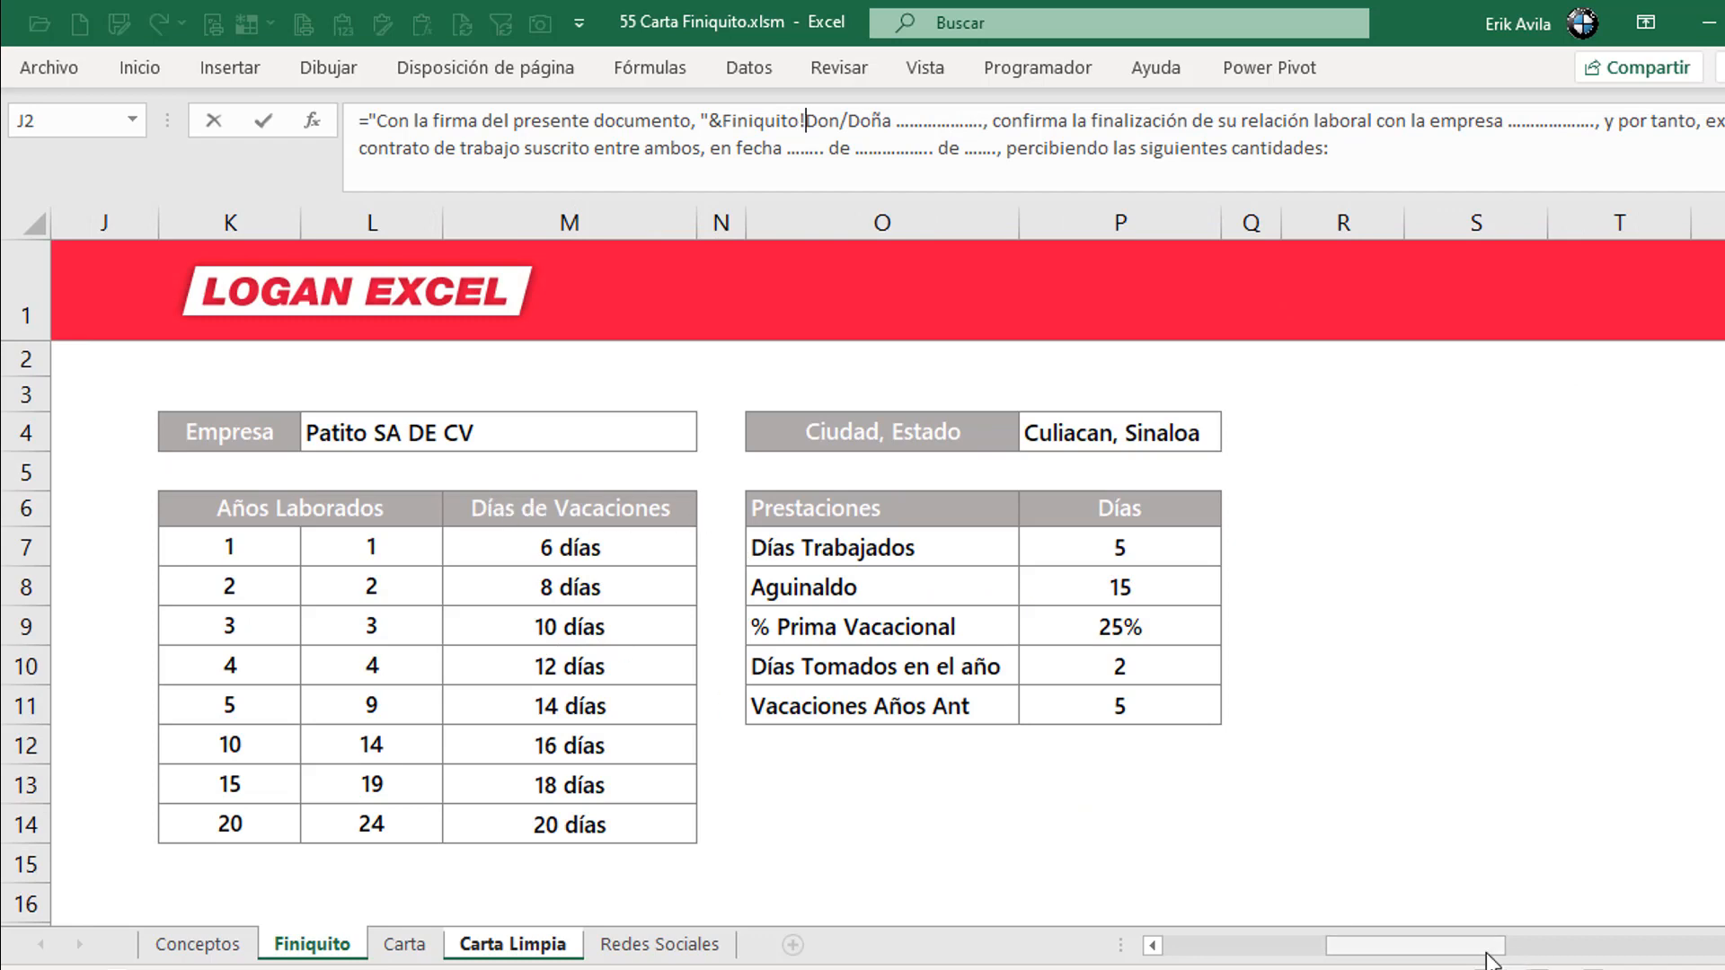
drag(1487, 959, 1321, 959)
click(503, 435)
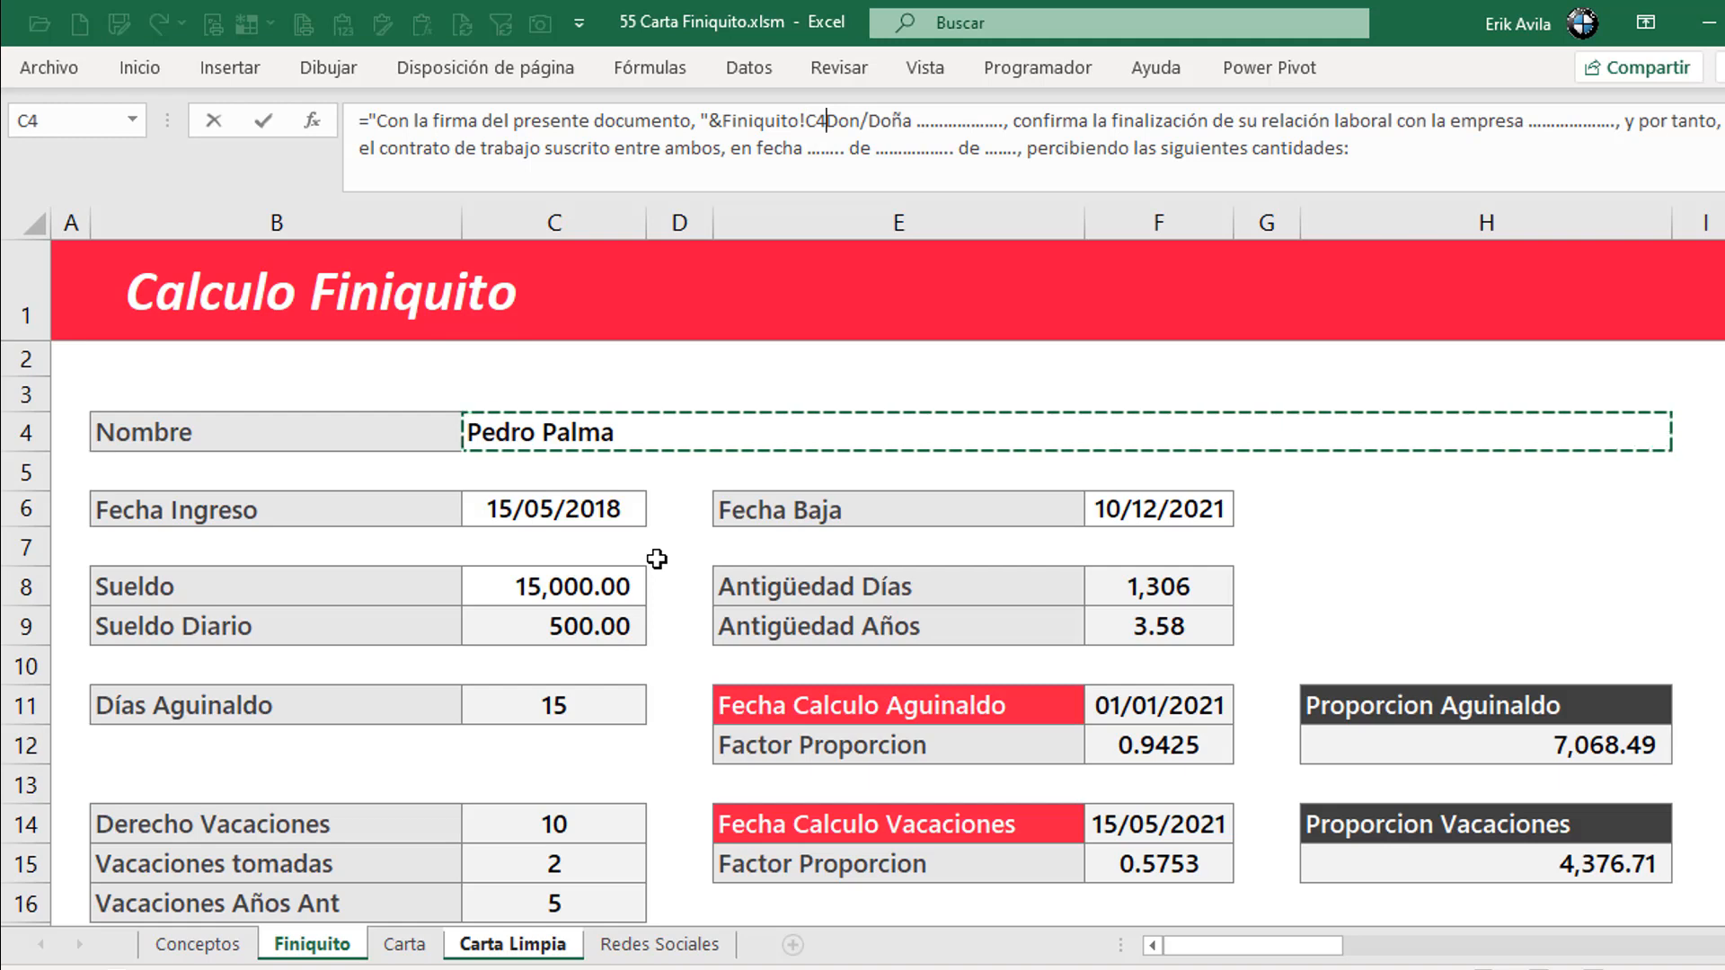
text(&)
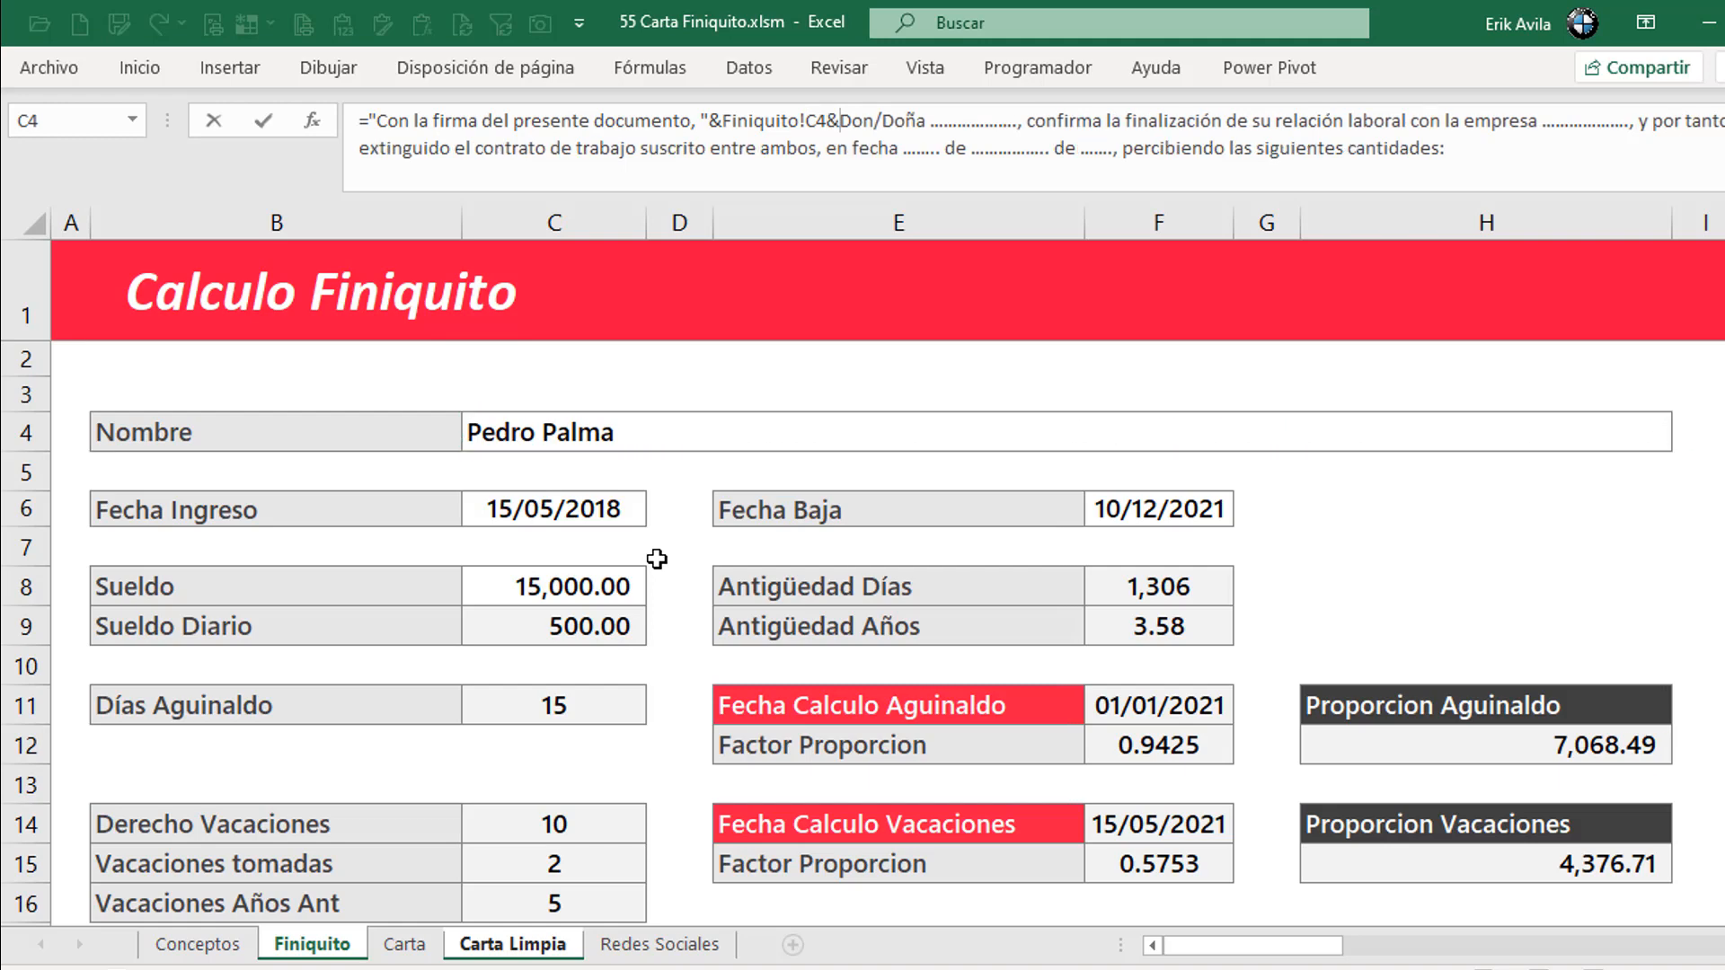
text(")
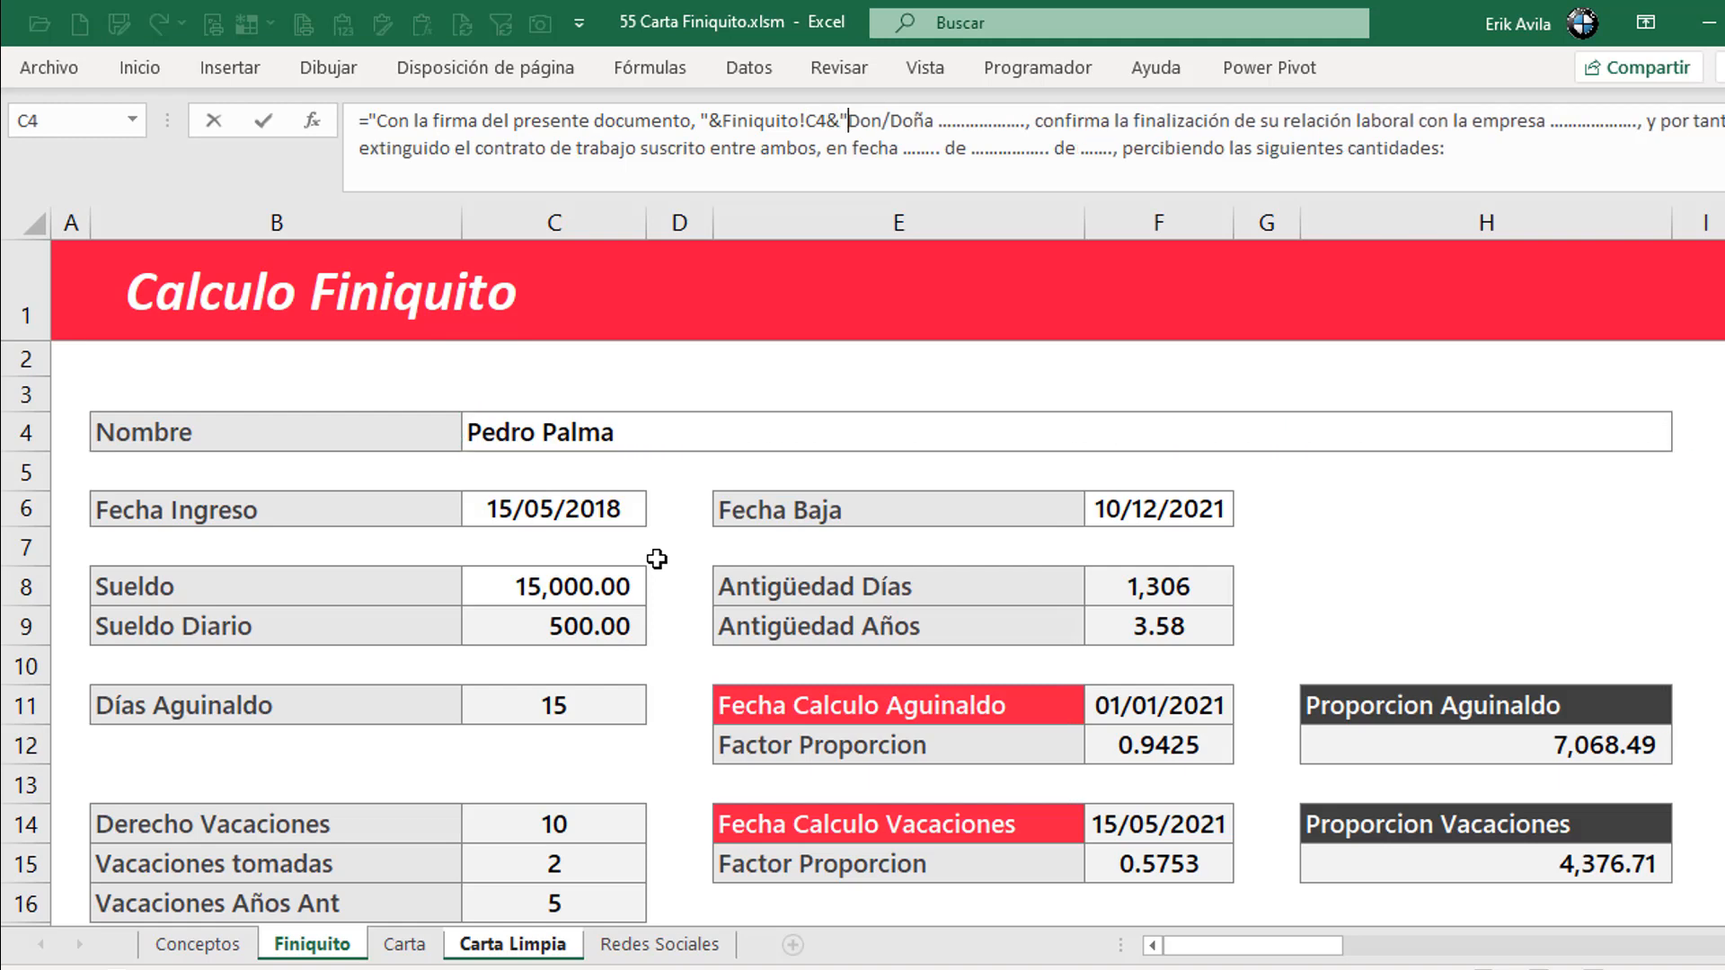
key(Return)
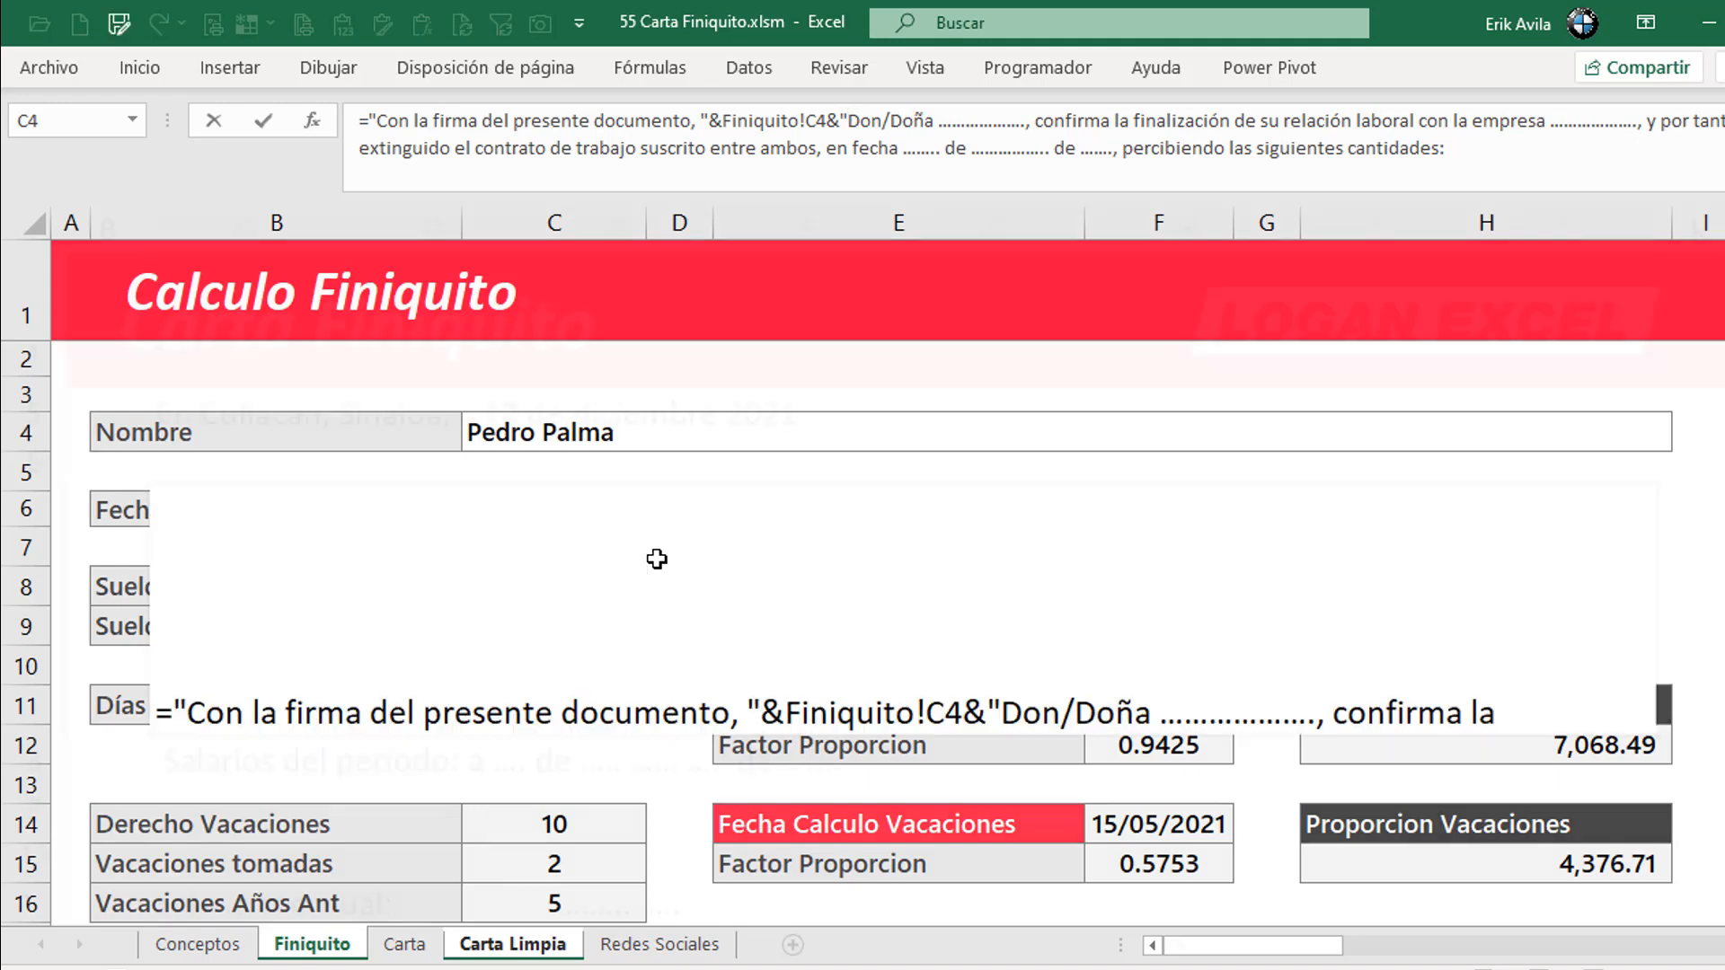
key(Return)
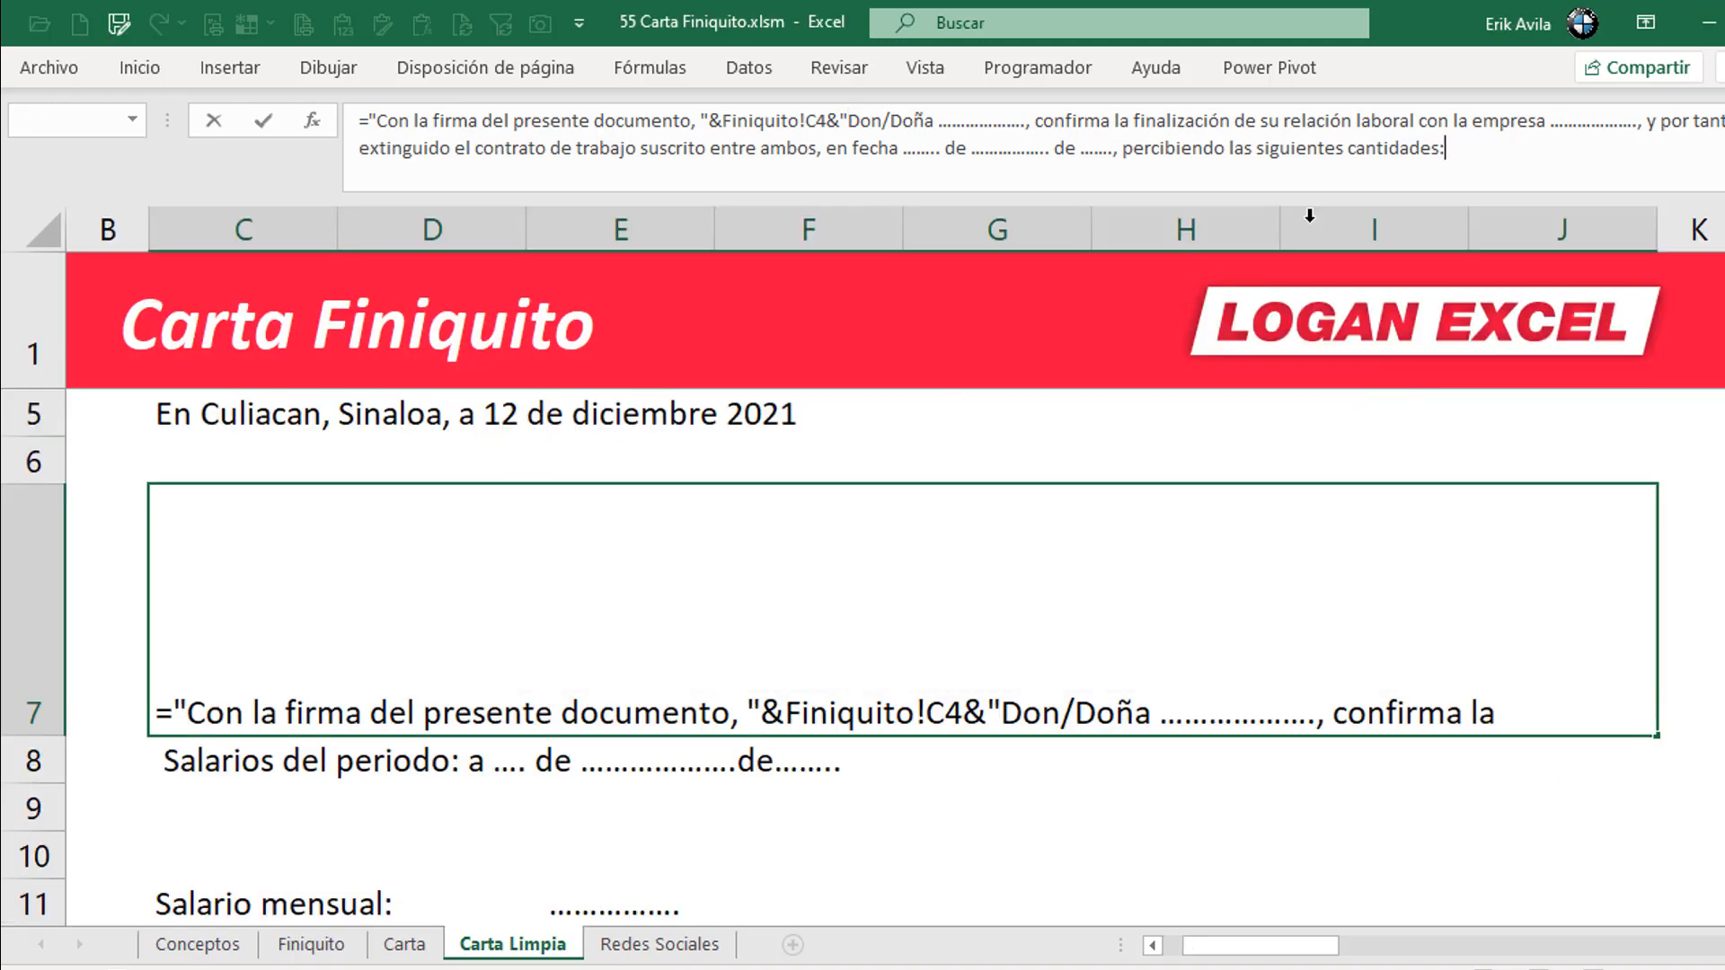
- Close the text string with a quotation mark after "cantidades:" in C7 and enter the formula
click(1479, 155)
text(")
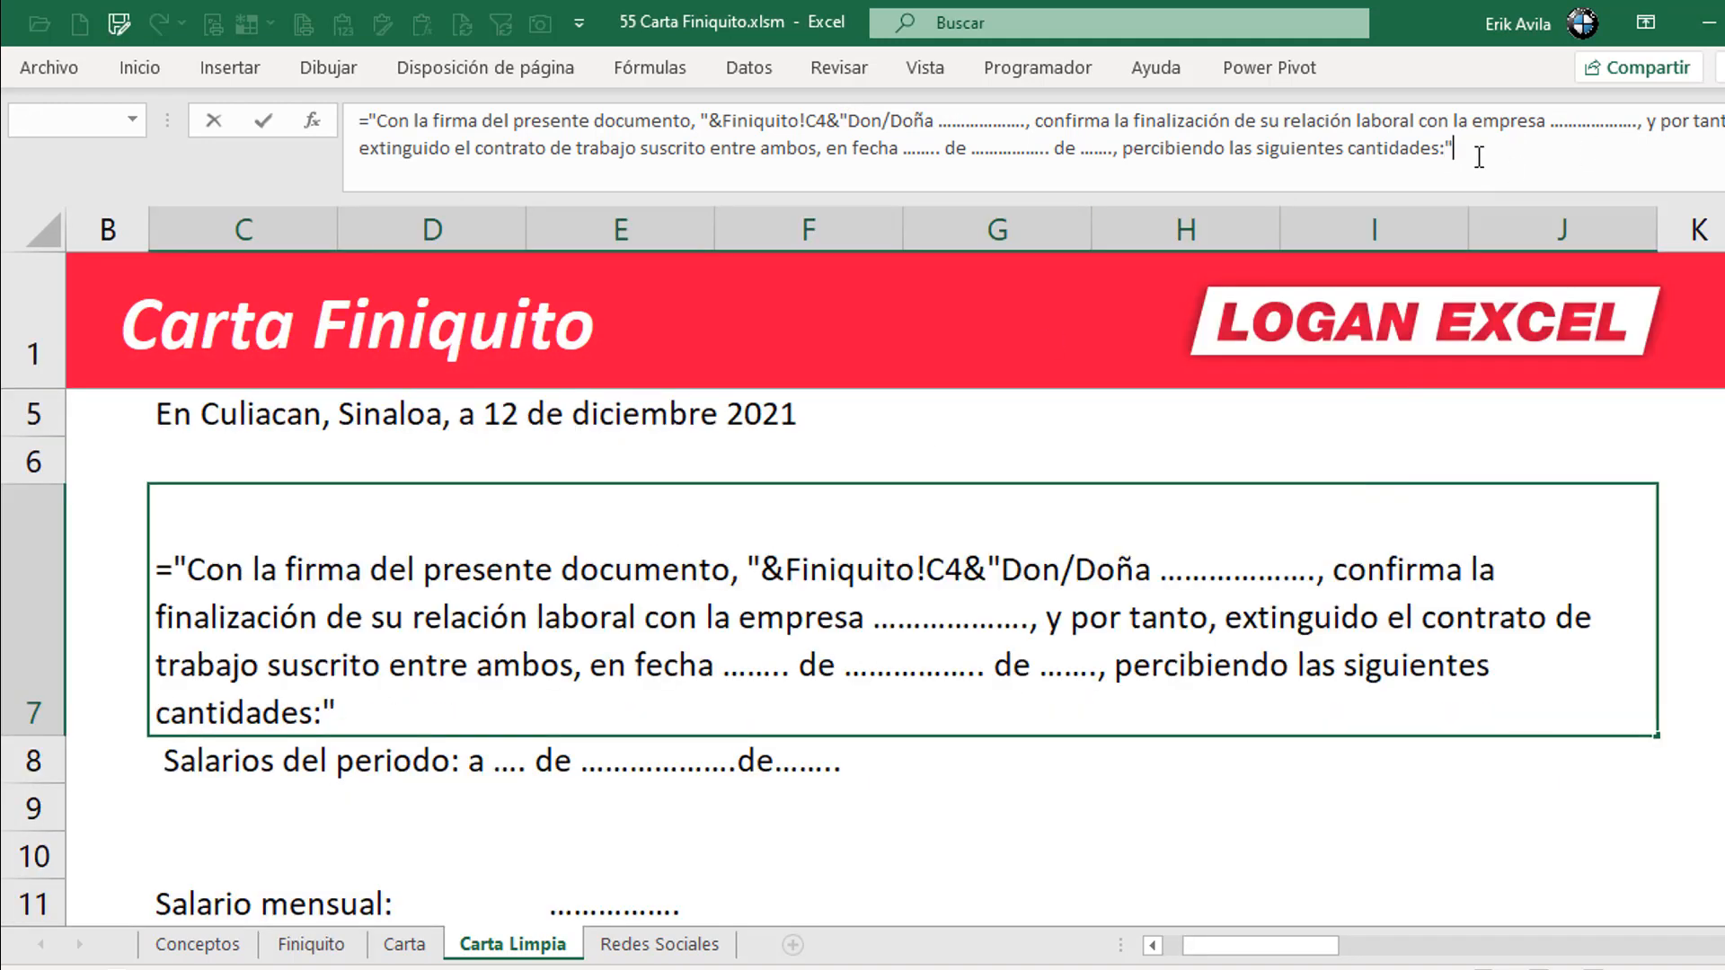
key(Return)
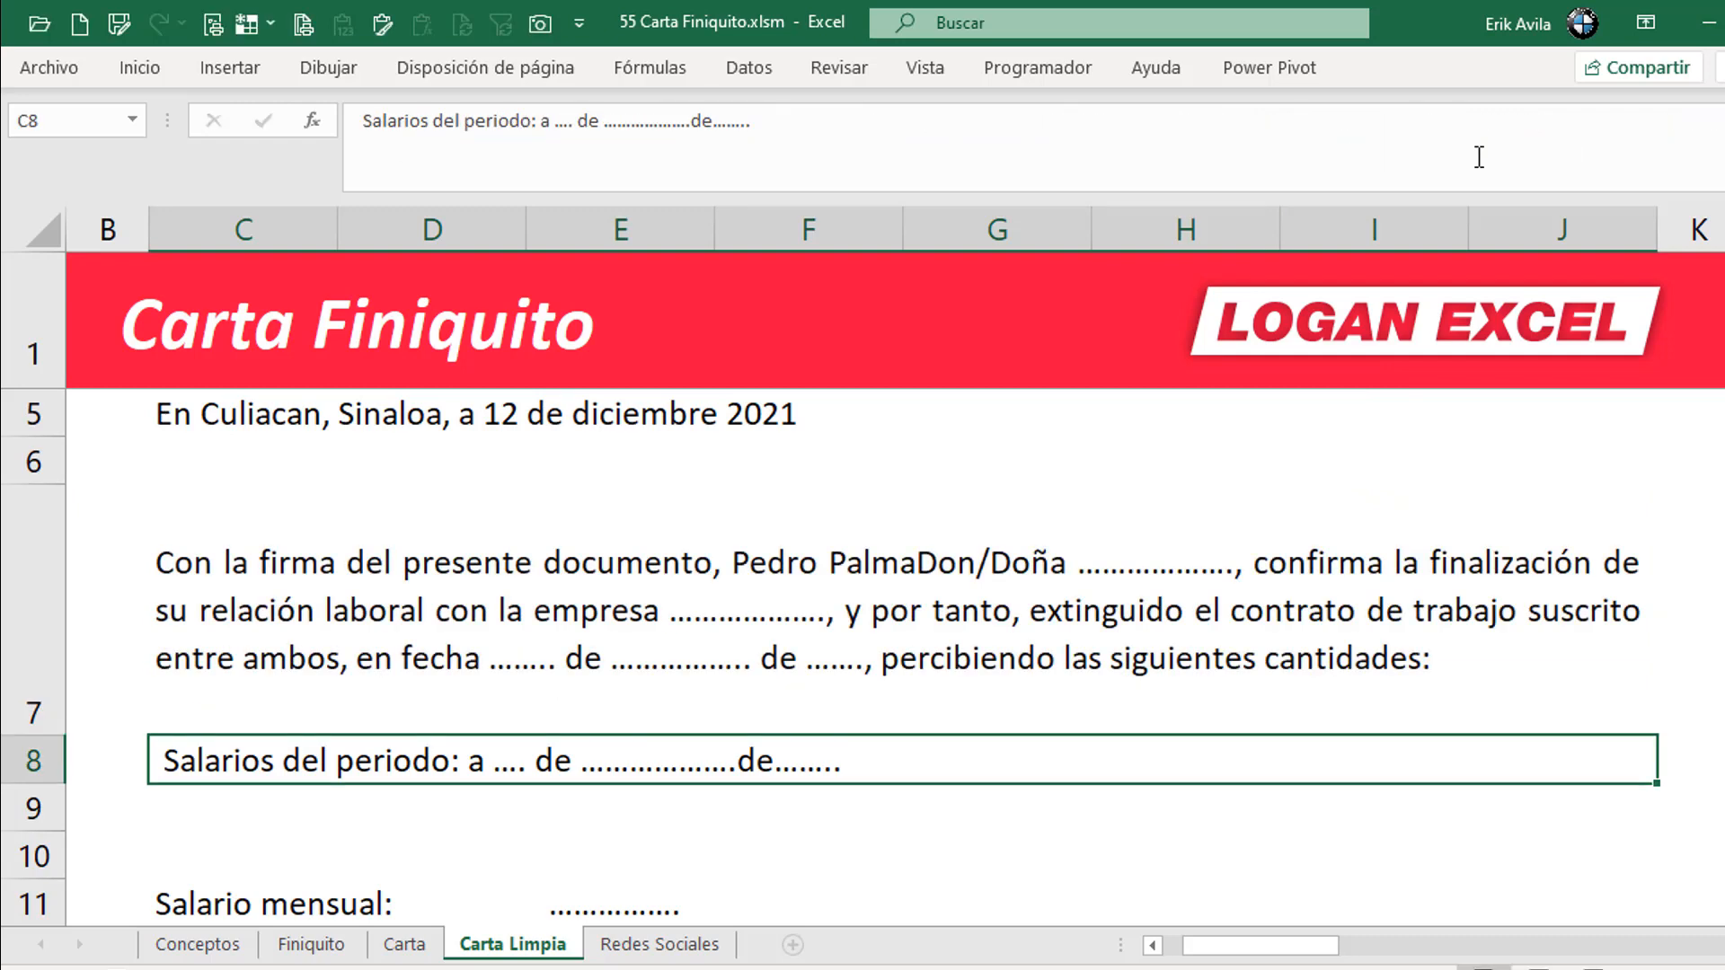
- Remove the "Don/Doña" wording and its dotted placeholder from C7's formula, keeping the comma before "confirma"
click(1140, 545)
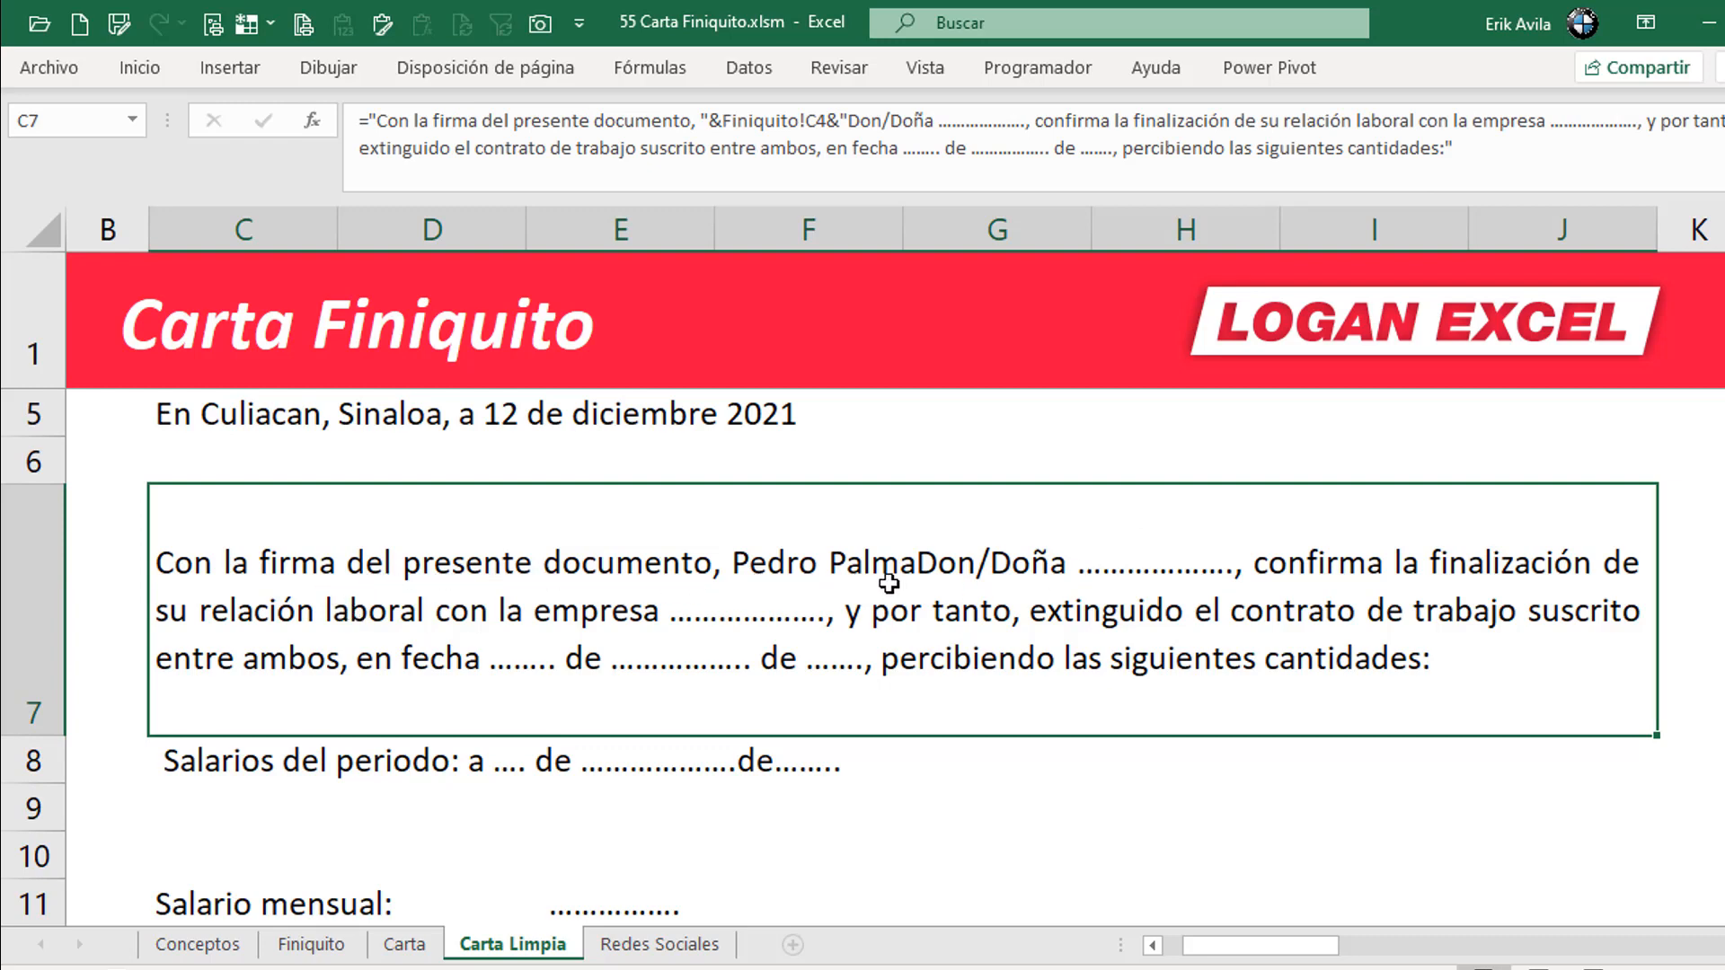
drag(854, 114, 1027, 120)
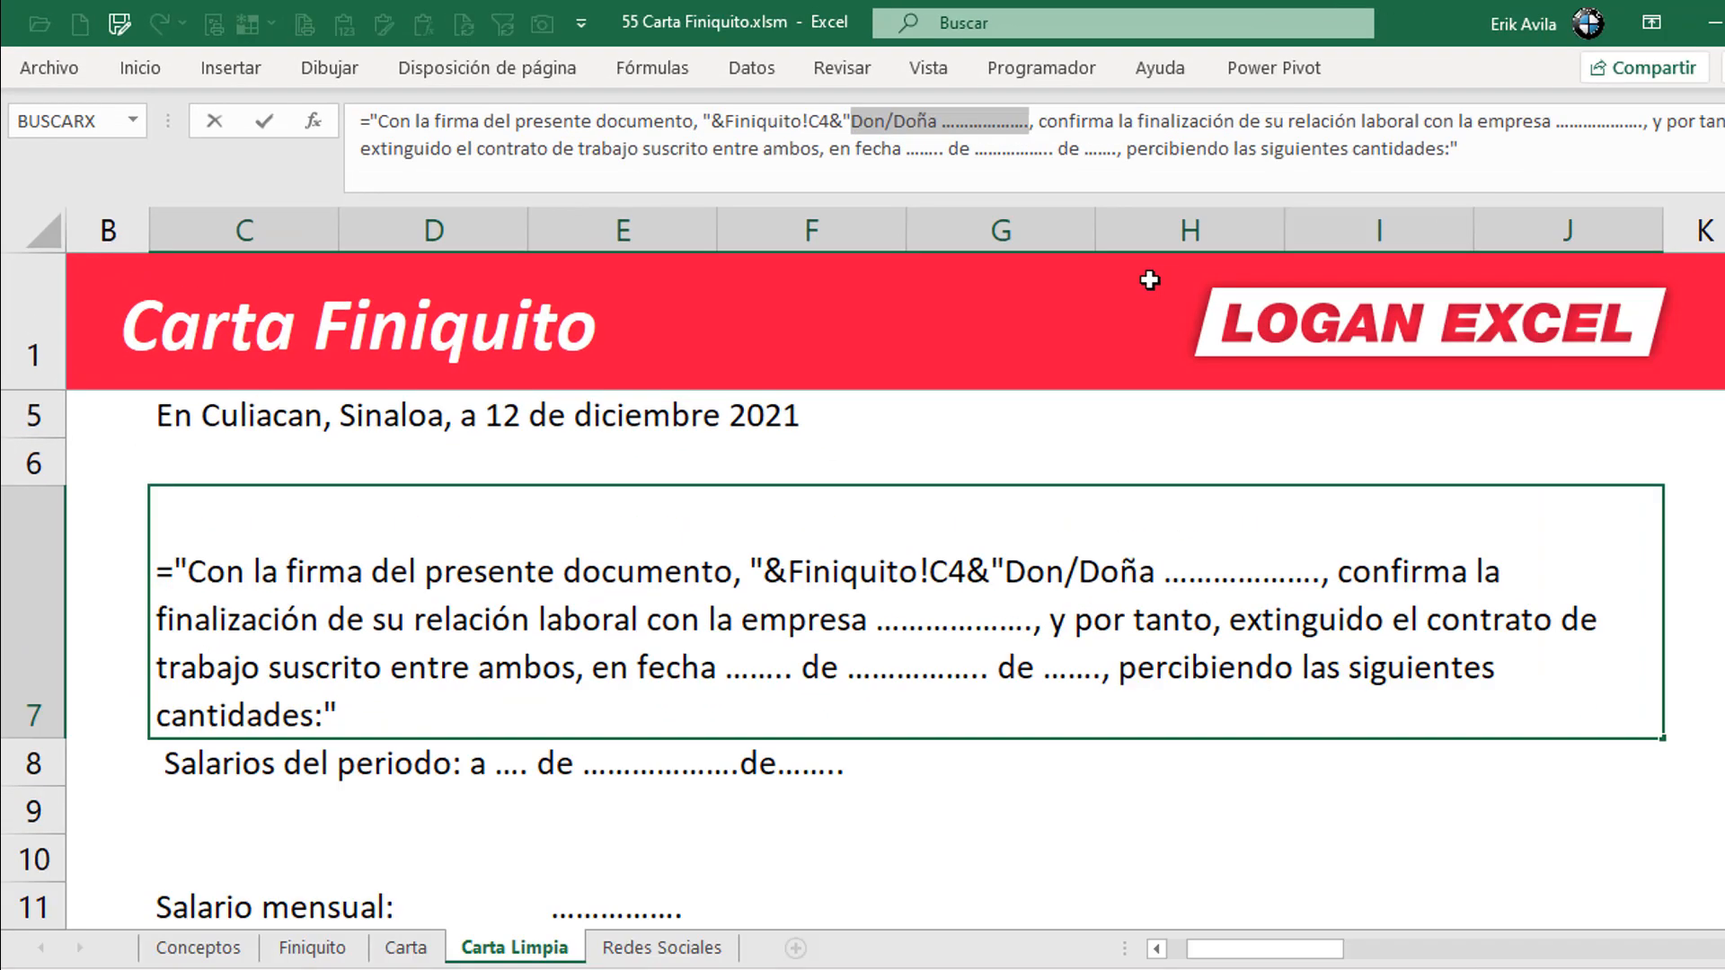
key(BackSpace)
key(Return)
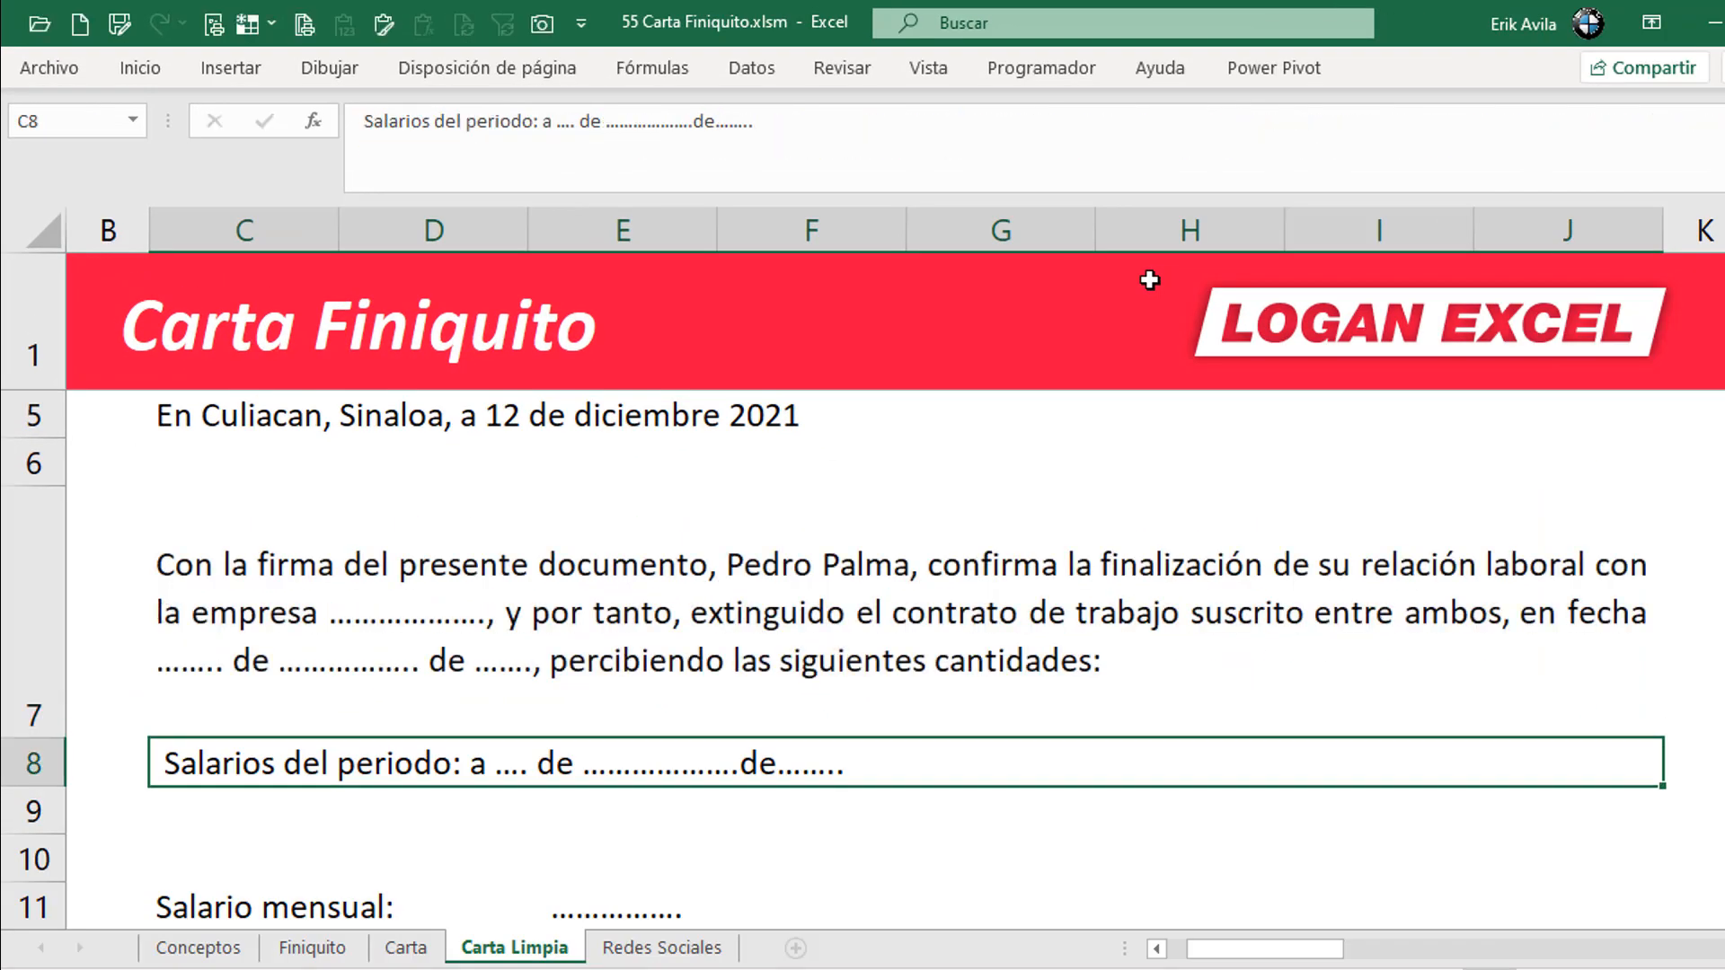
key(Up)
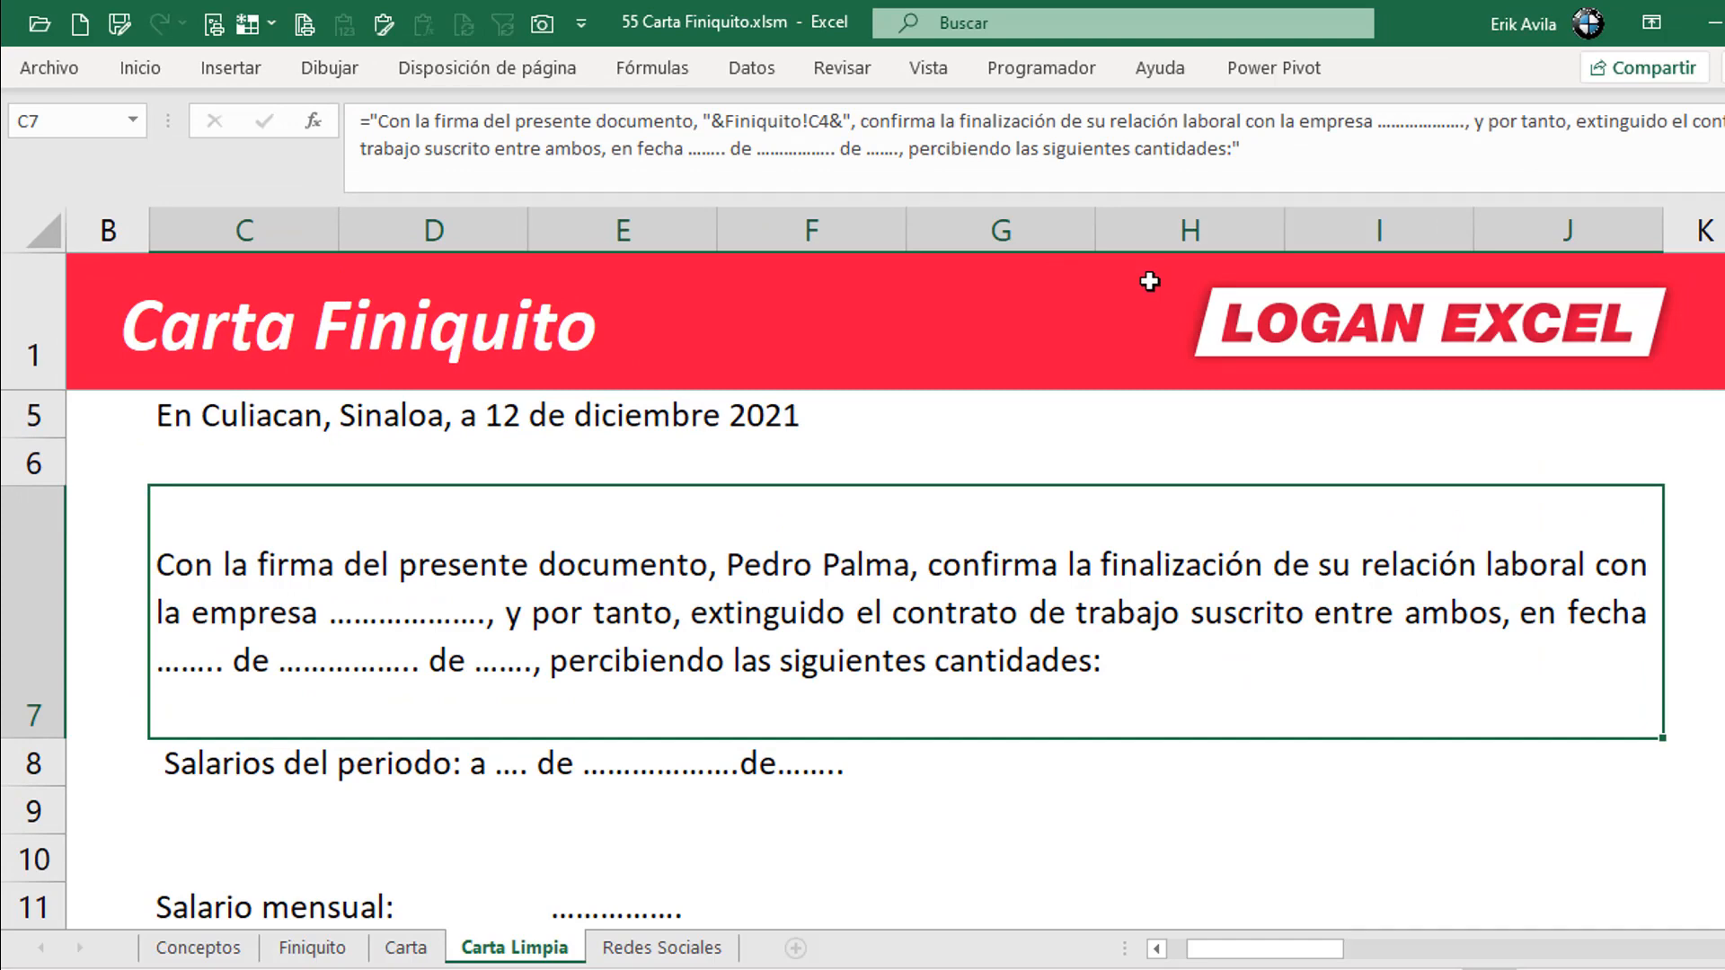
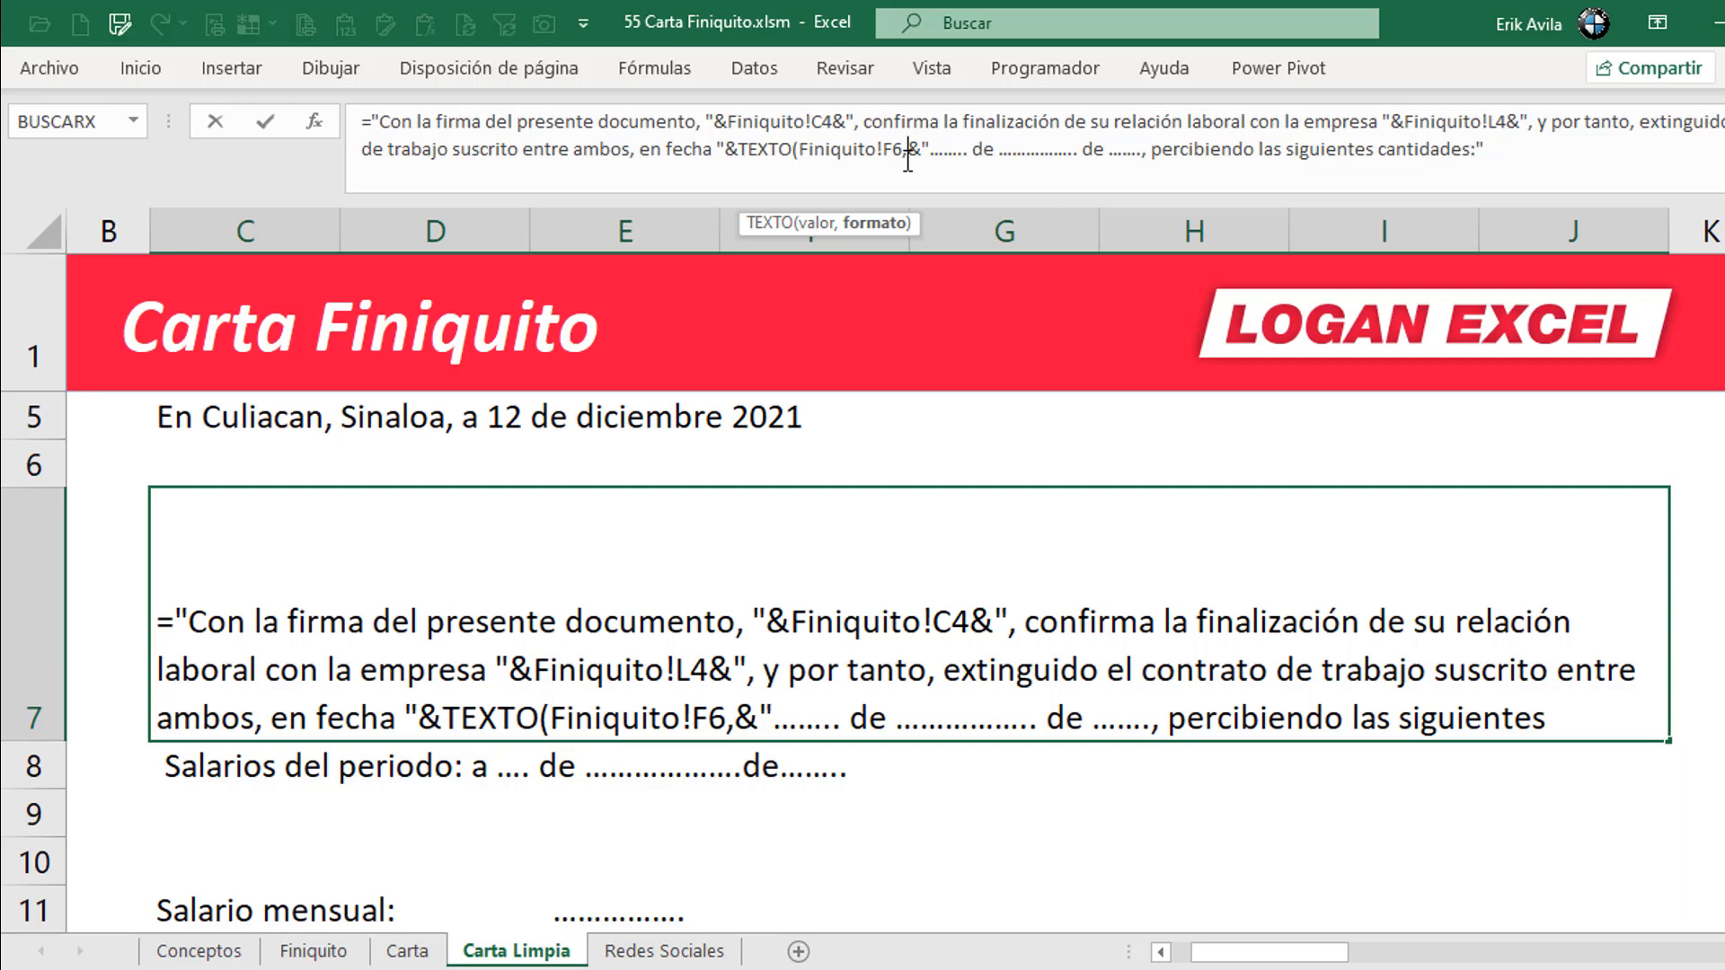
- Complete the TEXTO function for Finiquito!F6 in C7 with the format "DD" and enter the formula
text(")
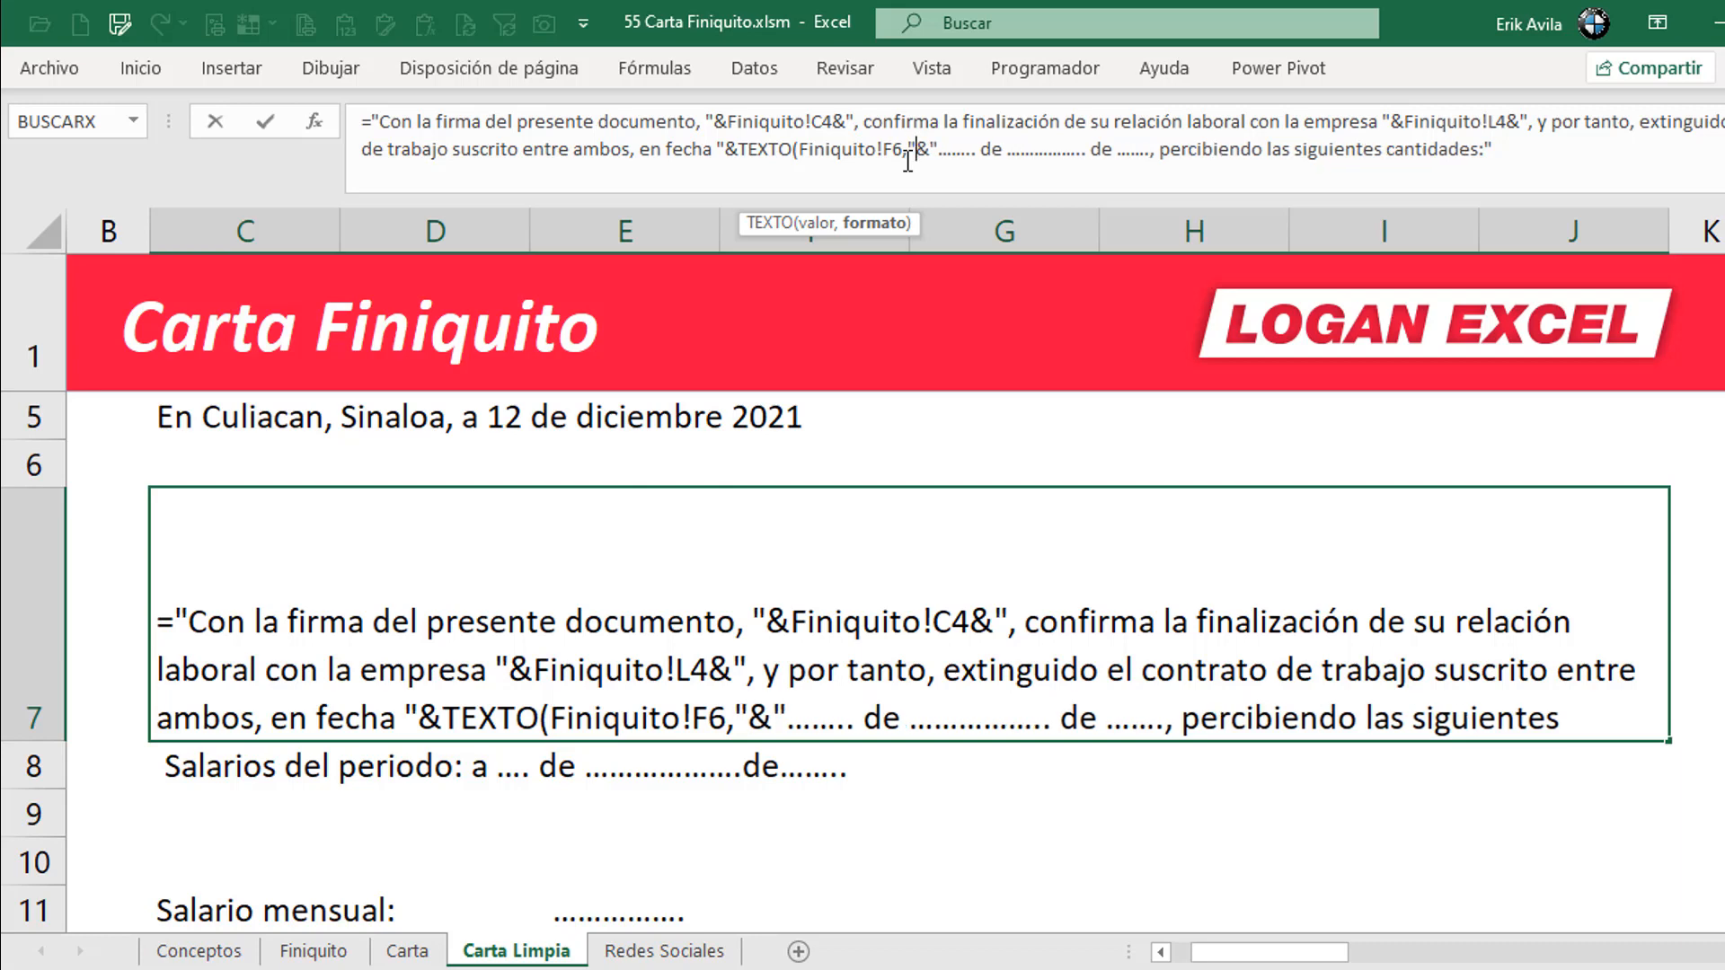
text(DD)
text("))
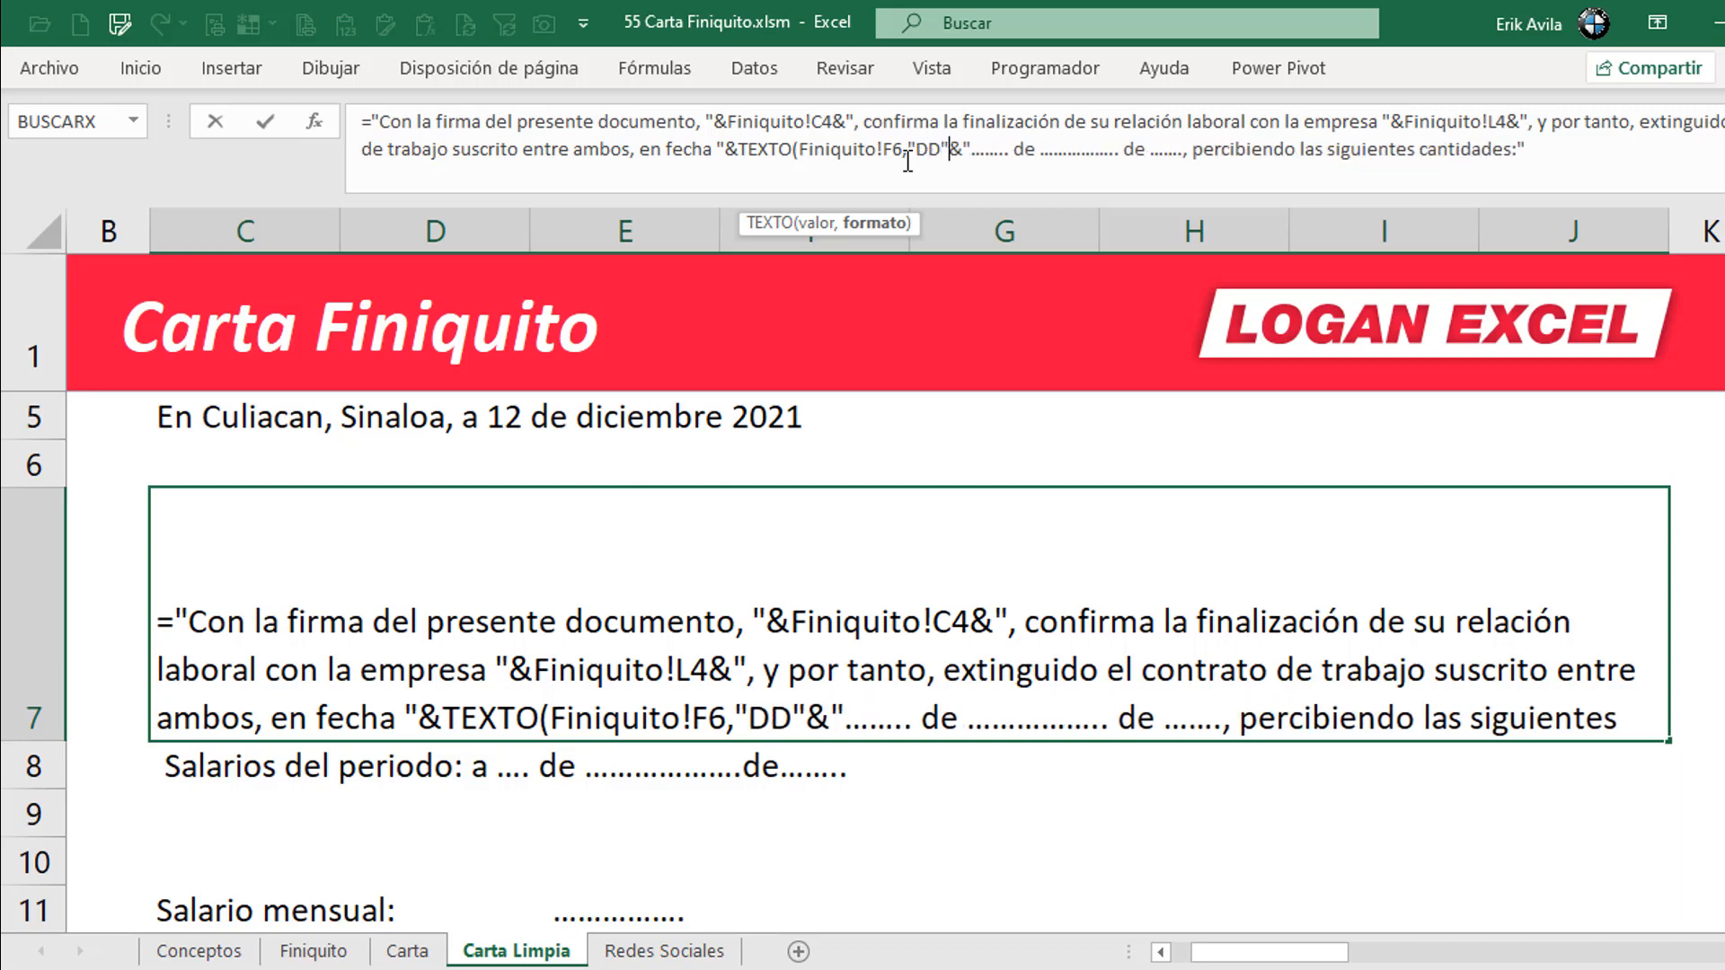
key(ctrl+Return)
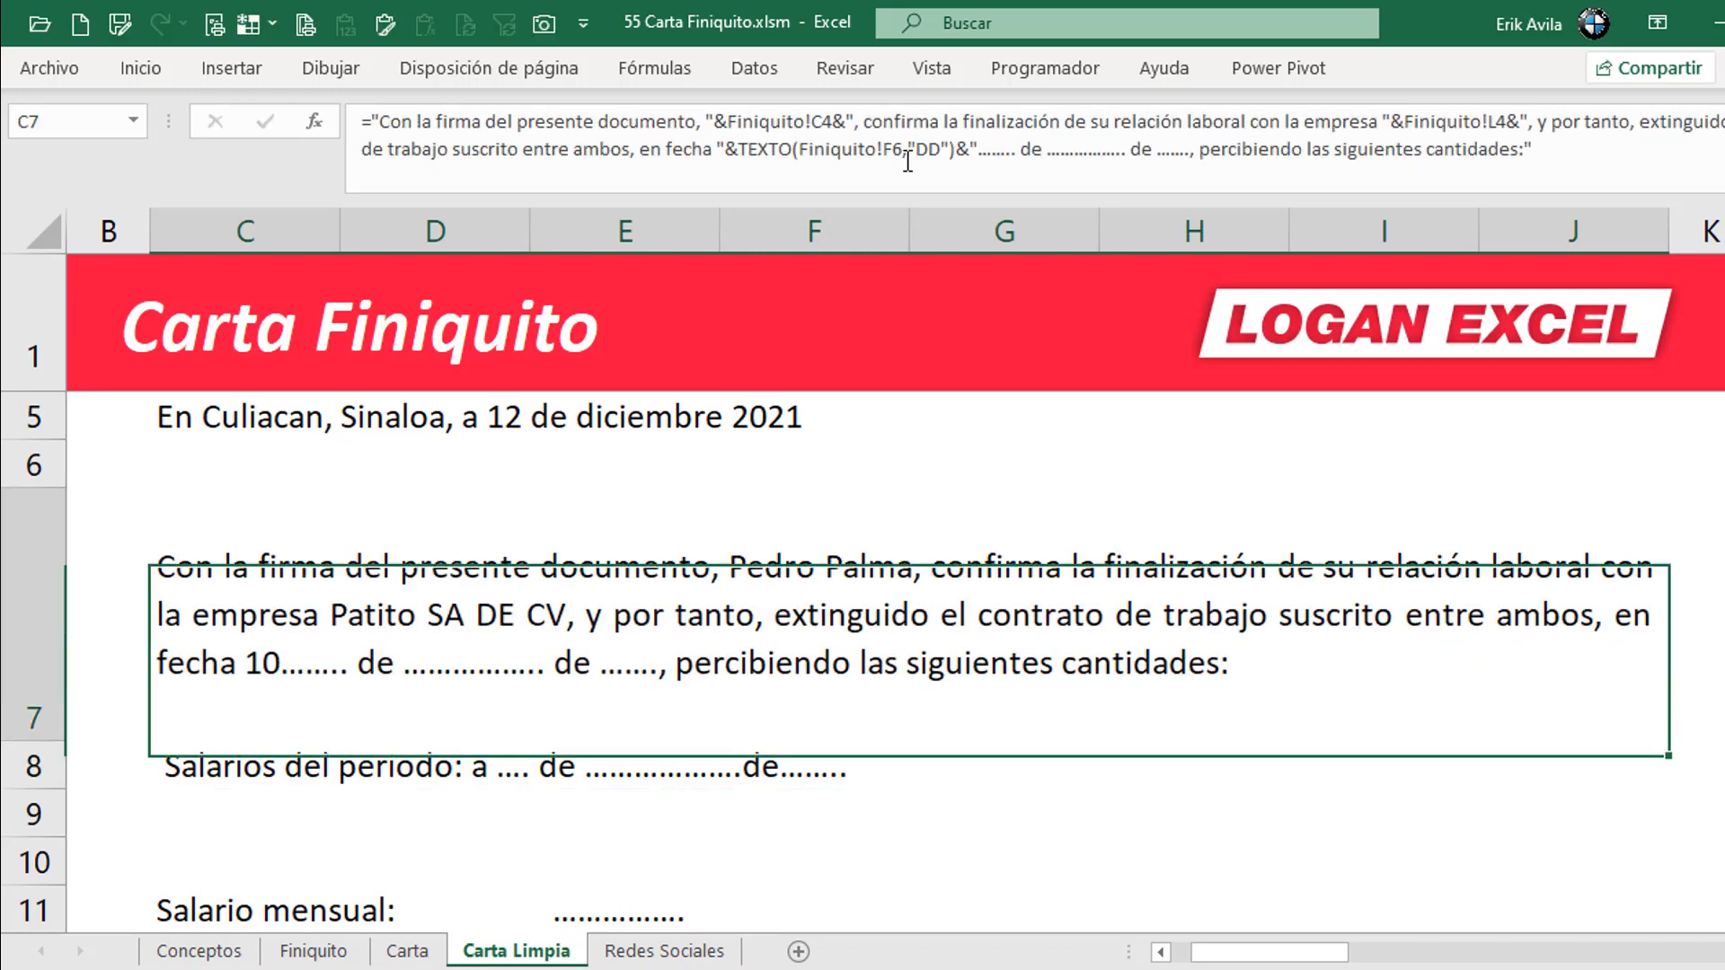
- Delete the dotted day placeholder before the first " de " following the TEXTO function in C7's formula
click(992, 146)
key(Delete)
key(Delete)
key(Delete)
key(Delete)
key(Delete)
key(Delete)
key(Delete)
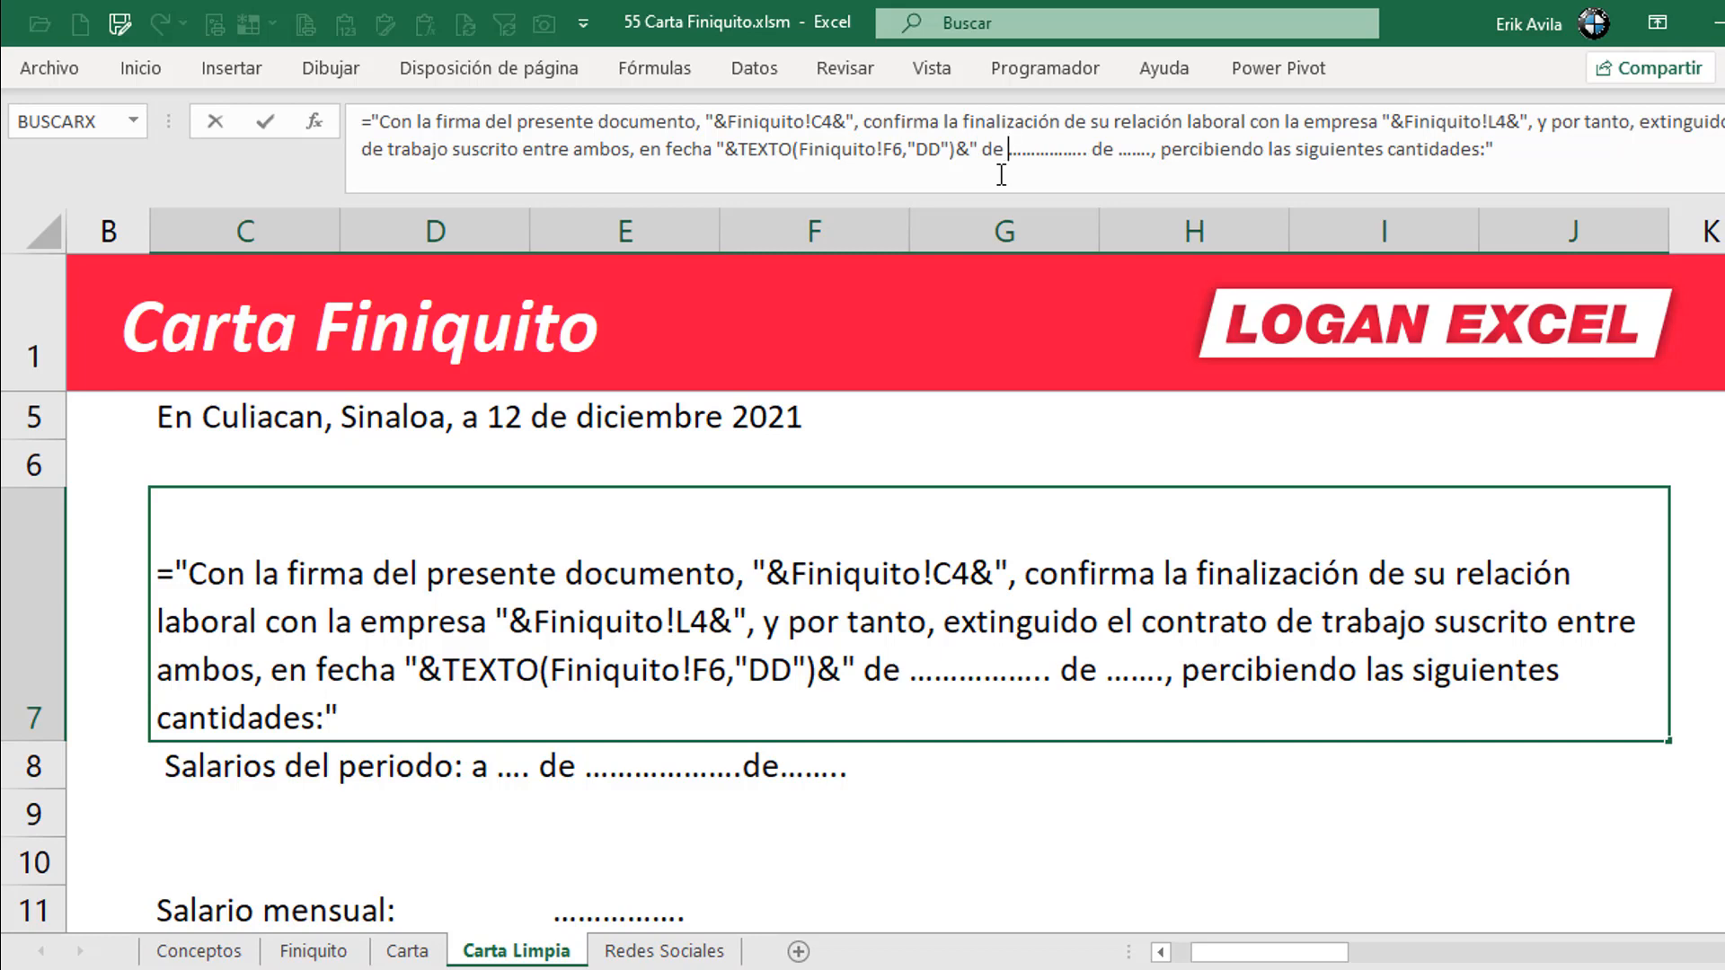
- Insert "&TEXTO(Finiquito!F6,"MMMM") before the dotted month placeholder in C7, reusing a copy of the day function
text("&)
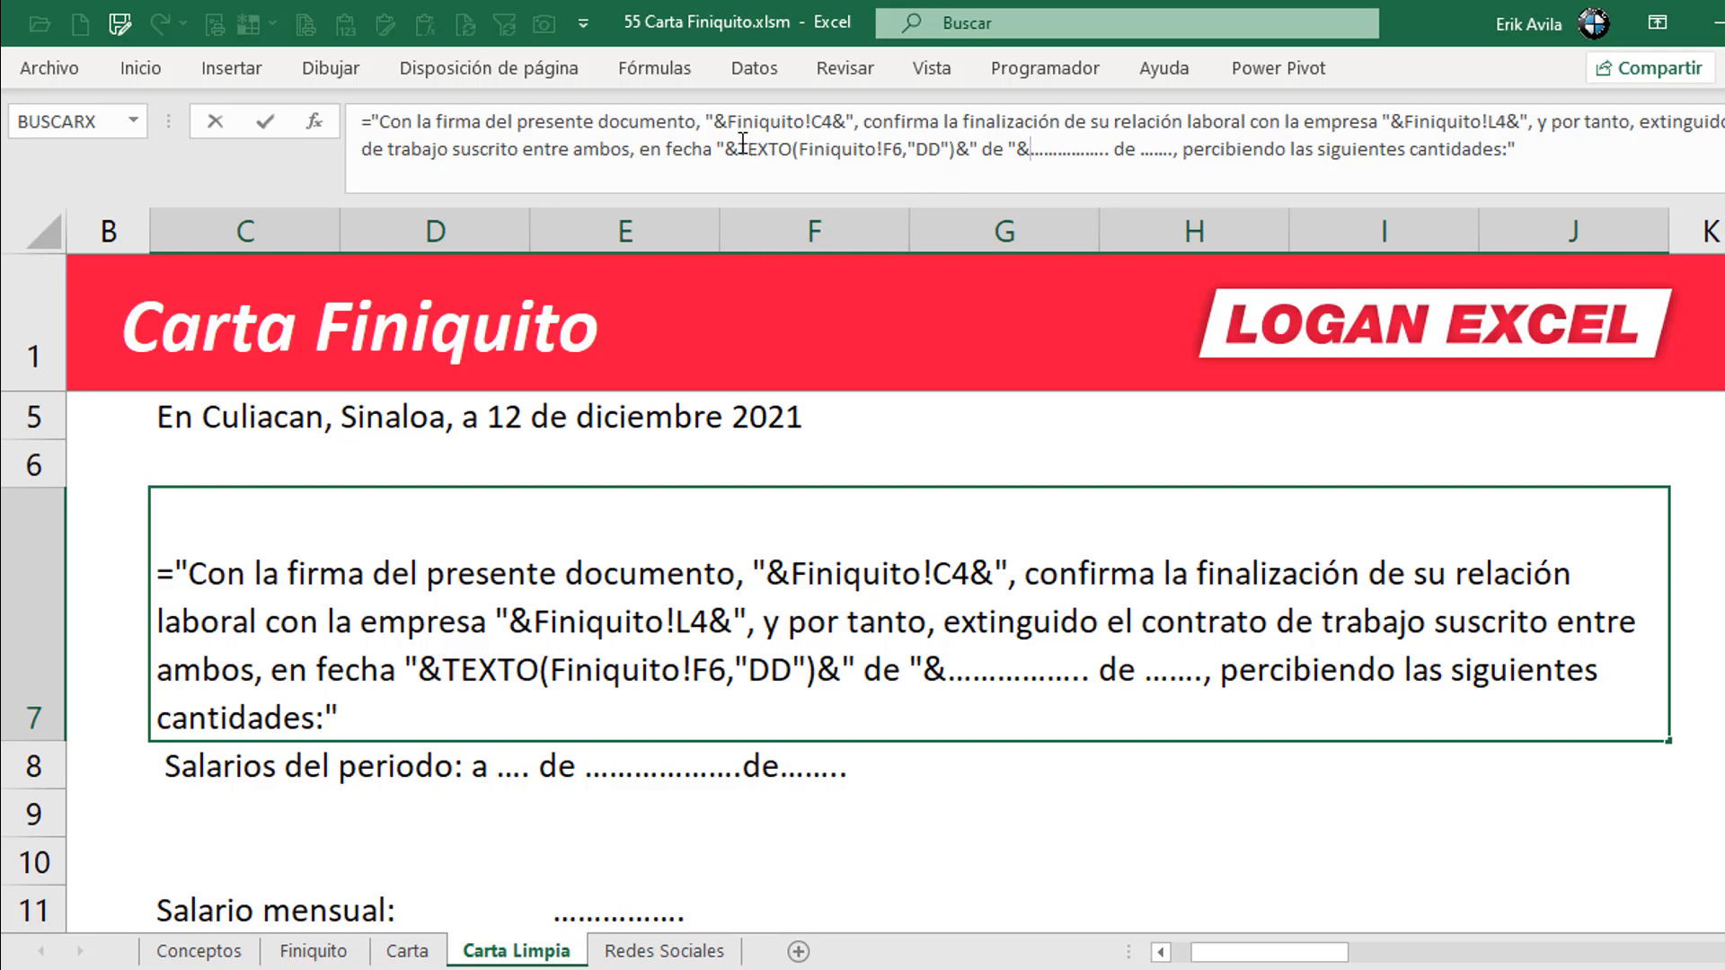
drag(739, 148, 958, 153)
key(ctrl+c)
click(1031, 153)
key(ctrl+v)
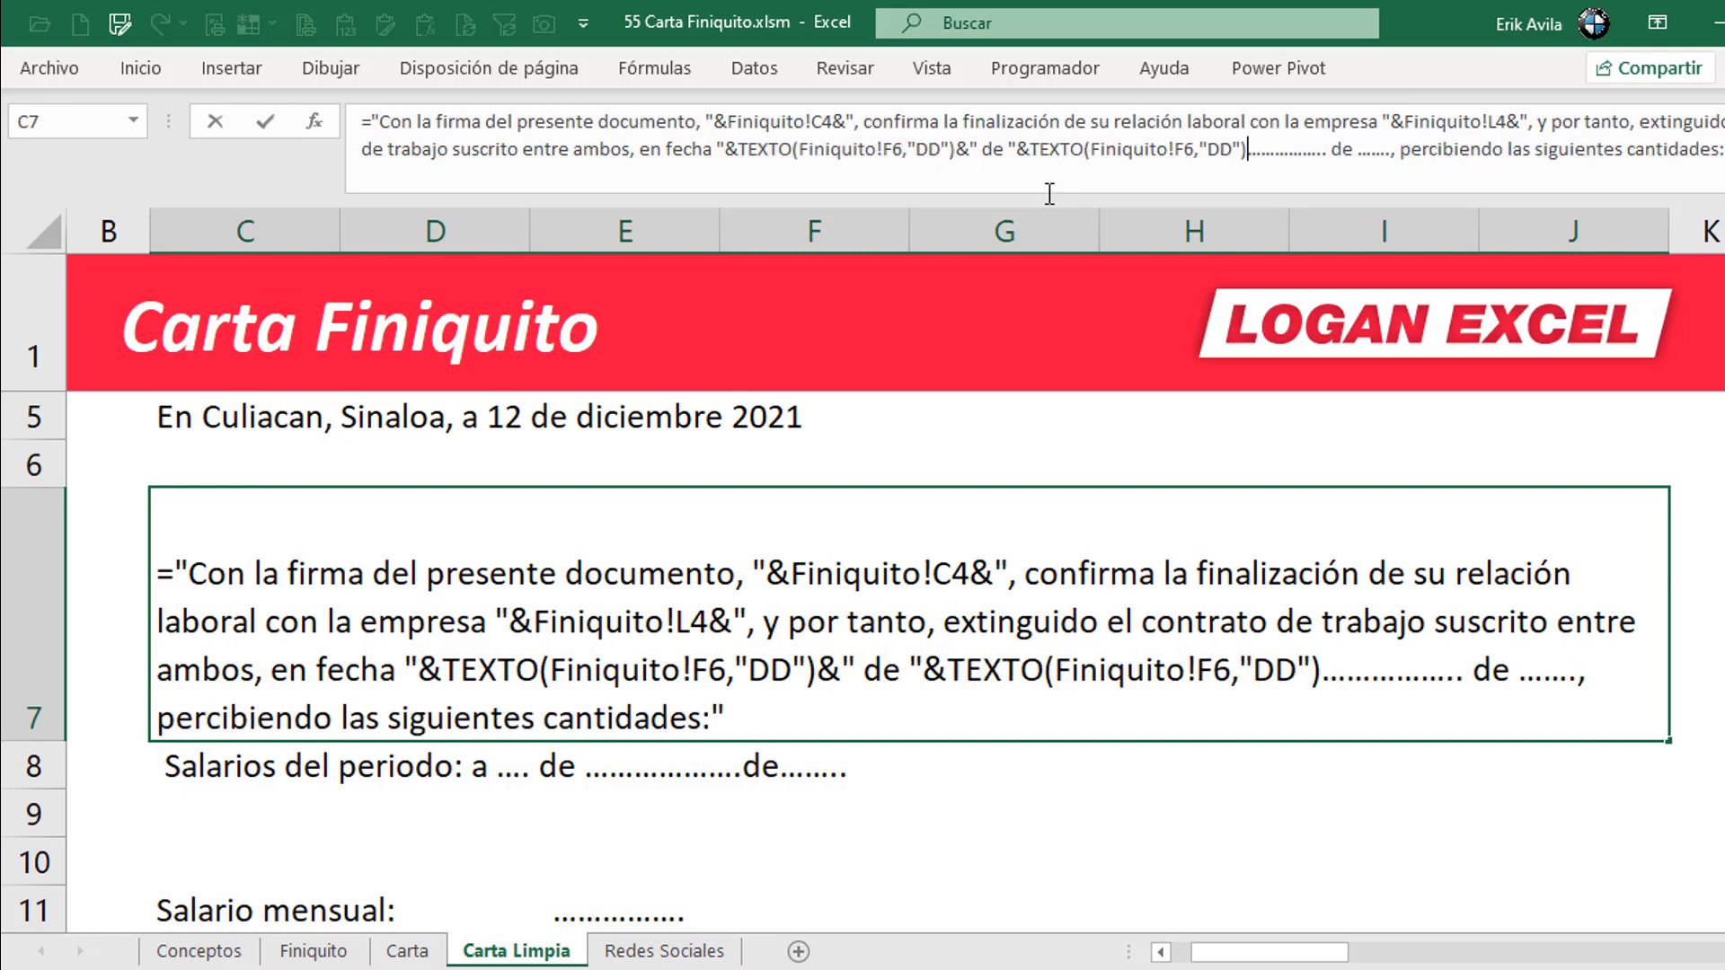
click(1225, 152)
key(BackSpace)
key(BackSpace)
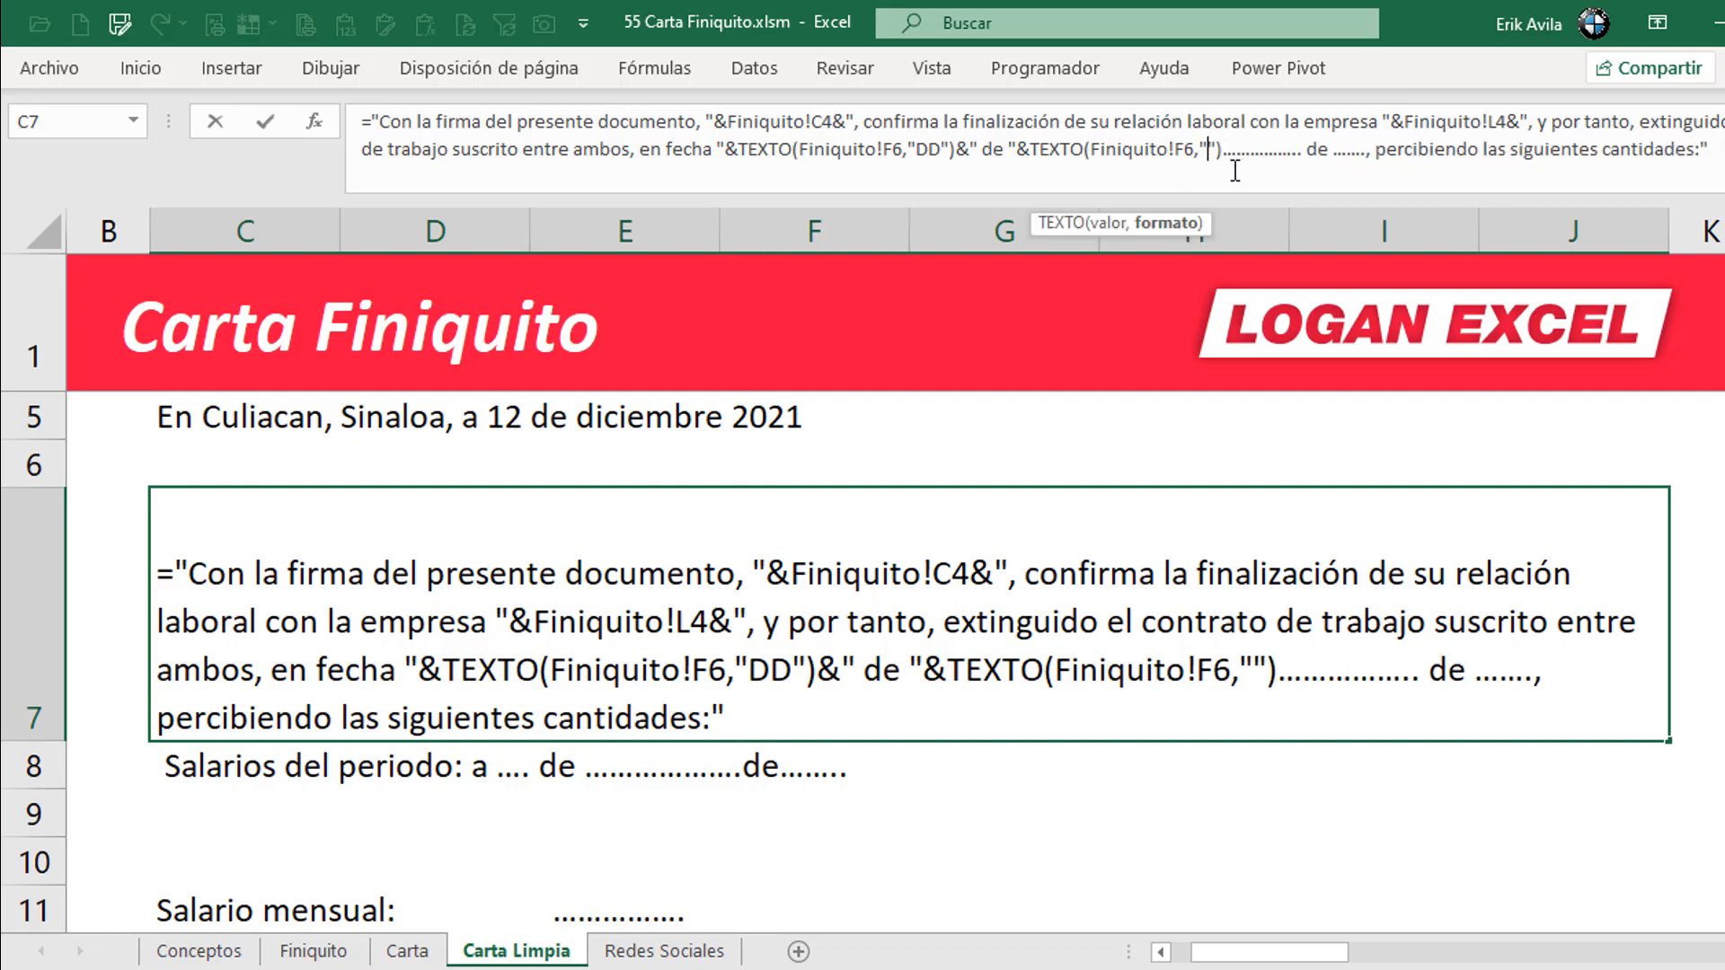
text(MMMM)
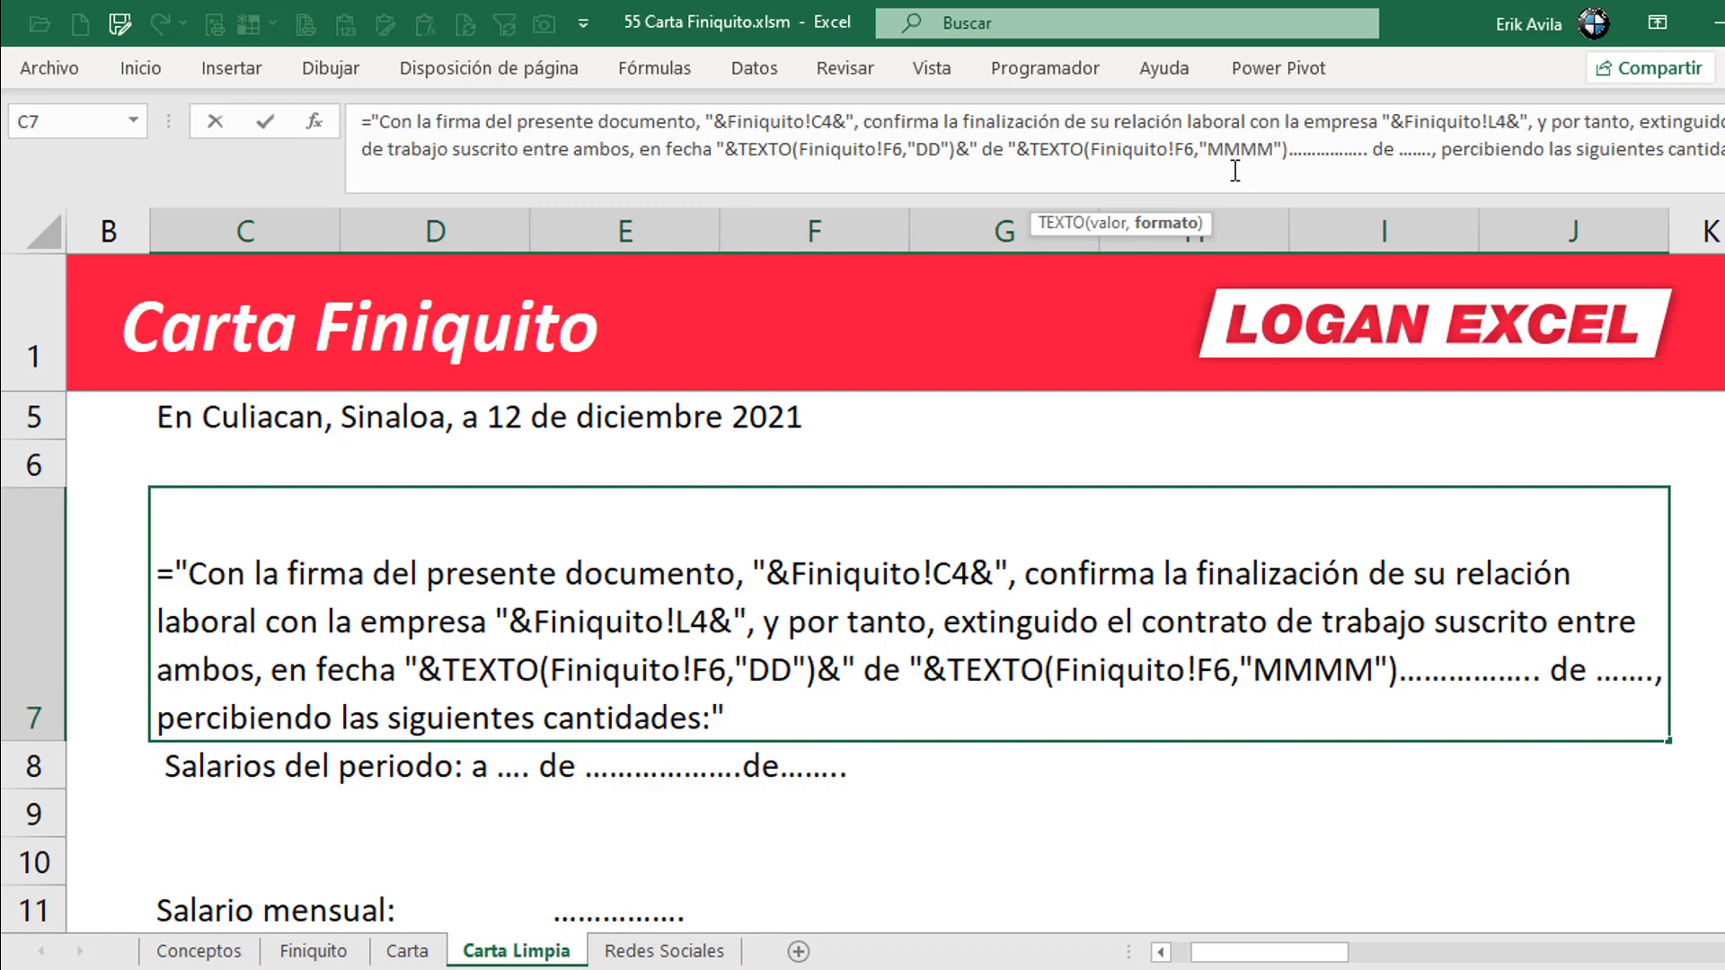
- Join the month function to the remaining text in C7 with &" and enter the formula
key(Right)
key(Right)
text(&)
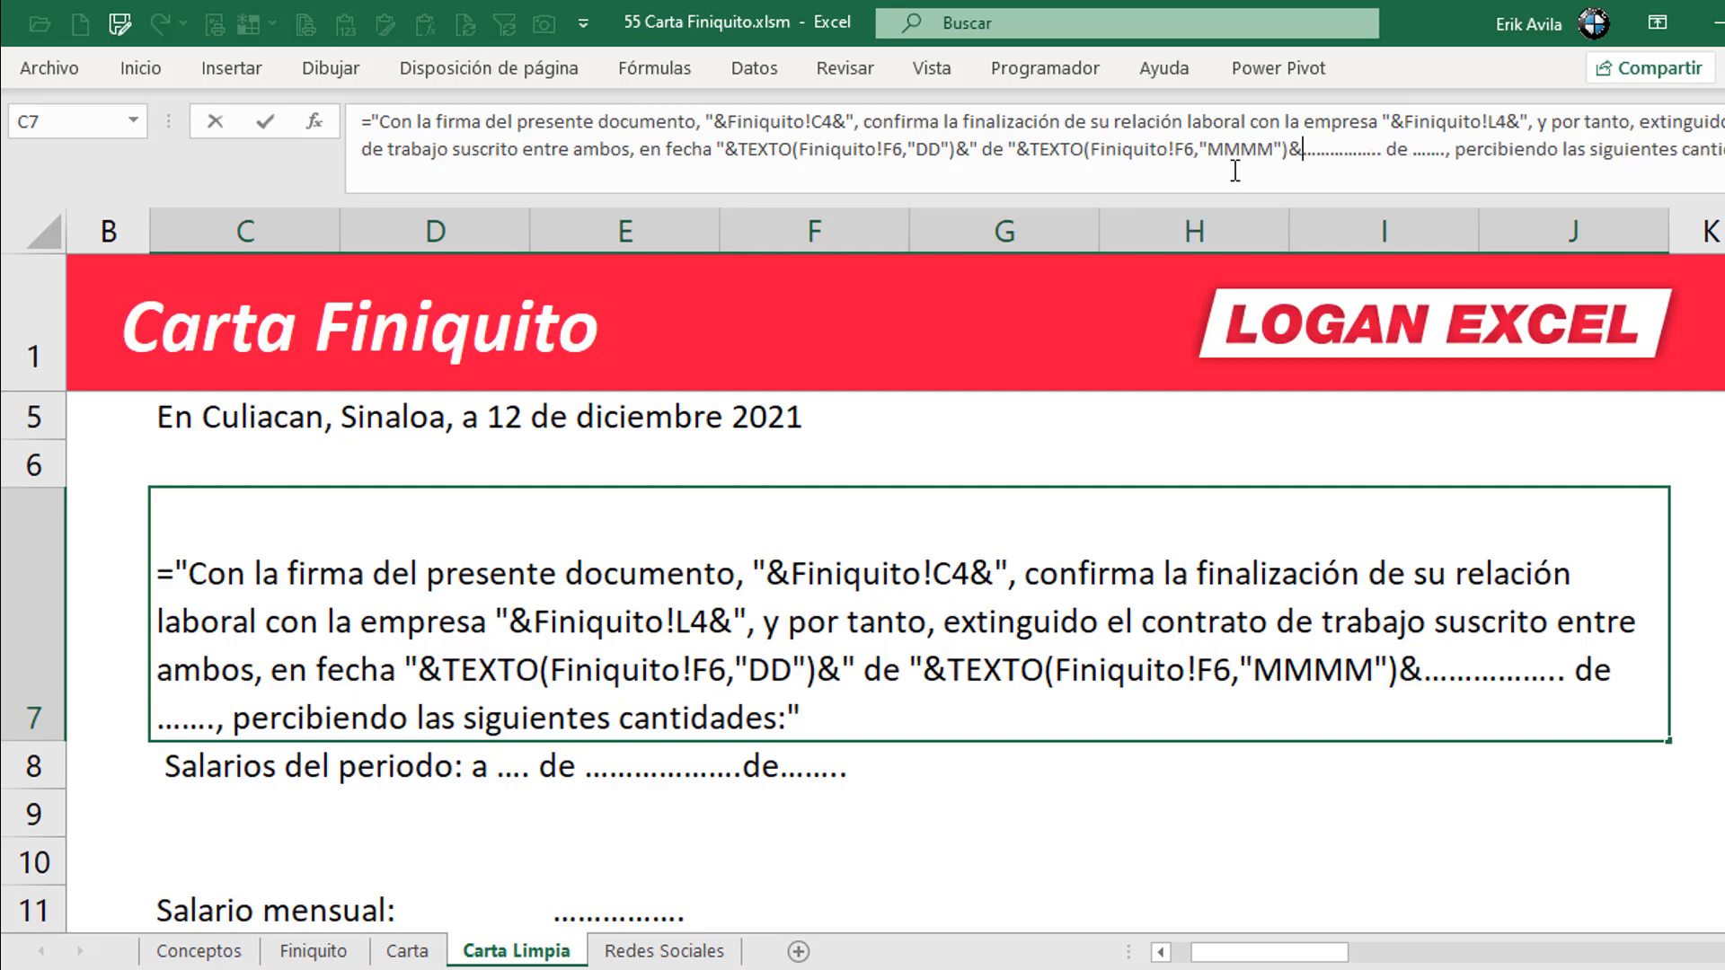
text(")
key(Return)
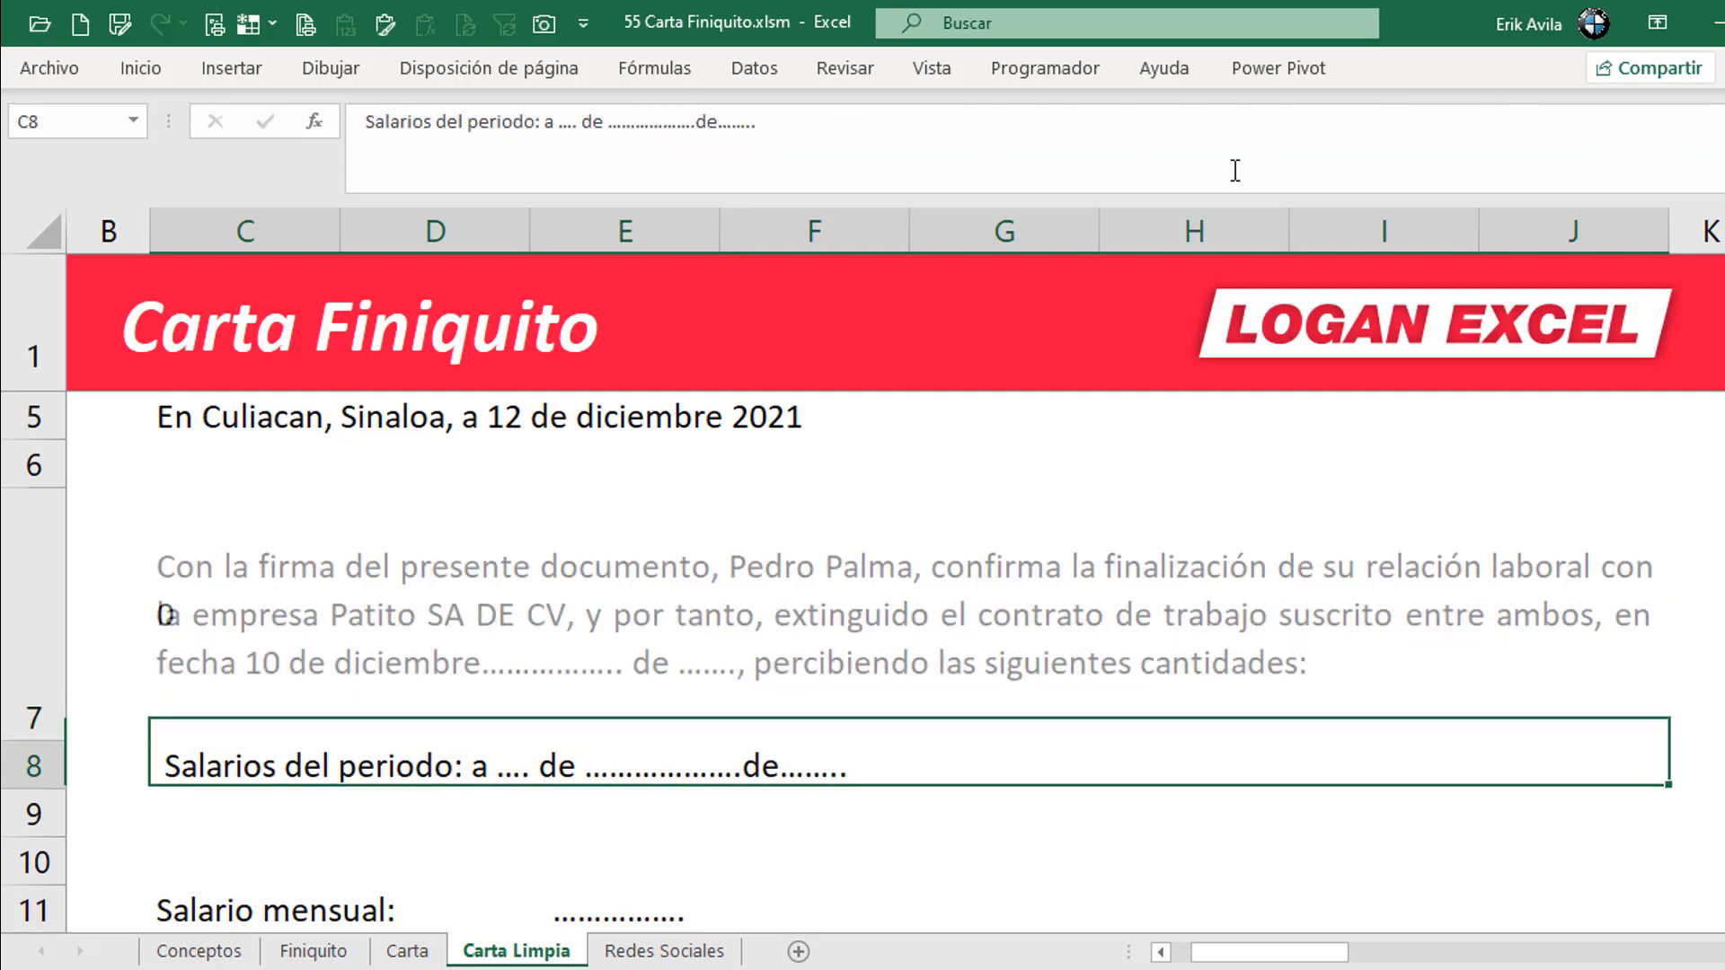
key(Up)
key(Down)
key(Up)
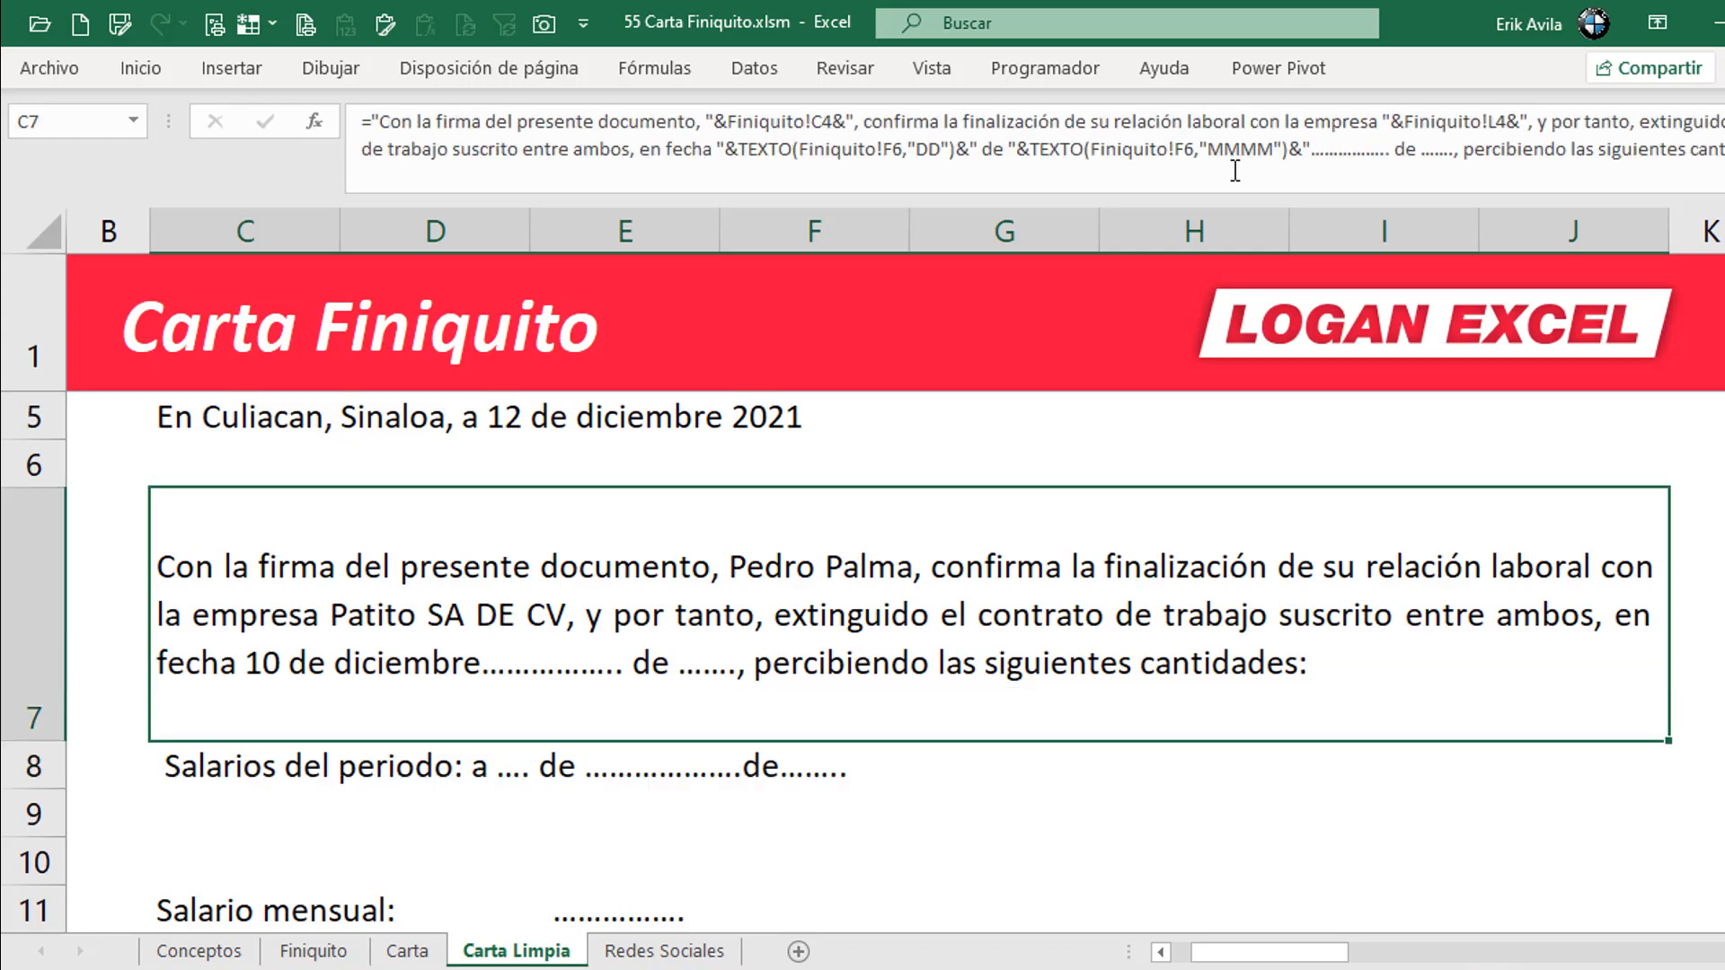
- Delete the dotted month placeholder after the "MMMM" function in C7's formula, leaving the space before "de"
click(1326, 159)
key(Left)
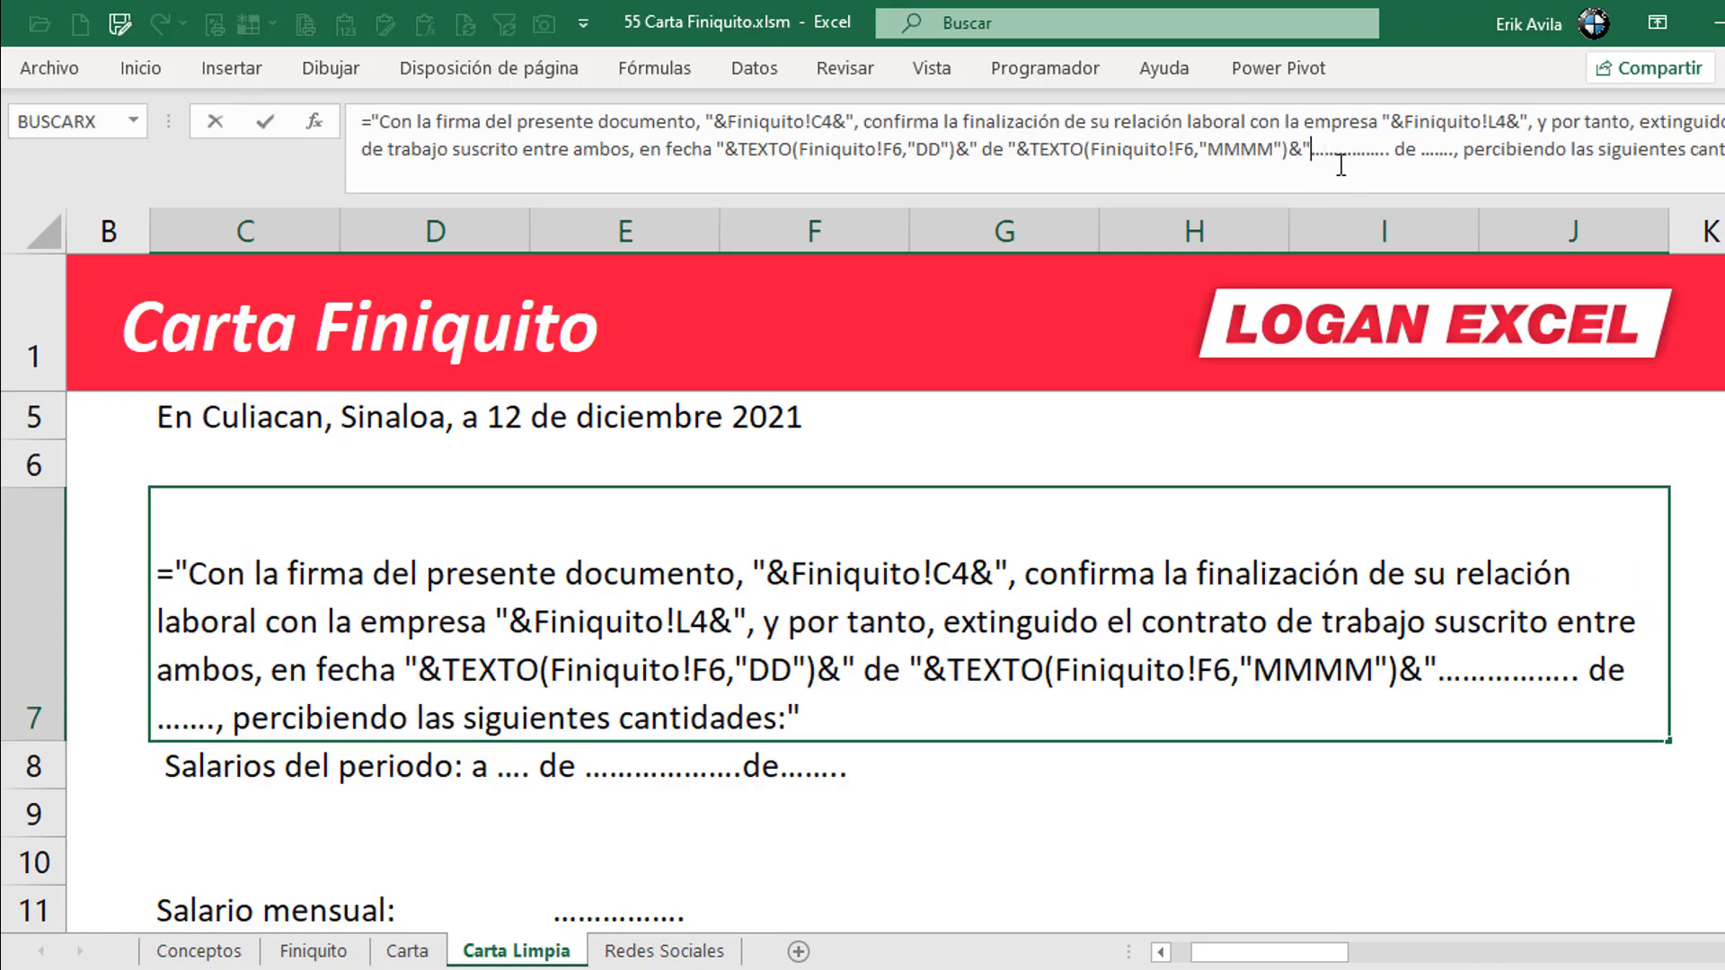
key(Delete)
key(Delete)
key(Delete)
key(Delete)
key(Delete)
key(Delete)
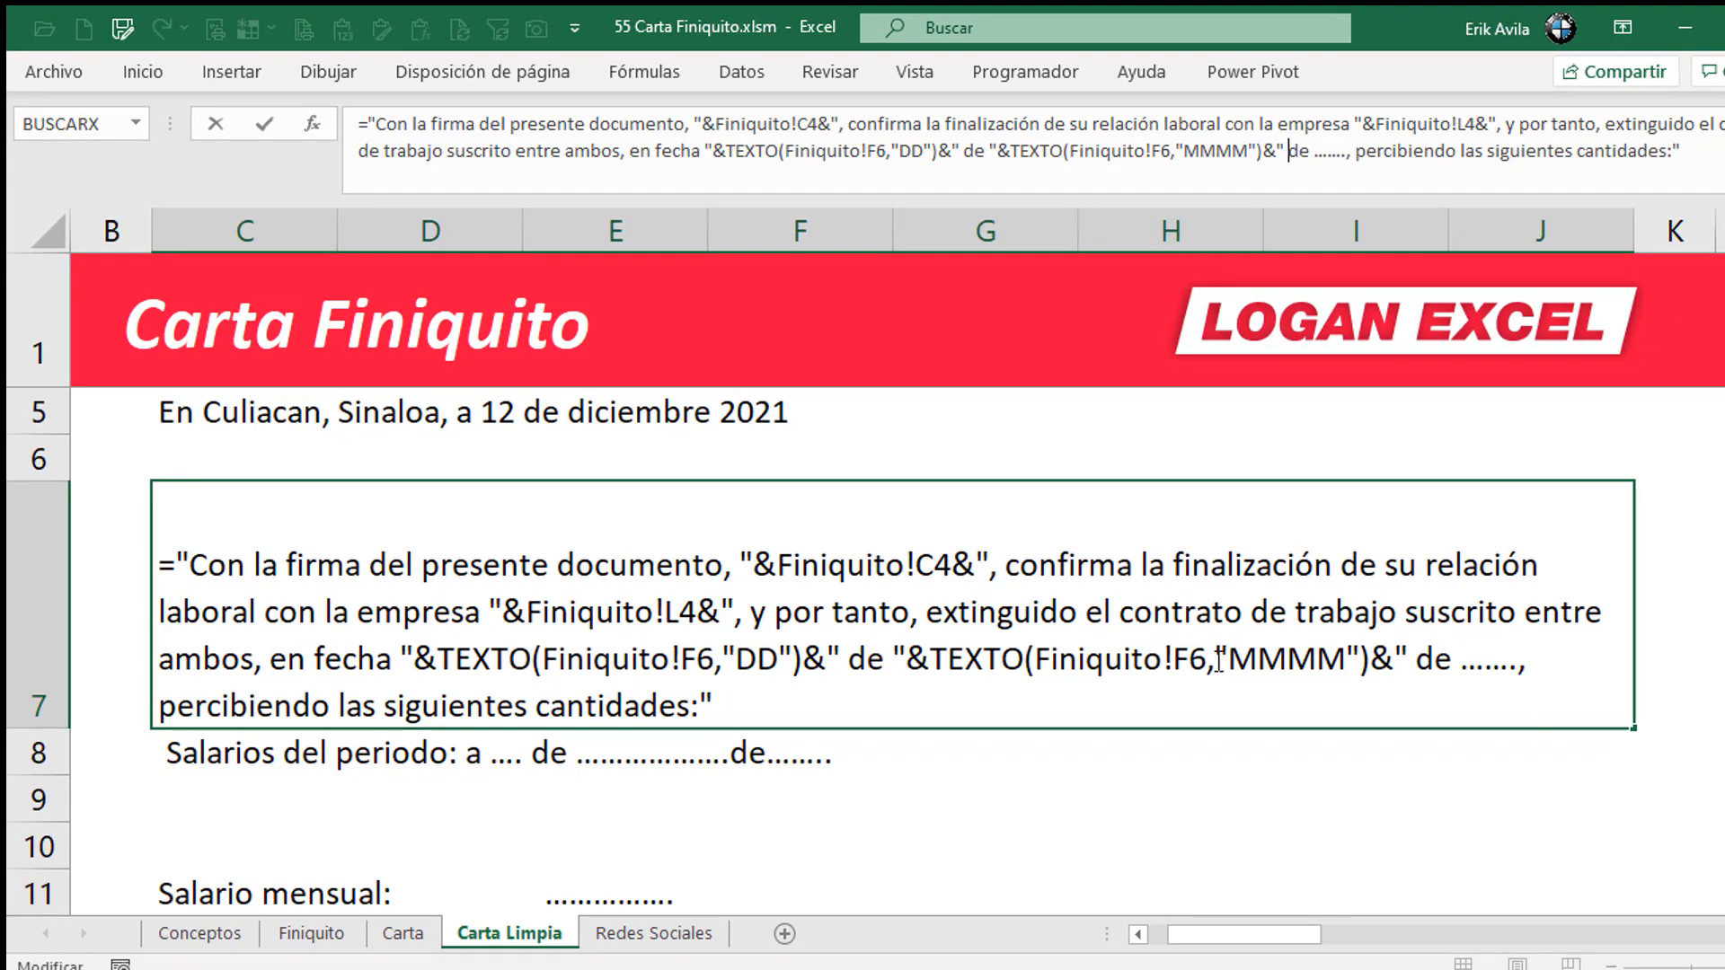
- Insert "&TEXTO(Finiquito!F6,"AAAA") before the dotted year placeholder in C7, pasting the copied function and changing its format
text(")
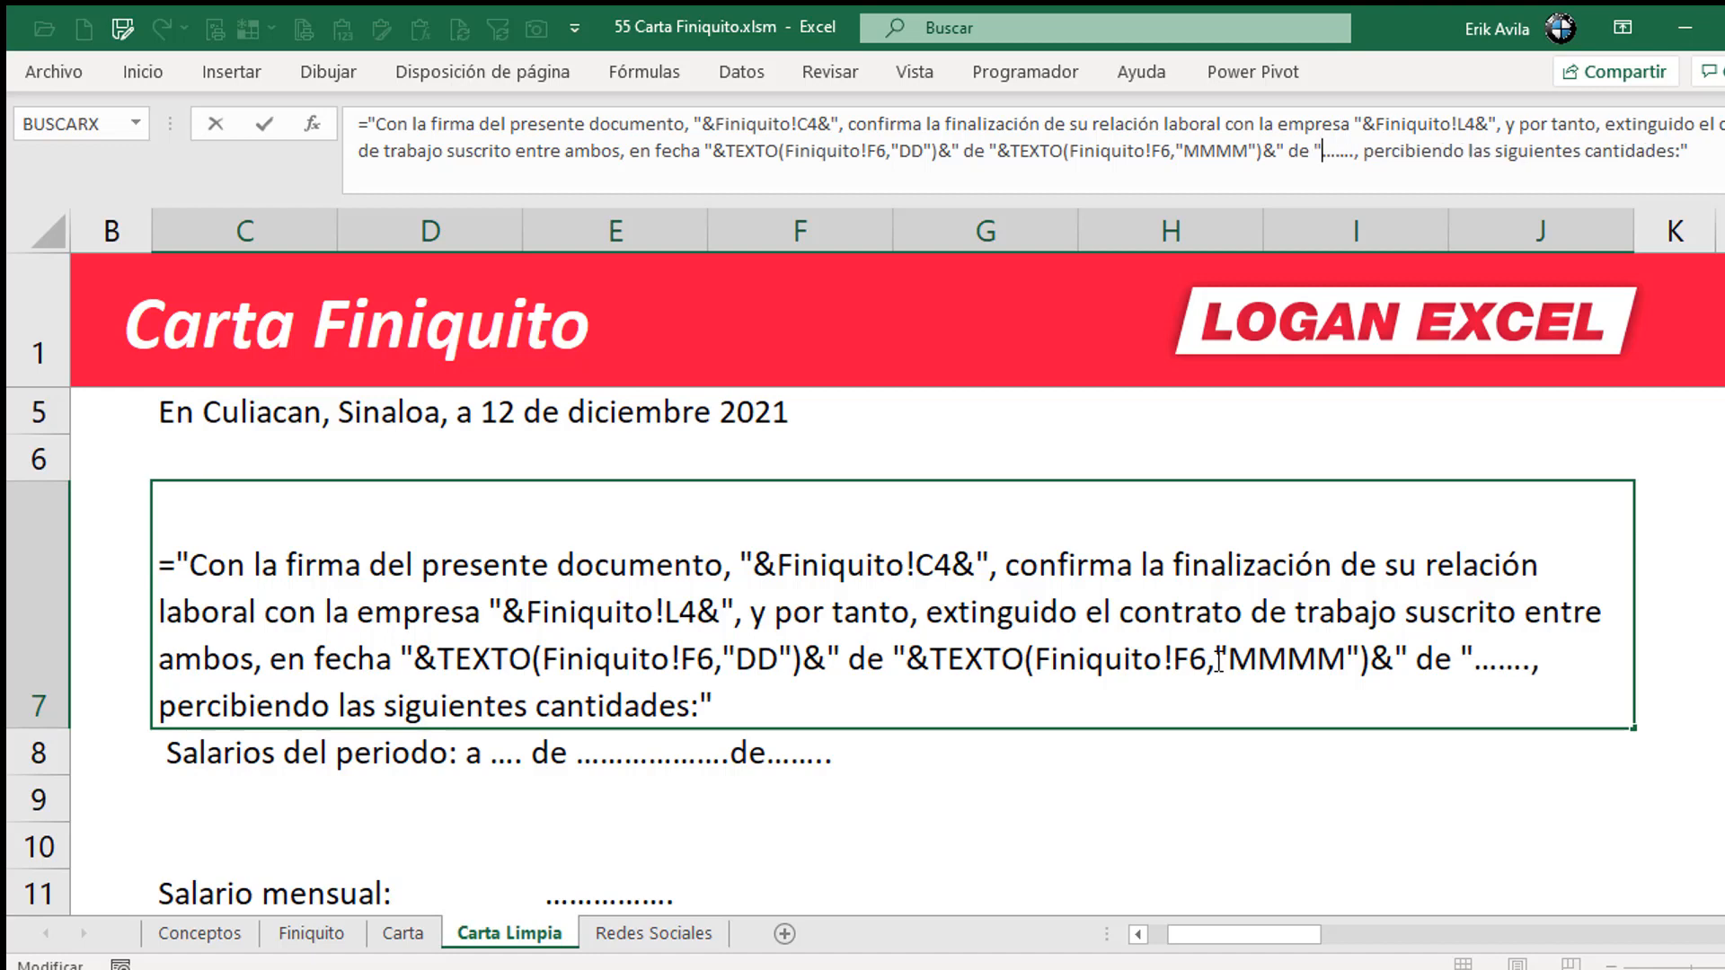
text(&)
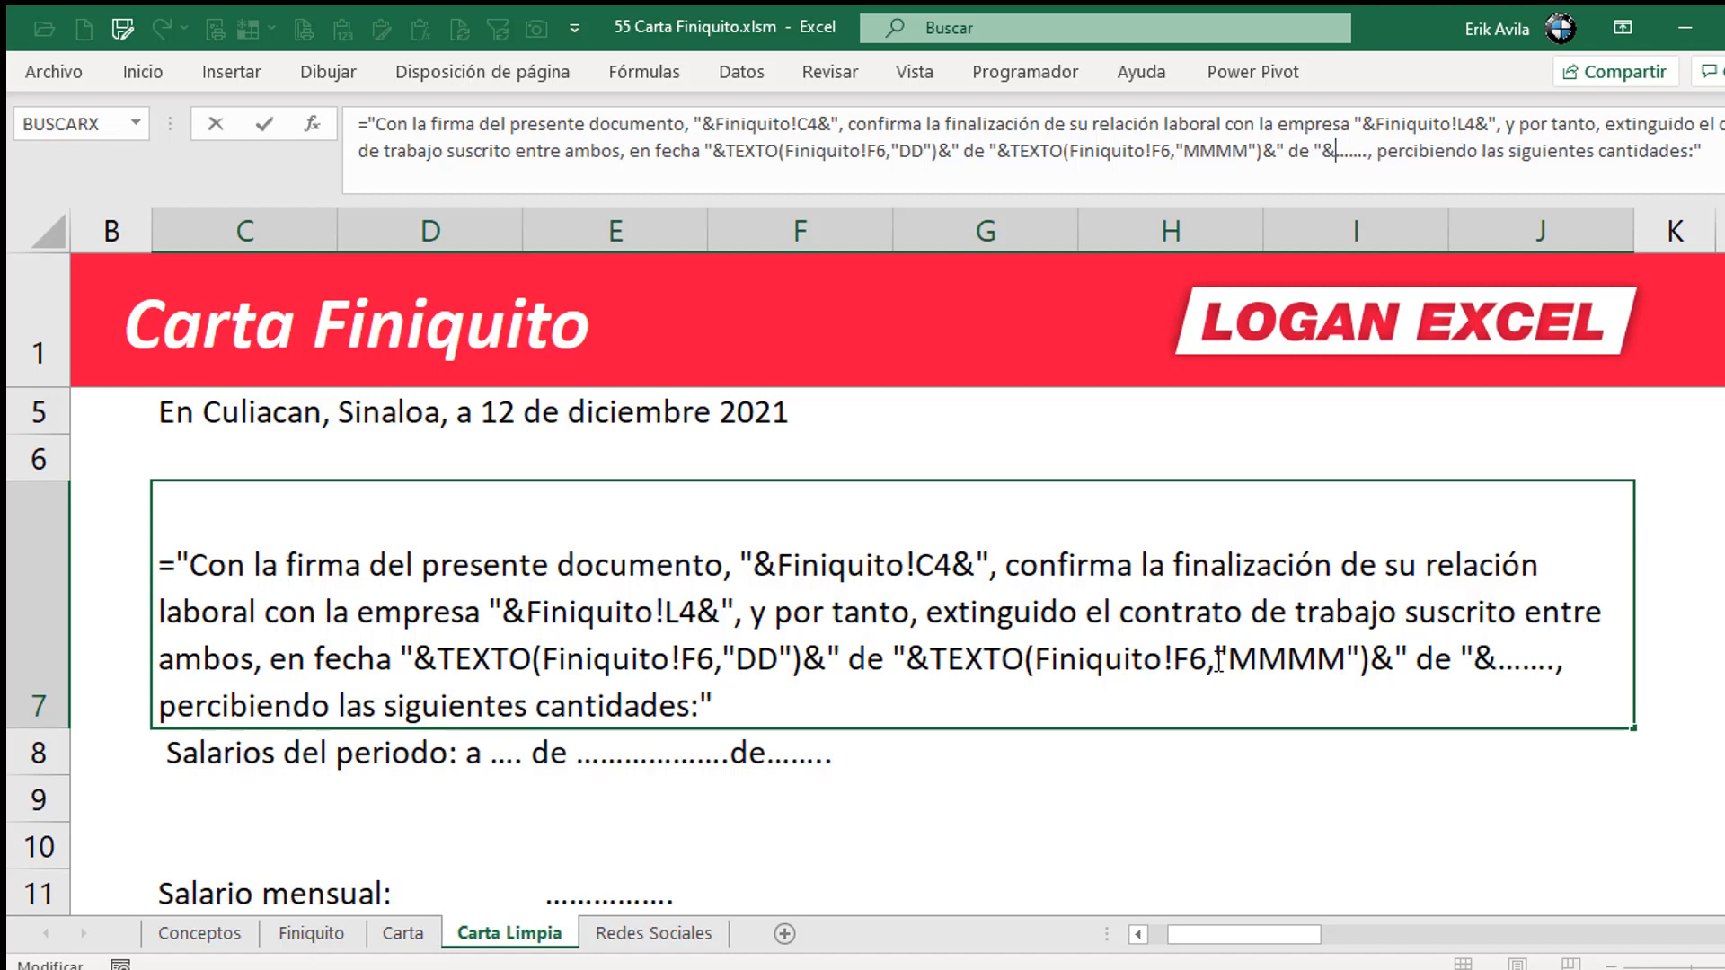
key(ctrl+v)
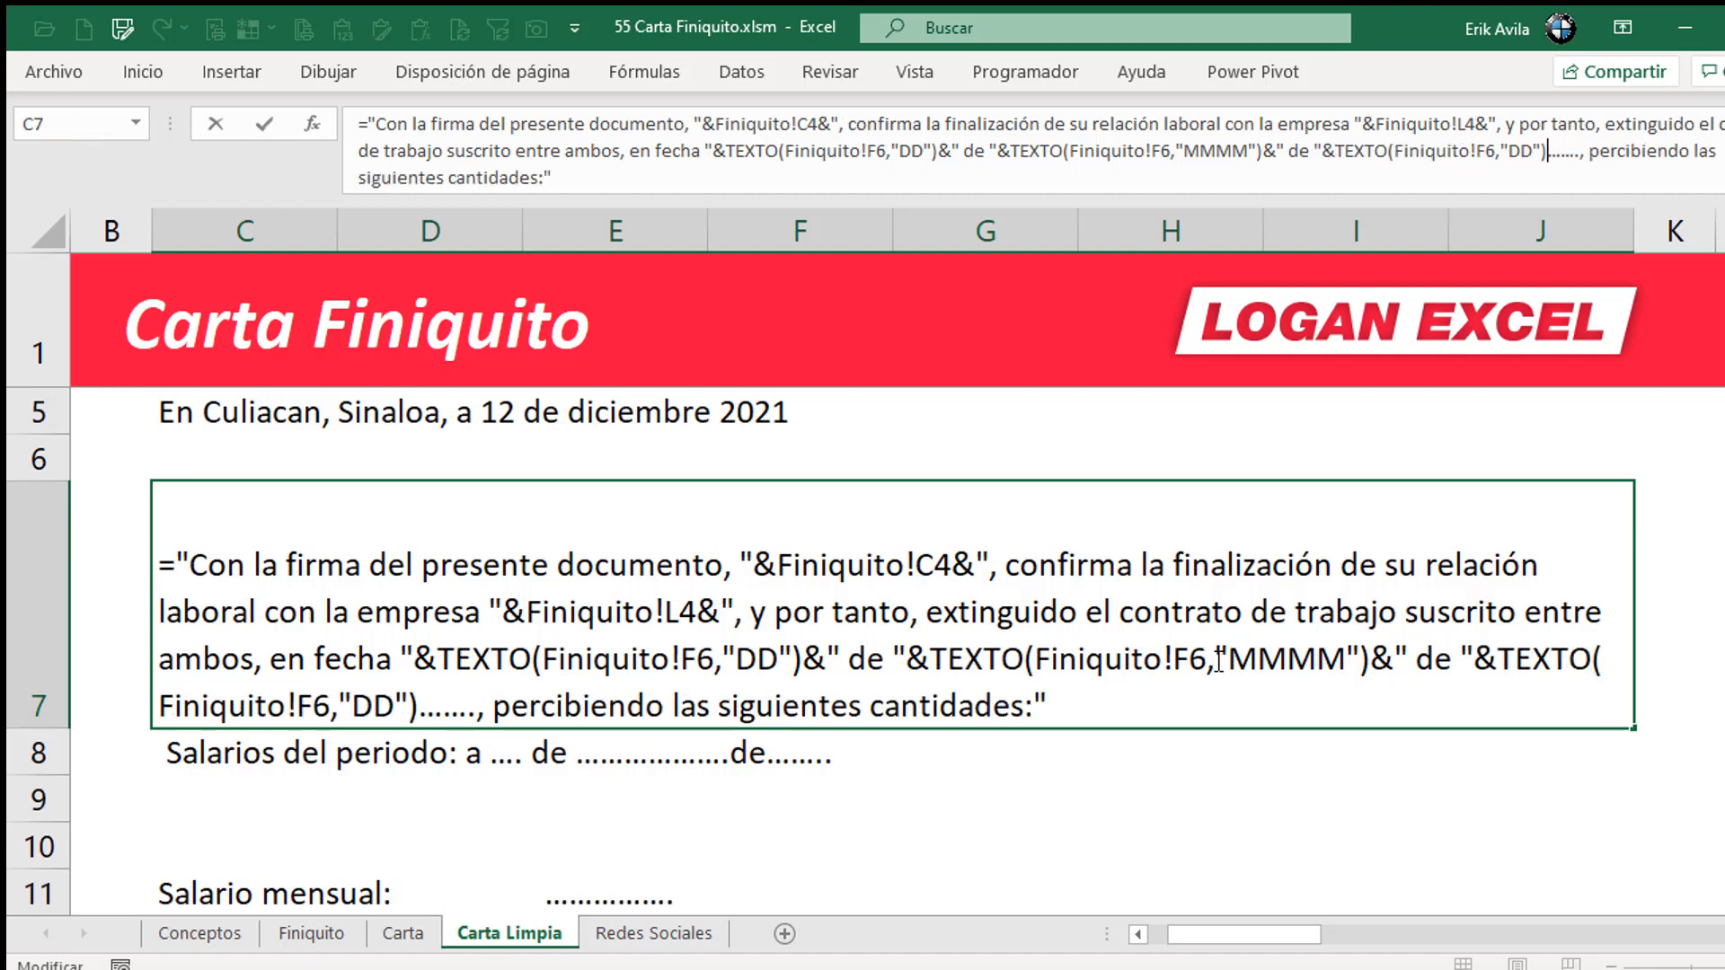
click(1534, 153)
key(BackSpace)
key(BackSpace)
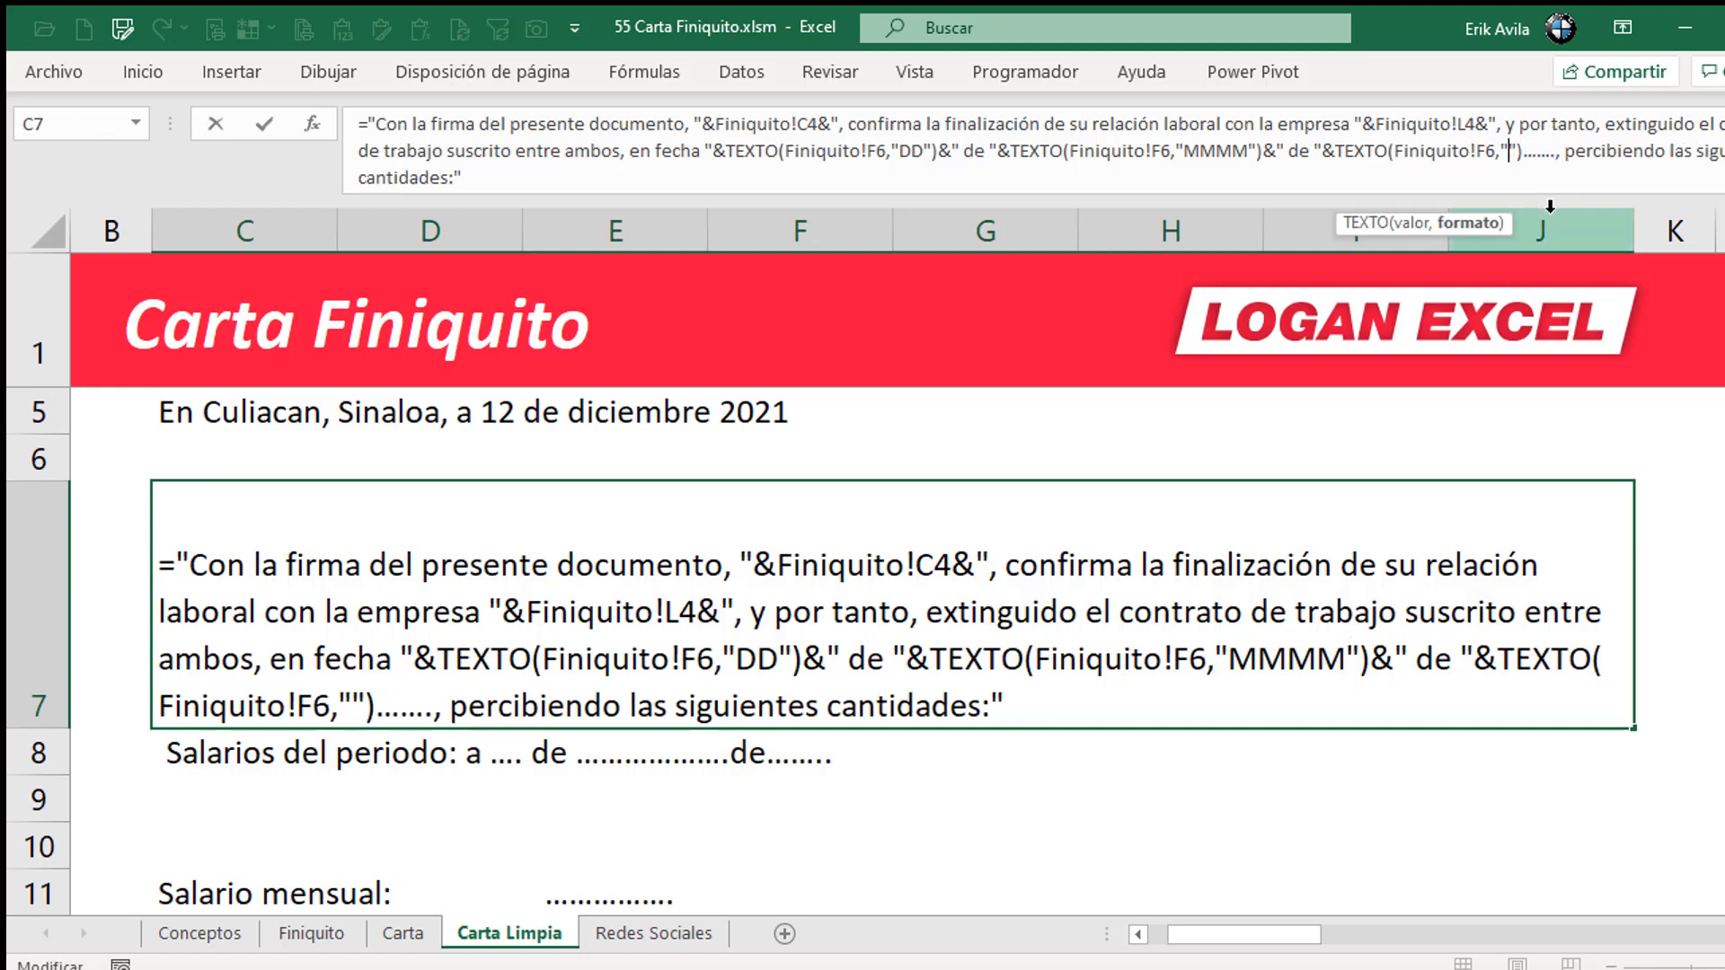
text(AAAA)
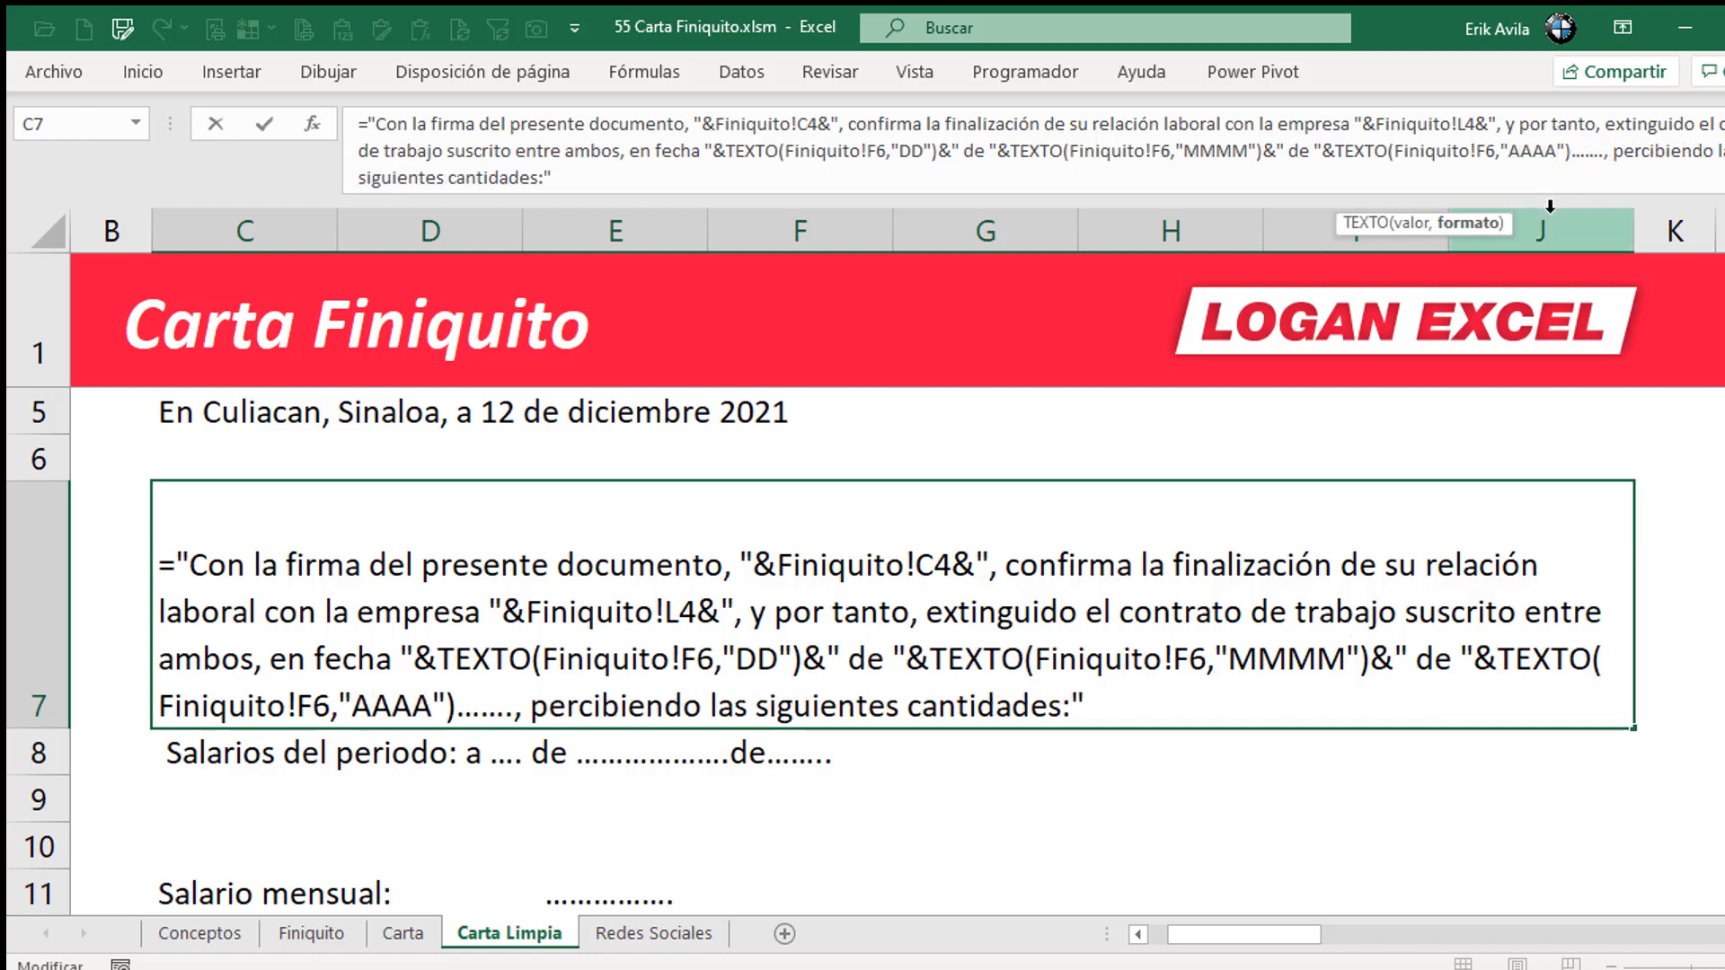
- Join the year function to the closing text in C7 with &" and enter the formula
key(Right)
key(Right)
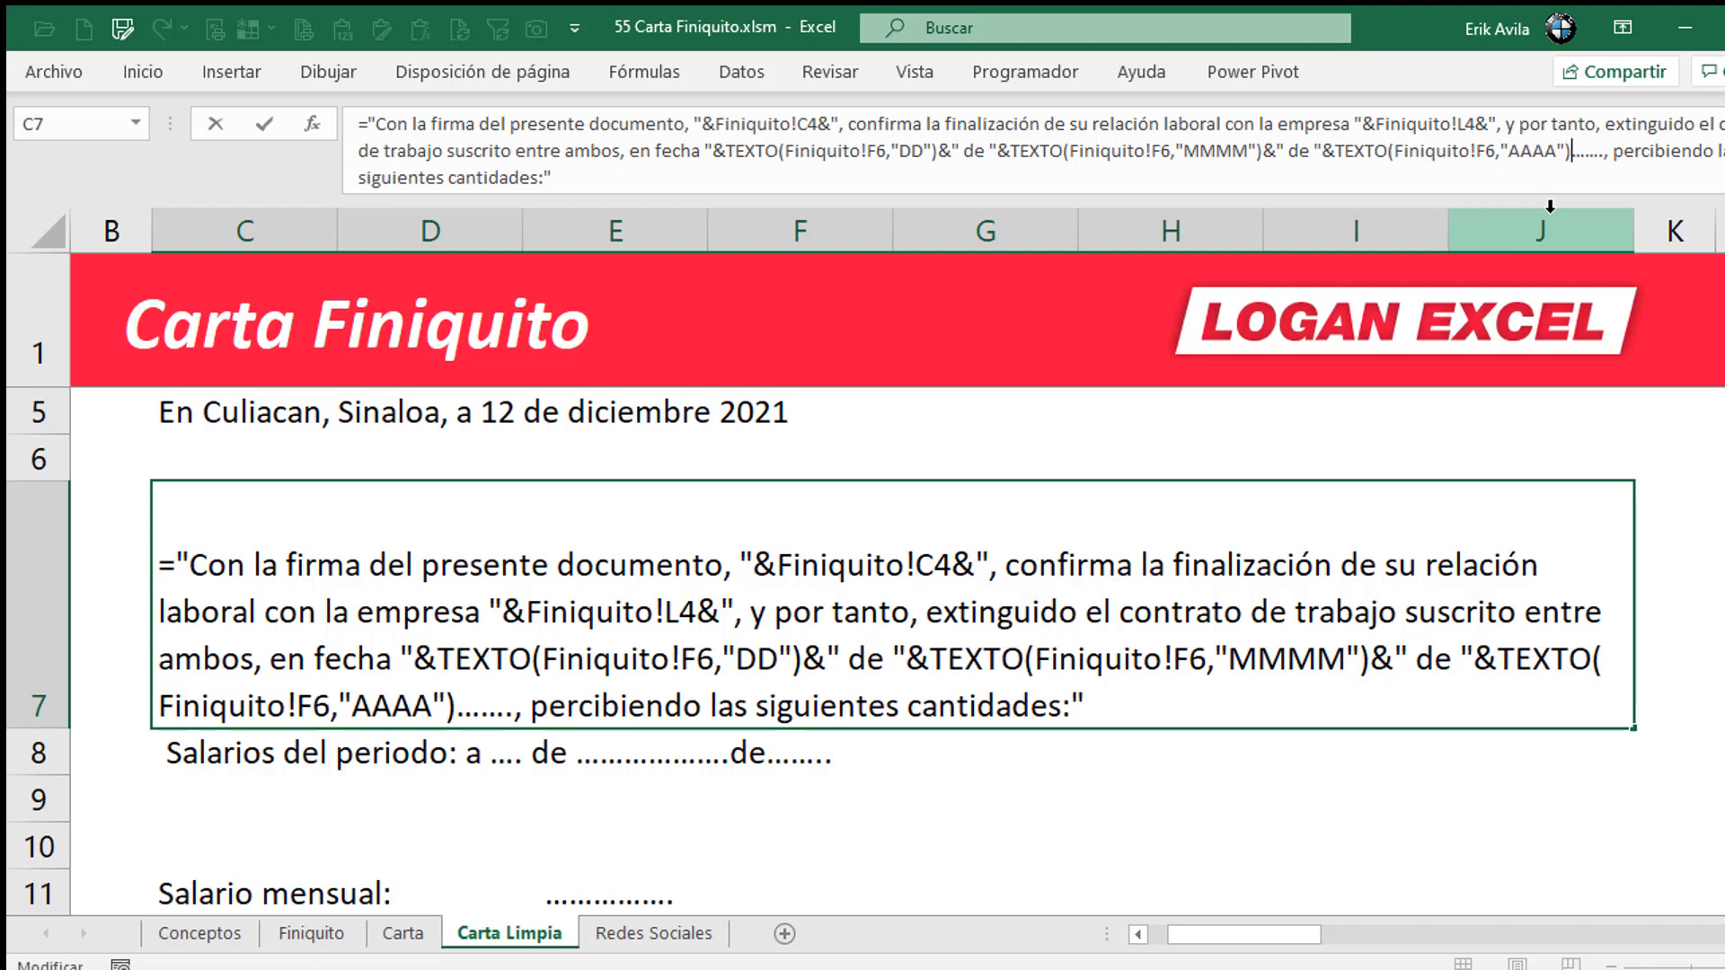
text(&)
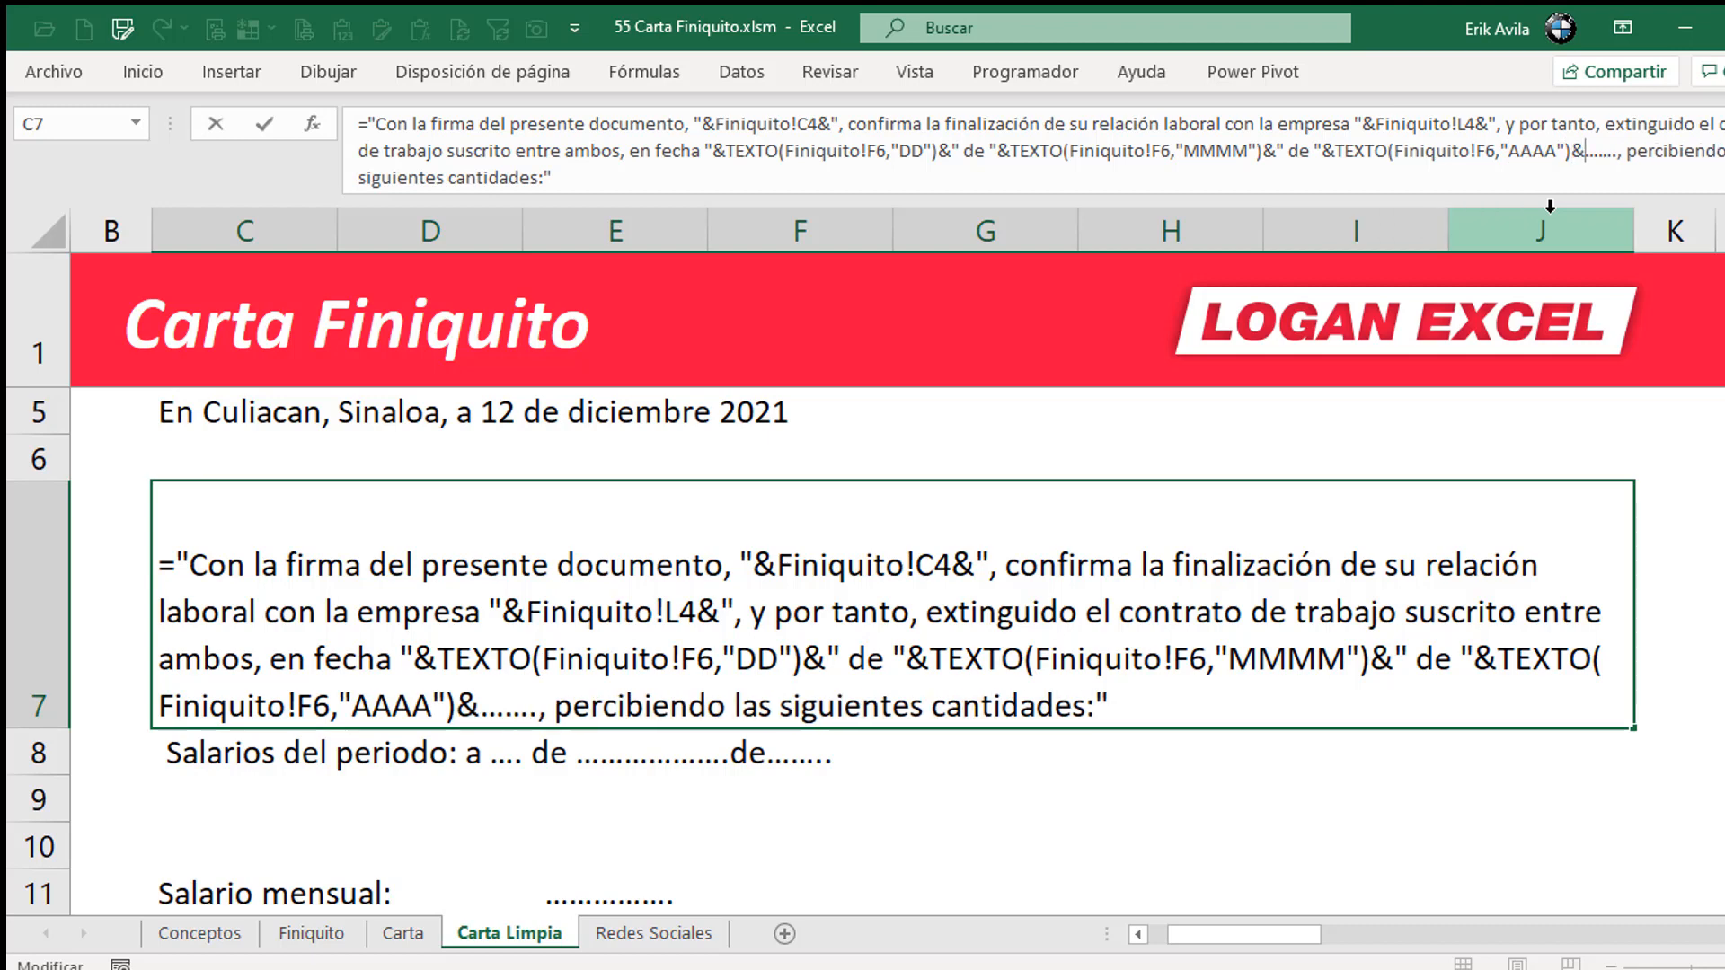
text(")
key(Return)
key(Up)
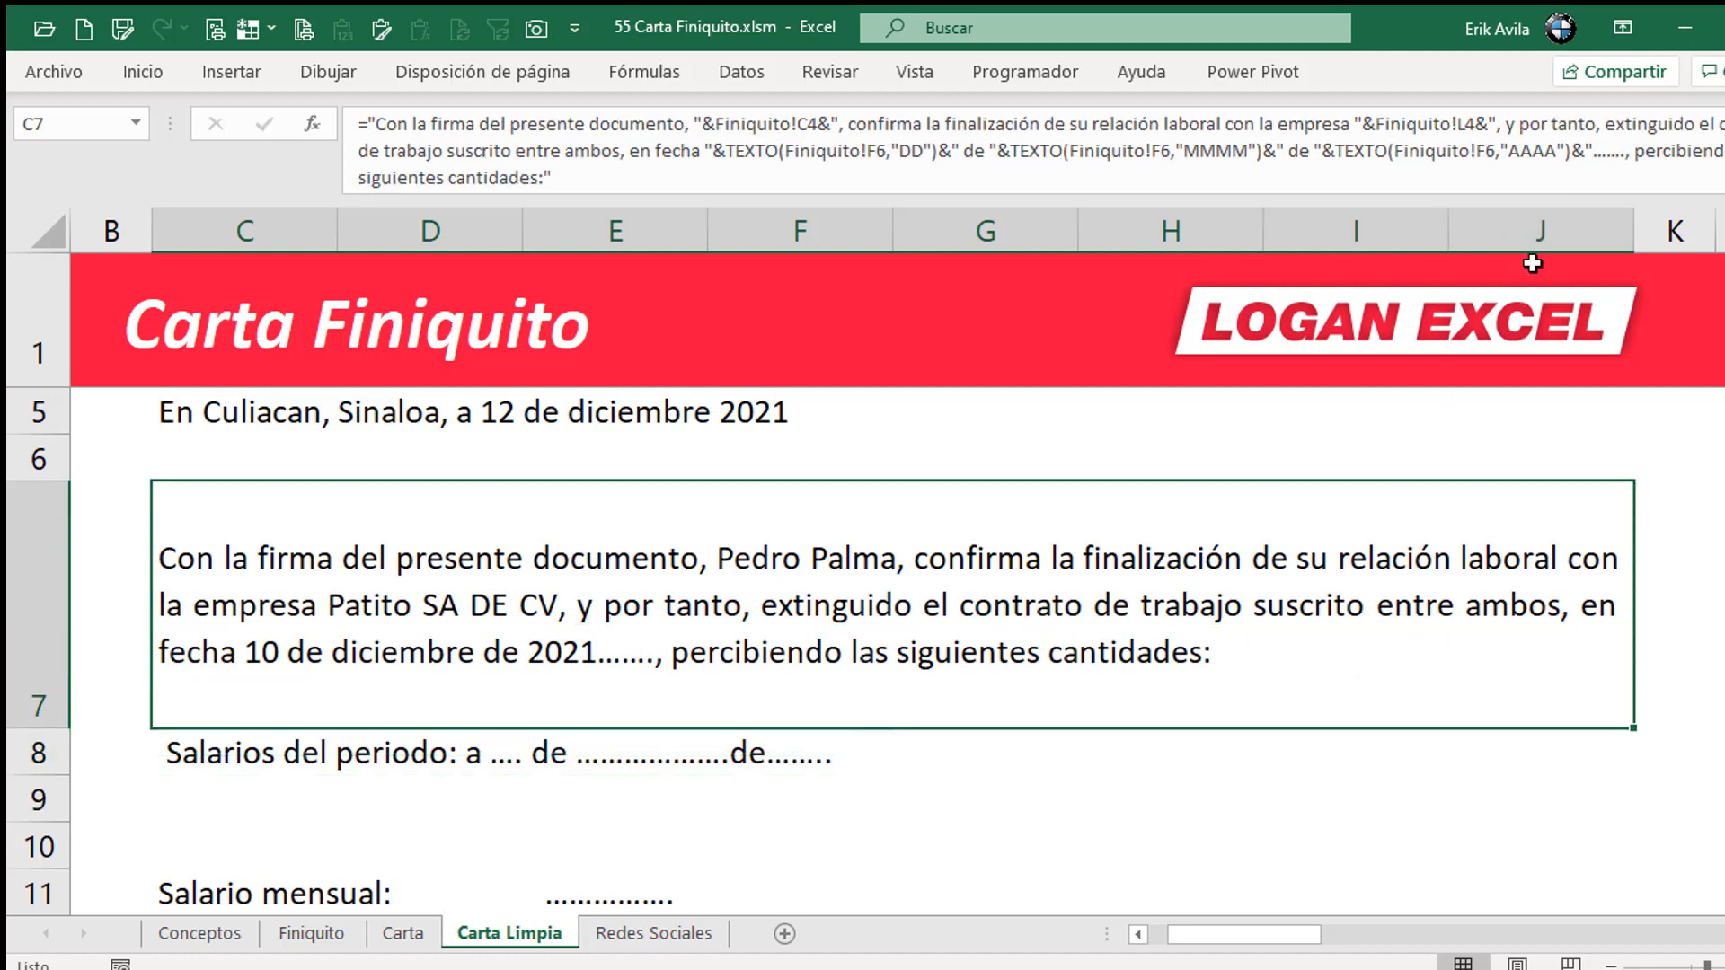
- Delete the dotted year placeholder before ", percibiendo" in C7's formula and enter it
click(1596, 164)
key(Delete)
key(Delete)
key(Delete)
key(Delete)
key(Delete)
key(Delete)
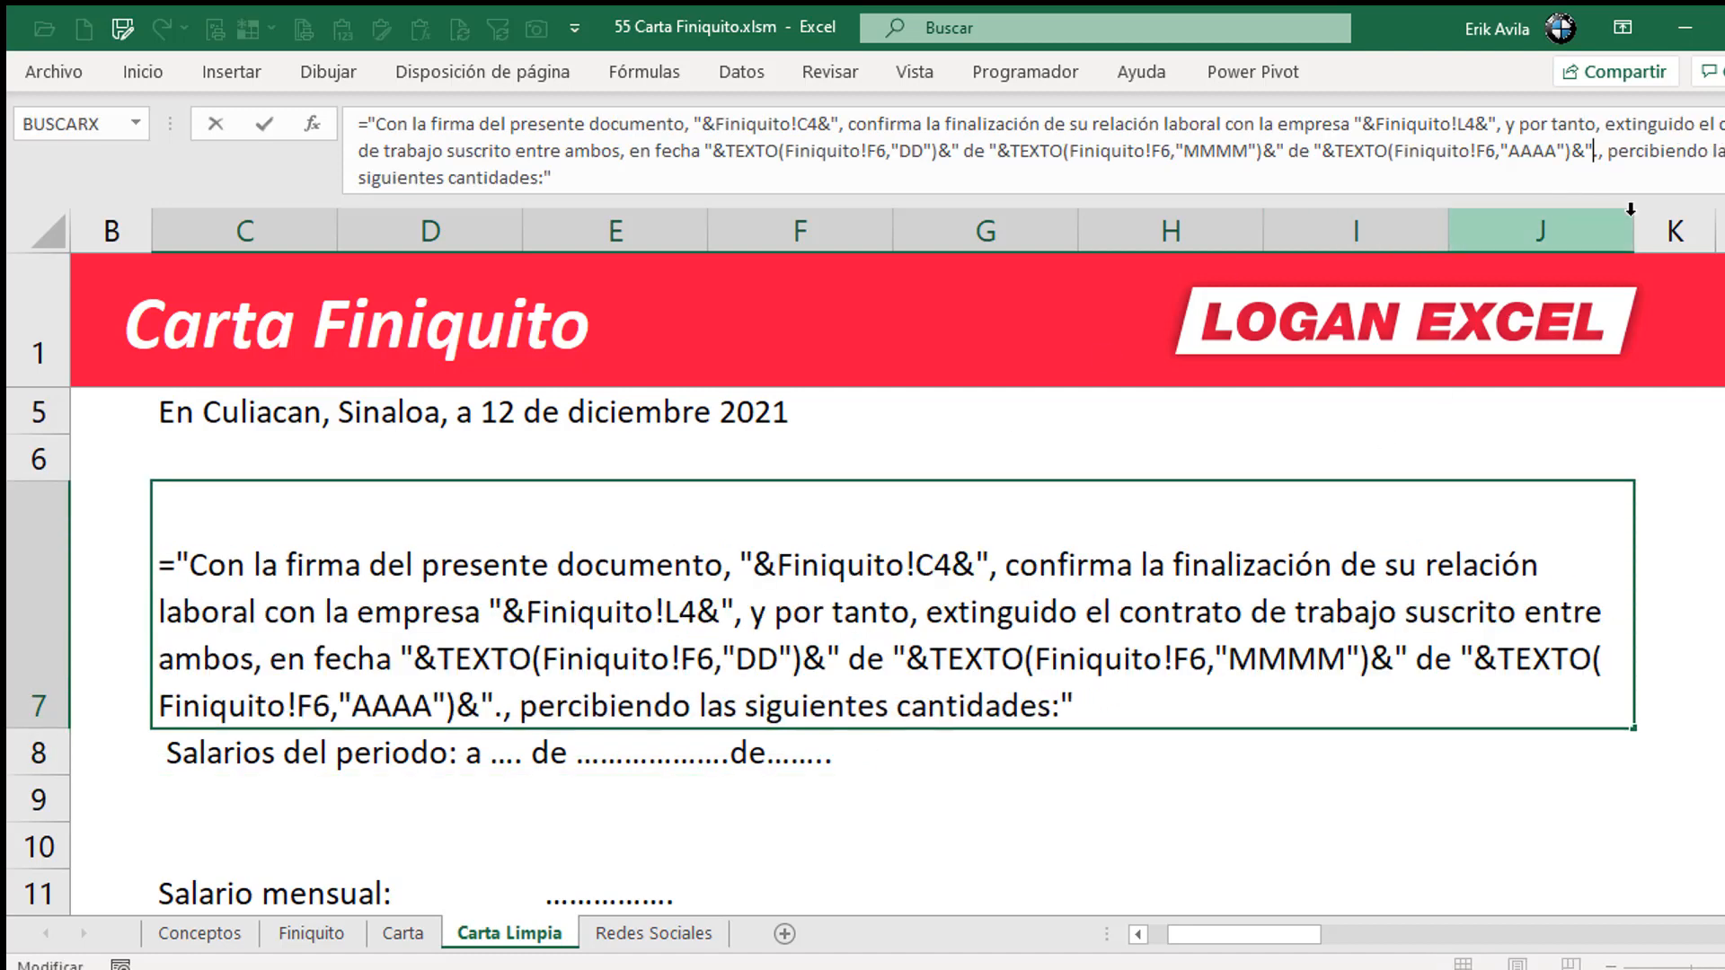
key(ctrl+Return)
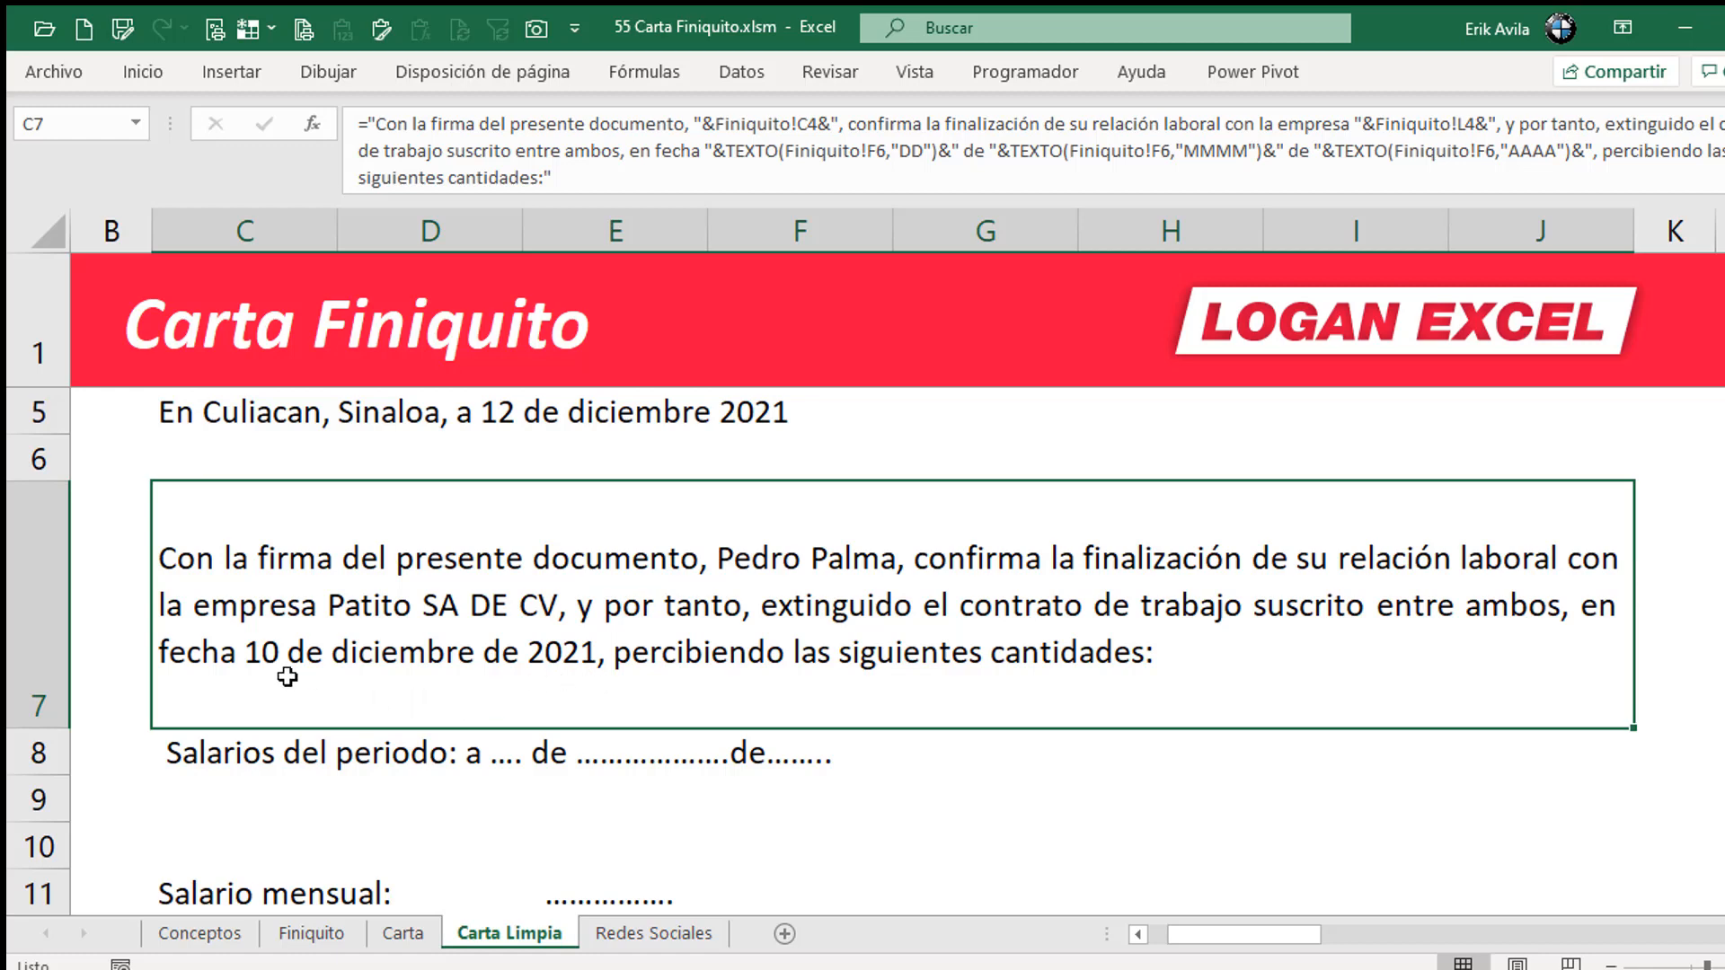
- Examine the "Salarios del periodo" formula in C8 of the Carta sheet as a reference
scroll(302, 678, down, 1)
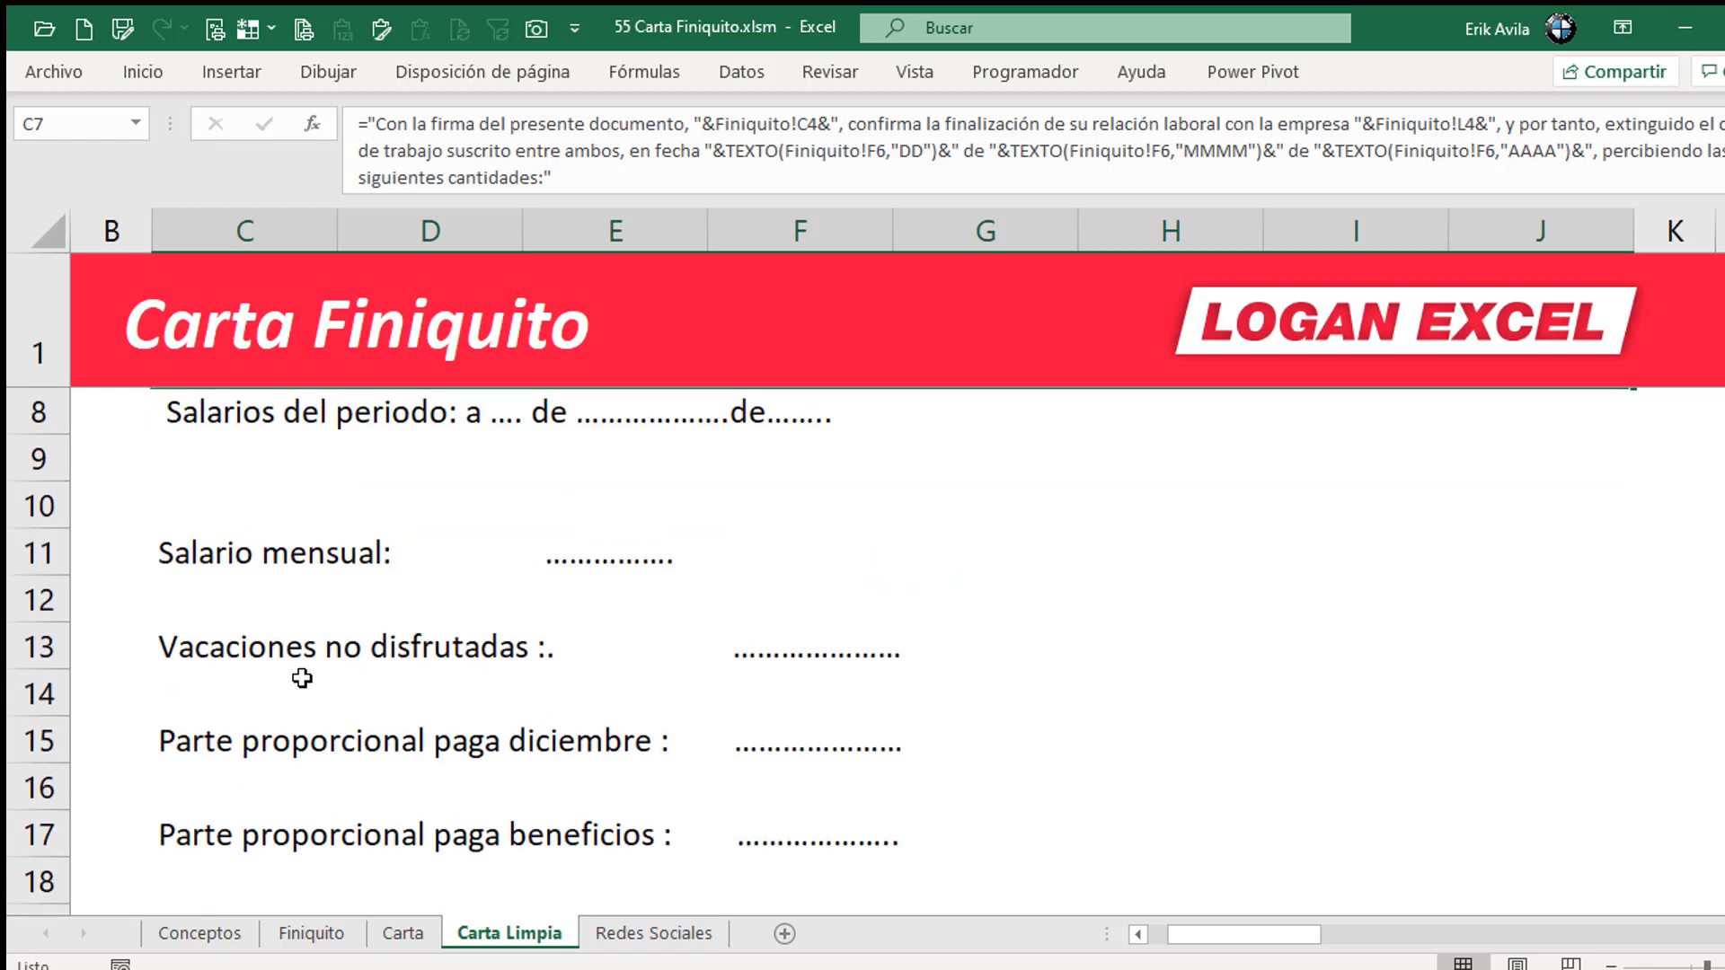
scroll(302, 678, up, 1)
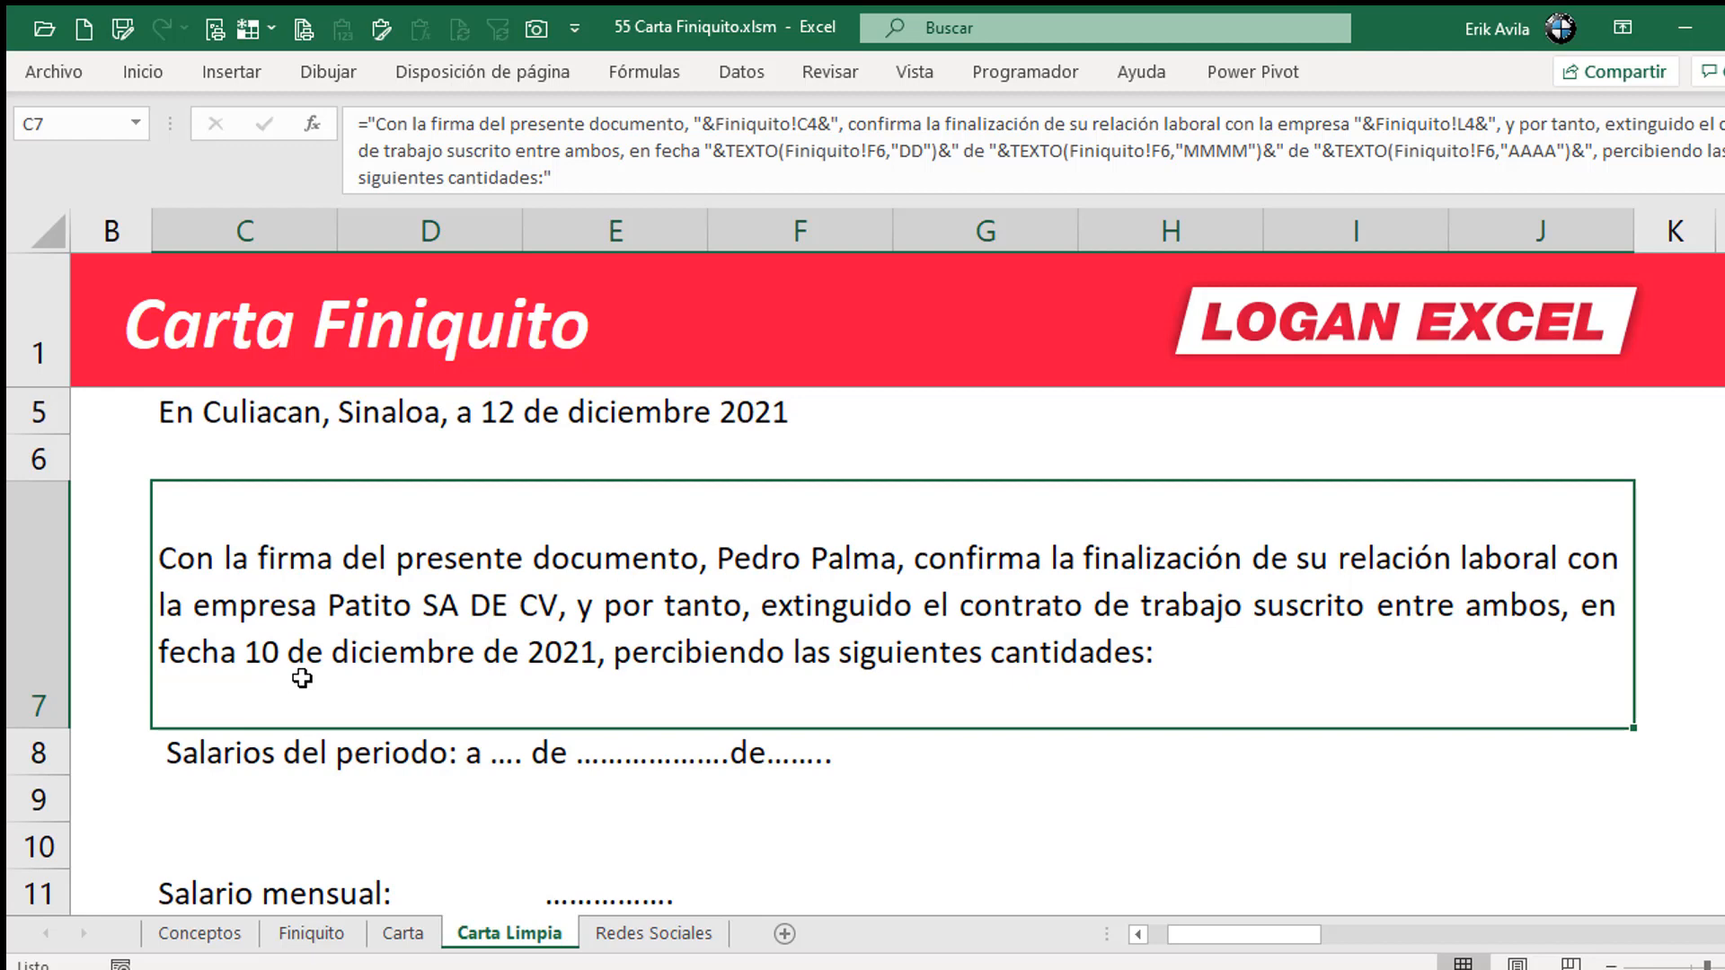
key(ctrl+Page_Up)
click(363, 714)
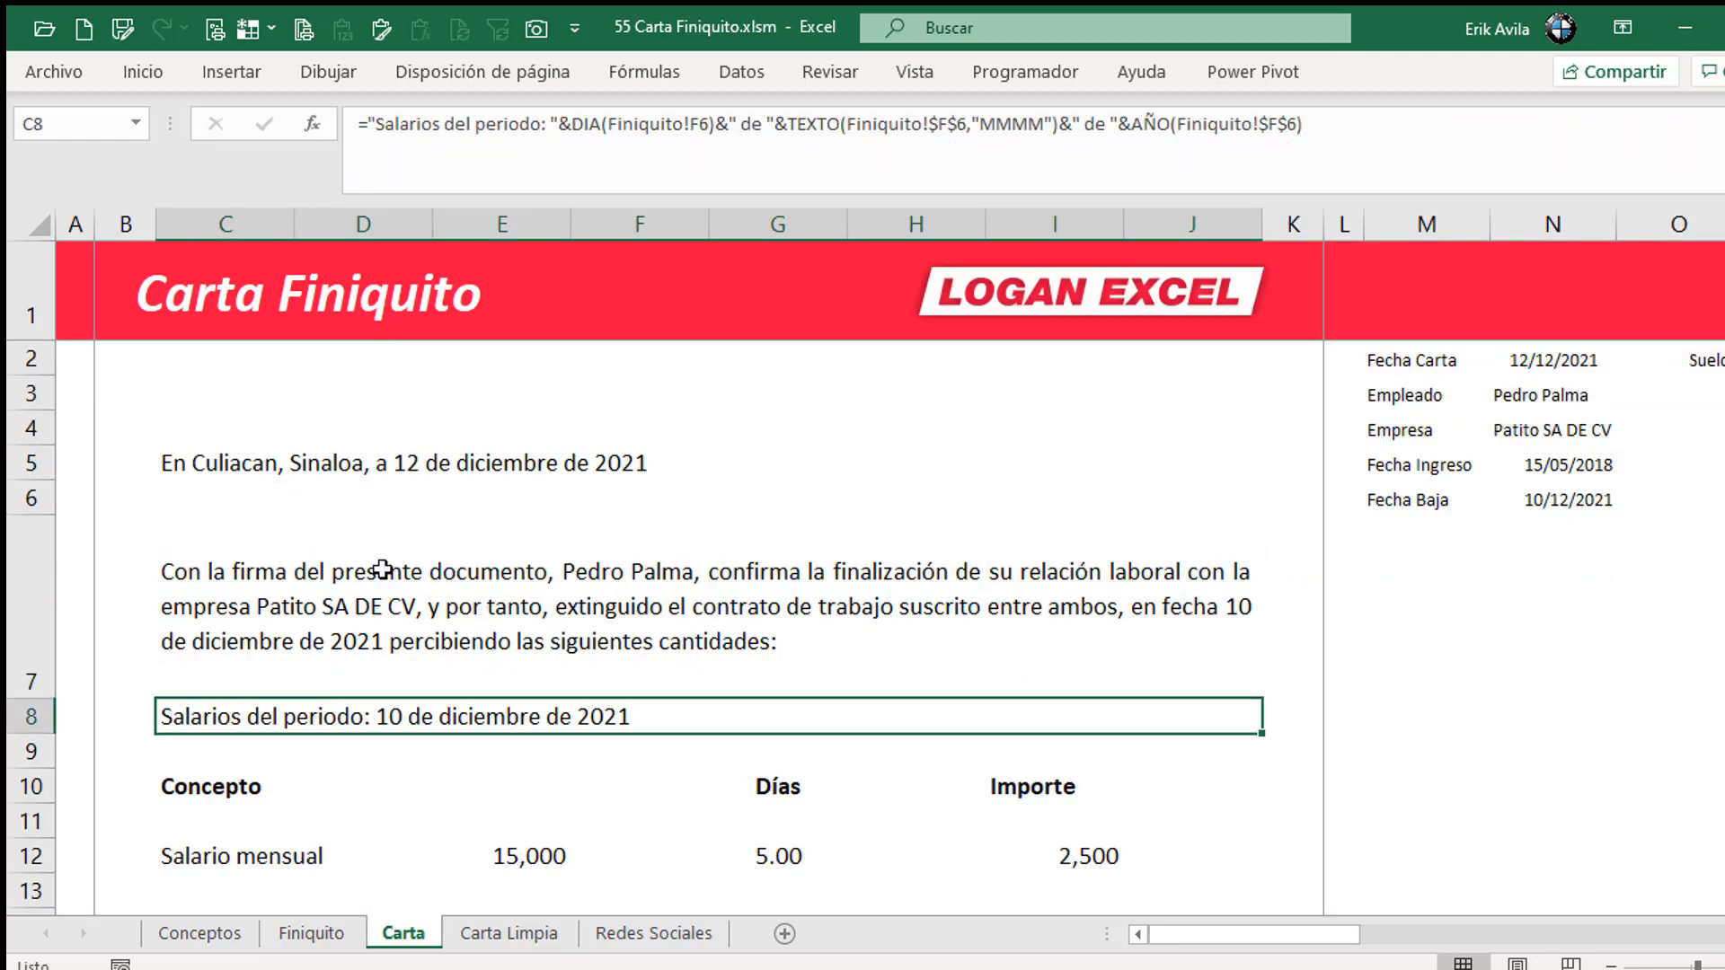
click(383, 569)
click(400, 714)
click(423, 751)
click(431, 708)
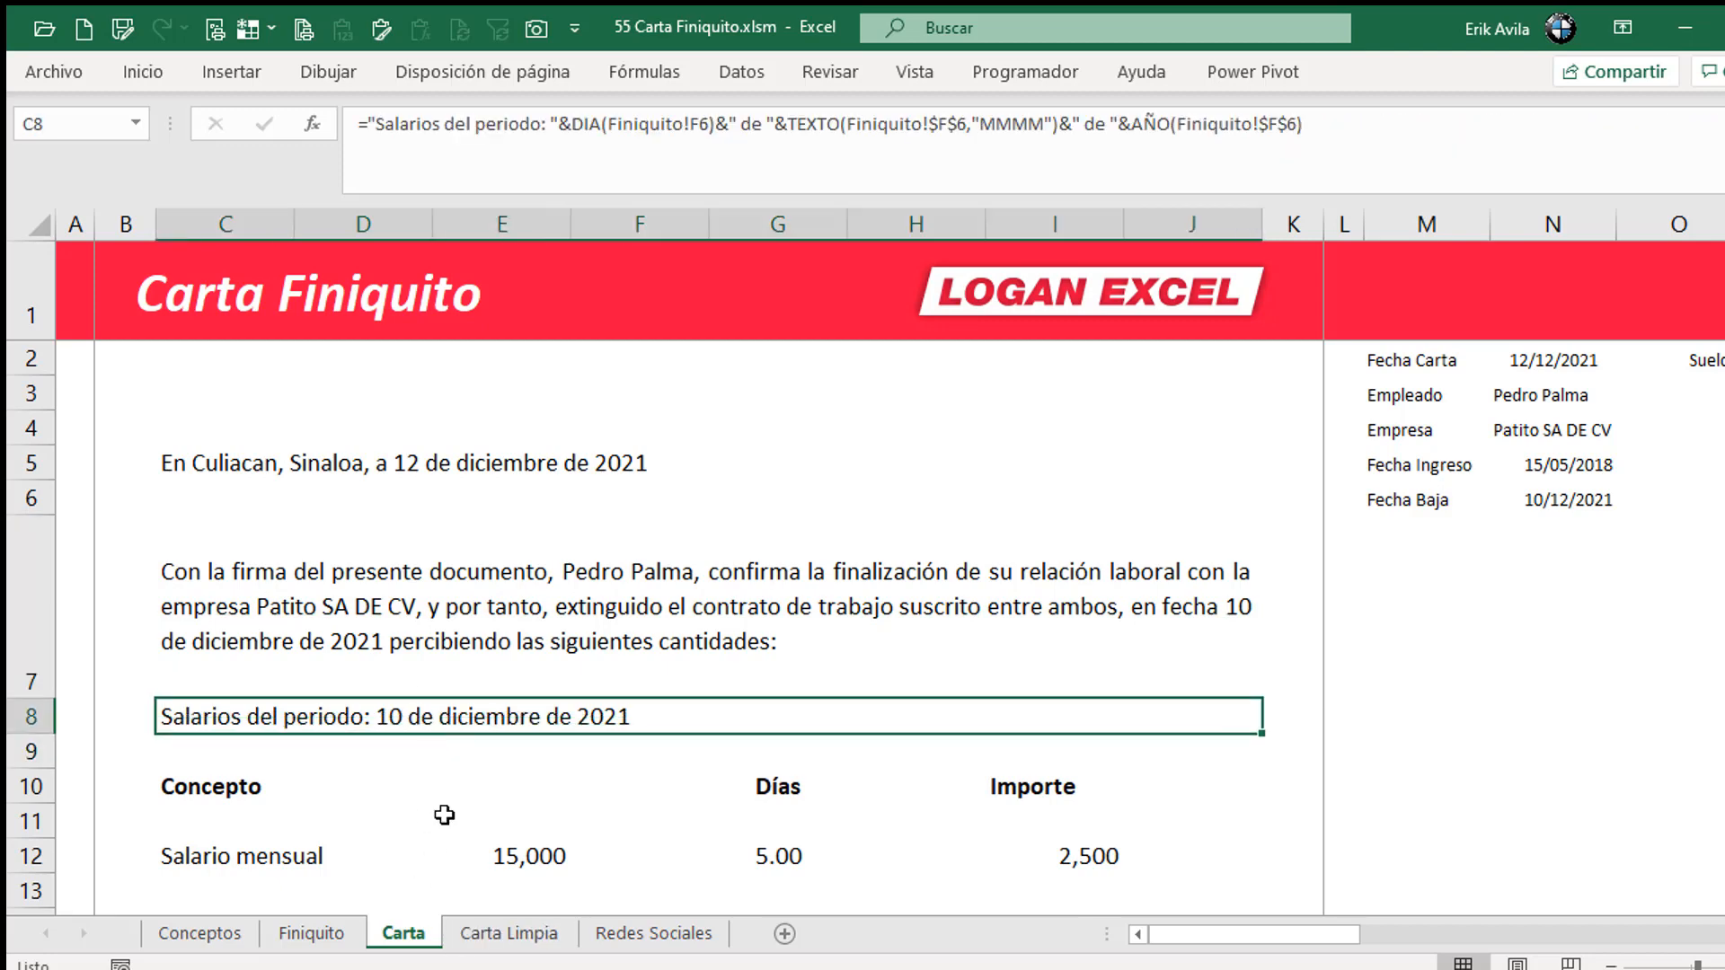
- Return to the Carta Limpia sheet and select the "Salarios del periodo" line in C8
click(481, 934)
click(453, 800)
click(388, 759)
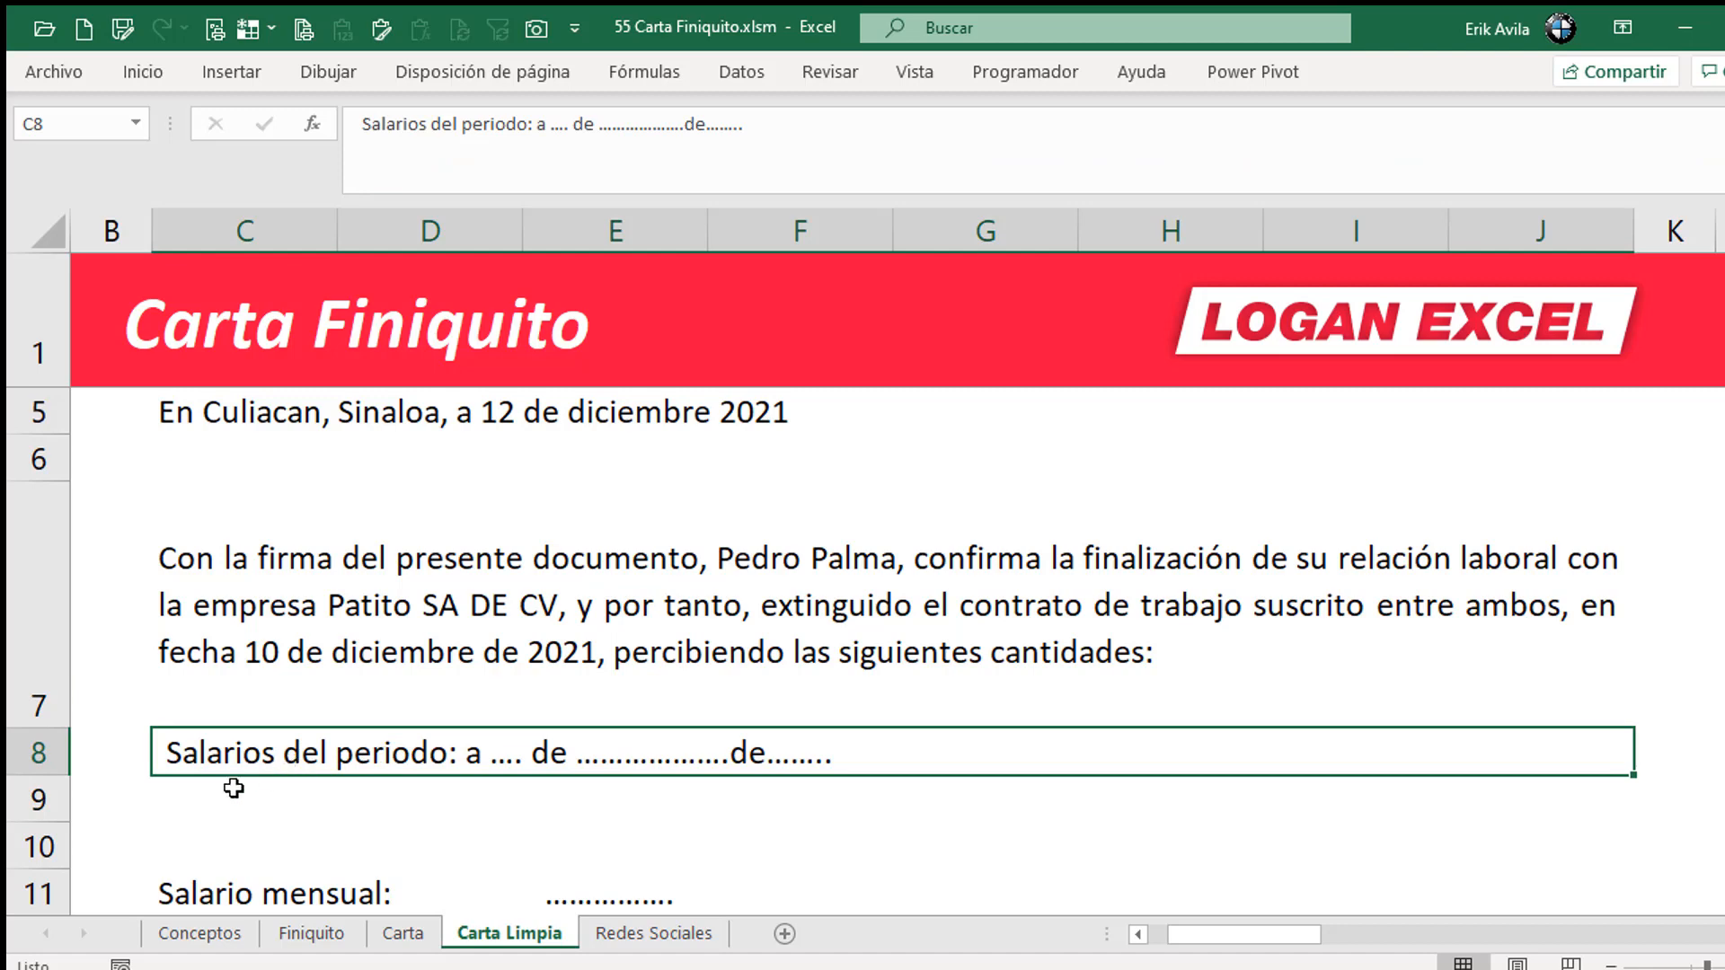
- Replace the dotted date in C8's "Salarios del periodo" line with C7's TEXTO functions on Finiquito!F6, using the formats DD, MMMM and AAAA
scroll(234, 788, down, 1)
scroll(234, 790, up, 1)
click(333, 649)
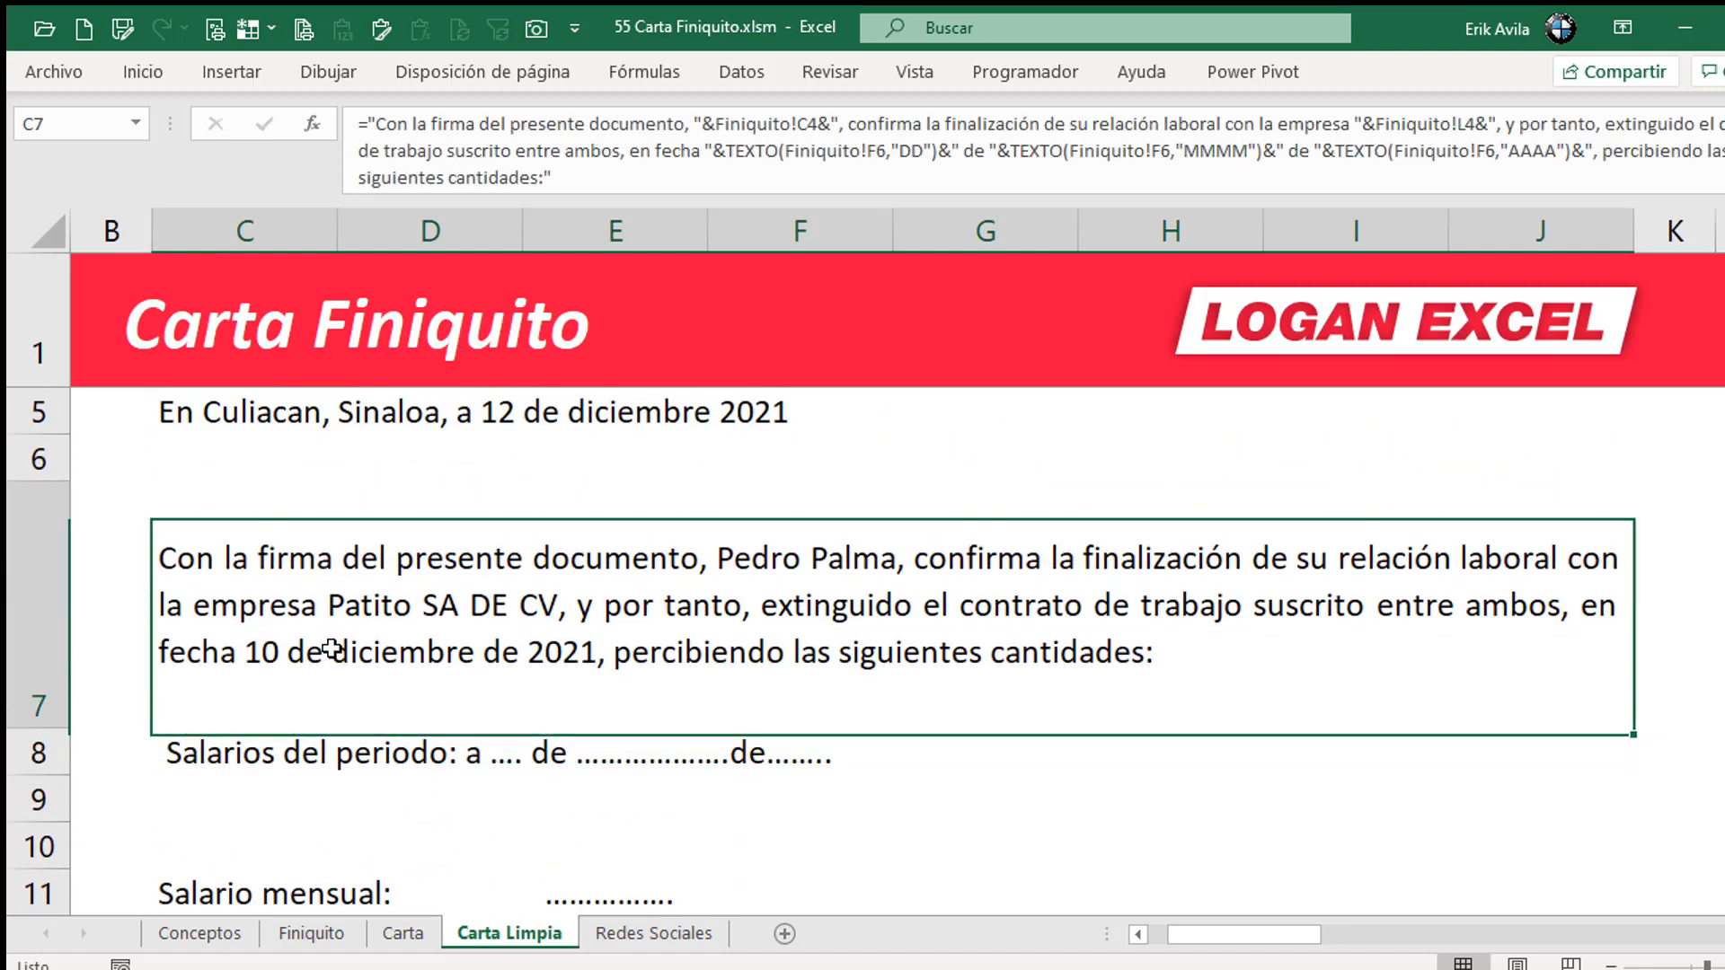
click(316, 759)
click(399, 682)
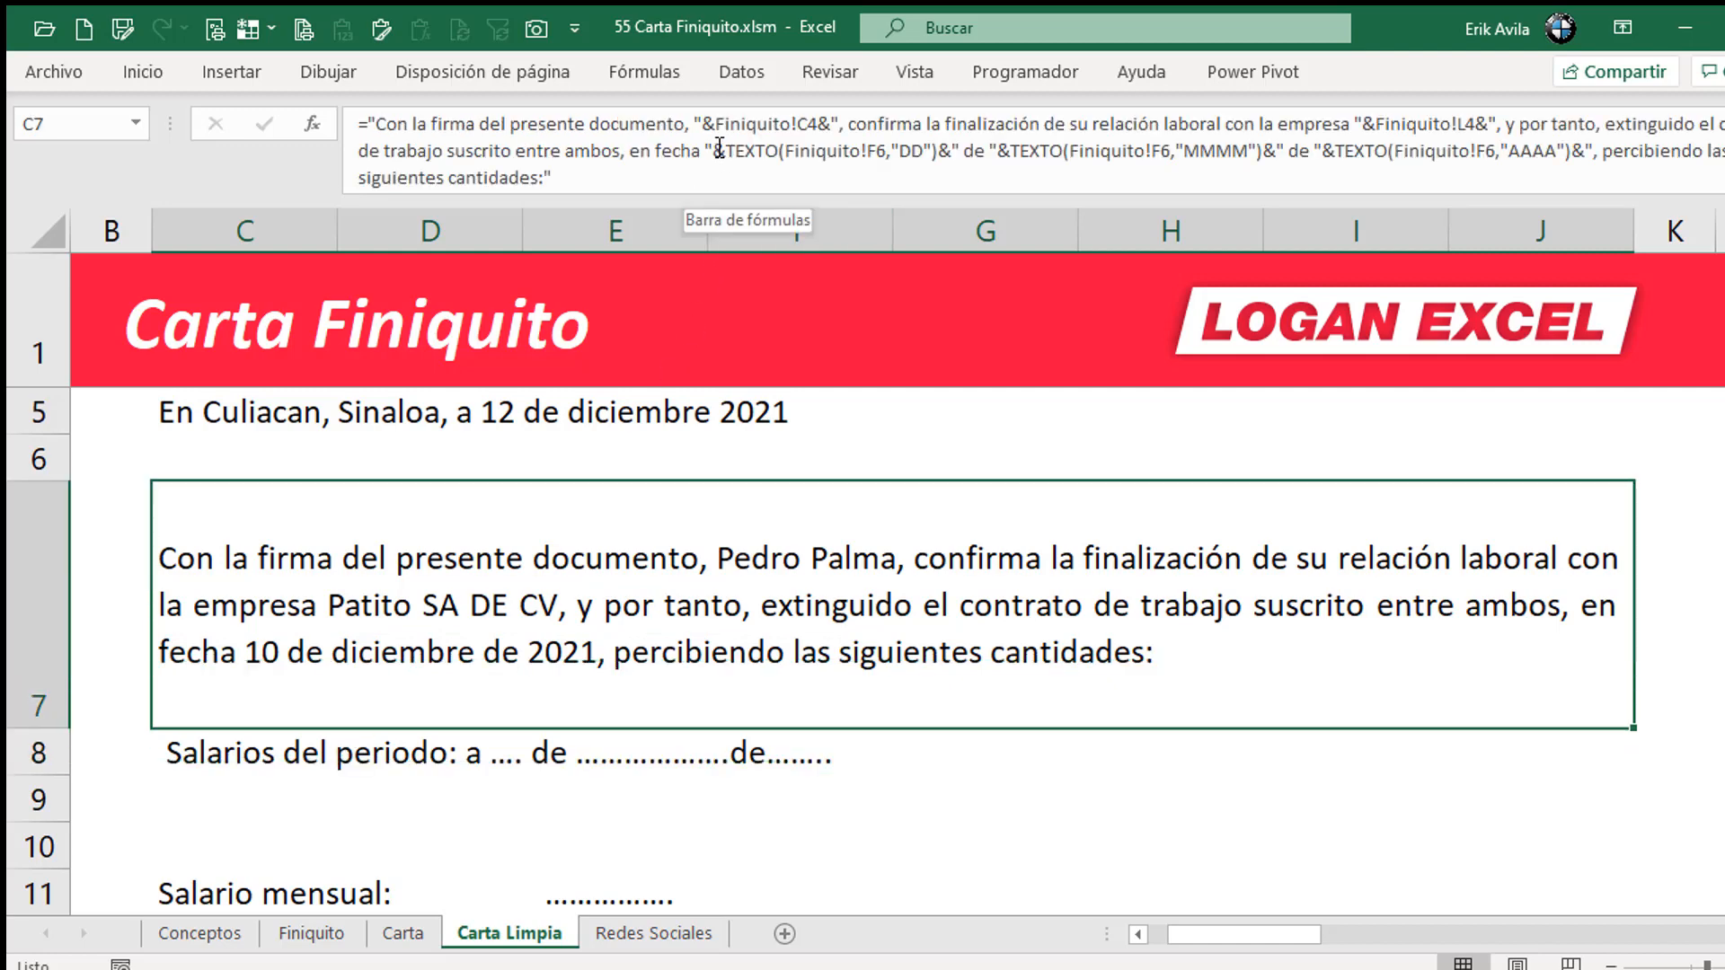
drag(720, 147, 1393, 155)
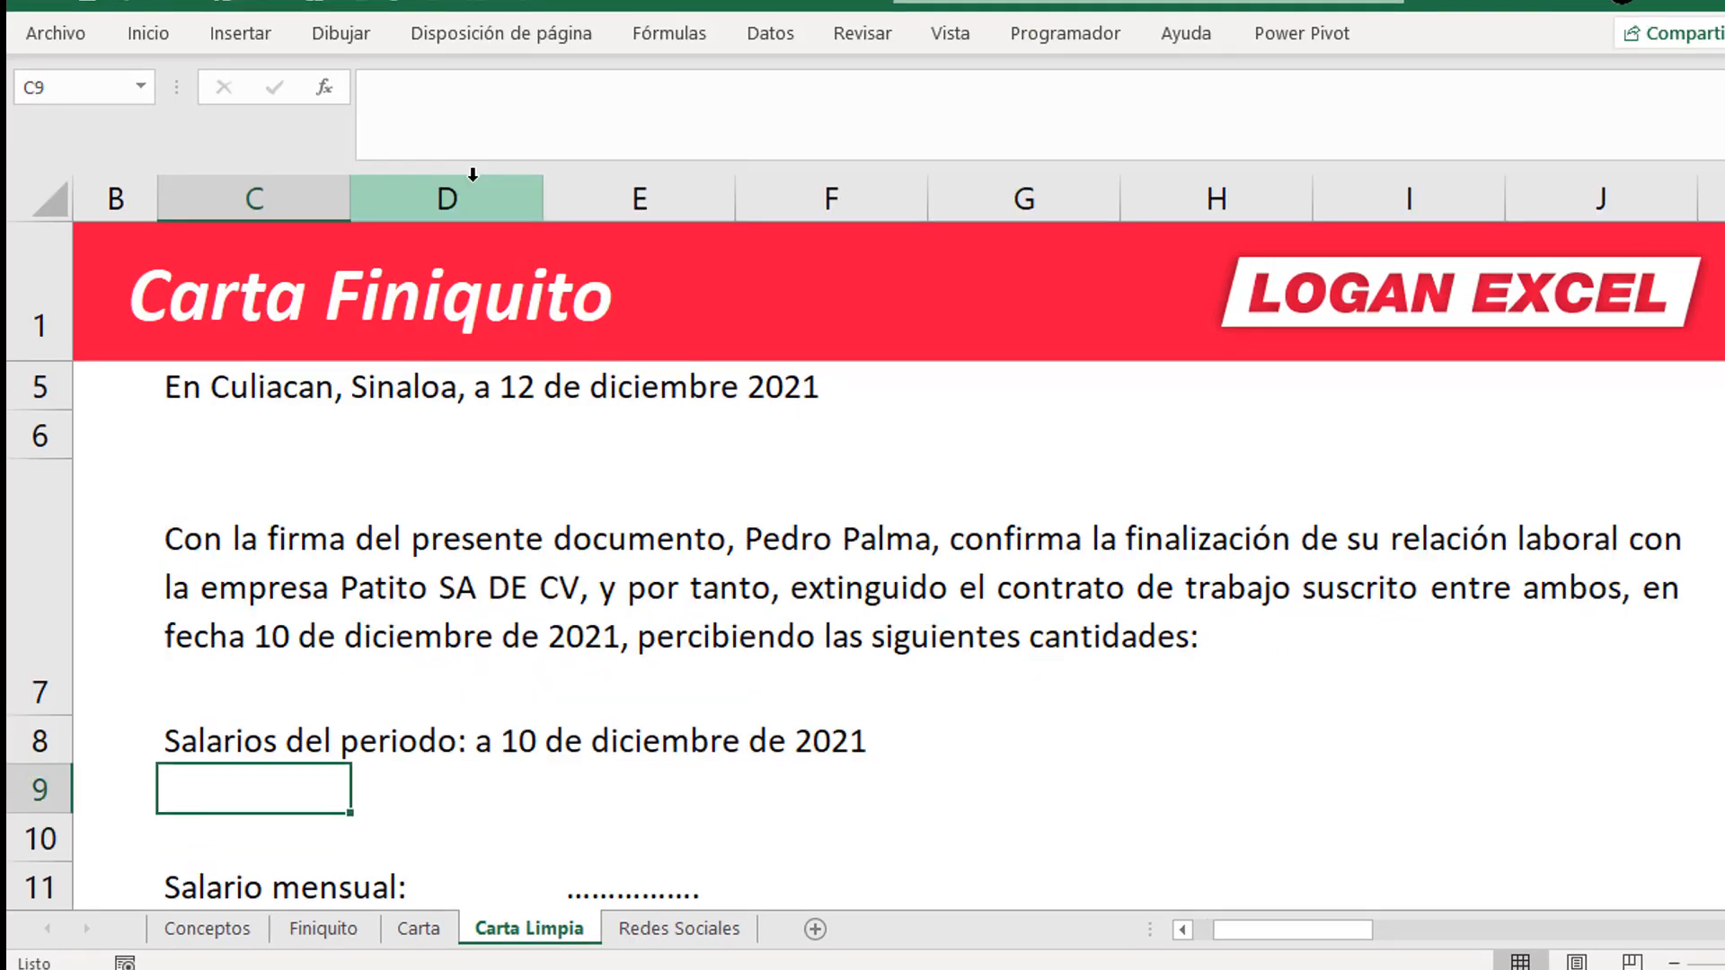
key(Up)
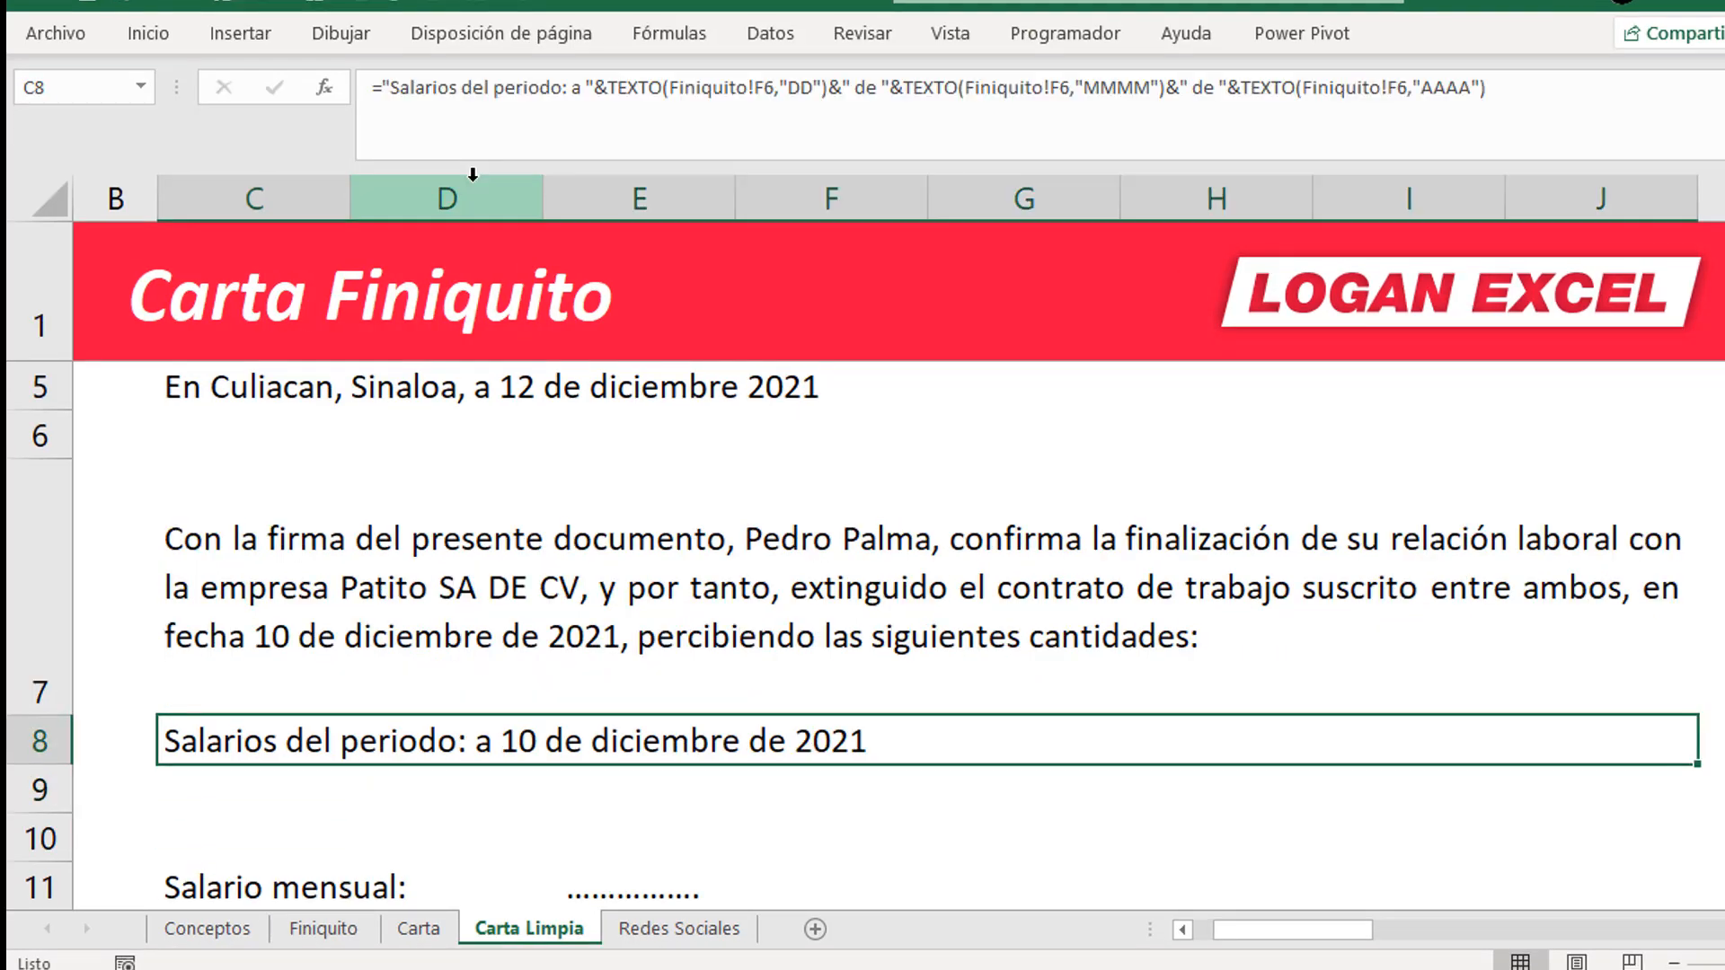
key(Down)
key(Up)
- Compare the salary and benefit lines from row 11 down with the concept table on the Carta sheet
scroll(85, 339, down, 1)
click(396, 485)
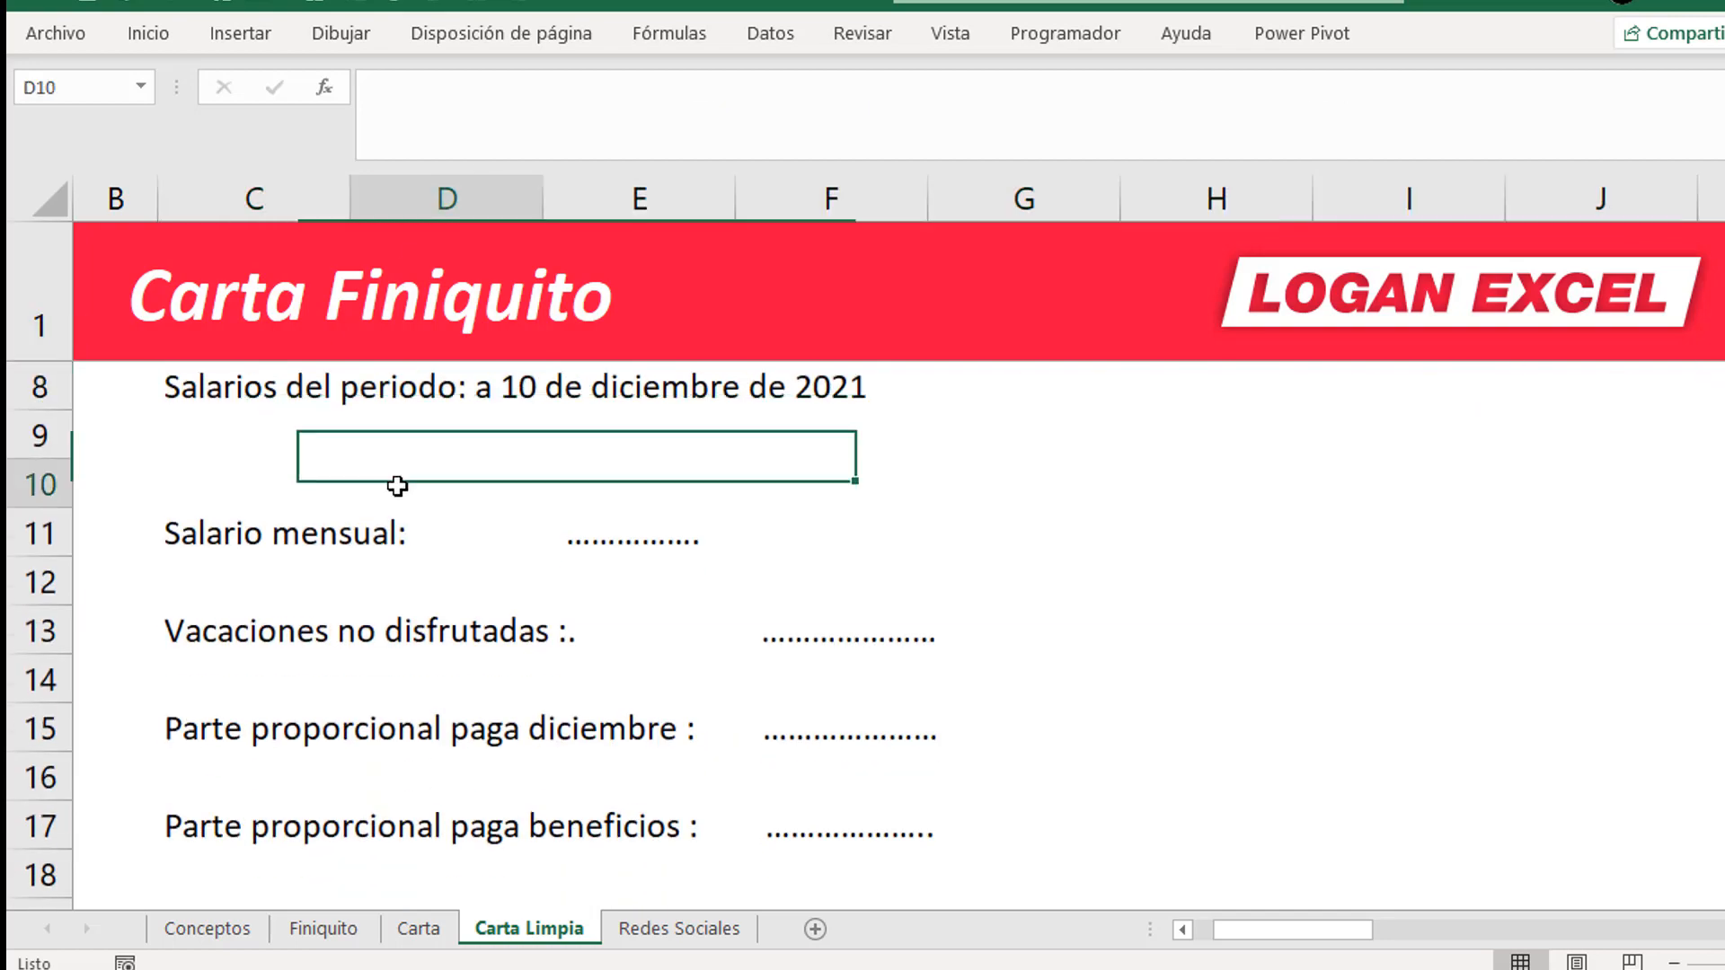
scroll(364, 451, up, 1)
scroll(364, 451, up, 1)
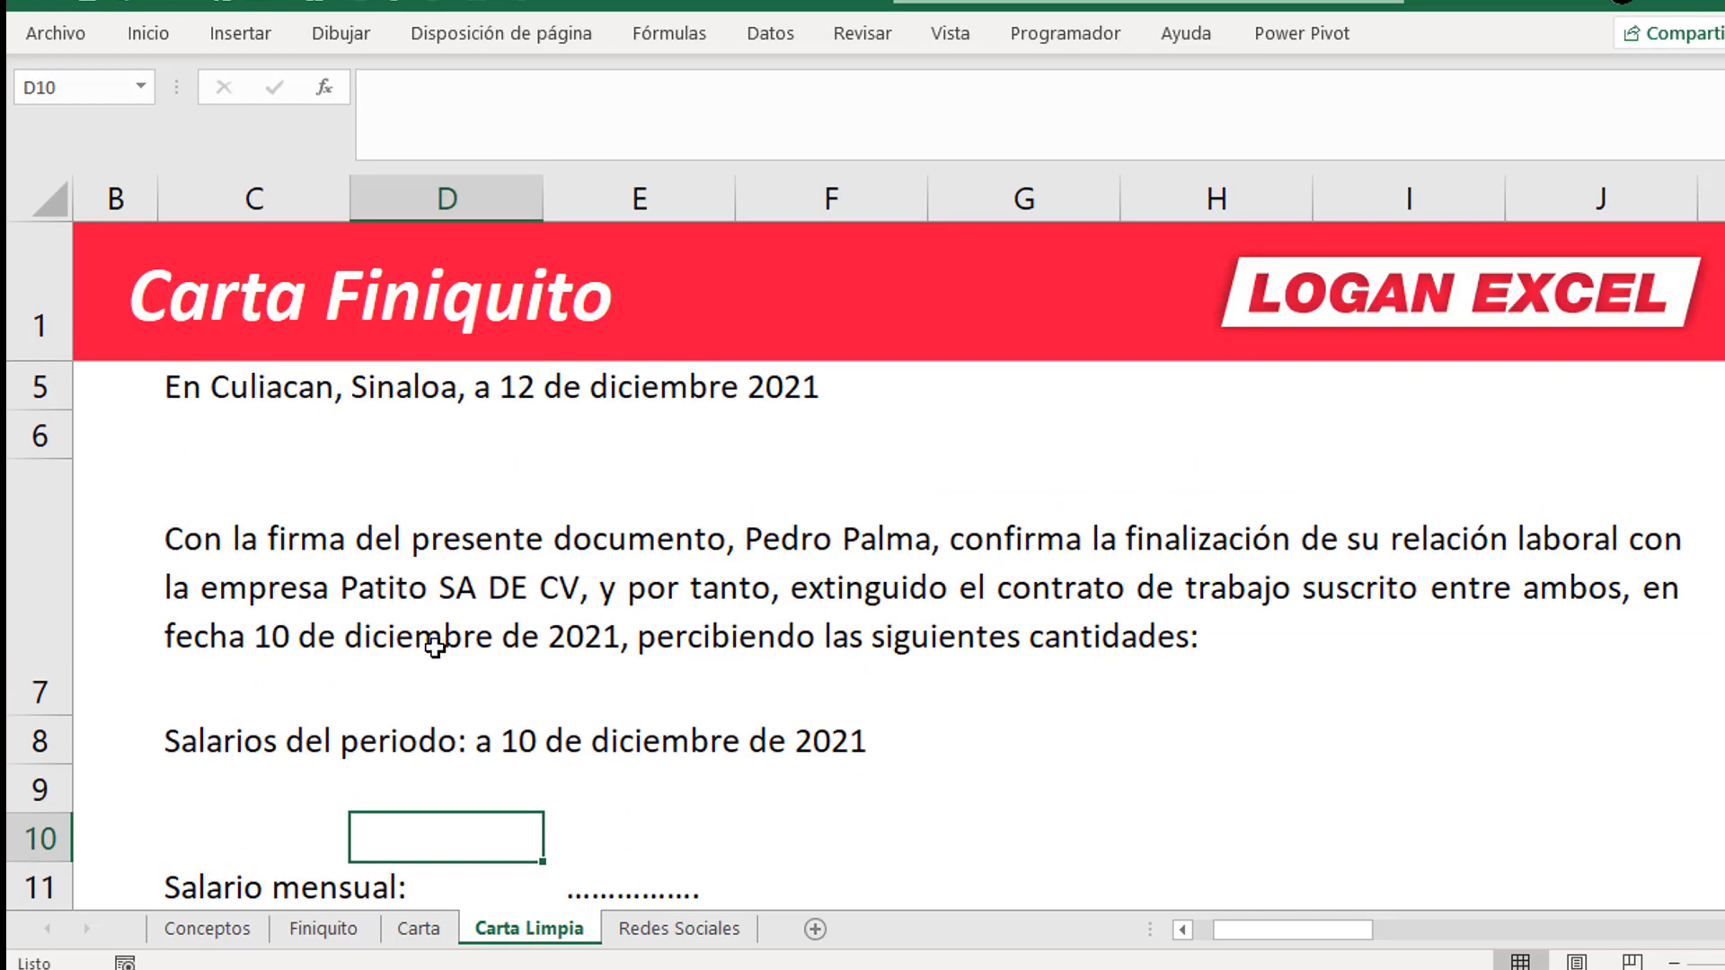
scroll(436, 649, down, 1)
click(419, 928)
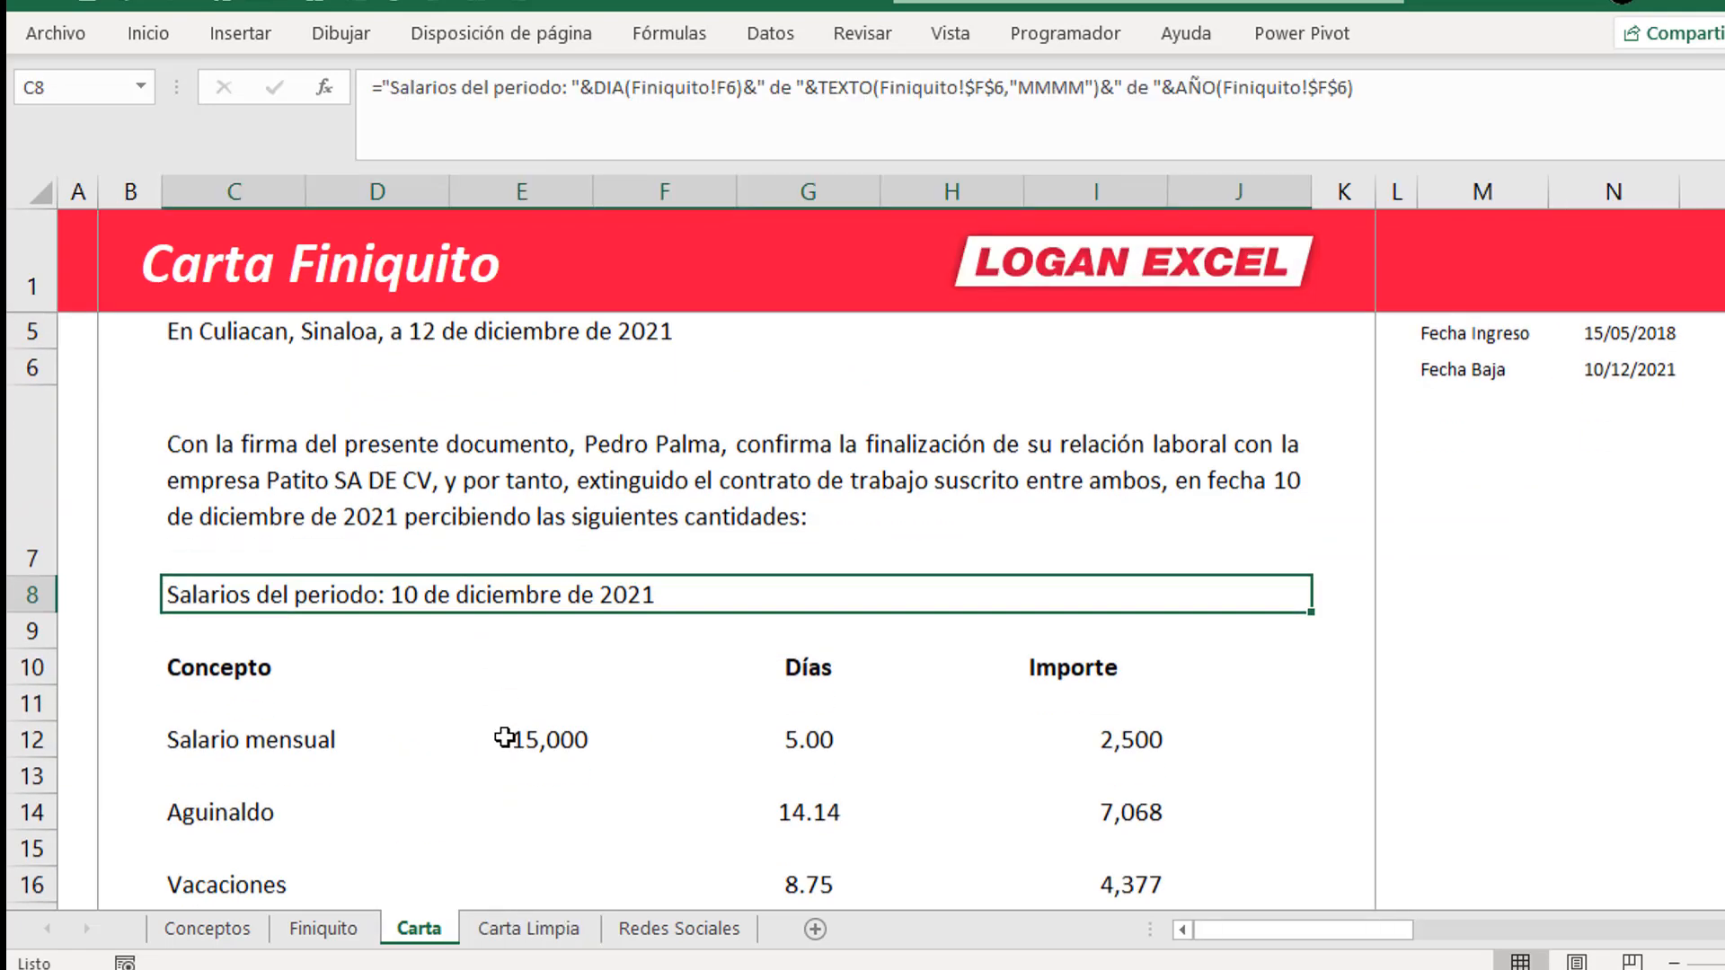
scroll(515, 738, down, 1)
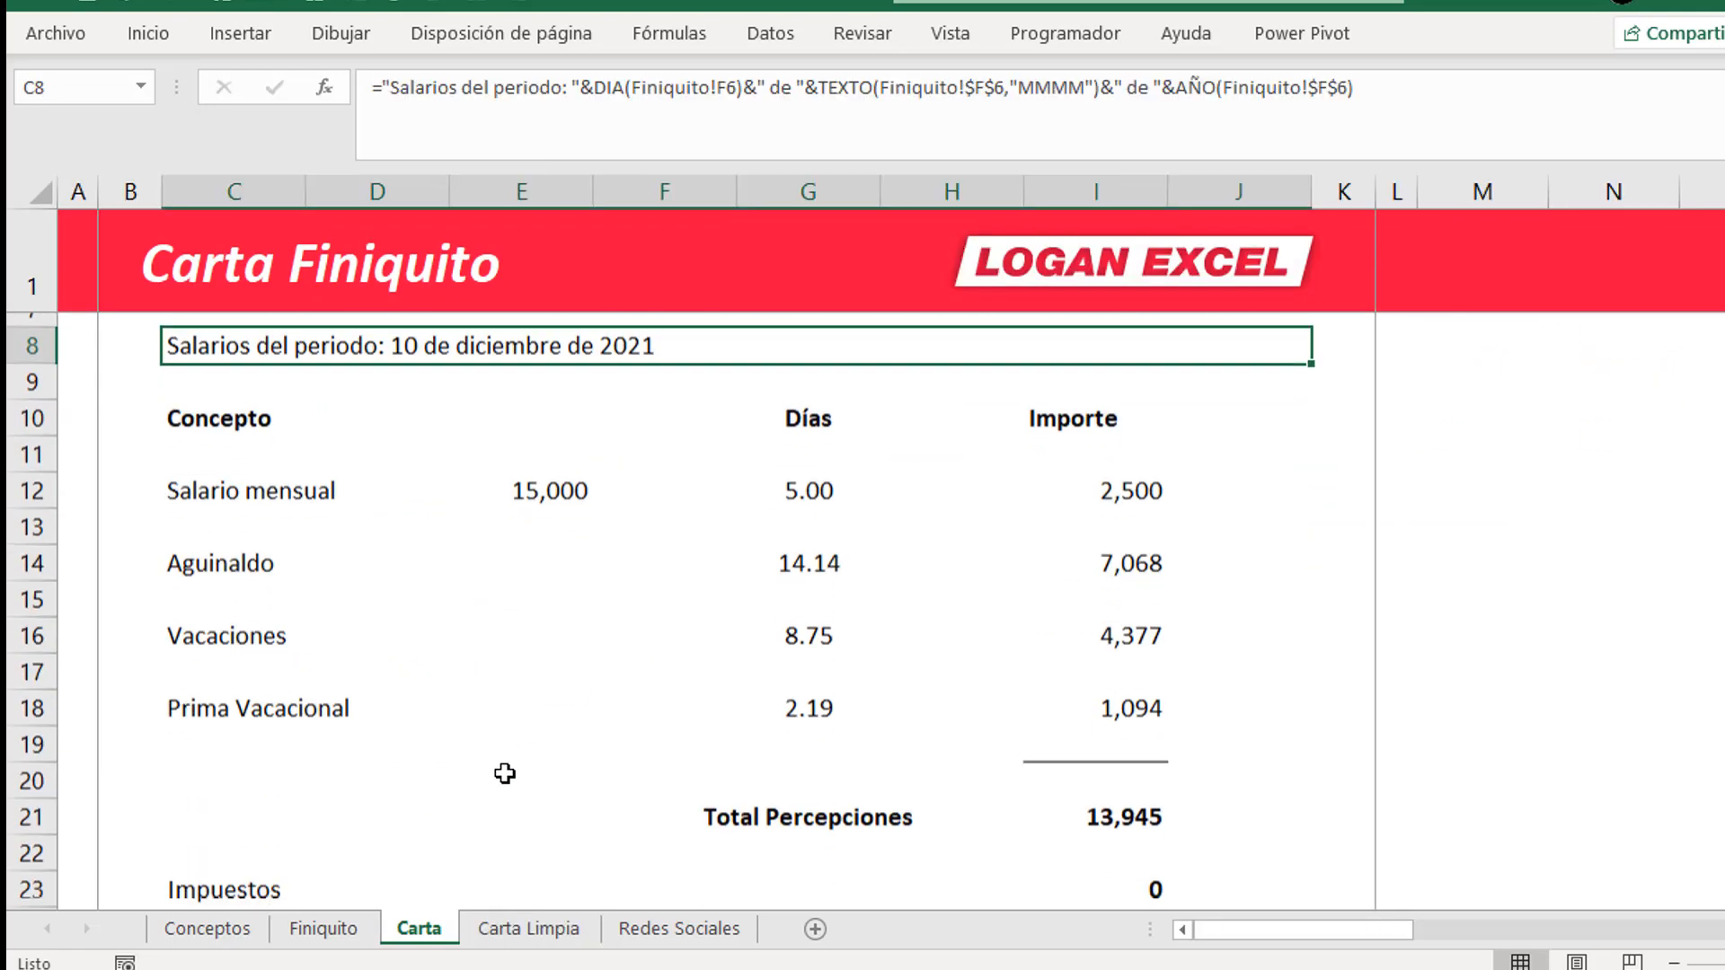
click(492, 931)
click(240, 521)
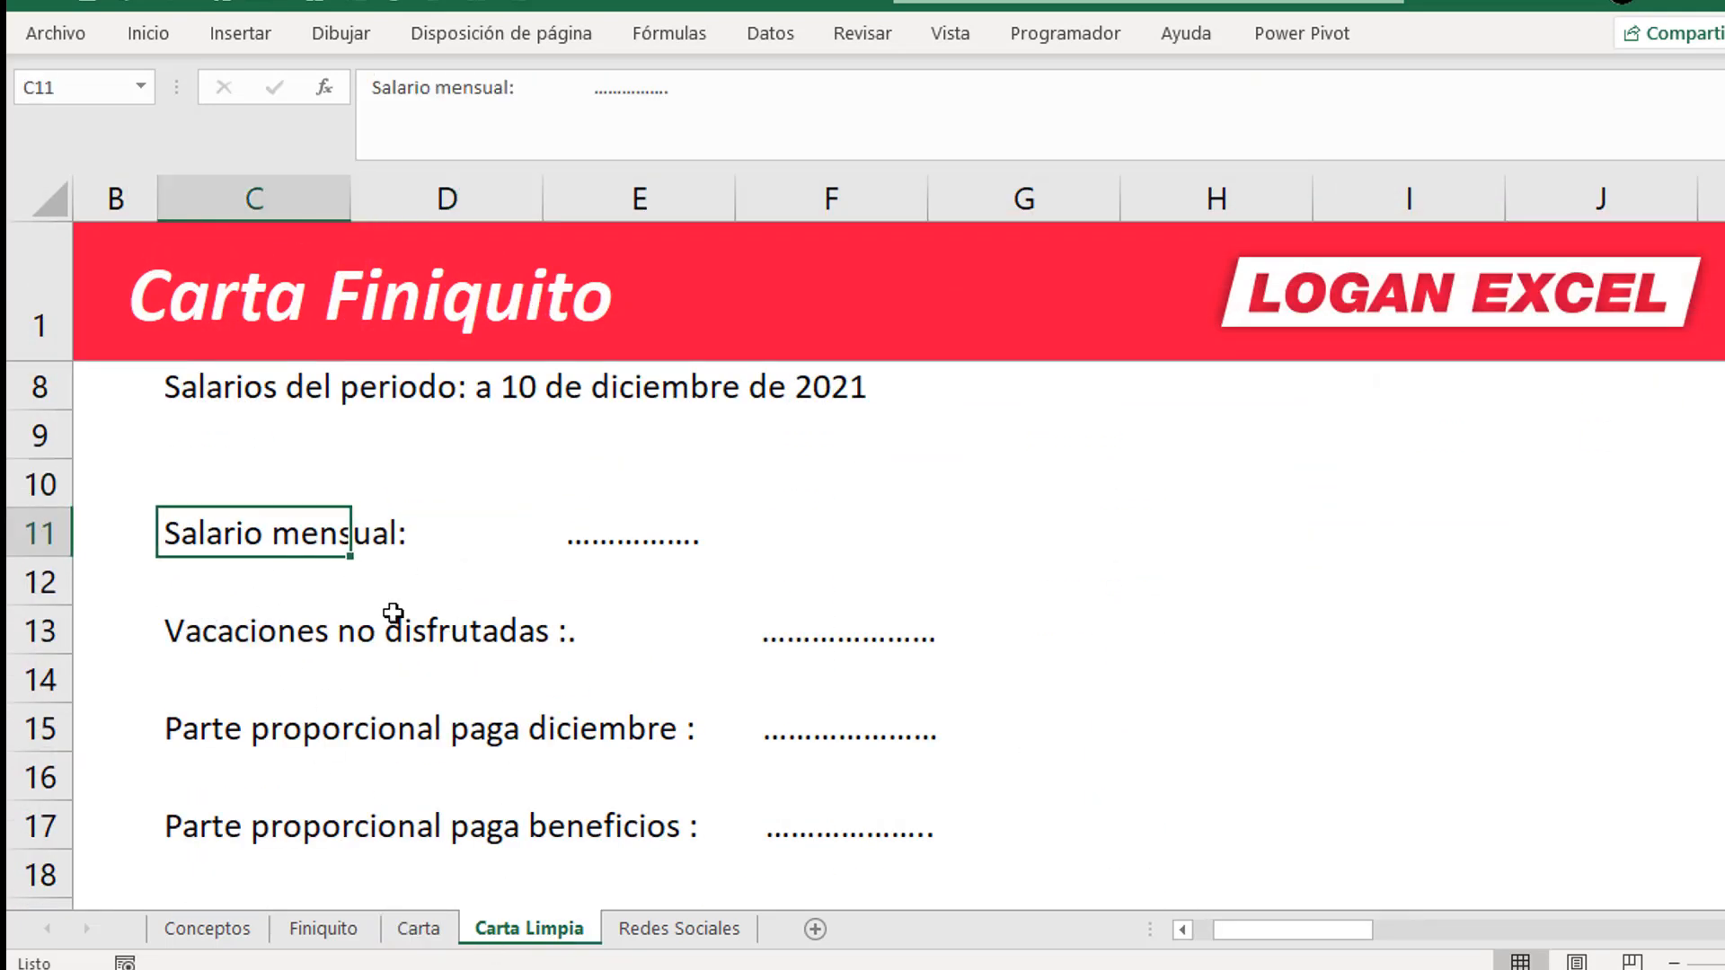
- Copy the Concepto, Días and Importe headings in C10:I10 of the Carta sheet to C10 on Carta Limpia
click(439, 929)
click(260, 406)
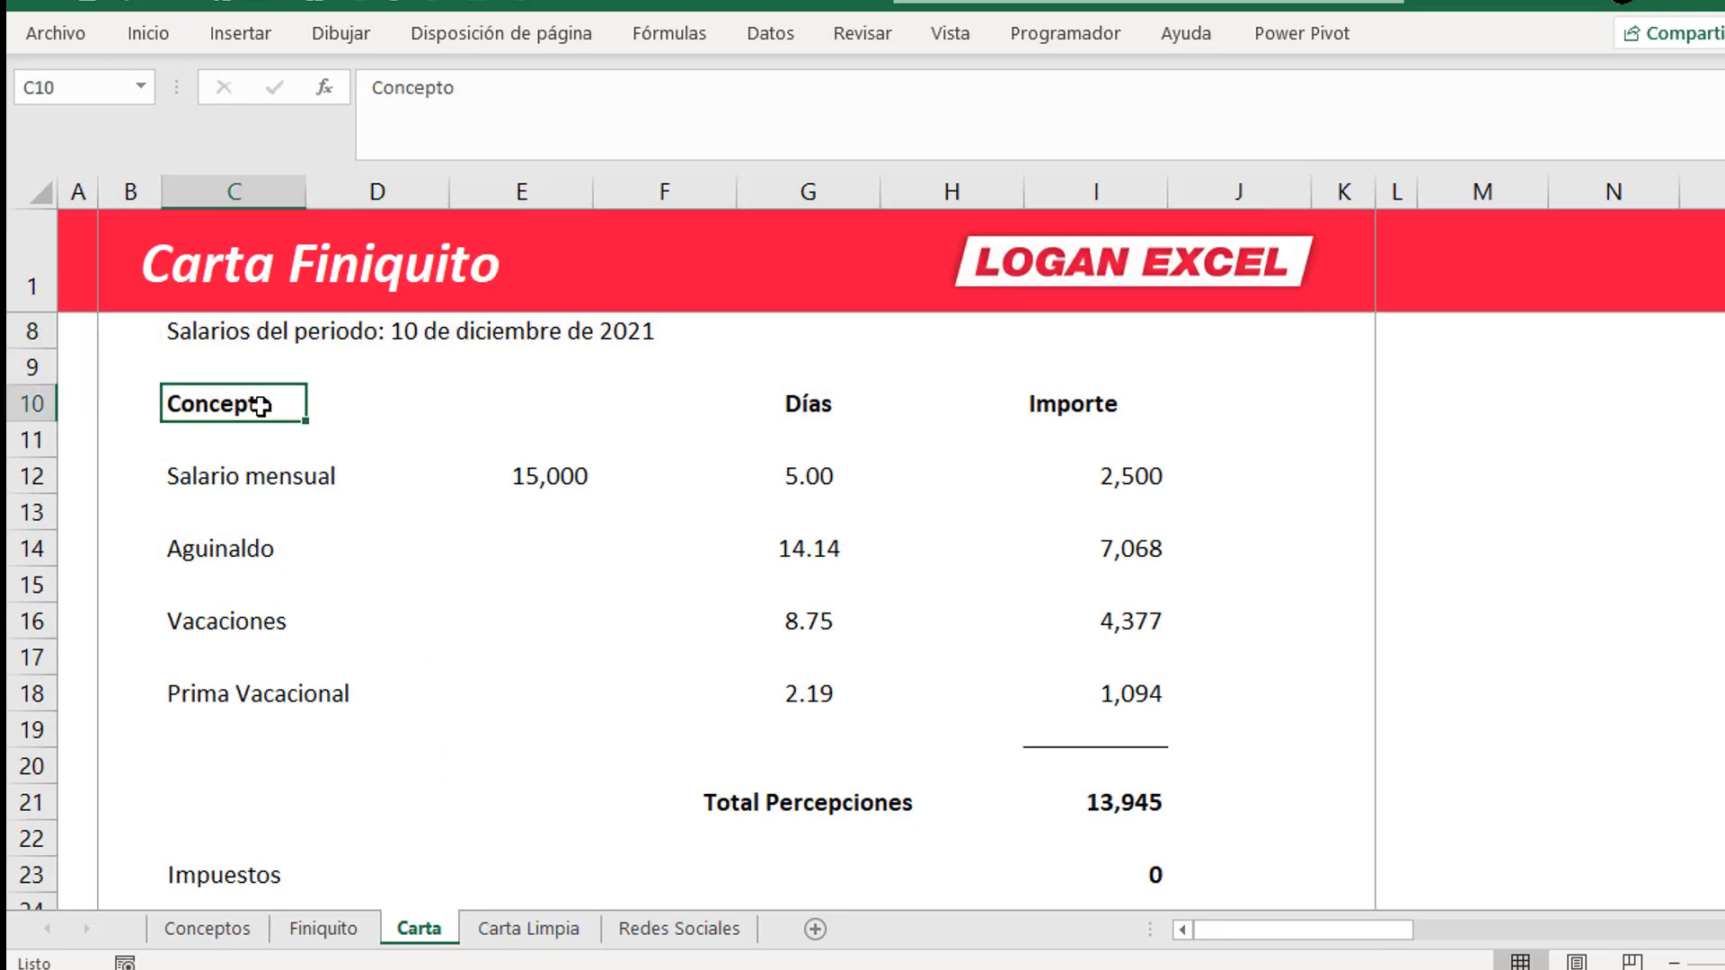
drag(261, 406, 1082, 401)
scroll(570, 599, up, 1)
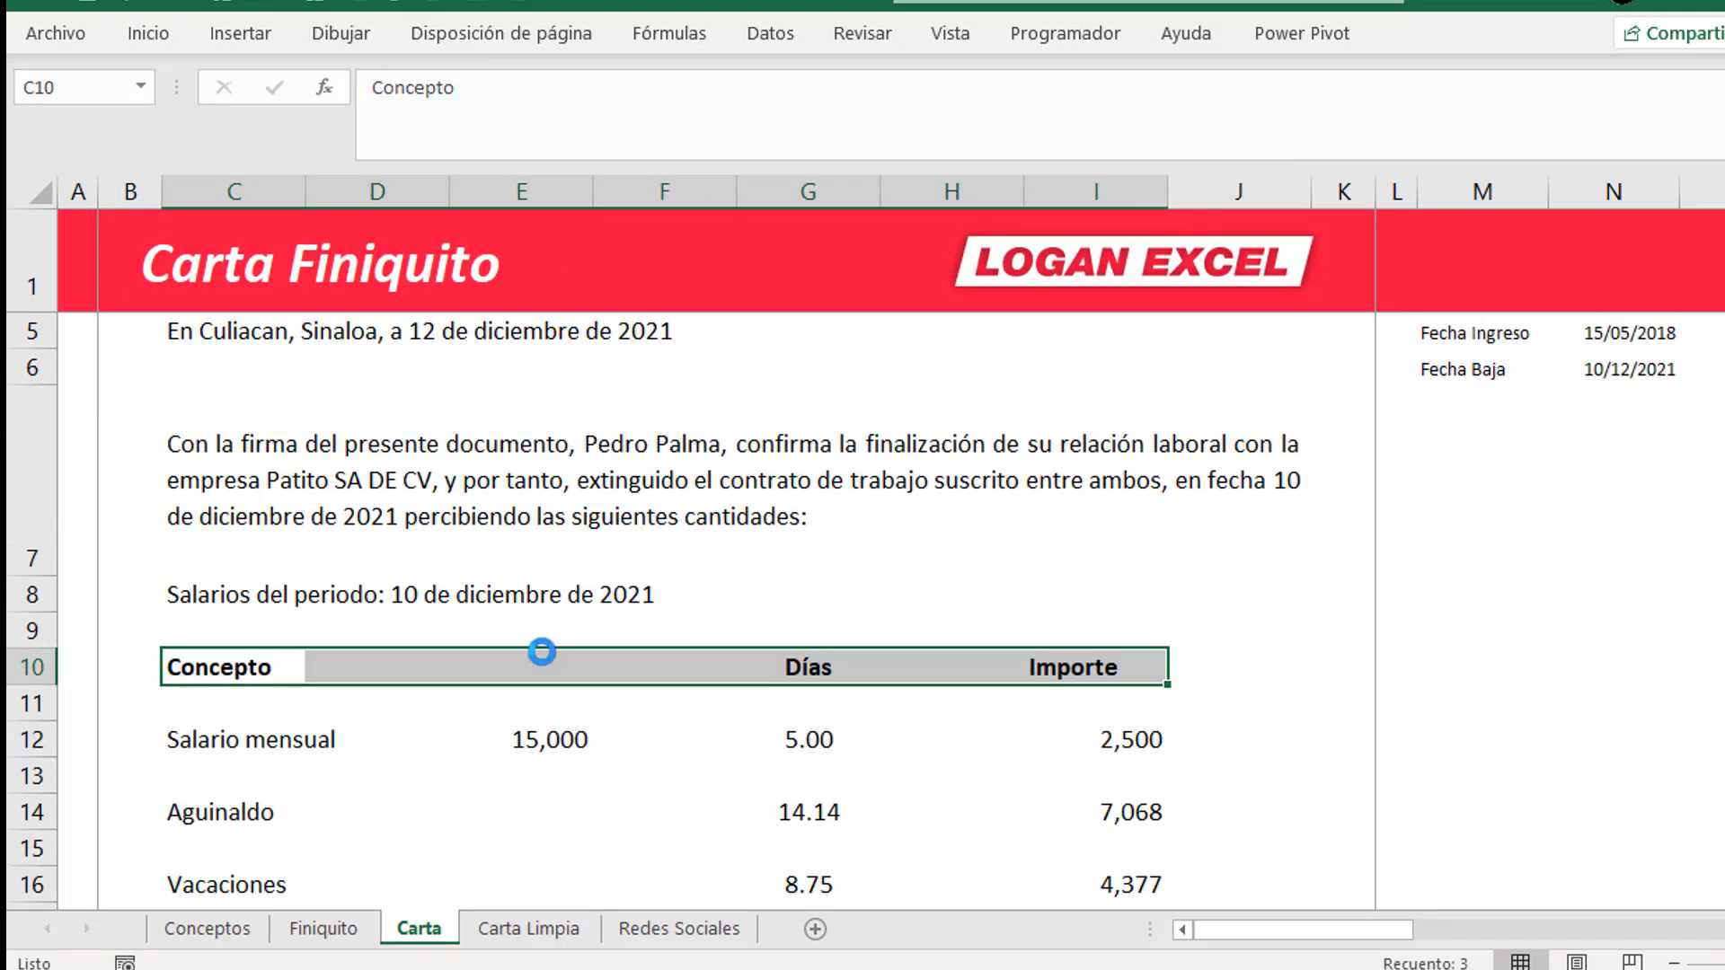
key(ctrl+c)
scroll(616, 767, down, 1)
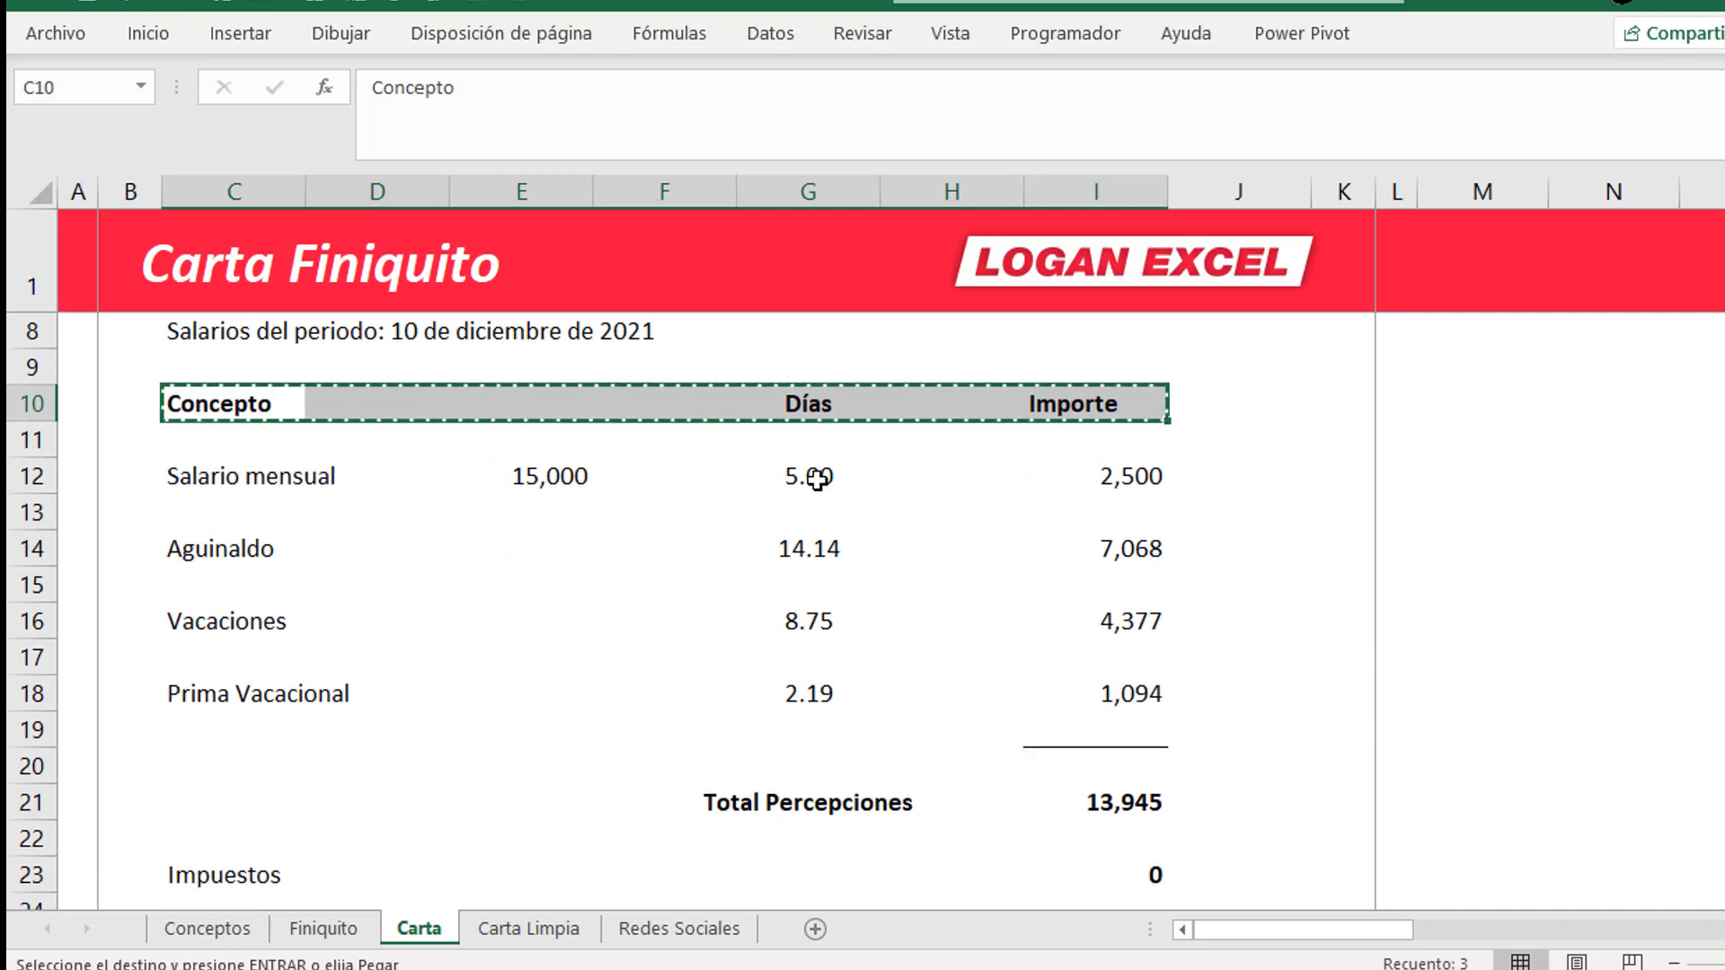
drag(818, 479, 820, 675)
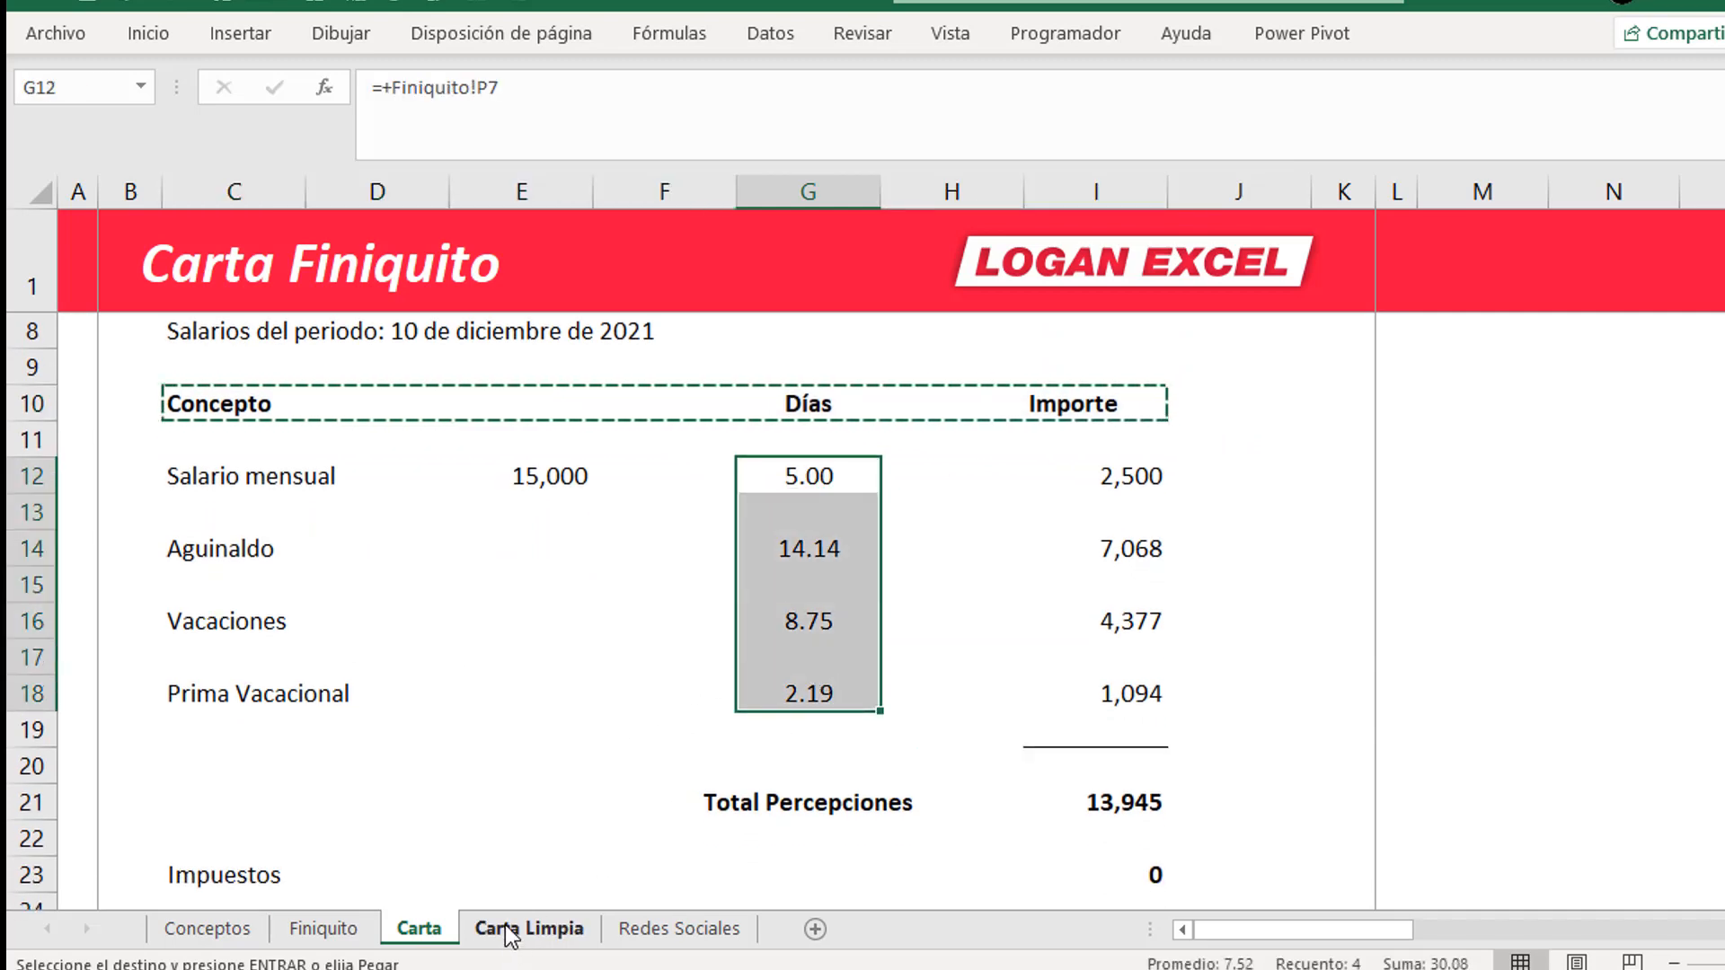
click(509, 934)
click(253, 481)
key(Return)
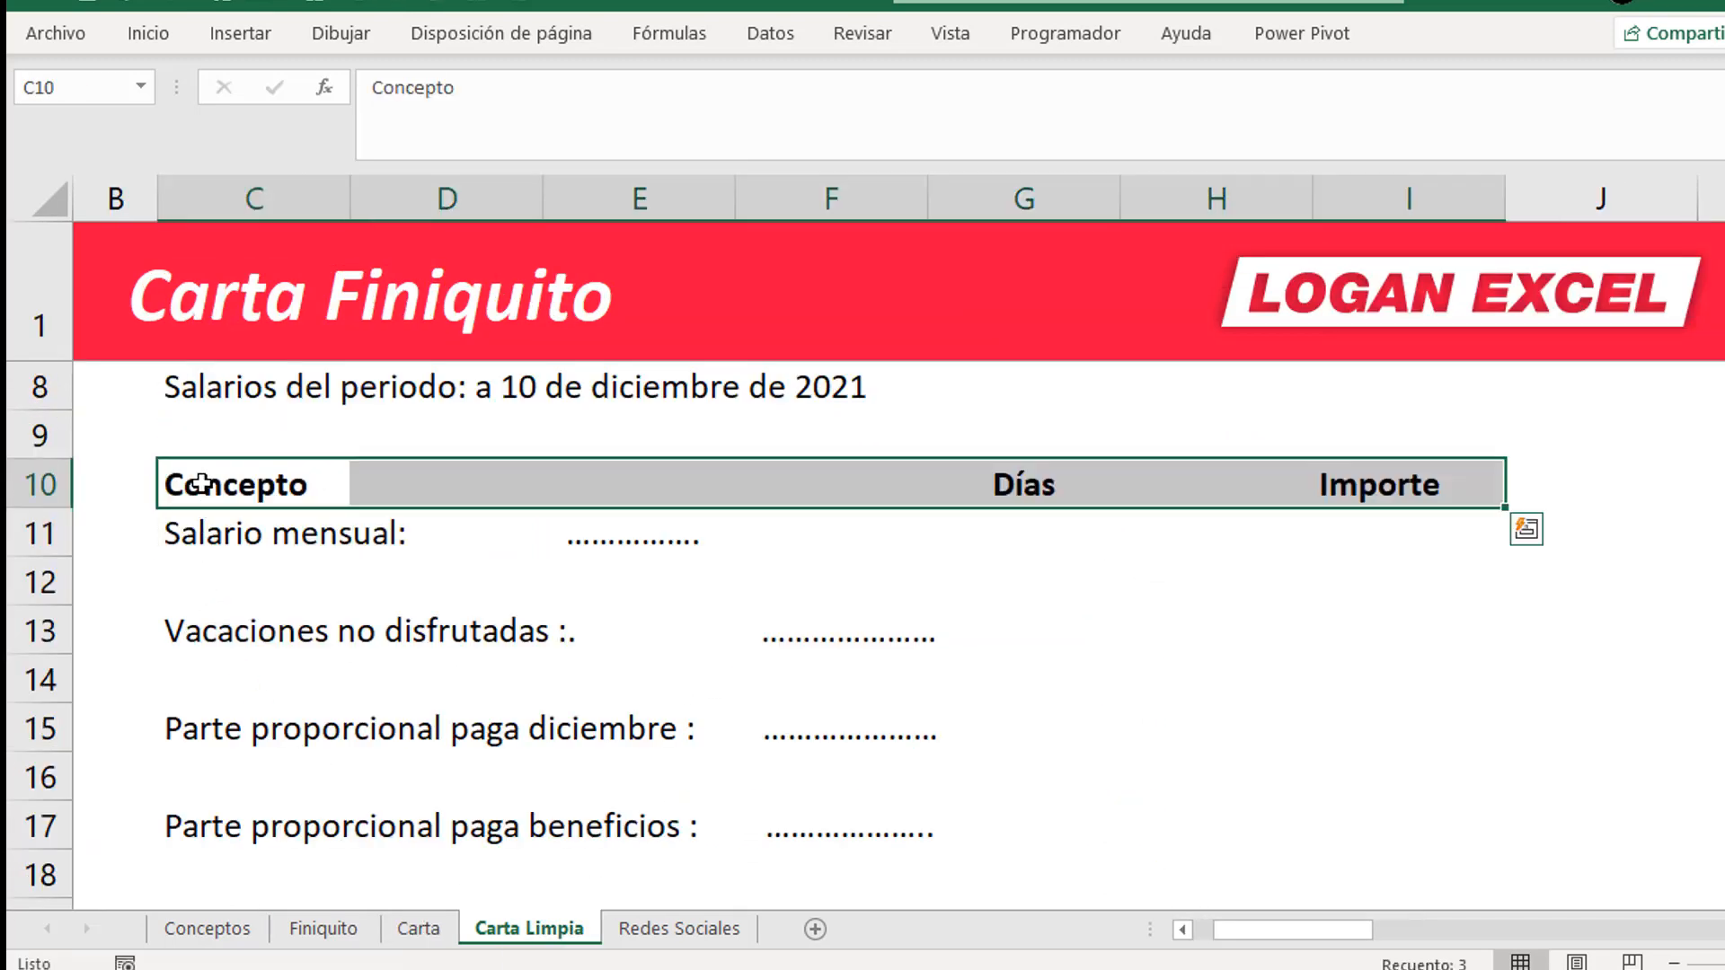
- Compare the row position and wording of the "Salario mensual" line on the Carta Limpia and Carta sheets
scroll(407, 763, up, 2)
click(500, 697)
scroll(449, 737, down, 2)
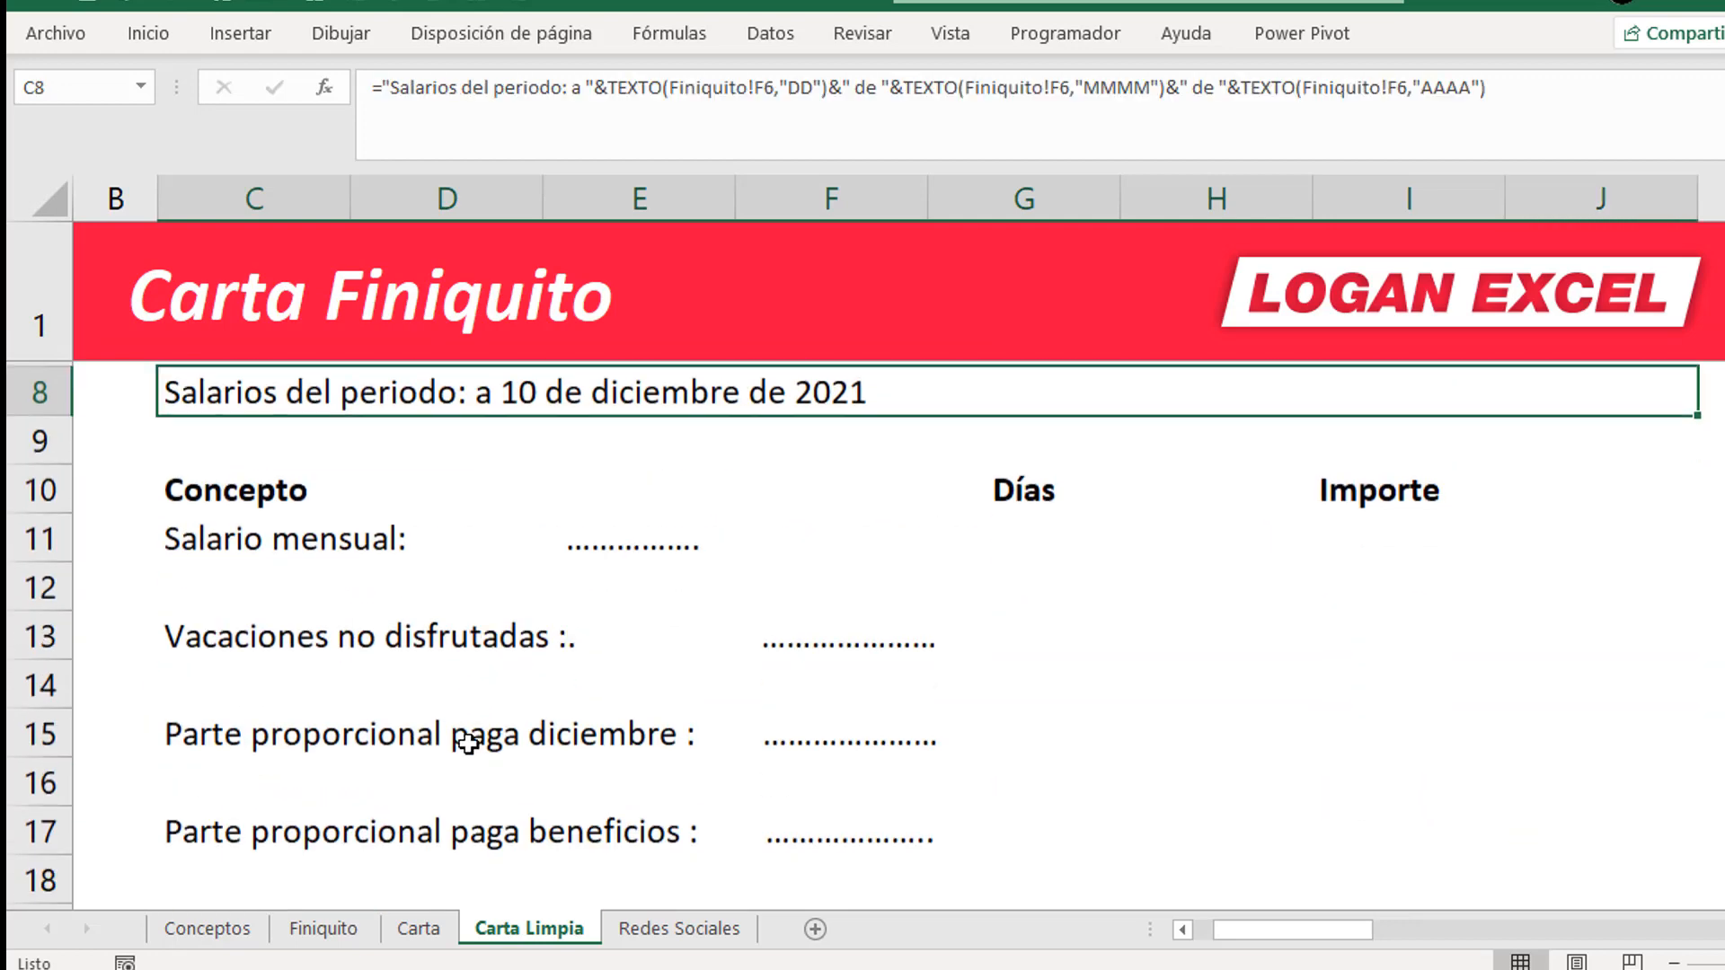
click(397, 538)
click(265, 543)
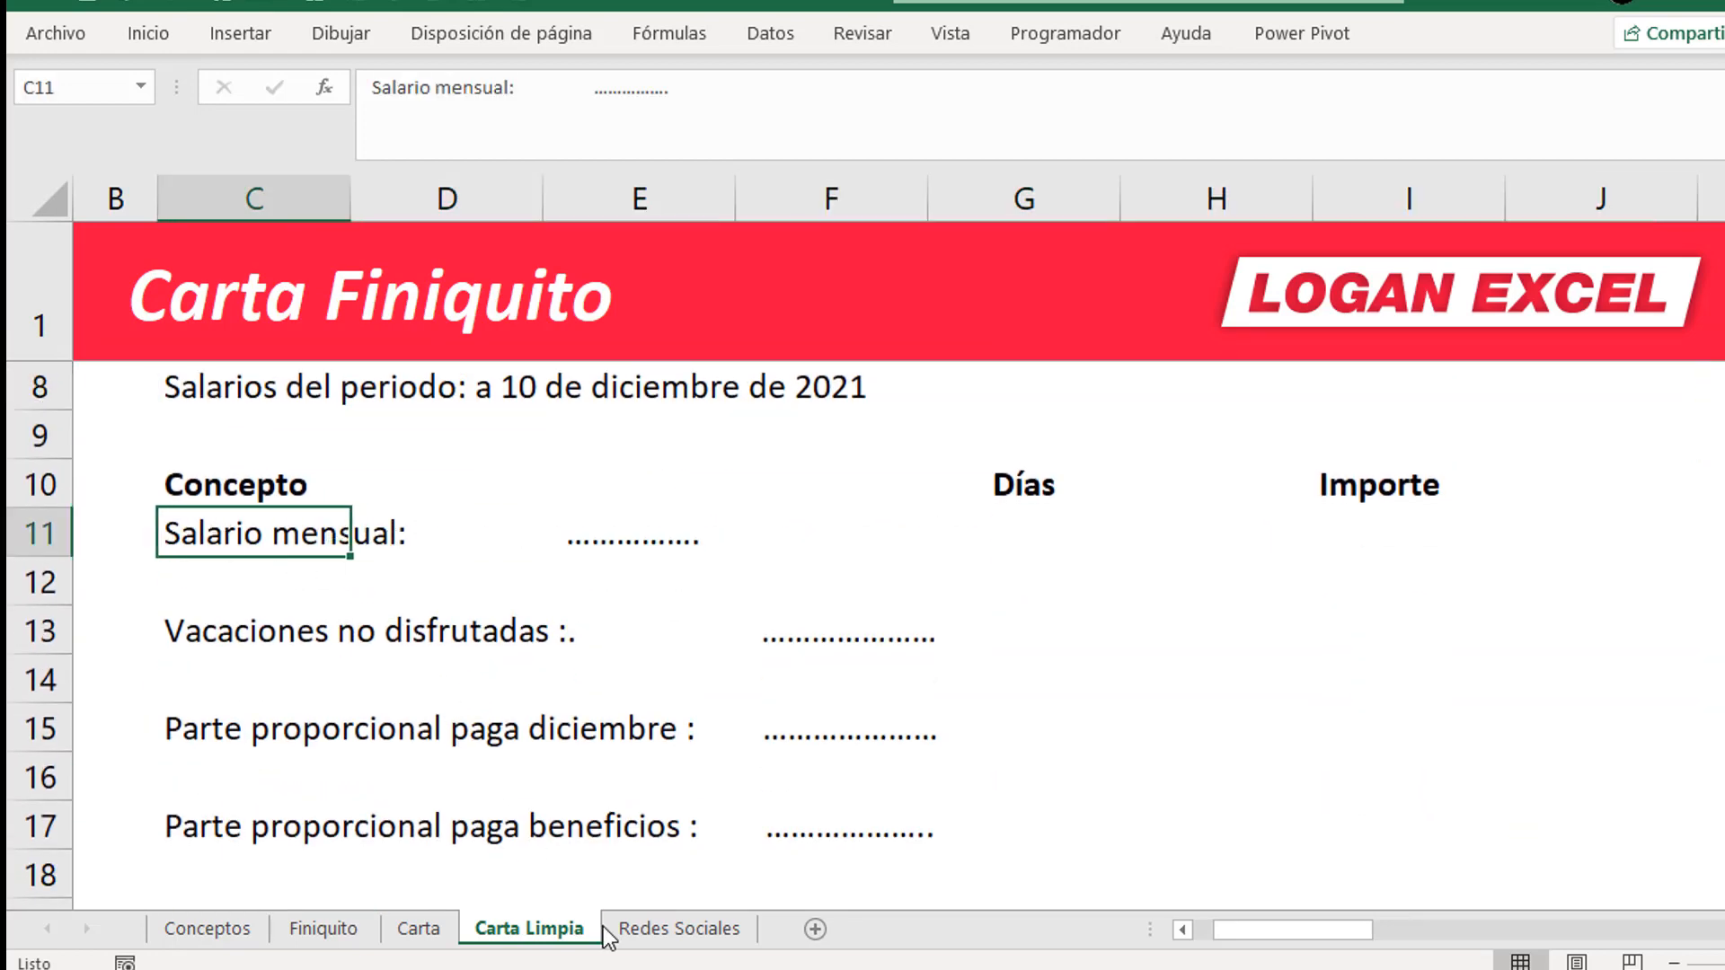
click(418, 933)
click(243, 487)
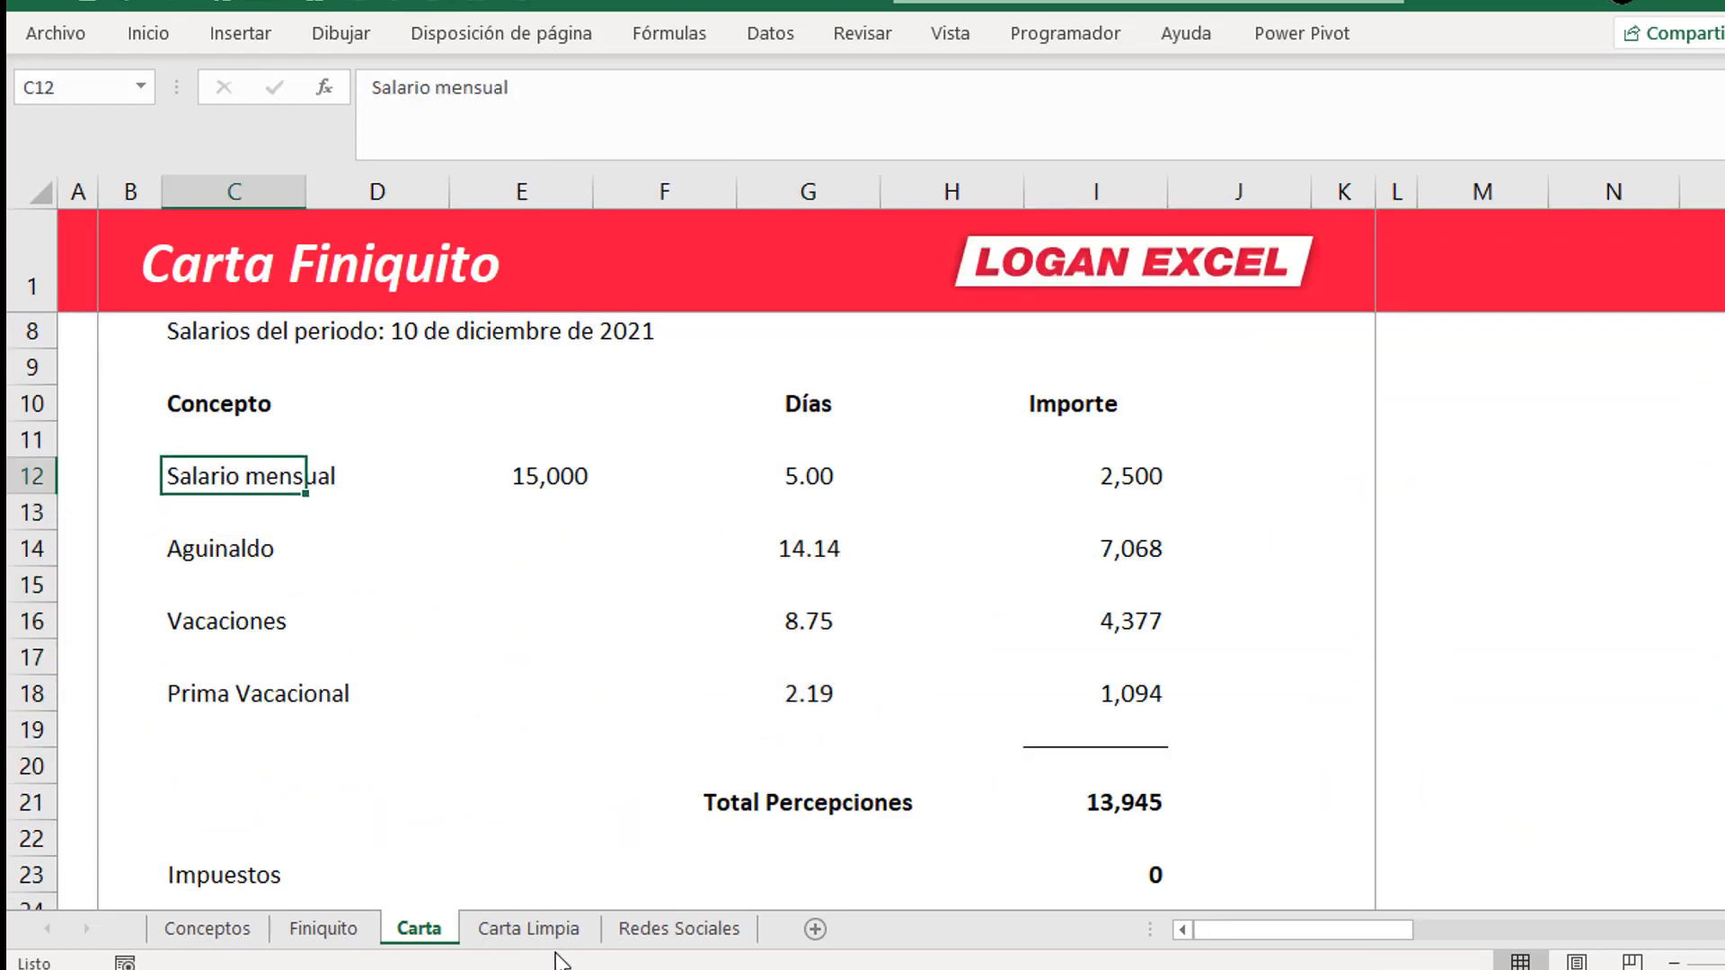
click(539, 933)
click(445, 682)
click(306, 543)
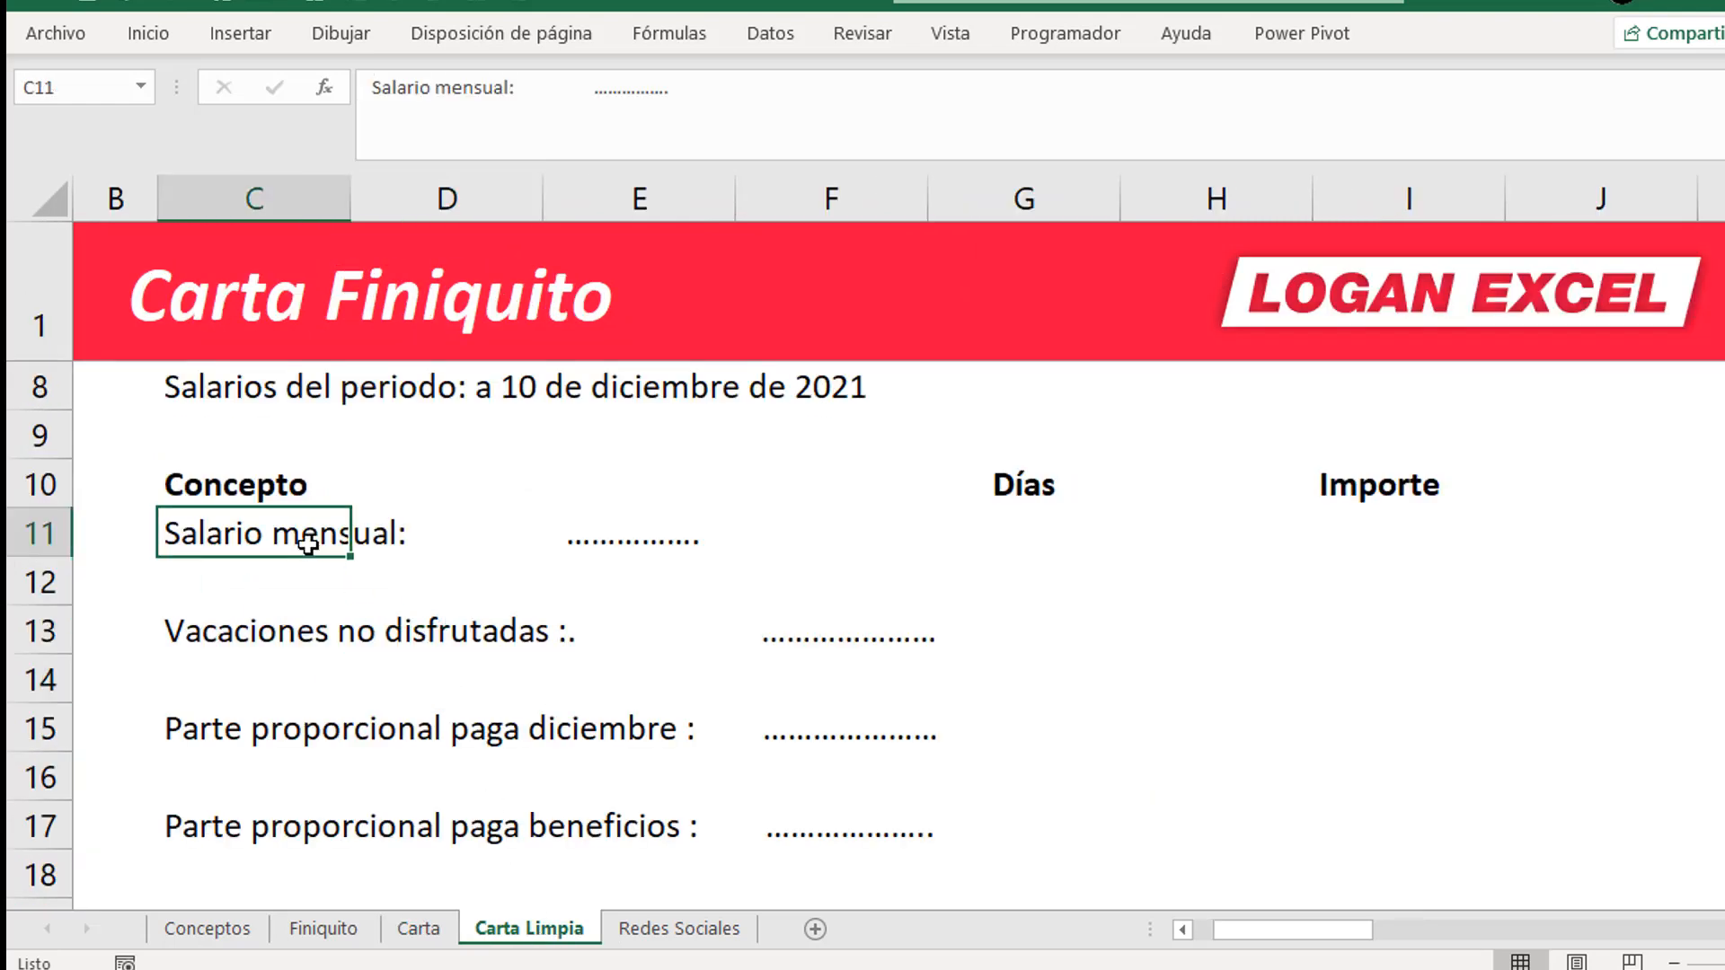
click(440, 939)
click(539, 932)
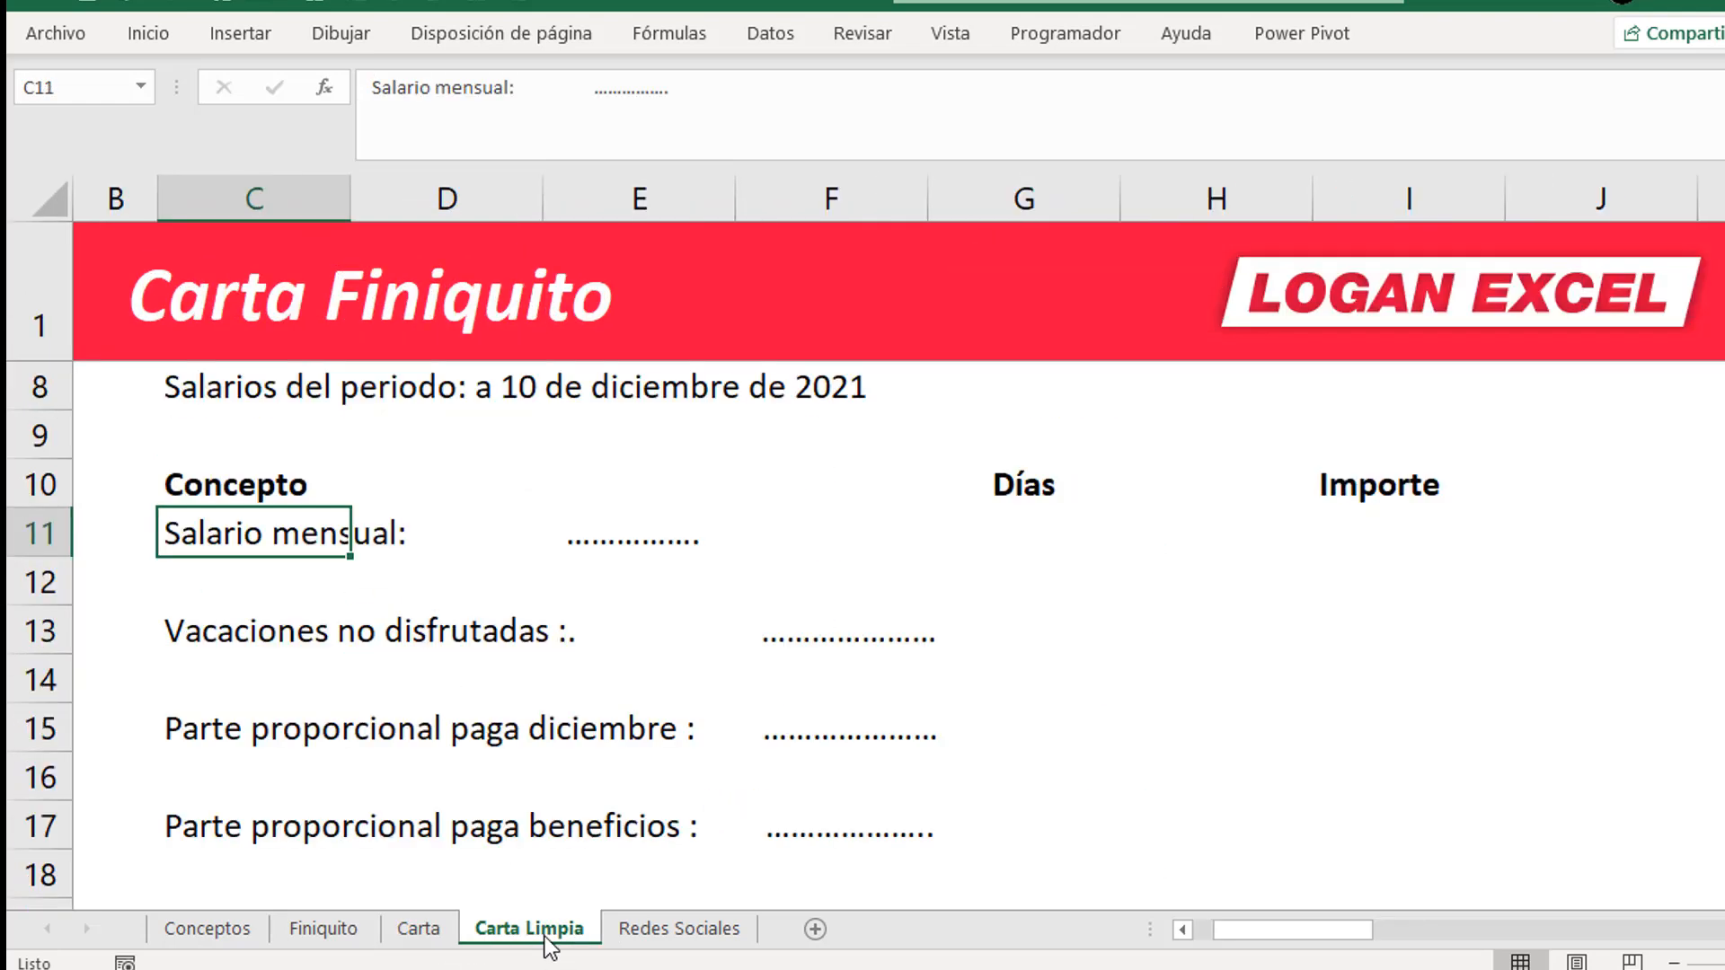
- Copy the "Salario mensual" placeholder line from C11 to C12 on Carta Limpia
click(240, 604)
key(Up)
key(ctrl+c)
key(Down)
key(Return)
key(Up)
key(Right)
key(Right)
key(Left)
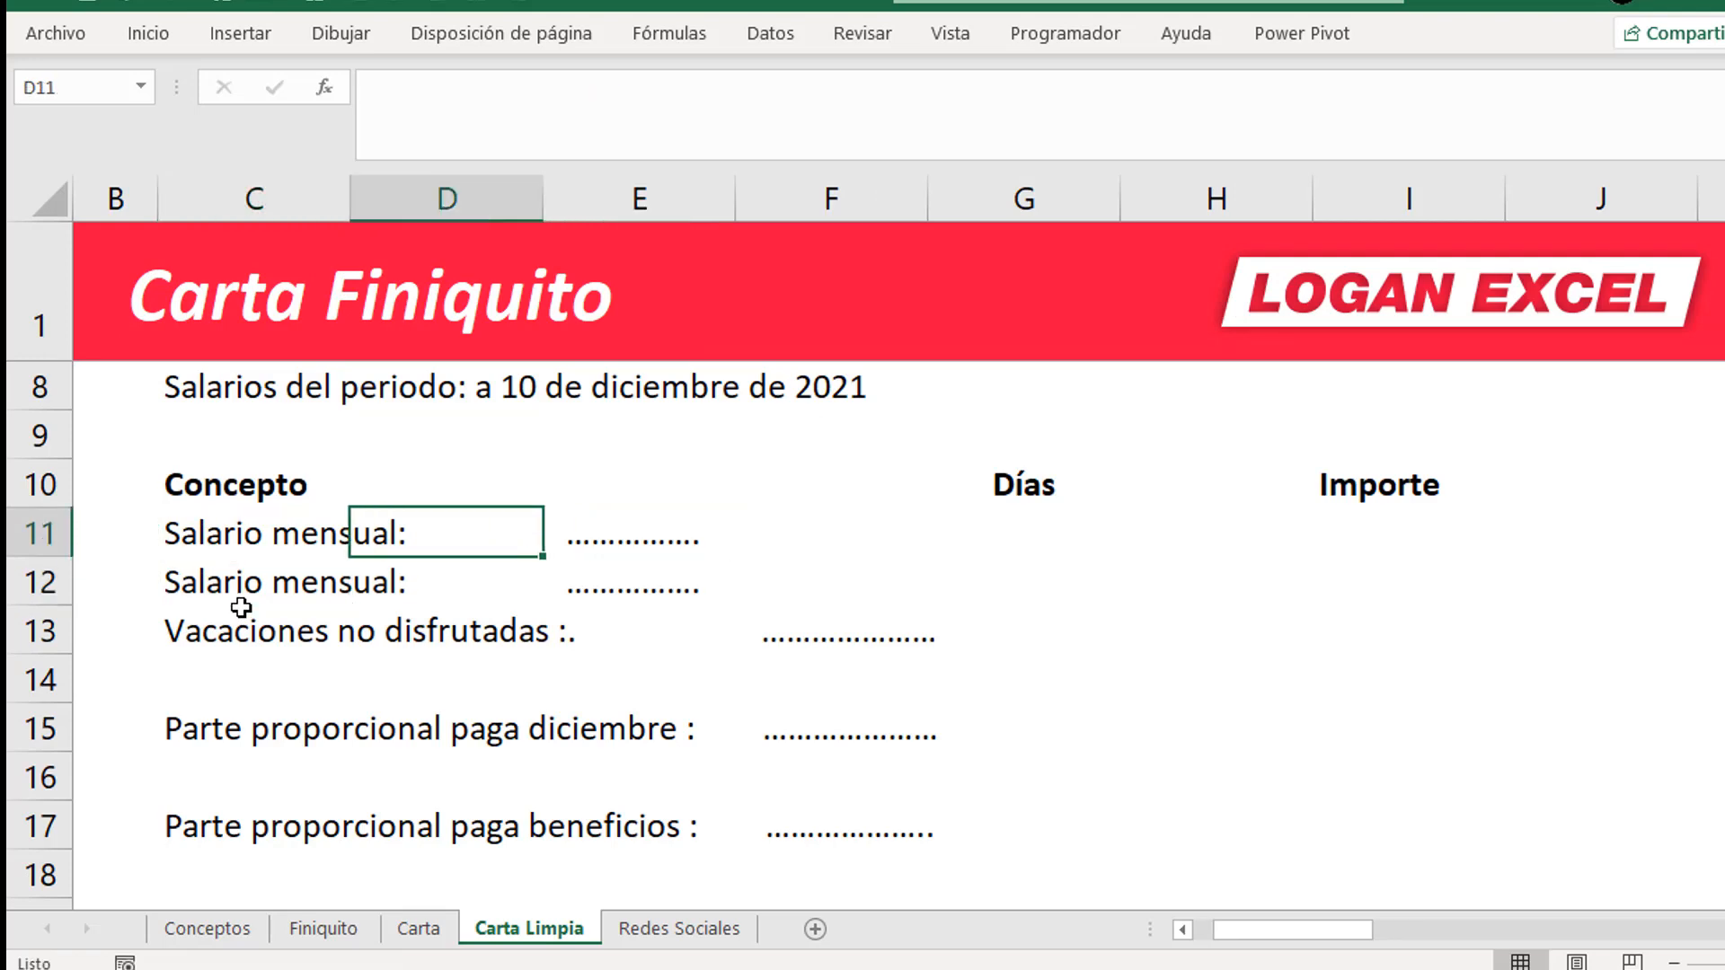
click(241, 604)
key(ctrl+Page_Up)
click(241, 608)
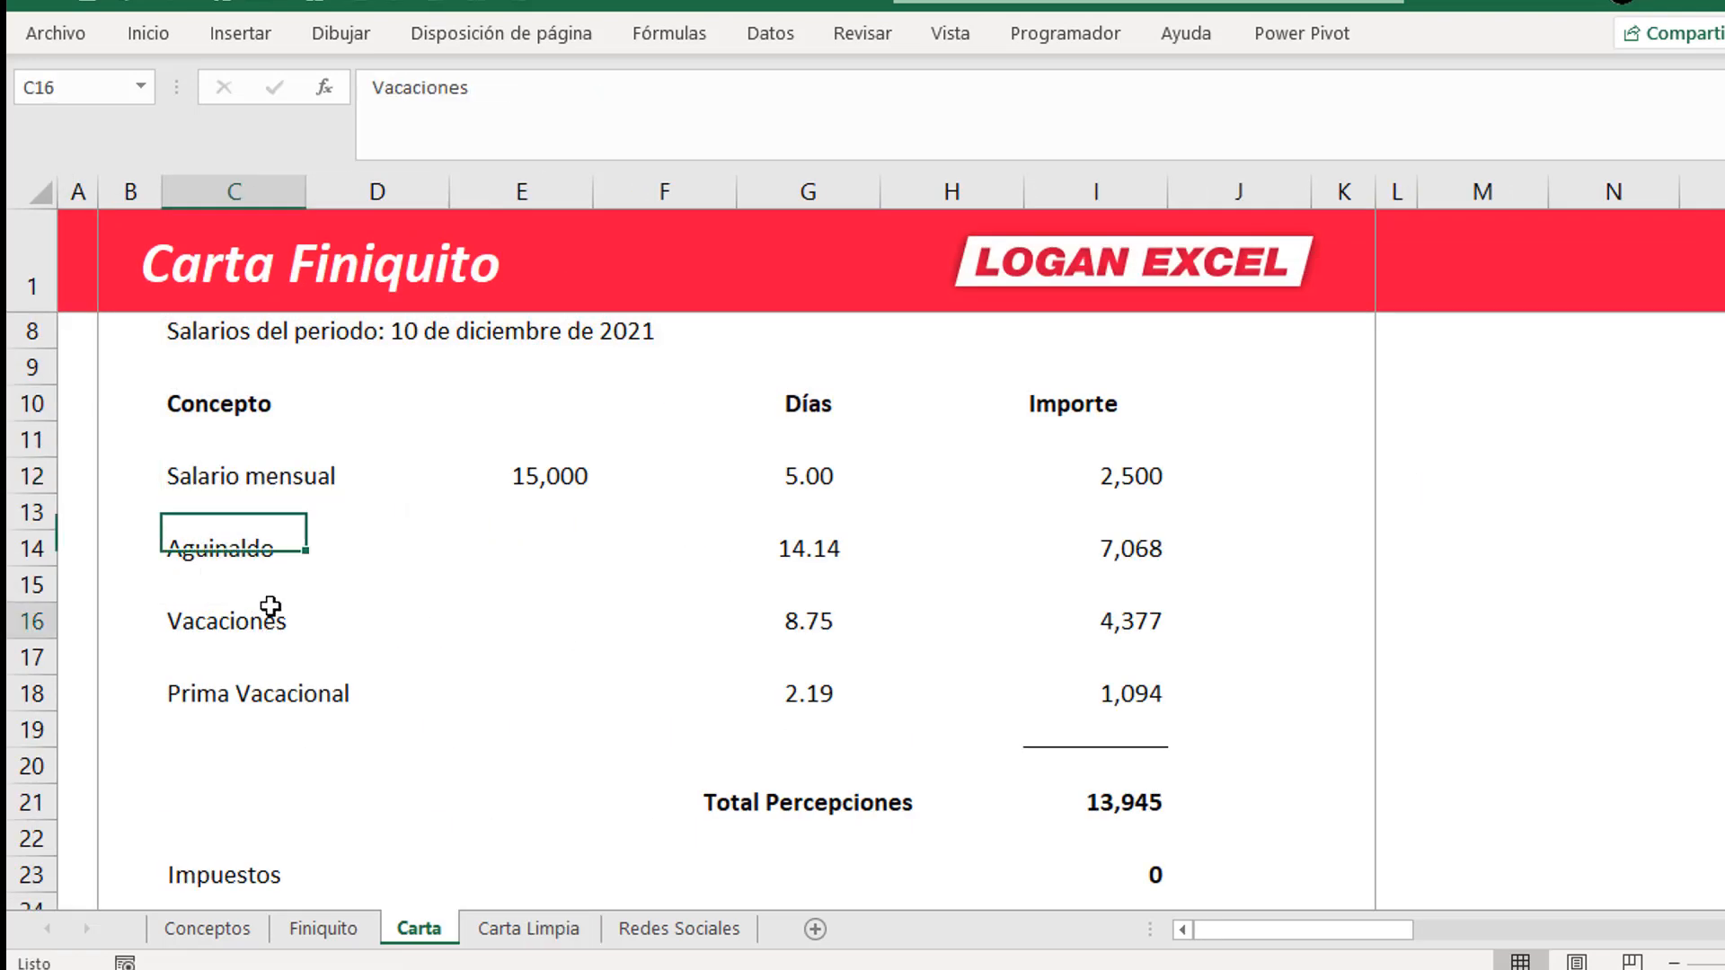
drag(239, 477, 248, 693)
key(ctrl+c)
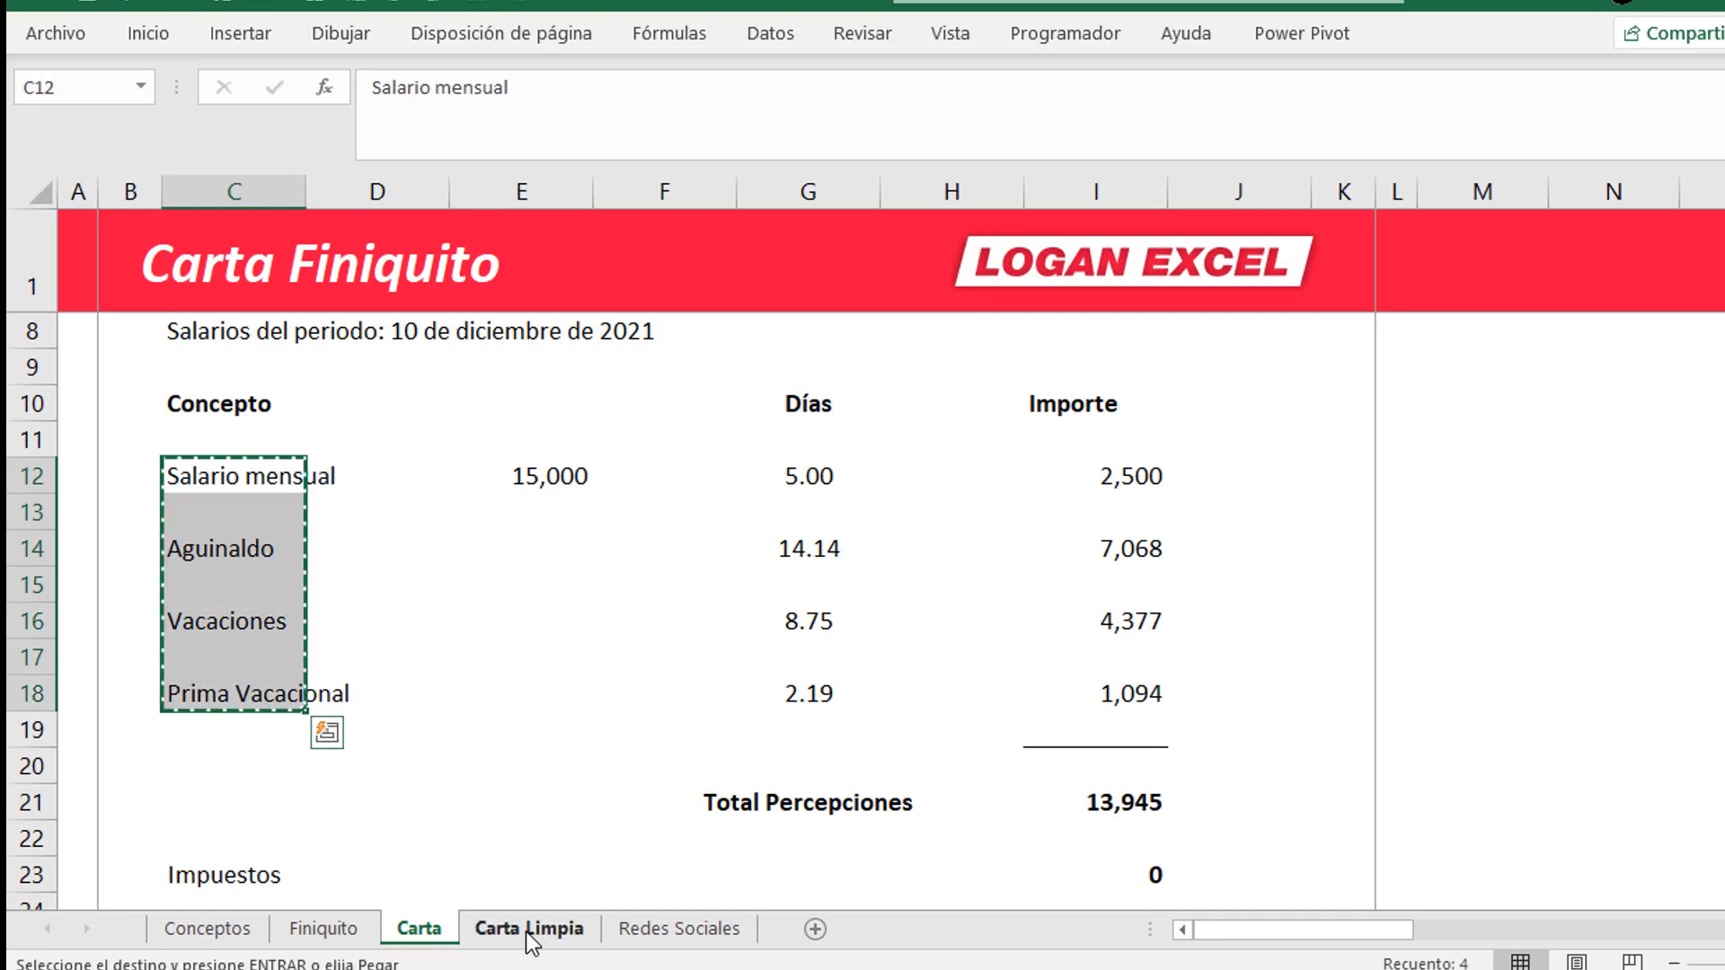
- Check the existing placeholder rows on Carta Limpia against the list of concepts on the Carta sheet
click(527, 928)
scroll(328, 637, down, 1)
click(329, 637)
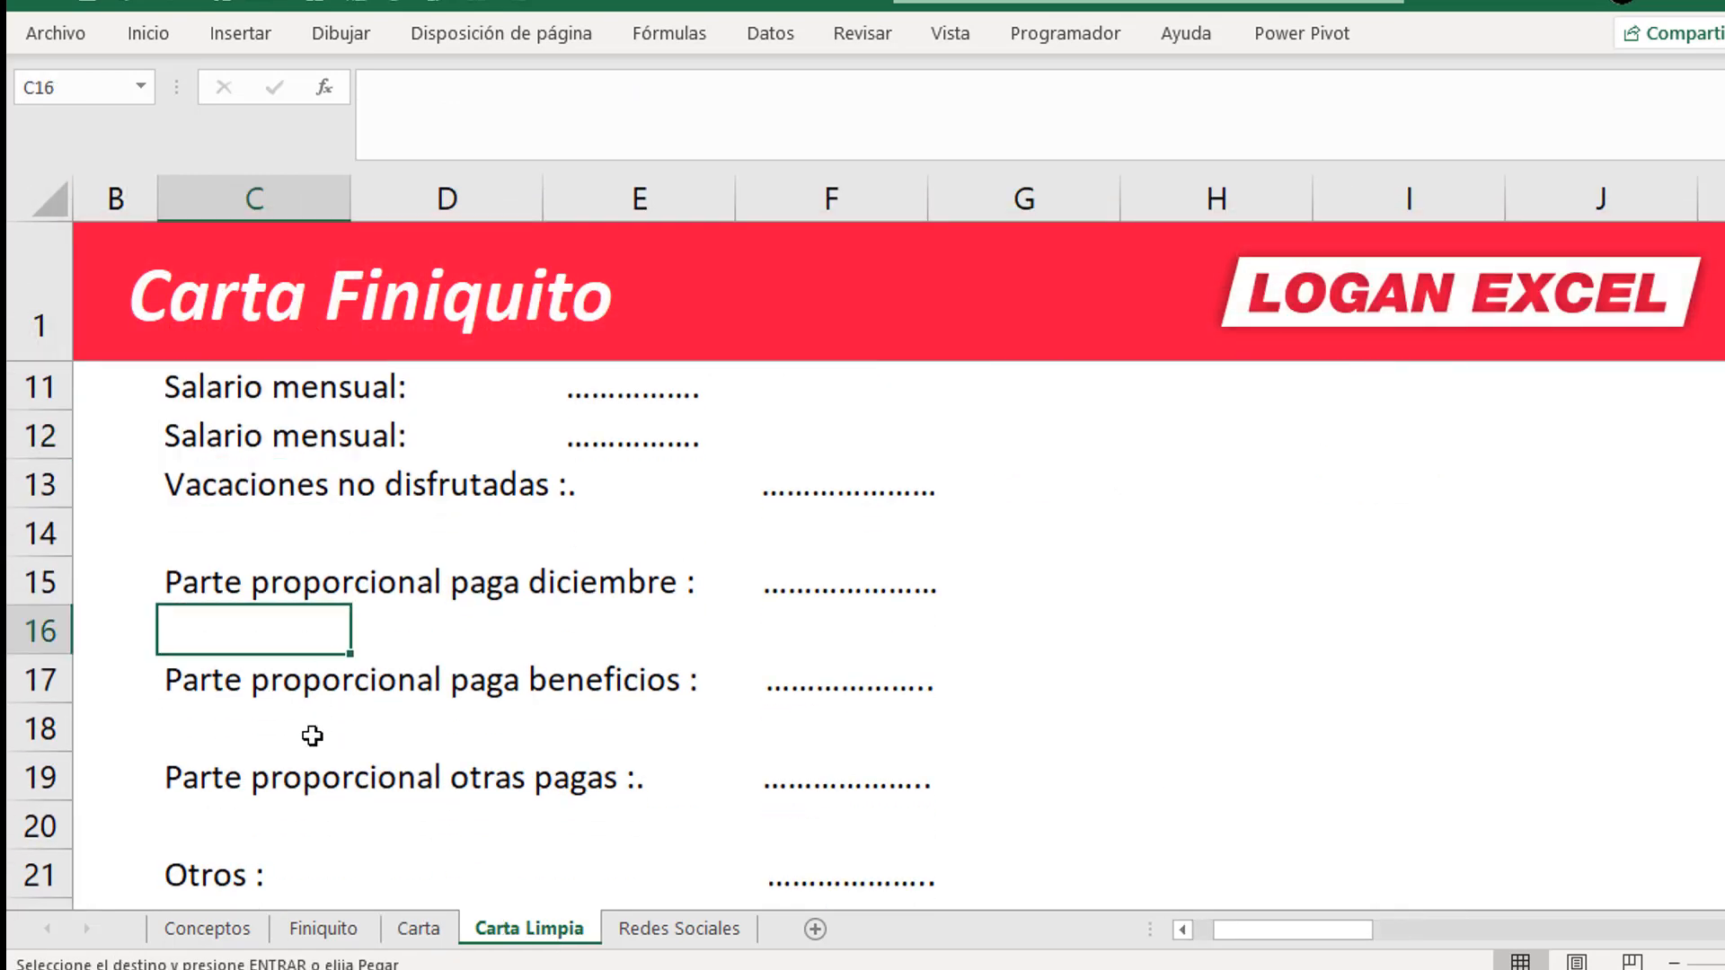
scroll(339, 712, down, 1)
scroll(339, 716, up, 2)
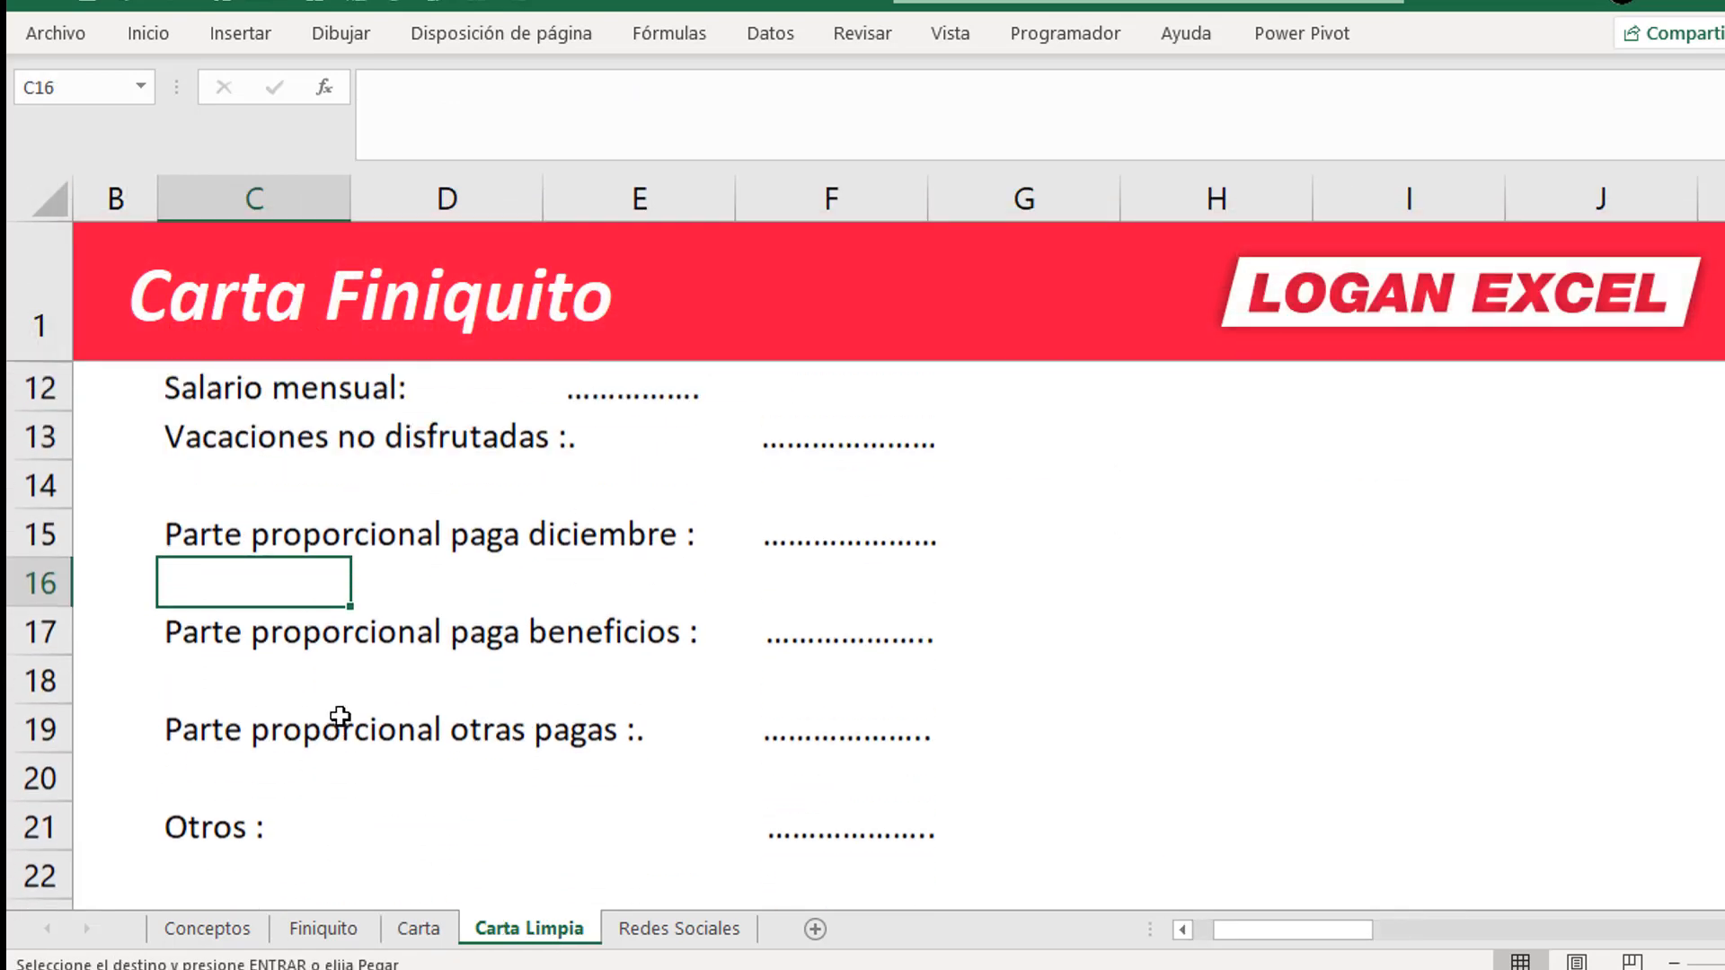
click(419, 928)
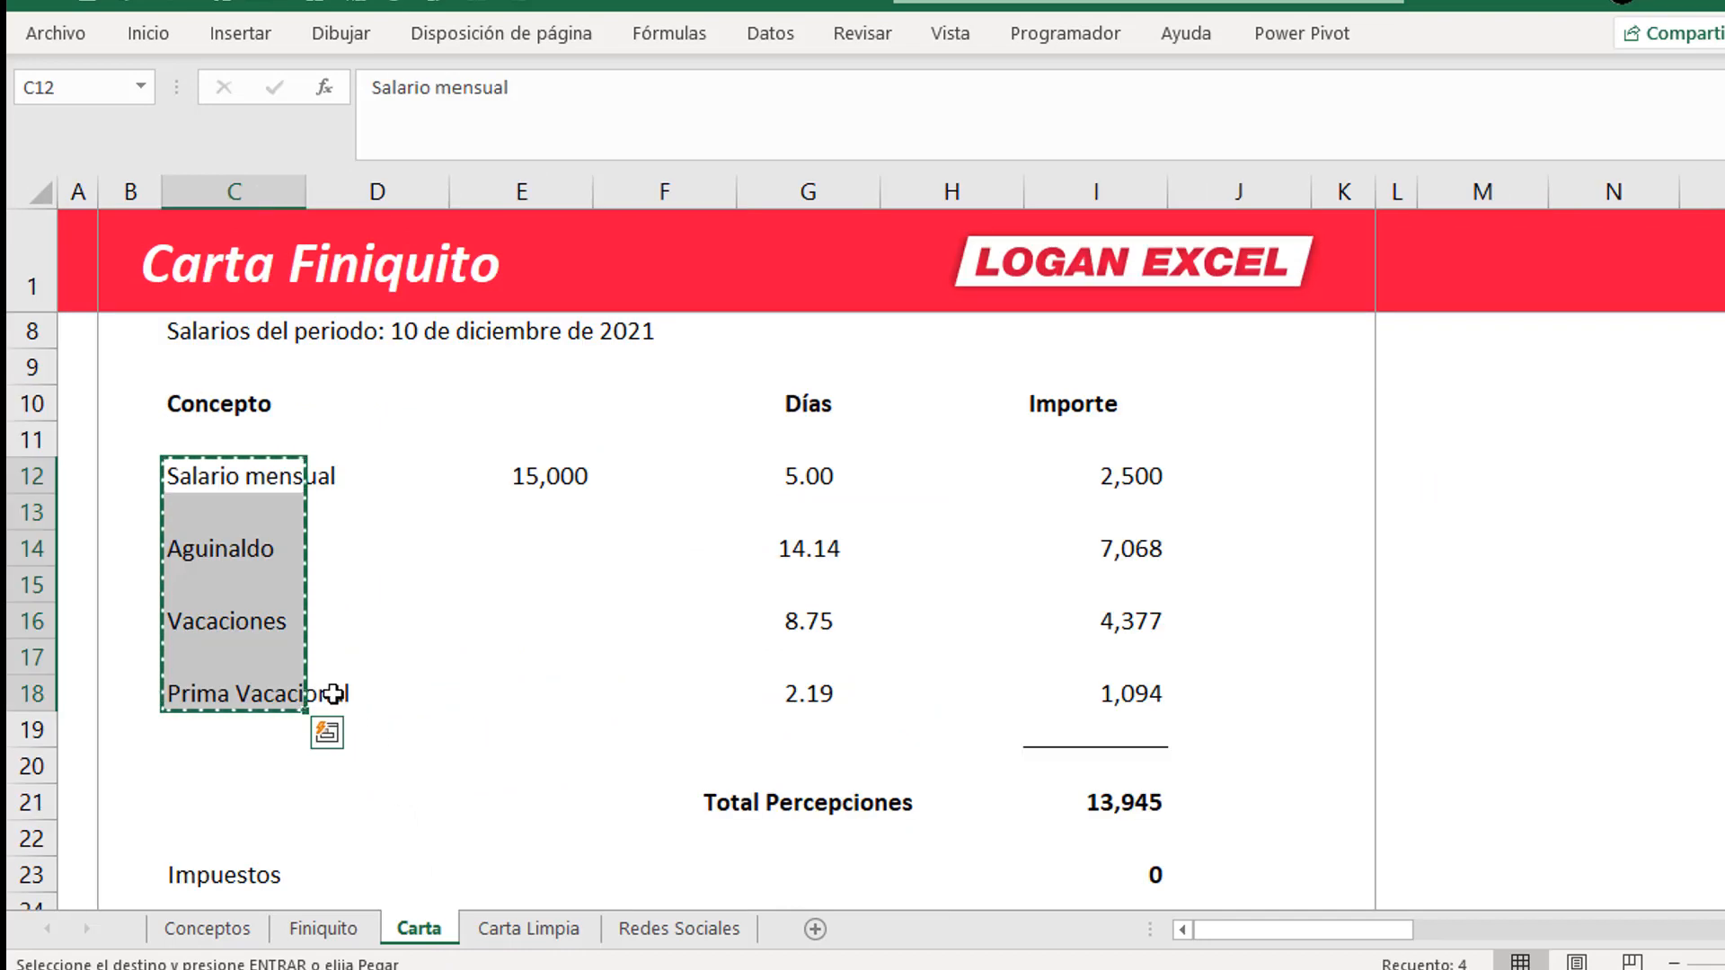
click(503, 931)
key(Up)
key(Up)
key(Up)
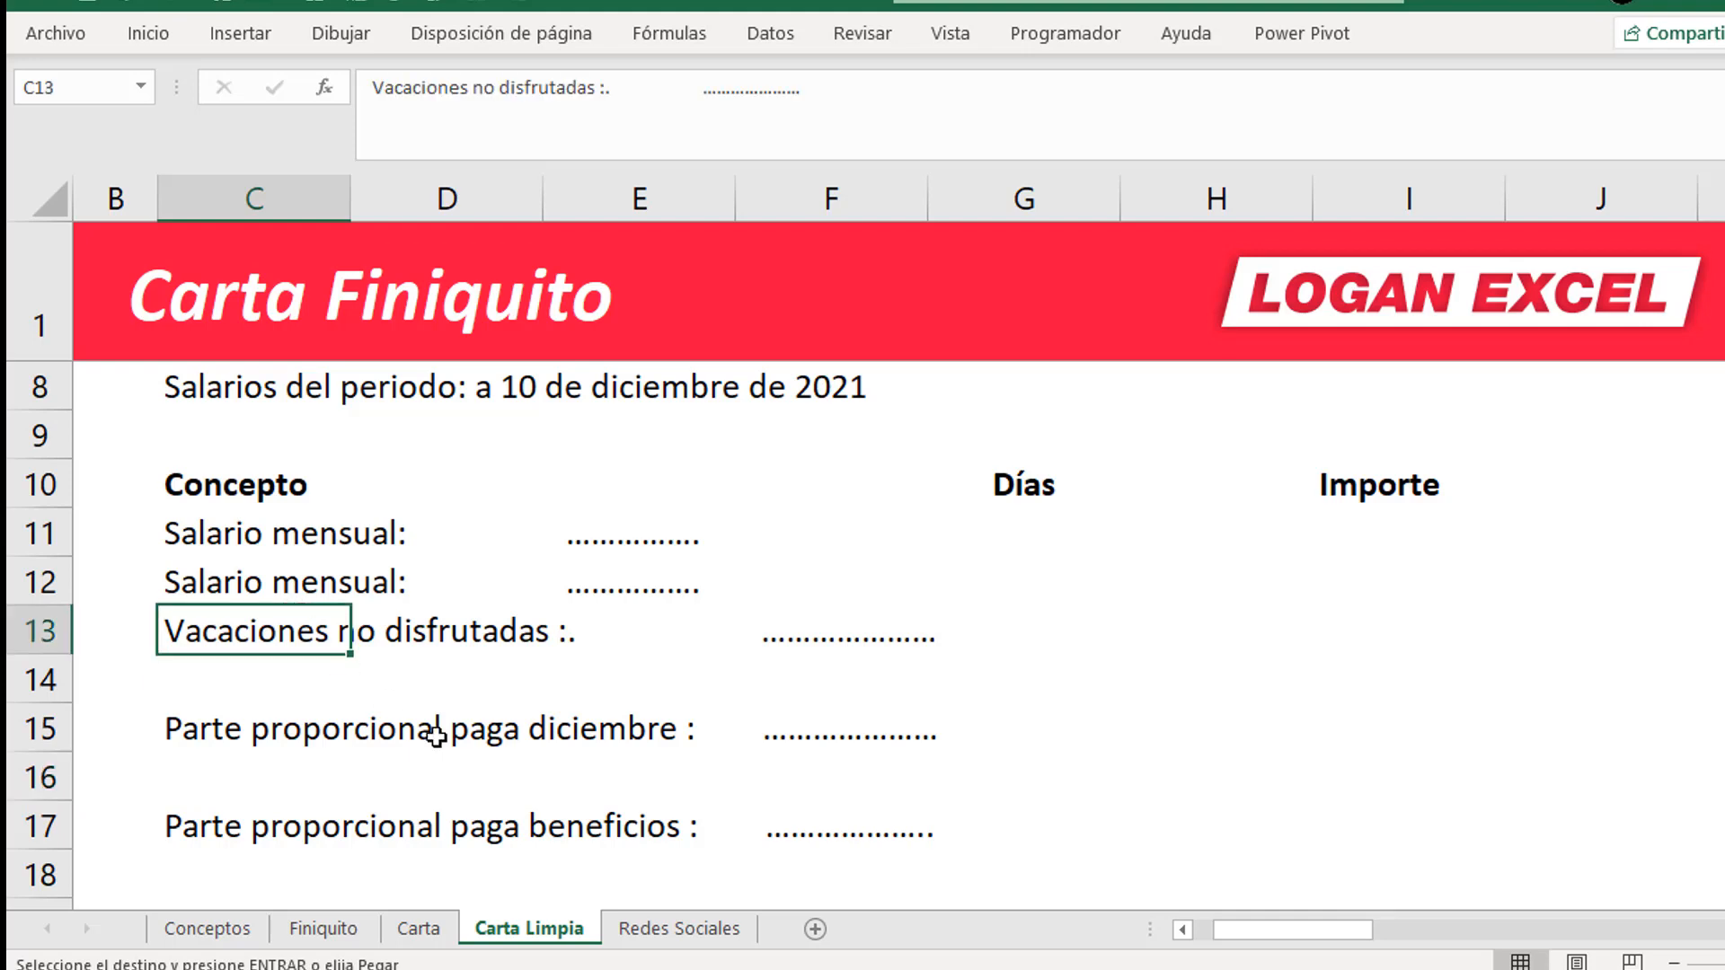
scroll(360, 737, up, 2)
click(360, 737)
click(325, 663)
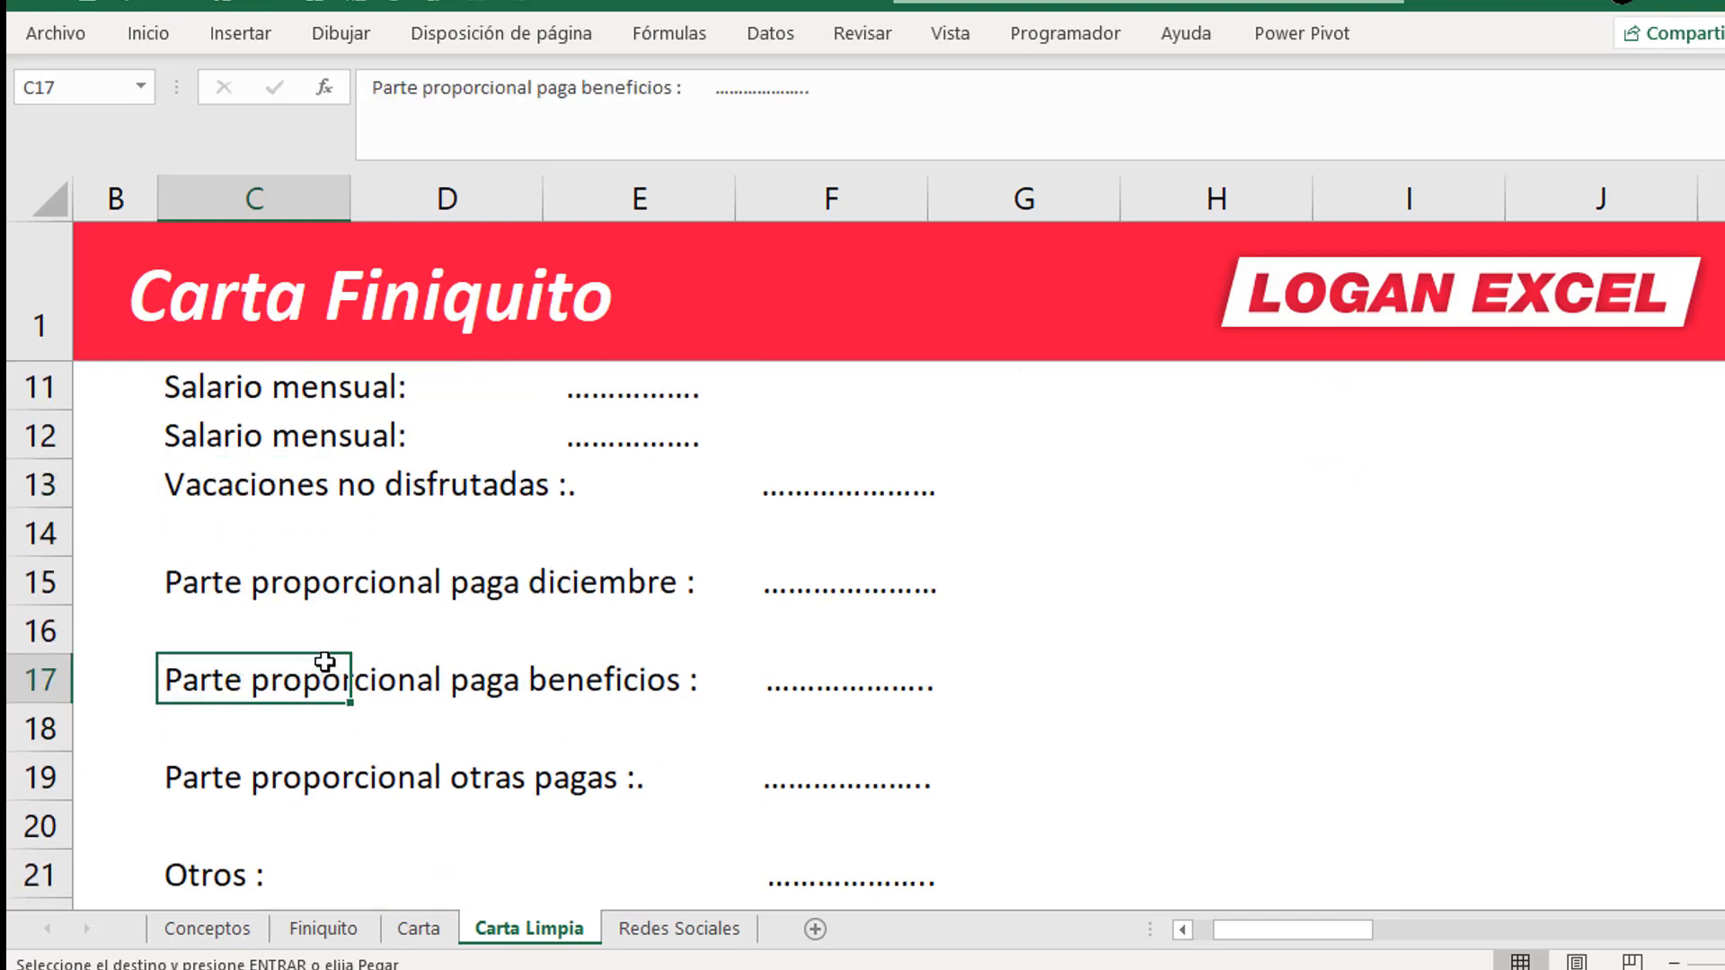
- Copy the concept table C12:I21, through Total Percepciones, from the Carta sheet over the placeholder rows starting at C12 on Carta Limpia
click(417, 926)
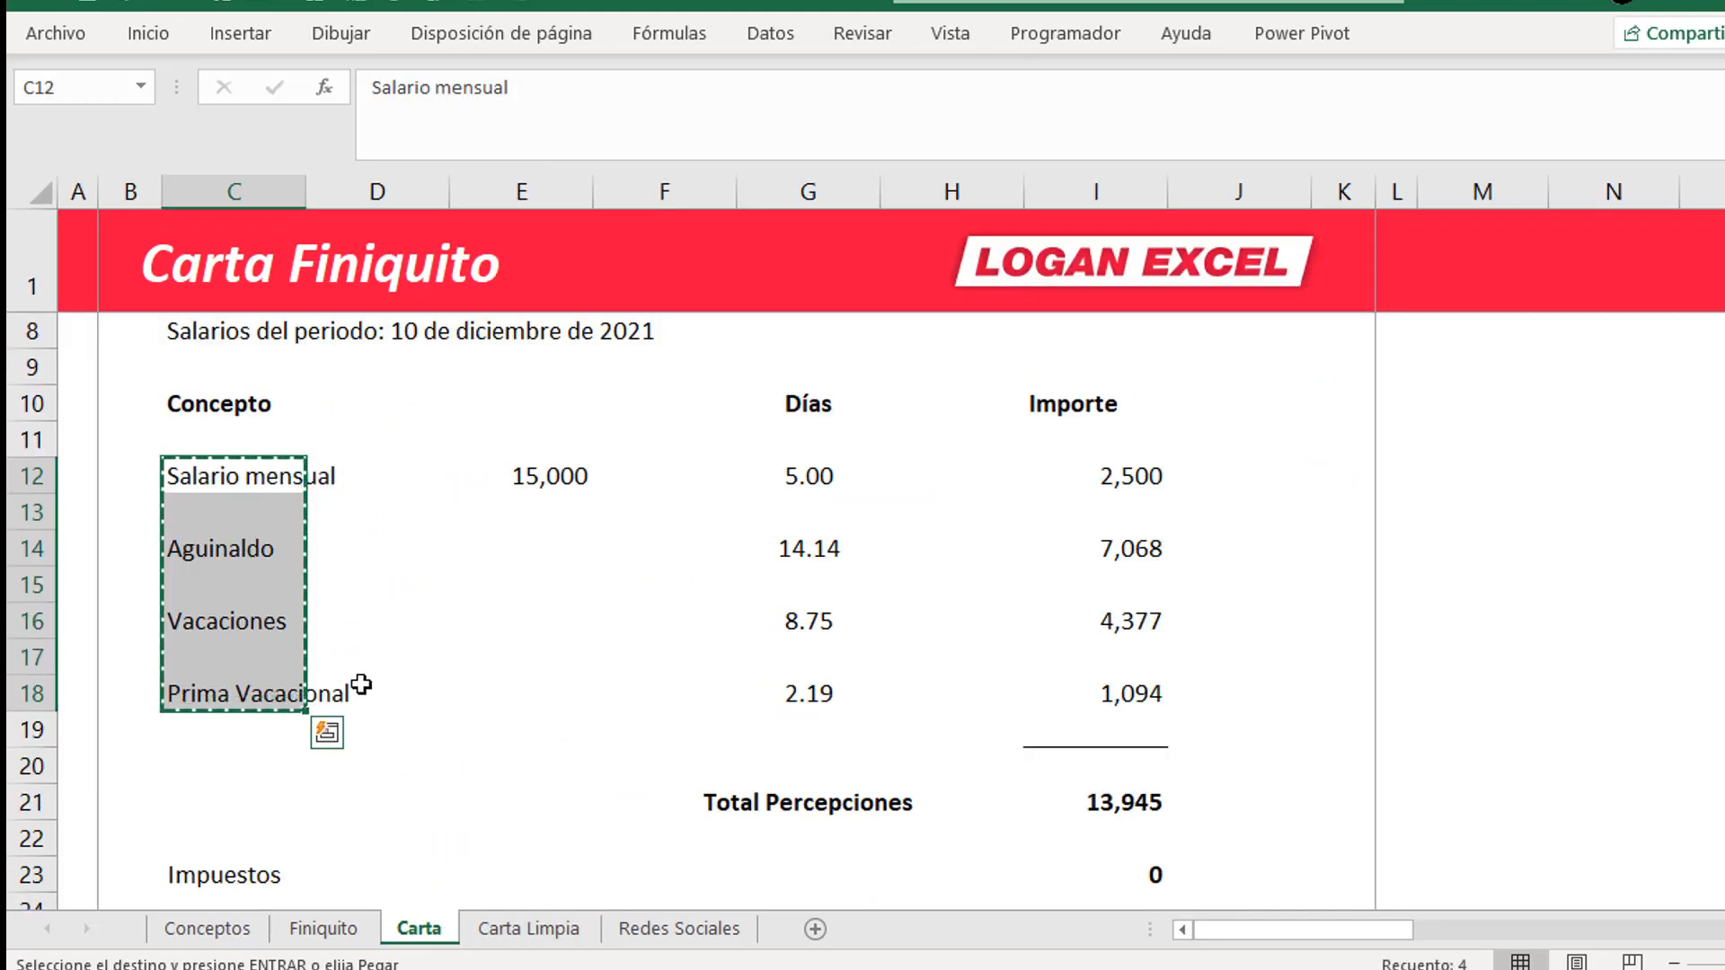
click(236, 478)
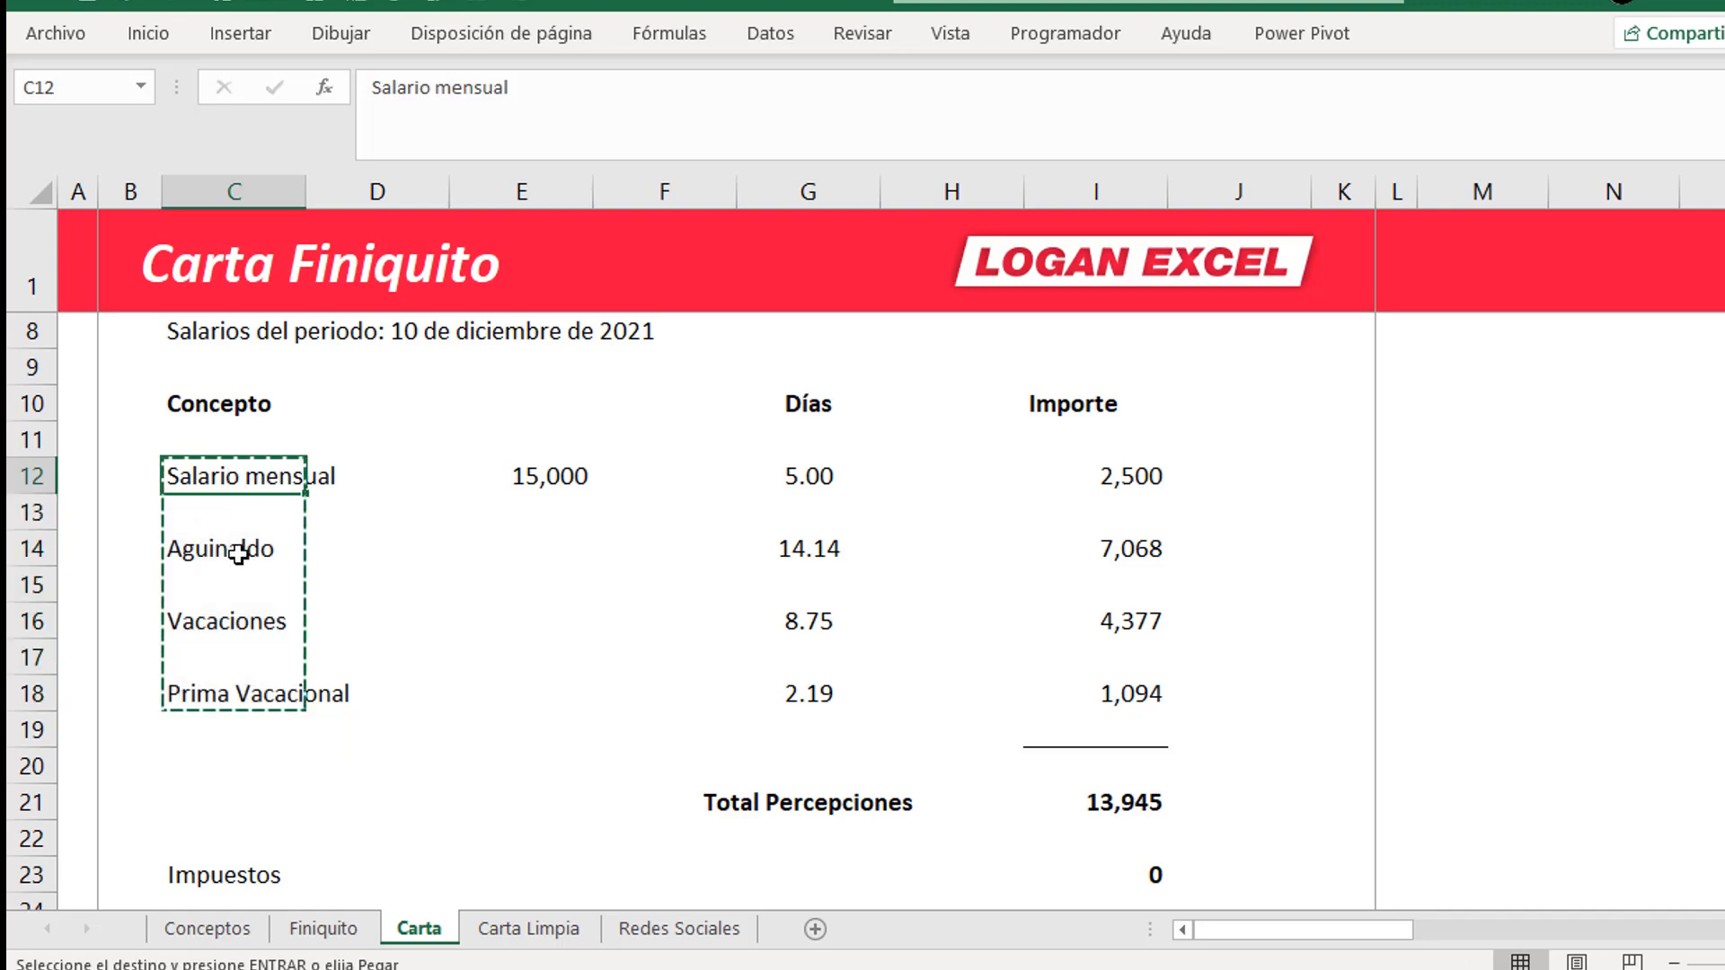
drag(238, 554, 1123, 804)
key(ctrl+c)
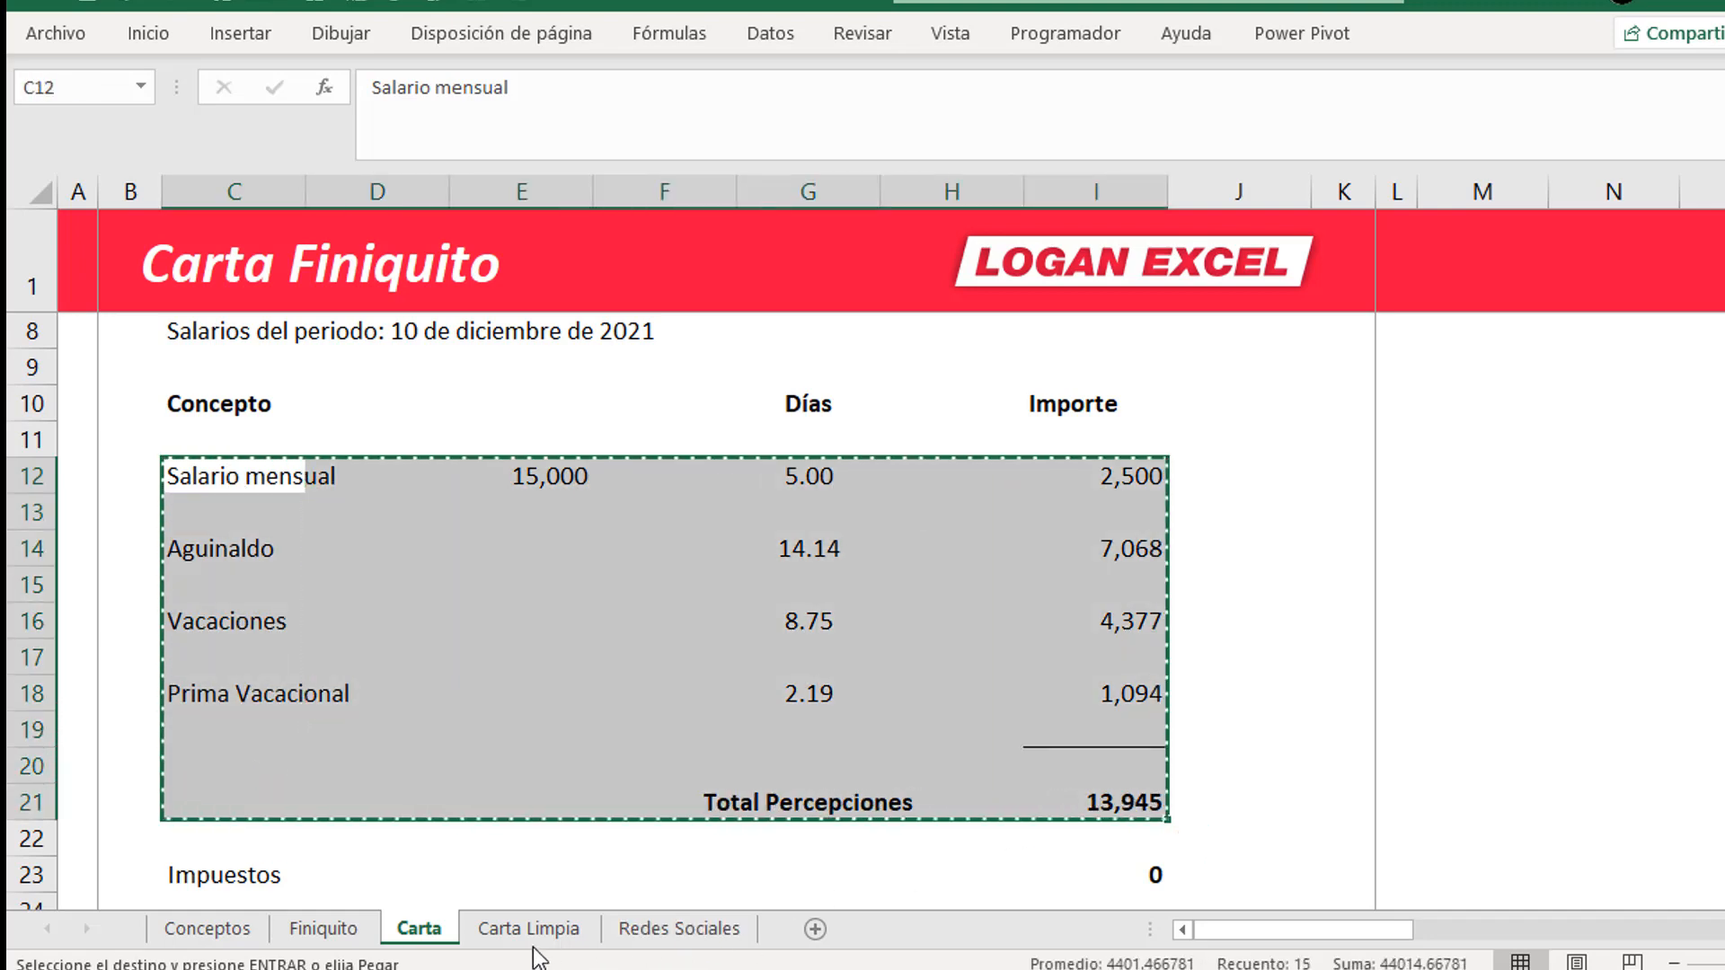
click(529, 928)
click(400, 927)
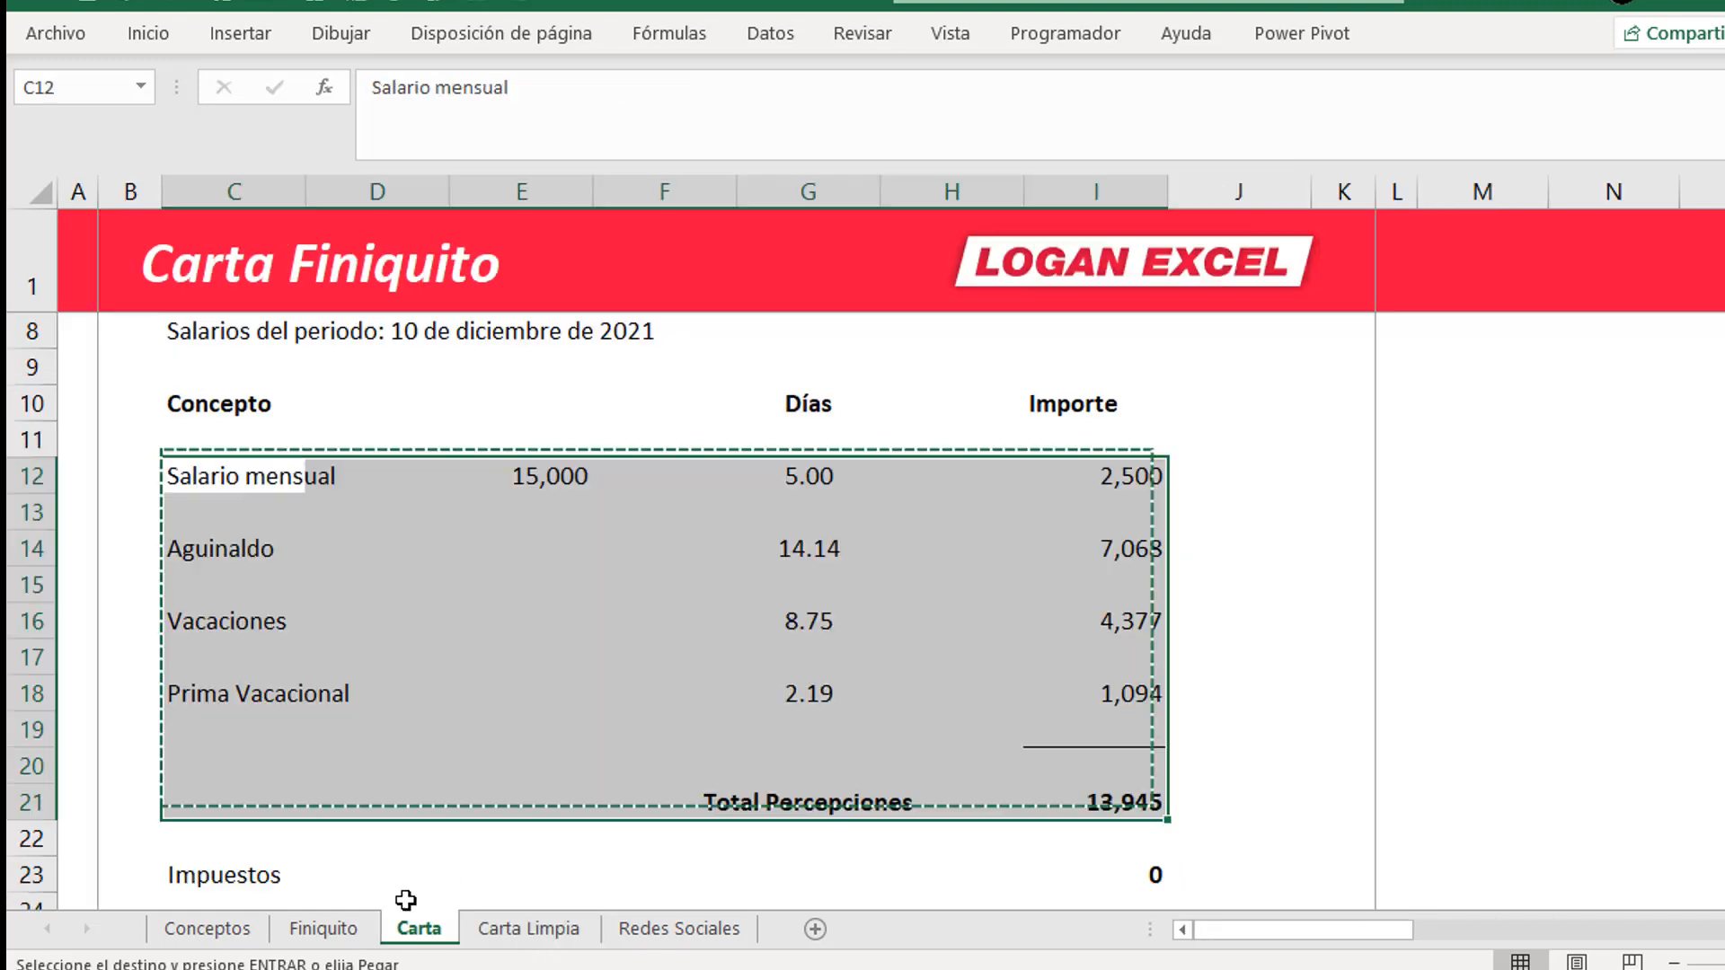
click(530, 932)
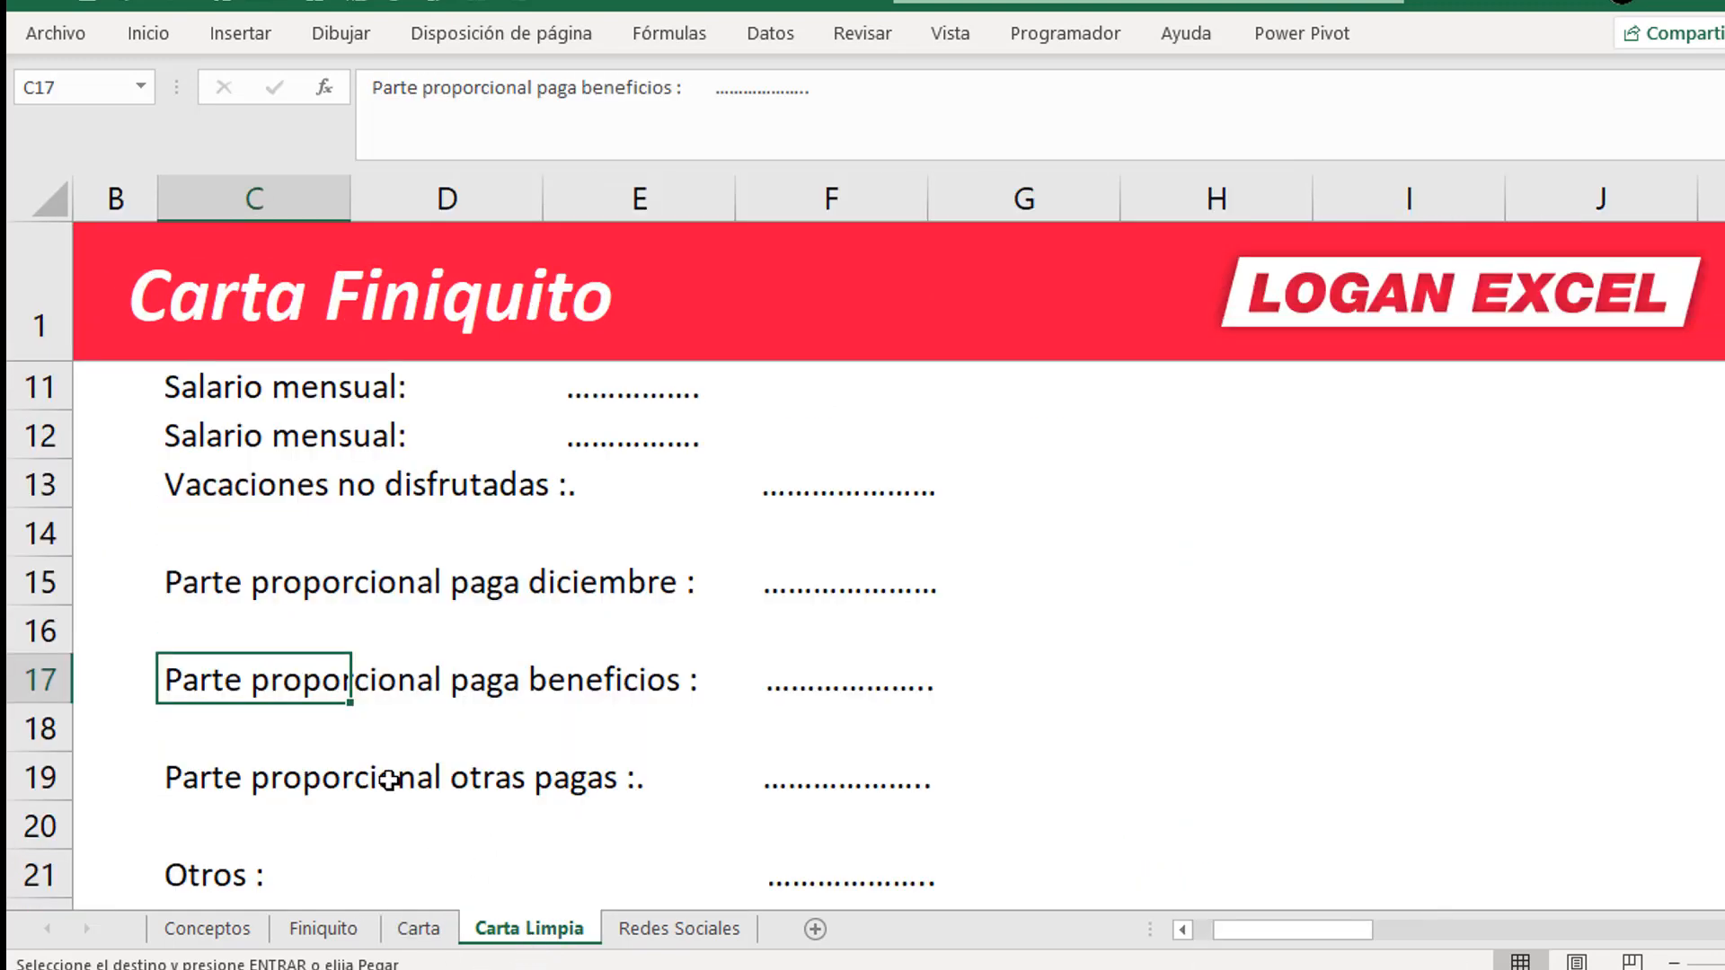
click(205, 424)
key(Return)
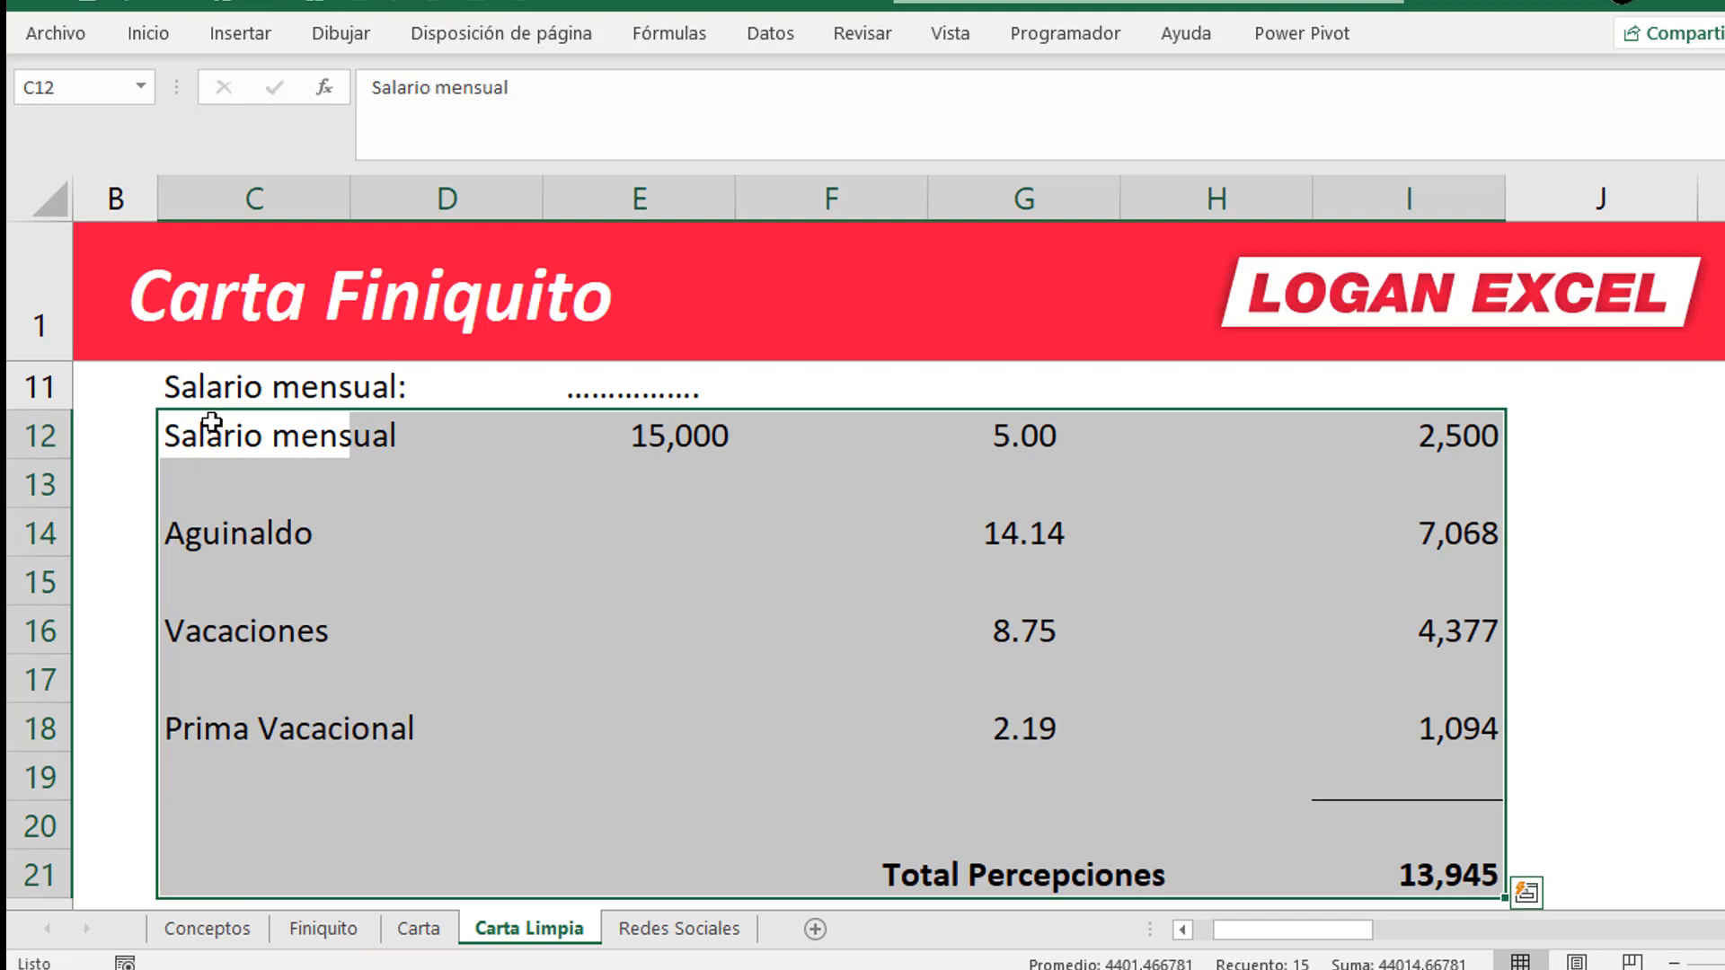
- Clear the leftover "Salario mensual" placeholder line in row 11, directly below the Concepto heading
scroll(224, 521, down, 1)
scroll(228, 531, up, 2)
drag(234, 530, 545, 536)
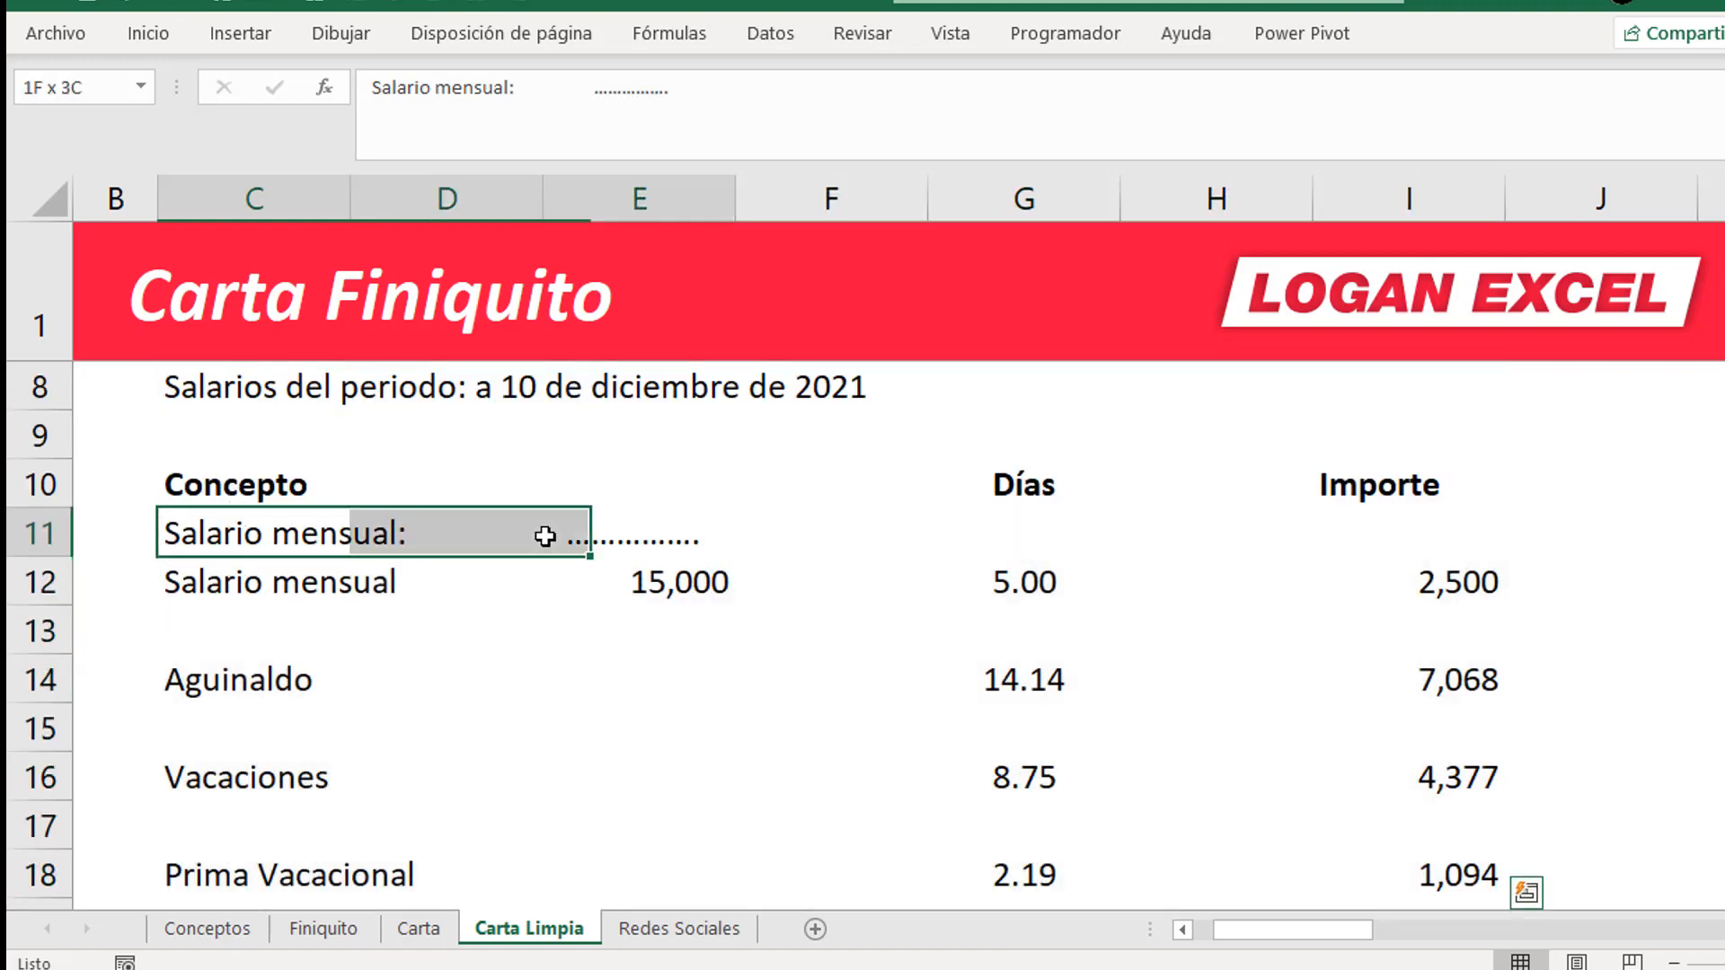
key(Delete)
key(Down)
key(Right)
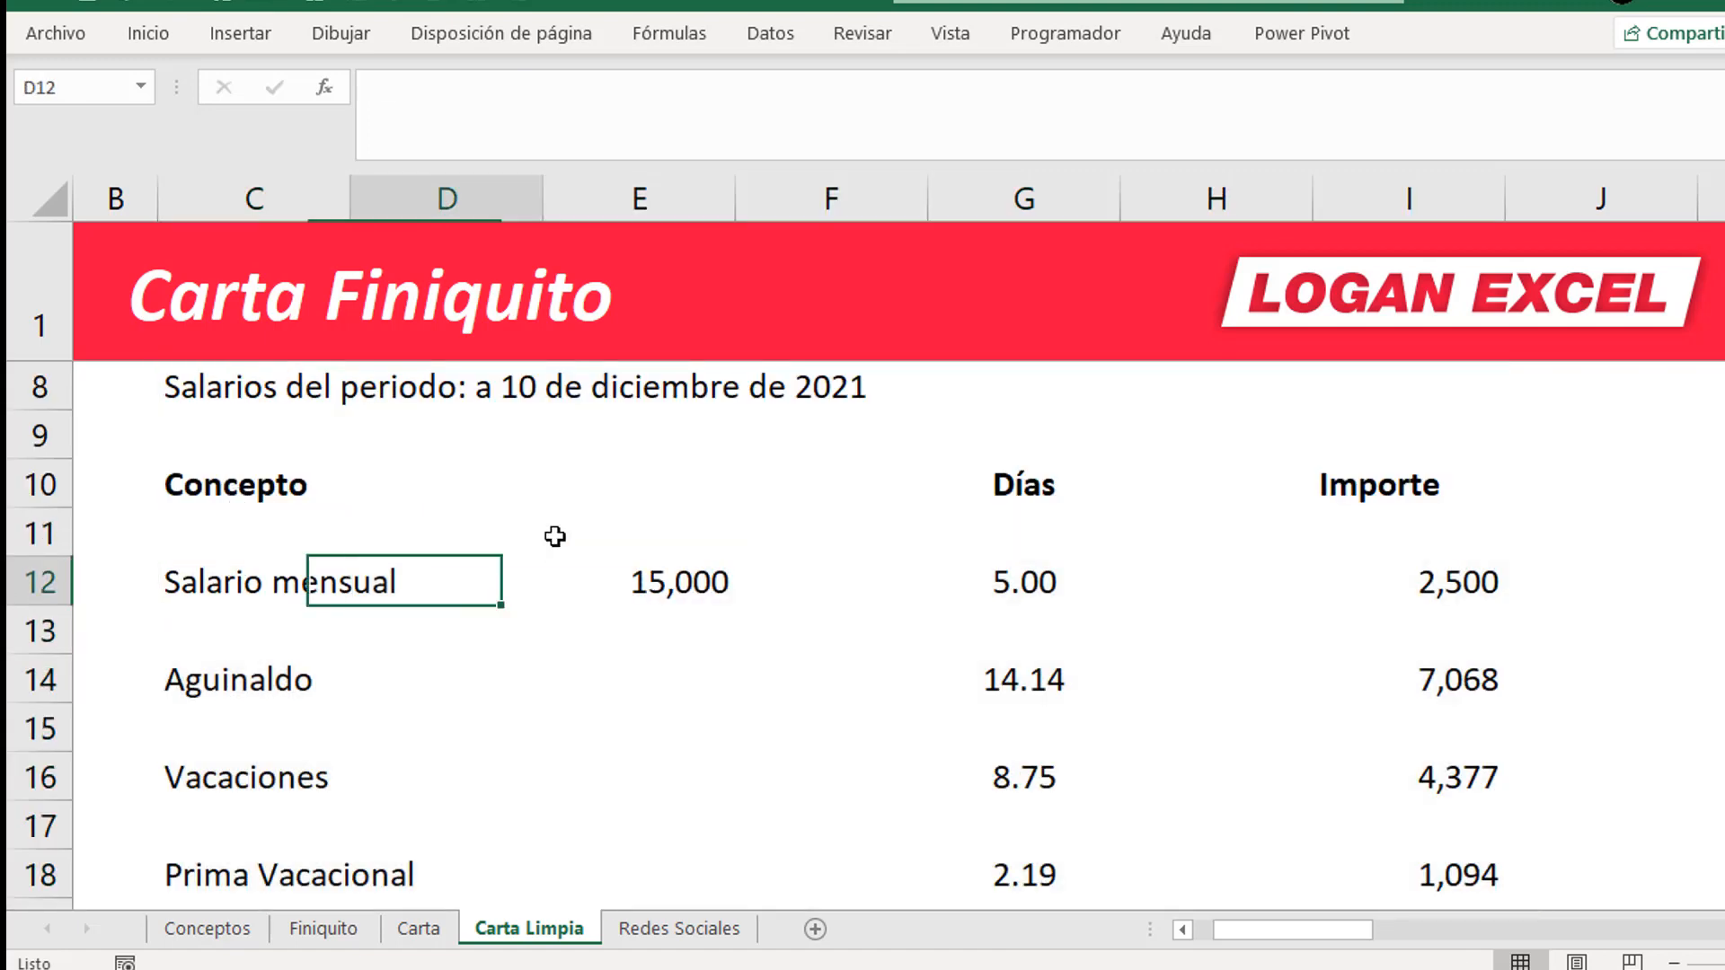
- Review the pasted concept rows on Carta Limpia, from Salario mensual through Total Percepciones
key(Right)
scroll(925, 548, down, 2)
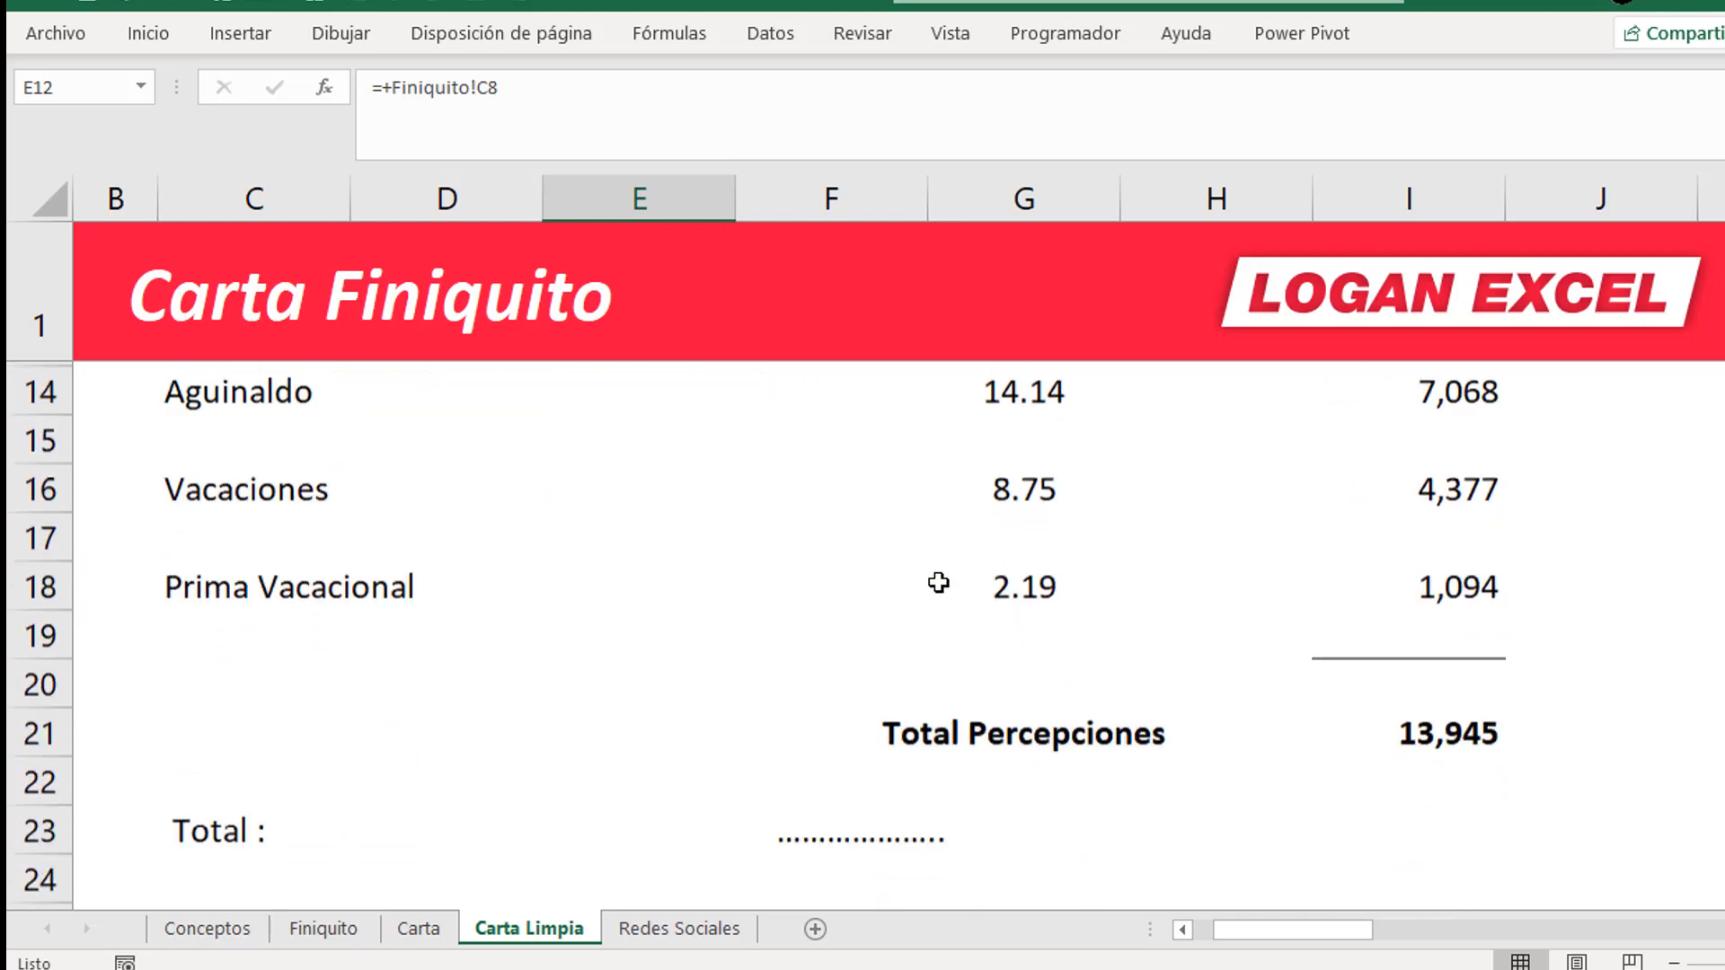
click(997, 637)
scroll(1078, 697, up, 1)
click(930, 436)
click(727, 440)
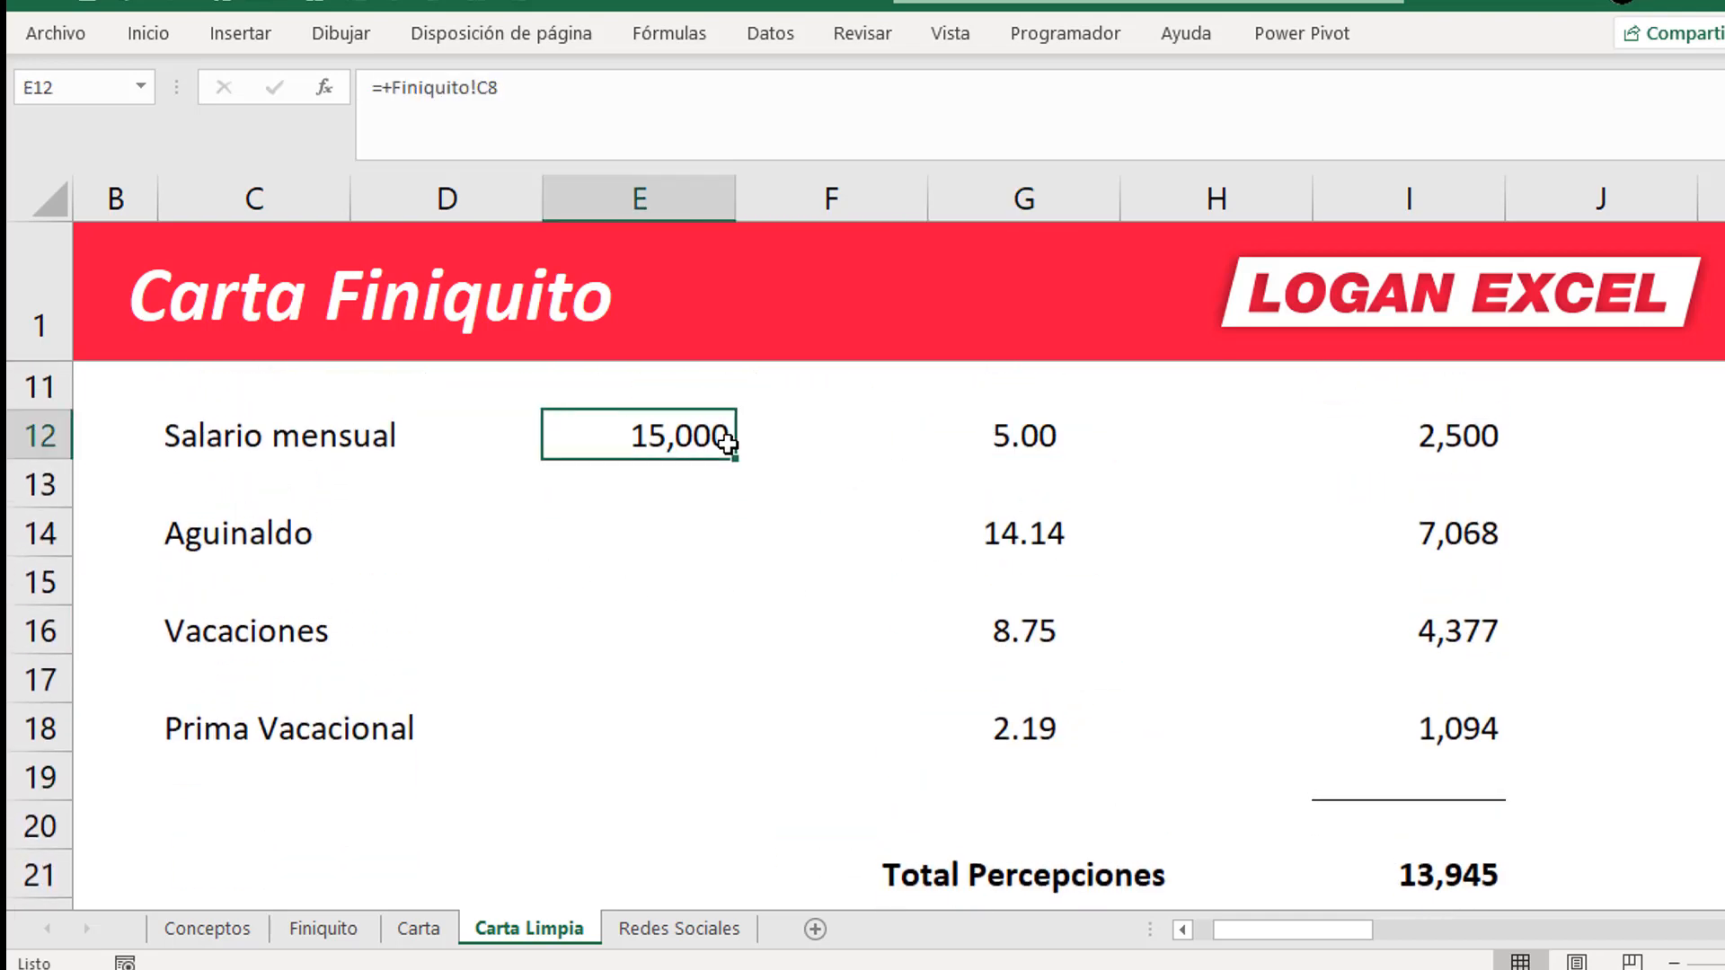
scroll(719, 445, up, 2)
scroll(733, 603, down, 2)
scroll(733, 603, down, 1)
scroll(733, 604, up, 1)
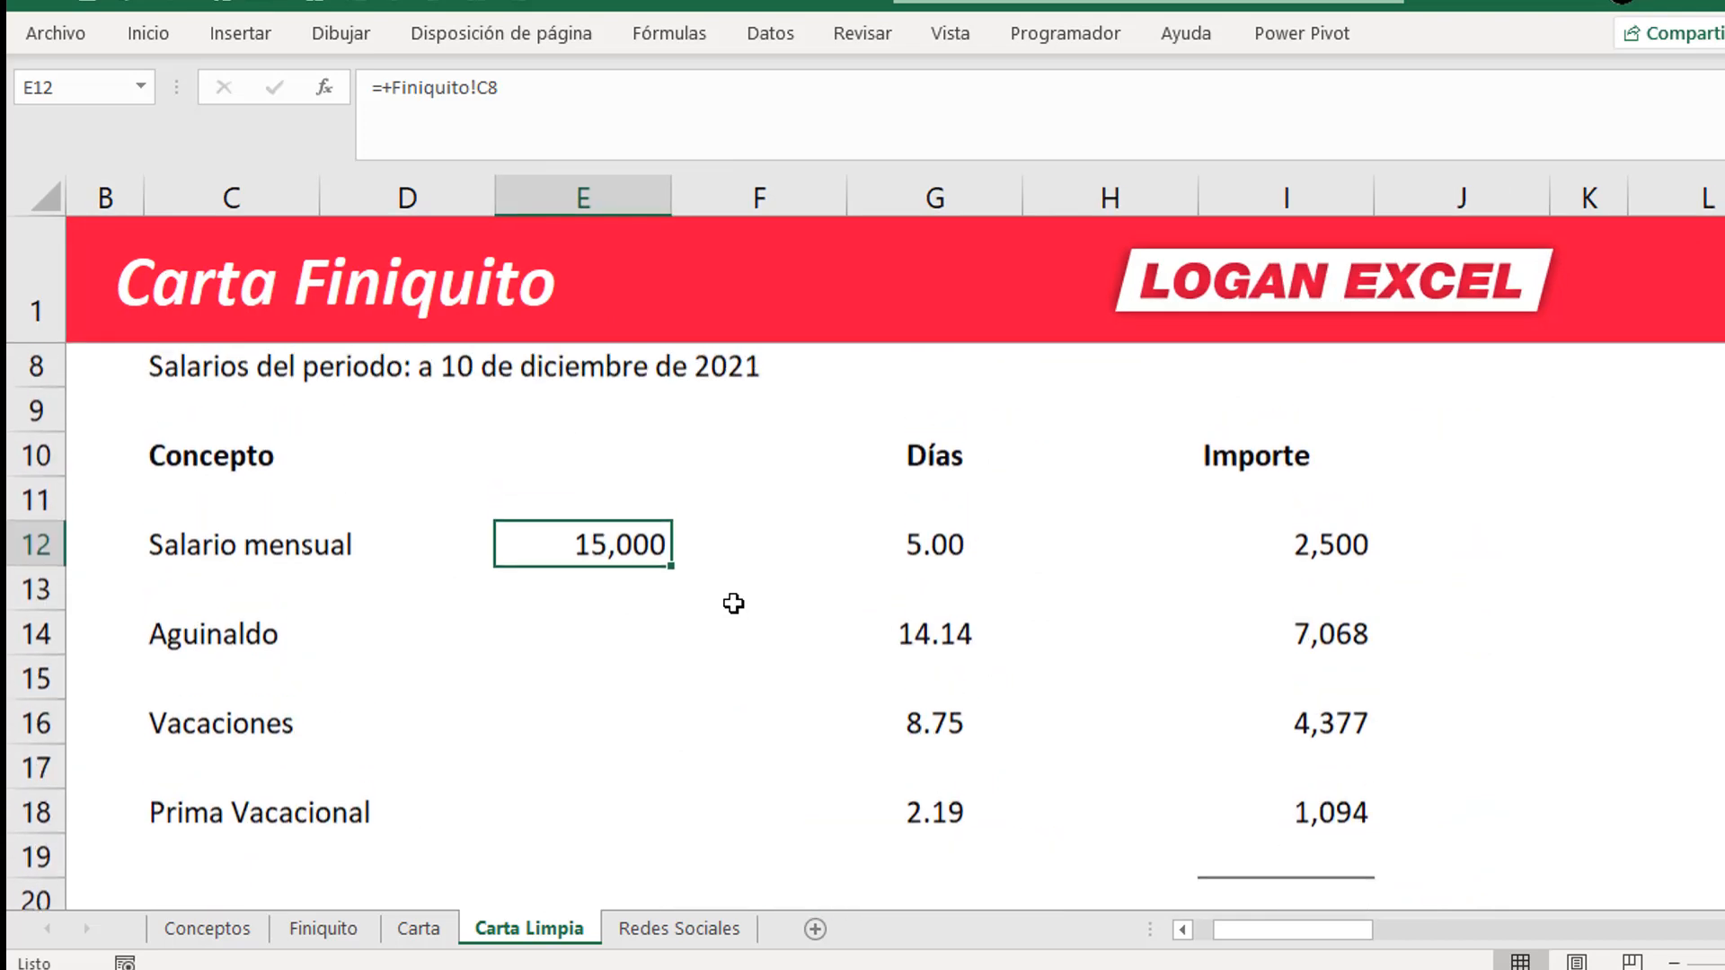
- Re-enter the Salario mensual amount in E12 of Carta Limpia as a link to the Sueldo cell, Finiquito!C8
click(611, 672)
click(599, 556)
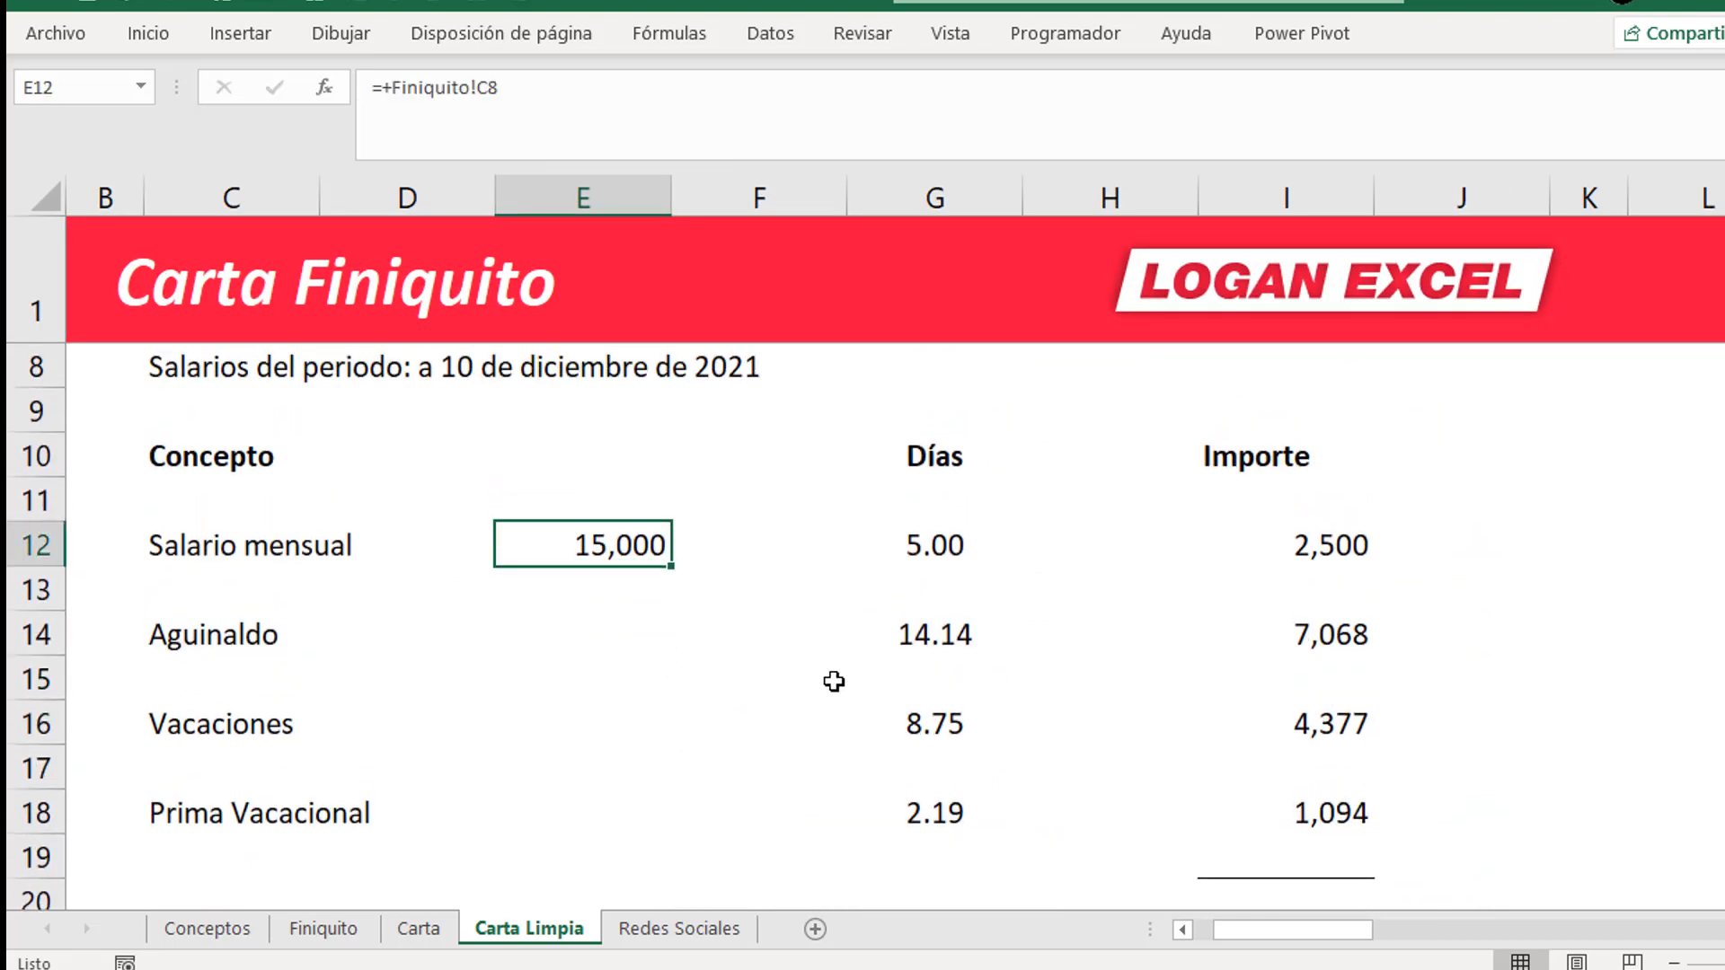
text(+)
click(395, 934)
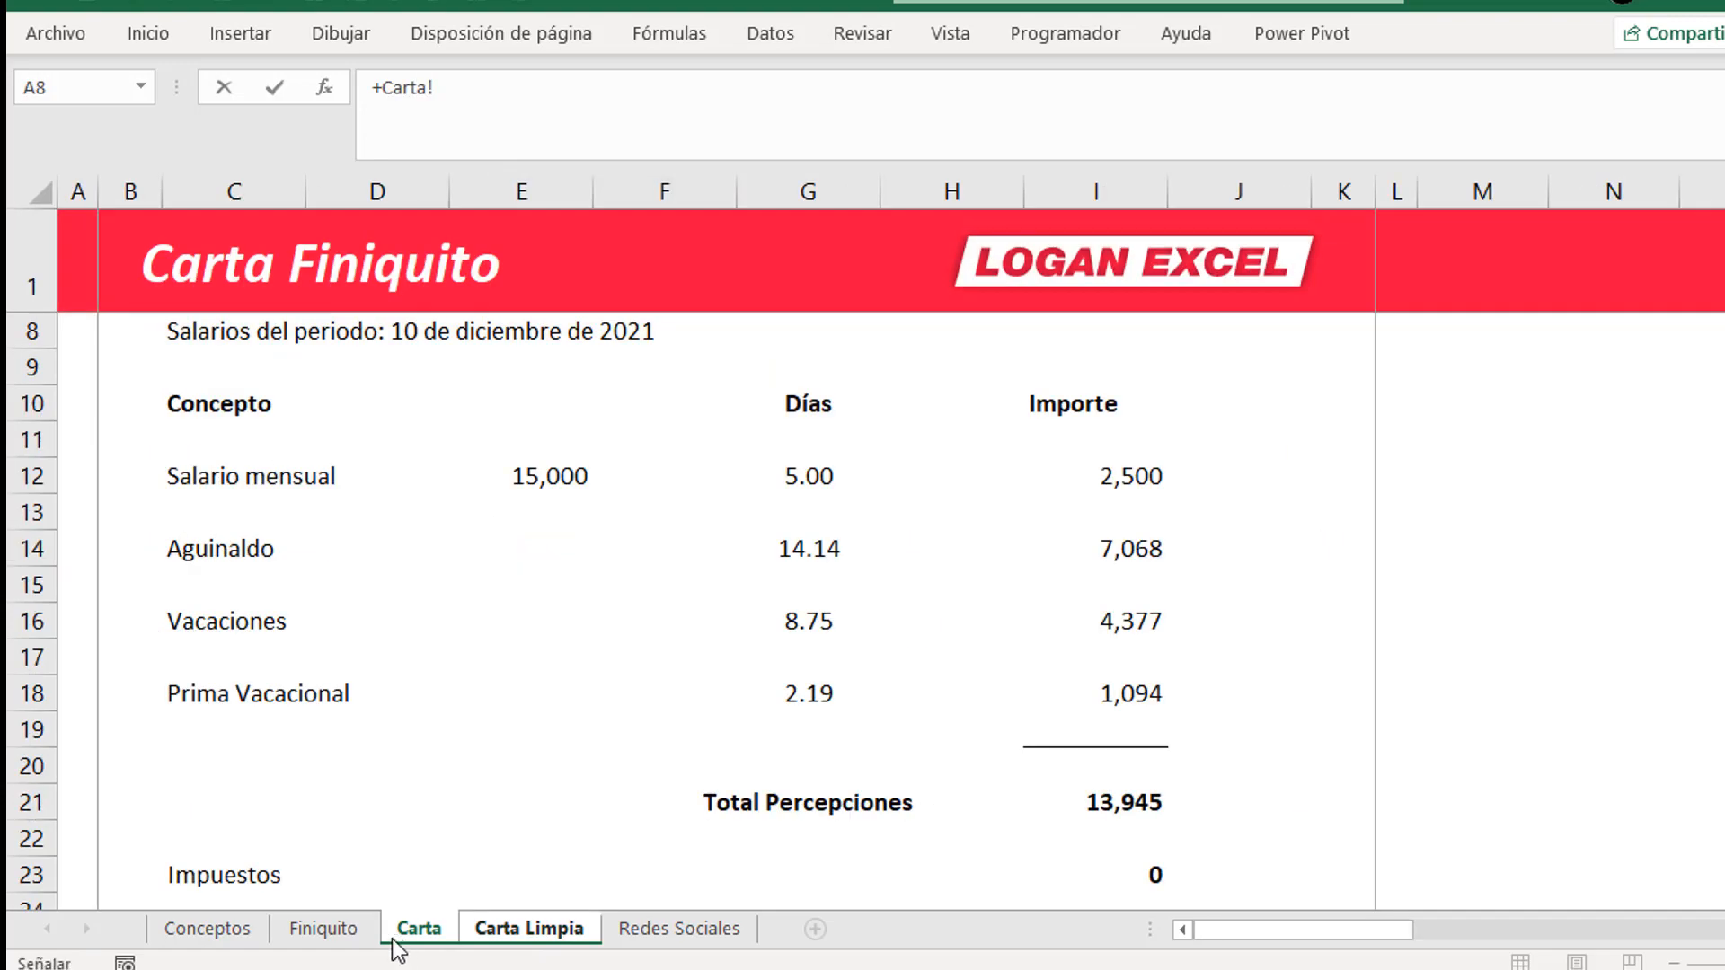
click(355, 939)
drag(1272, 930, 1197, 931)
click(626, 570)
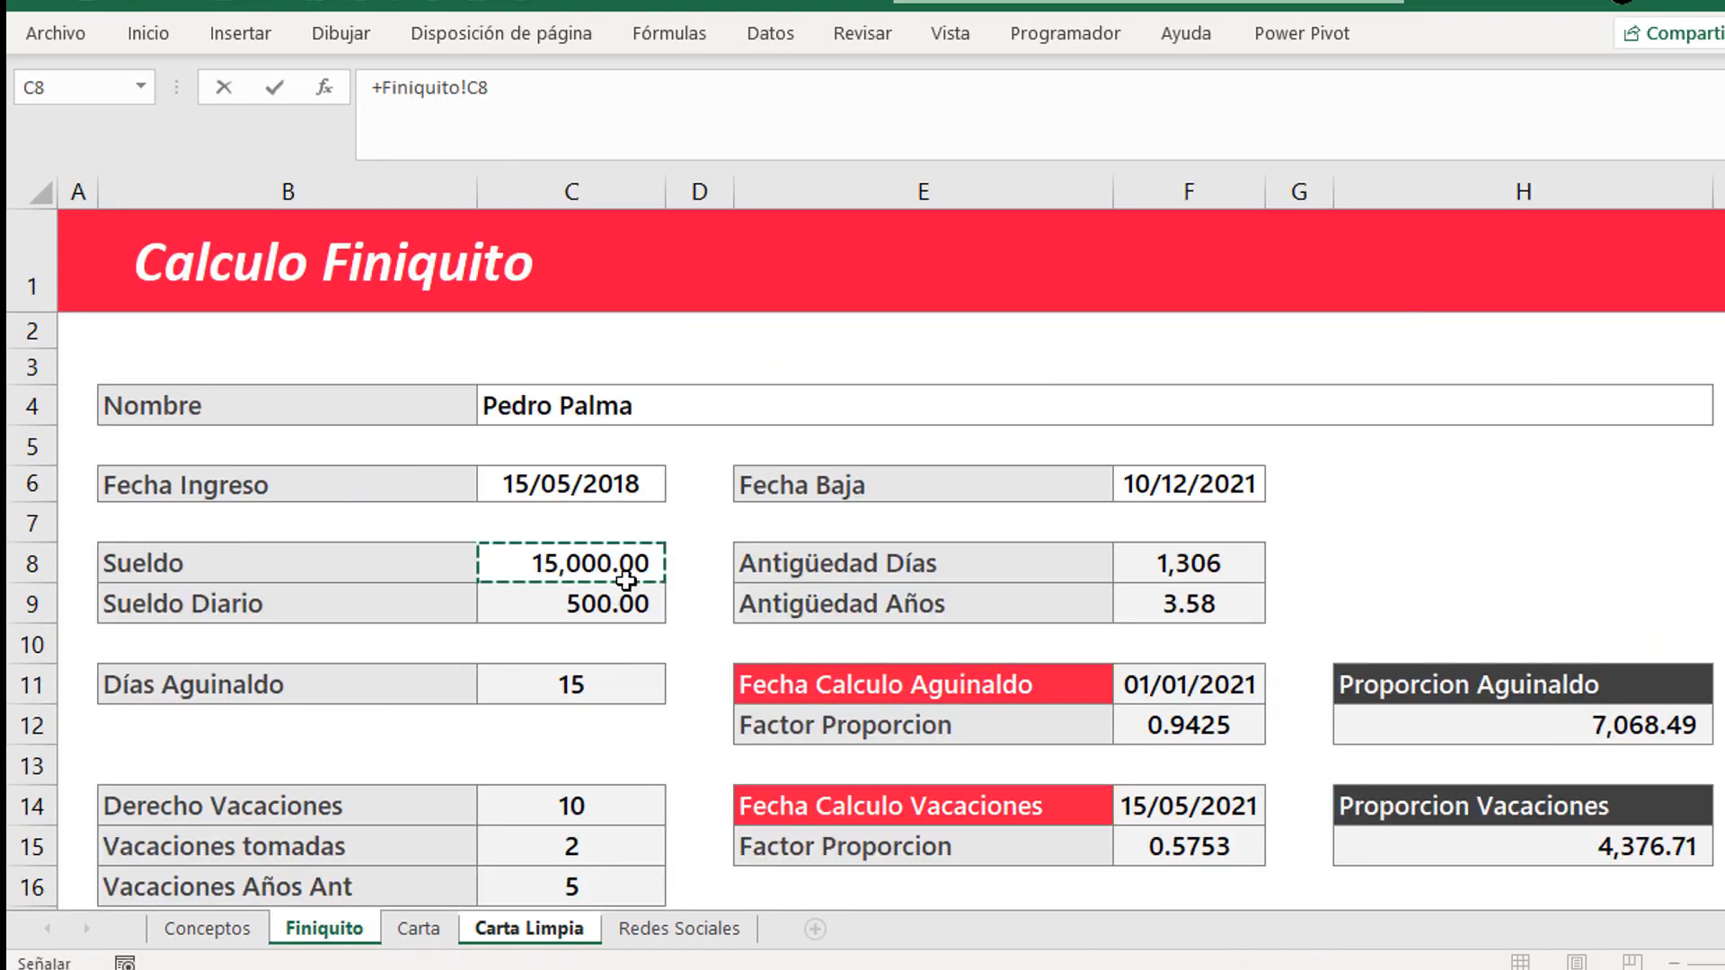
key(Return)
- Re-enter the days for Salario mensual in G12 as a link to Días Trabajados in the Prestaciones table, Finiquito!P7
key(Up)
key(Right)
key(Right)
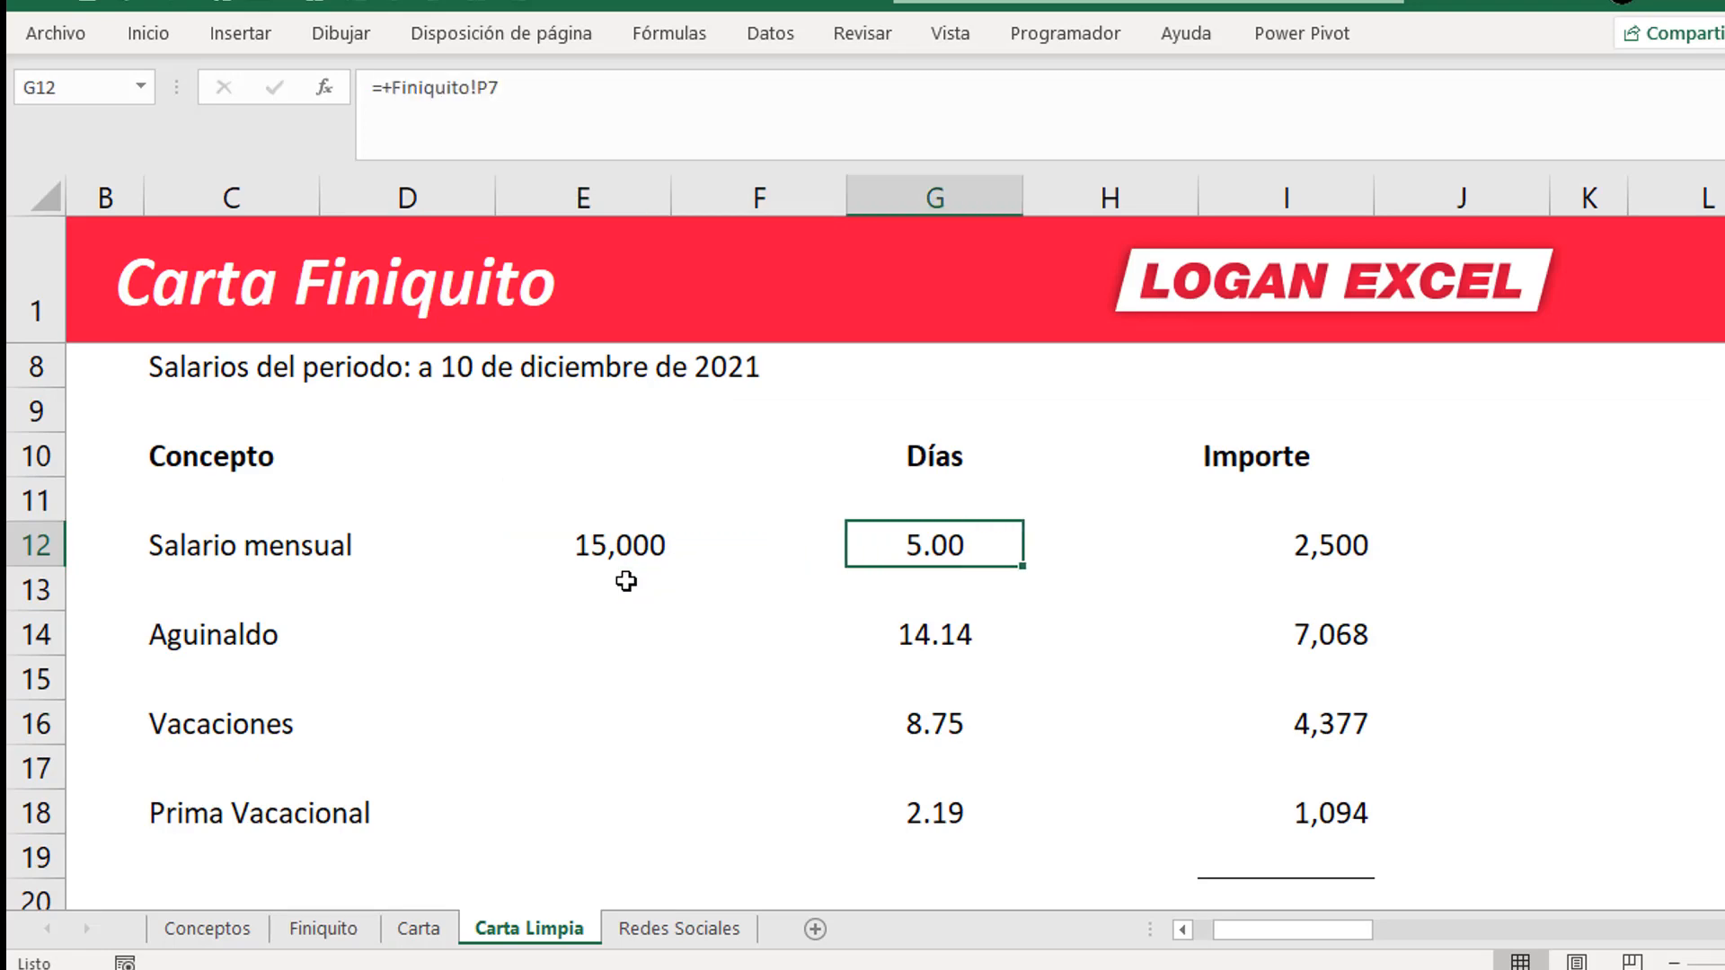
text(+)
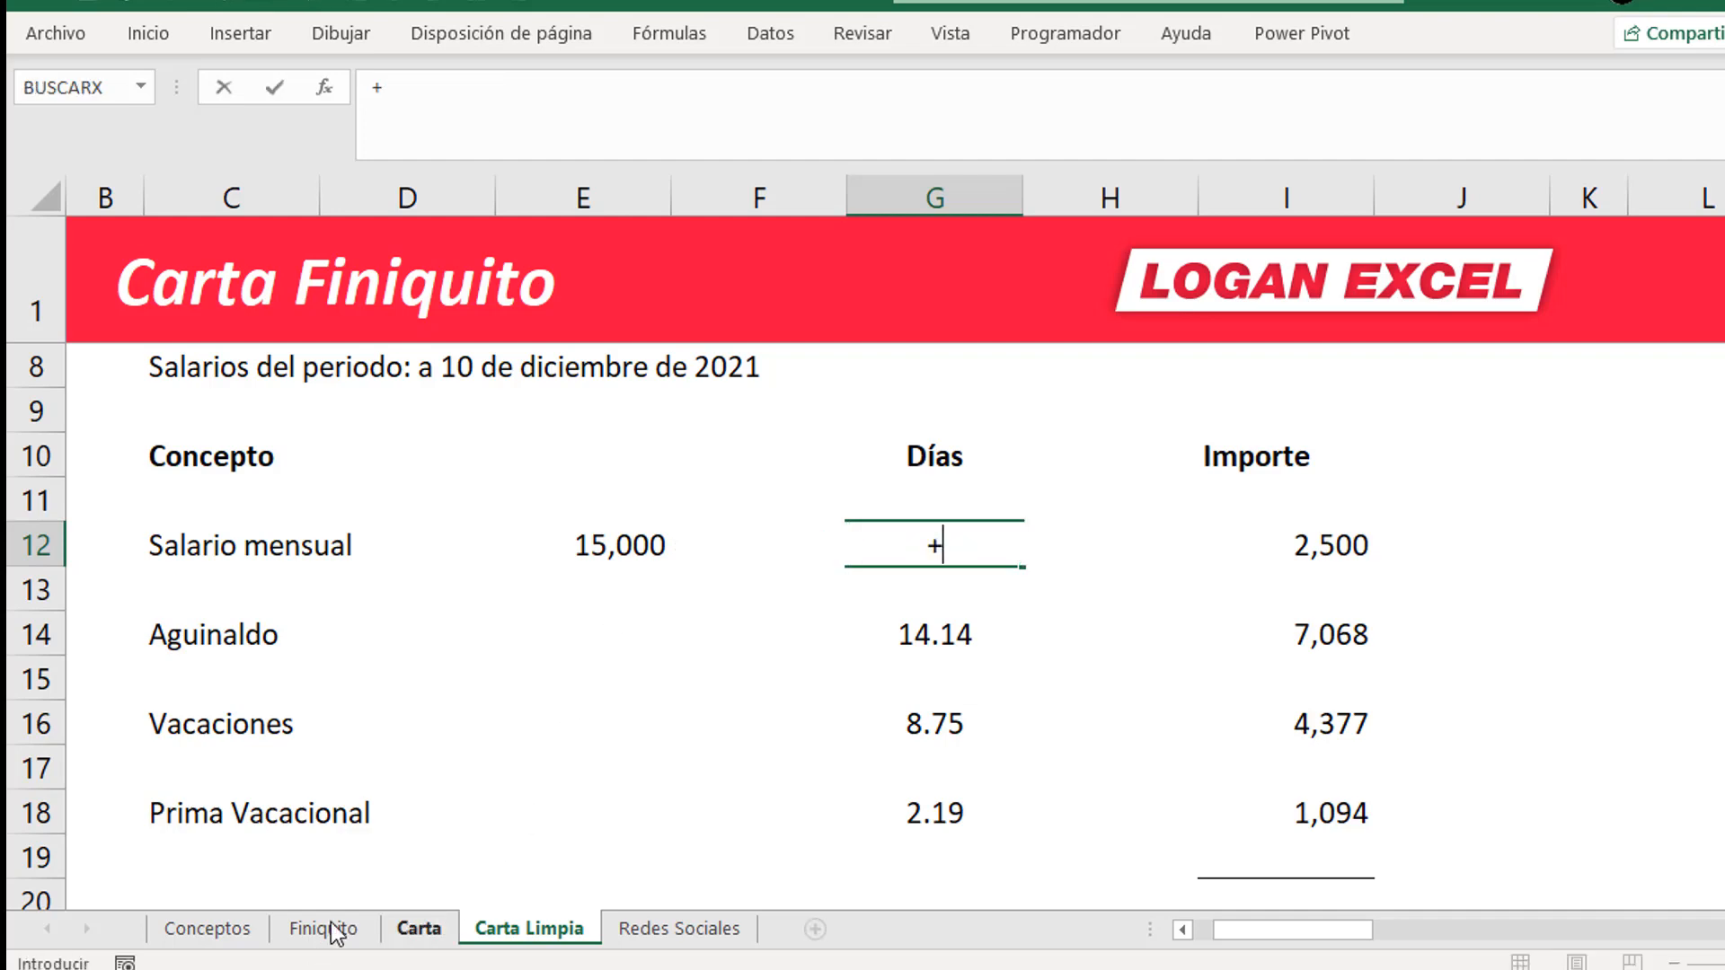
click(337, 930)
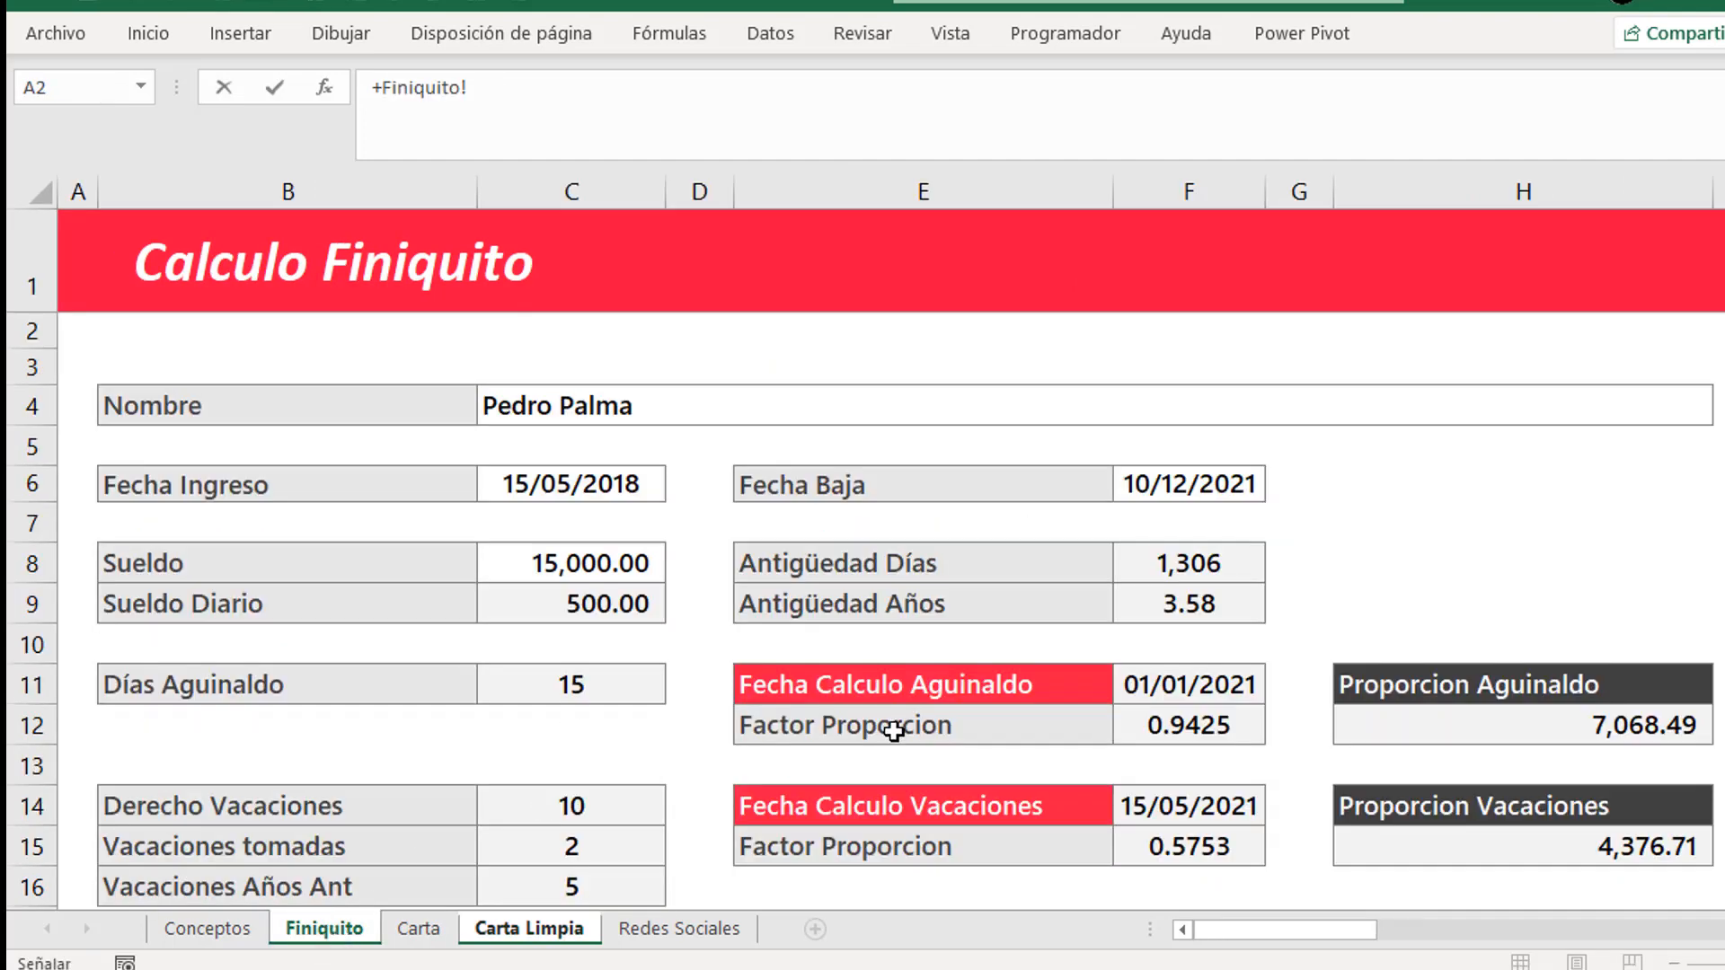
click(1040, 686)
scroll(1110, 677, down, 3)
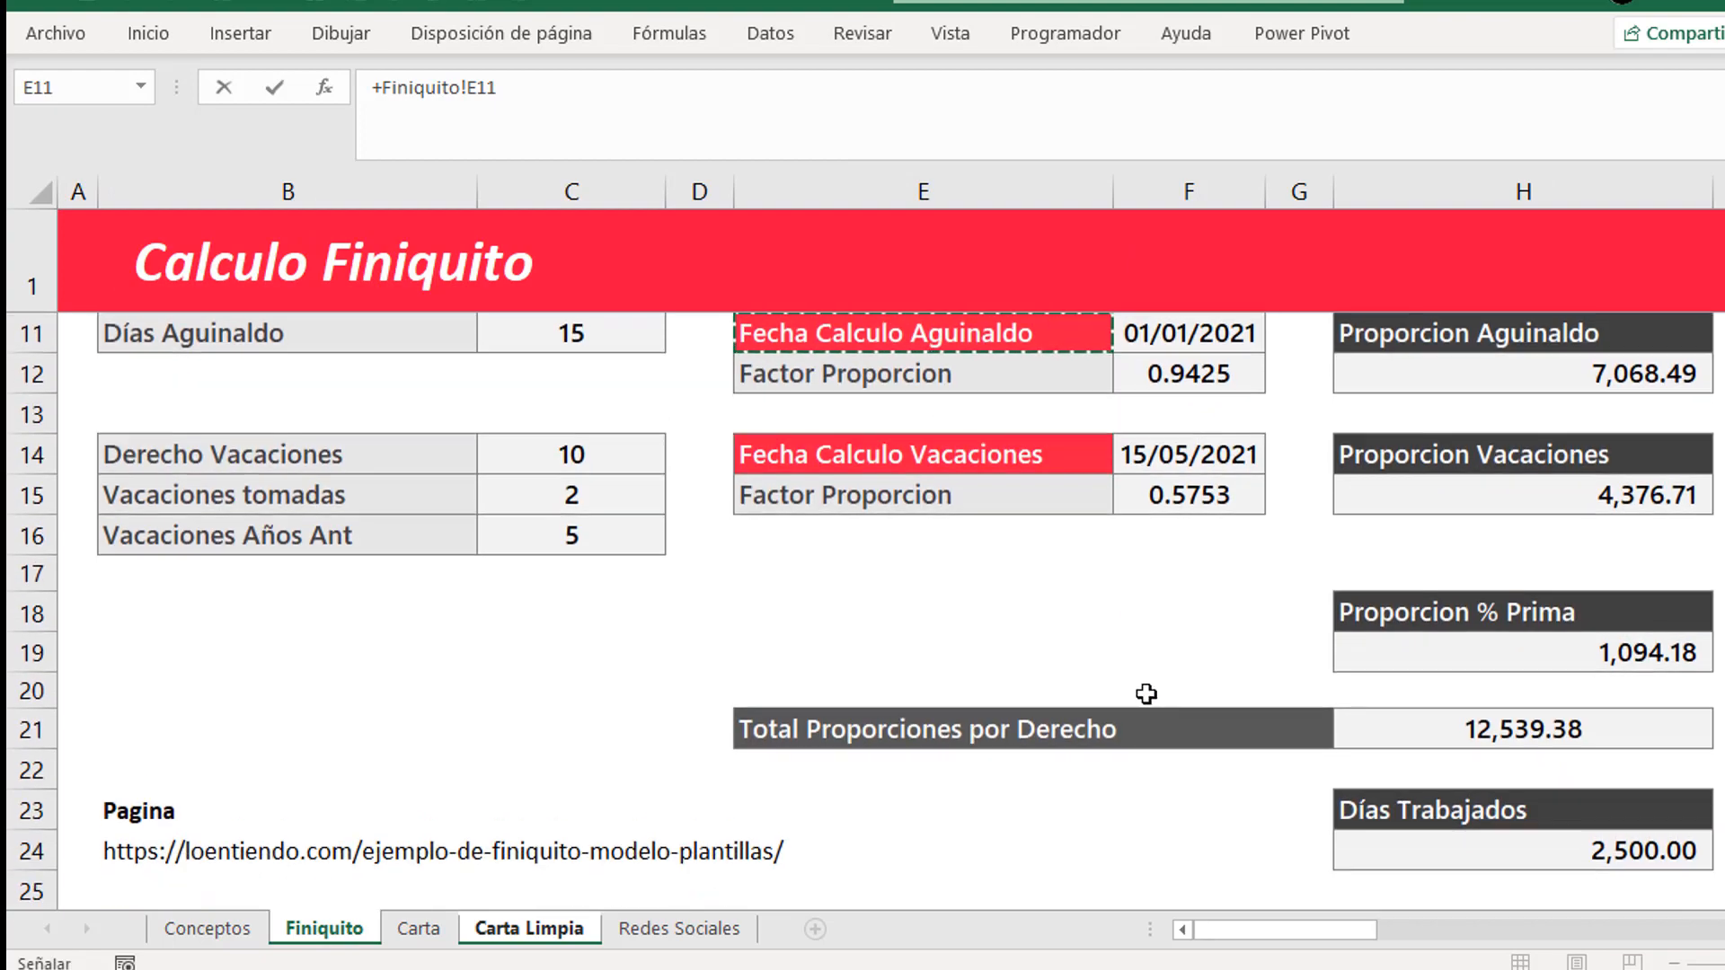
scroll(875, 624, up, 2)
click(1525, 472)
scroll(1525, 473, up, 1)
click(1584, 409)
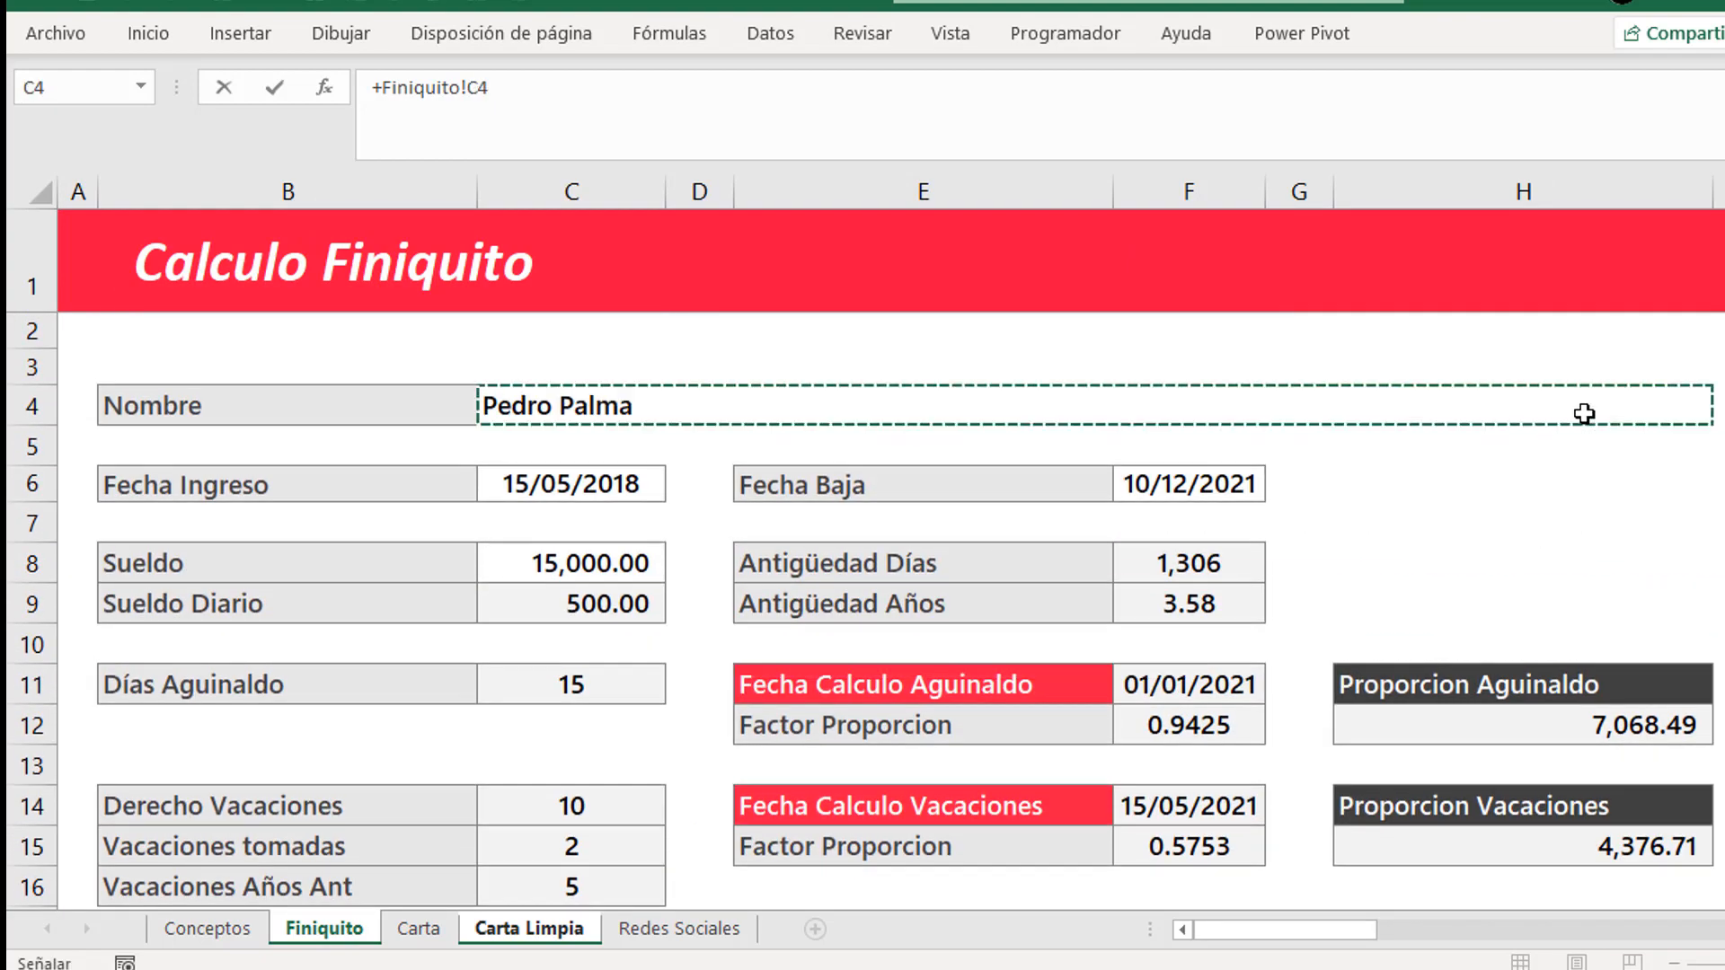
scroll(1584, 409, right, 3)
click(1584, 413)
key(Right)
key(Right)
key(Right)
key(Right)
key(Right)
key(Right)
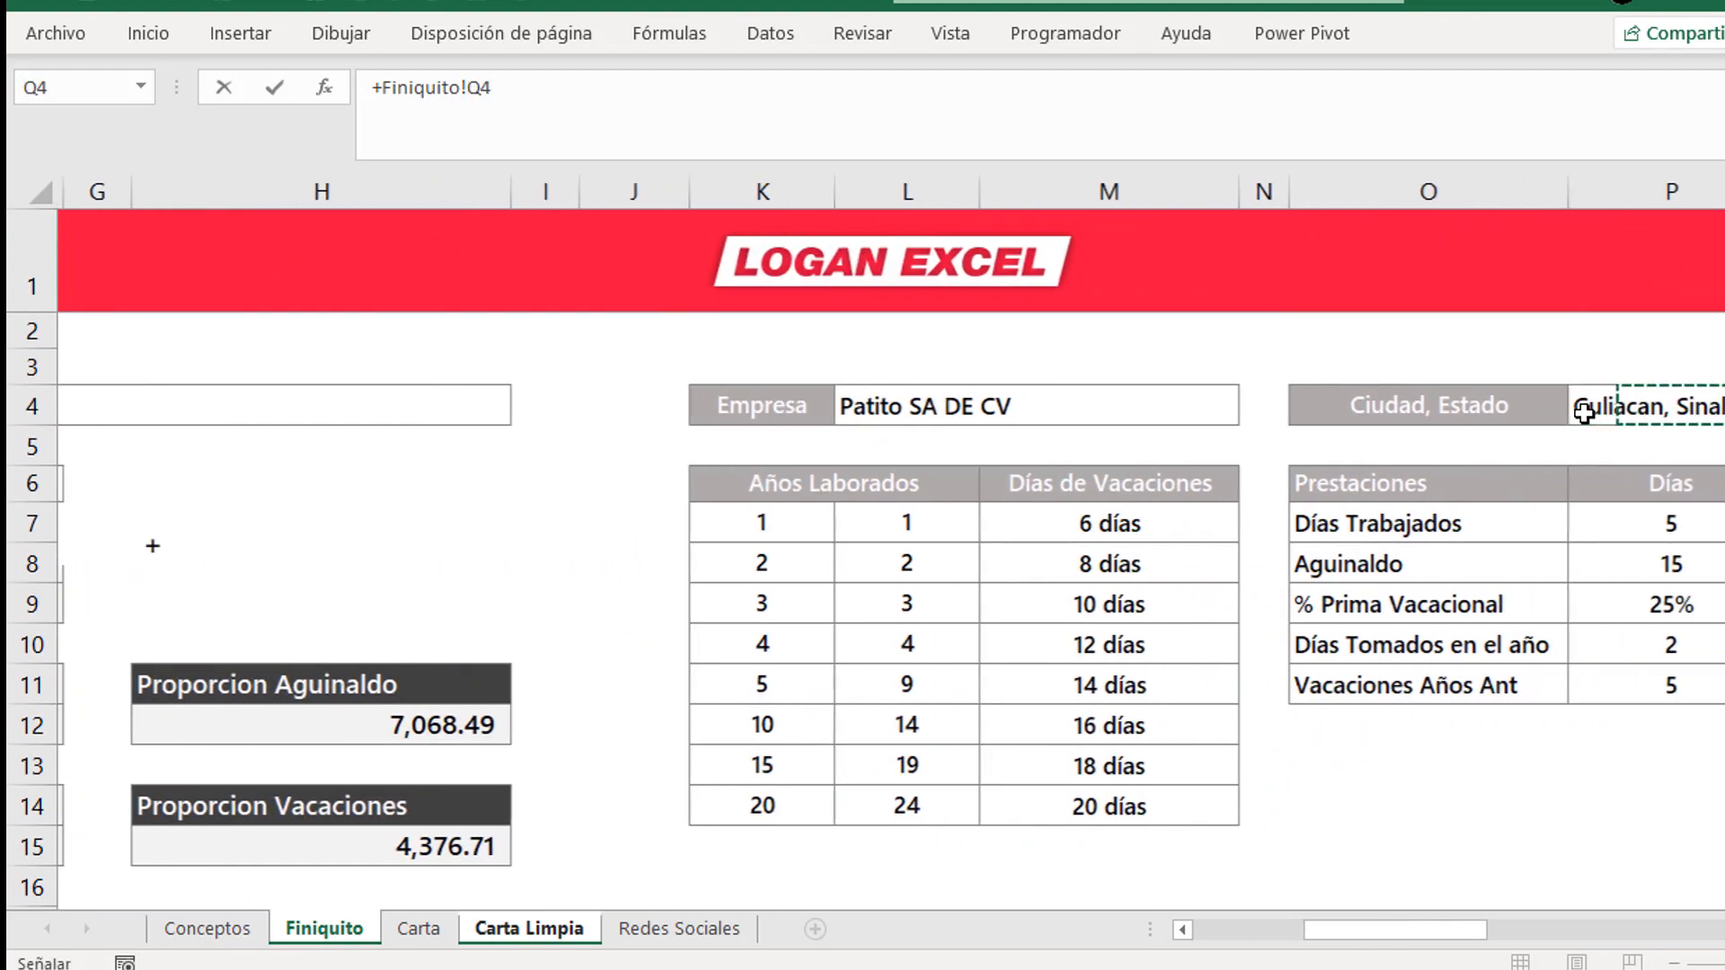
key(Down)
key(Left)
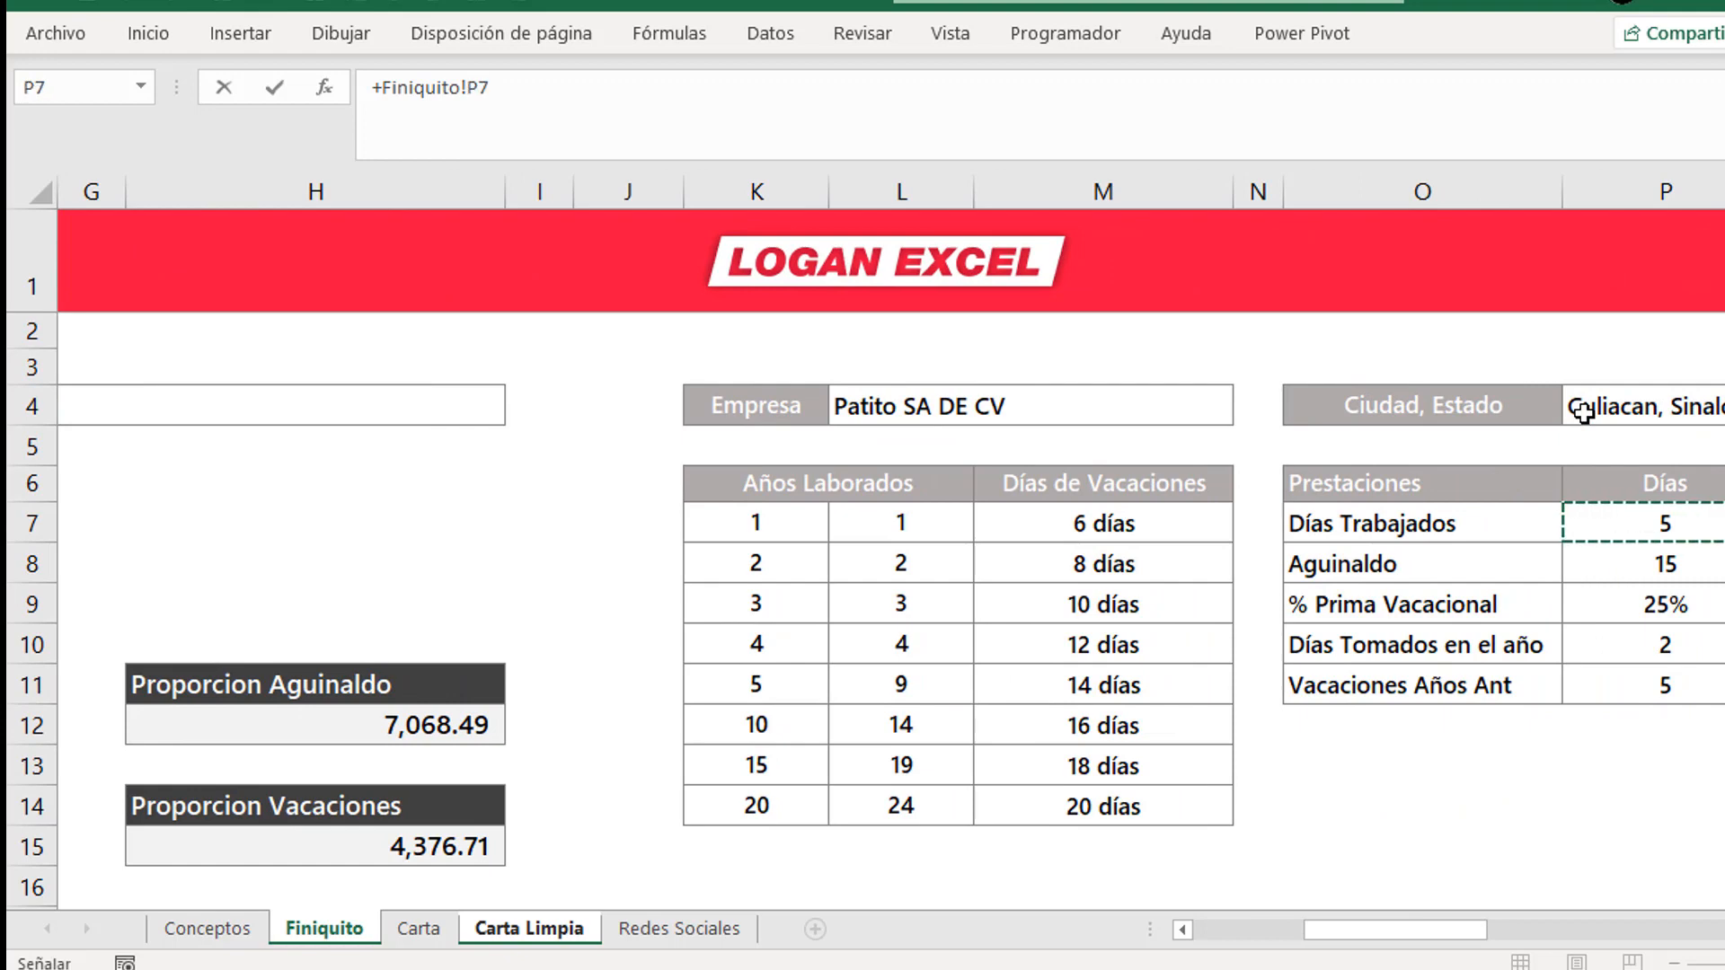
key(Return)
- Rebuild the Salario mensual Importe formula in I12 as =+G12*Finiquito!C9, multiplying the days by Sueldo Diario
key(Up)
key(Right)
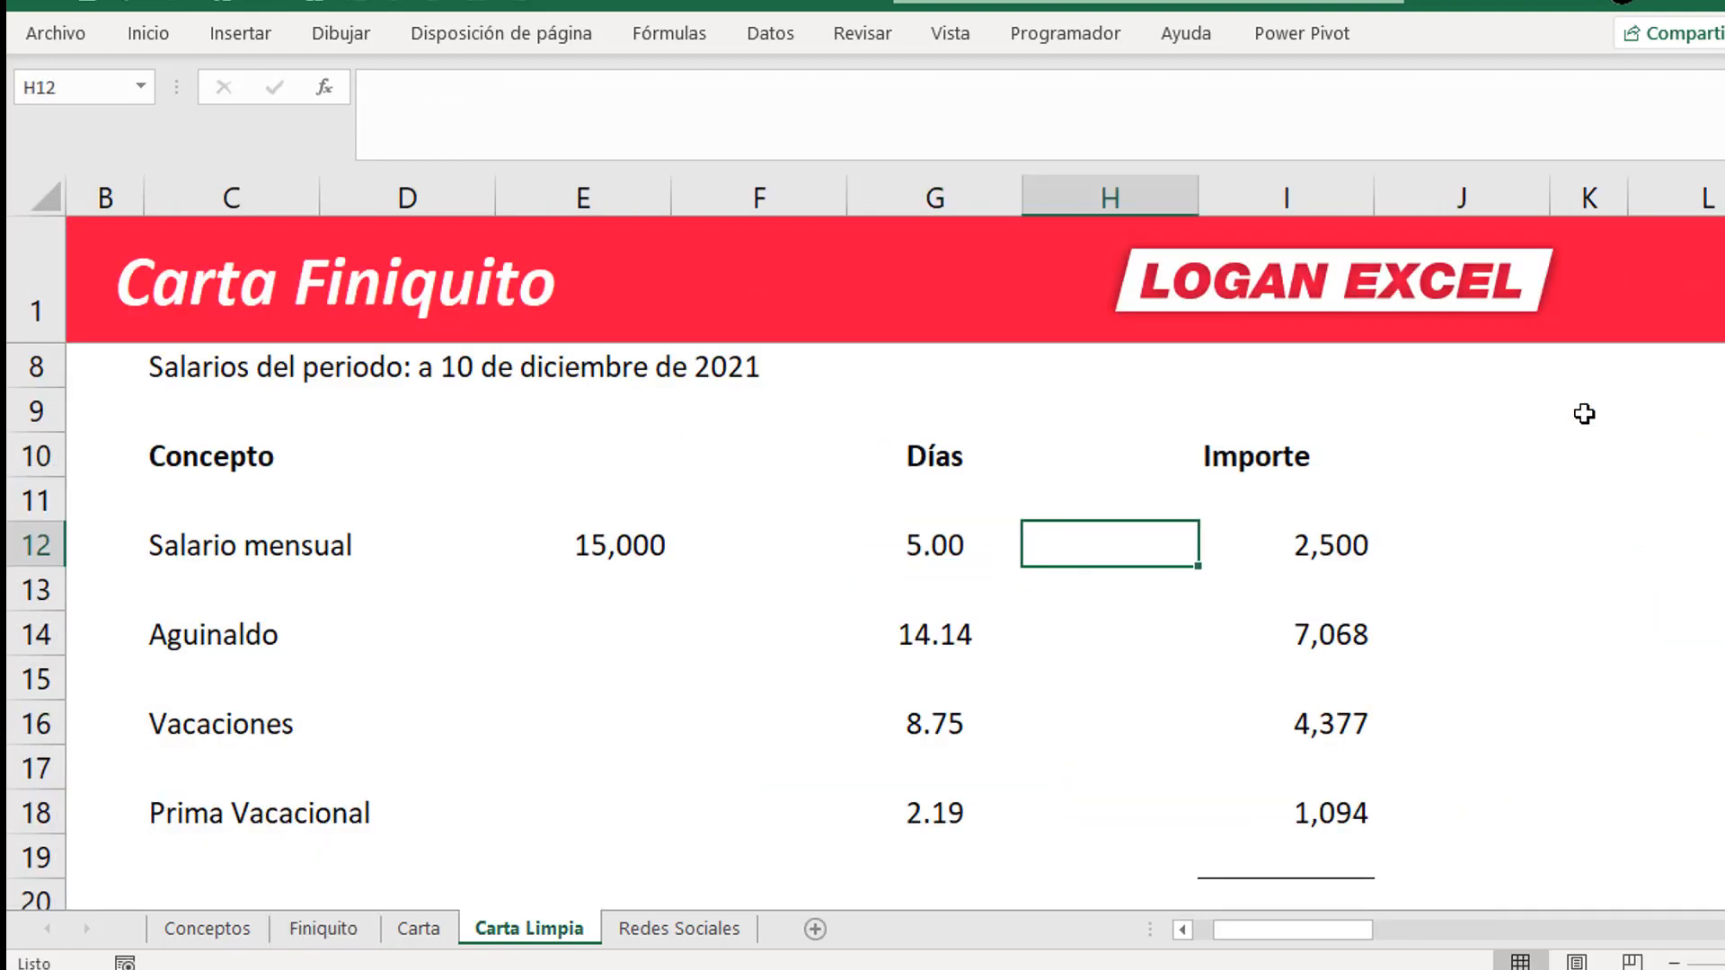
key(Right)
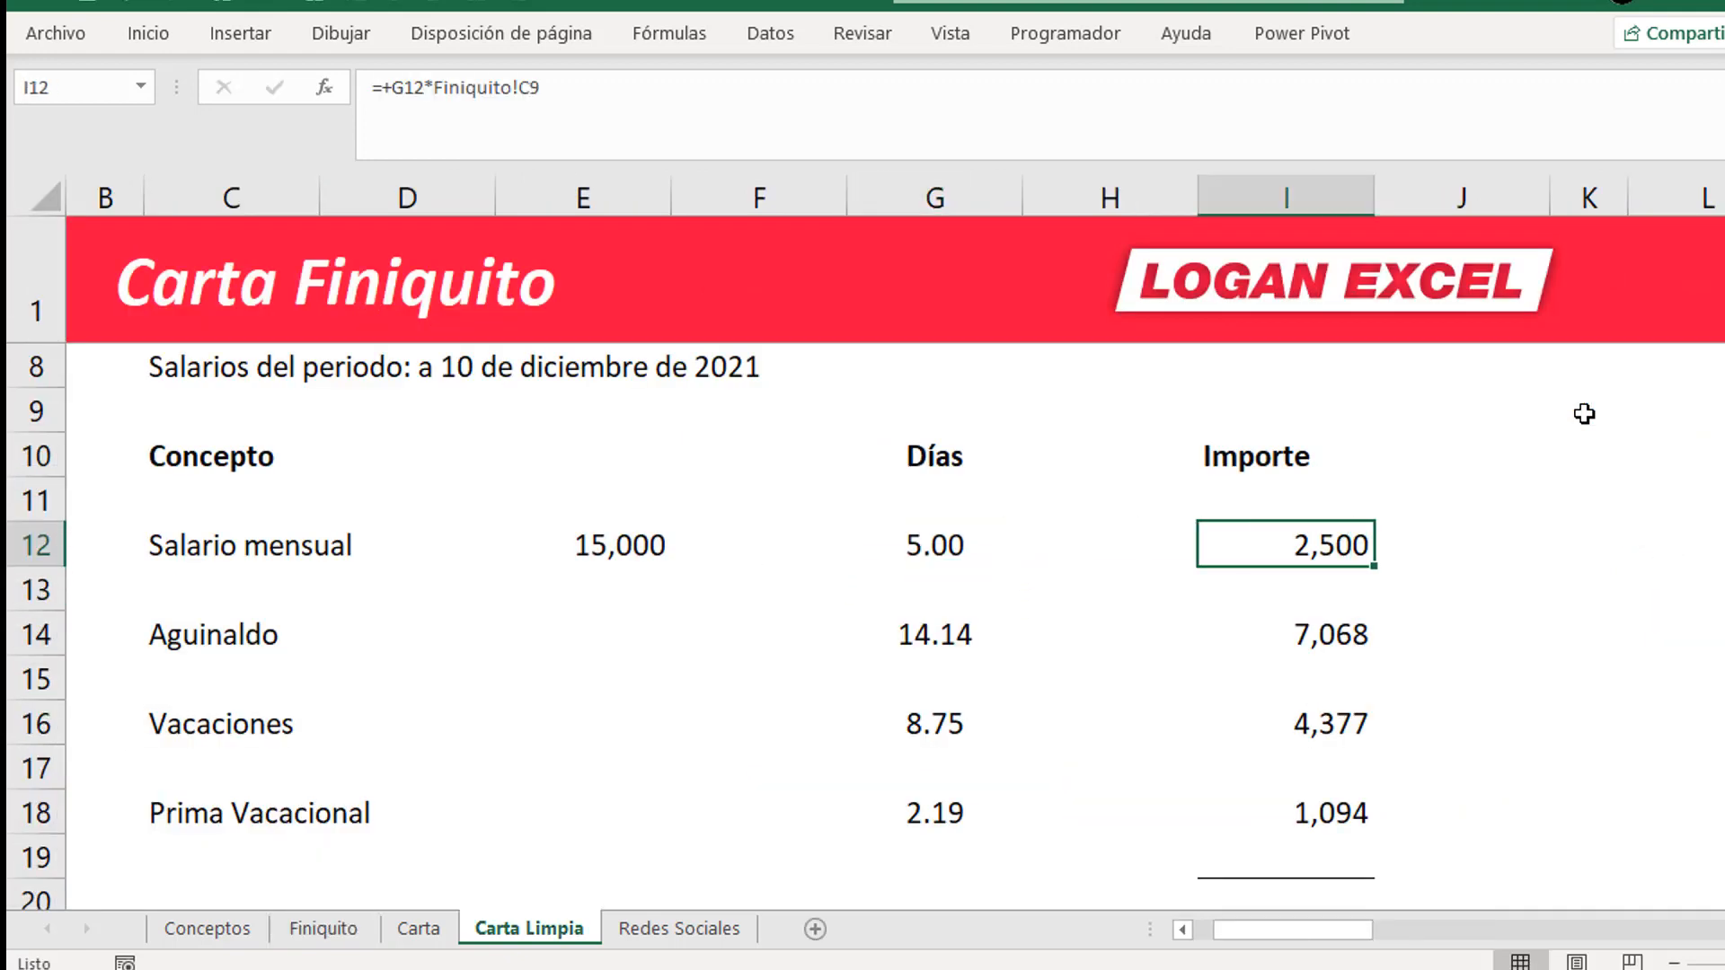
key(F2)
key(ctrl+Return)
key(Left)
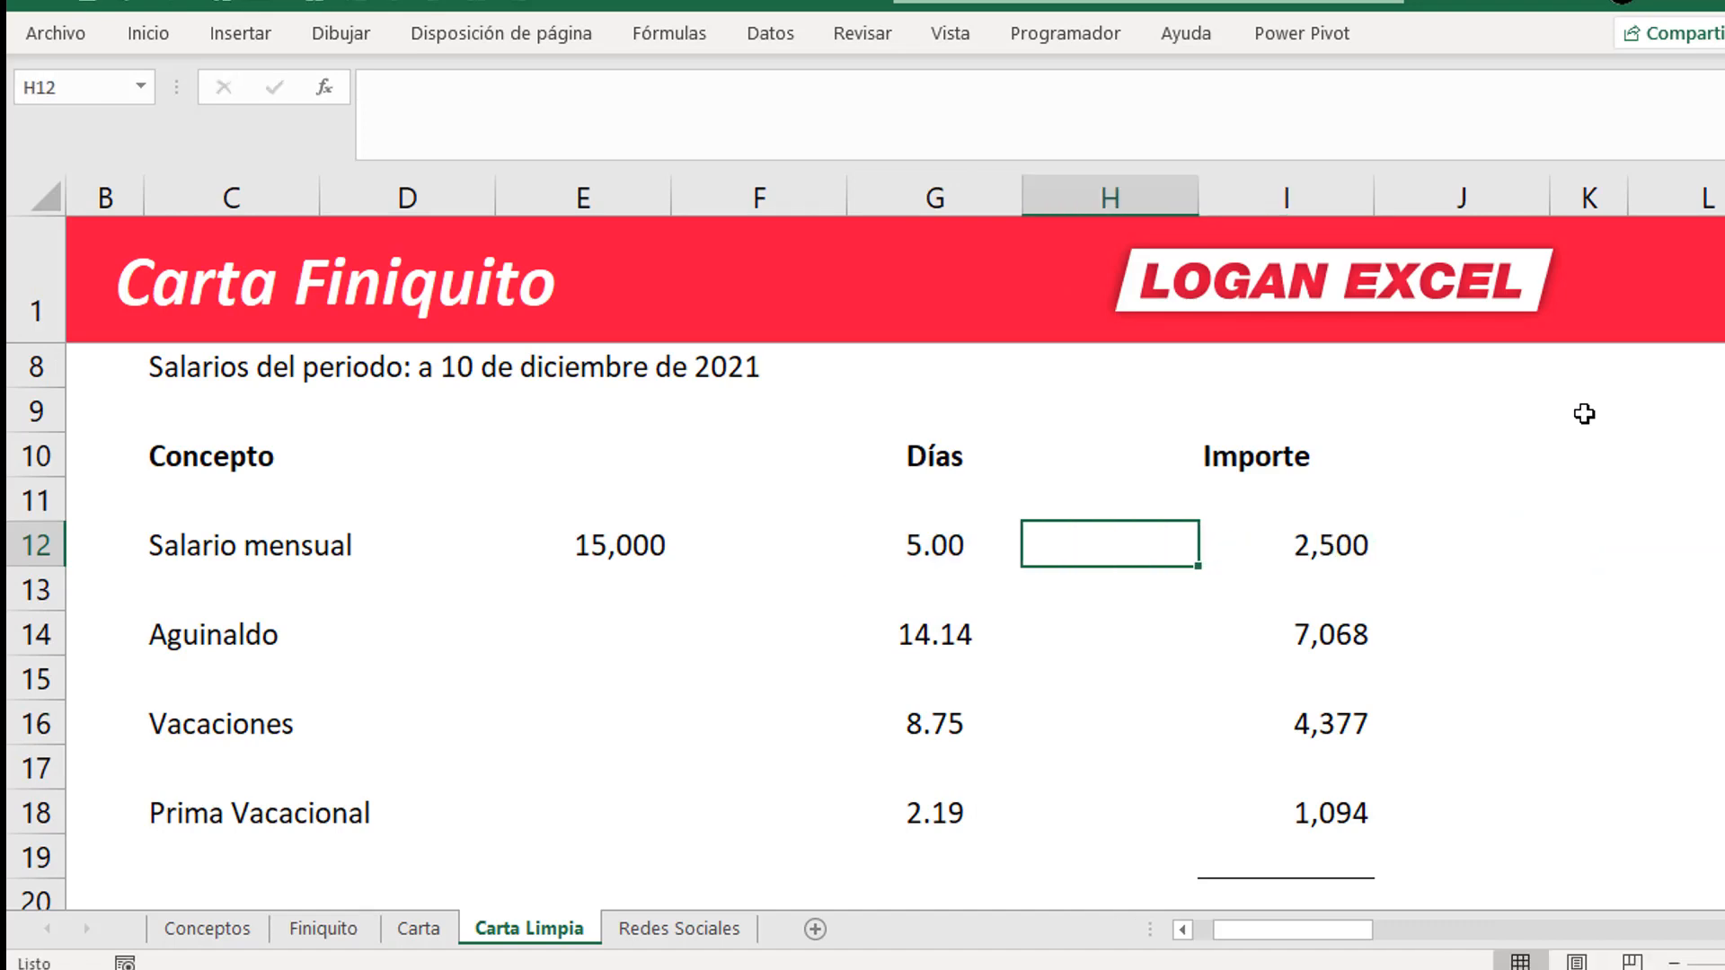
key(Right)
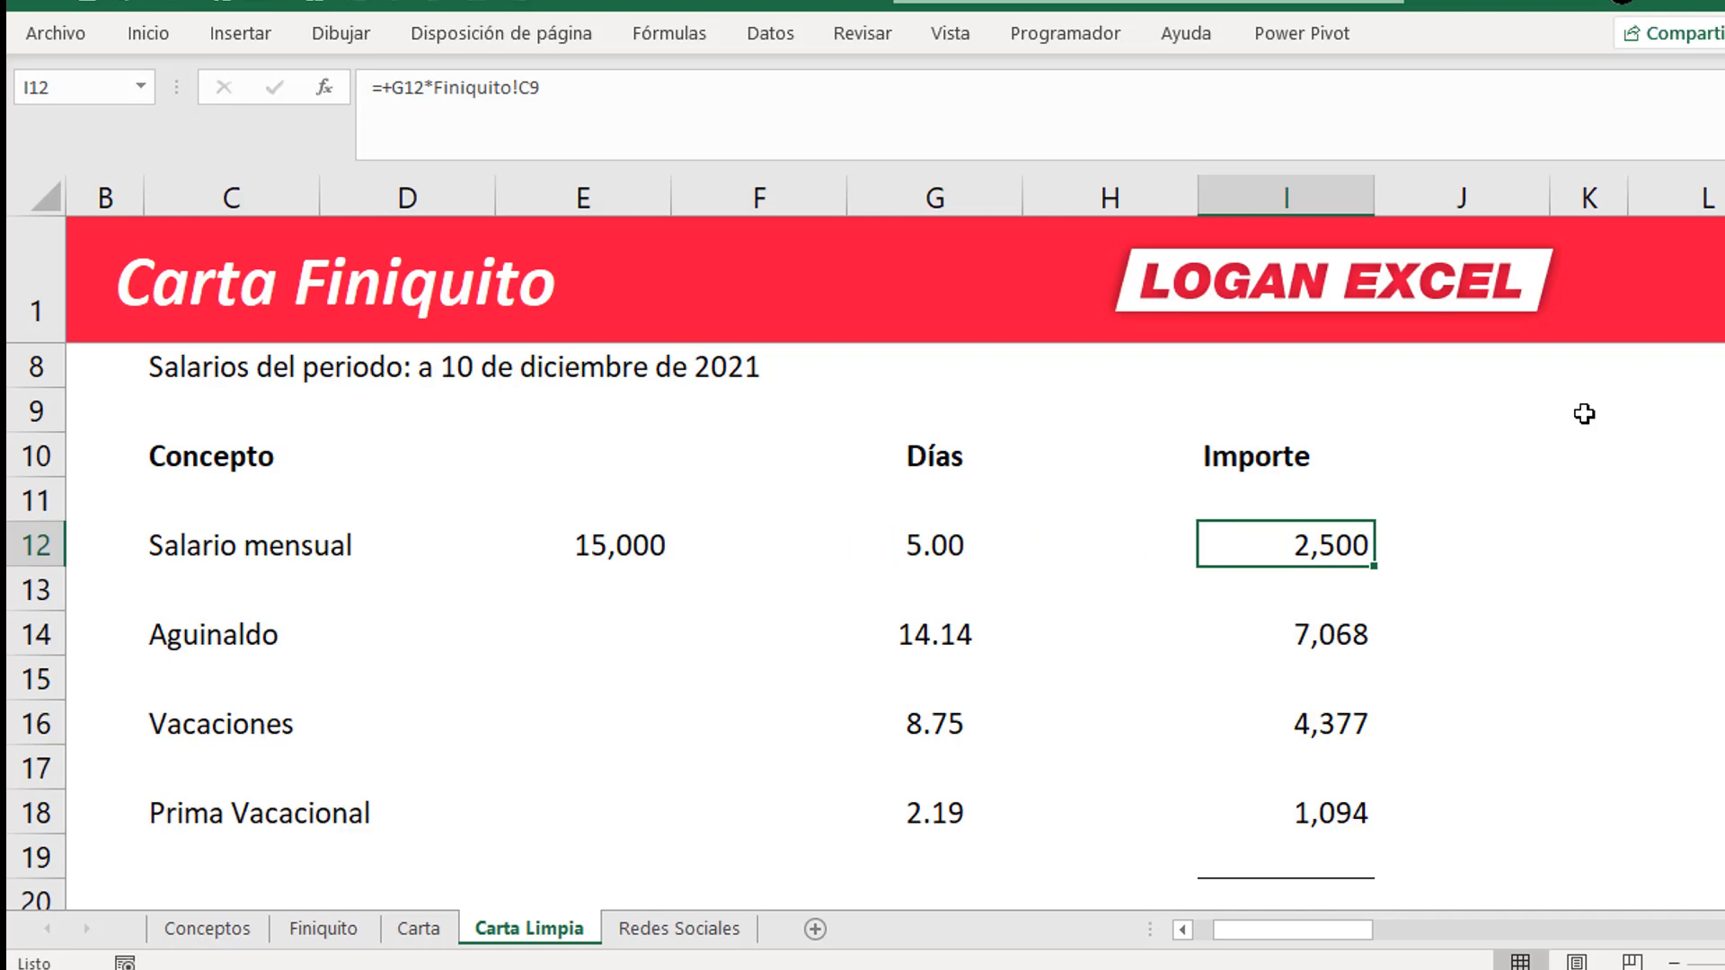
drag(578, 89, 438, 90)
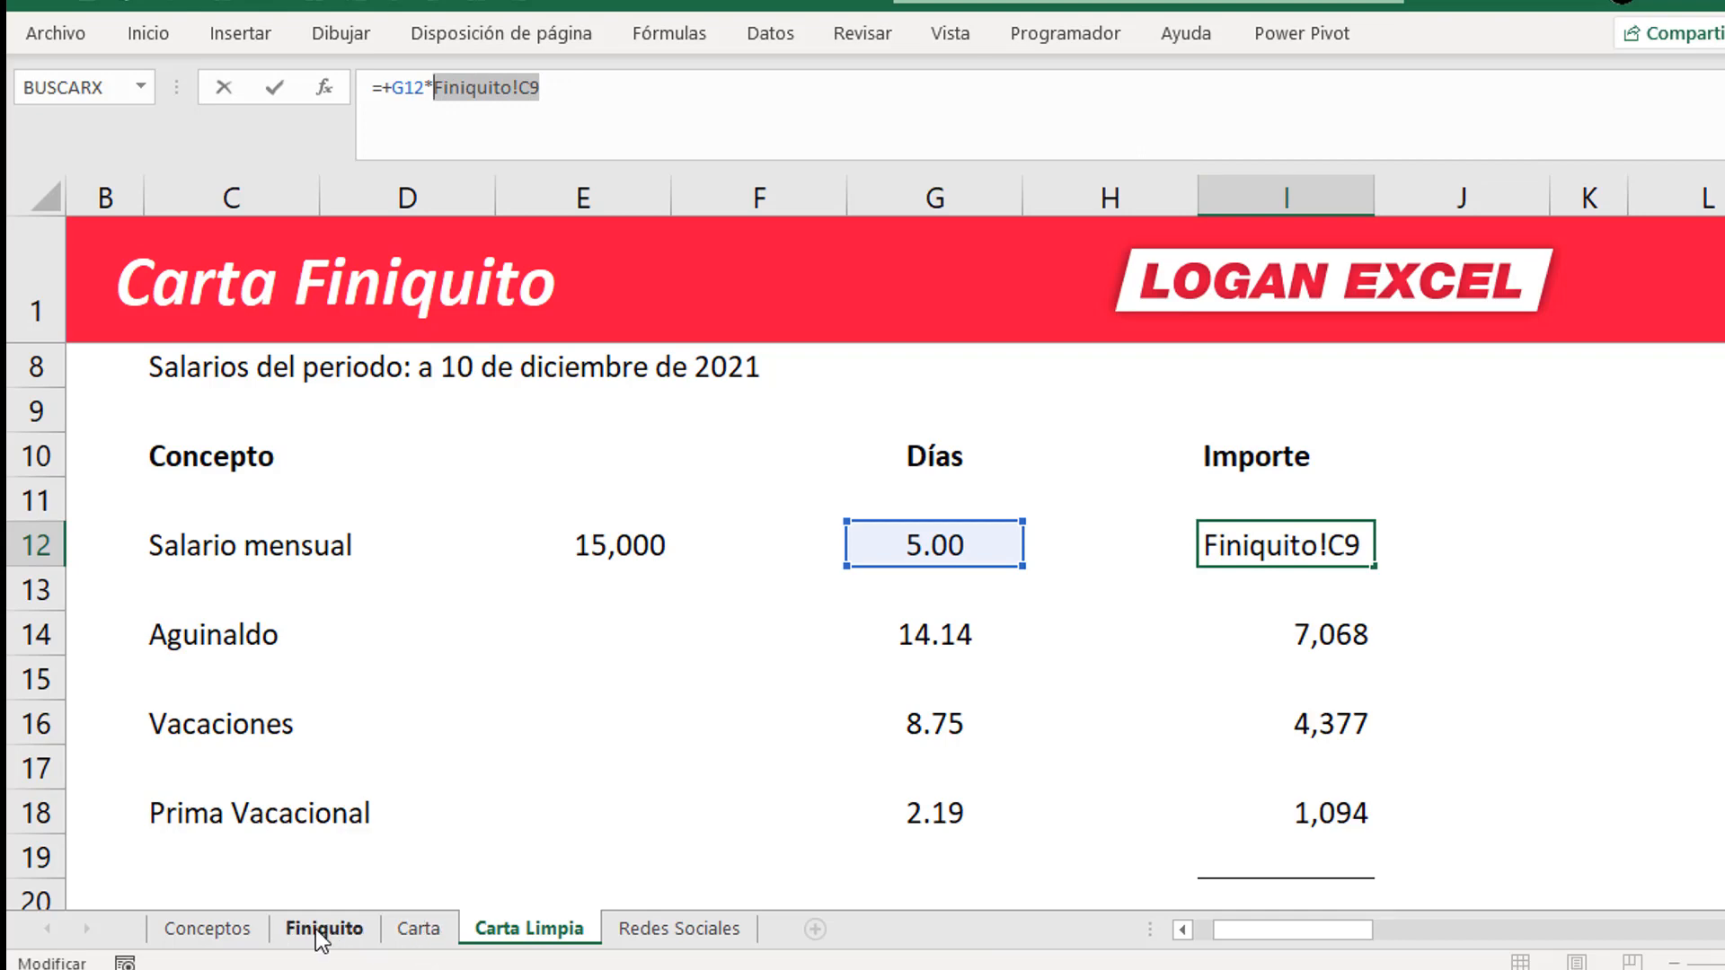
key(BackSpace)
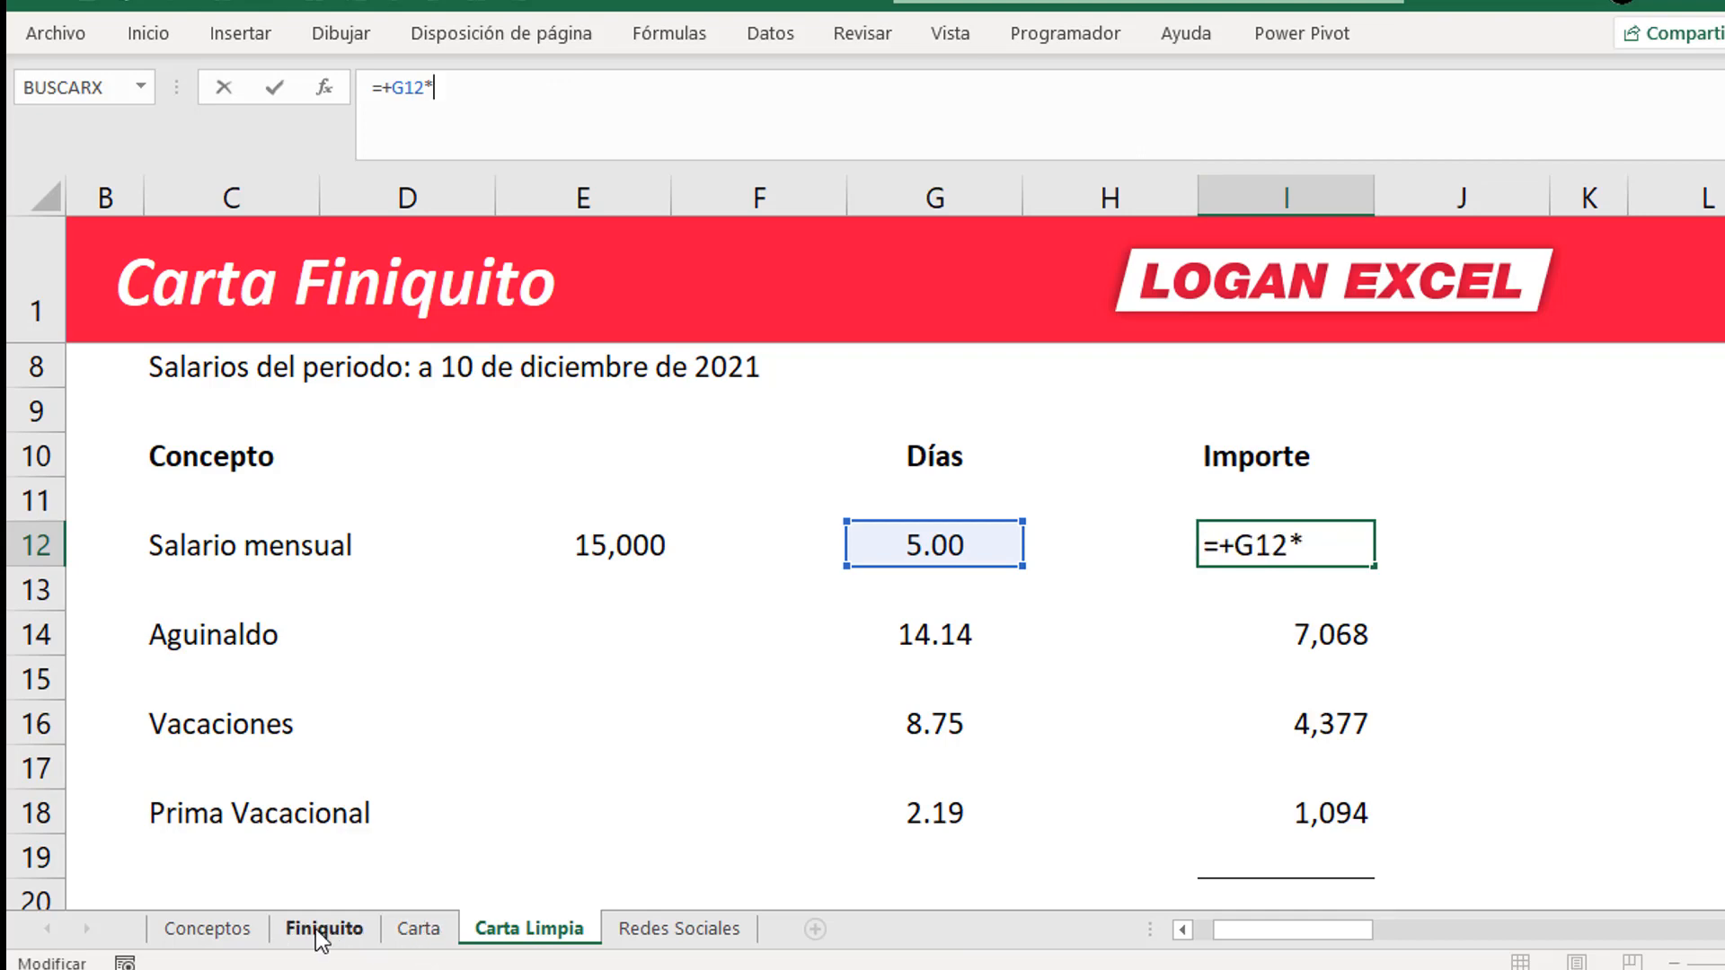
click(418, 929)
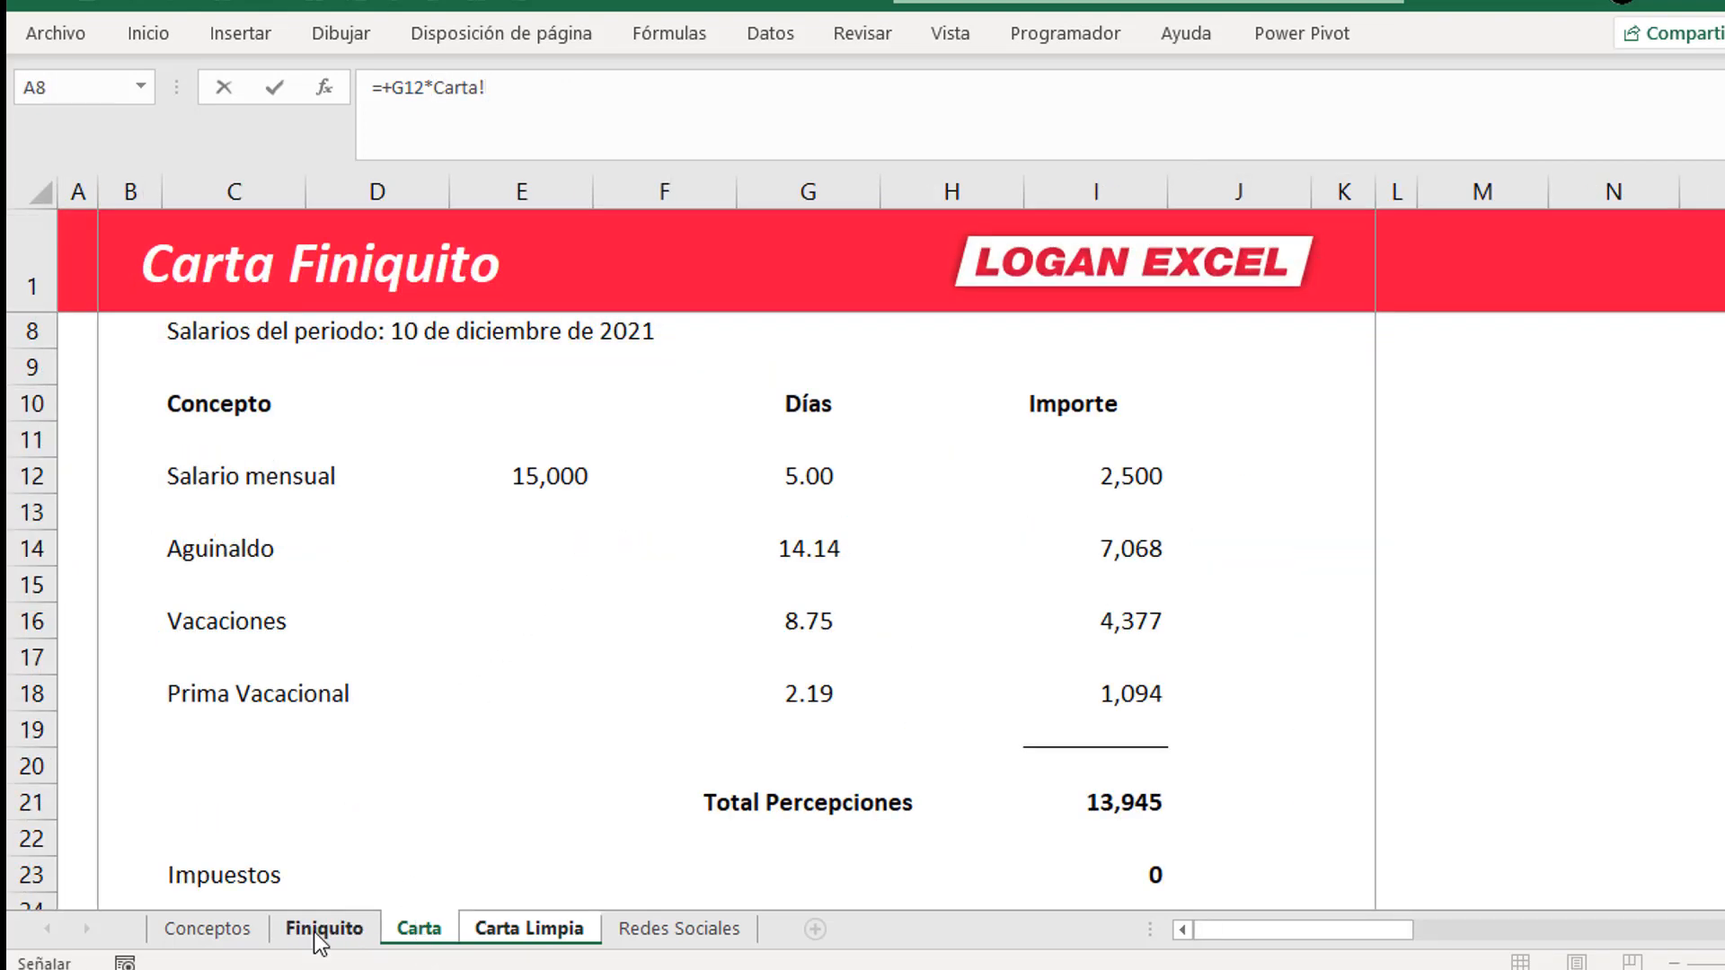
click(319, 933)
drag(1402, 929, 1312, 929)
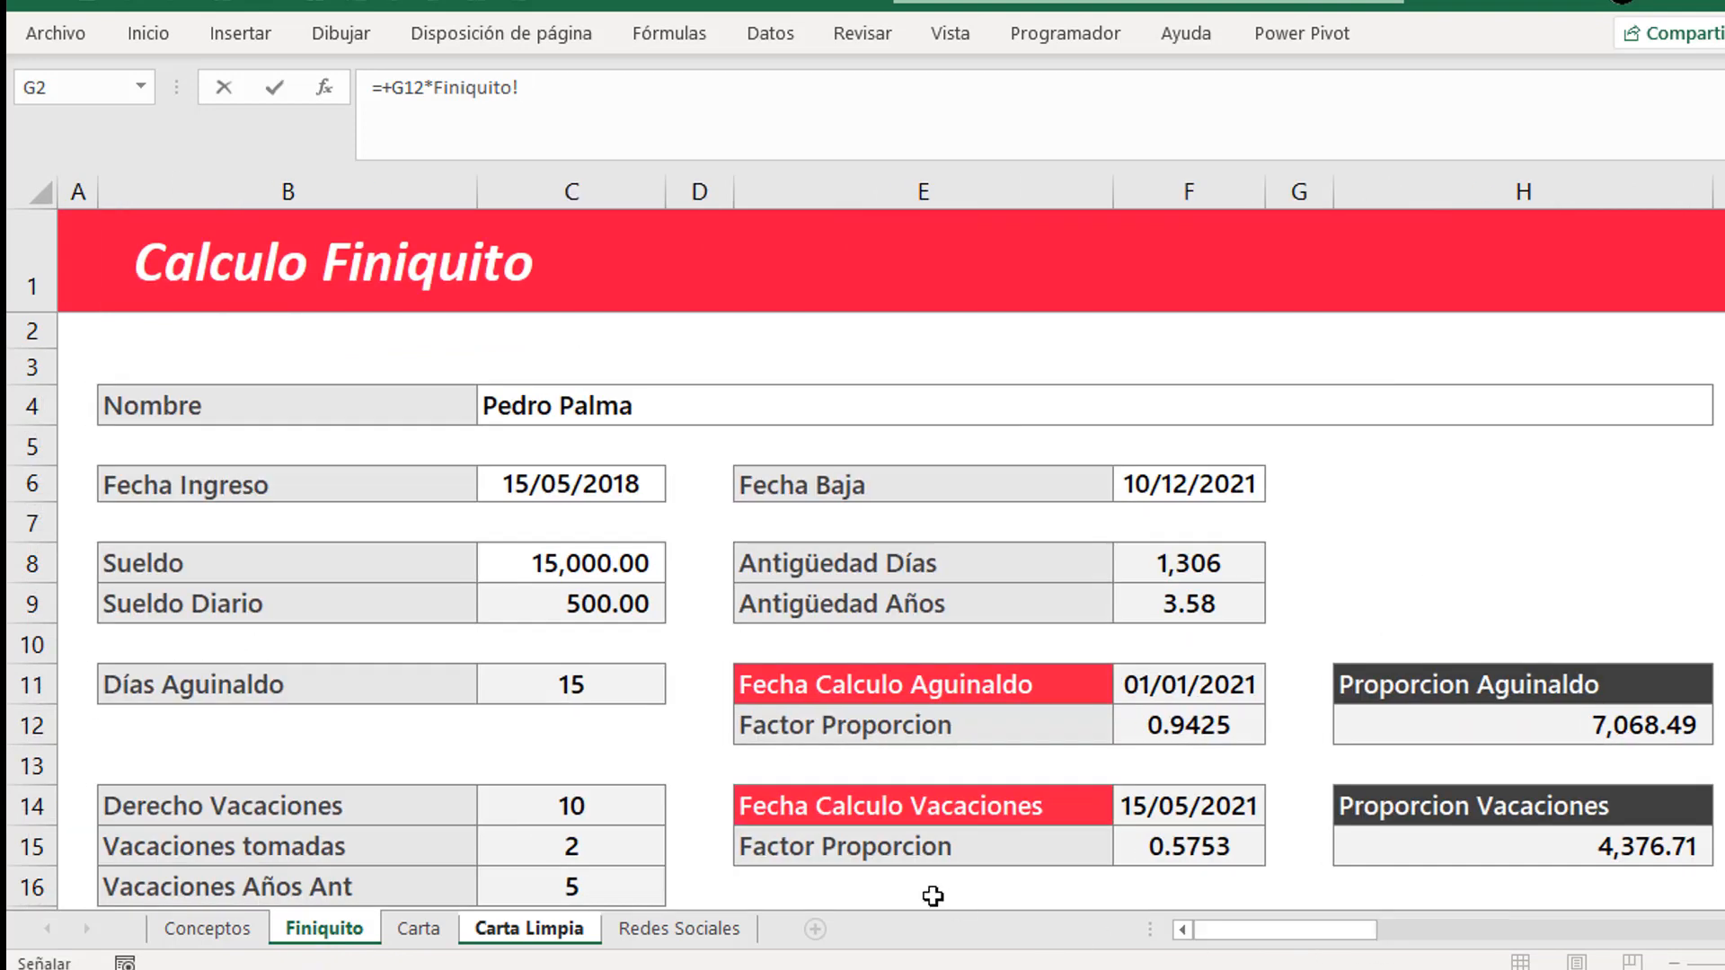
click(593, 607)
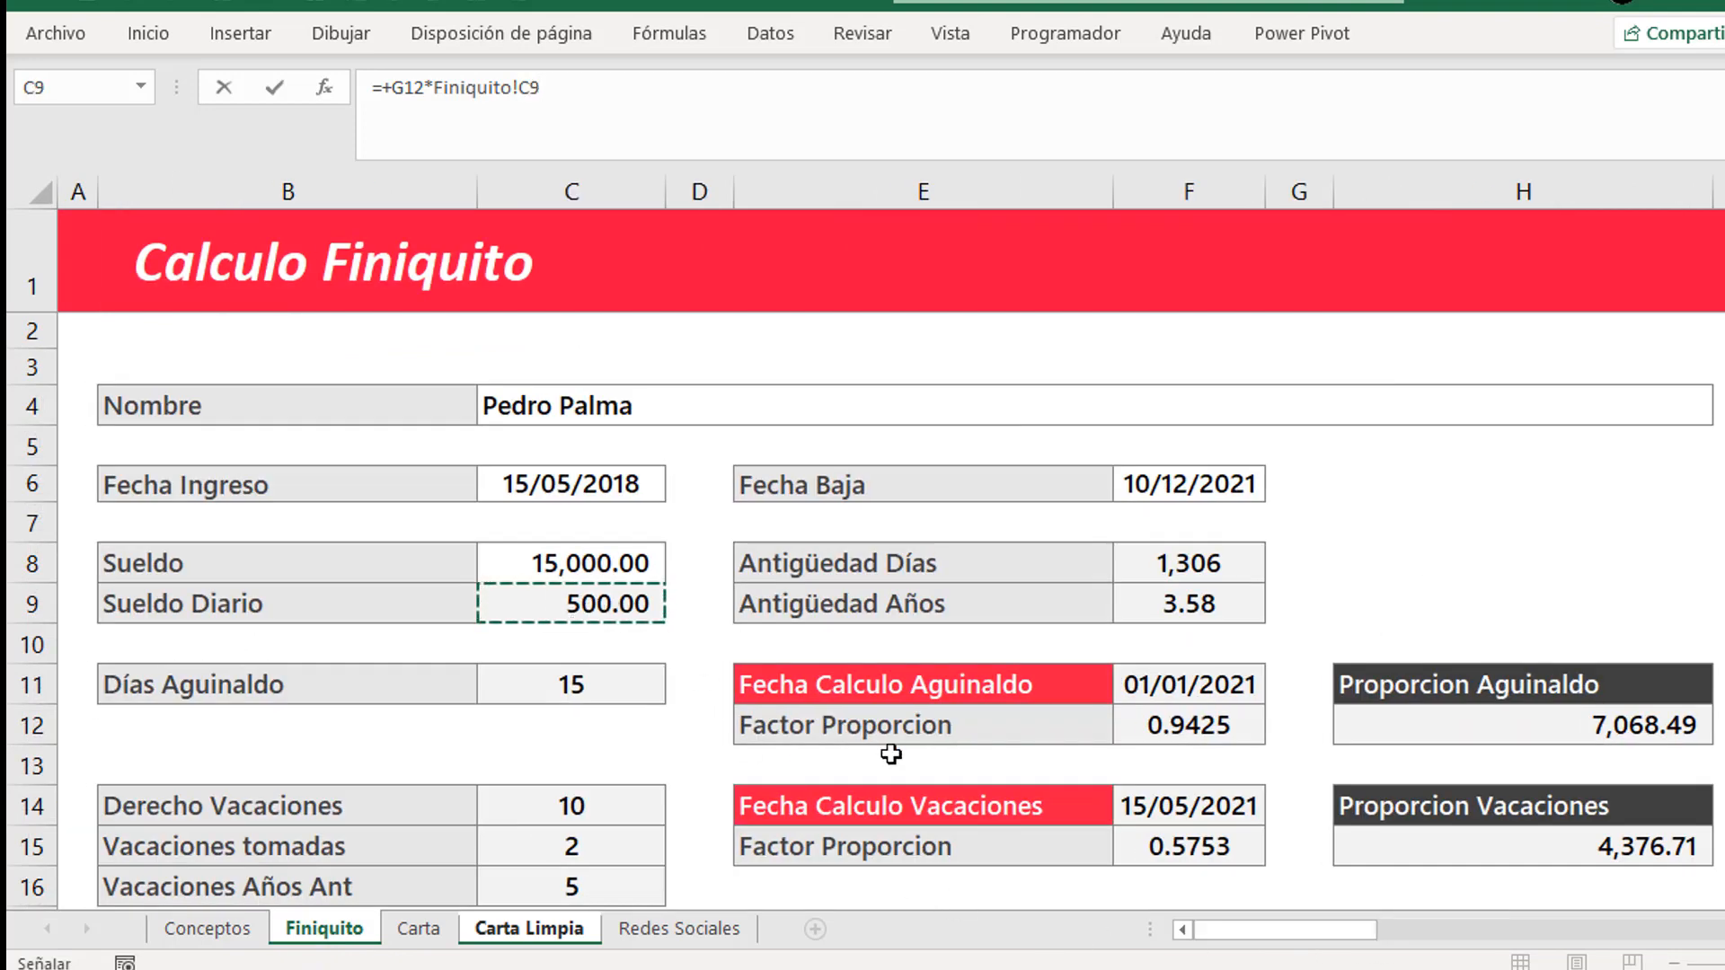
key(Return)
- Check the Importe and Días cells of the Salario mensual row on Carta Limpia
key(Up)
key(Up)
key(Down)
key(Down)
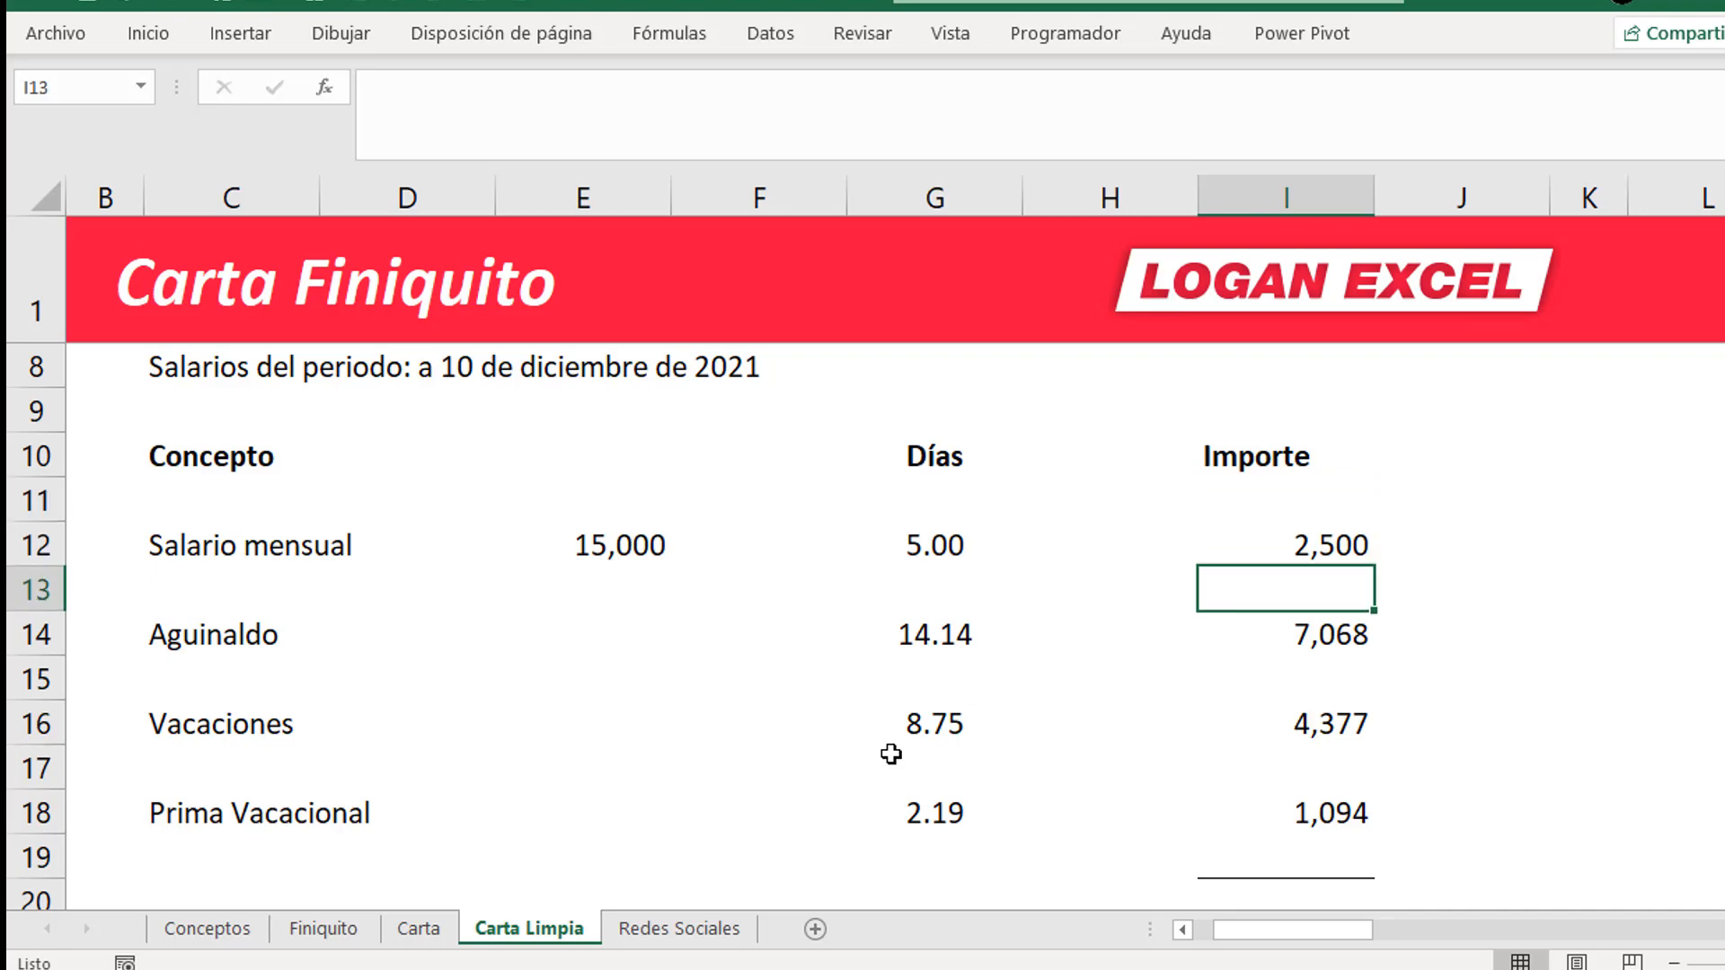
key(Up)
key(Down)
key(Down)
key(Left)
key(Left)
key(Up)
key(Up)
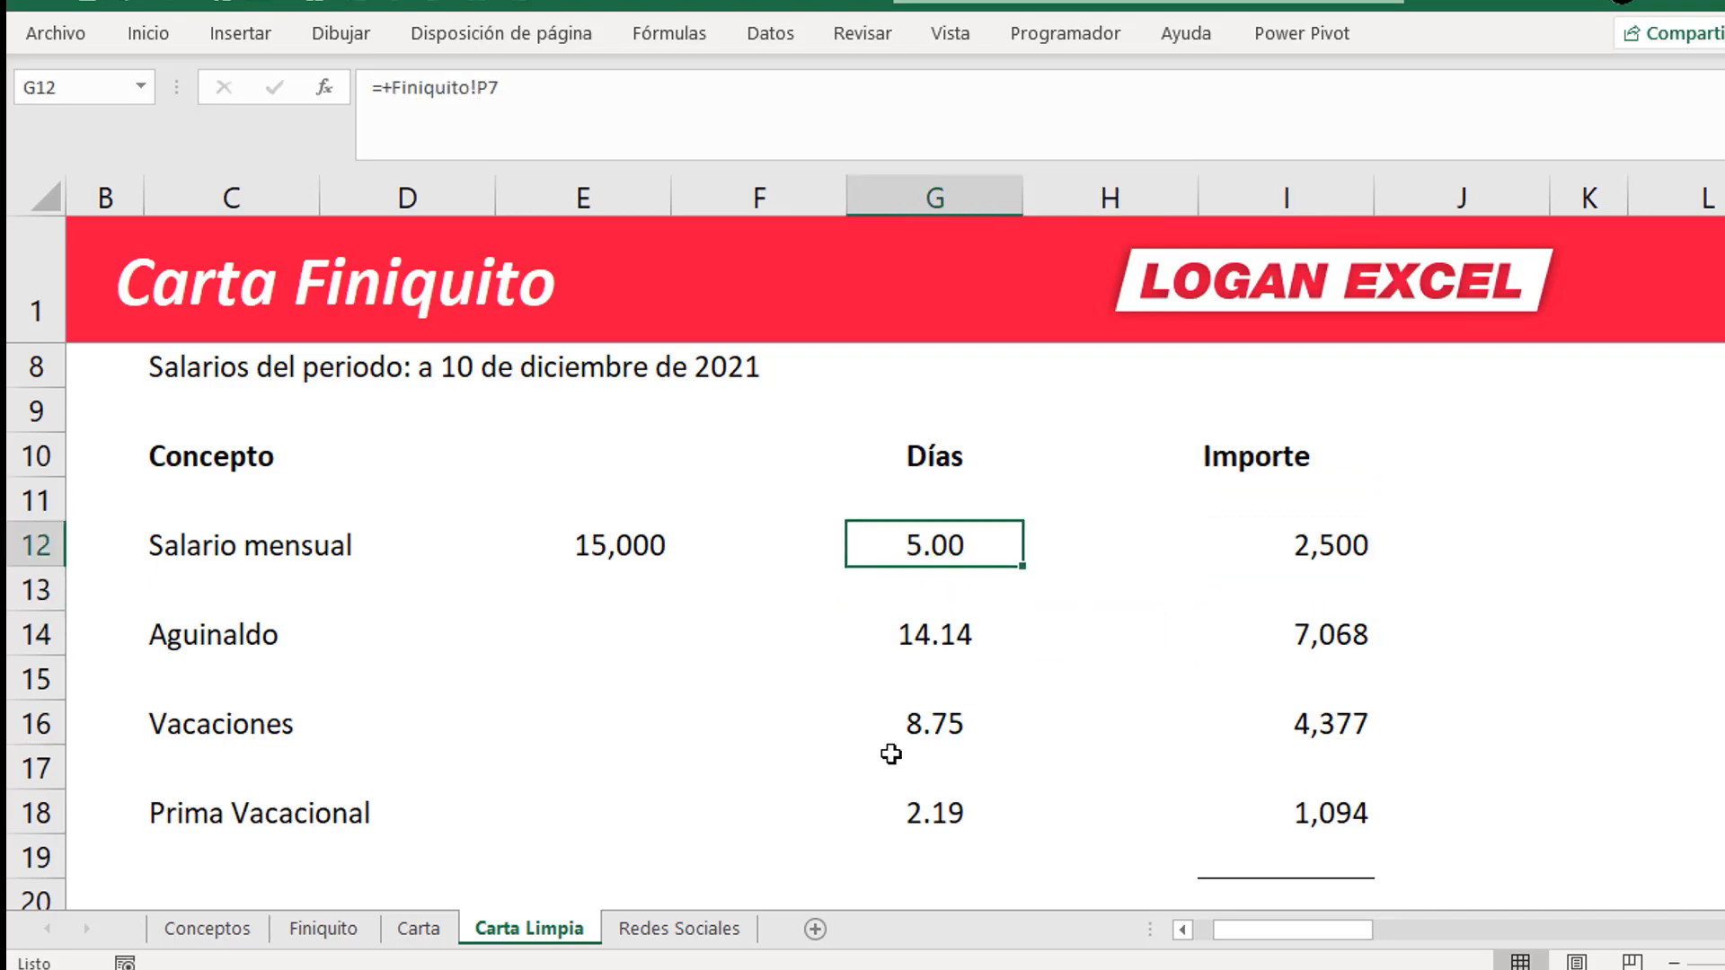
- Copy the Aguinaldo days formula =+Finiquito!C11*Finiquito!F12 from G14 on Carta Limpia into the empty cell E3 on Finiquito
key(Down)
key(Down)
key(Left)
key(Right)
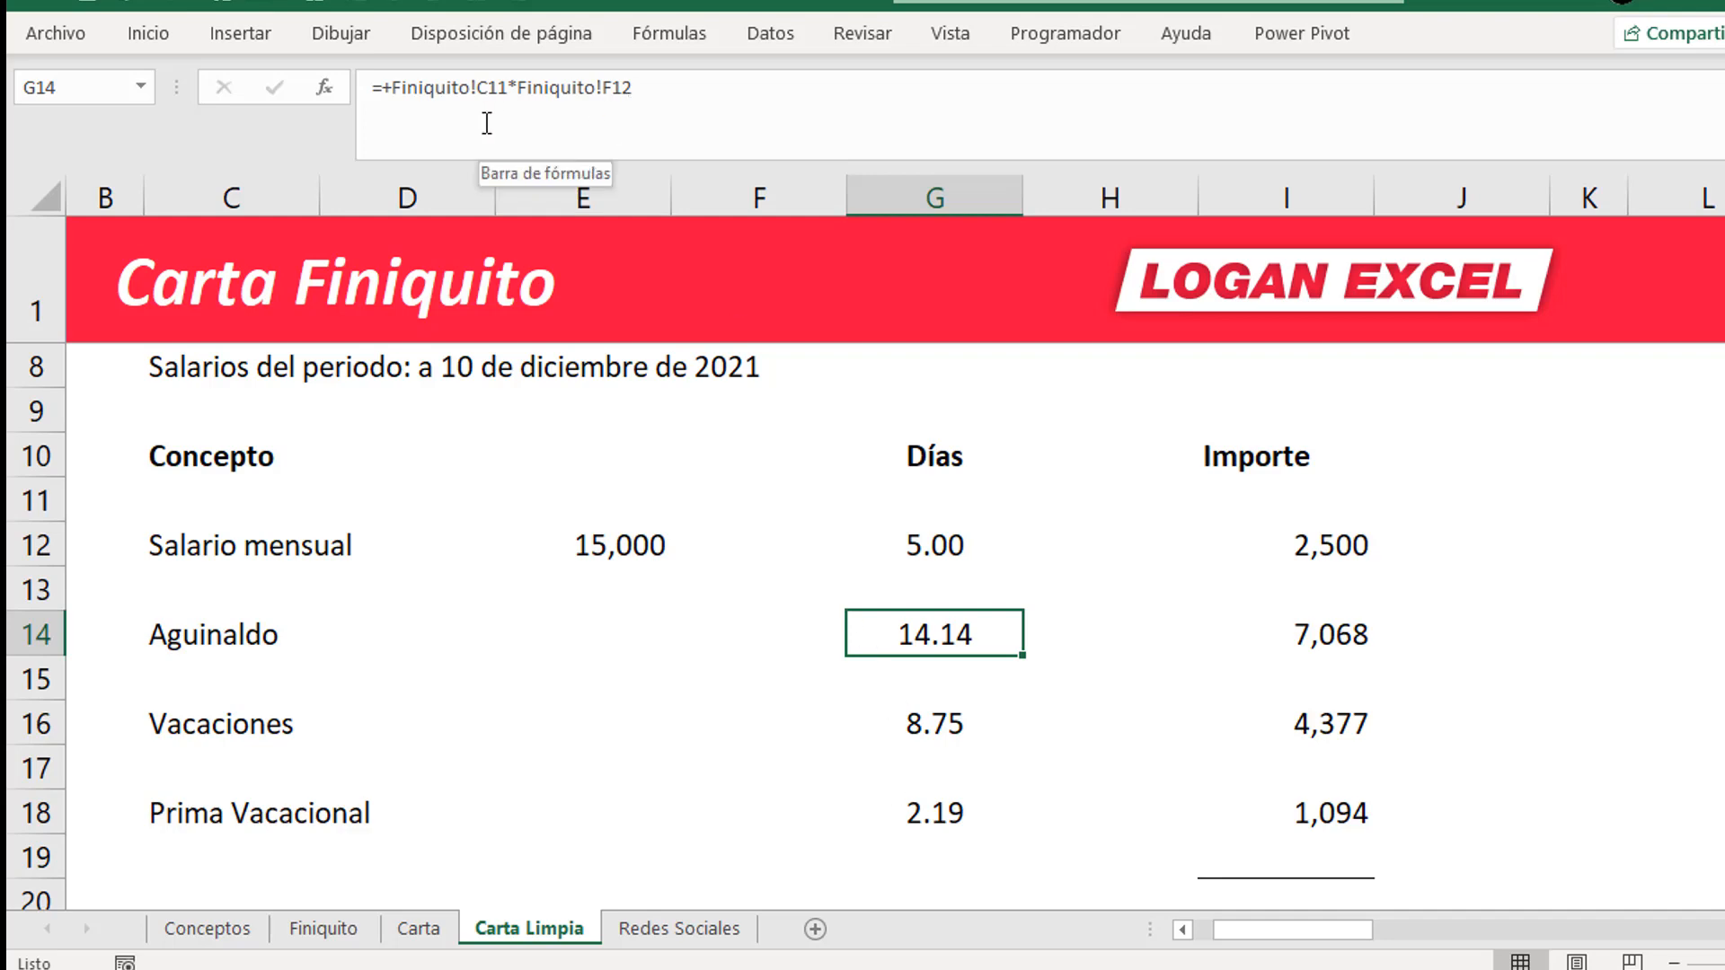
drag(662, 87, 371, 87)
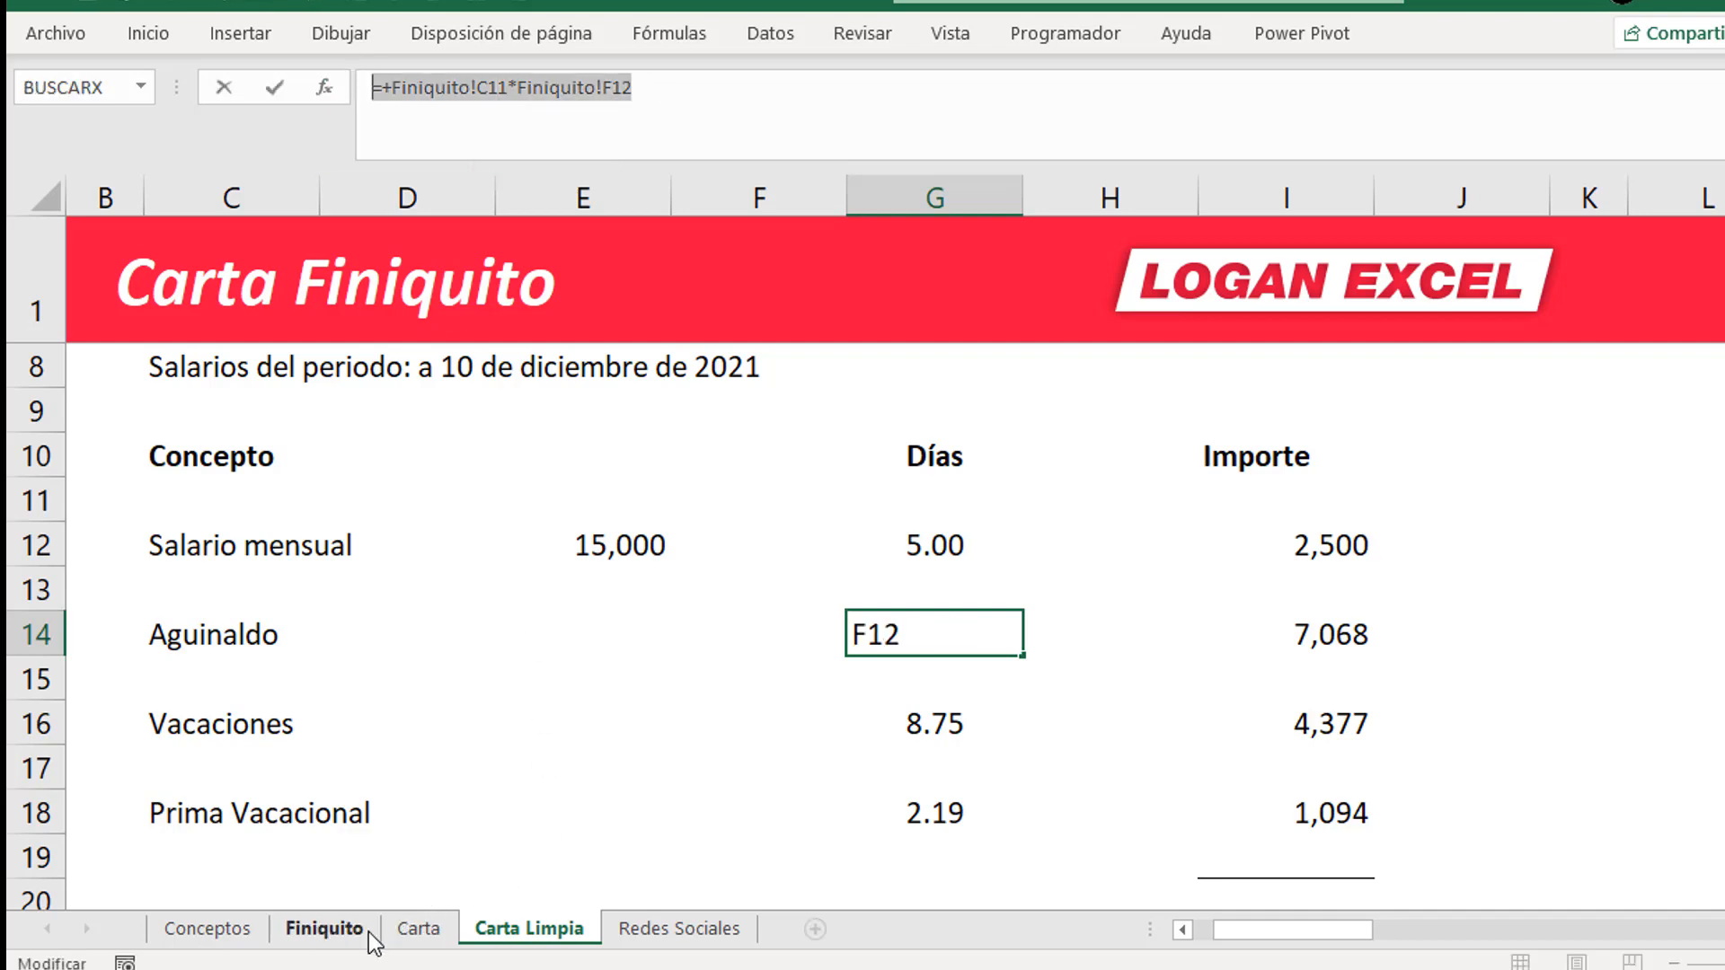
key(Escape)
click(324, 928)
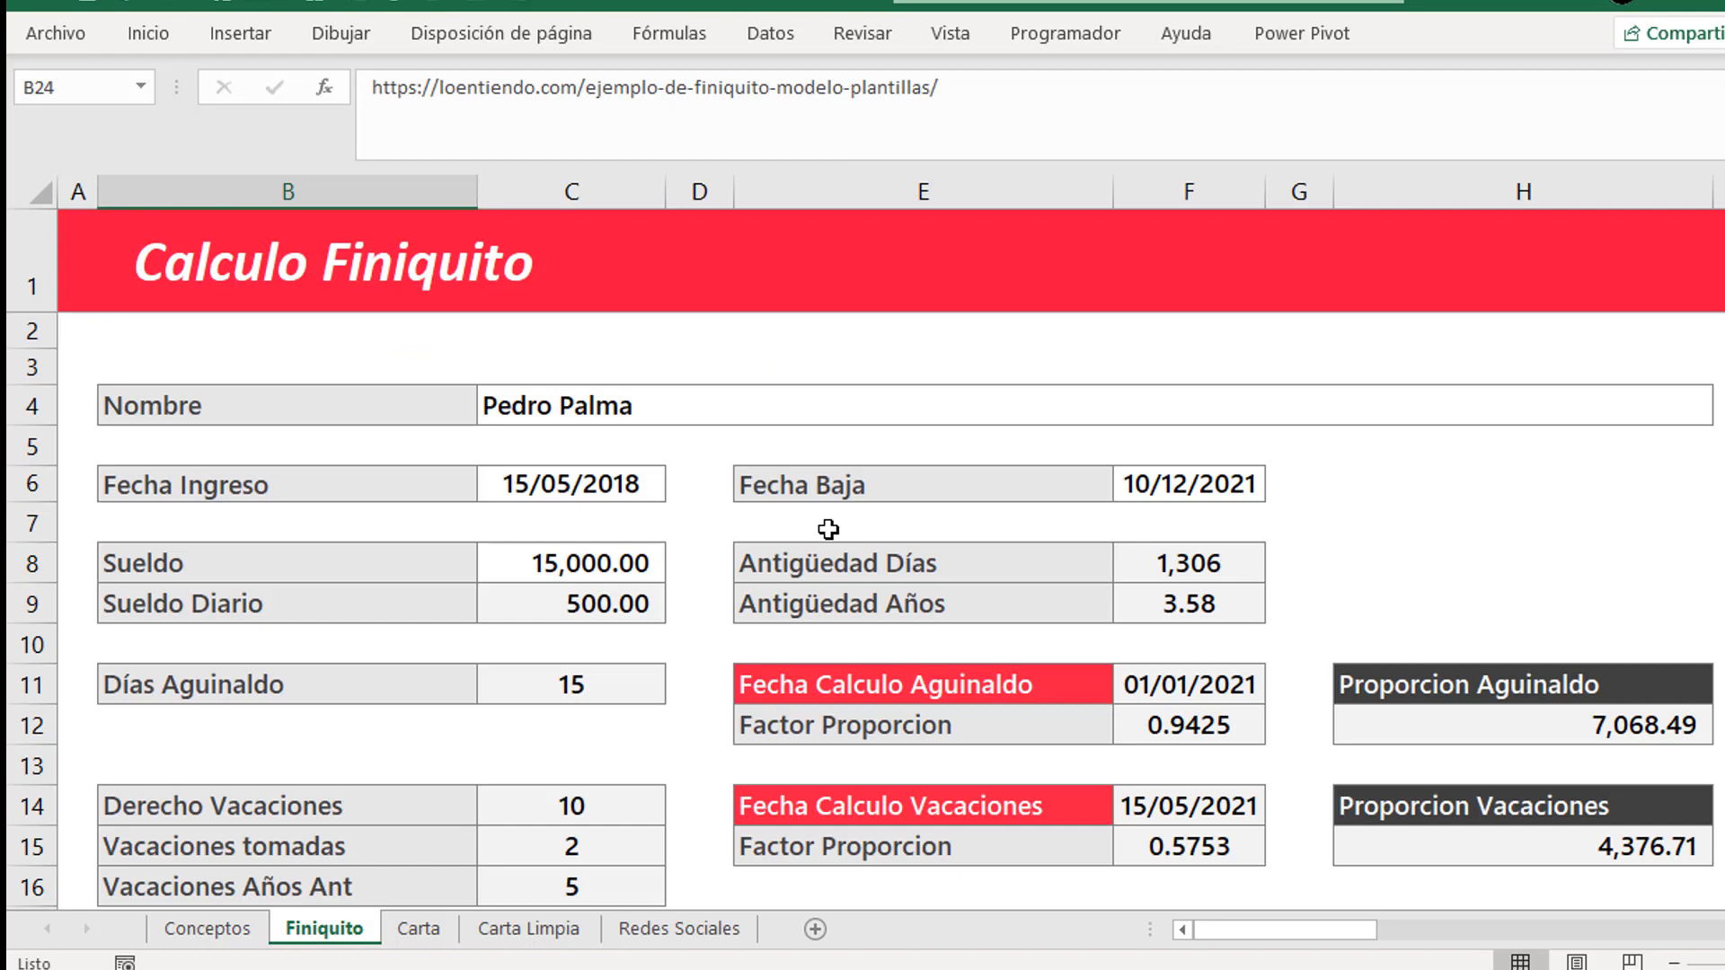
click(962, 359)
click(643, 145)
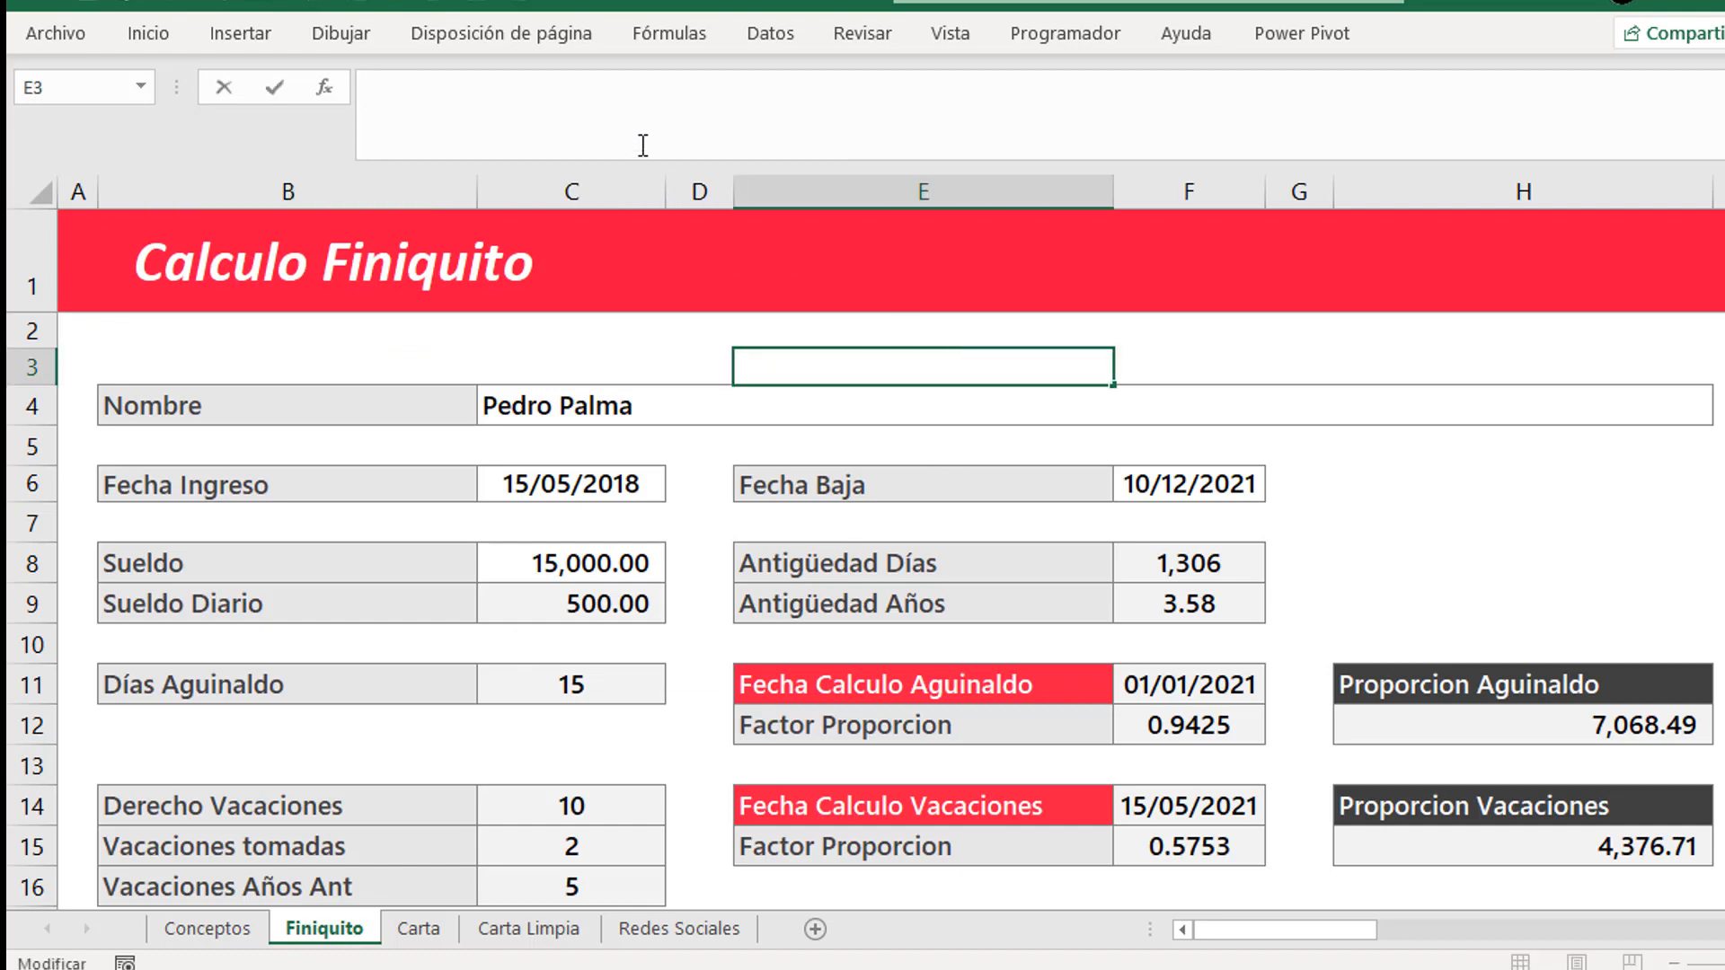
key(ctrl+v)
key(Return)
- Examine which Finiquito cells the test formula in E3 refers to
key(Up)
key(F2)
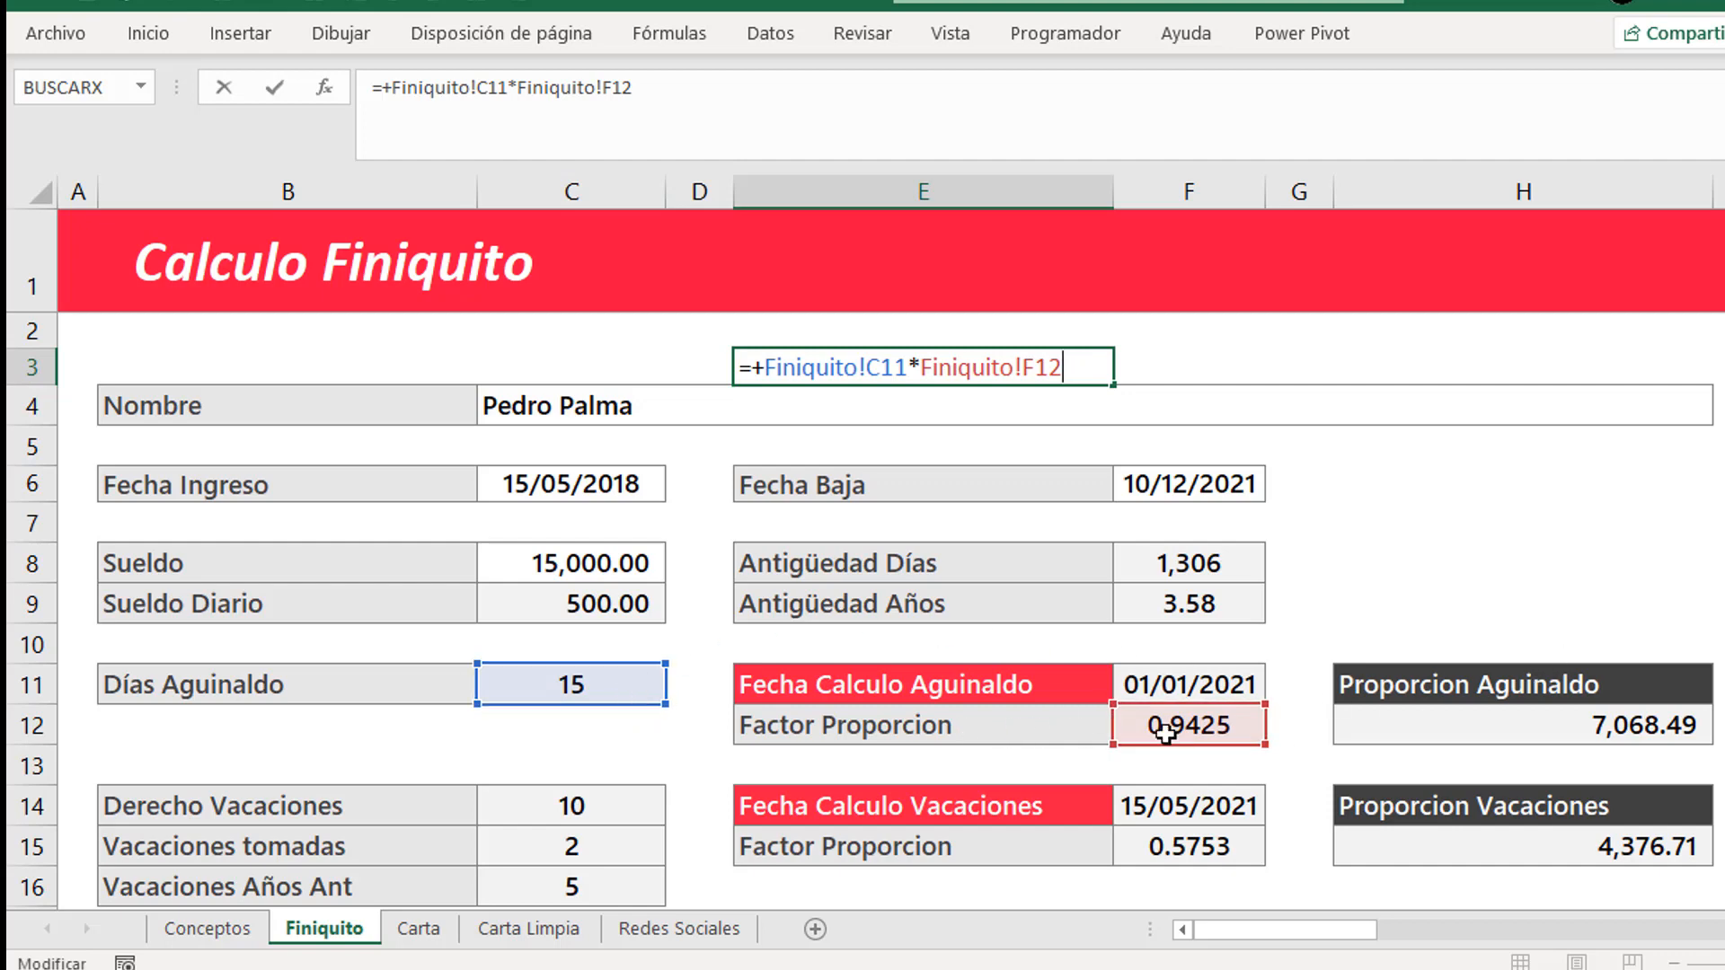
key(ctrl+Return)
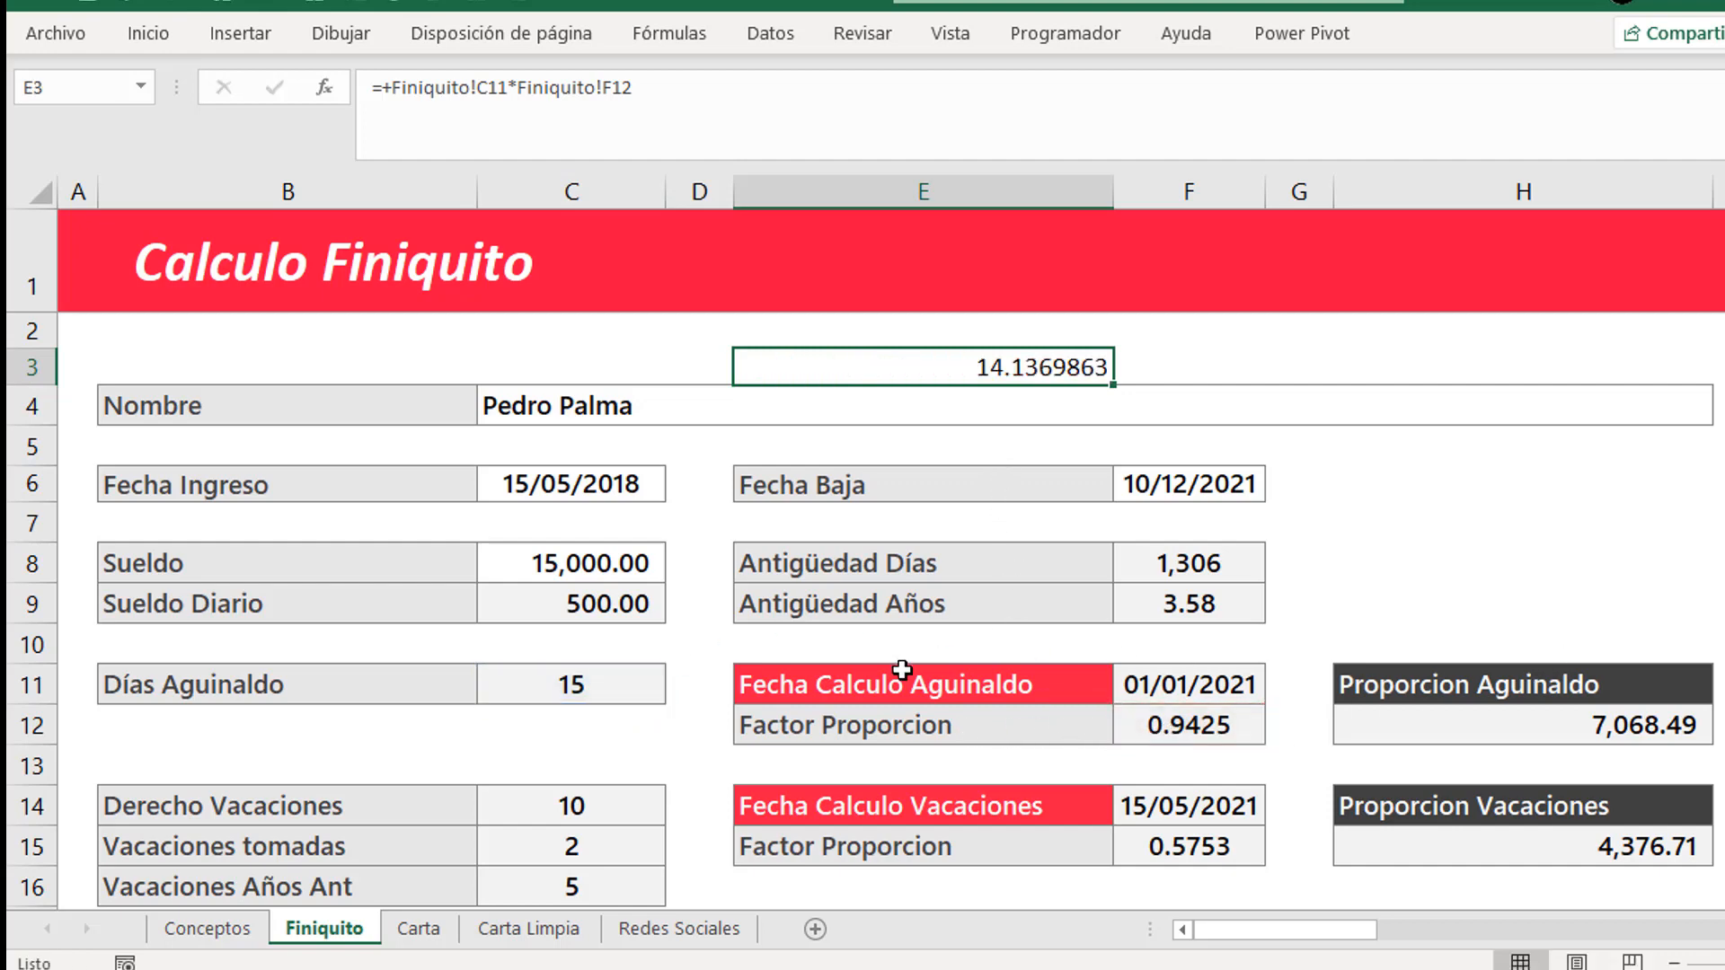
key(F2)
key(Escape)
- Inspect the Aguinaldo days and Importe formulas in G14 and I14 on Carta Limpia
click(427, 928)
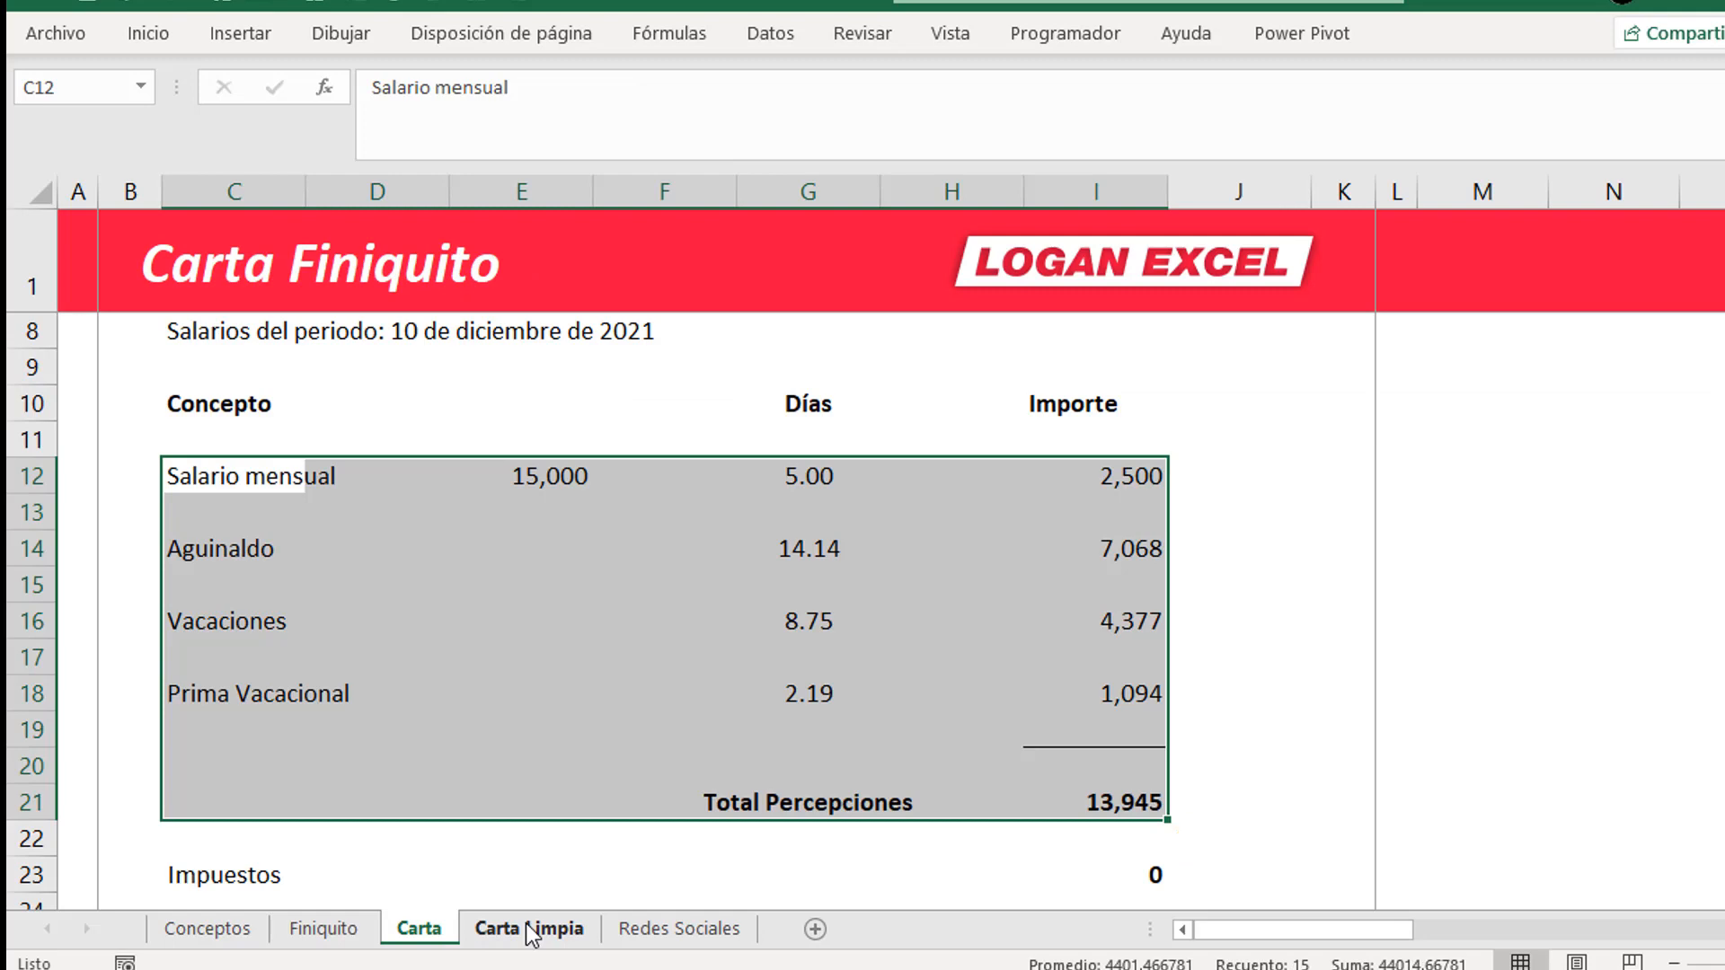
click(539, 928)
click(1011, 670)
click(982, 629)
click(1351, 648)
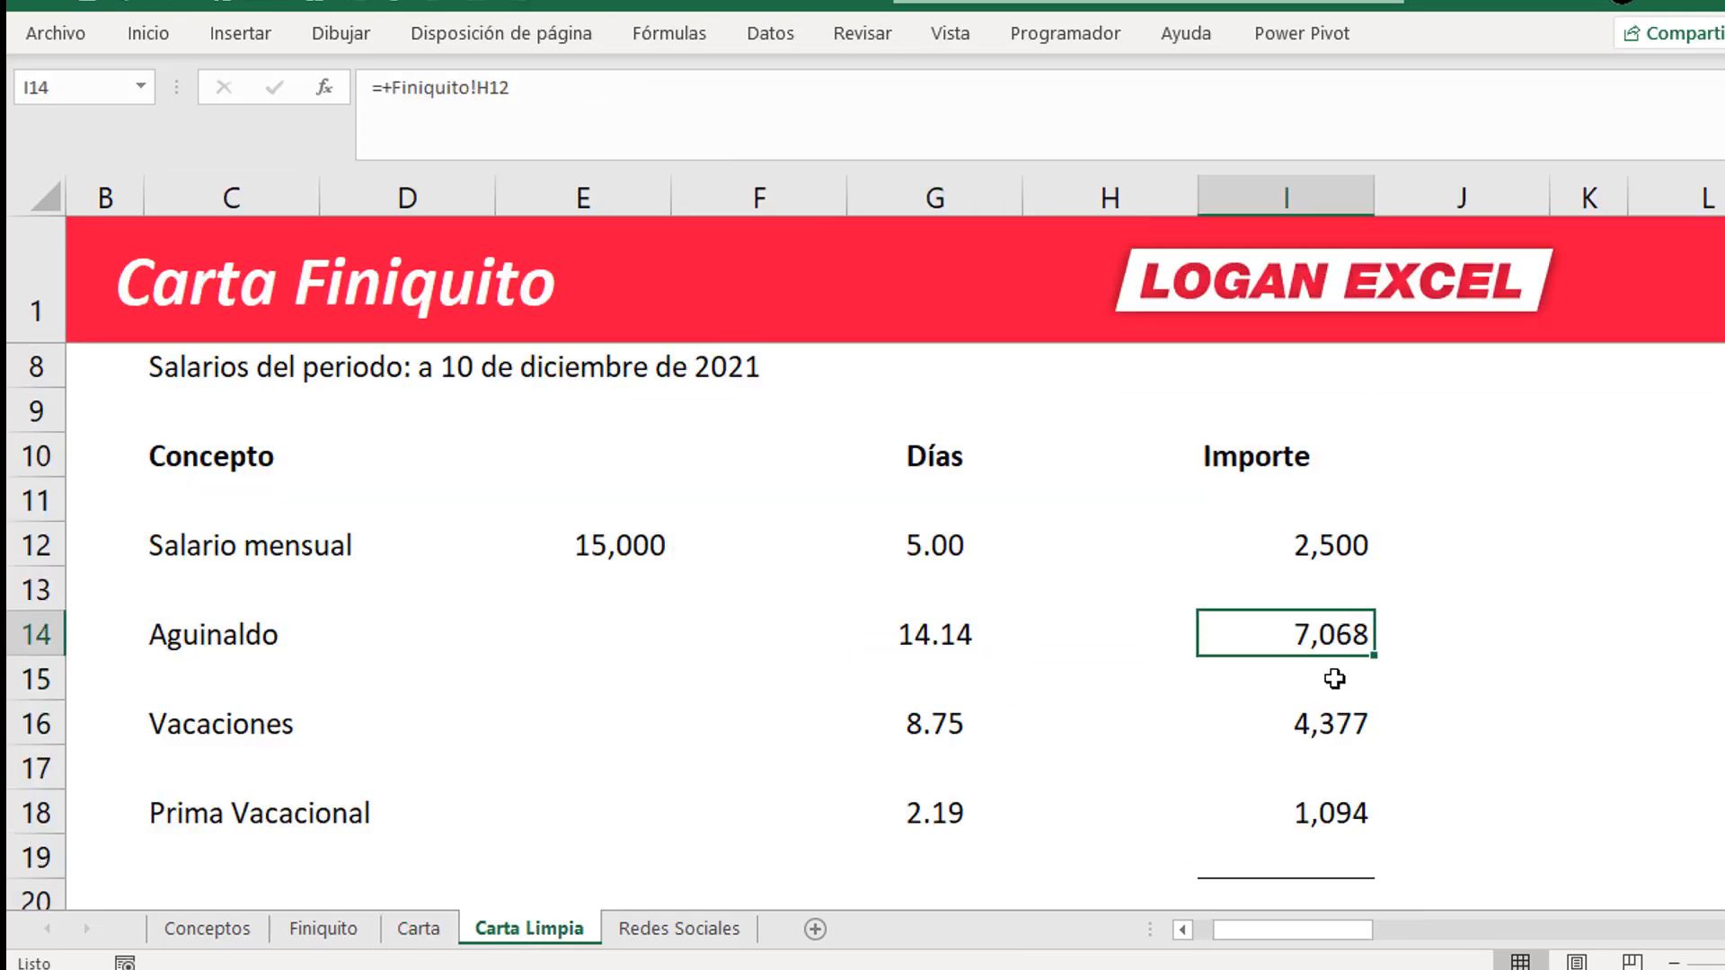
key(F2)
key(Escape)
key(F2)
key(Escape)
- Examine the source cells for Proporcion Aguinaldo, Proporcion Vacaciones and Proporcion % Prima on the Finiquito sheet
click(413, 927)
click(359, 928)
scroll(1397, 803, down, 1)
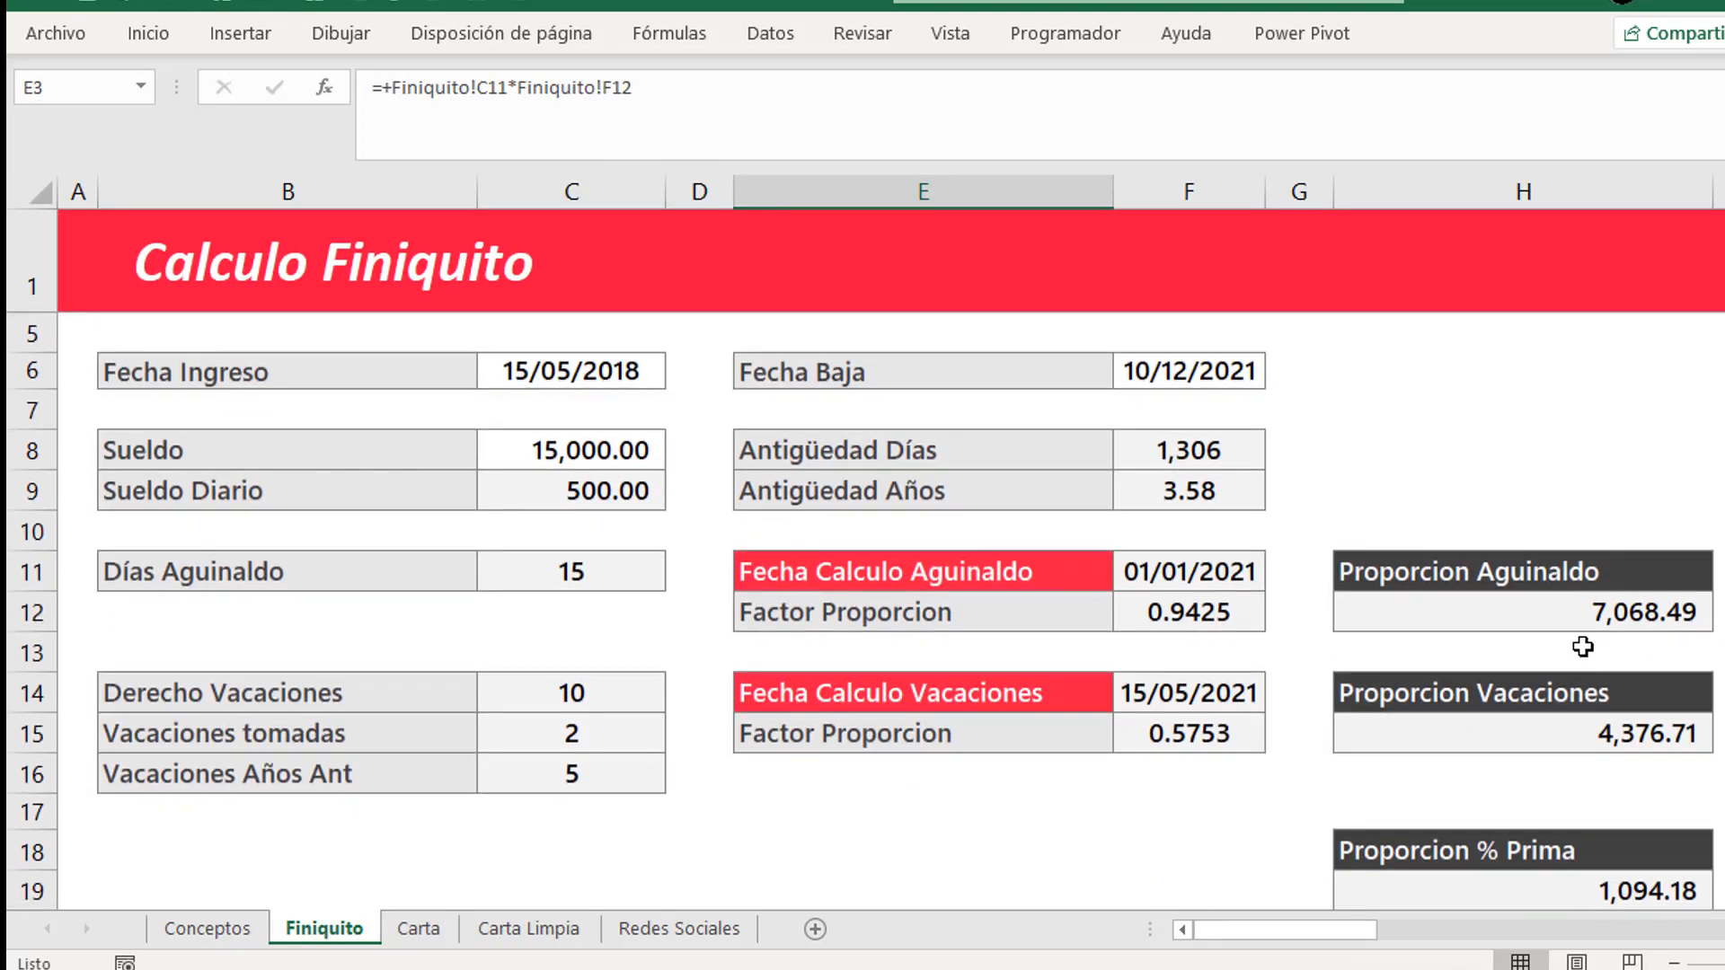
click(1566, 664)
click(1575, 610)
scroll(1572, 613, down, 1)
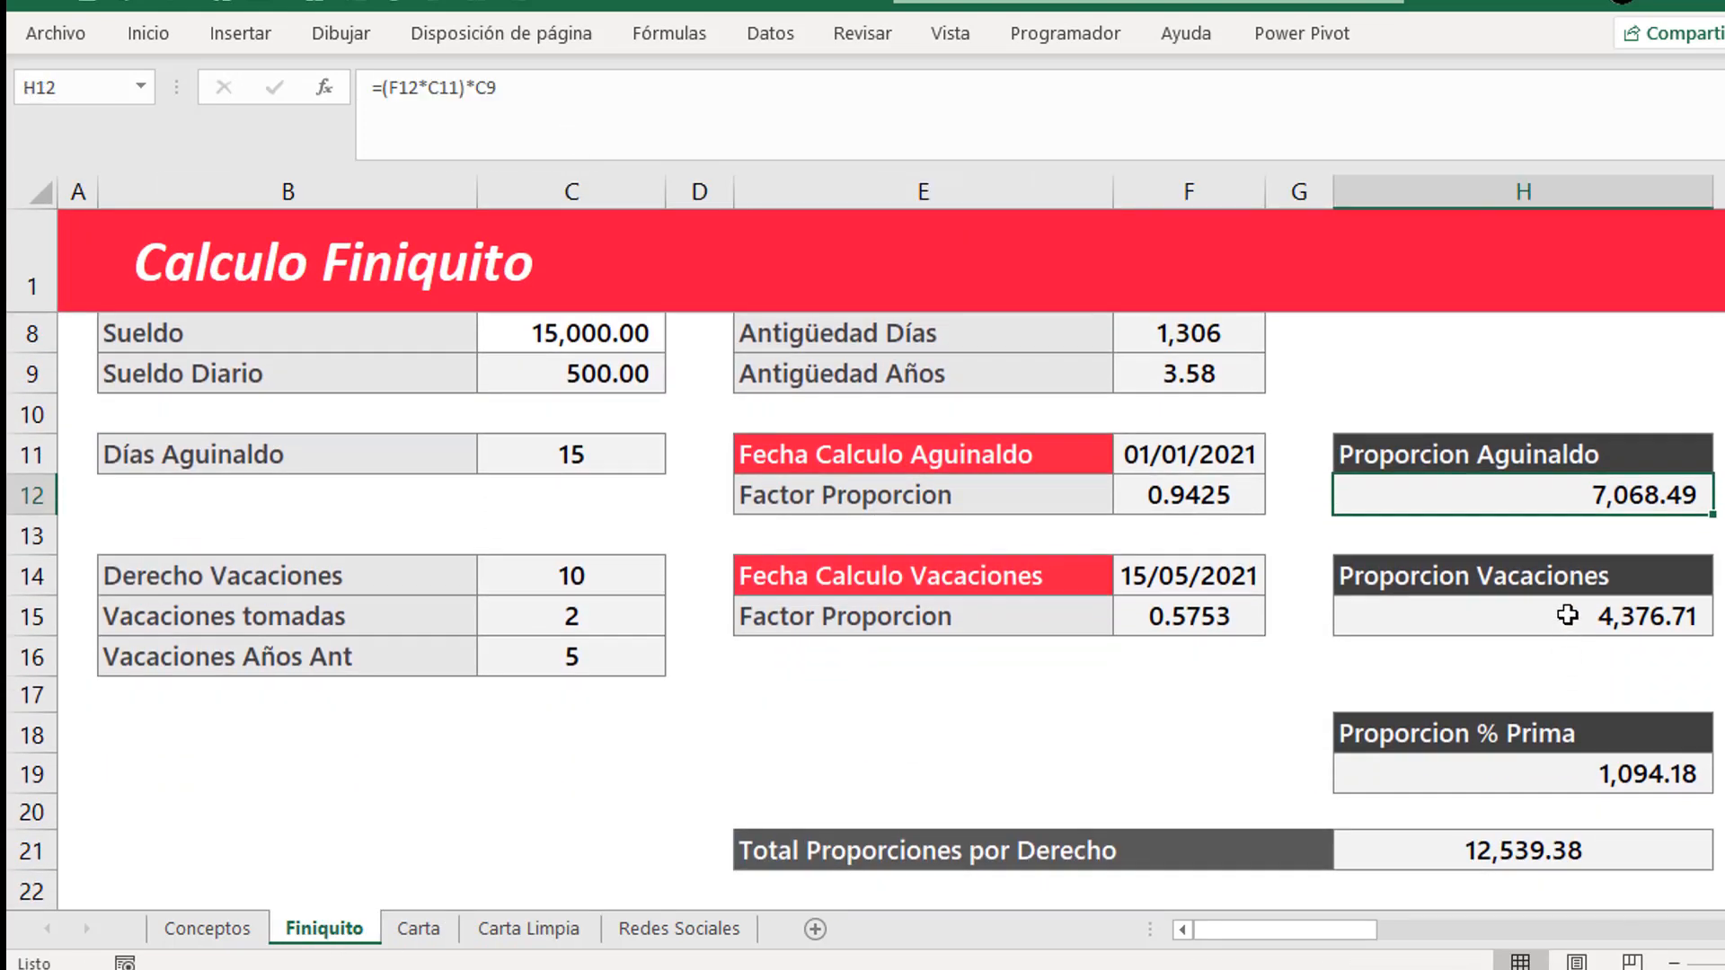
click(1568, 617)
click(1568, 774)
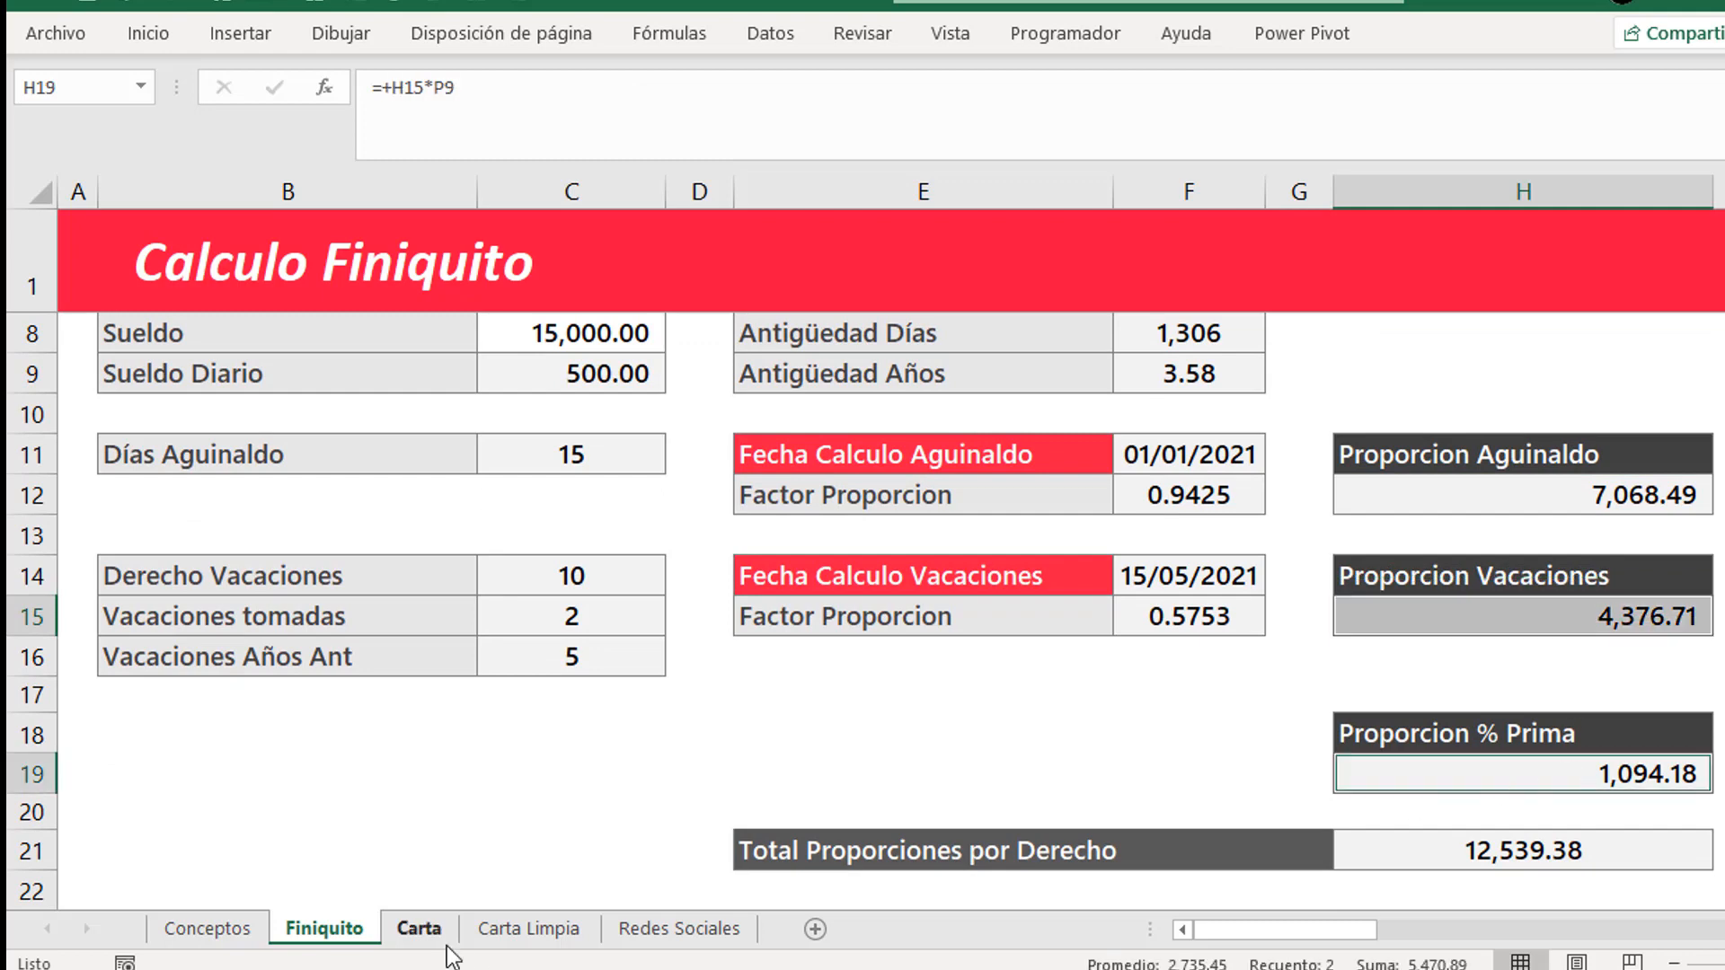
- Inspect the Importe formulas for Aguinaldo, Vacaciones and Prima Vacacional on the Carta sheet
click(448, 937)
click(895, 682)
click(1063, 554)
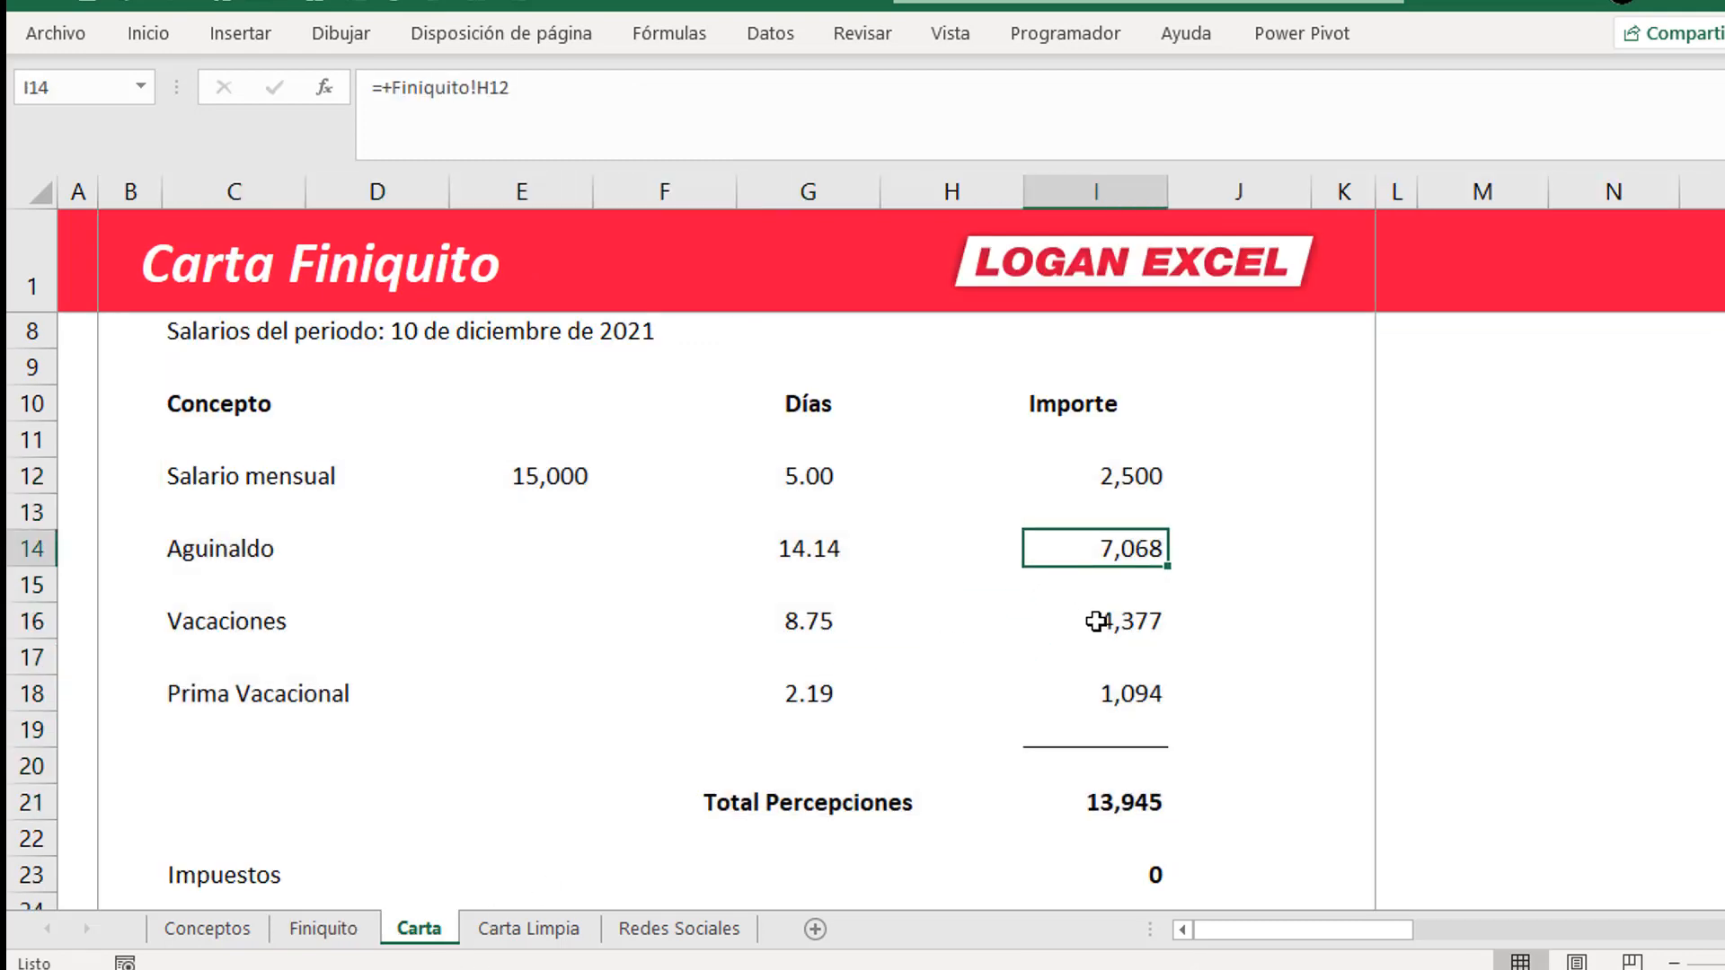
click(1096, 620)
click(1110, 701)
click(1113, 611)
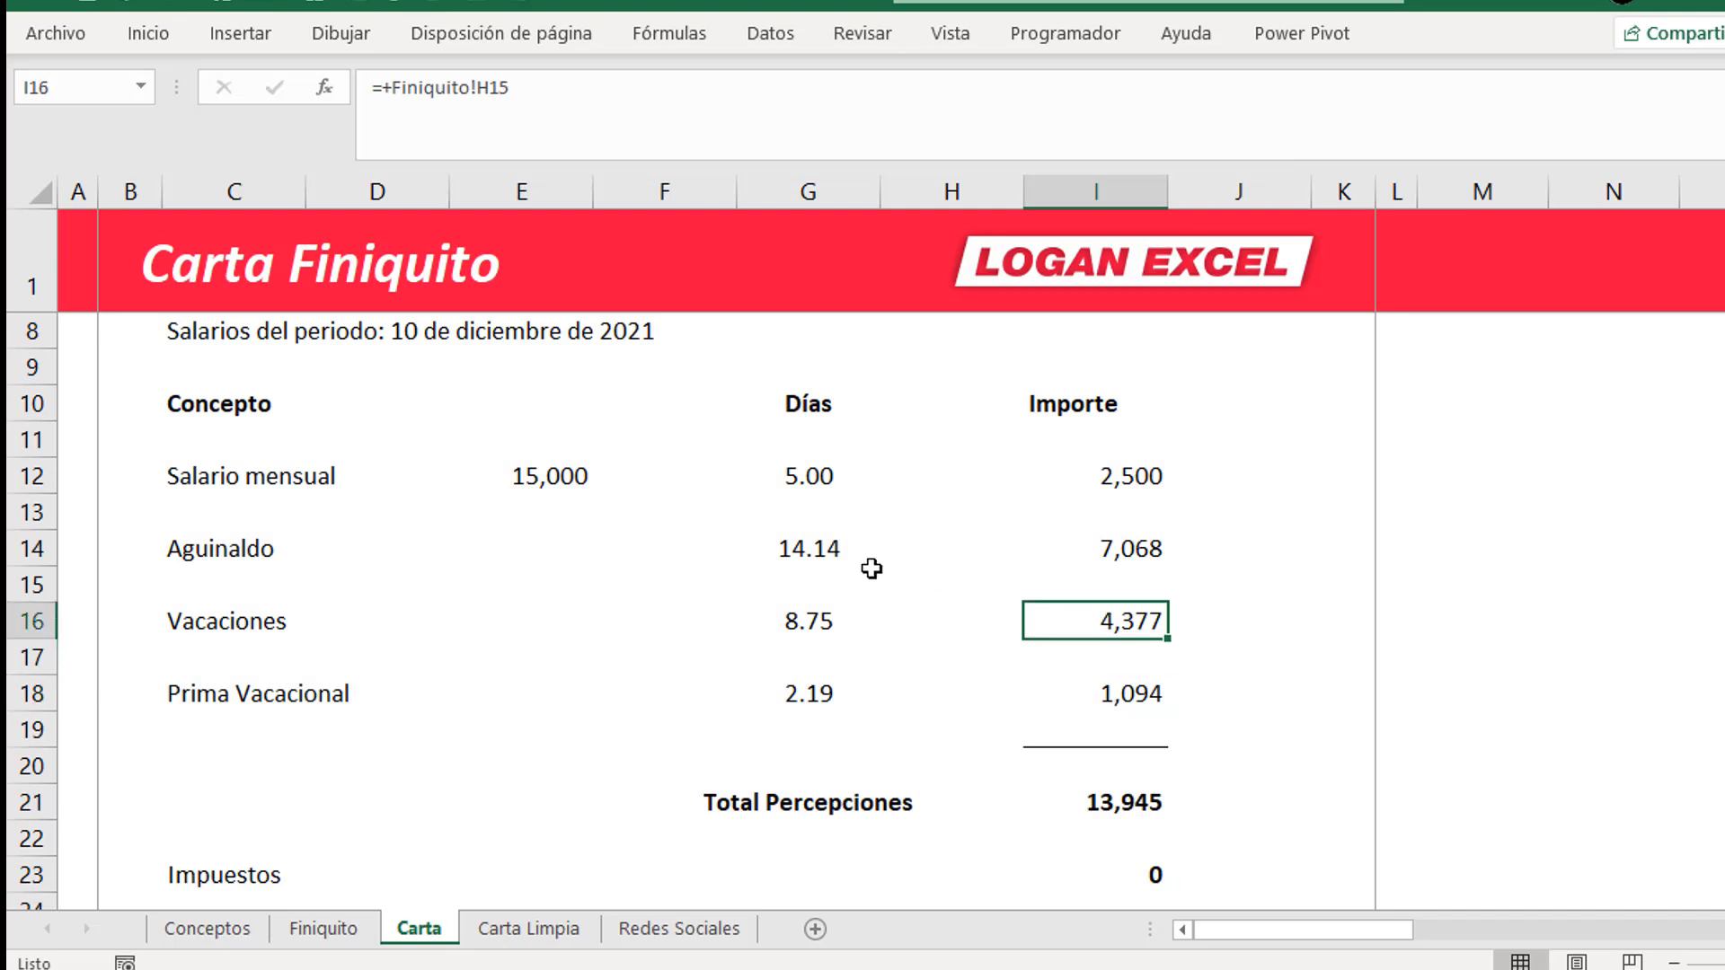
- Inspect the Días formulas for Aguinaldo, Vacaciones and Prima Vacacional in column G of Carta
click(838, 555)
click(785, 612)
click(824, 550)
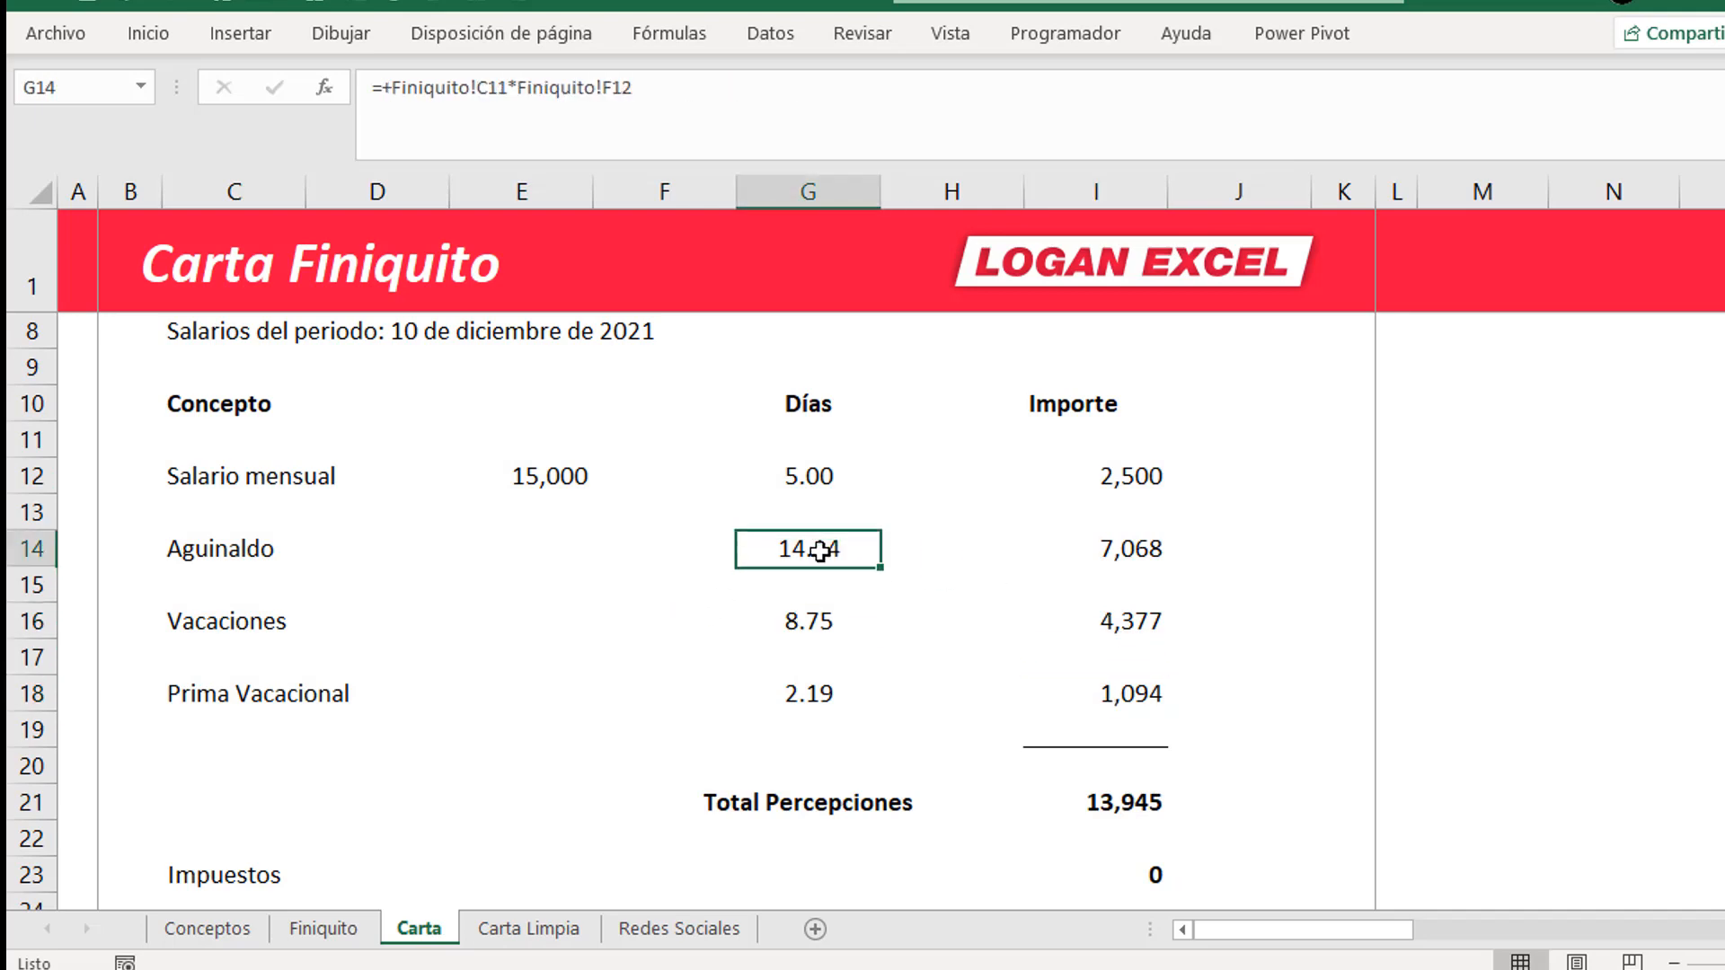
click(836, 492)
click(828, 554)
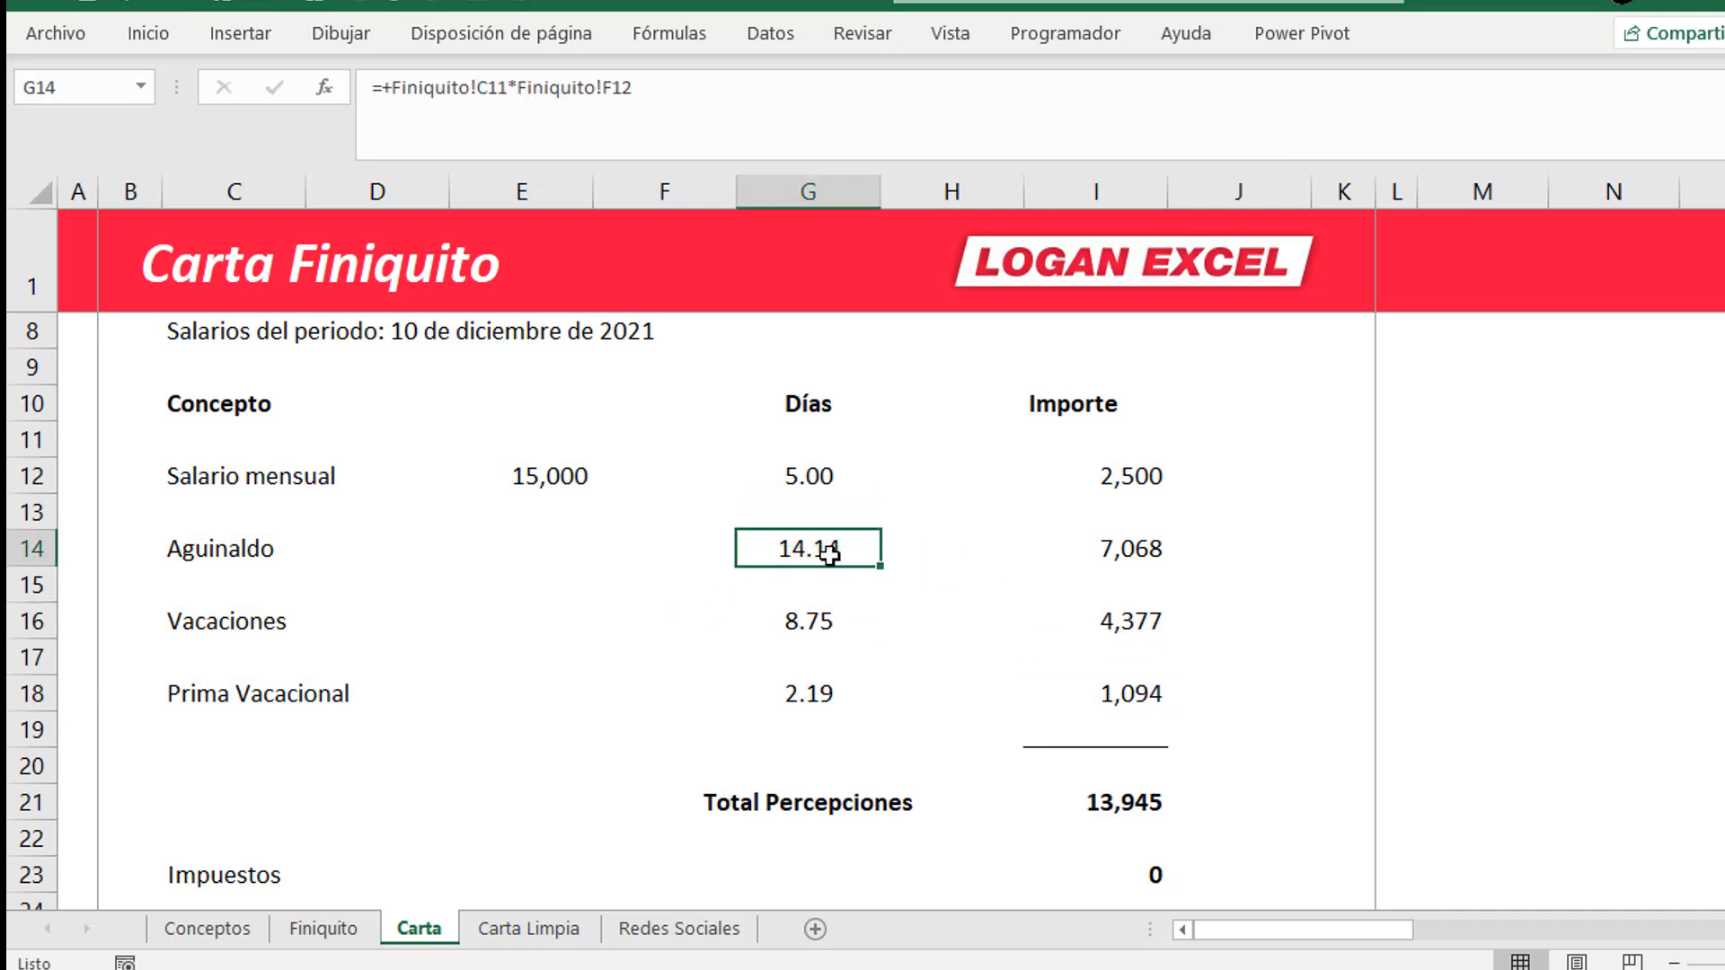
click(819, 624)
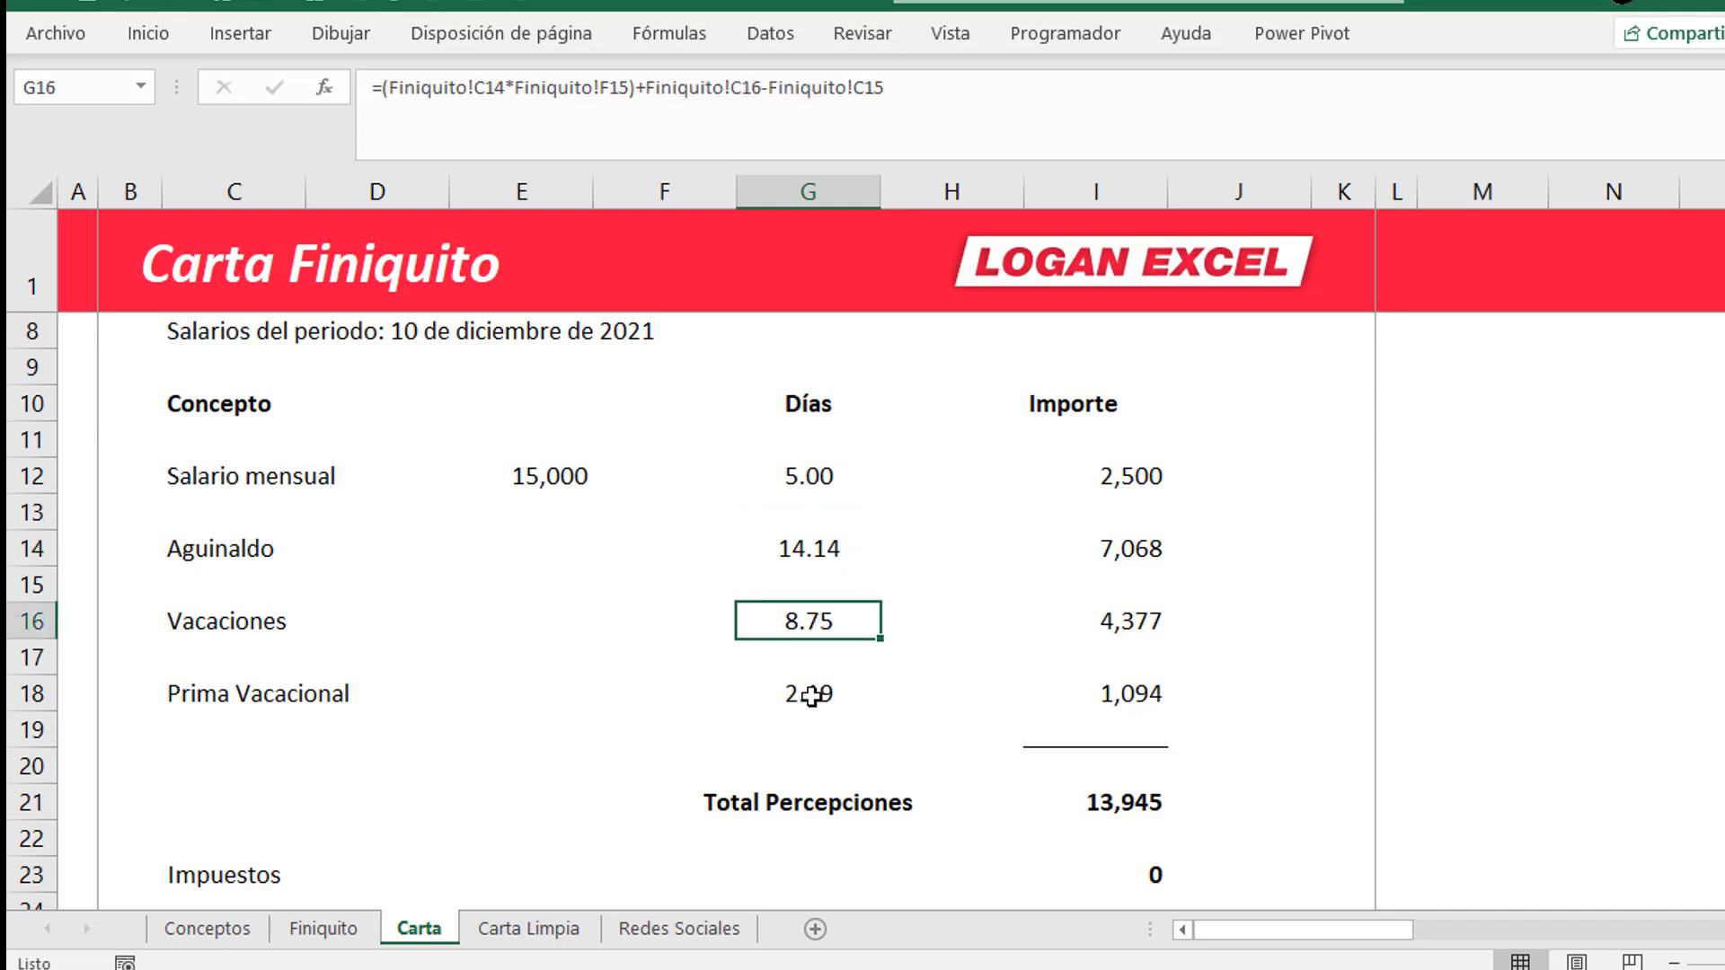
click(811, 696)
double_click(885, 699)
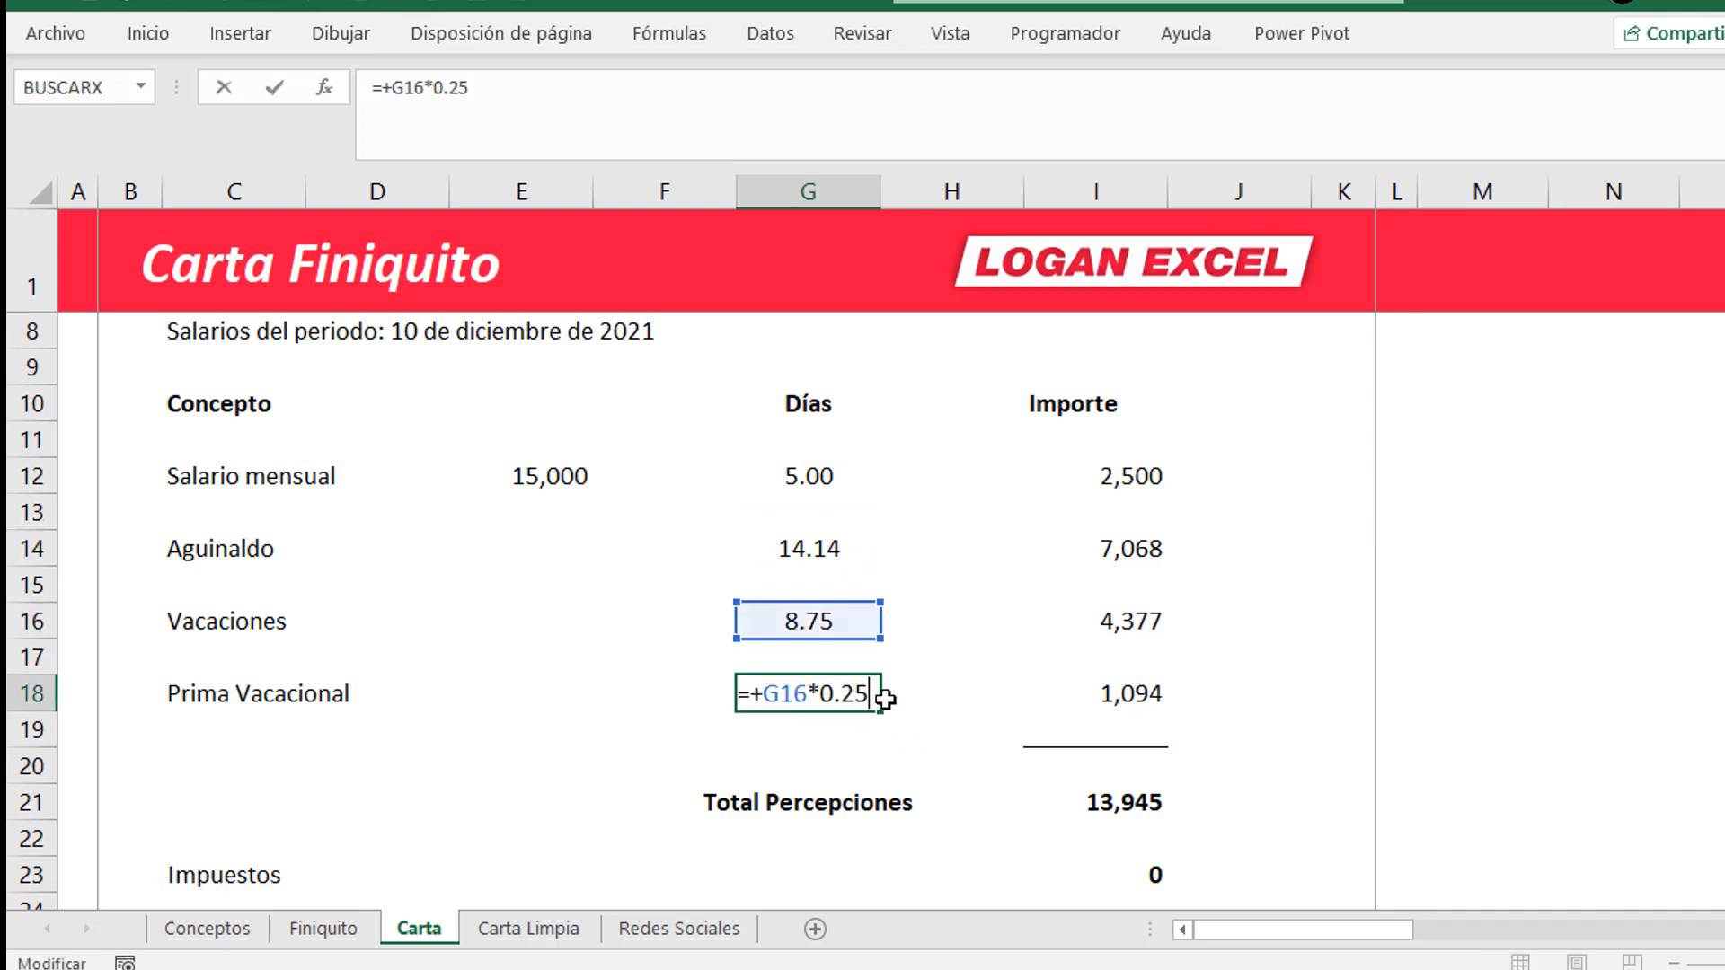
key(Escape)
click(828, 629)
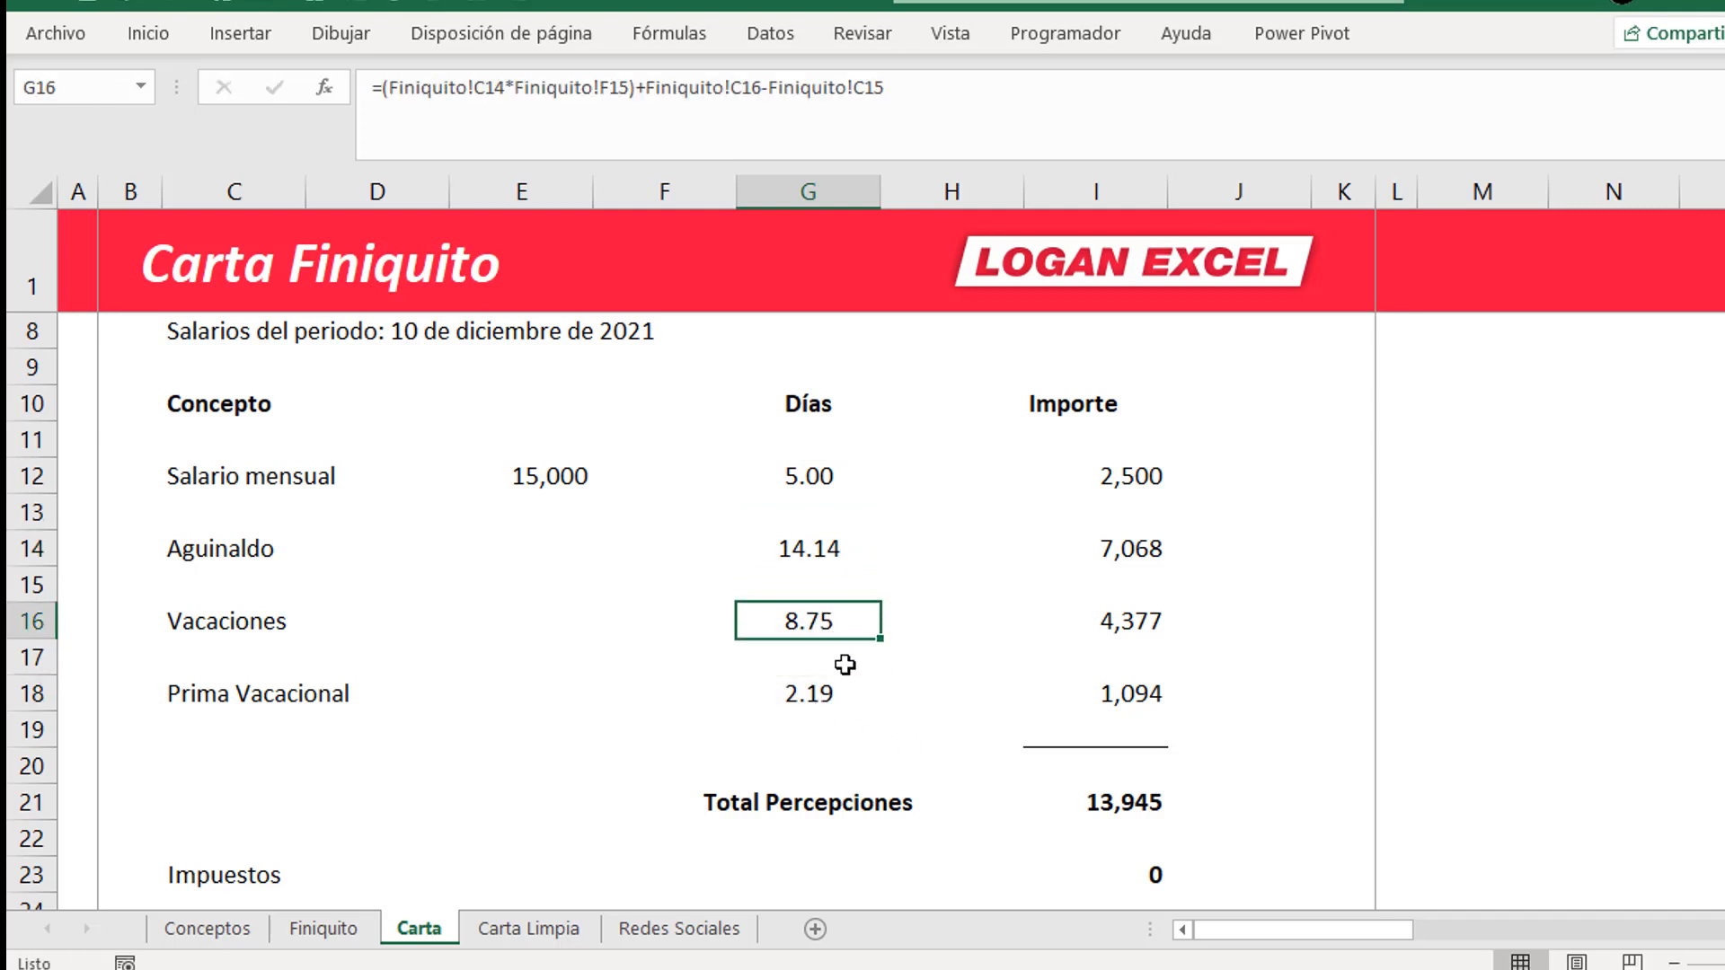
- Replace the fixed 0.25 in Carta's Prima Vacacional days formula with the Finiquito percentage cell, giving =+G16*Finiquito!P9 in G18
click(845, 686)
key(F2)
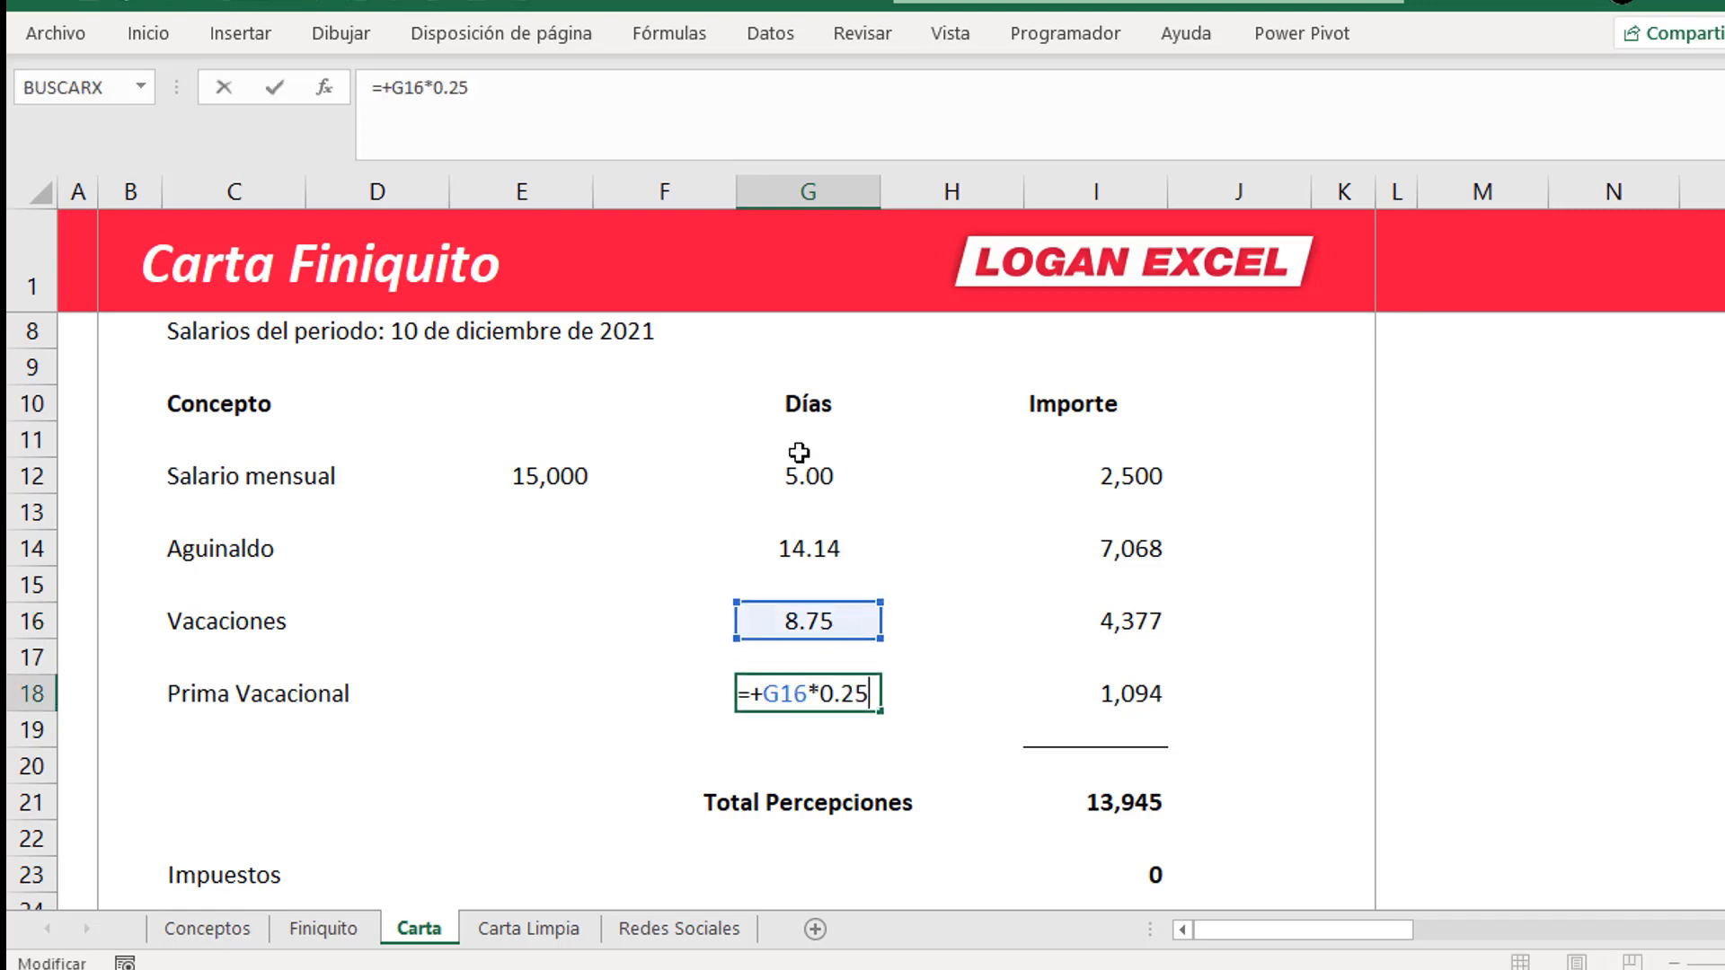
key(Escape)
key(F2)
key(Escape)
click(576, 108)
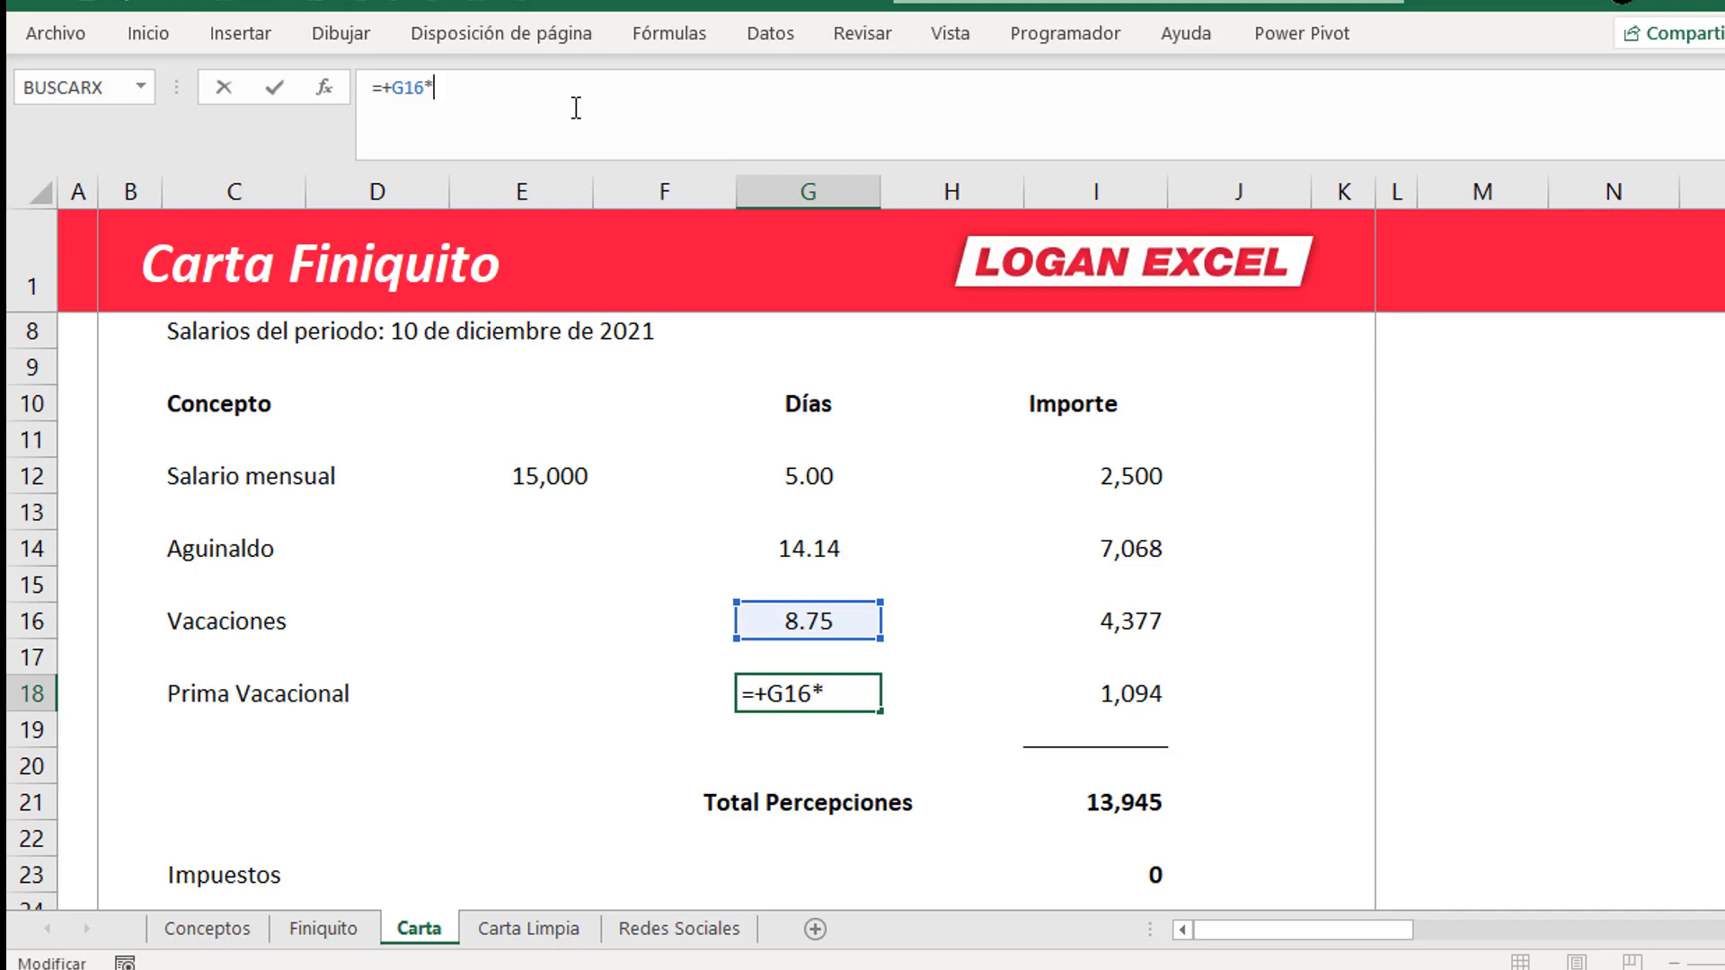
click(319, 928)
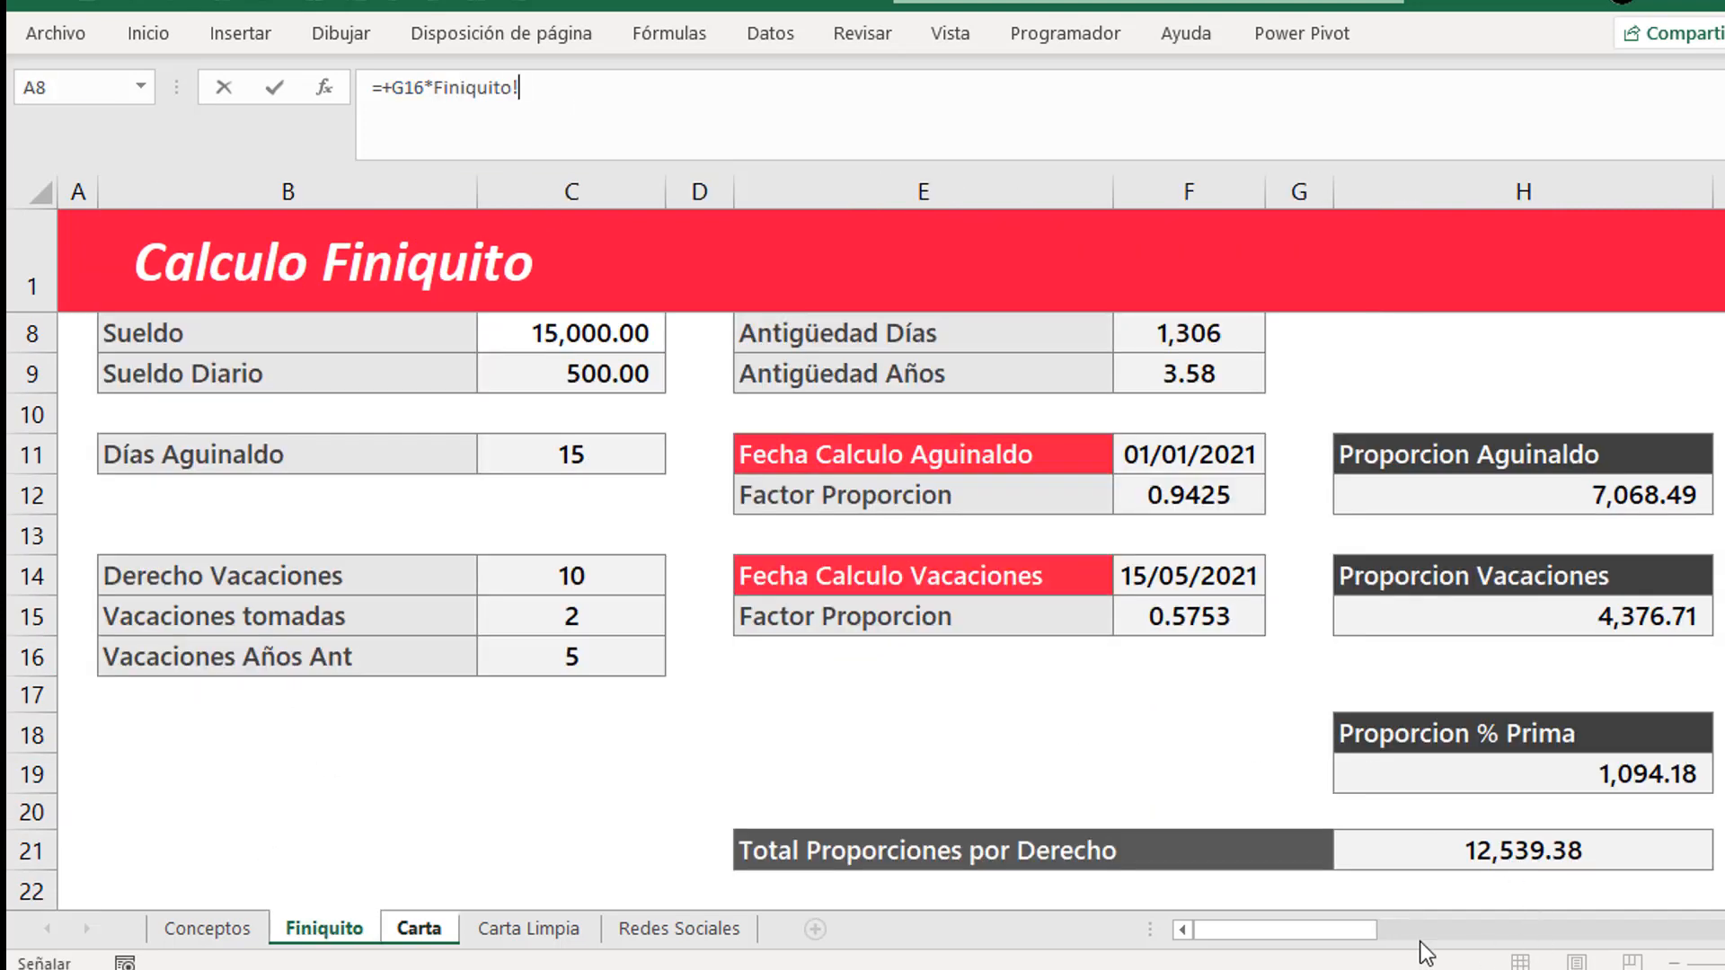
drag(1348, 930, 1458, 930)
click(1671, 377)
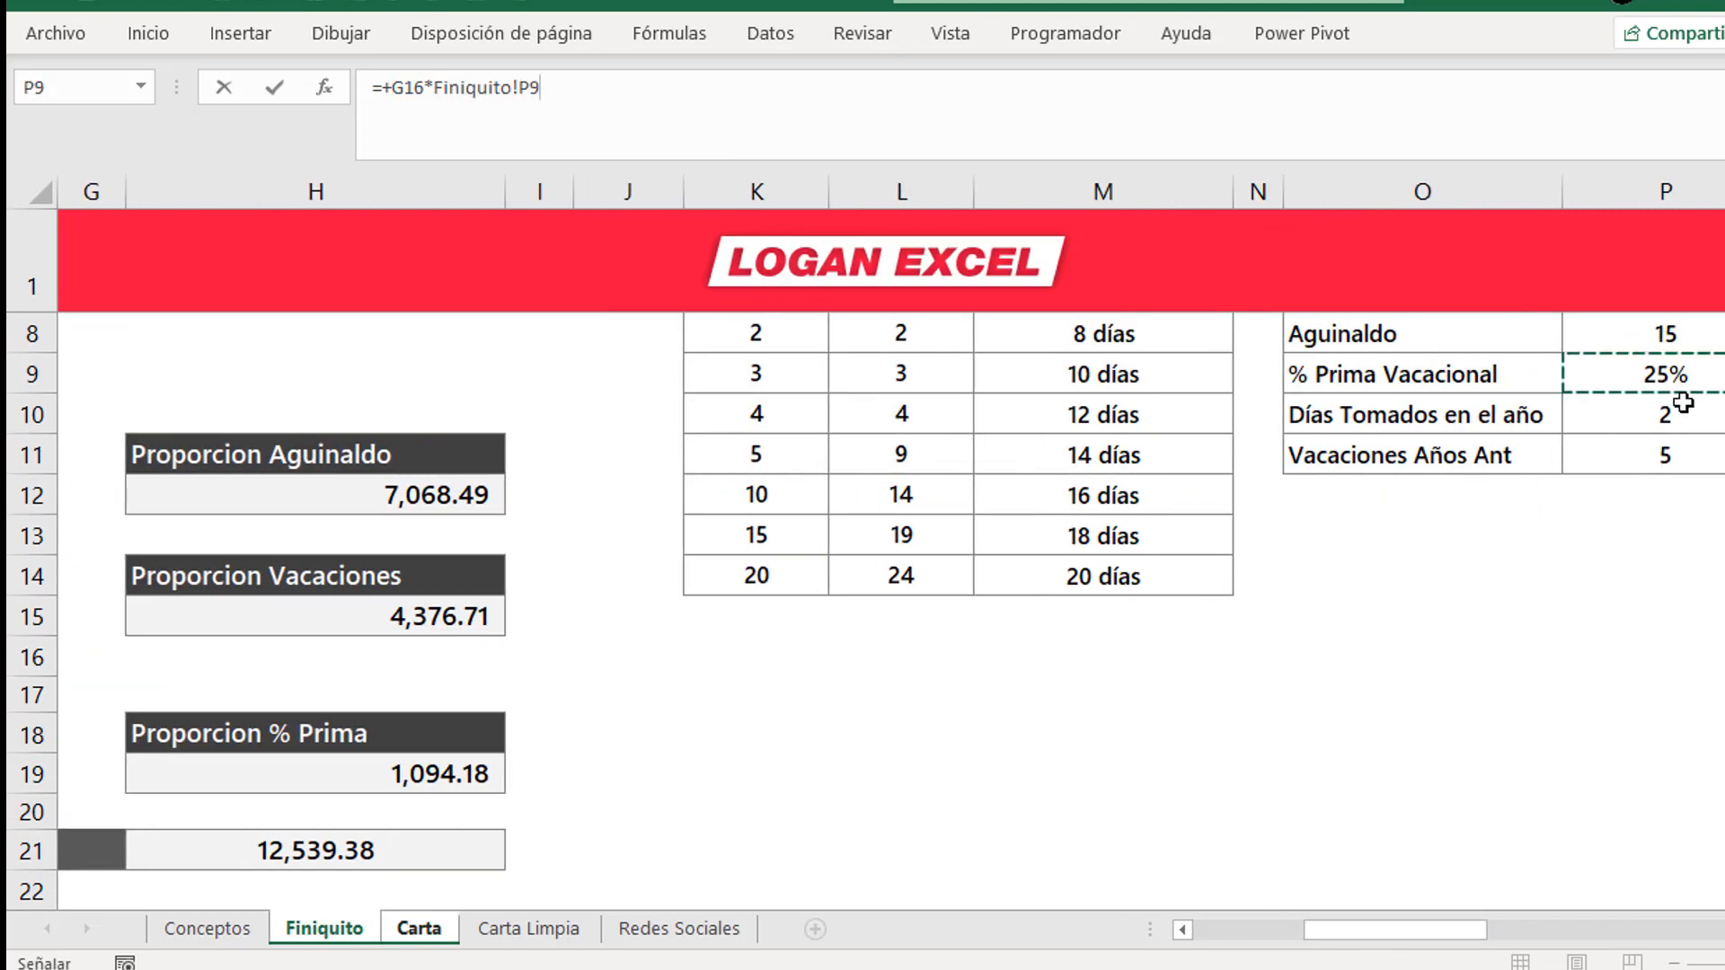
key(Return)
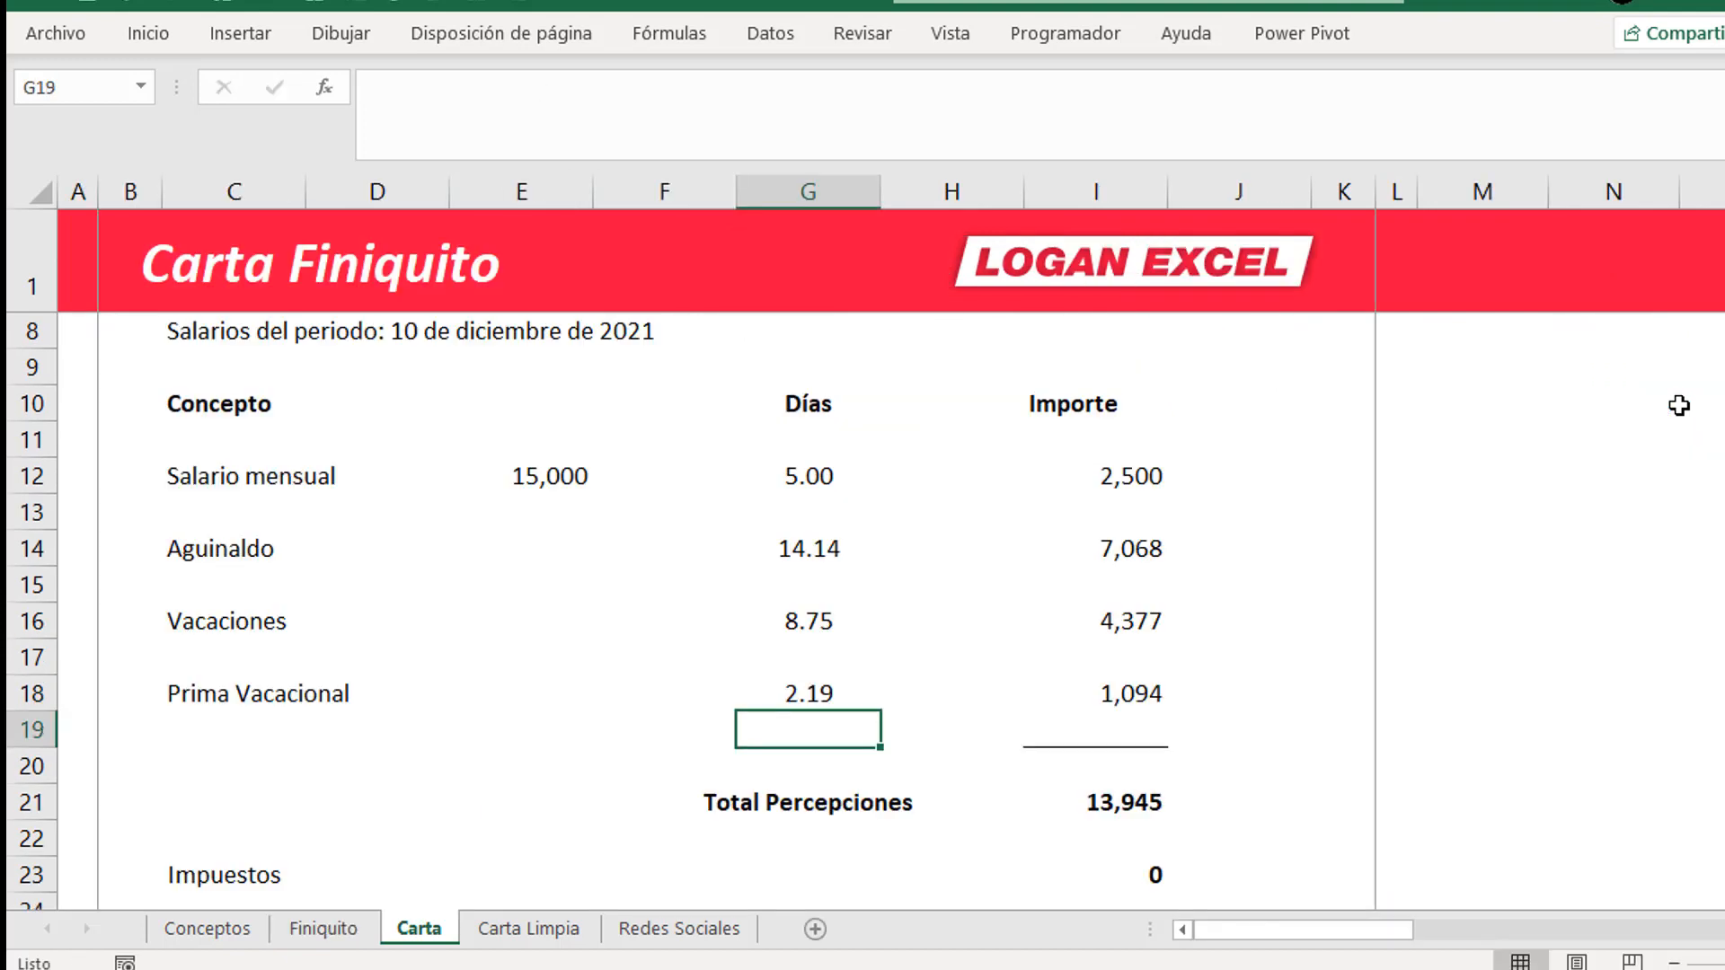
key(Up)
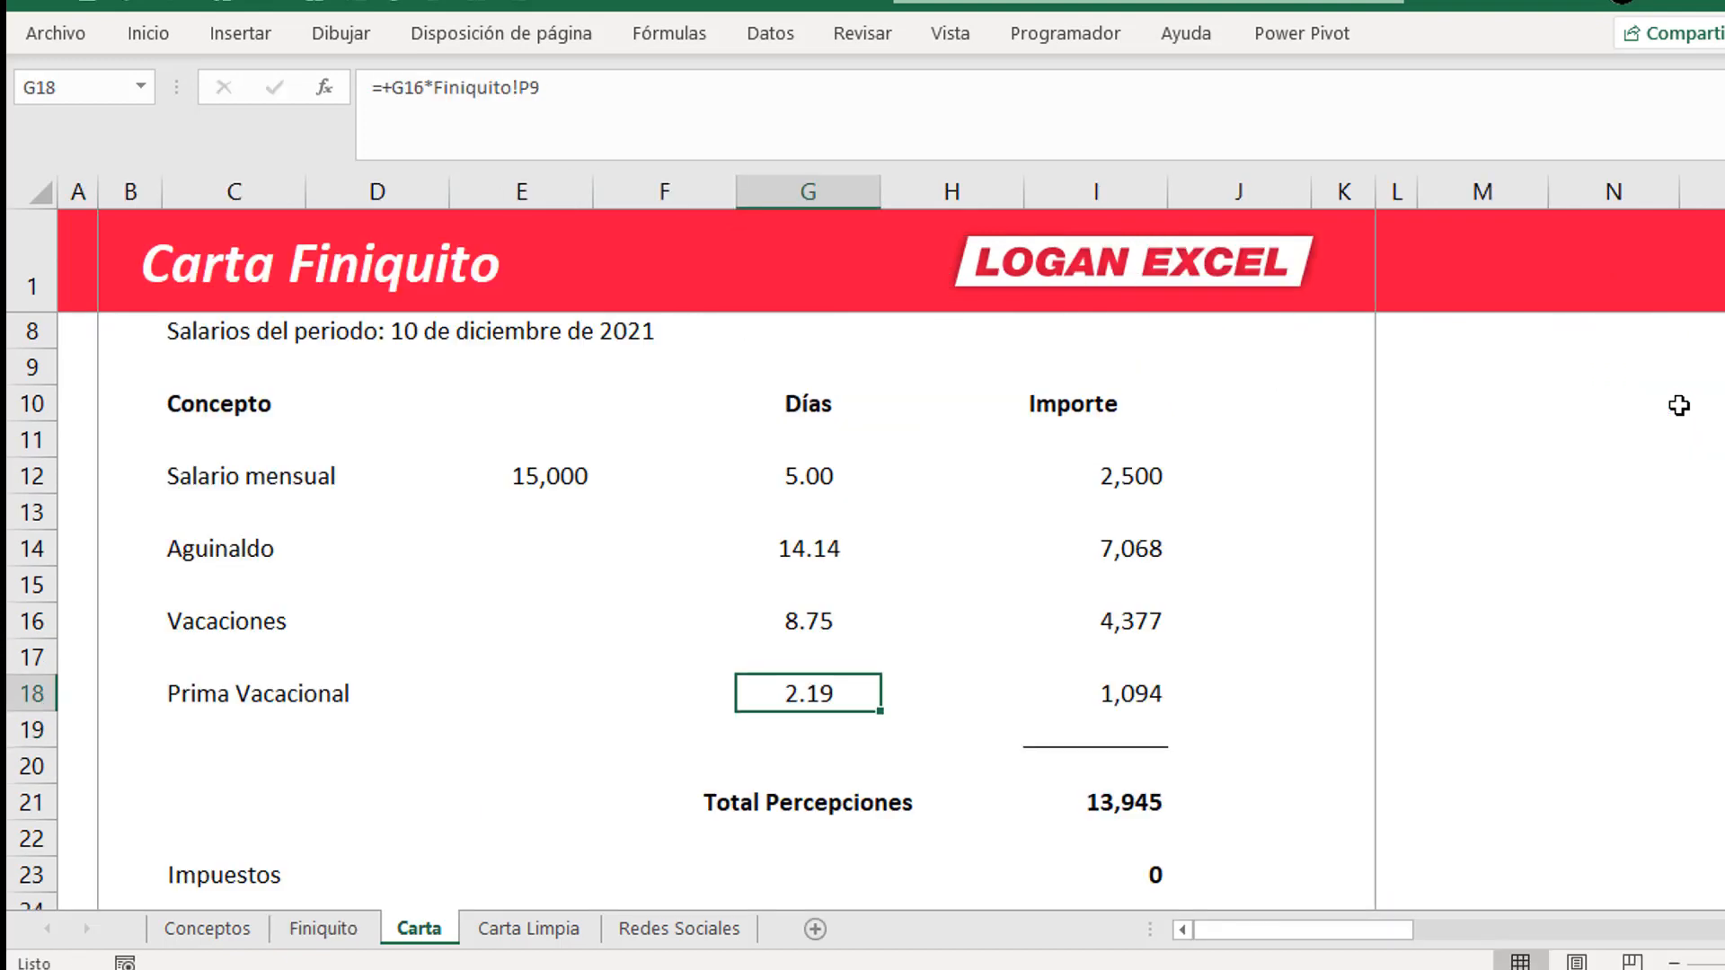
- Check Carta's Importe cells against the Finiquito proportions and inspect which cells the Total Percepciones formula in I21 adds
double_click(1142, 698)
key(Escape)
drag(1127, 488, 1144, 658)
click(334, 931)
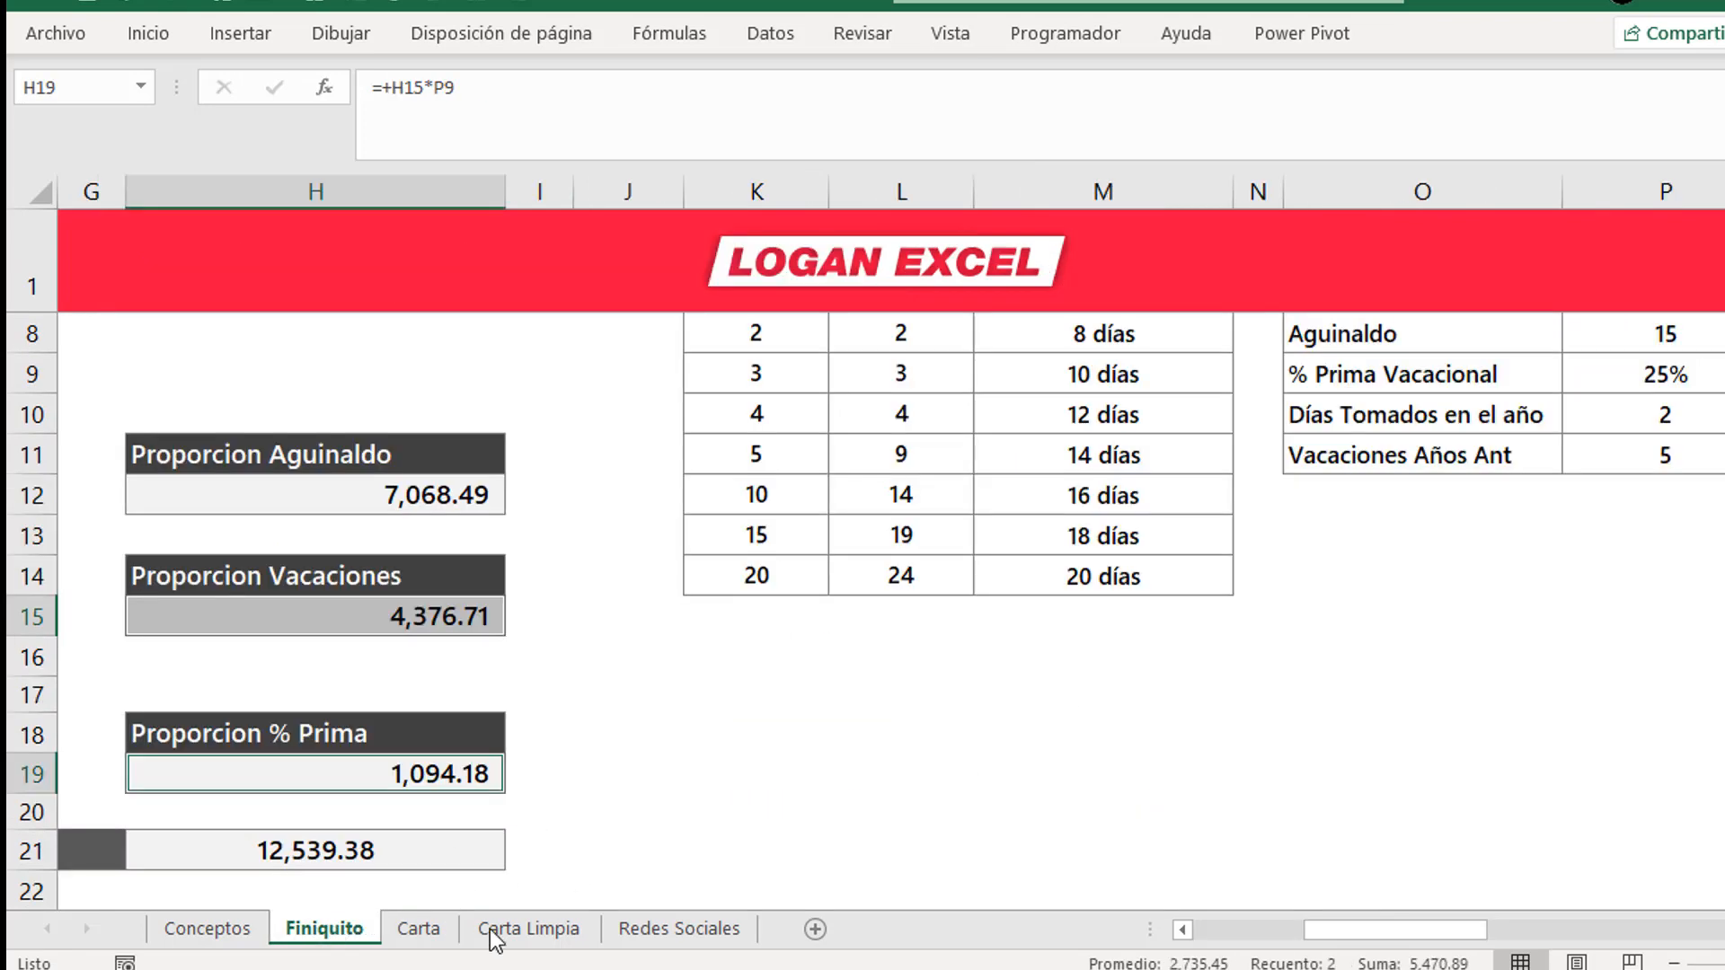
click(418, 929)
scroll(893, 719, down, 1)
click(1095, 694)
key(F2)
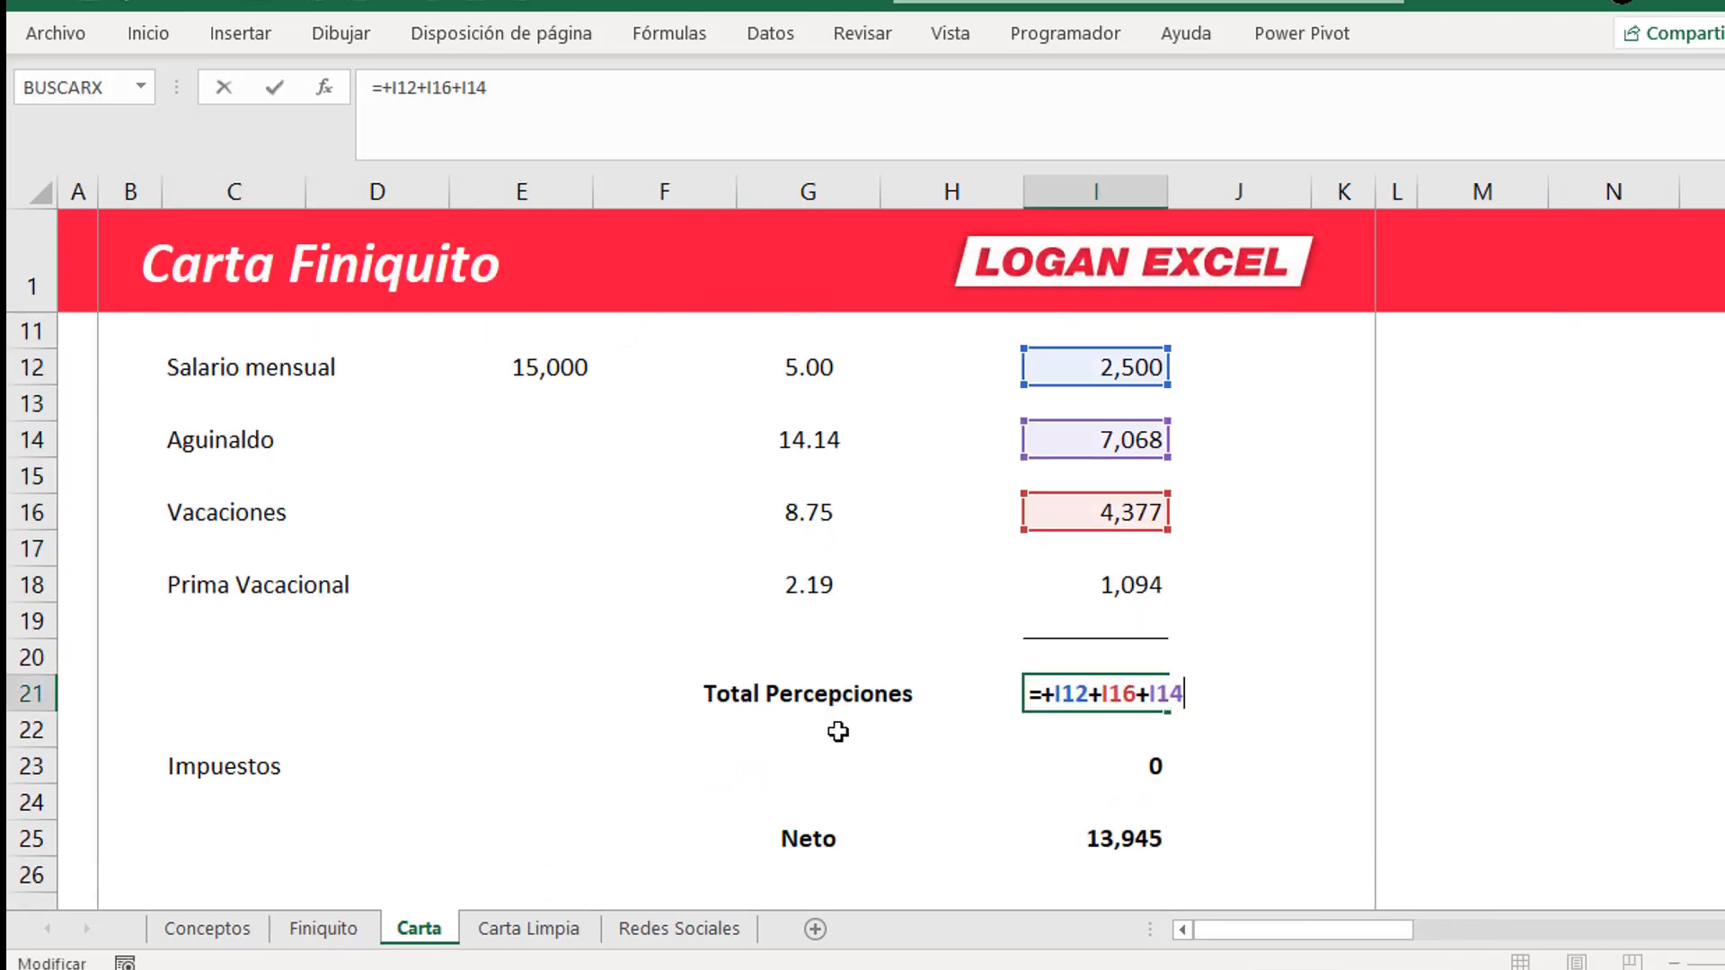
key(Escape)
key(F2)
key(Escape)
scroll(866, 728, up, 1)
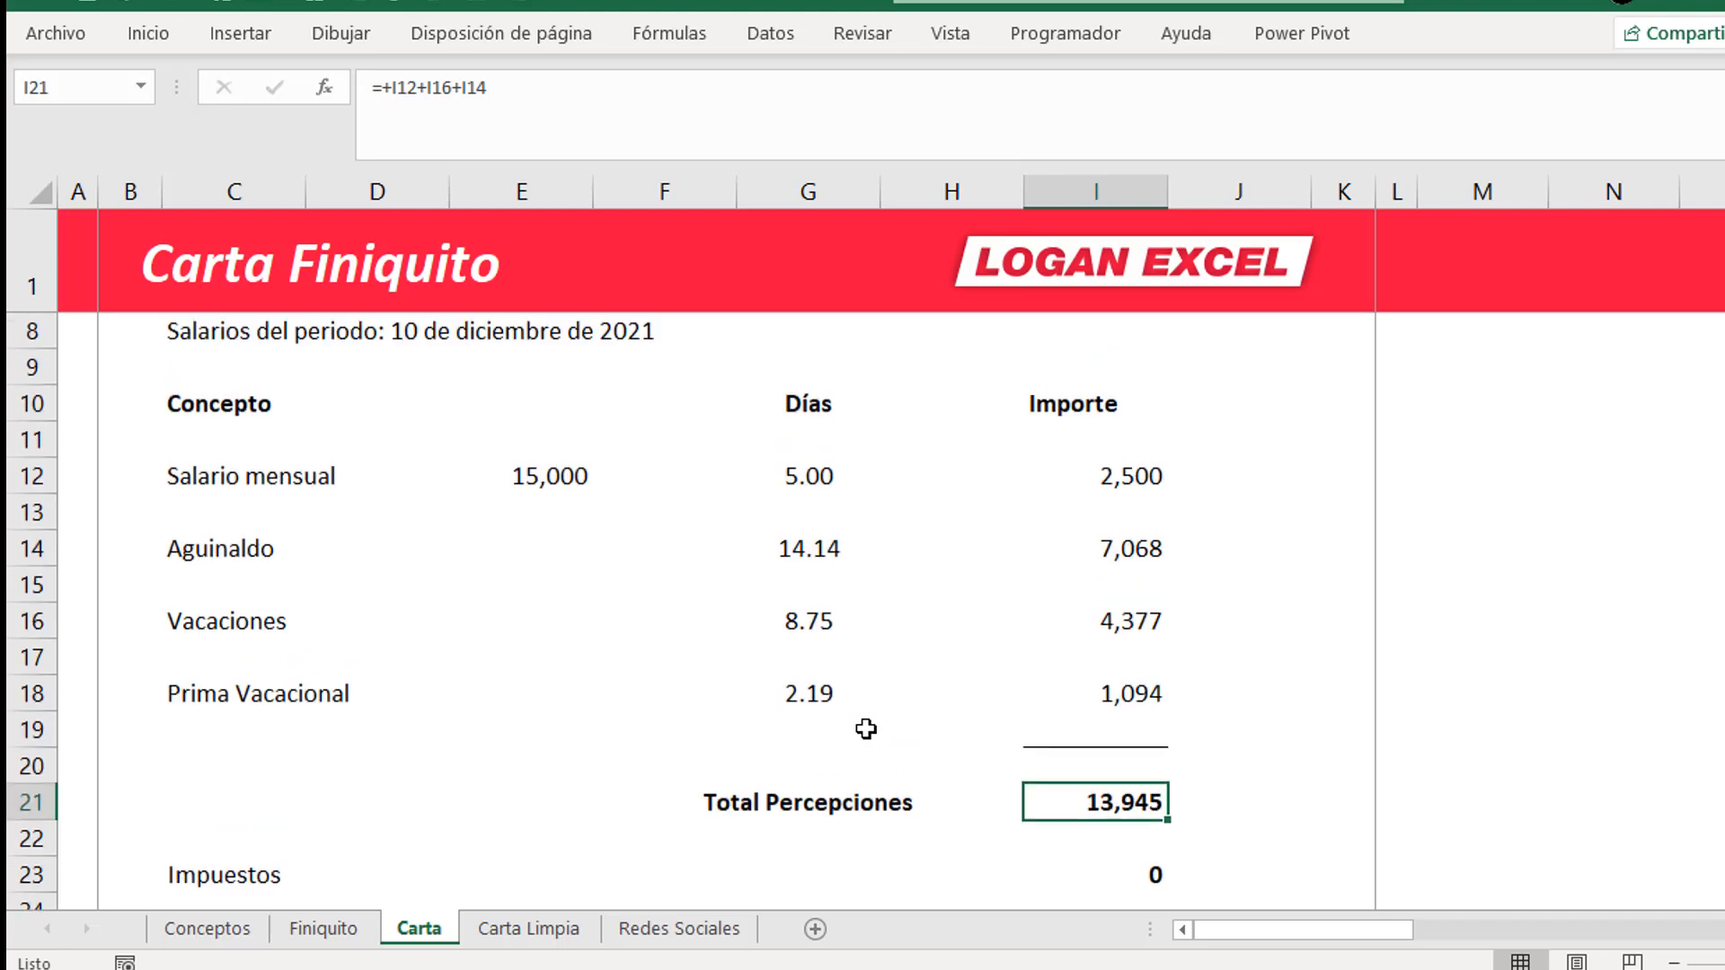
- Rewrite Total Percepciones in I21 on Carta as +I12+I14+I16+I18 and check its cell references
text(+)
click(1064, 487)
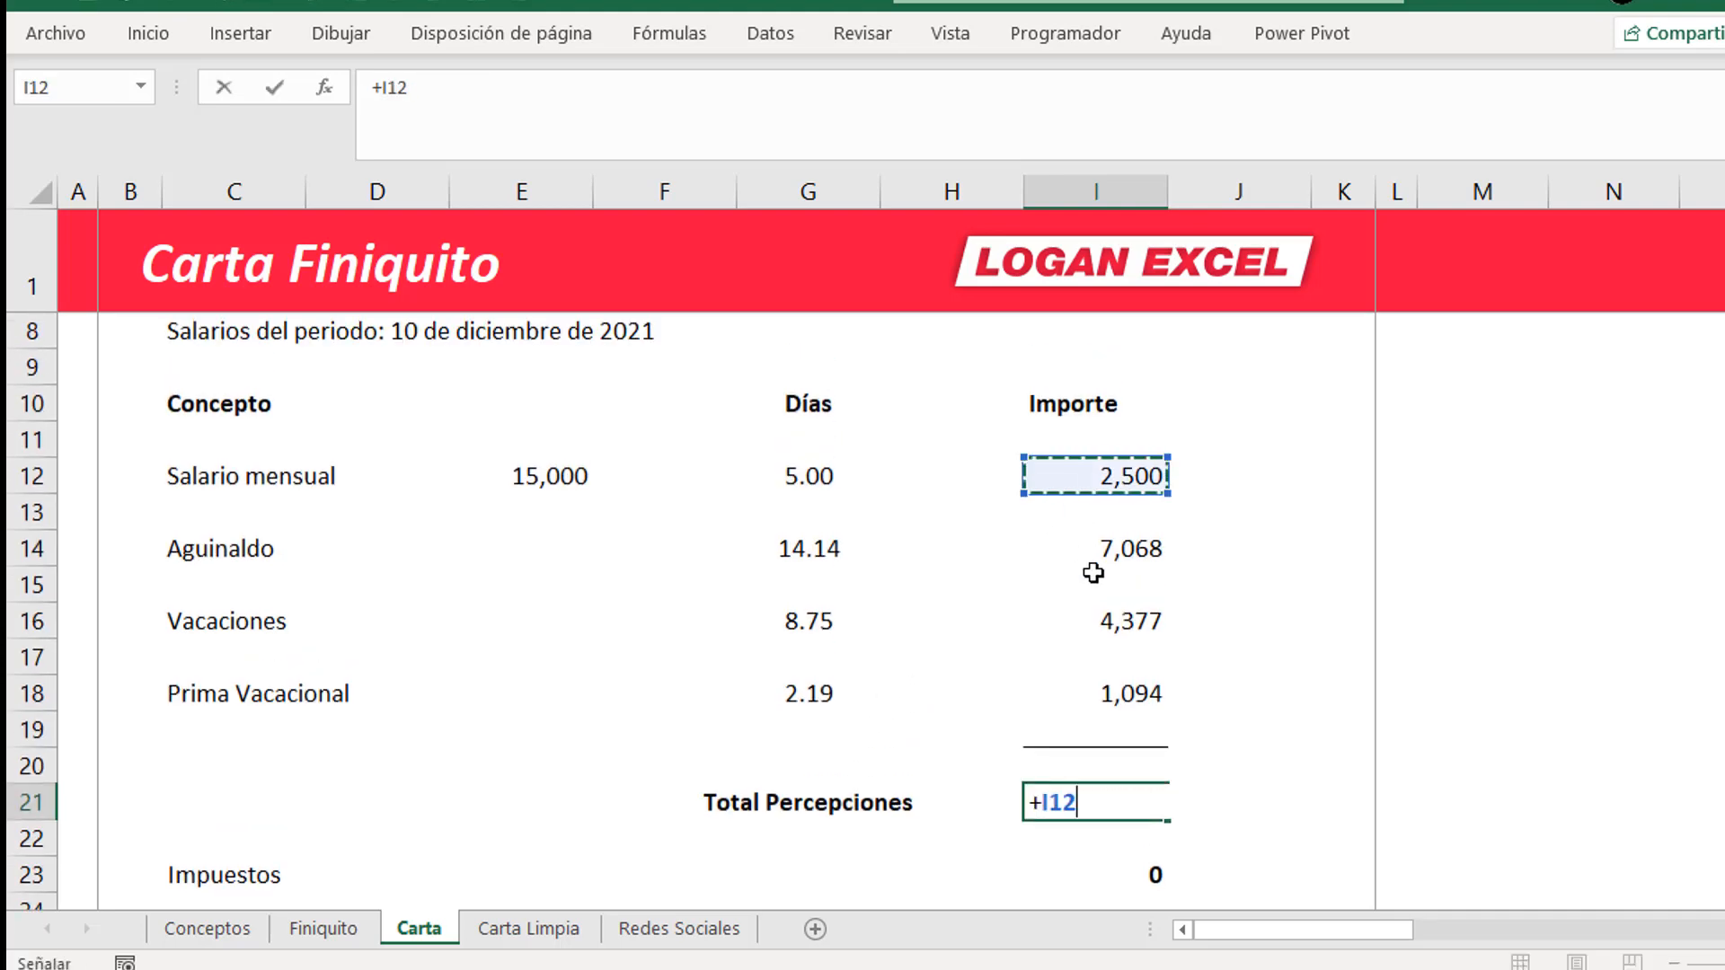
text(+)
click(1096, 553)
text(+I14)
click(1104, 618)
text(+I16+)
click(1092, 693)
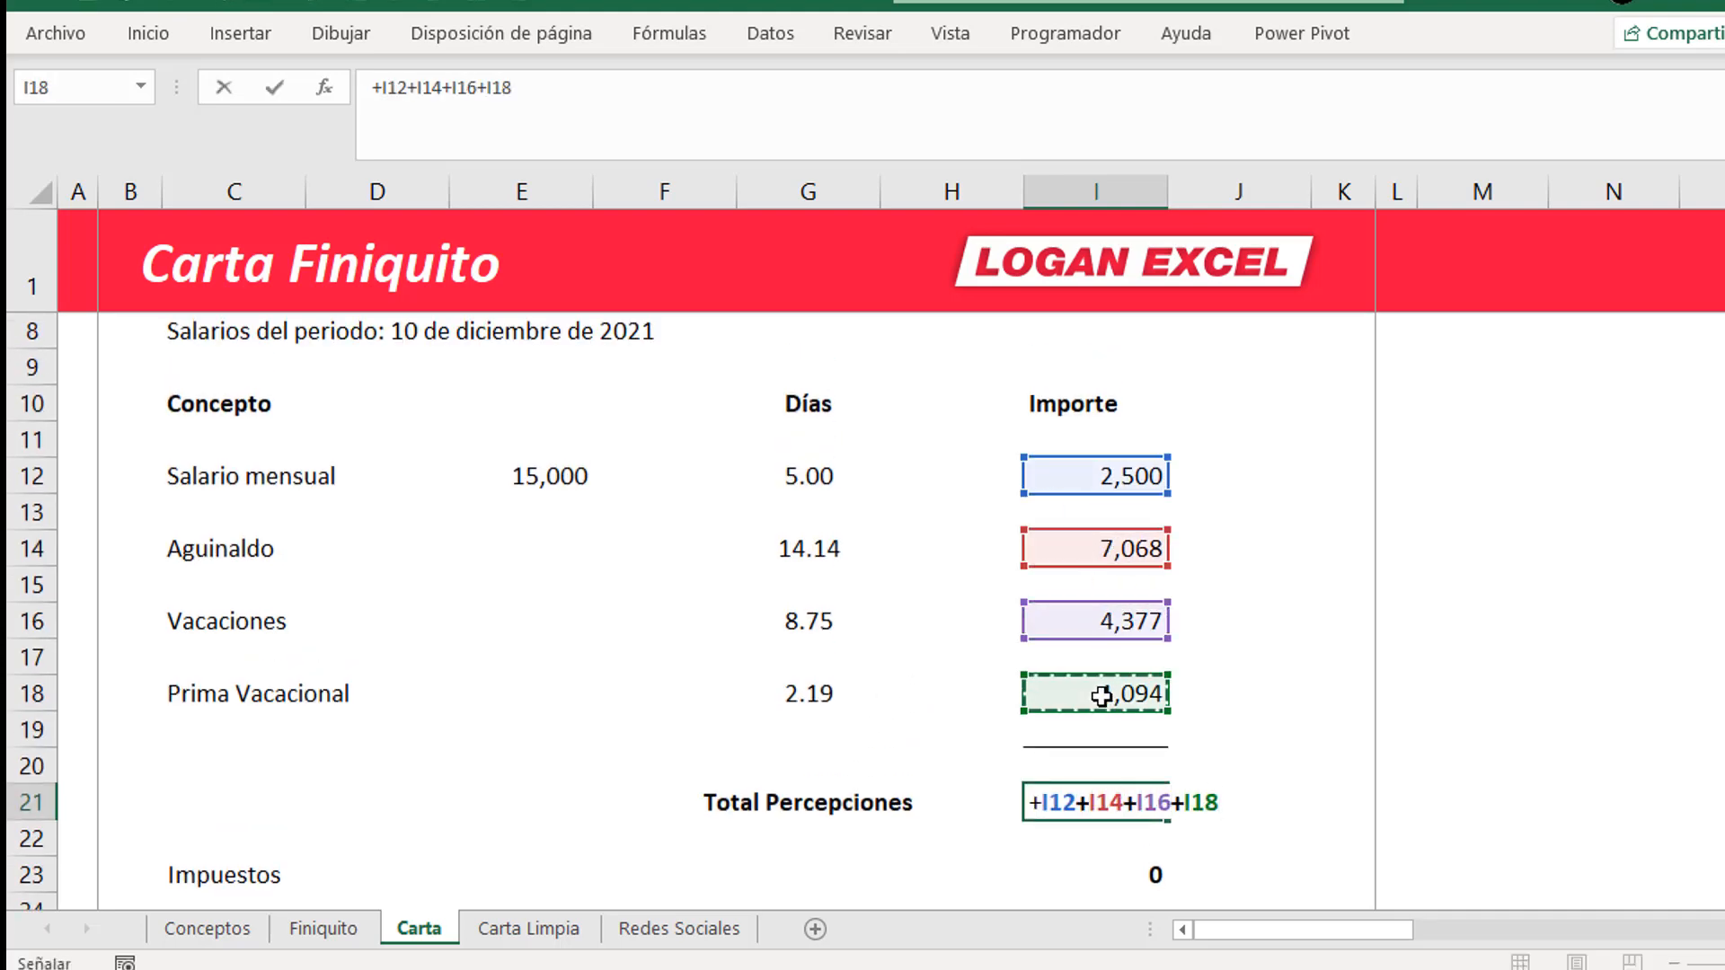
key(Return)
click(1097, 799)
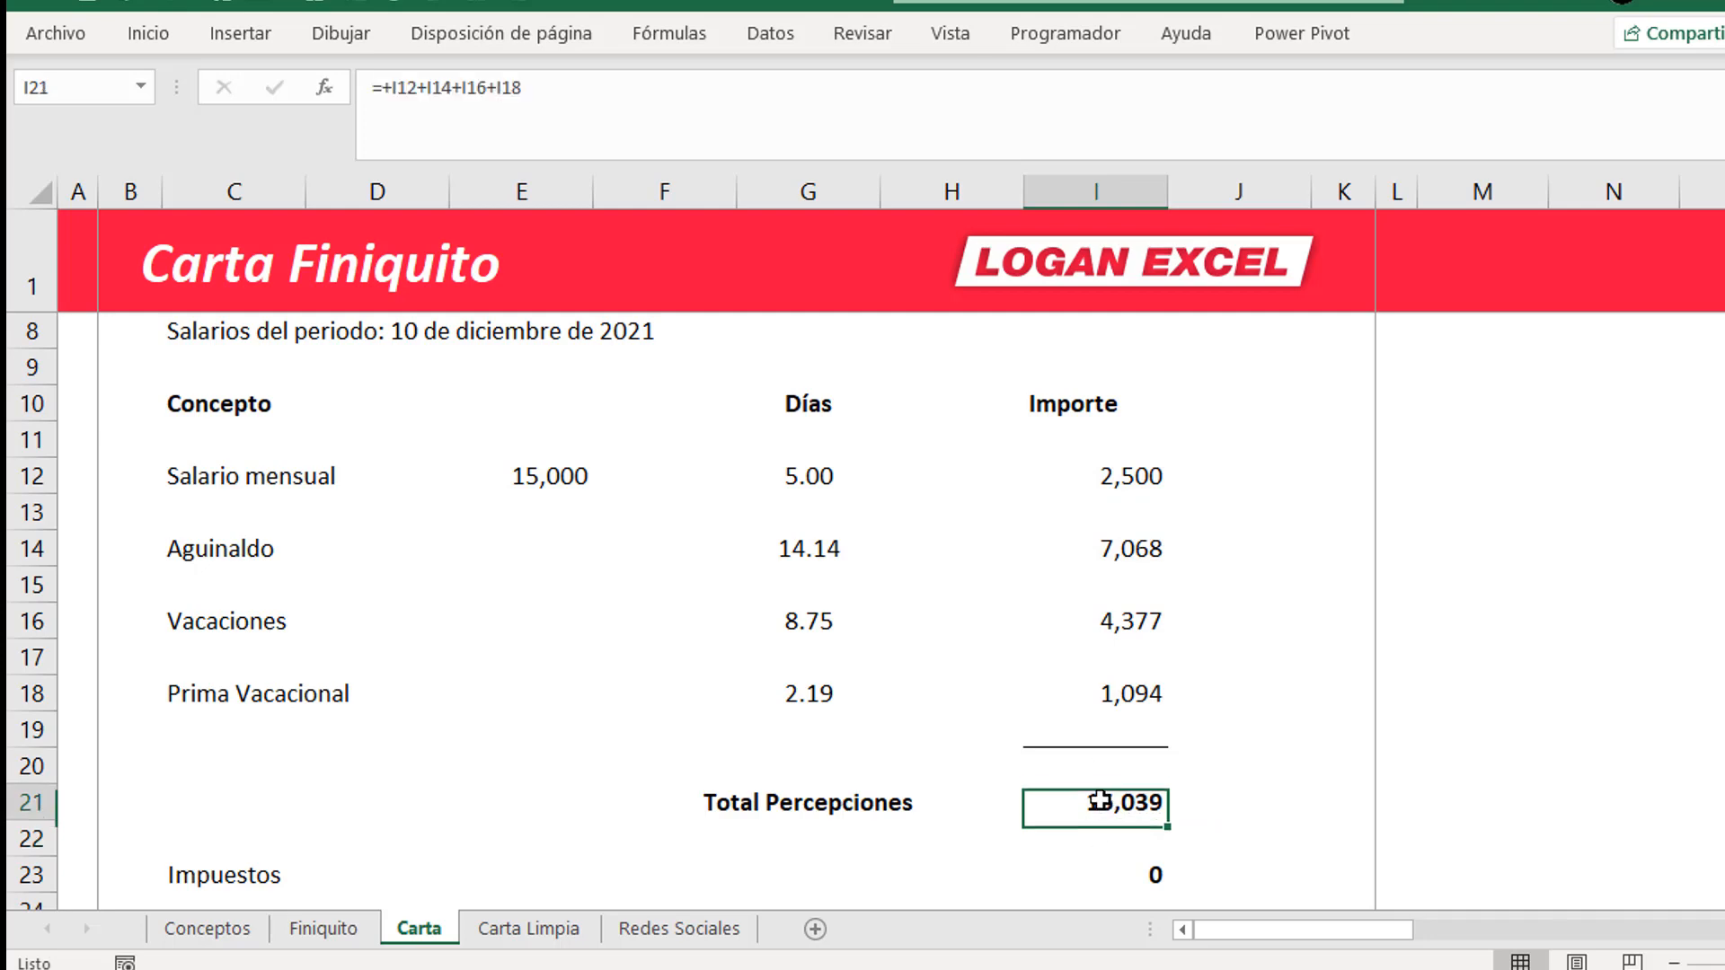
key(F2)
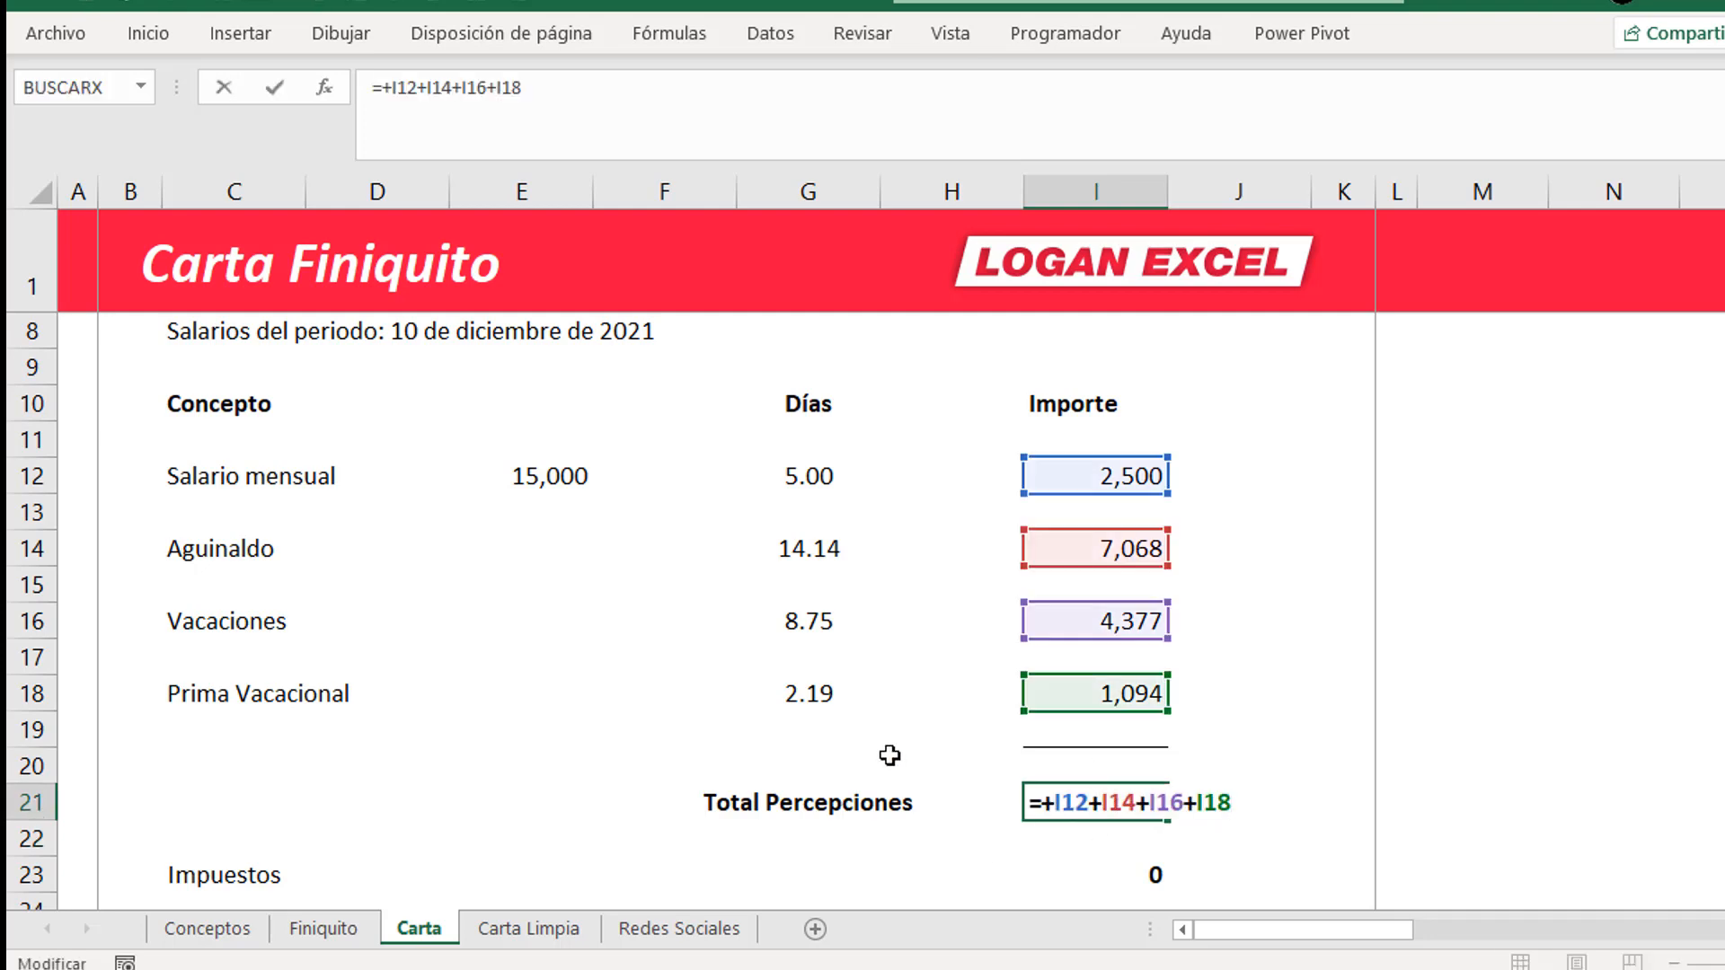
key(Escape)
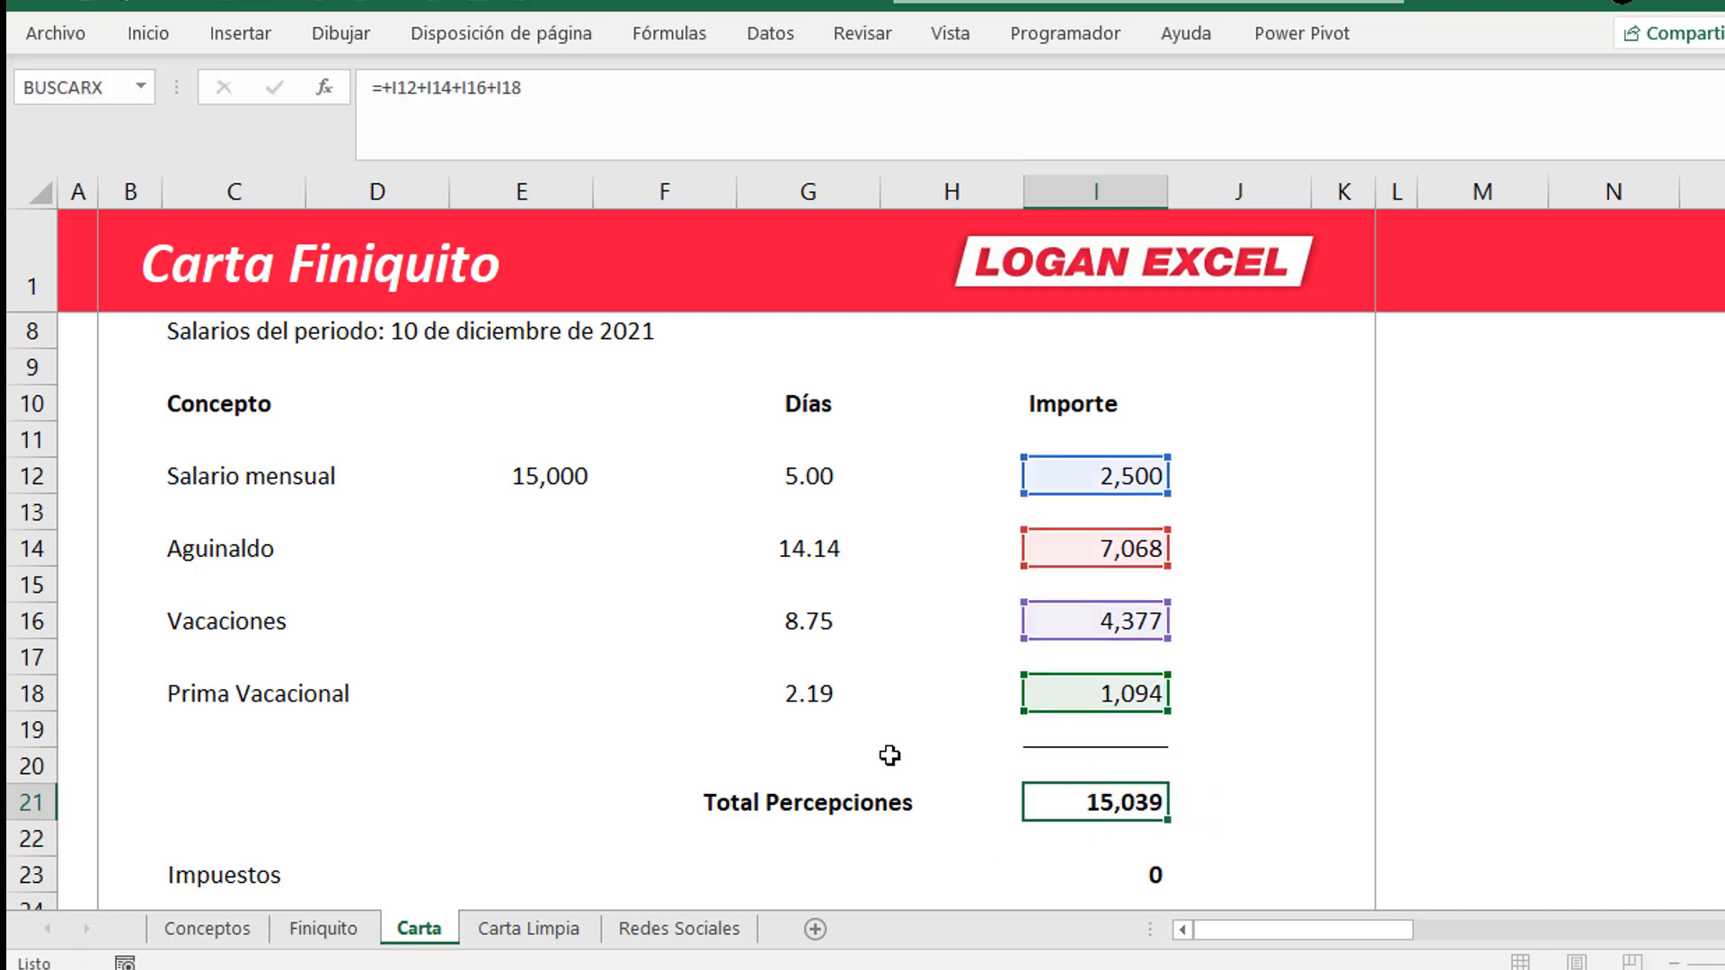
- Examine the Impuestos cell, the Neto formula and the closing paragraph on Carta
scroll(890, 755, down, 1)
click(1079, 760)
scroll(1079, 761, down, 1)
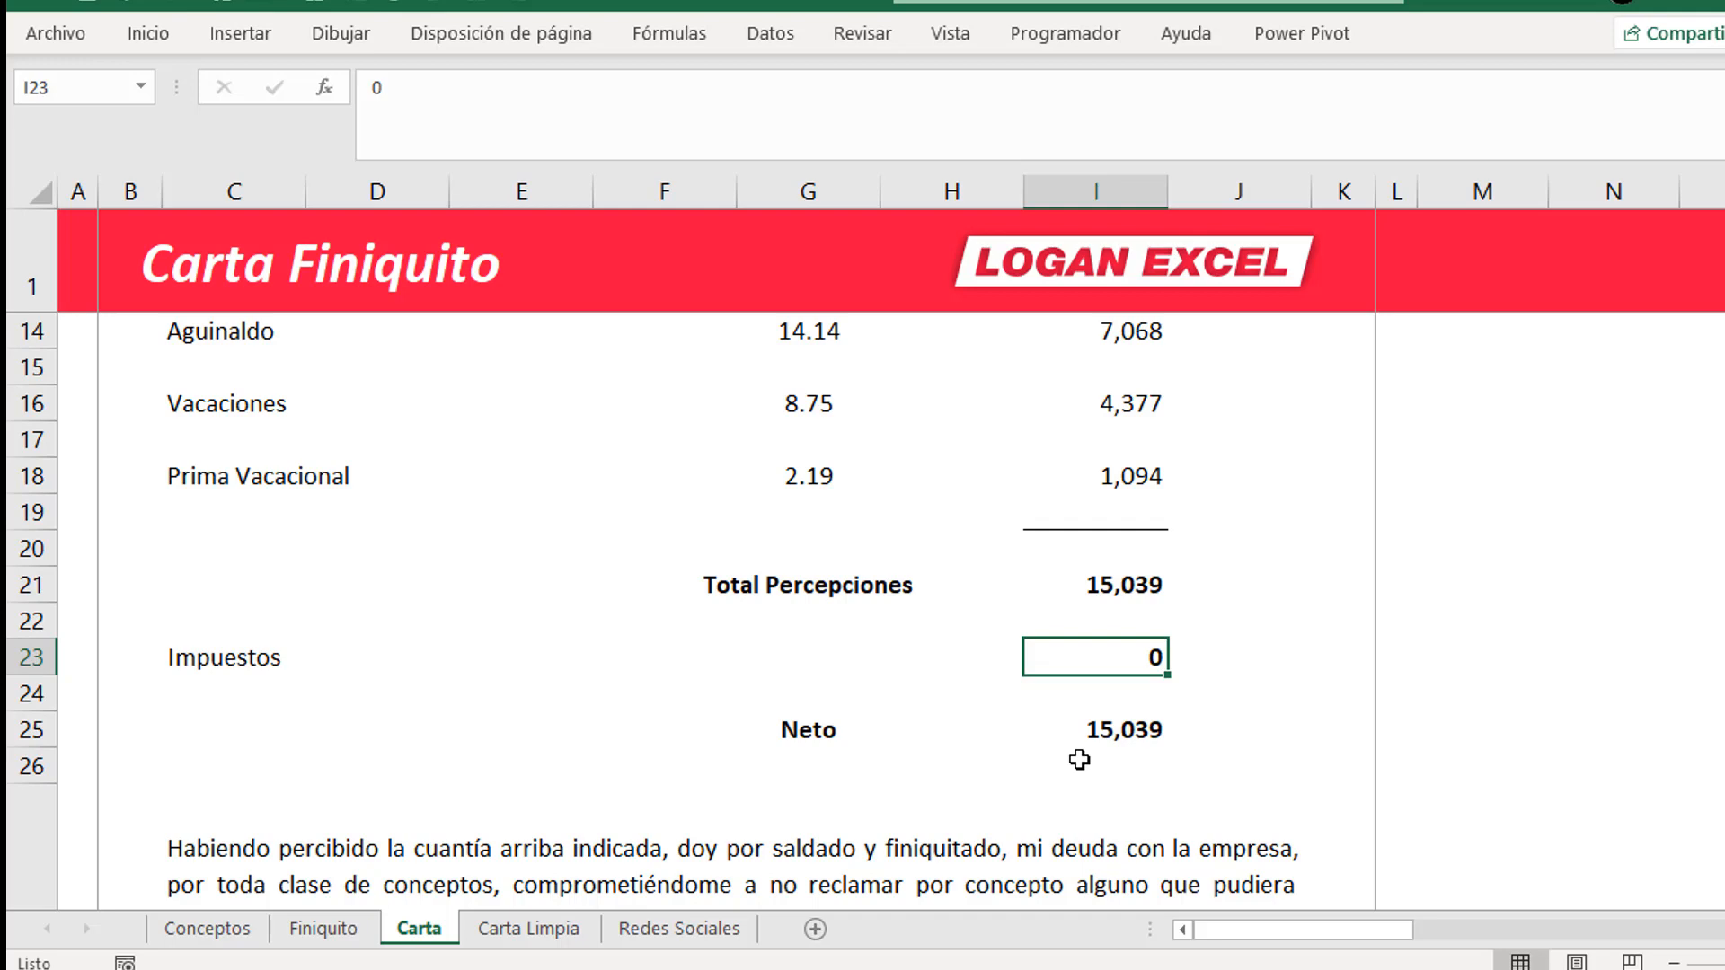
scroll(1092, 750, down, 1)
click(1113, 618)
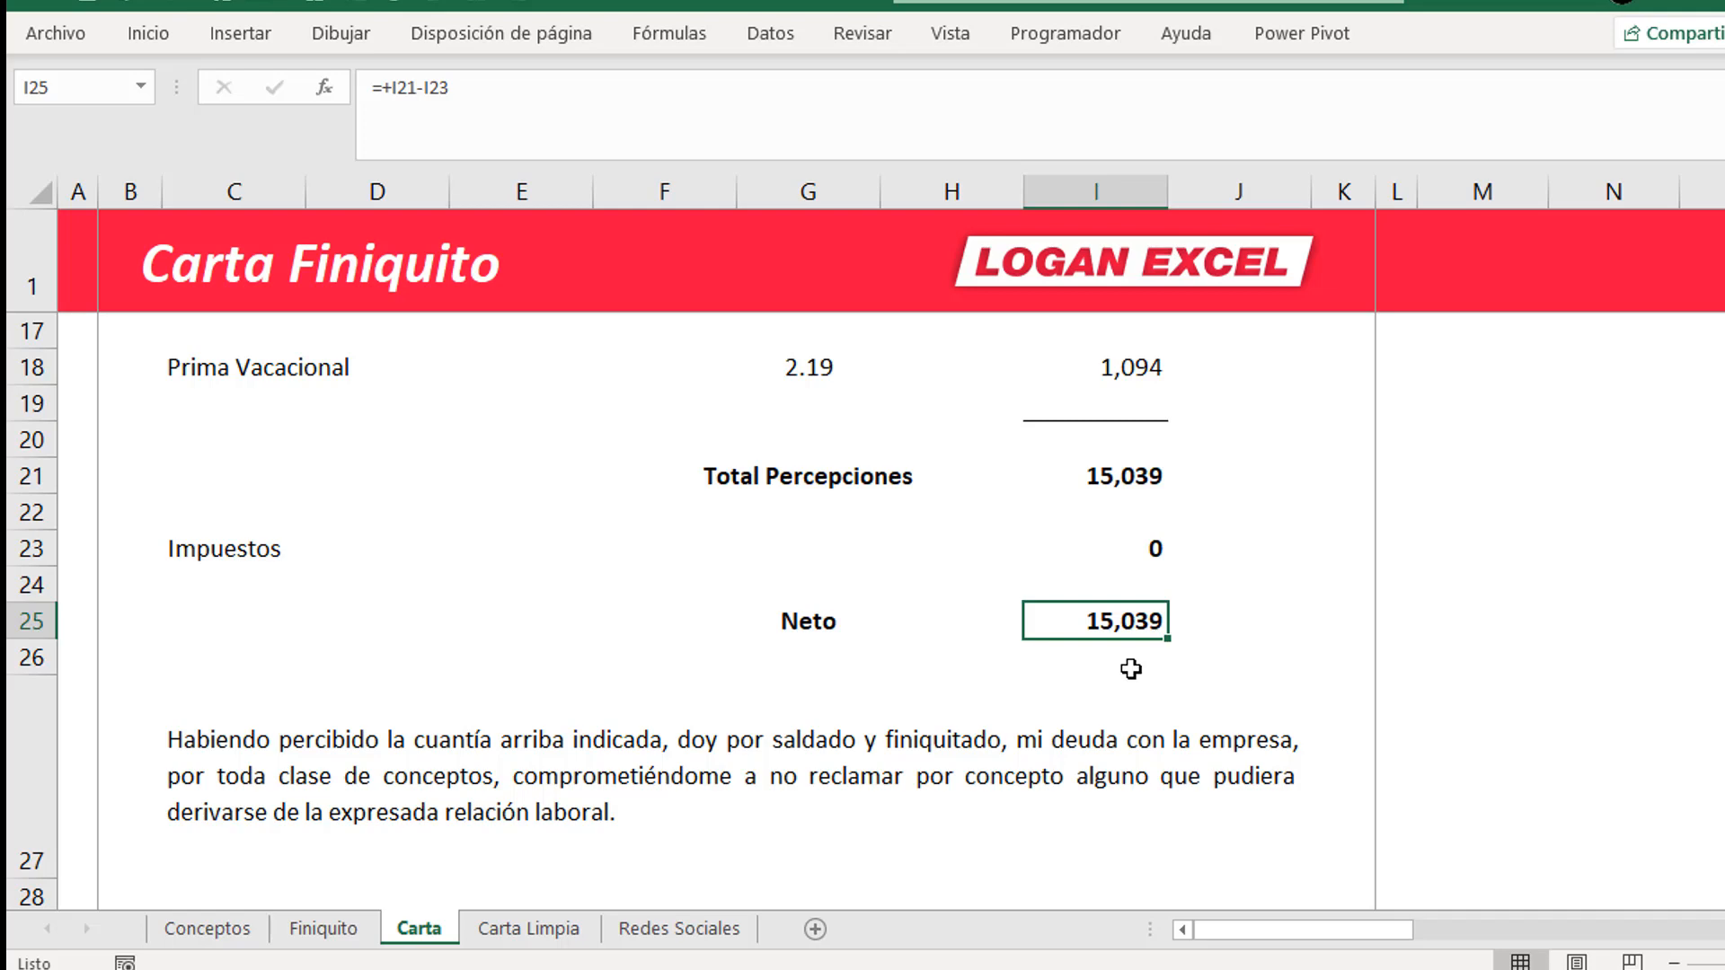
key(F2)
key(Escape)
key(F2)
key(Escape)
scroll(1078, 719, down, 1)
click(827, 705)
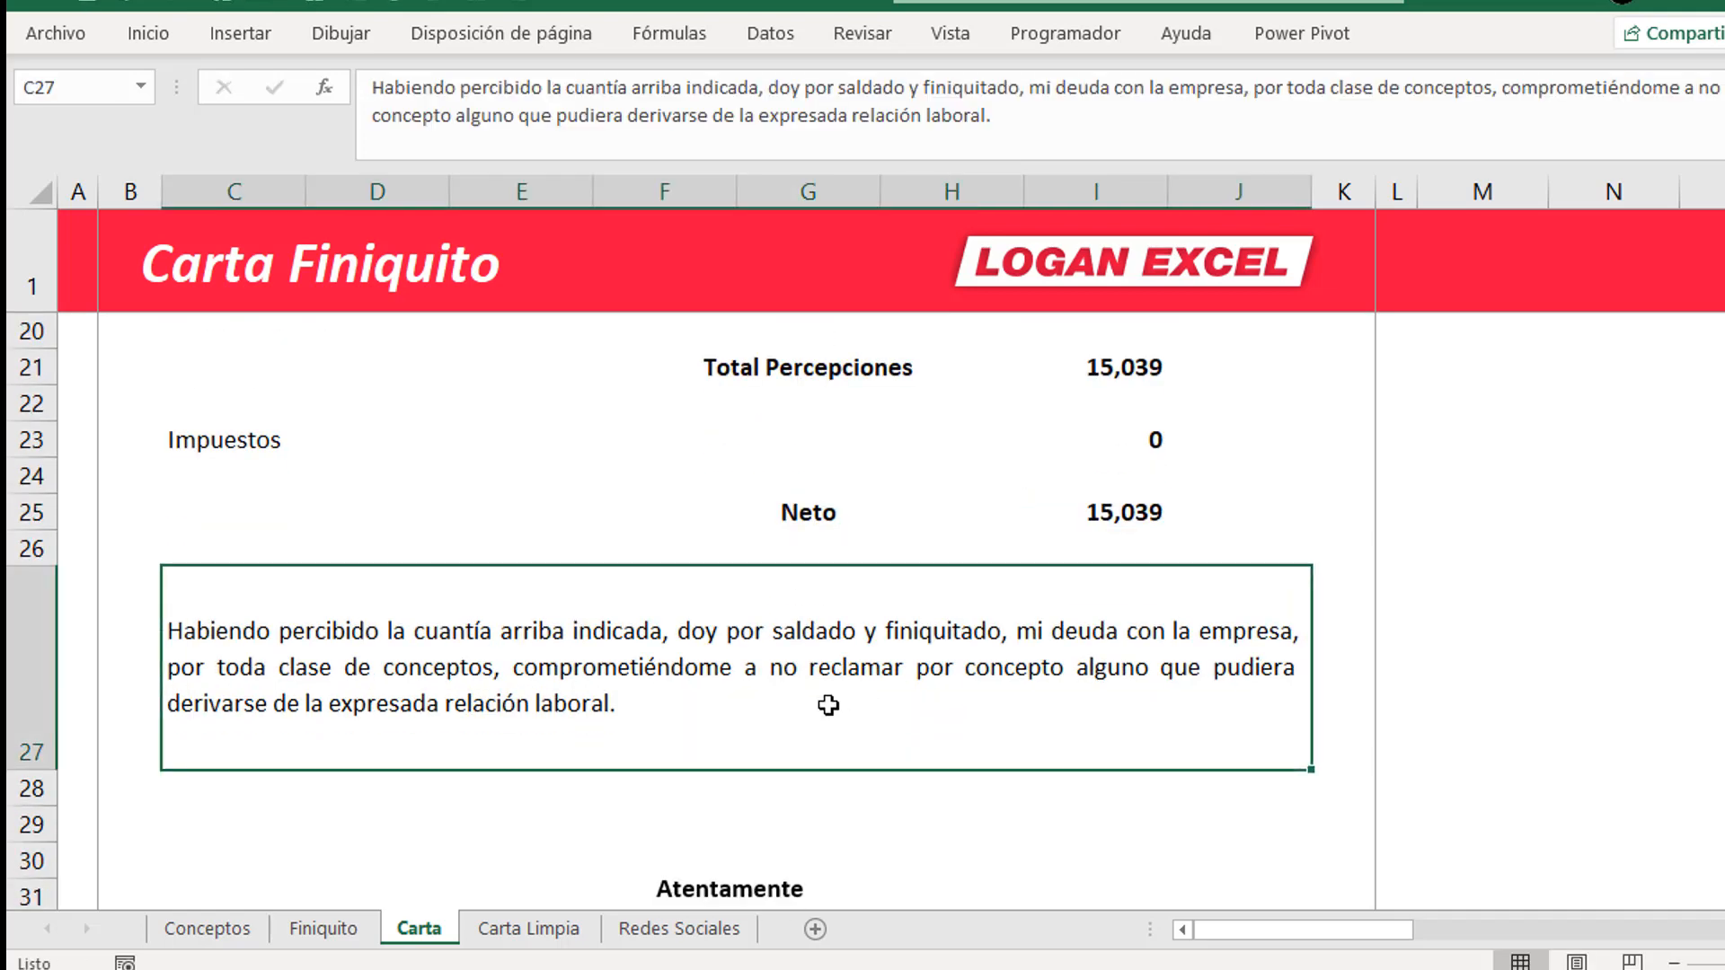
- Rewrite the Total Percepciones formula in I21 on Carta Limpia as +I12+I14+I16+I18
click(521, 929)
scroll(674, 769, down, 4)
click(1282, 567)
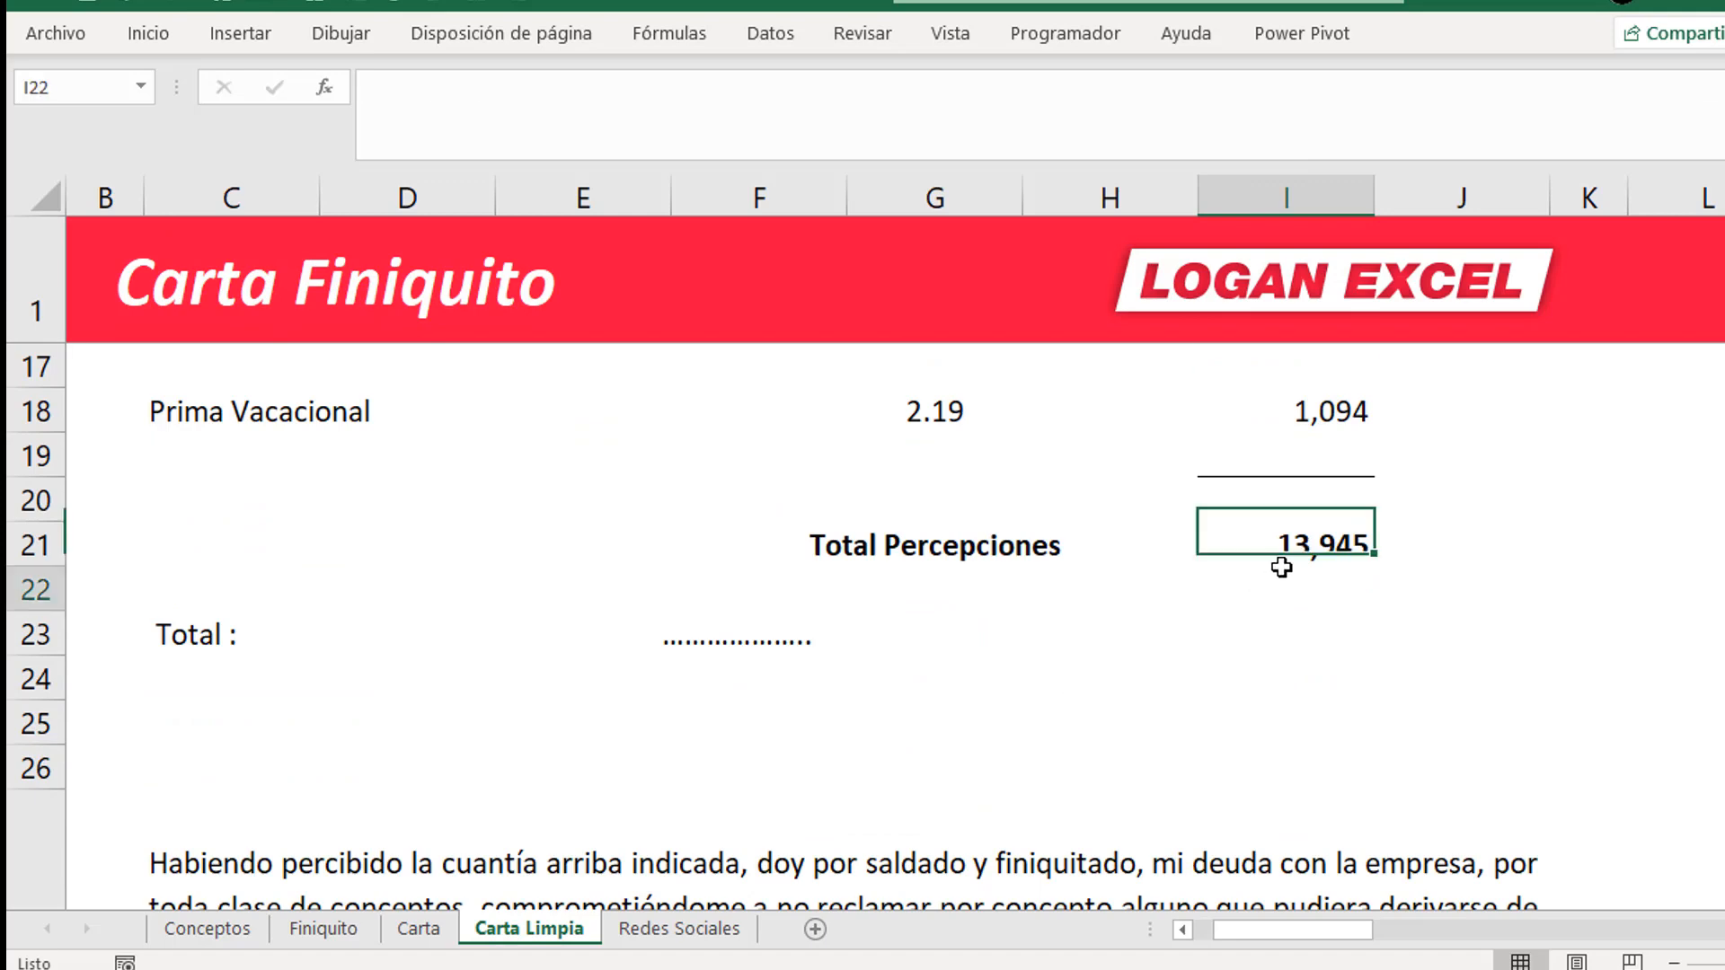
click(1298, 544)
scroll(1294, 616, up, 3)
key(F2)
key(Escape)
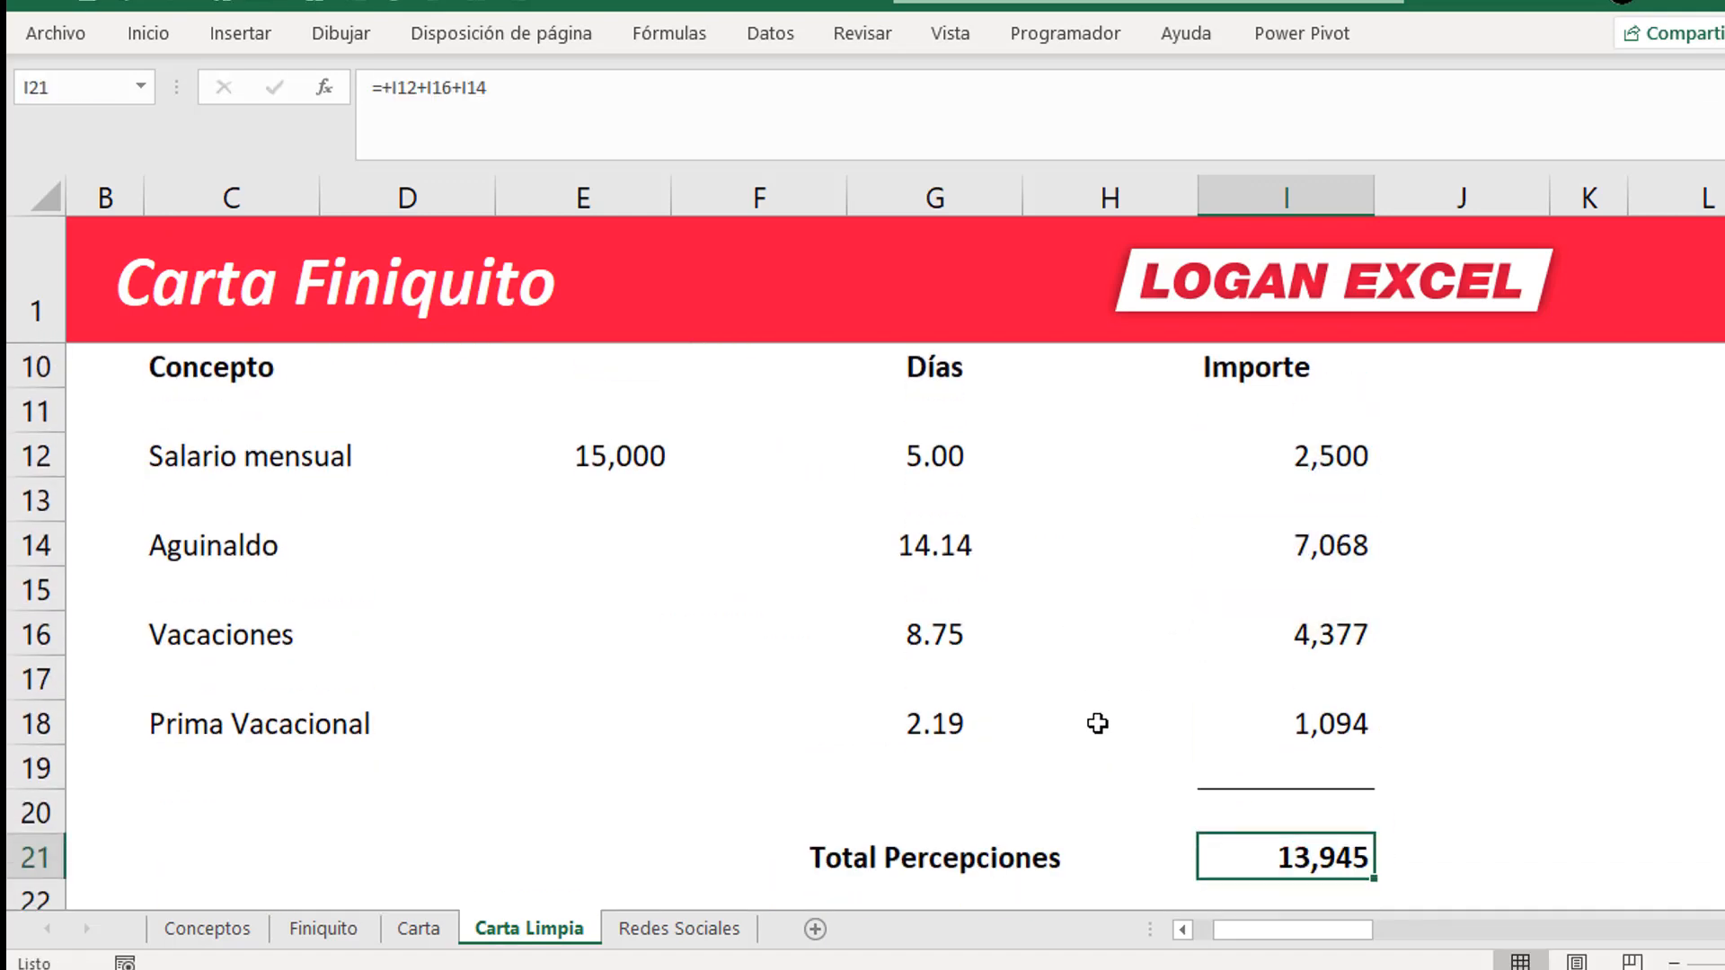
text(+)
click(1307, 454)
text(+)
click(1307, 545)
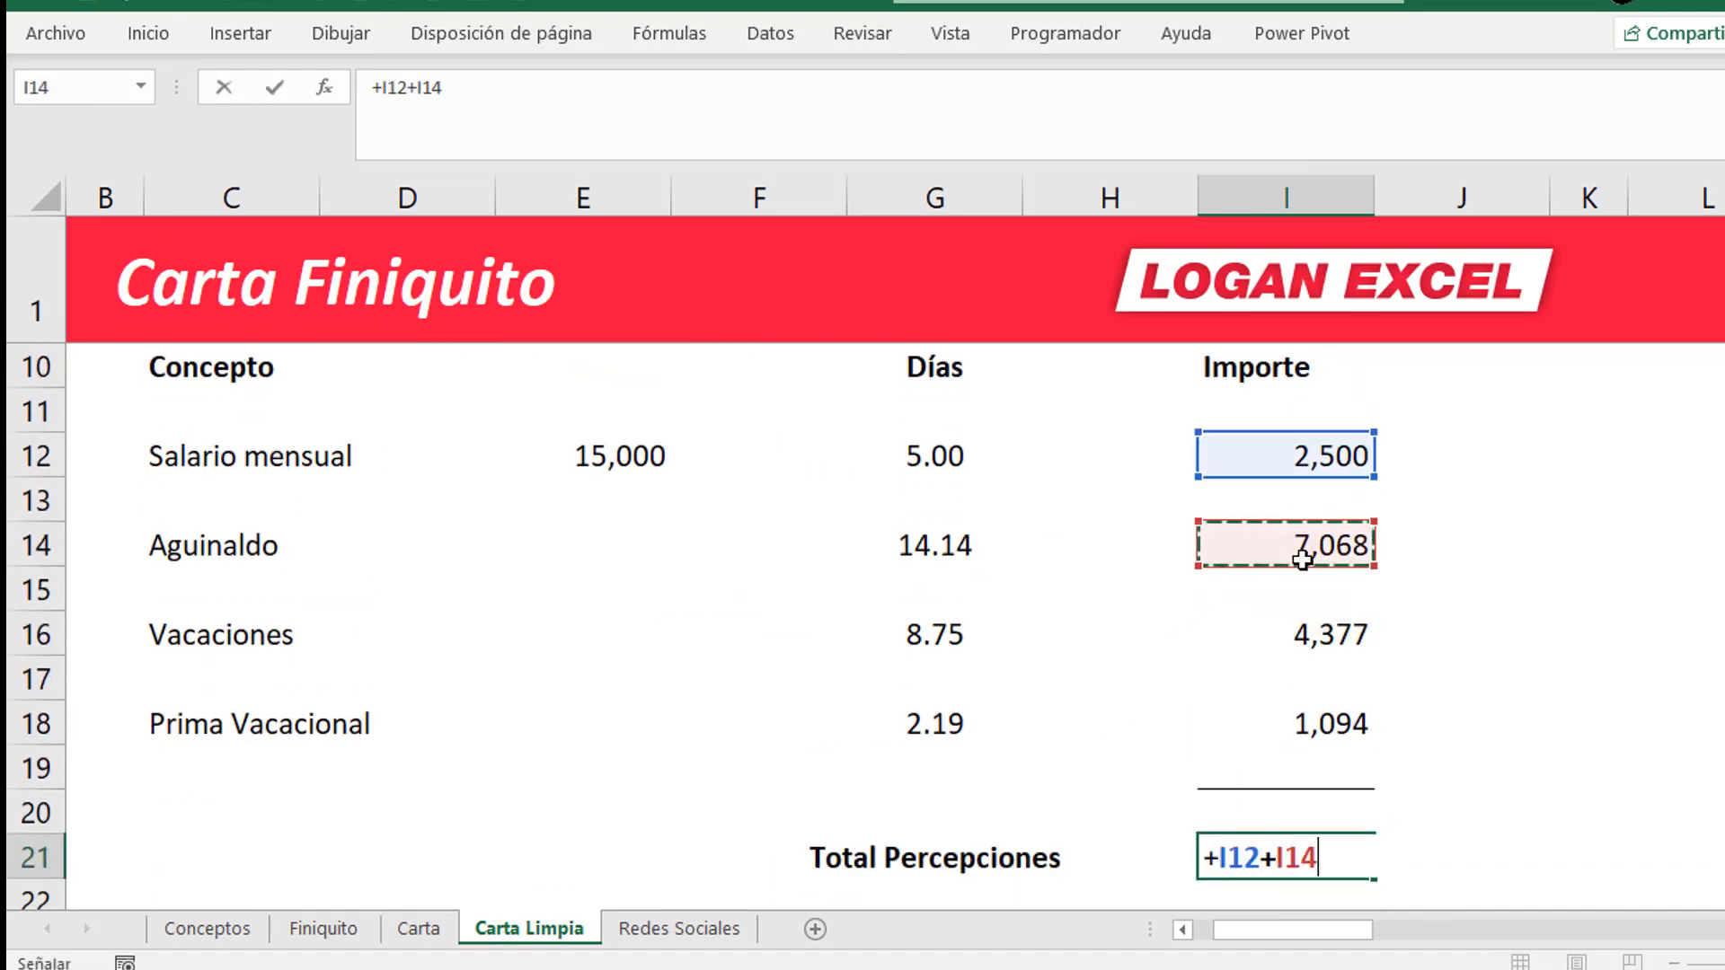
text(+)
click(1289, 638)
text(+)
click(1284, 724)
key(Return)
scroll(1282, 687, down, 2)
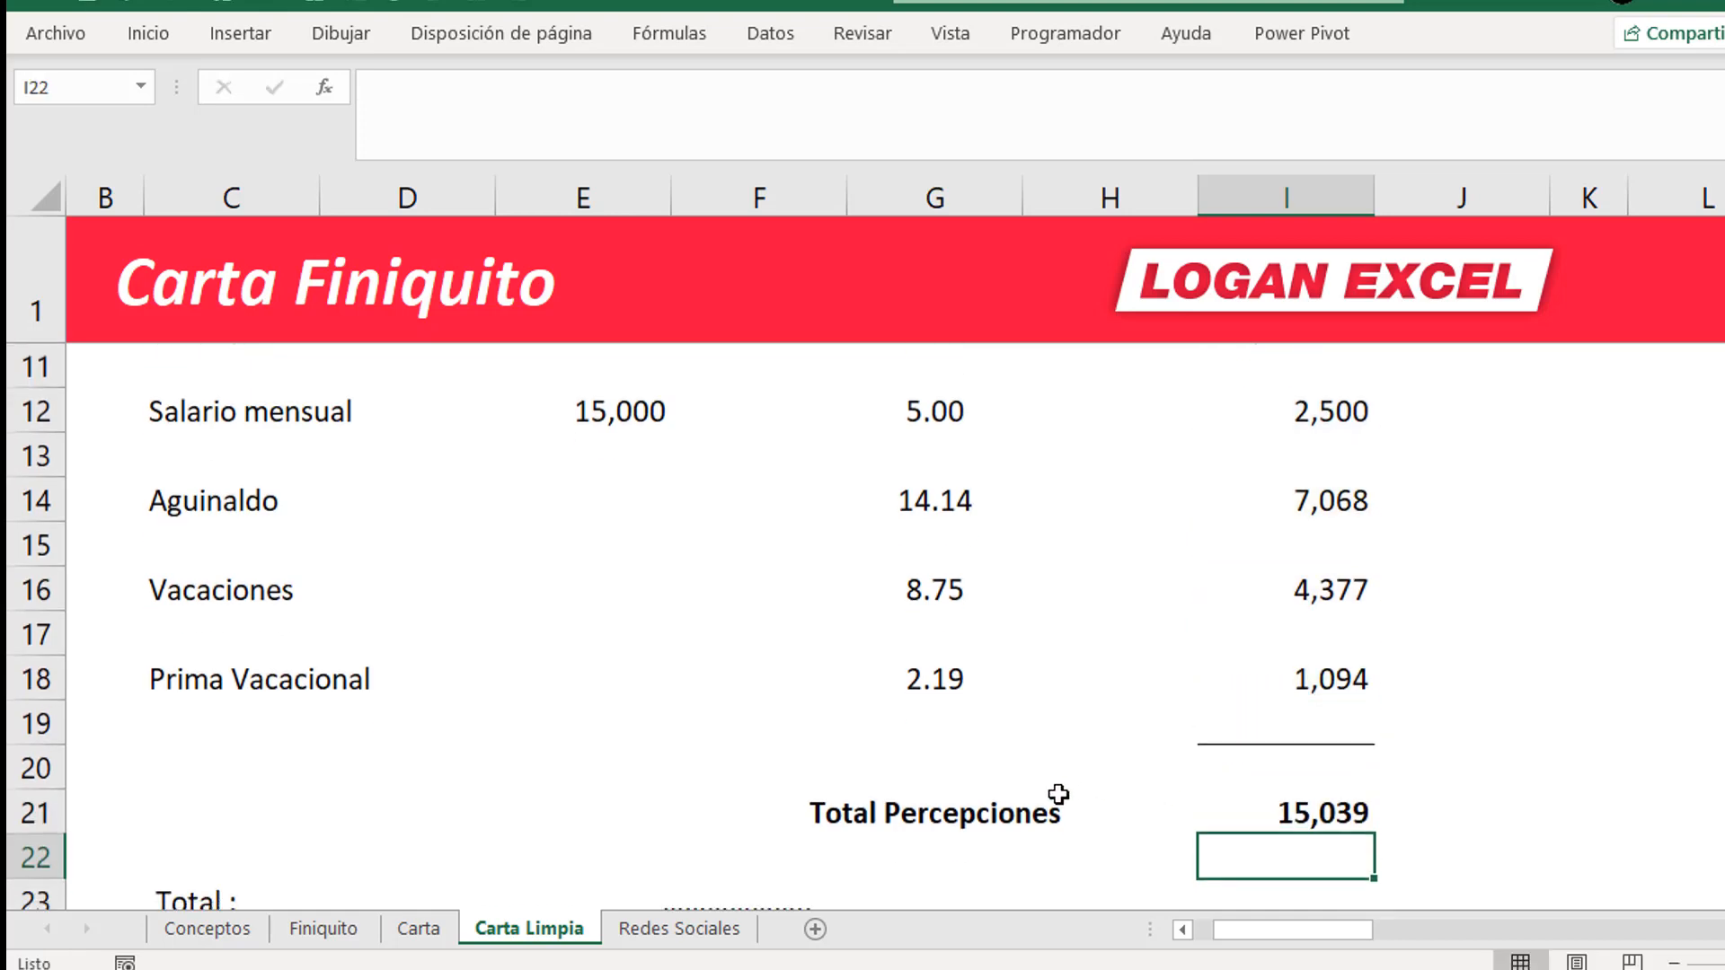
- Copy the Impuestos and Neto rows, C23:I25, from Carta over the Total placeholder row at C23 on Carta Limpia
click(1282, 687)
click(731, 766)
scroll(512, 743, down, 1)
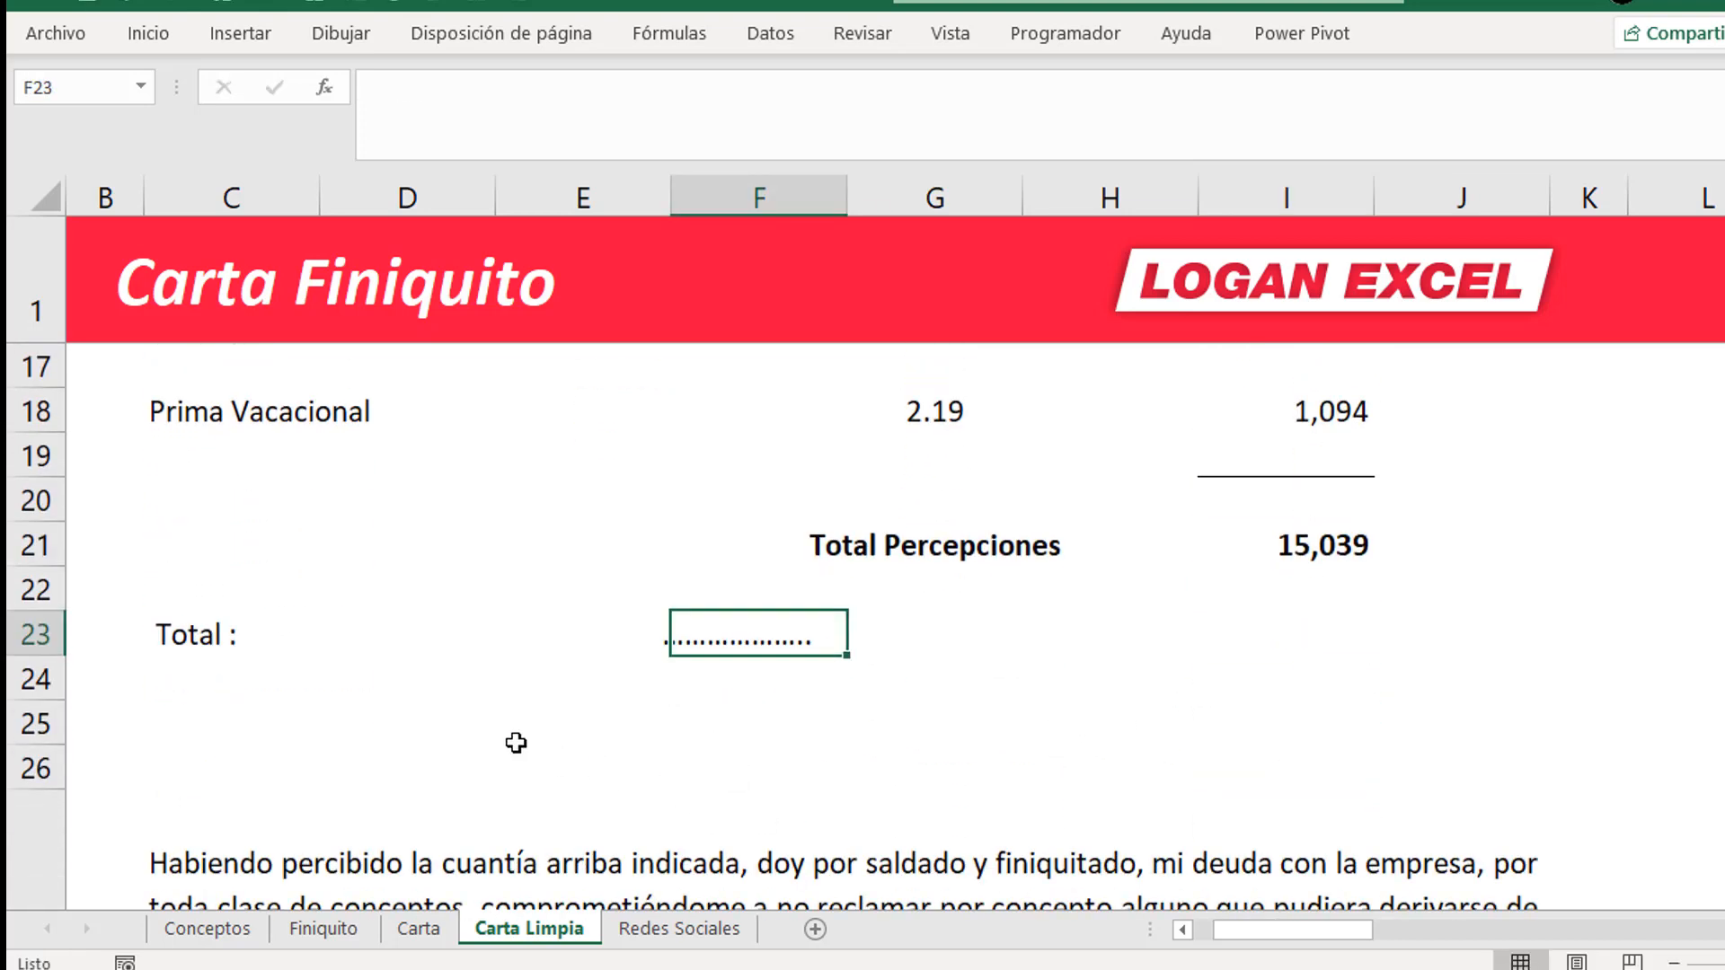
click(376, 664)
click(780, 625)
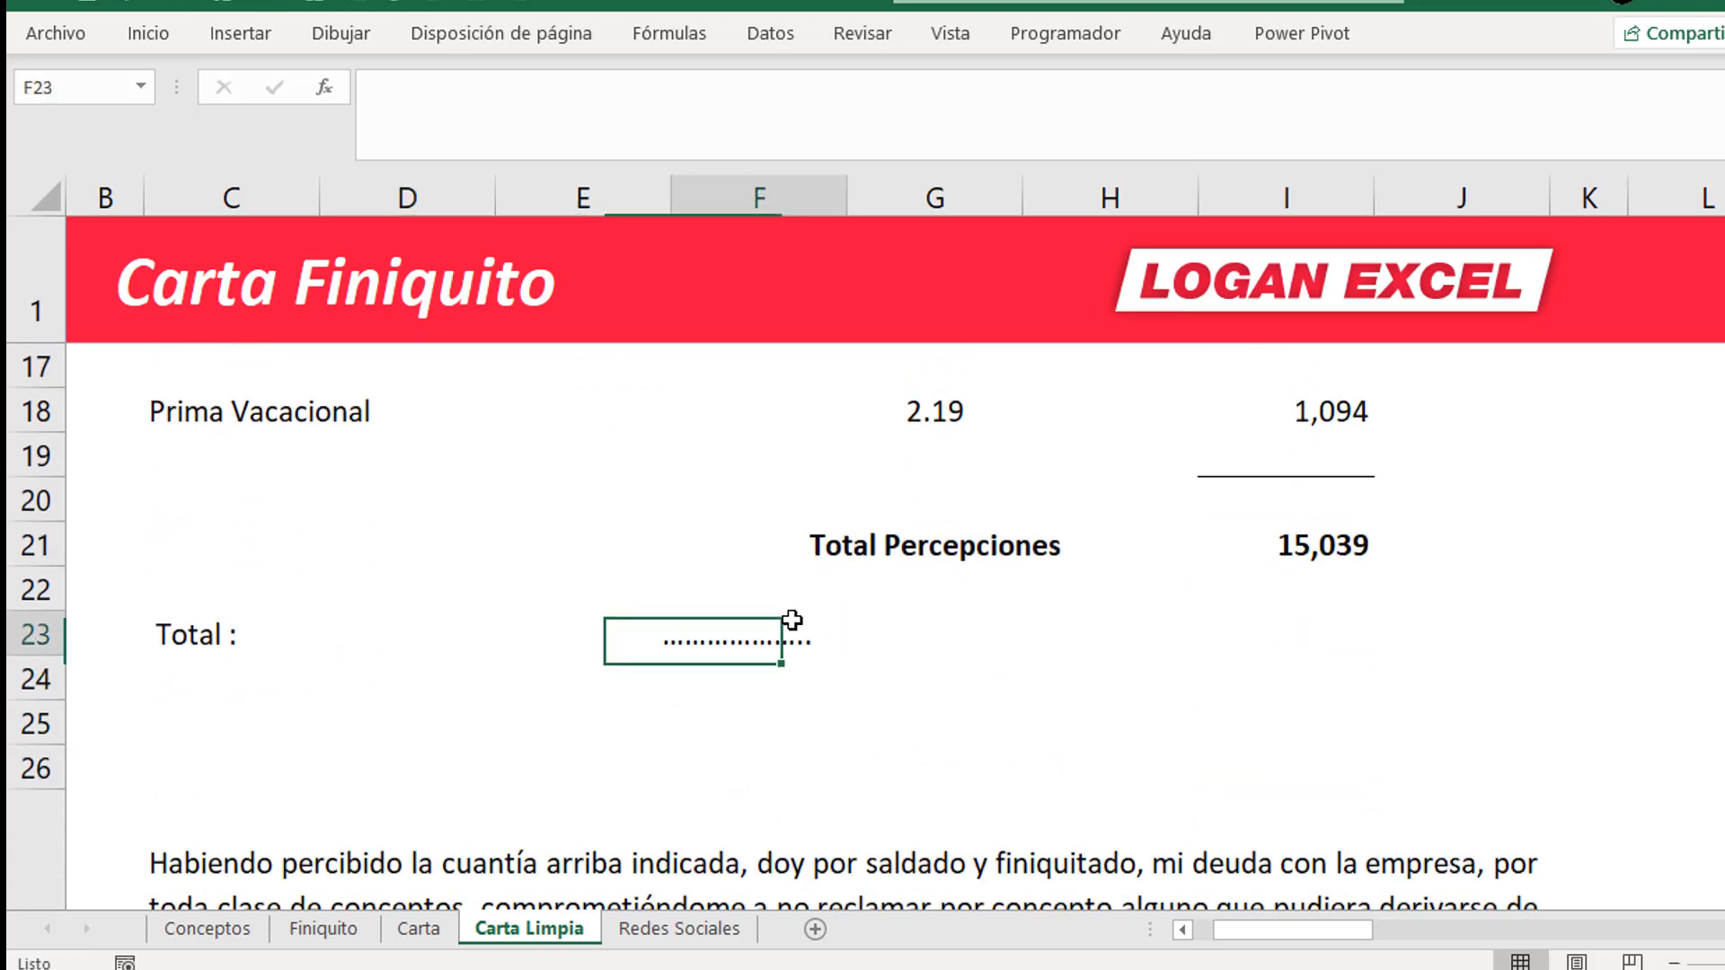
click(415, 929)
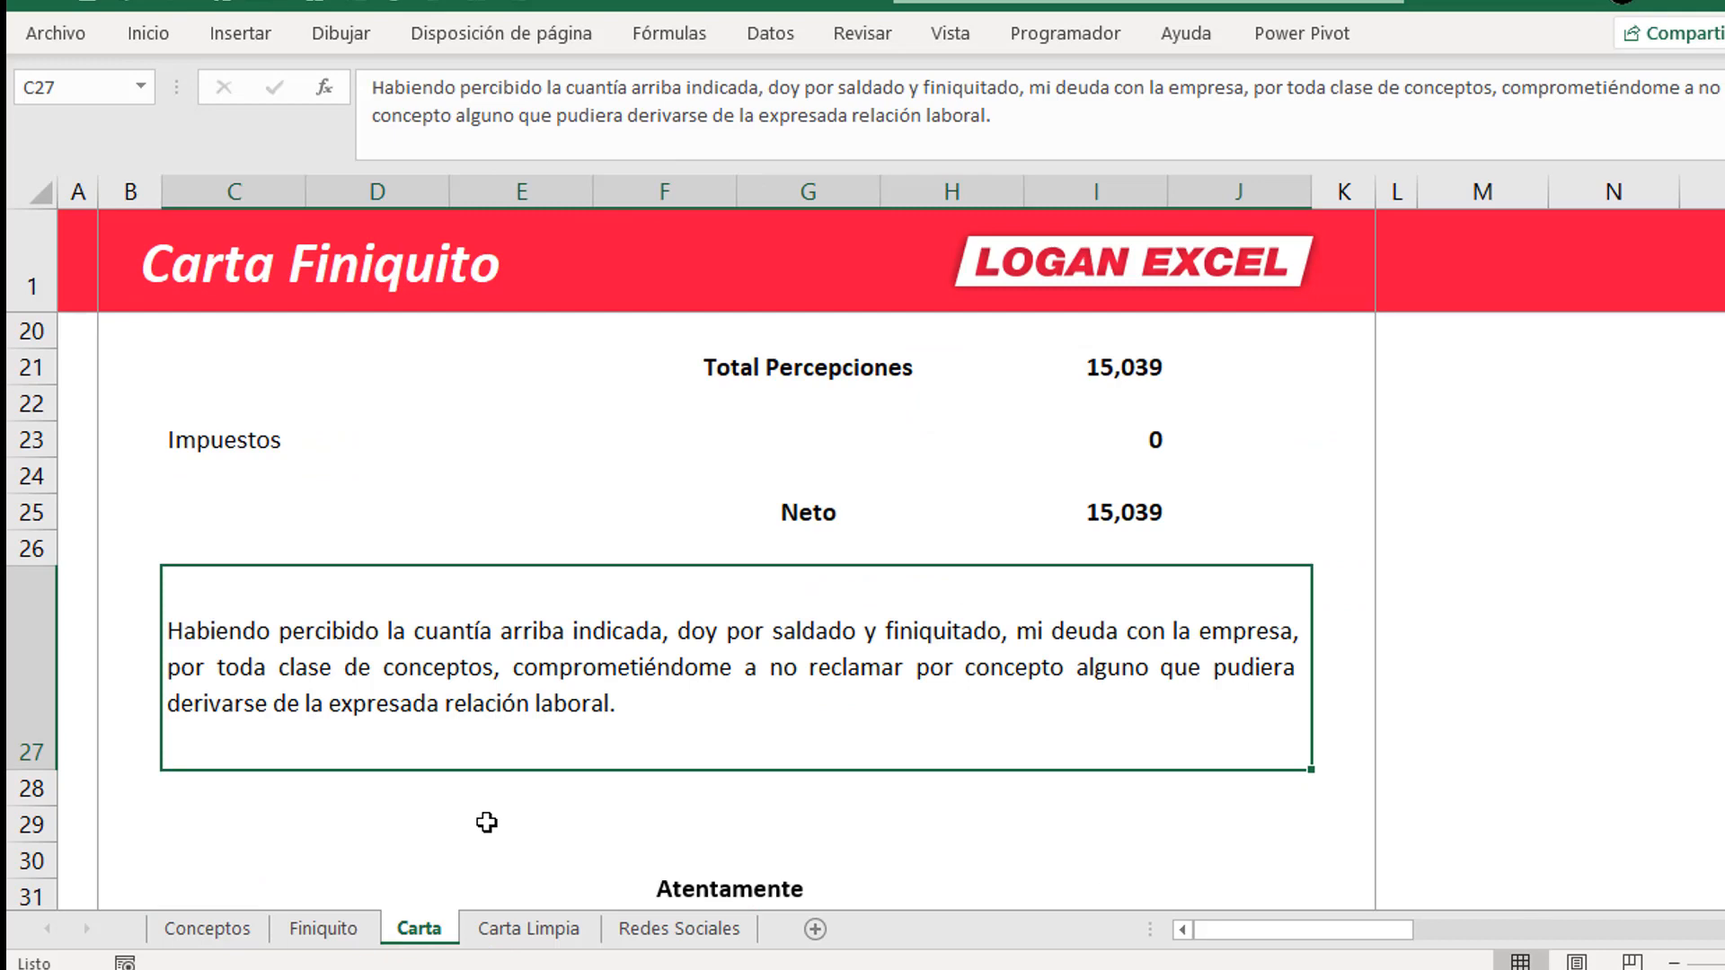
click(535, 929)
click(416, 929)
drag(209, 447, 1103, 510)
key(ctrl+c)
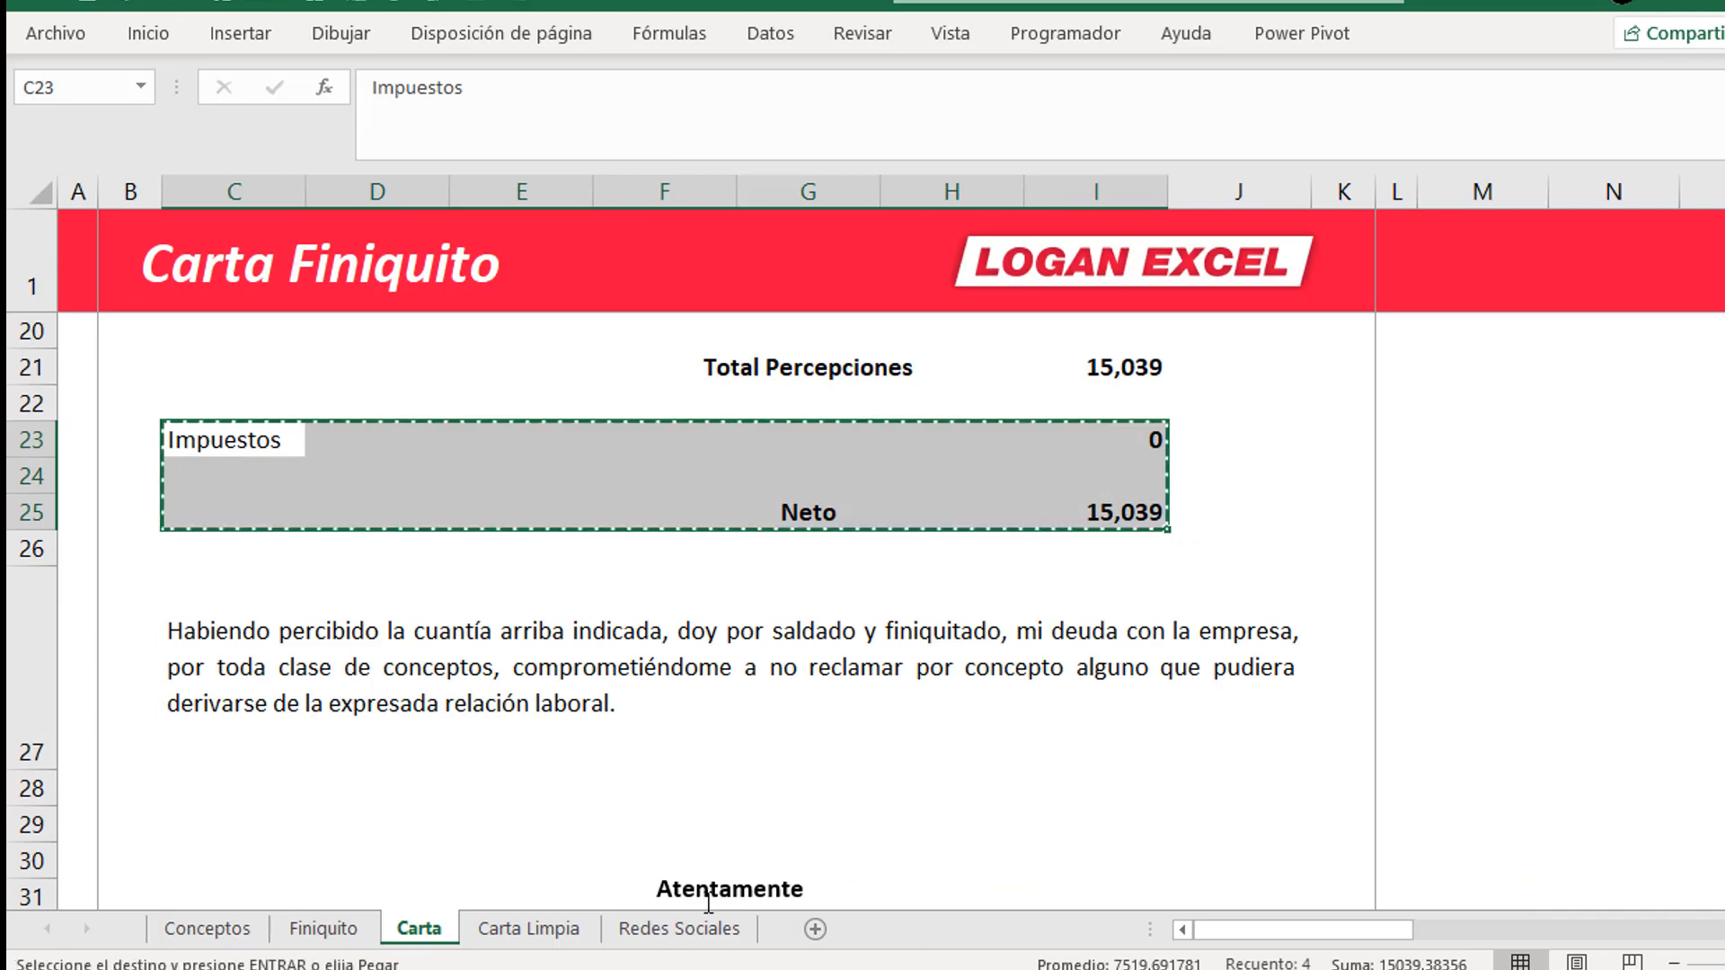
click(562, 934)
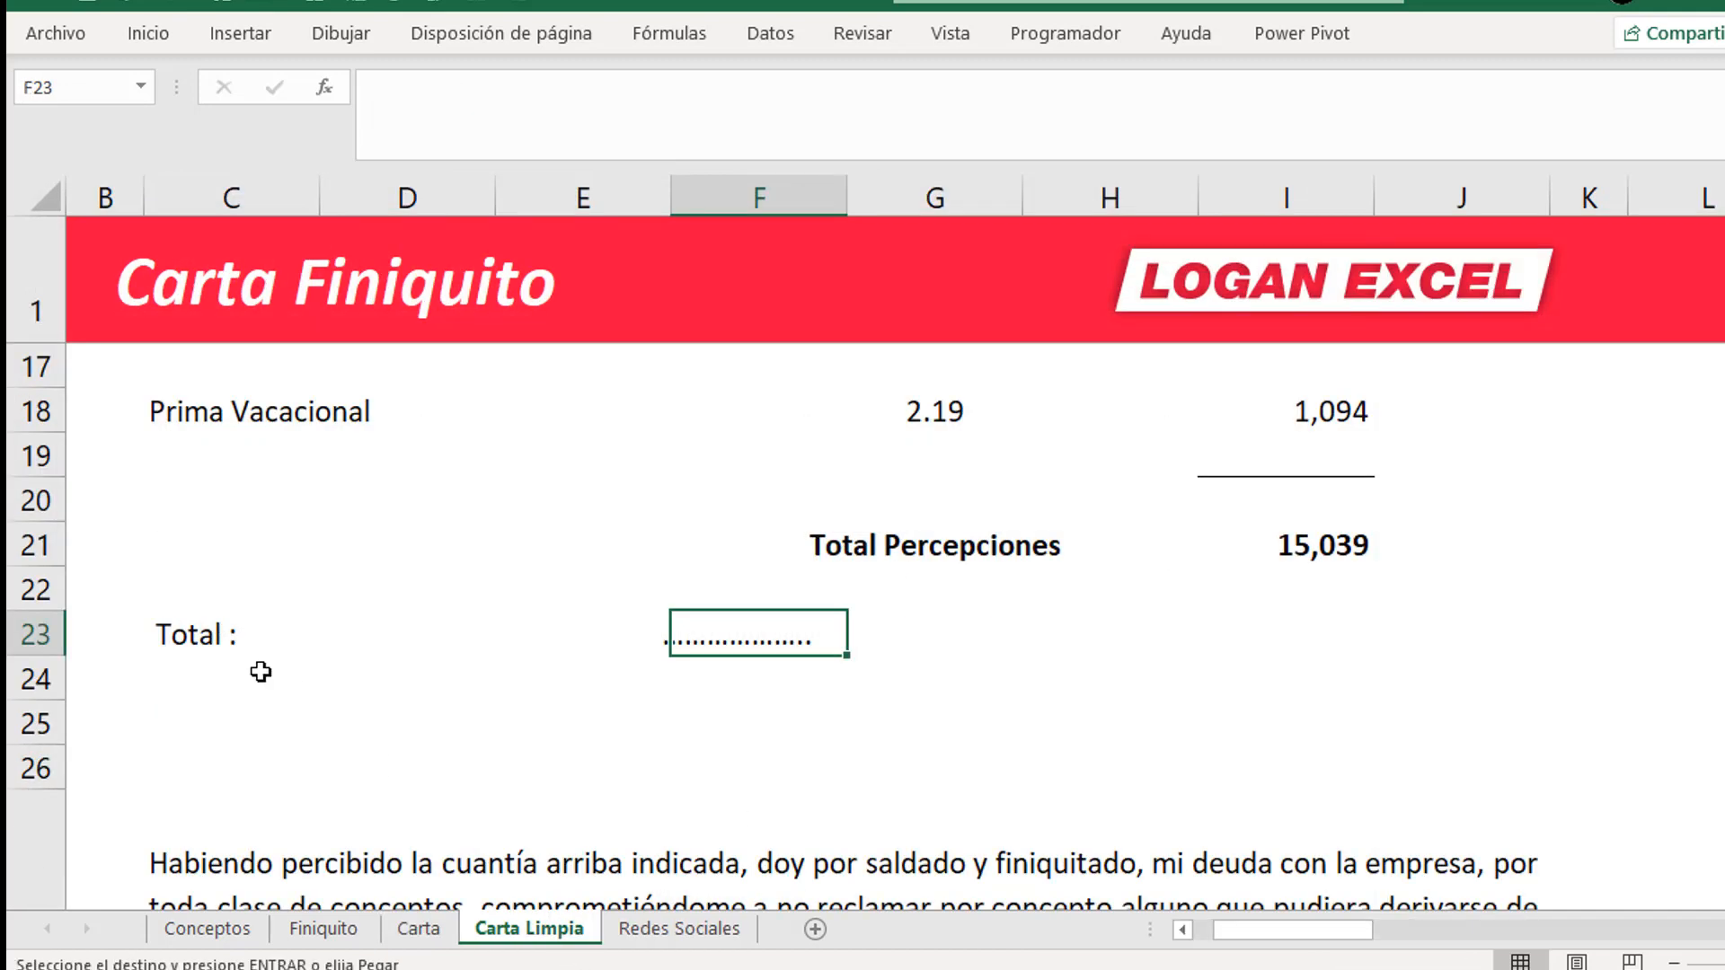
click(214, 647)
key(ctrl+v)
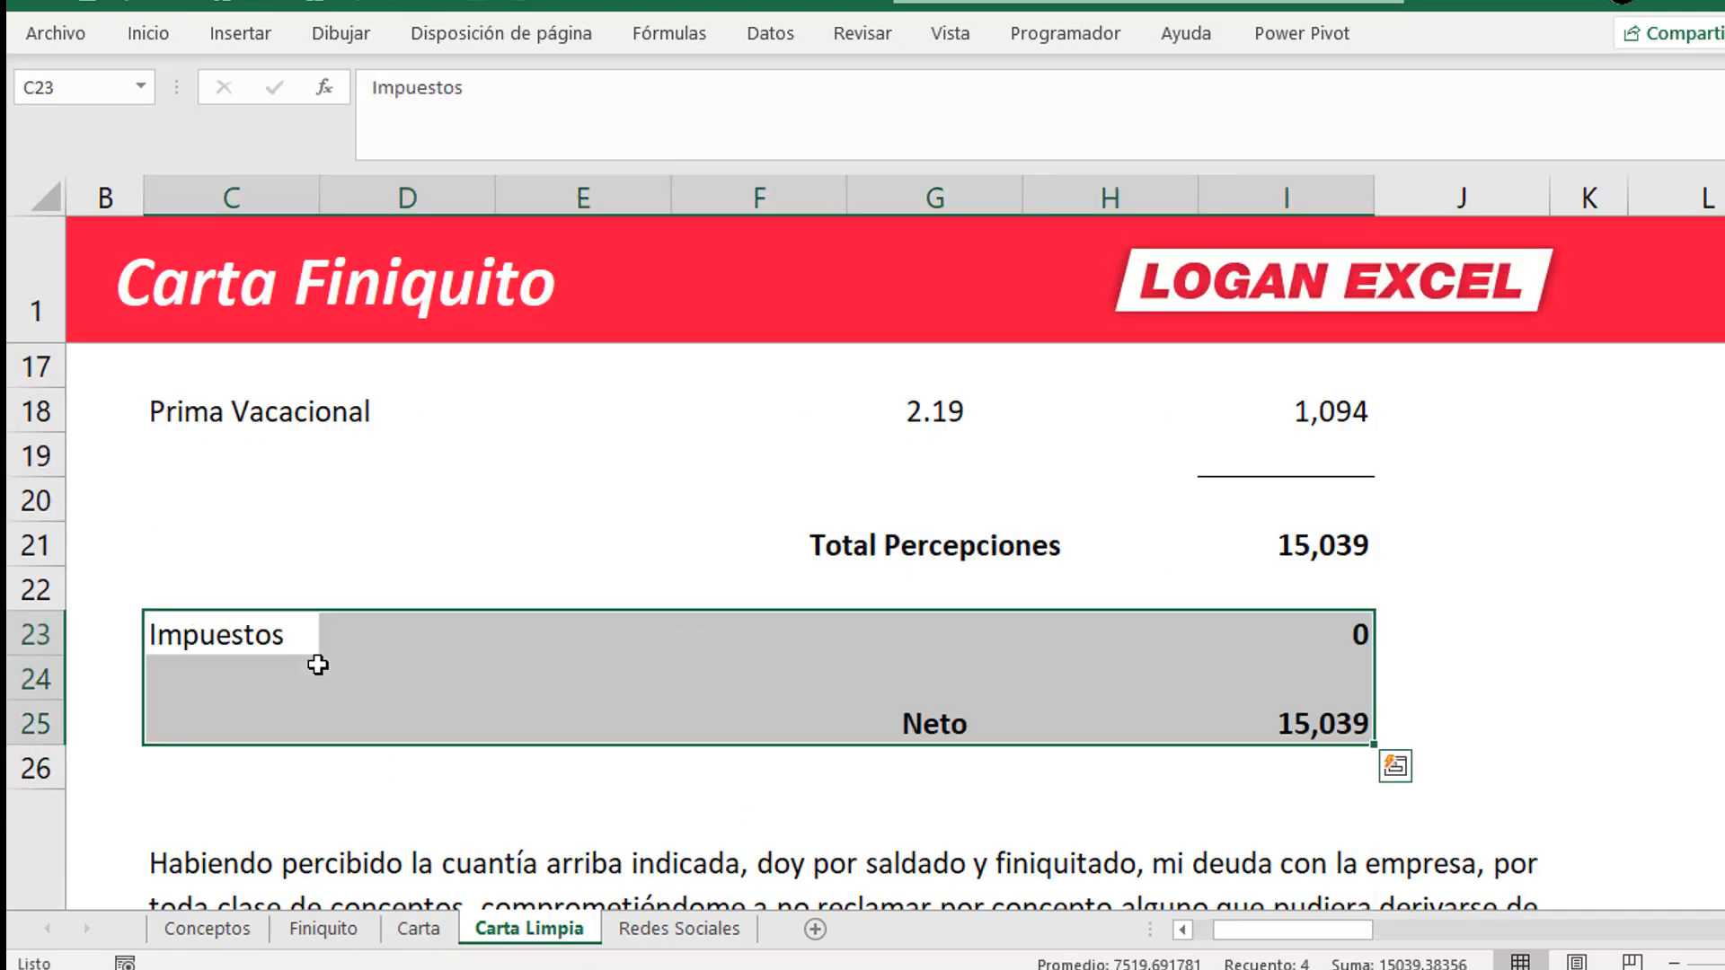
click(486, 687)
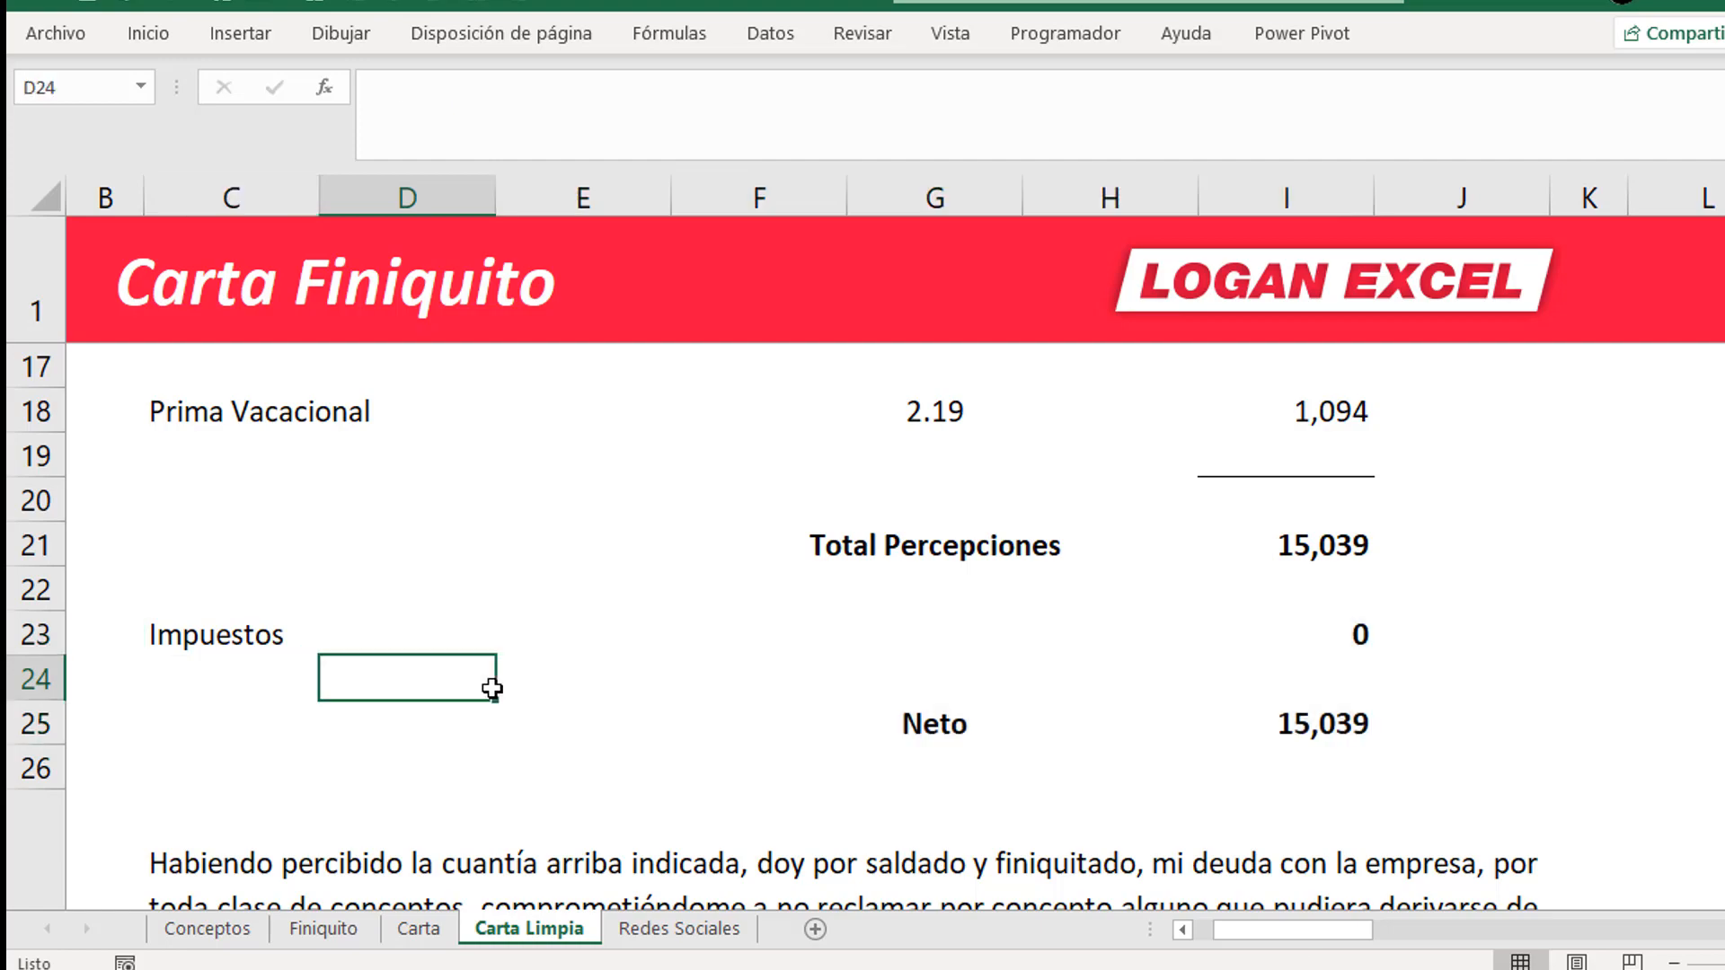
- Review the letter on Carta Limpia from the date line through the concept rows and totals to the closing paragraph in C27
scroll(493, 688, up, 5)
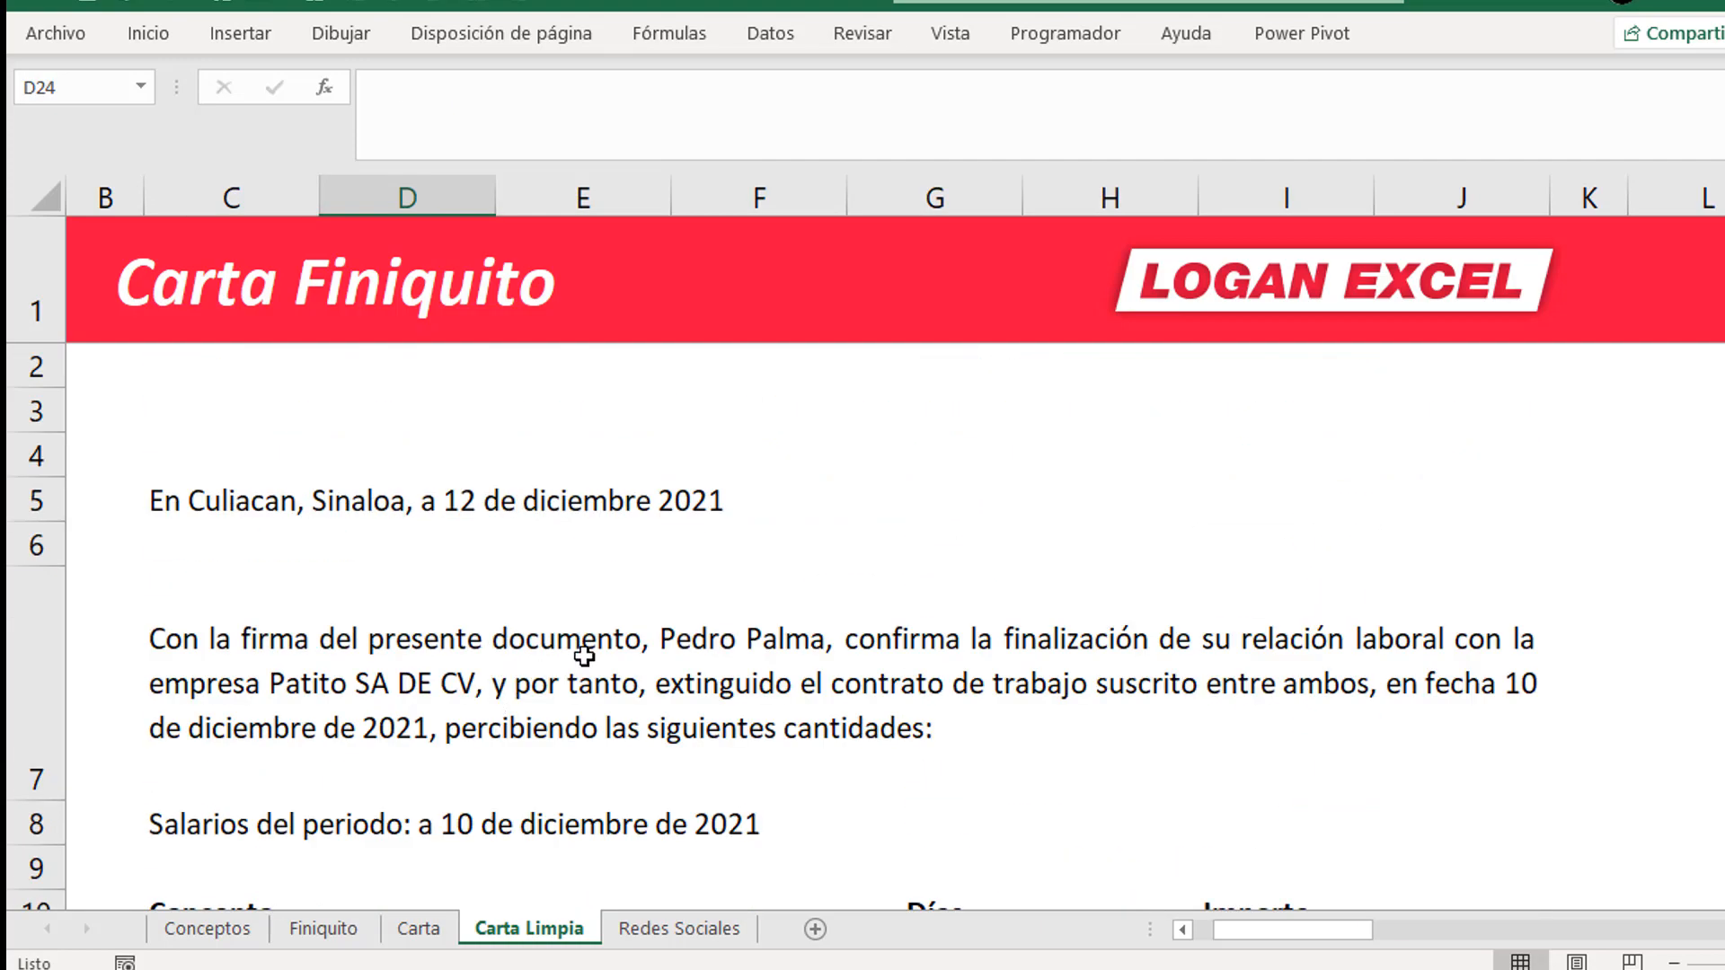
scroll(584, 657, down, 4)
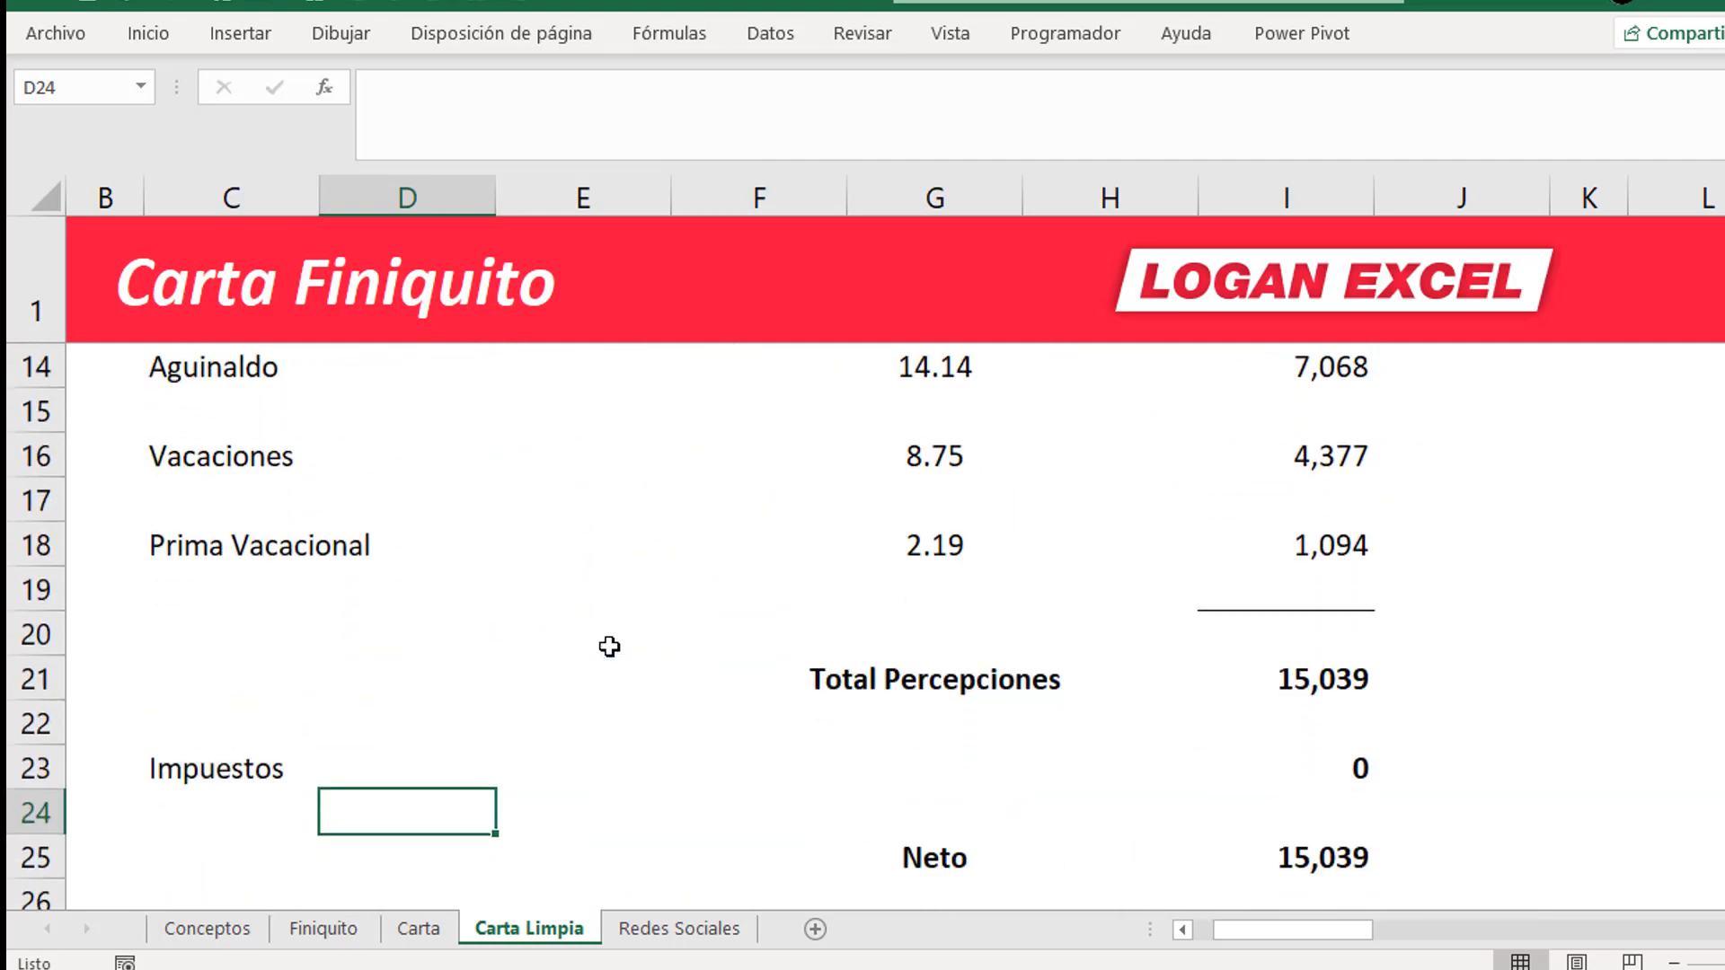
scroll(609, 647, up, 4)
drag(1307, 413, 1381, 493)
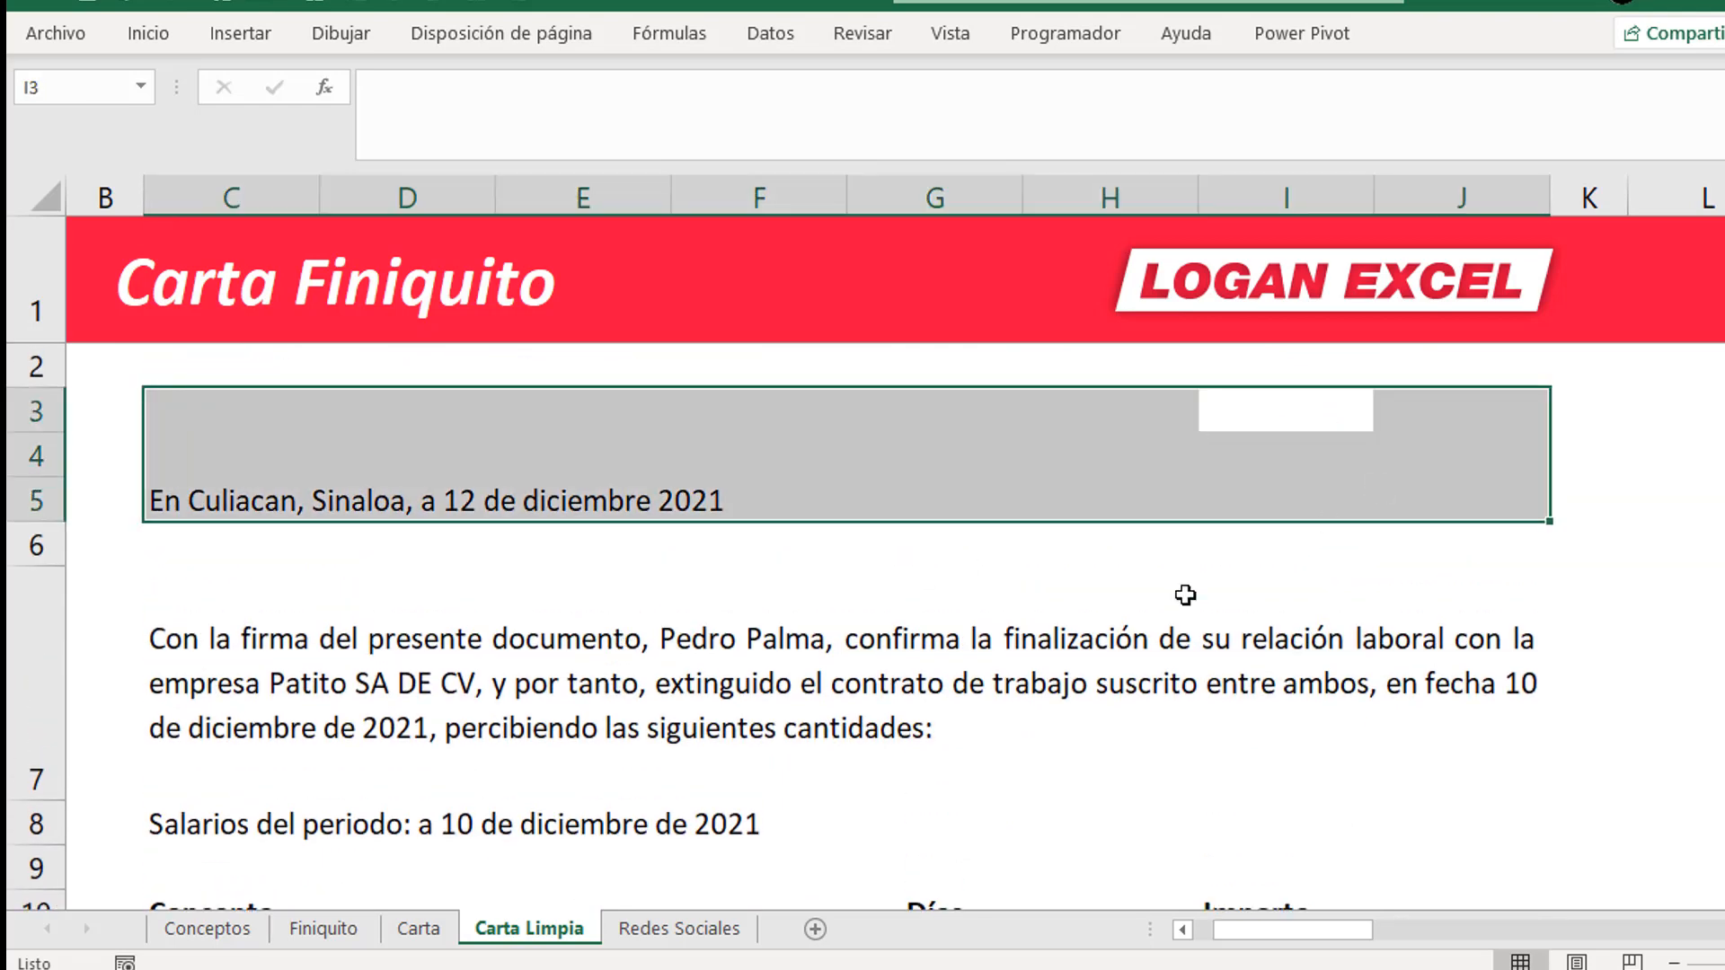
scroll(832, 707, down, 3)
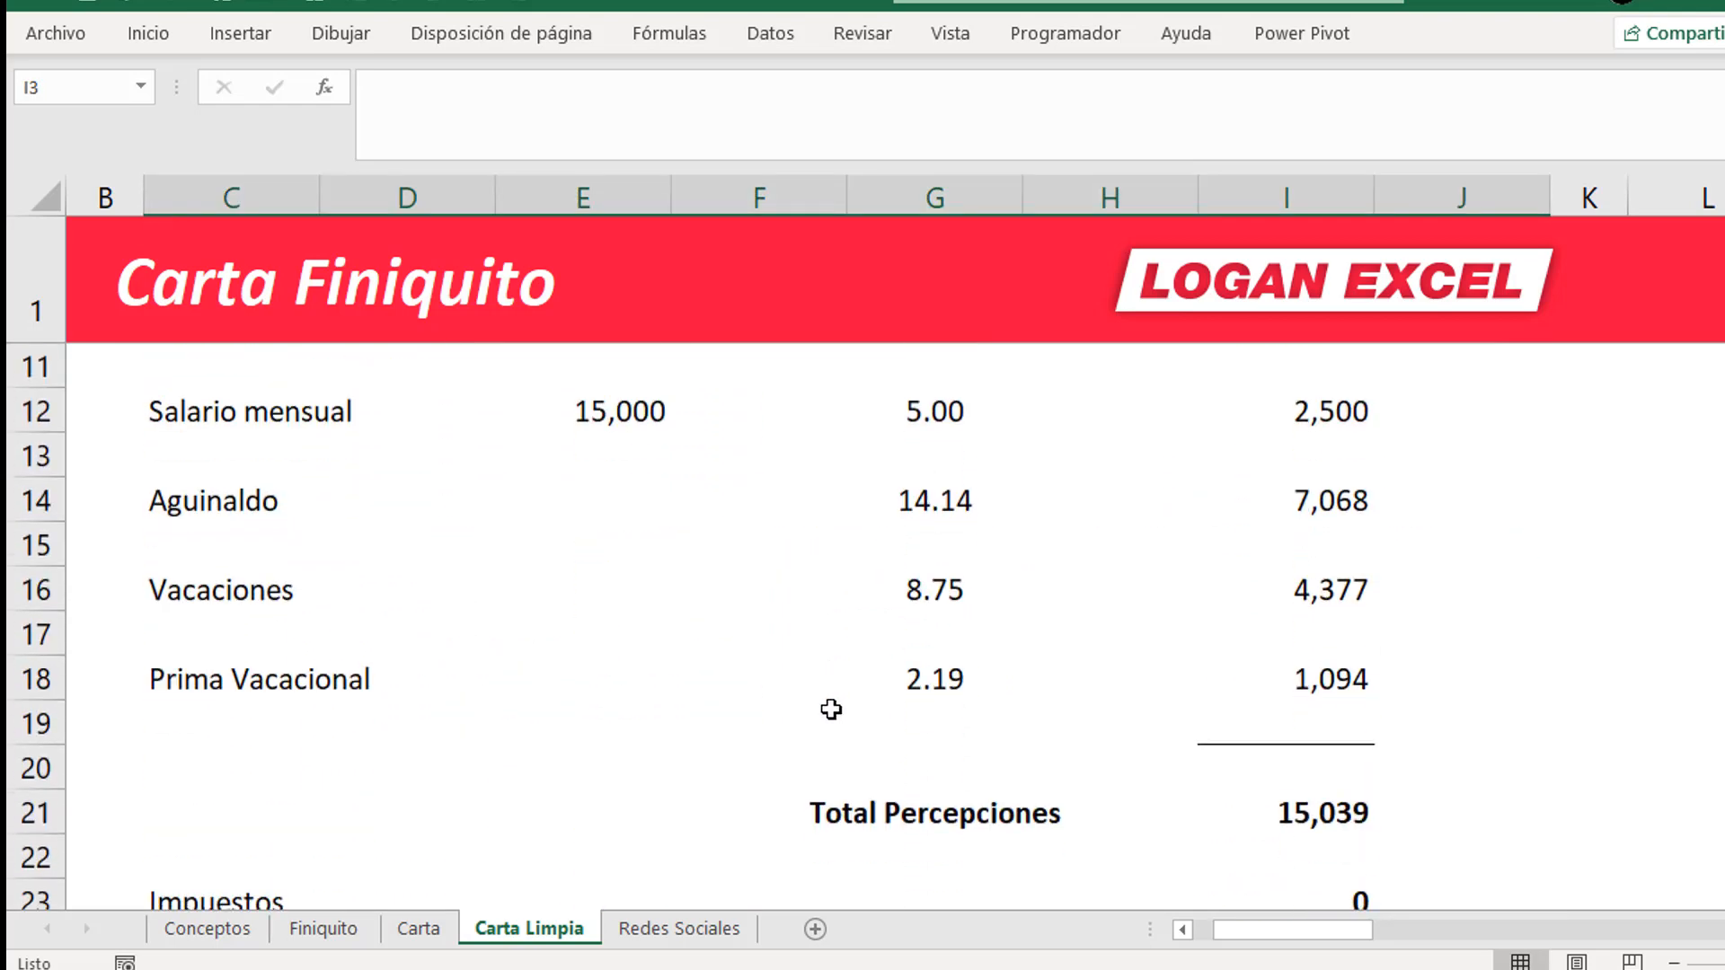
scroll(832, 707, up, 1)
scroll(831, 710, up, 2)
scroll(831, 709, down, 4)
scroll(831, 710, down, 3)
click(778, 616)
scroll(782, 716, down, 2)
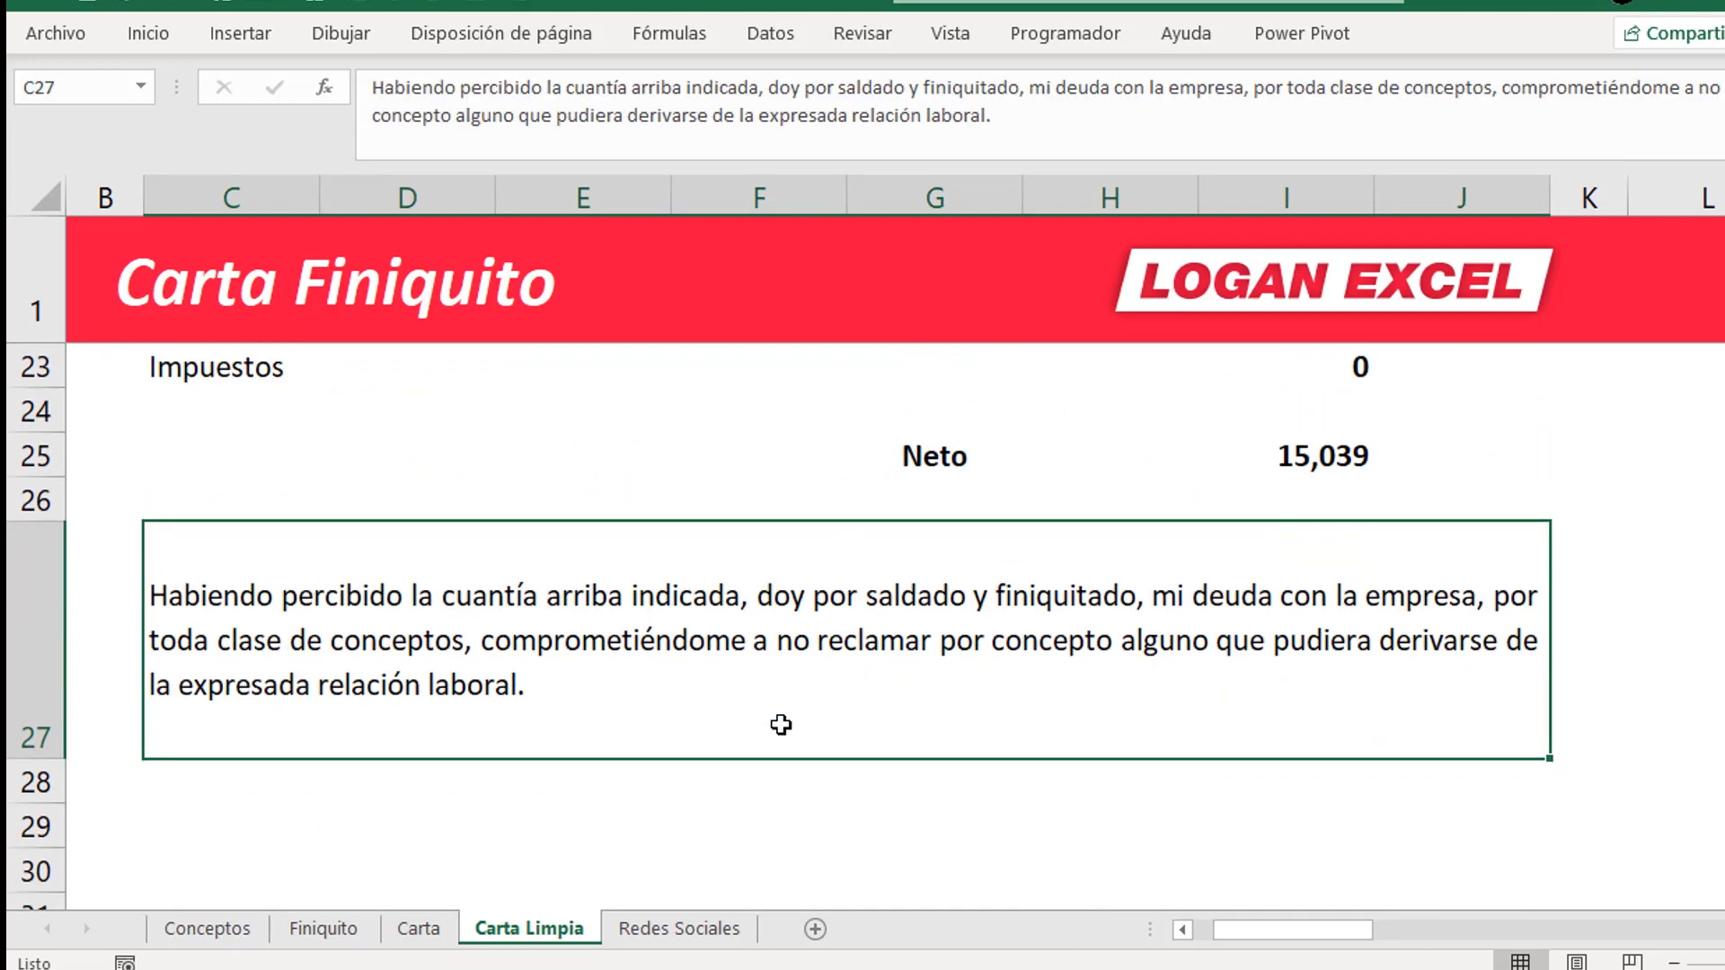
click(652, 827)
click(634, 687)
scroll(467, 889, down, 2)
- Examine the grouped signature block with Atentamente, Trabajador and Patron below the closing paragraph on Carta
click(443, 925)
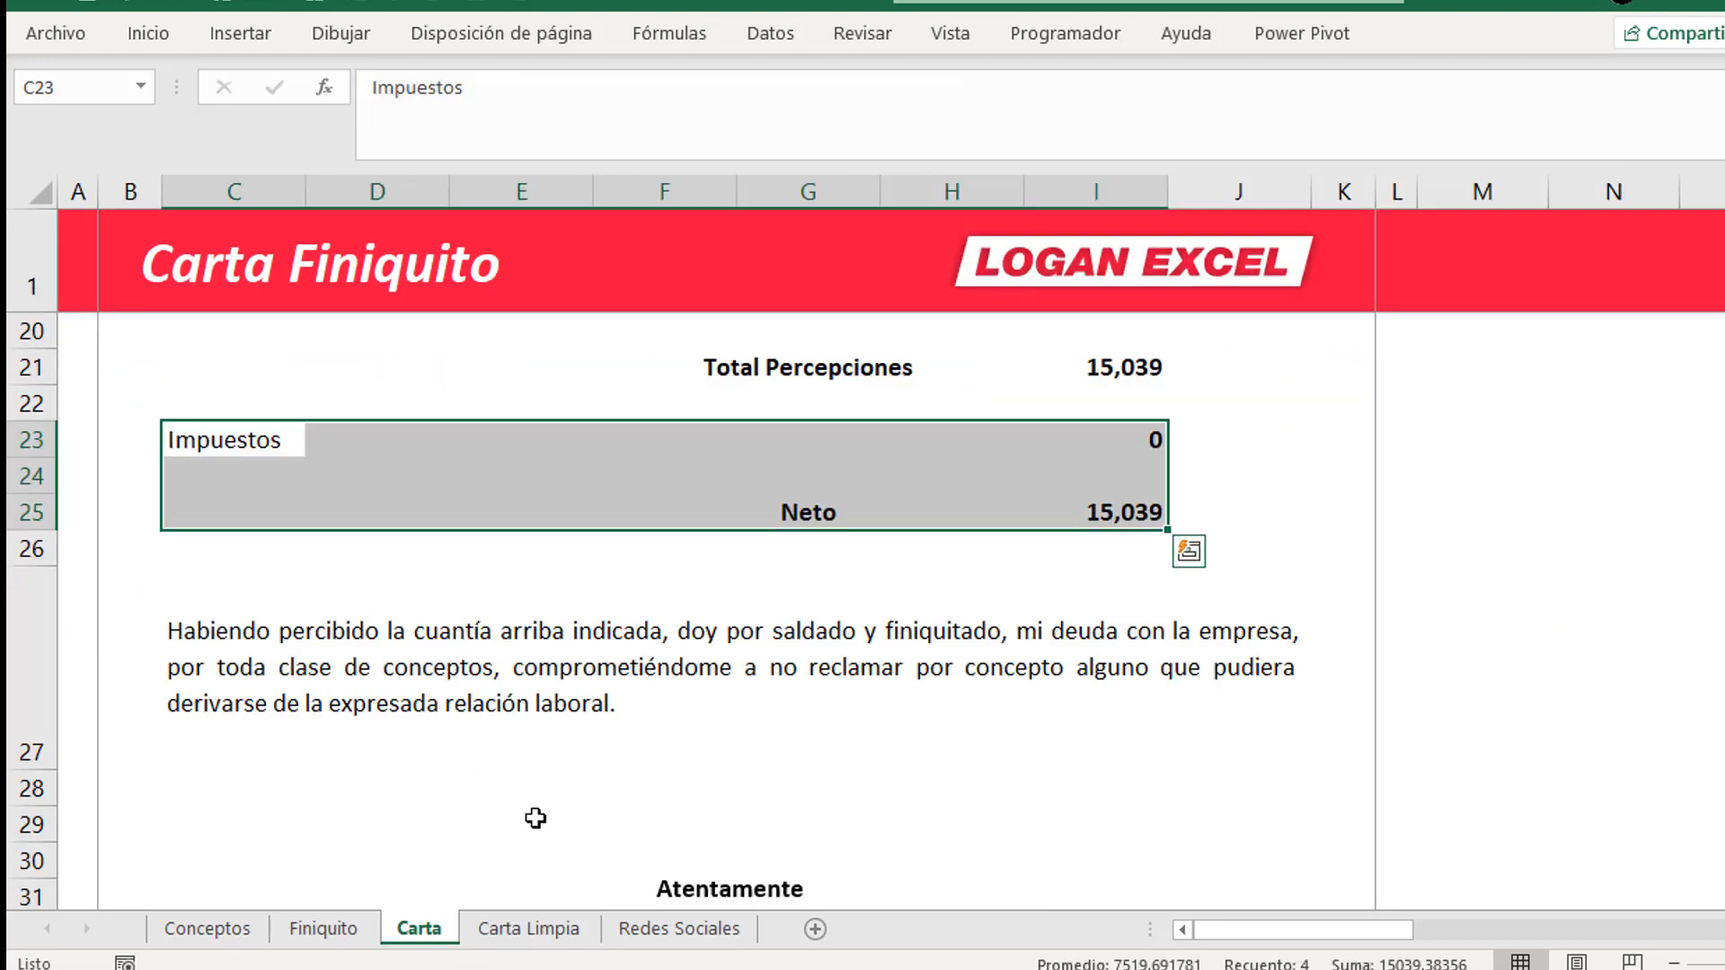
scroll(535, 818, down, 2)
click(620, 749)
click(674, 675)
click(674, 676)
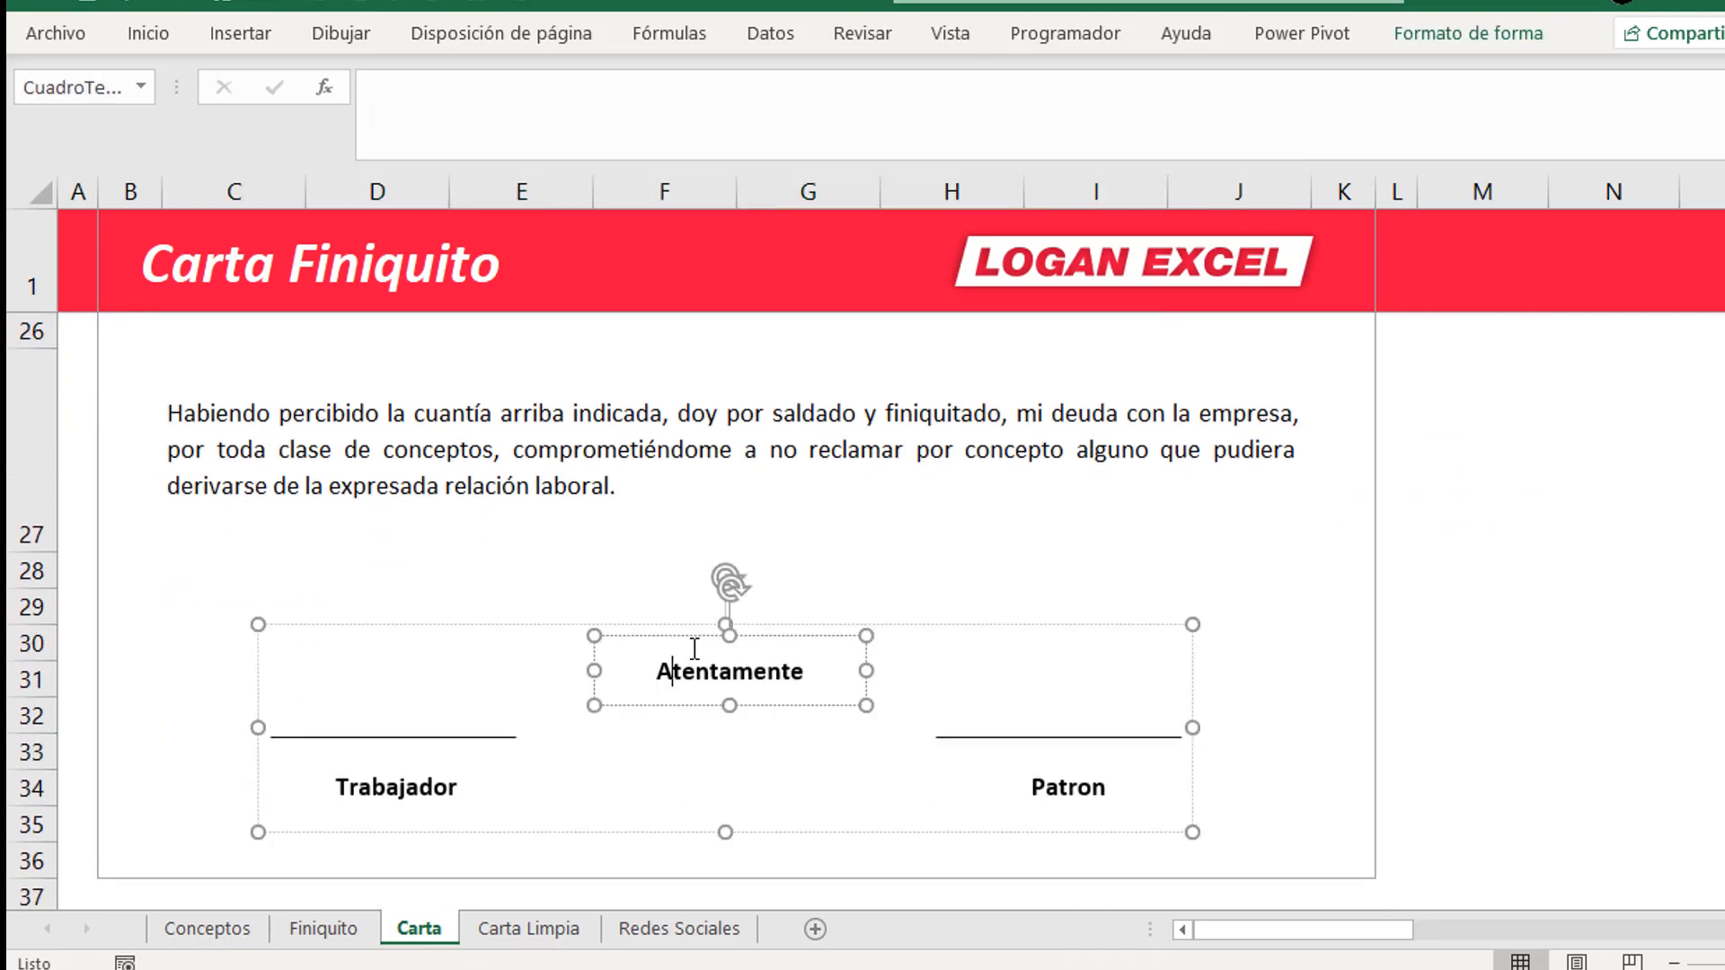
click(684, 622)
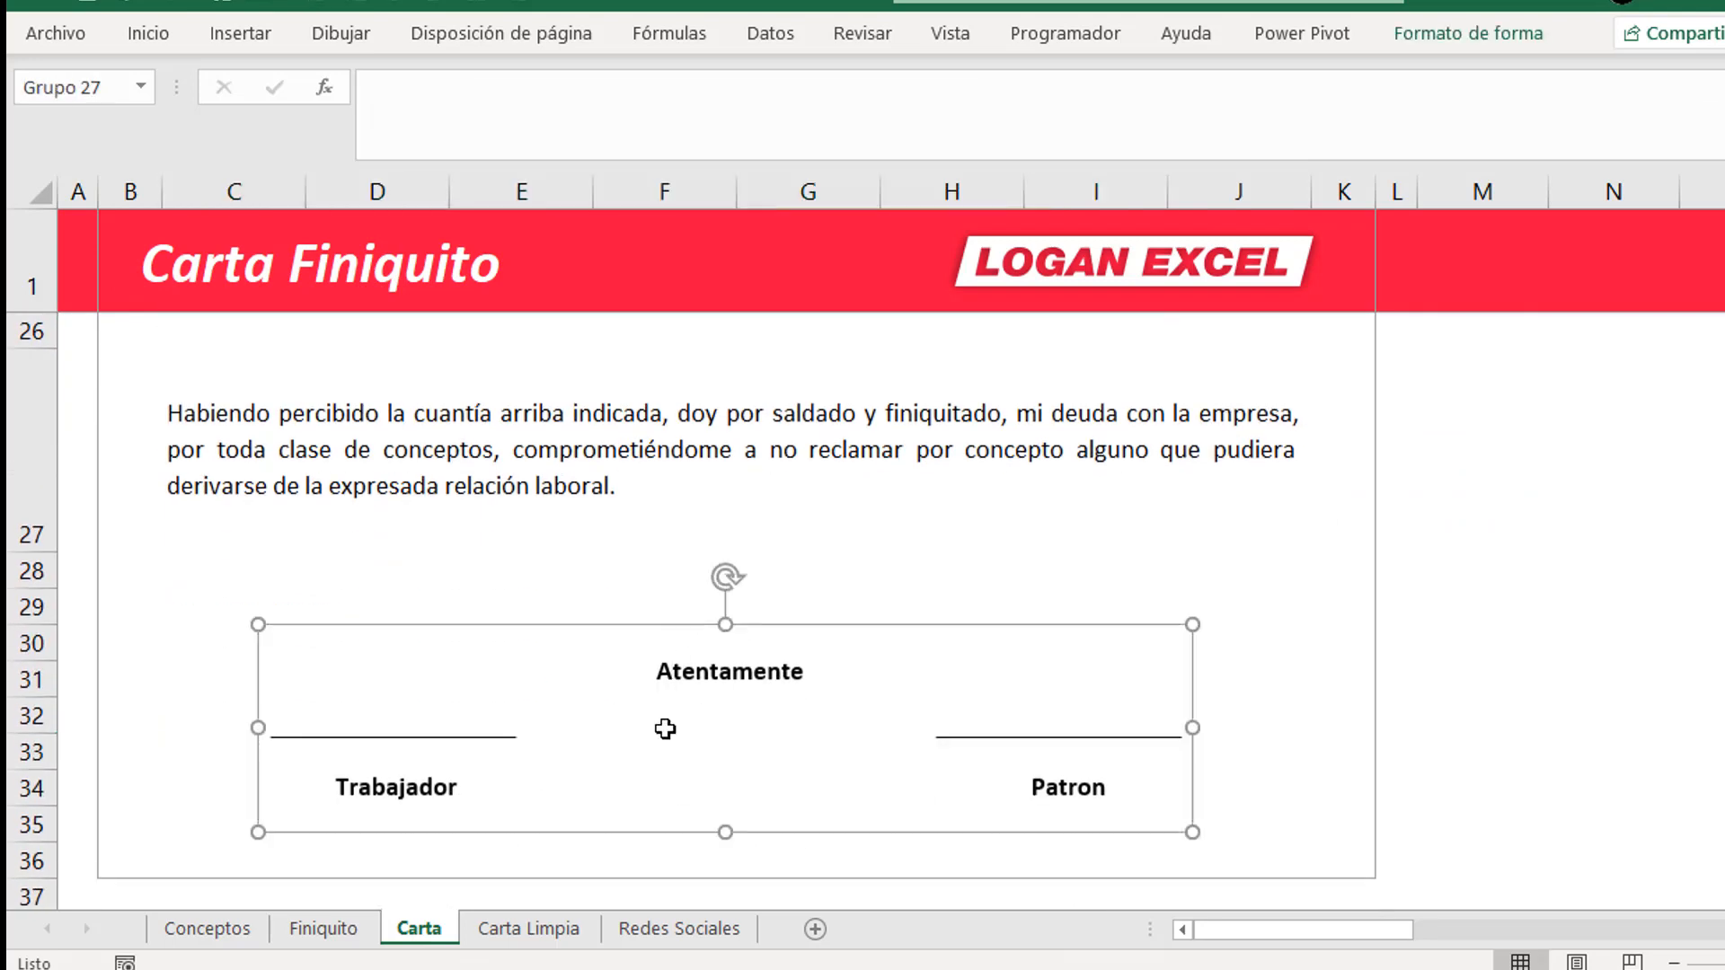
scroll(660, 713, up, 2)
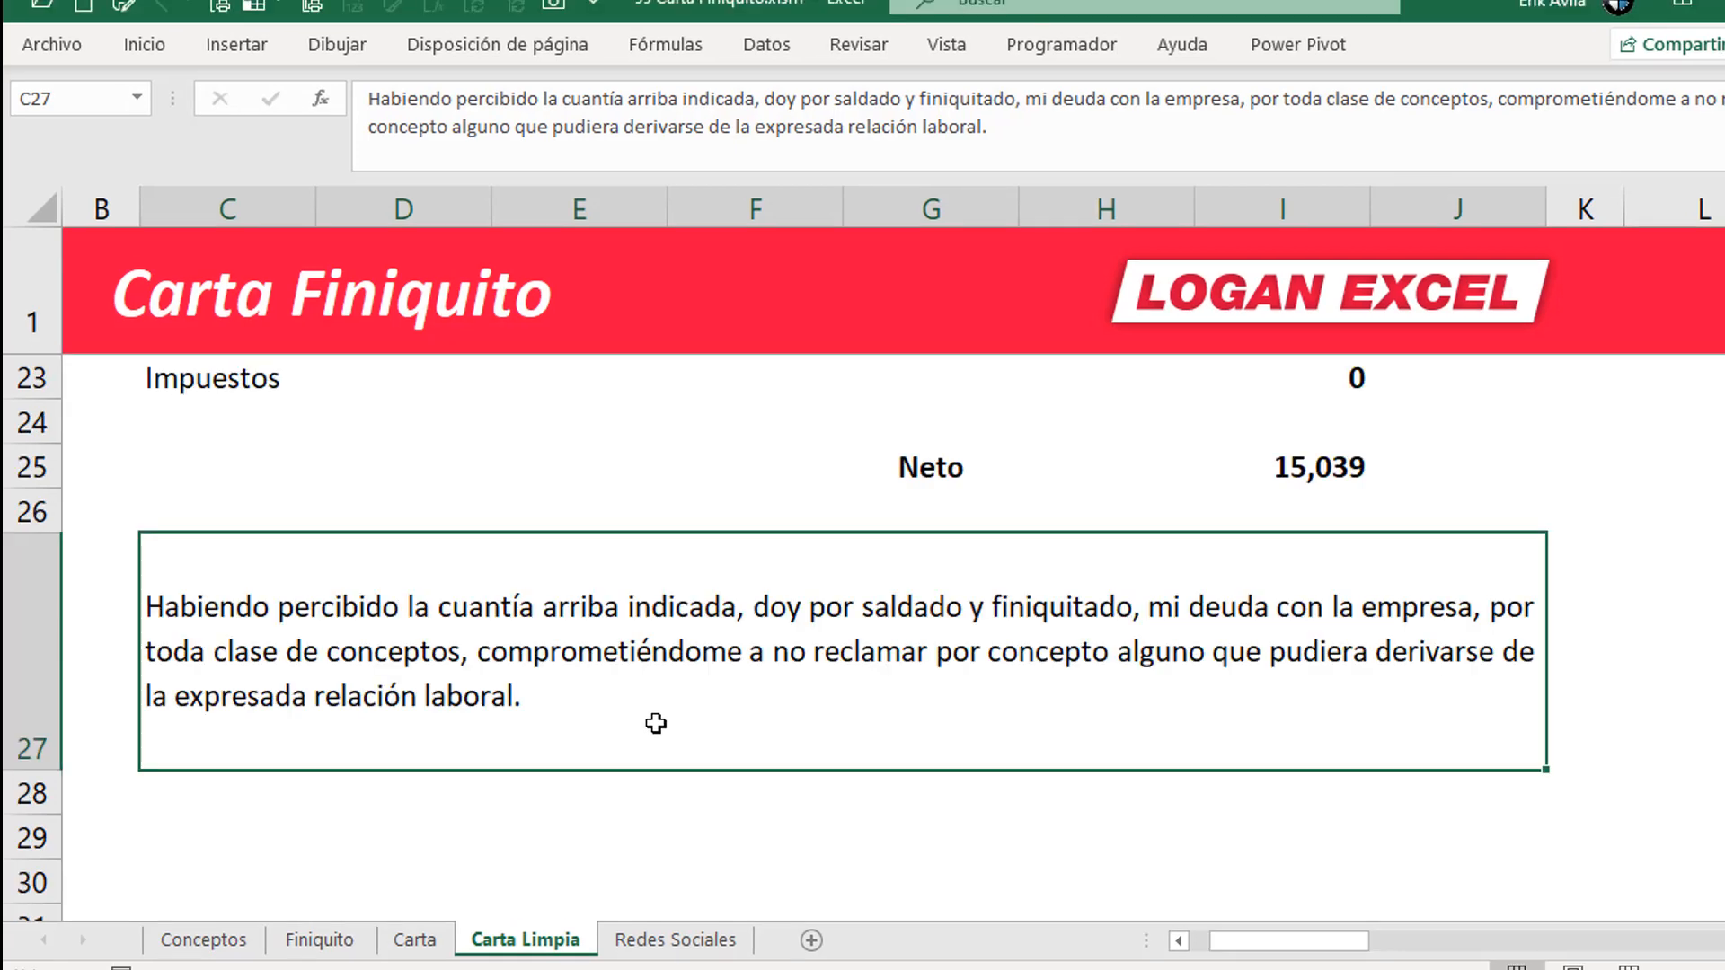
- Insert a text box on Carta Limpia below the closing paragraph, spanning about columns E to H and rows 29 to 31
click(676, 822)
ctrl+scroll(678, 786, down, 2)
click(422, 750)
drag(382, 723, 732, 744)
click(667, 728)
click(148, 45)
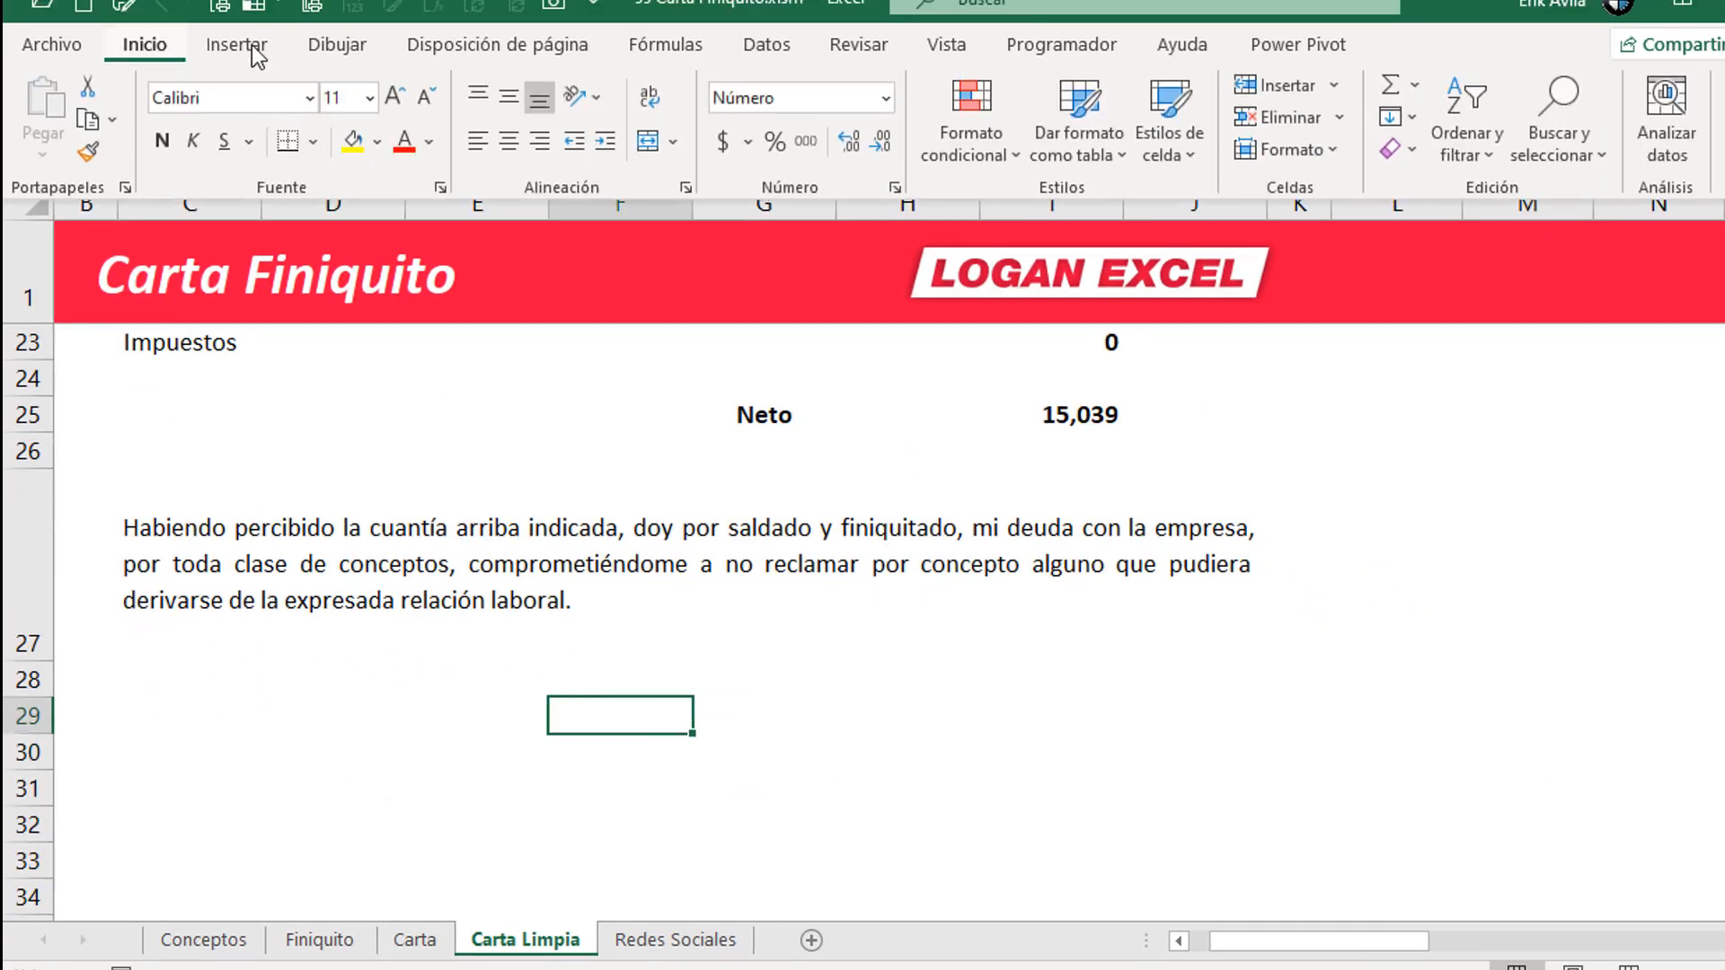
click(237, 45)
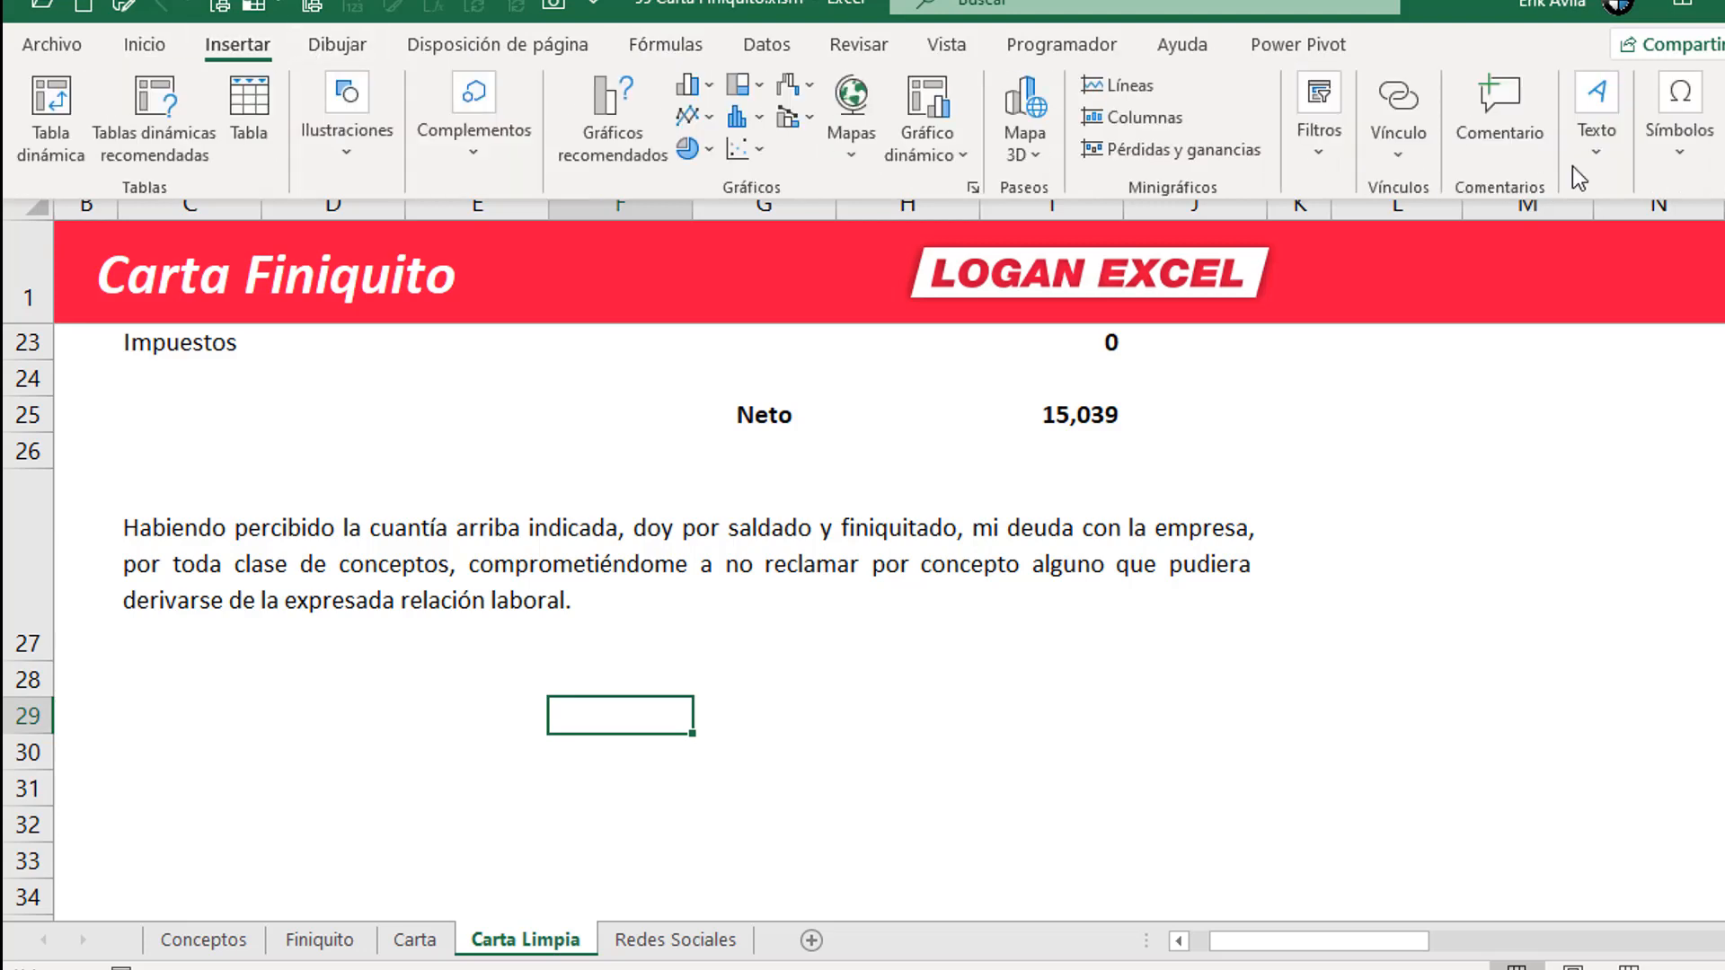
click(1583, 117)
click(1587, 223)
drag(482, 719, 926, 796)
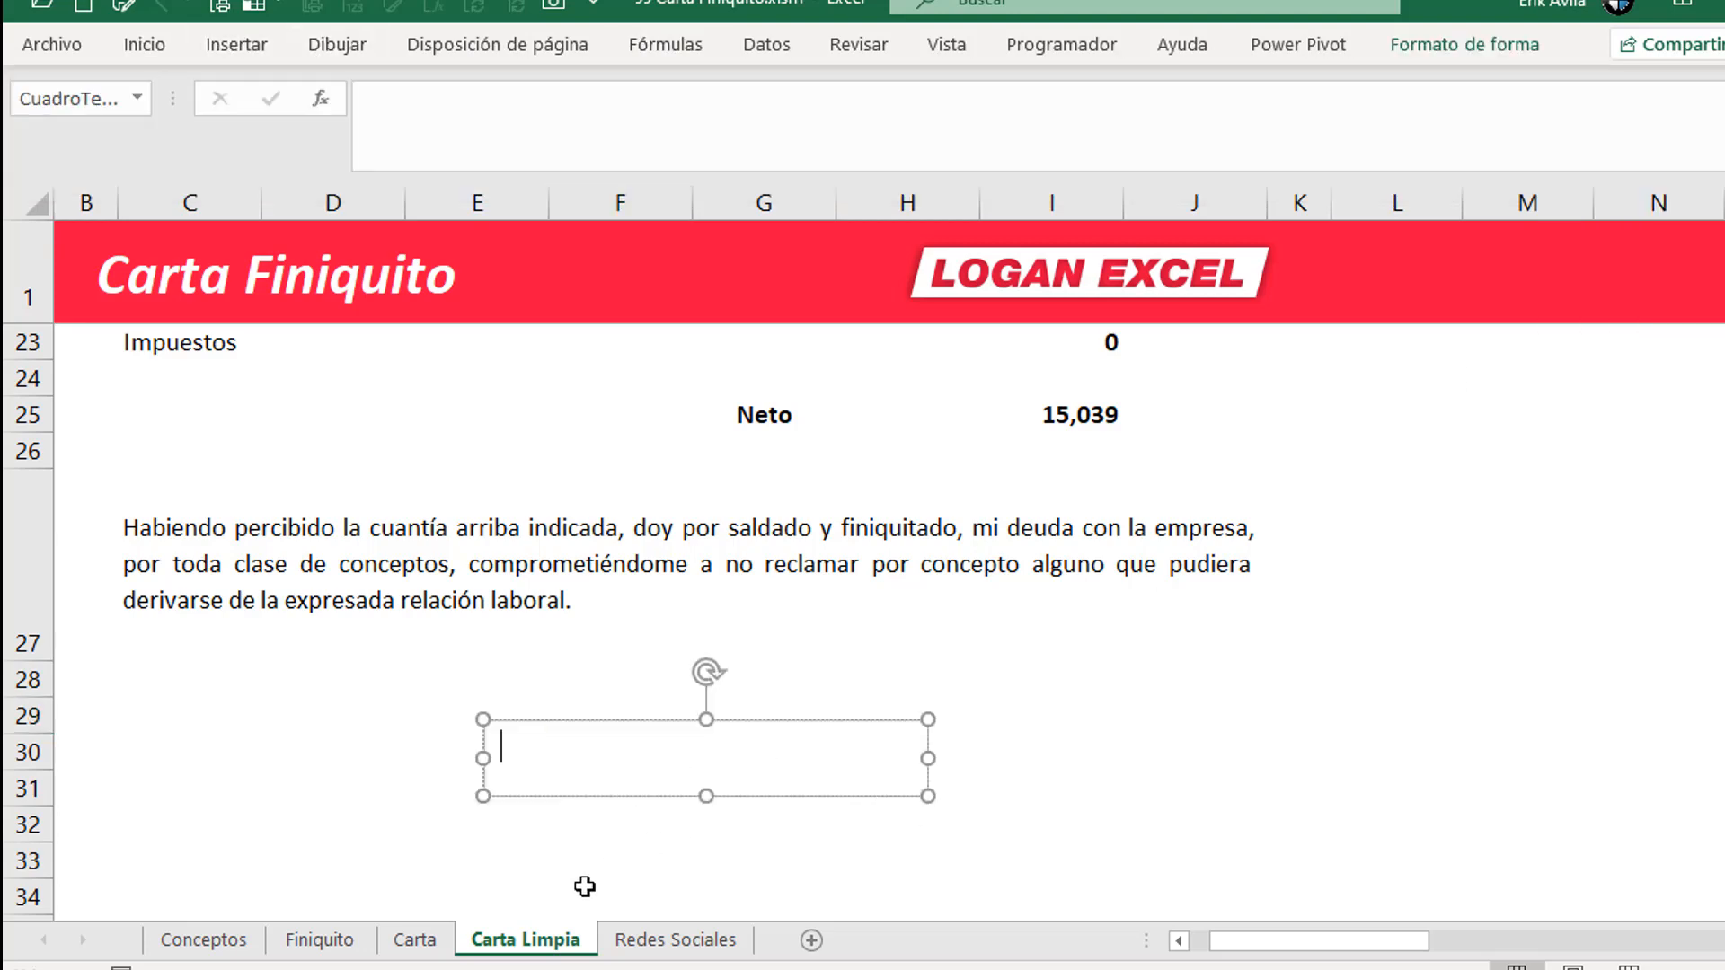
- Enter Trabajador as the text of the new text box
text(tRABAJA)
key(ctrl+a)
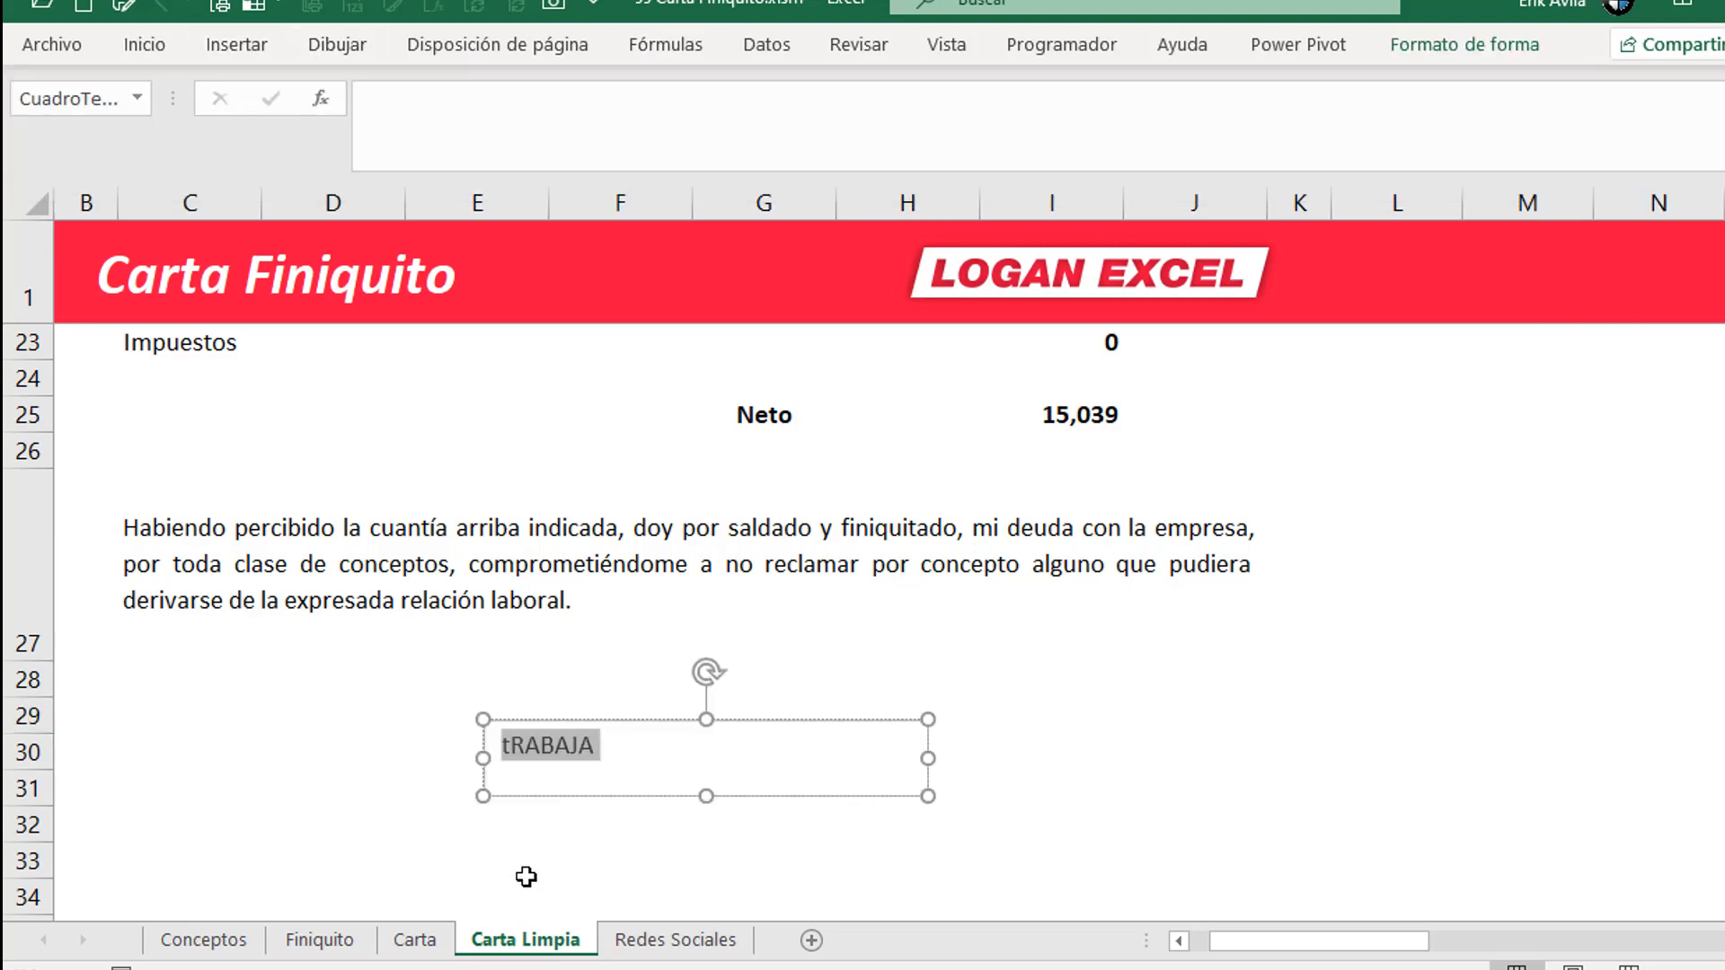
text(Trabajador)
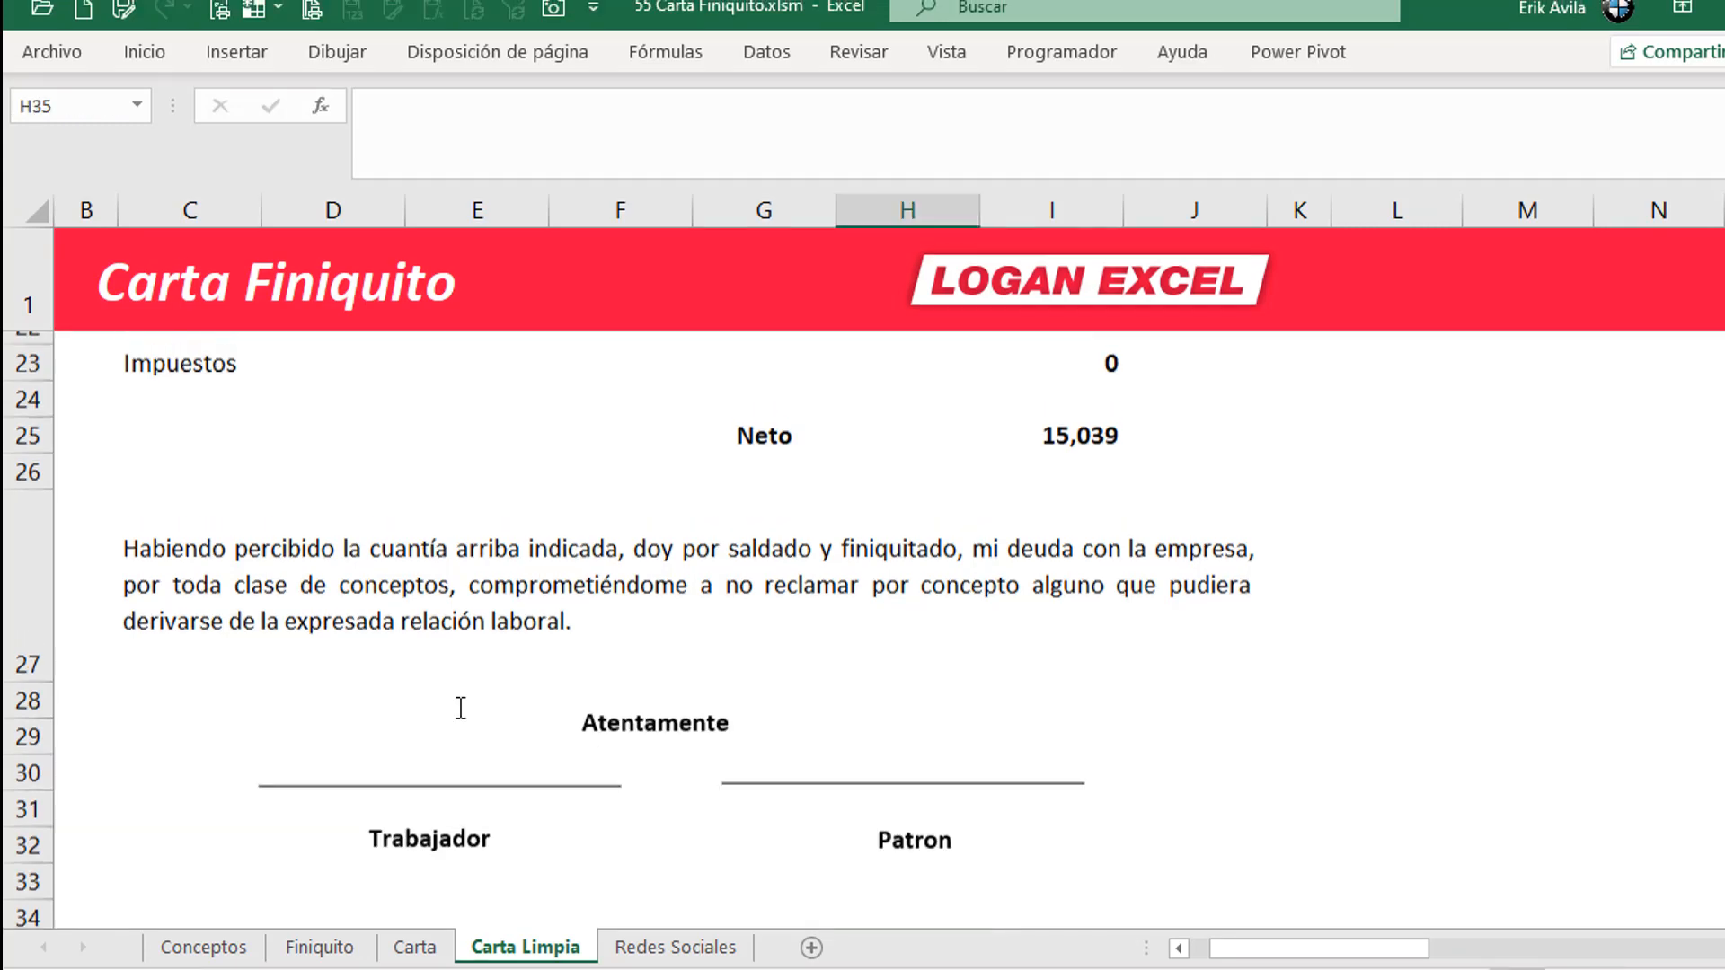
- Review the complete letter on Carta Limpia, including the Atentamente, Trabajador and Patron signature block
scroll(461, 708, up, 2)
scroll(458, 704, down, 2)
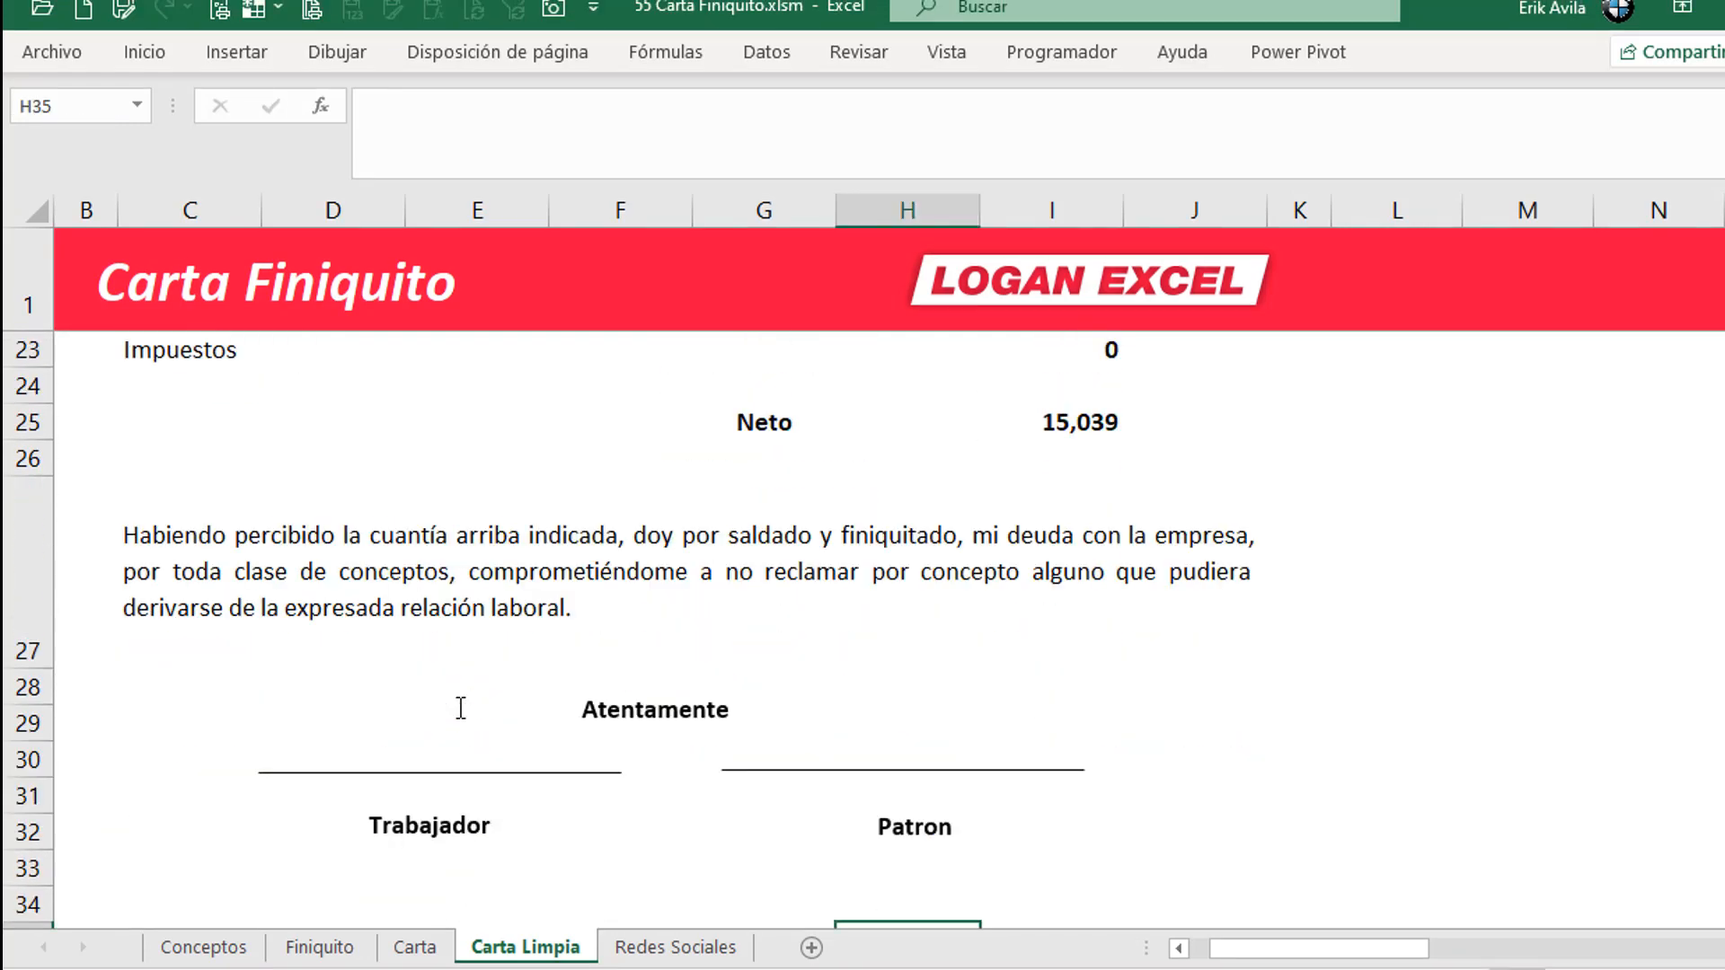
scroll(408, 716, down, 3)
scroll(413, 718, up, 2)
scroll(413, 719, up, 8)
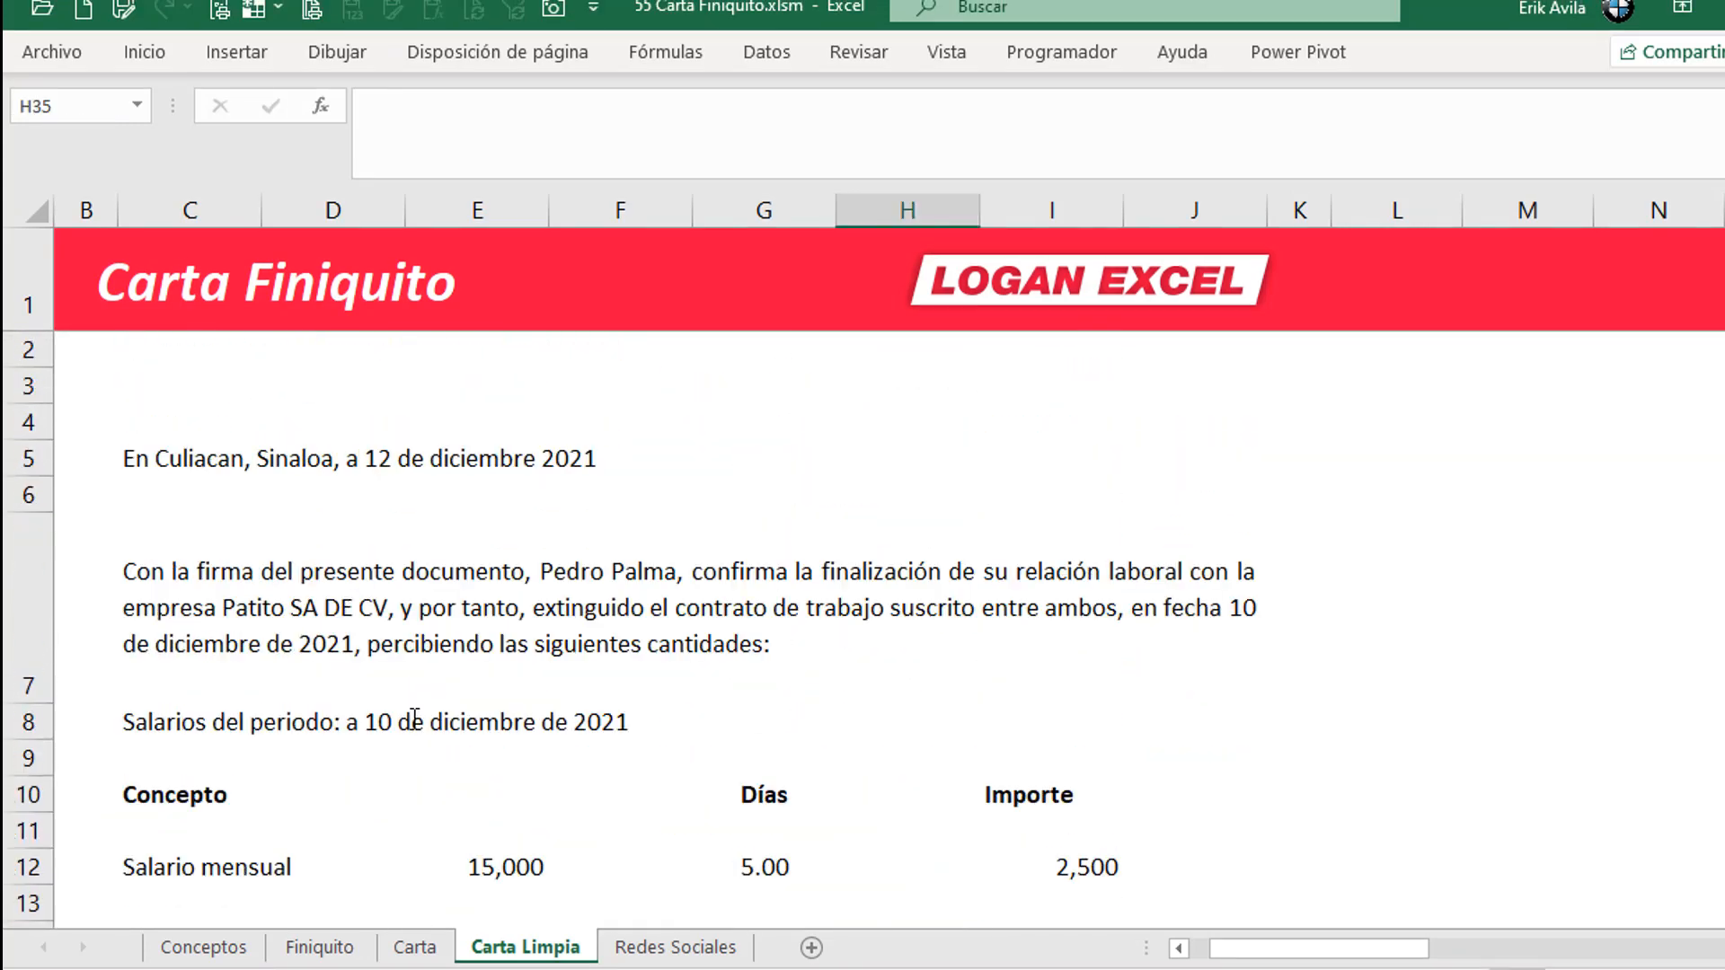
scroll(414, 721, up, 2)
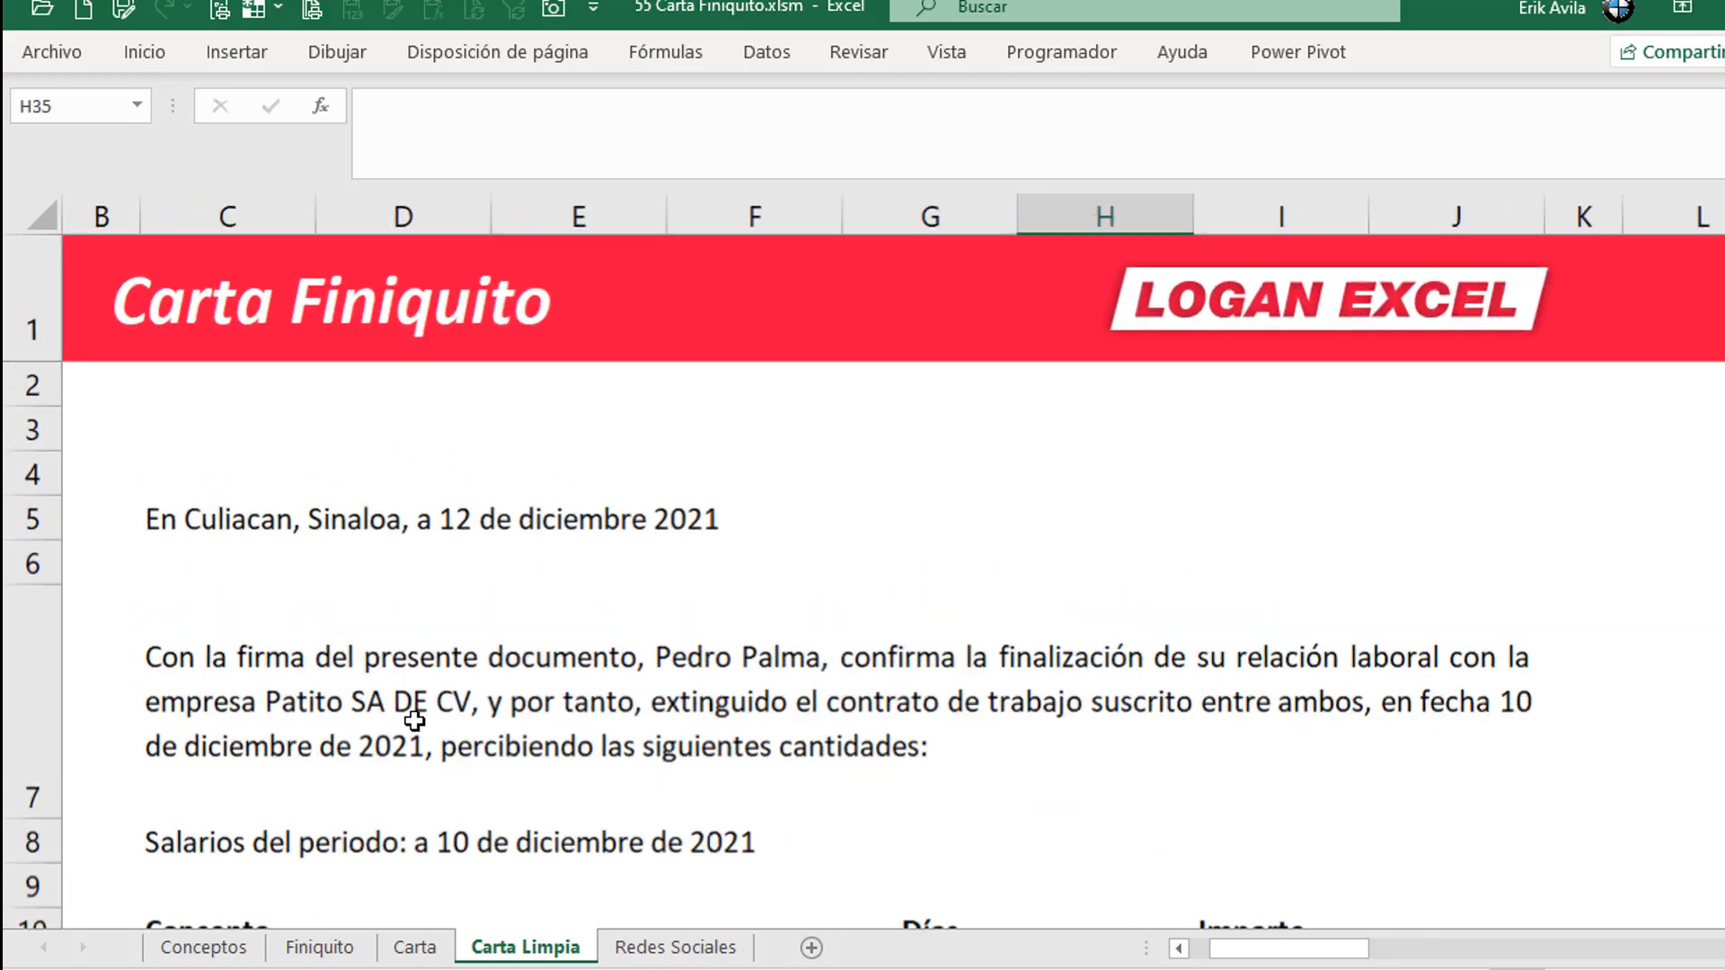
scroll(413, 721, down, 4)
scroll(413, 721, down, 3)
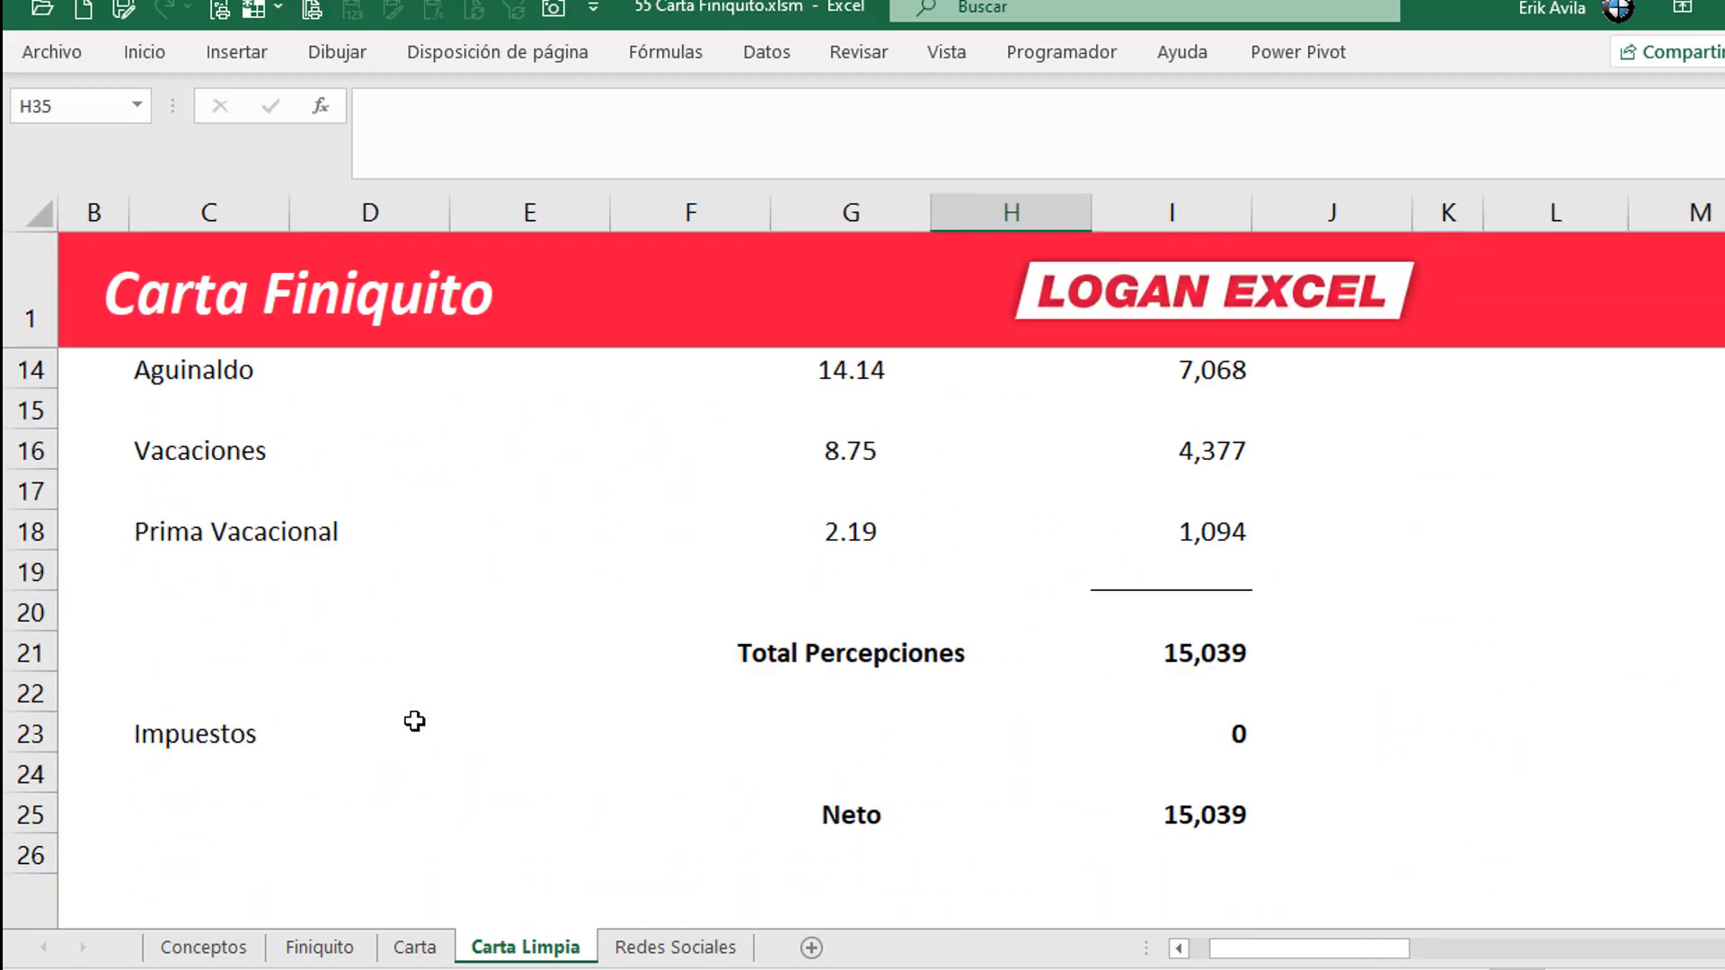
click(572, 669)
scroll(572, 669, down, 4)
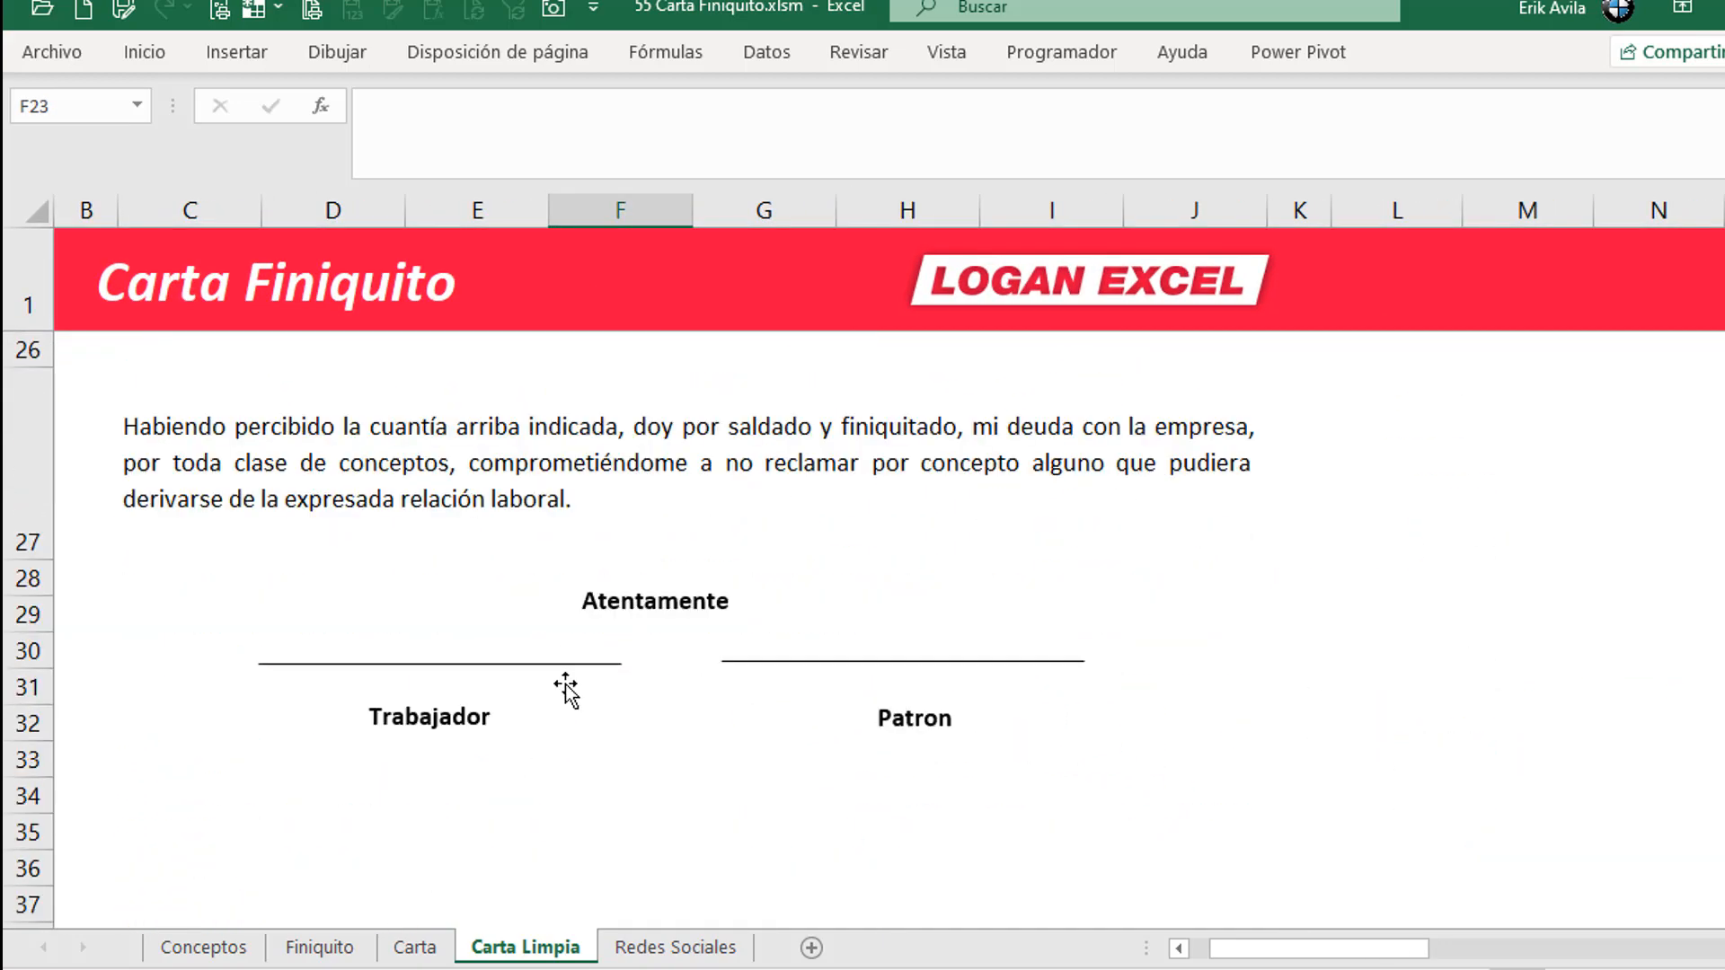
- Check the data block in N2:N6, the opening paragraph formula in C7 and the concept rows and totals on Carta
click(419, 954)
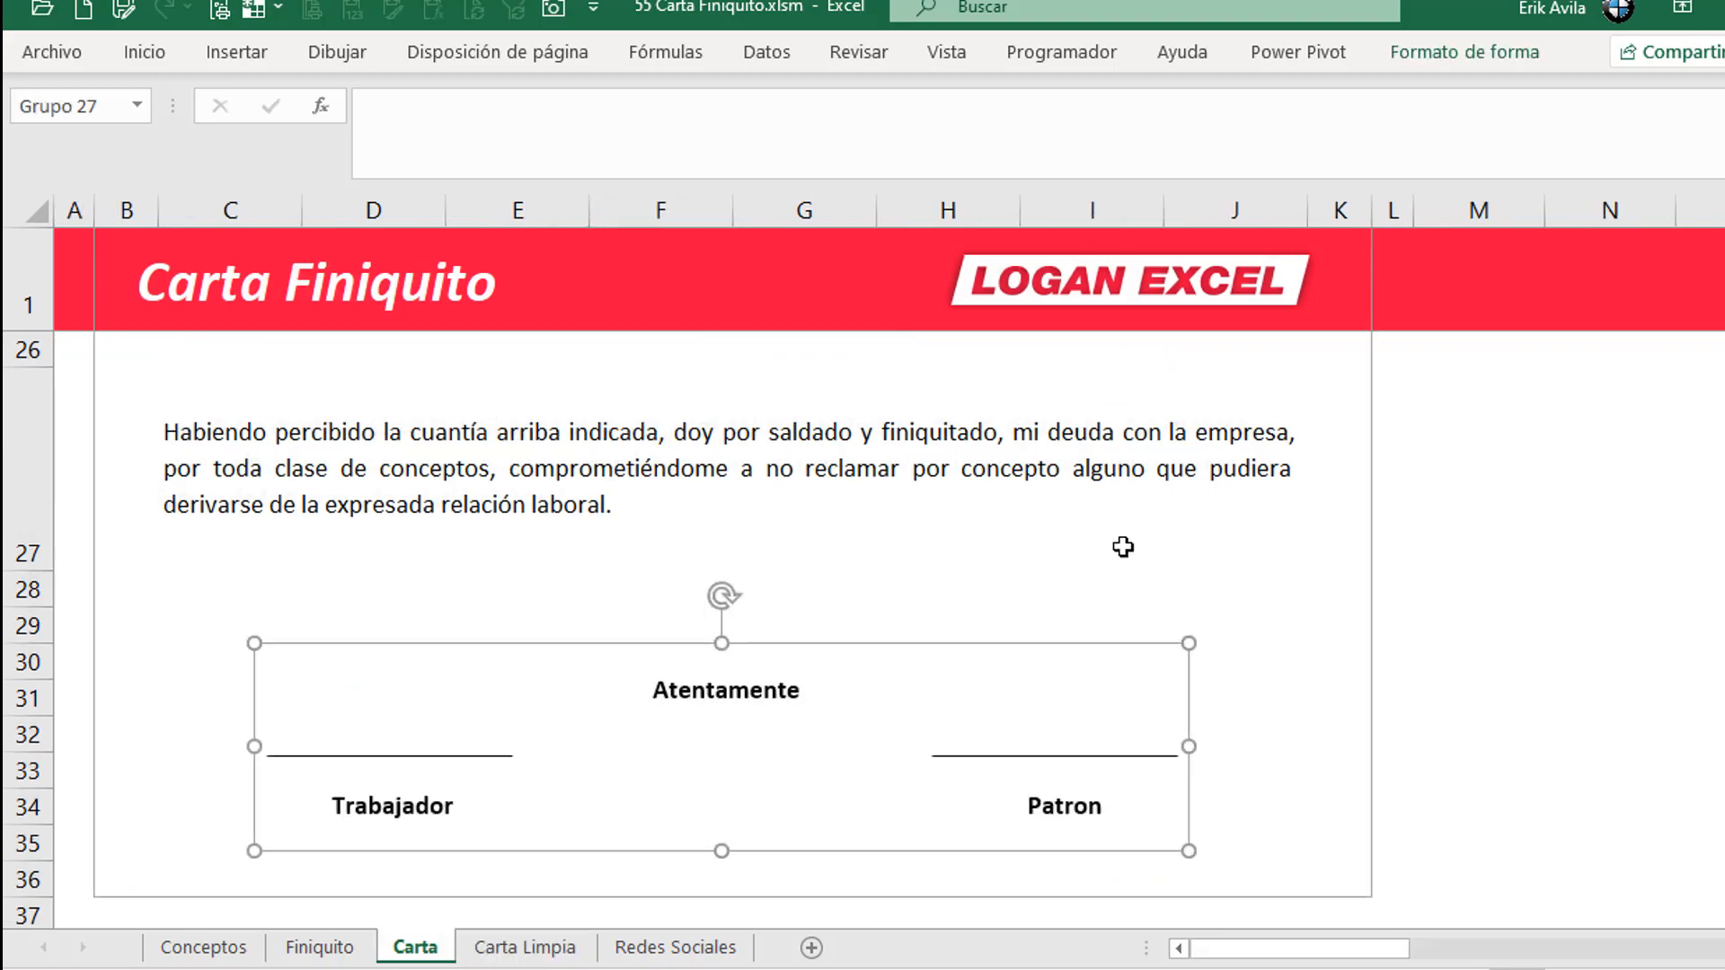
click(1159, 535)
click(1077, 631)
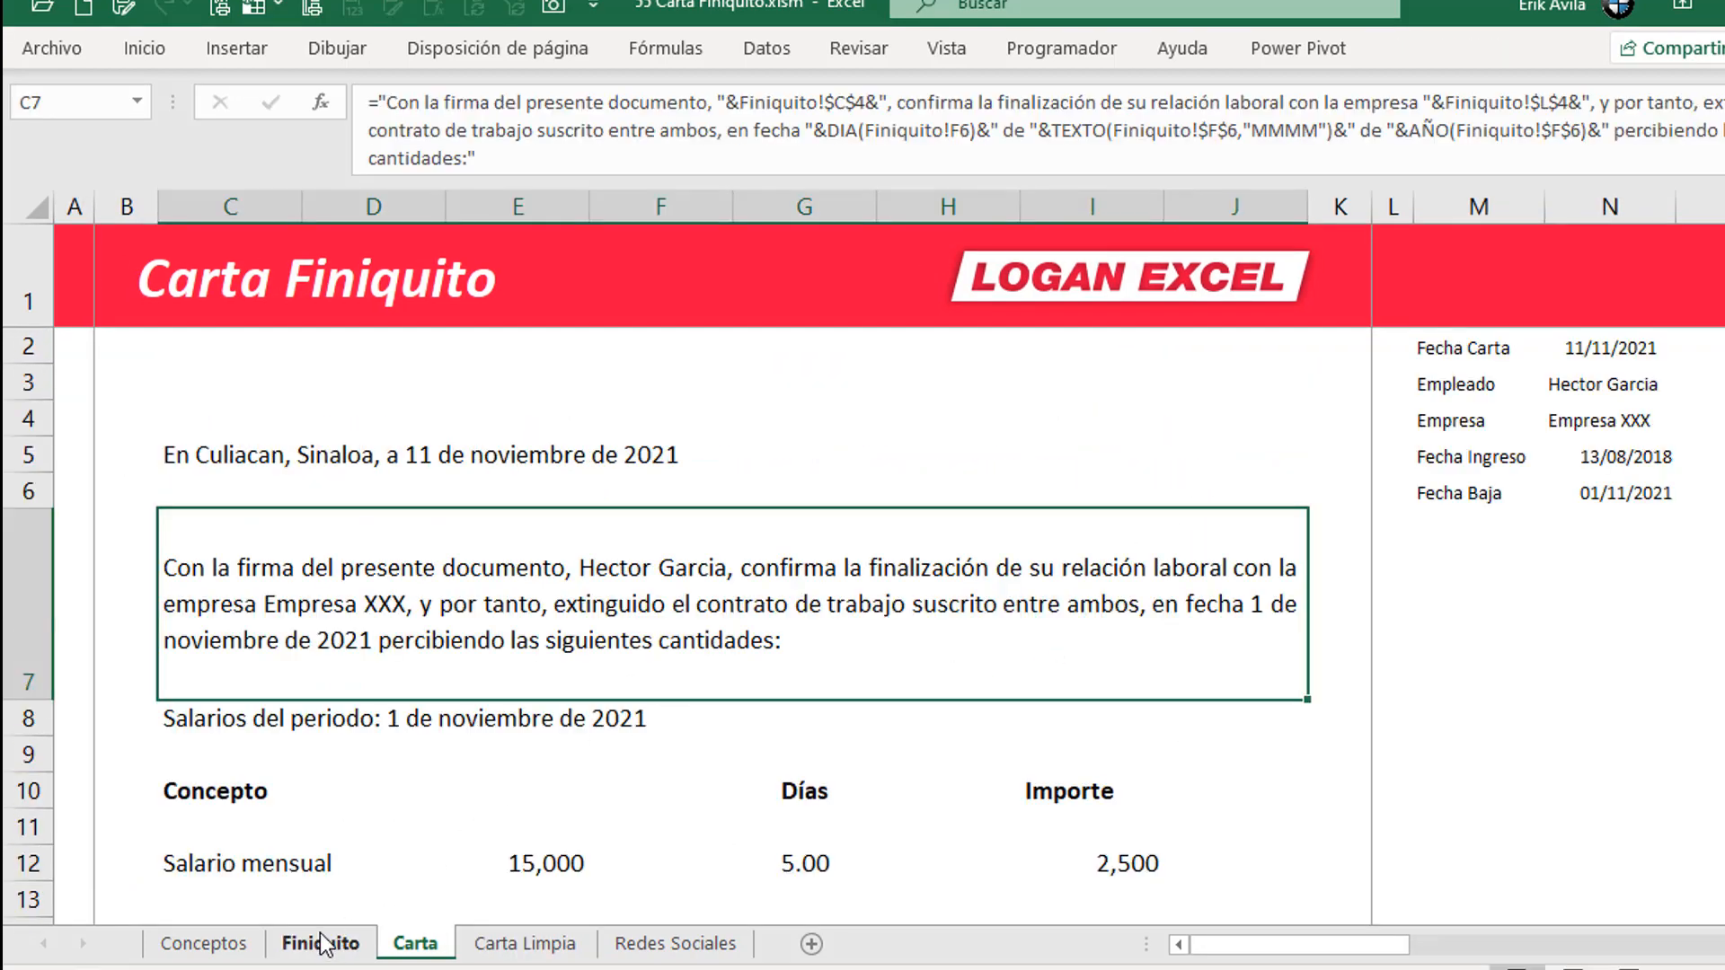
click(325, 947)
click(411, 947)
drag(1575, 358, 1586, 460)
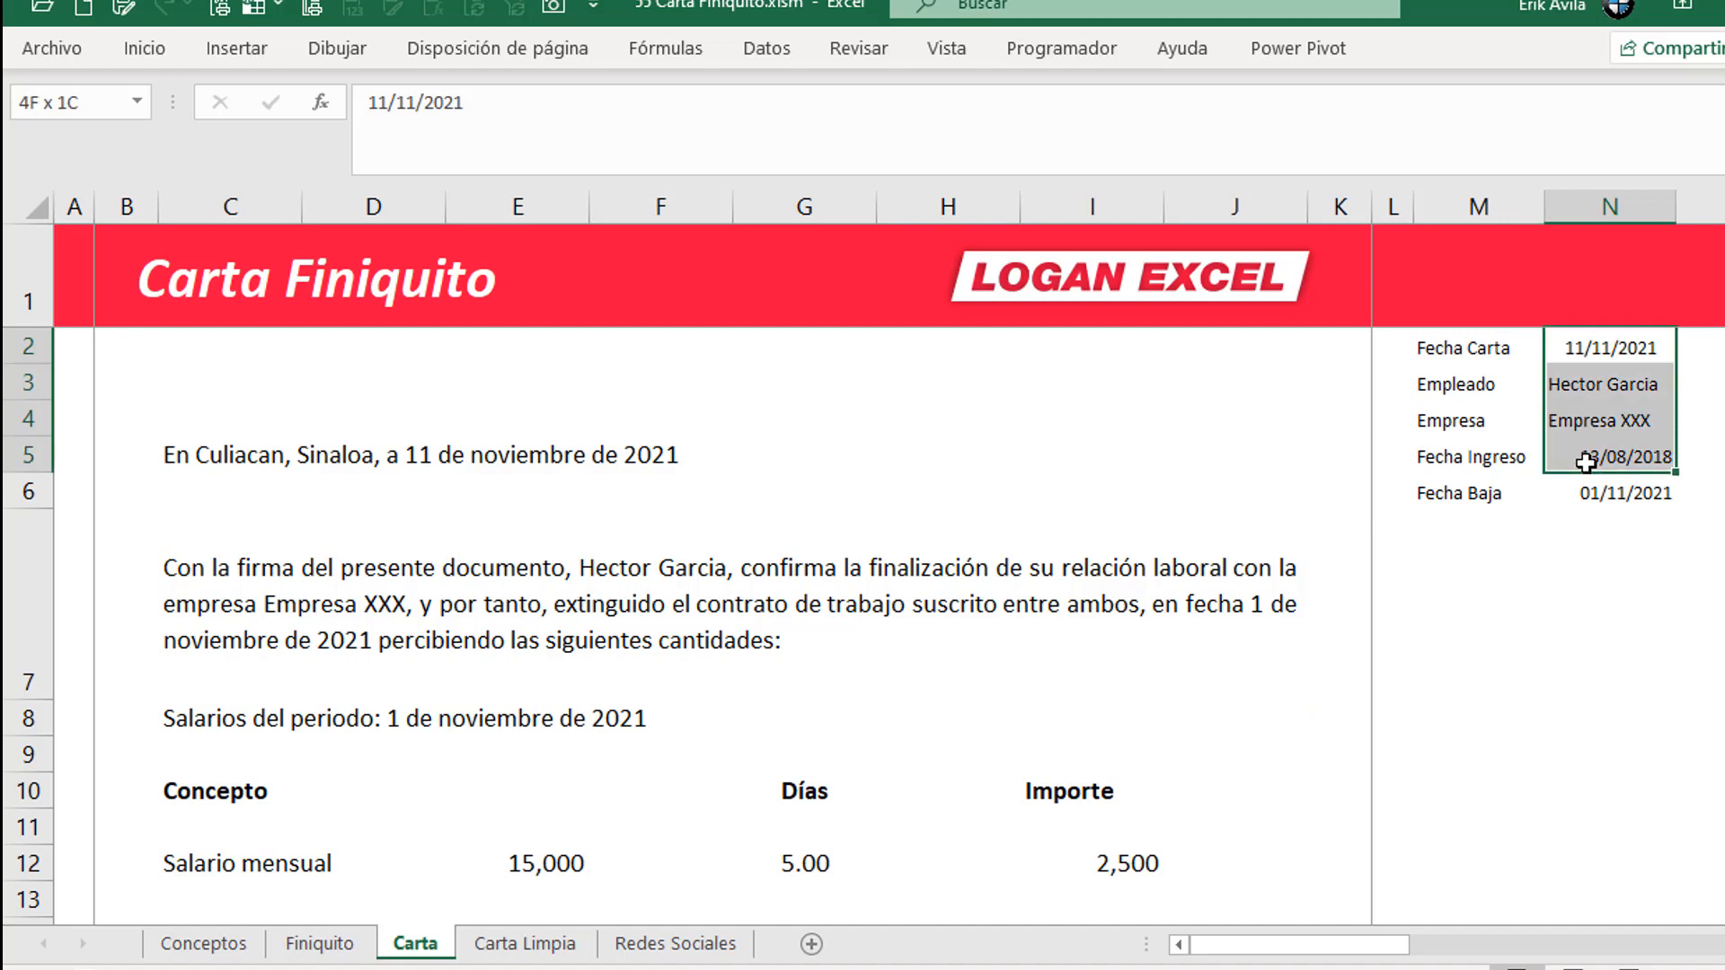
click(360, 622)
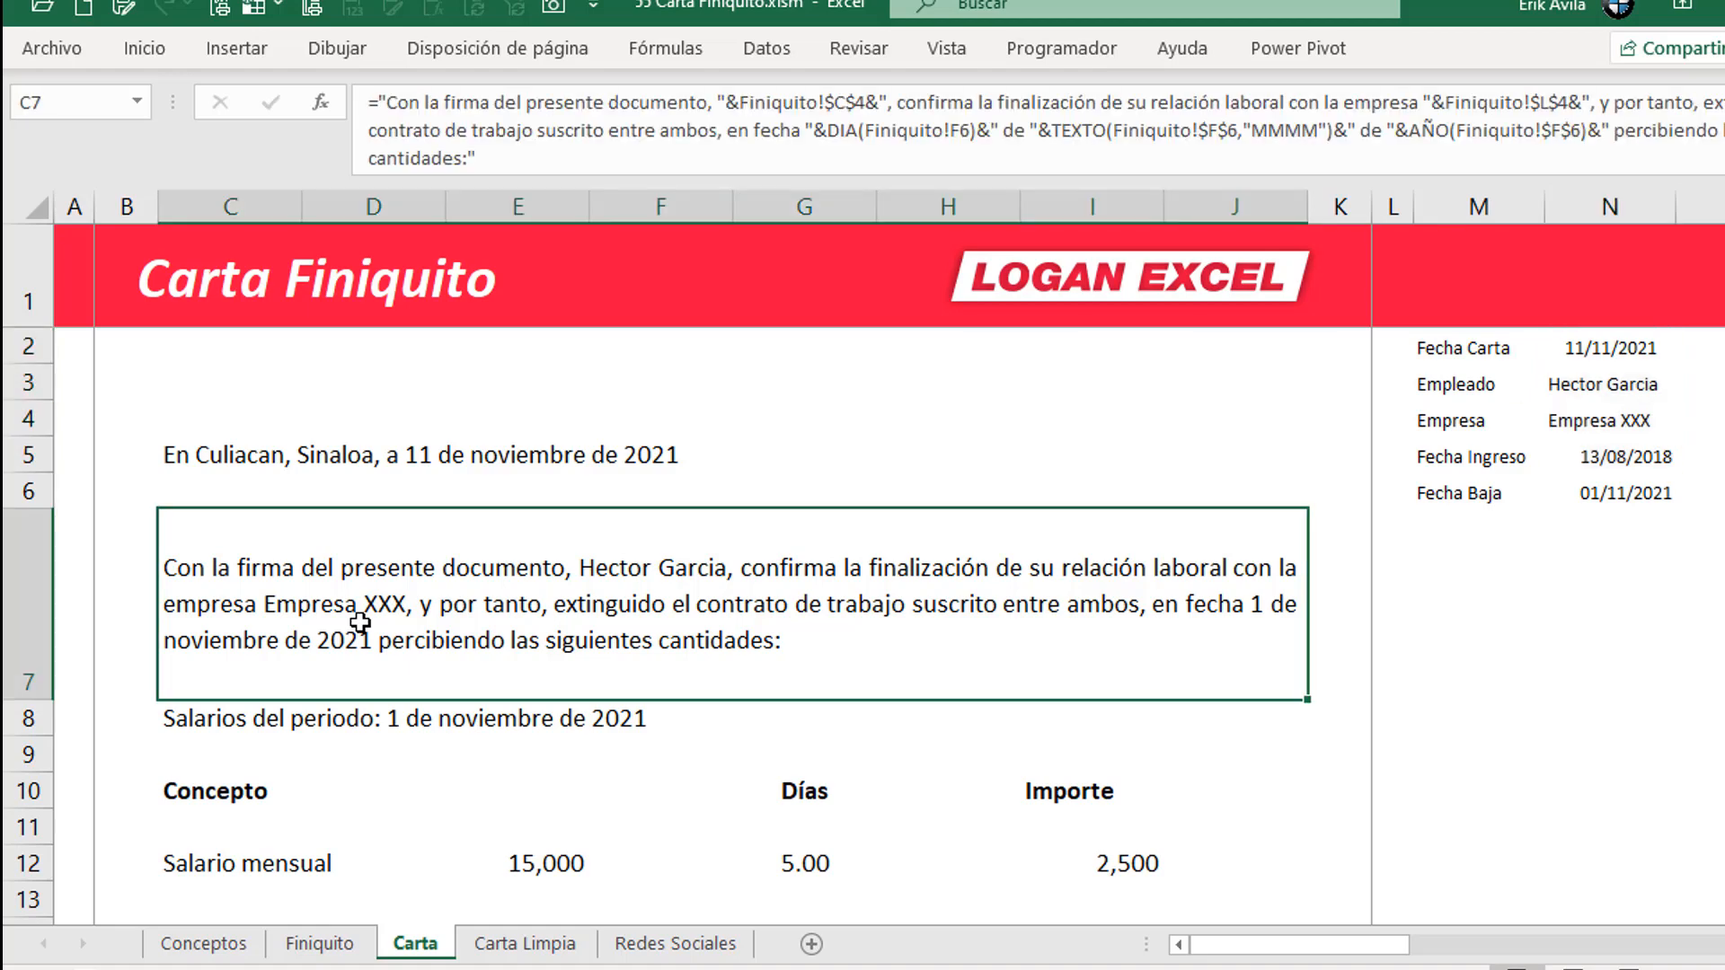
scroll(360, 622, down, 1)
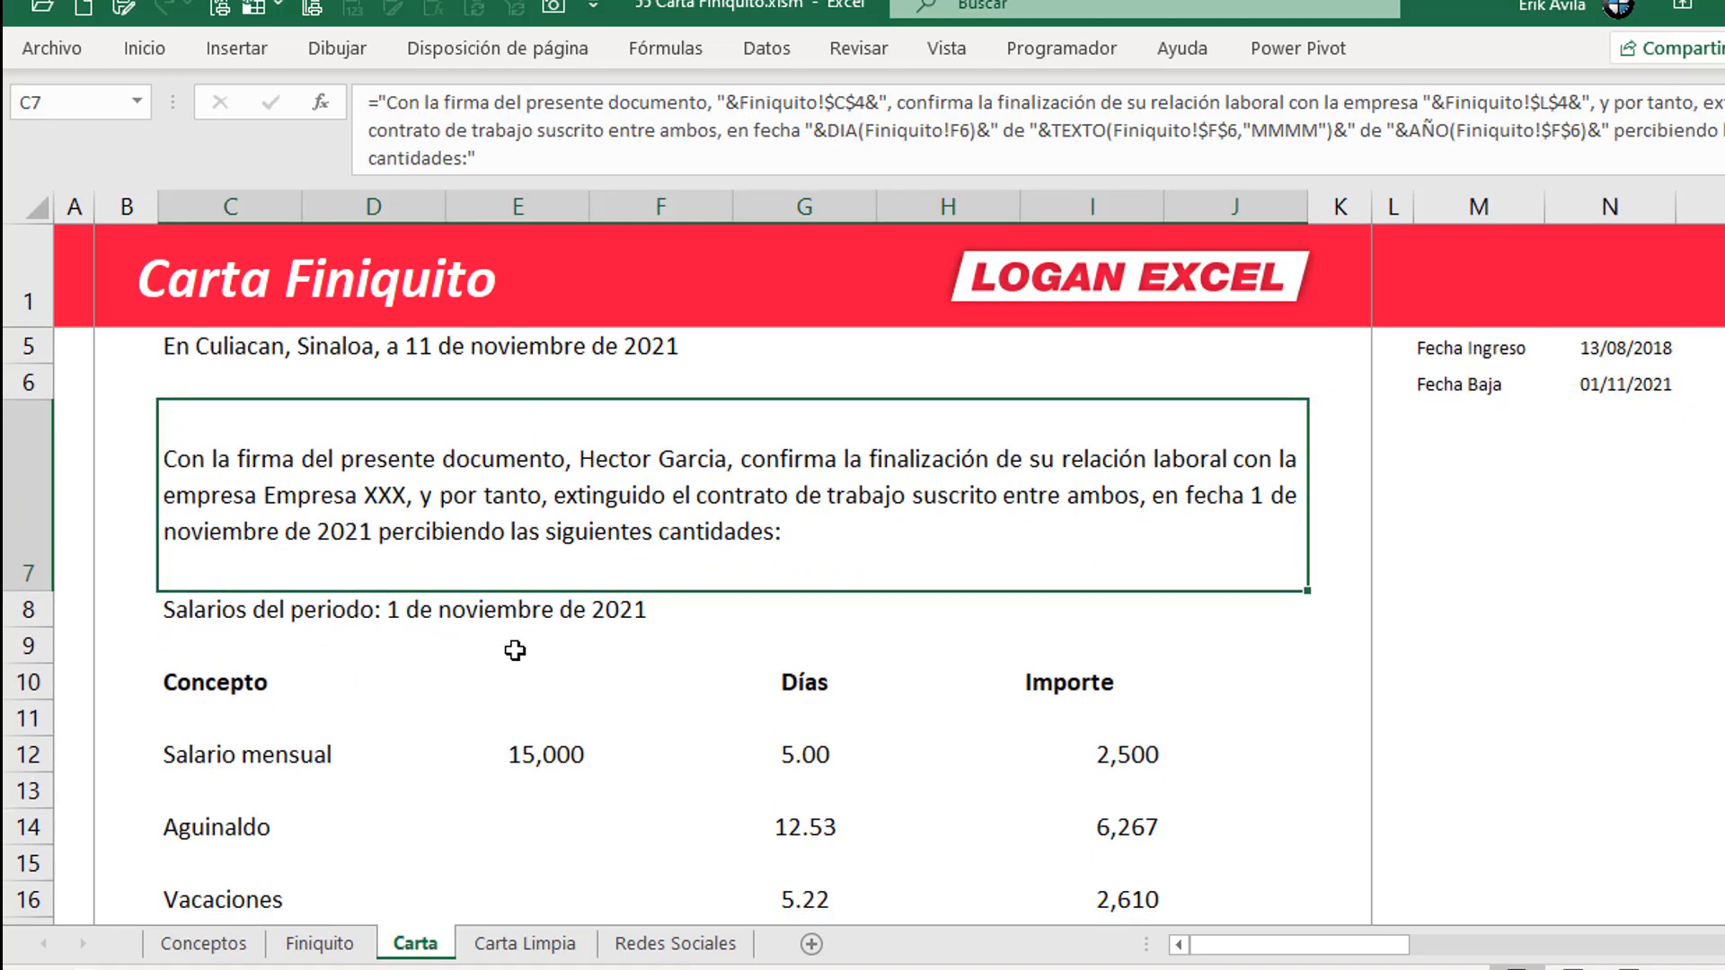
scroll(515, 651, down, 1)
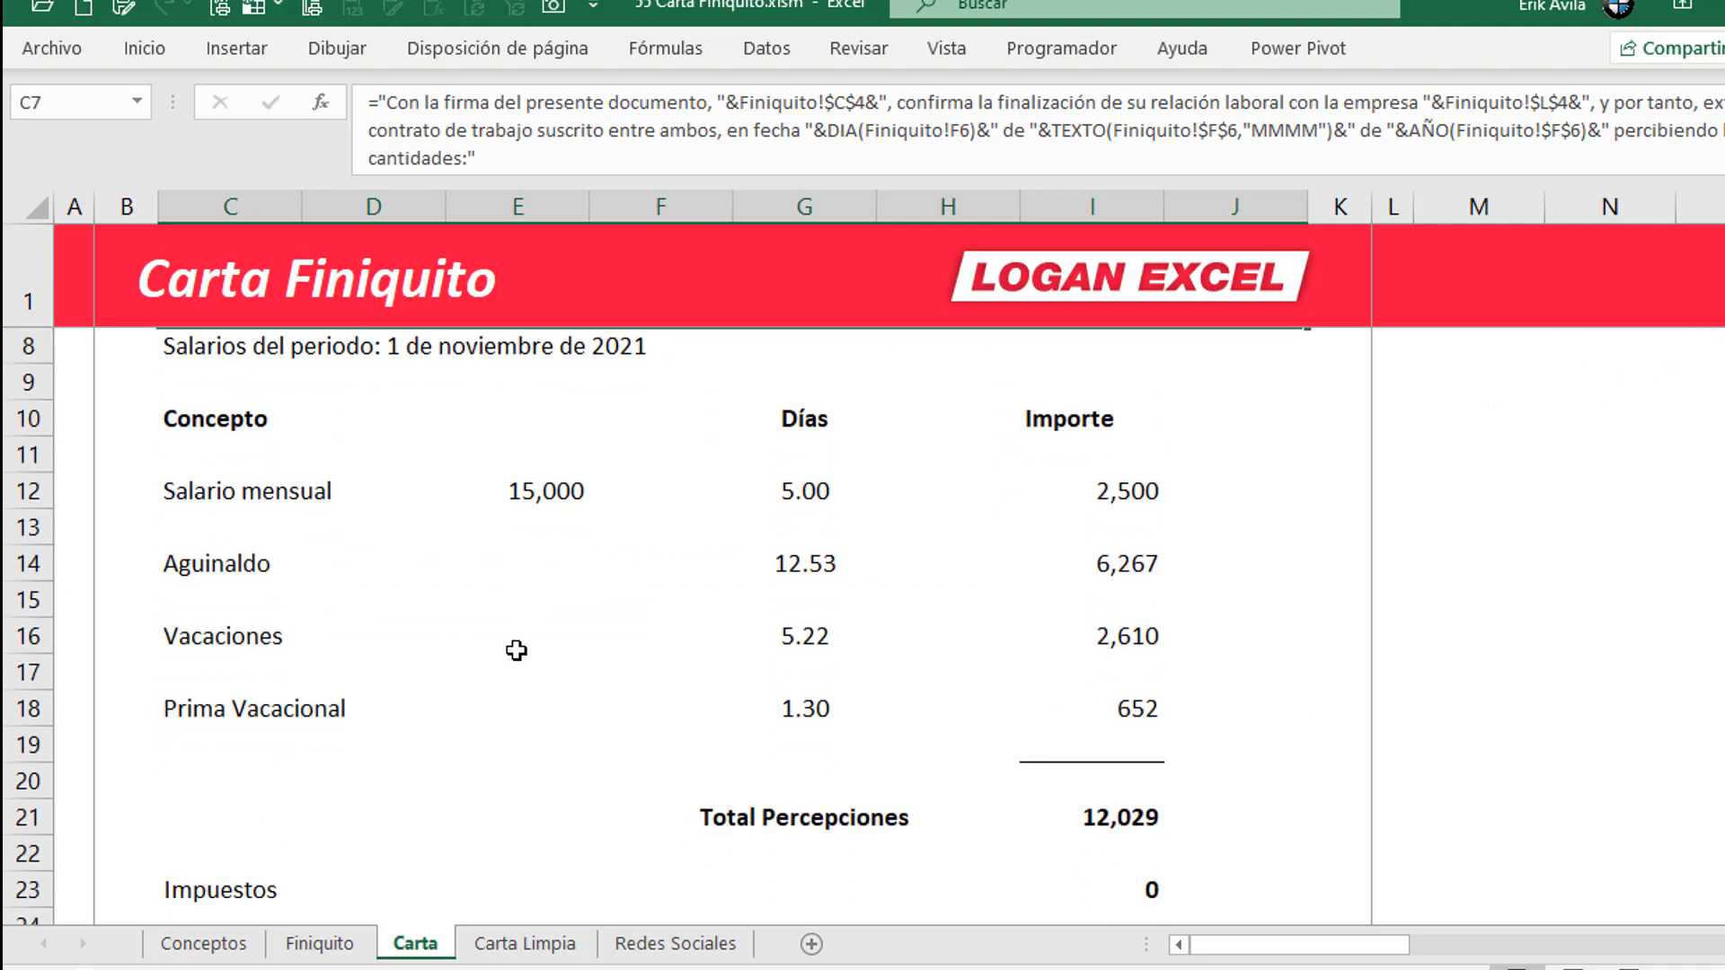
scroll(517, 651, down, 5)
scroll(517, 650, up, 4)
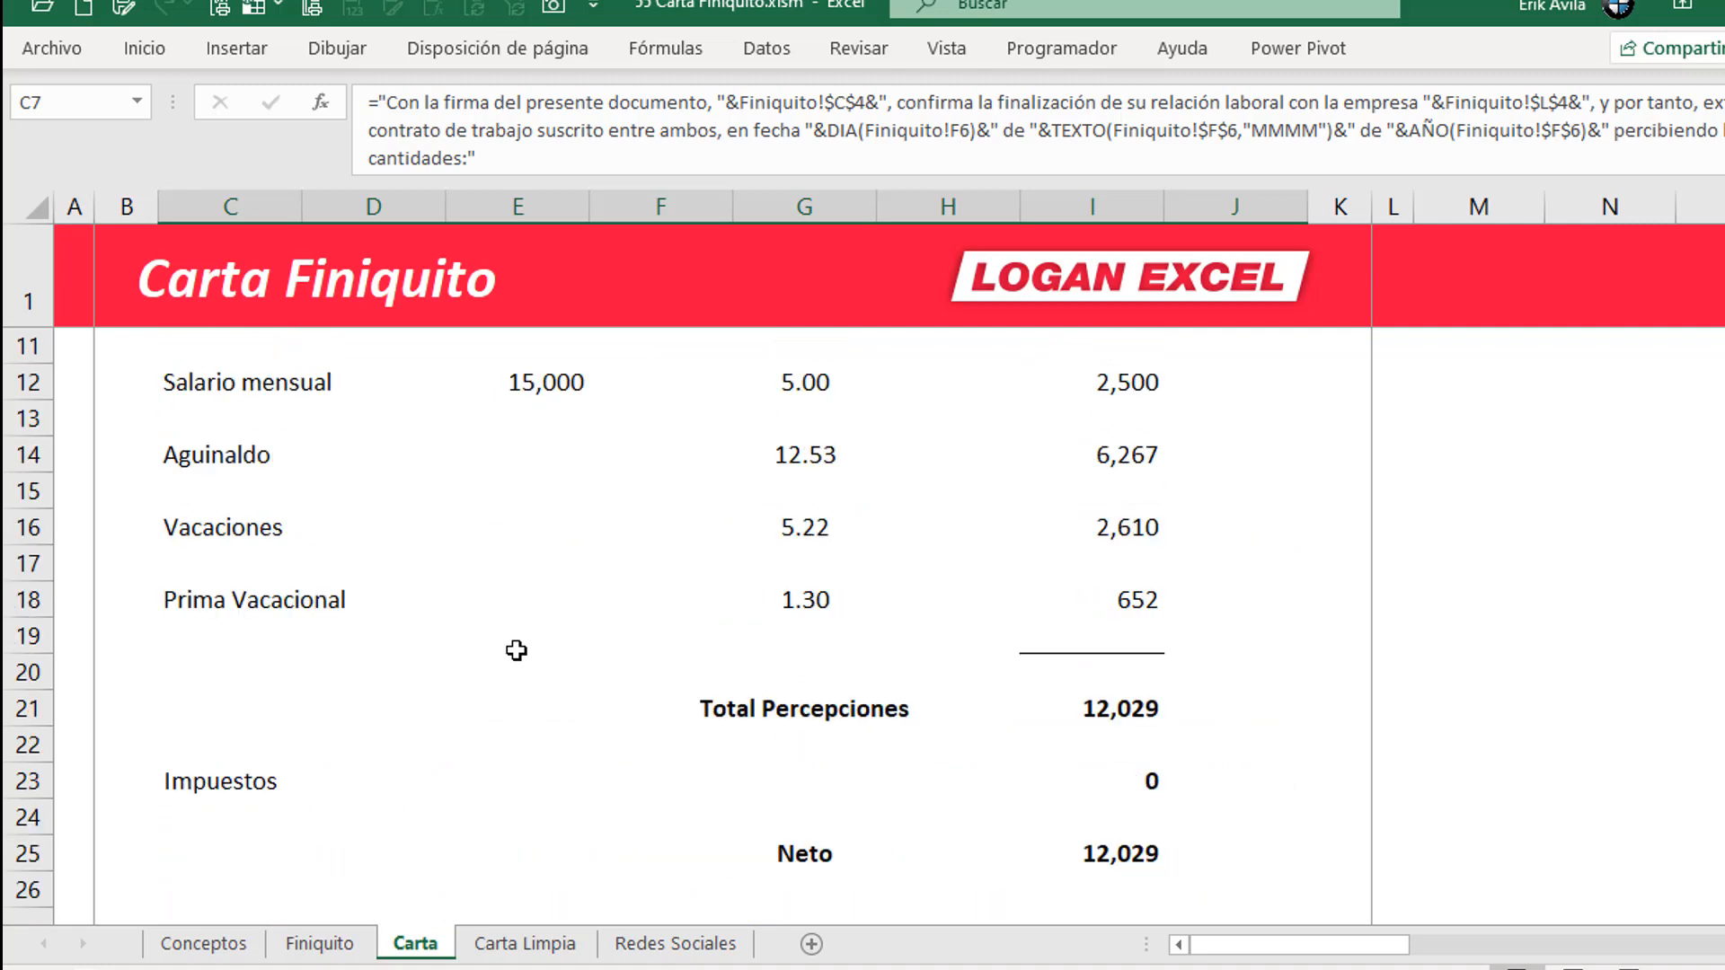
scroll(517, 650, up, 3)
- Check the date line formula in C5 on Carta and shrink the formula bar to one line
click(272, 458)
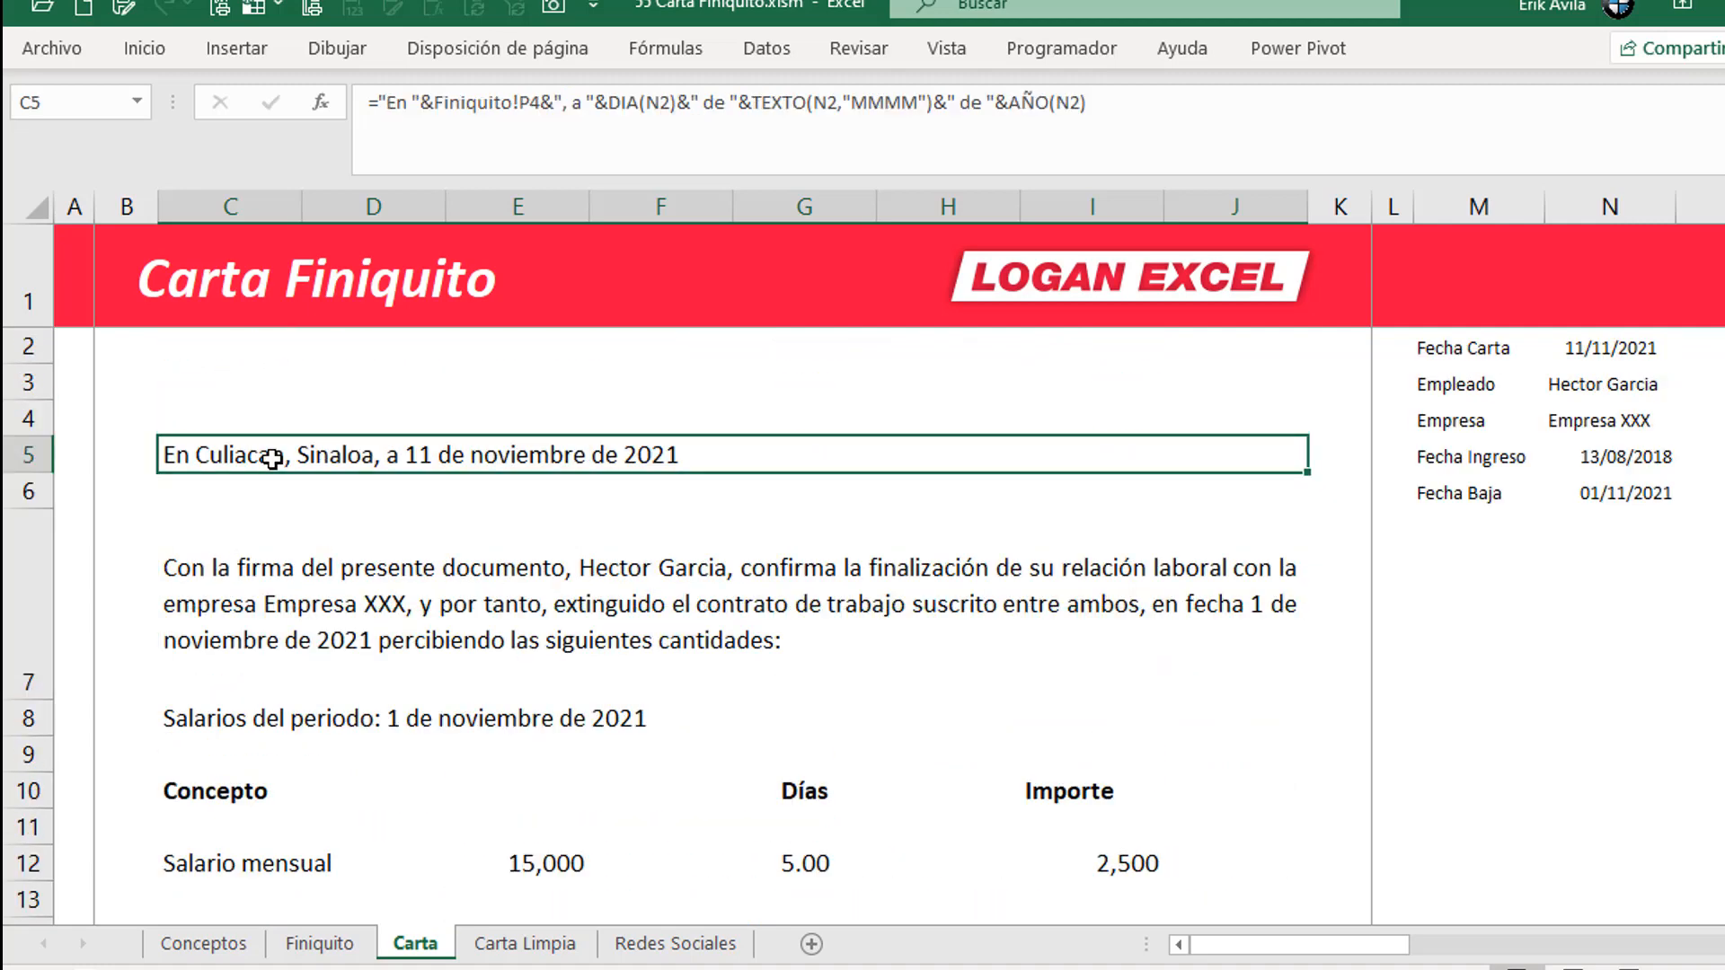
drag(620, 186, 618, 130)
click(297, 481)
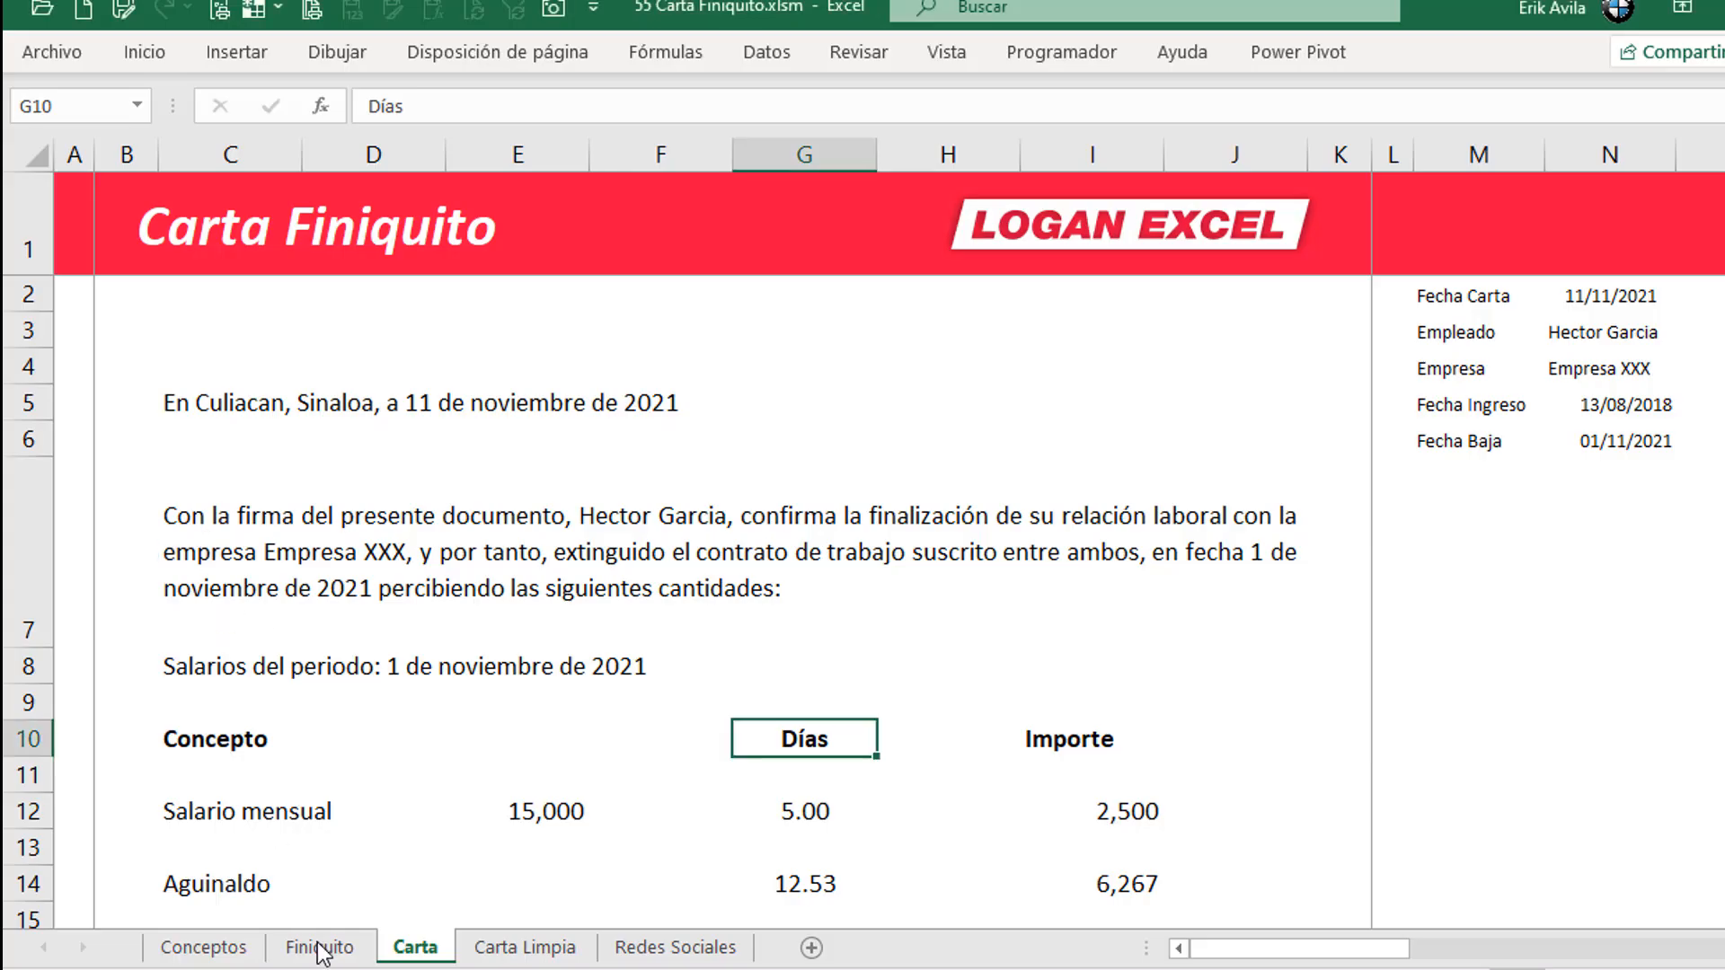
- Examine the employee data, vacation table and proportion calculations on the Finiquito sheet
click(290, 939)
click(785, 697)
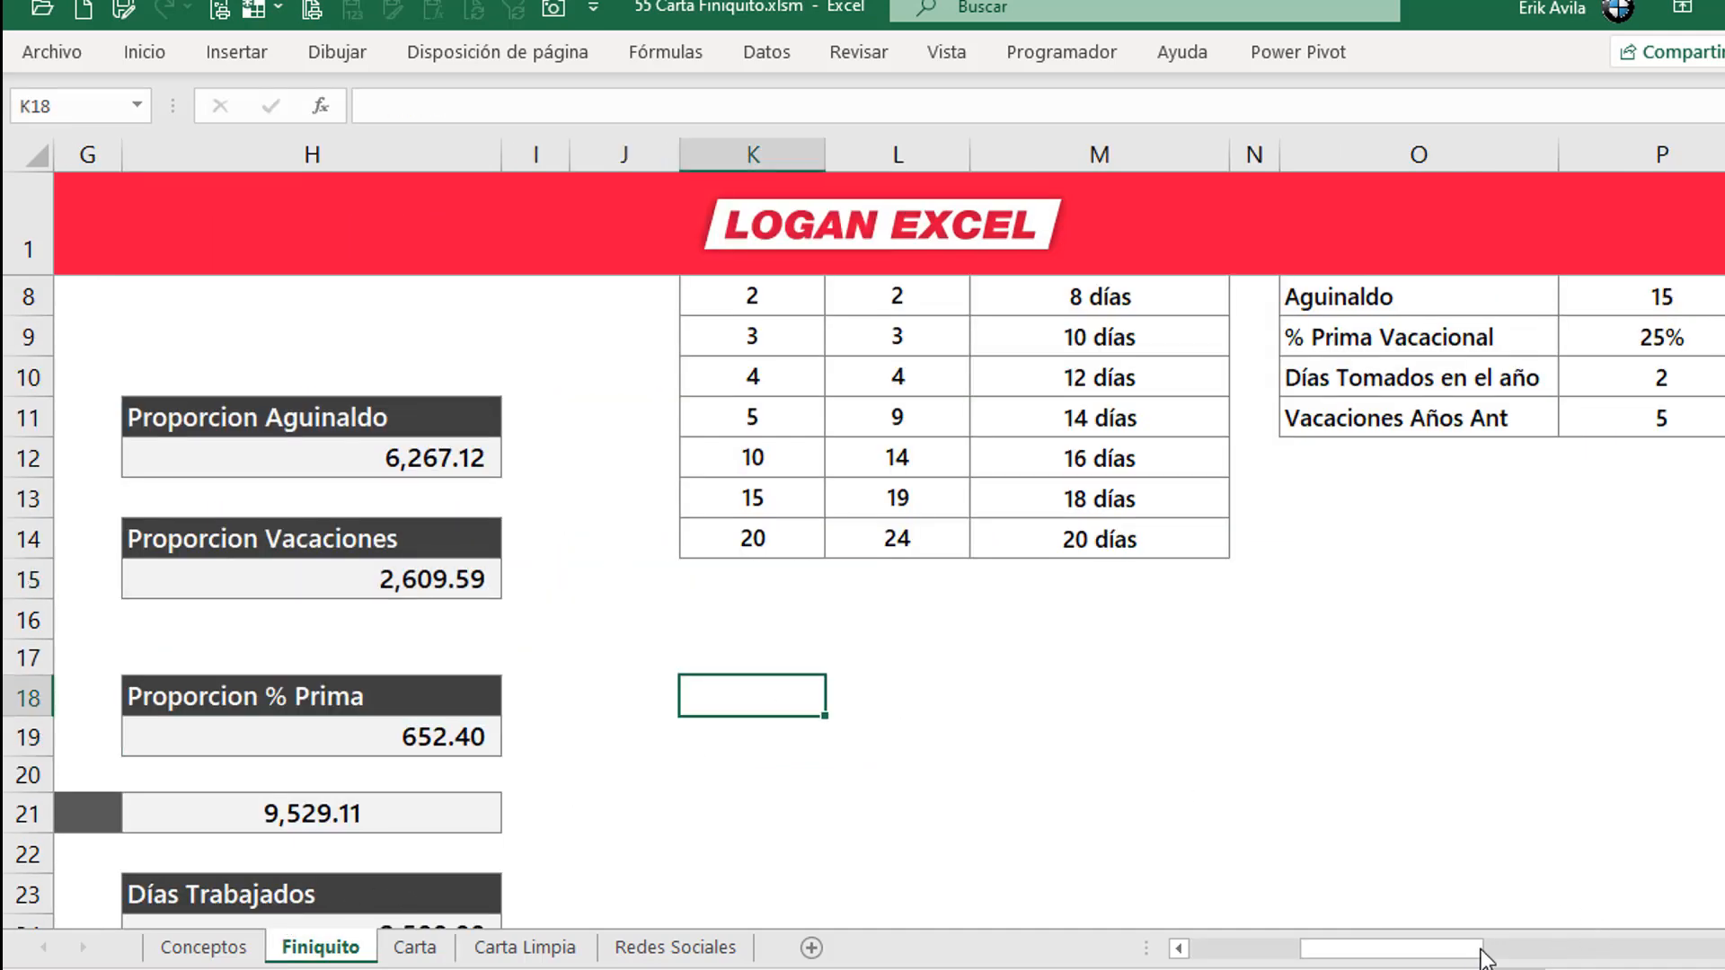
drag(1330, 950, 1231, 961)
scroll(663, 628, up, 2)
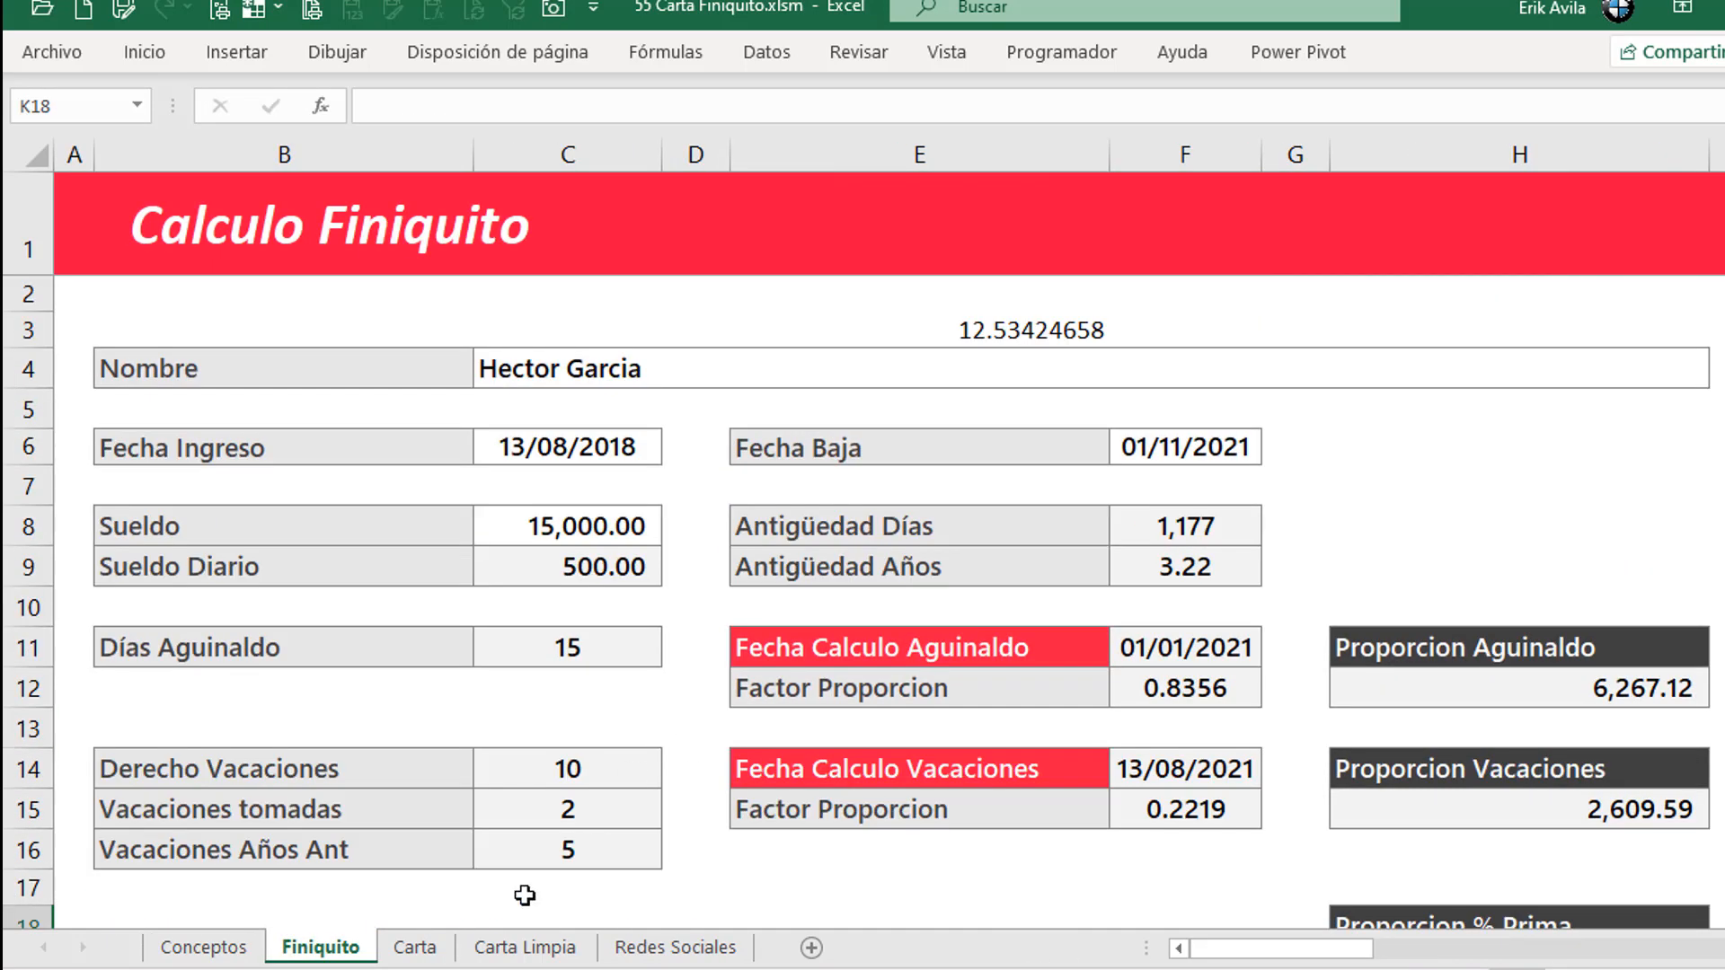
- Compare the letter on Carta with Carta Limpia and inspect the opening paragraph formula in C7 on Carta Limpia
click(415, 947)
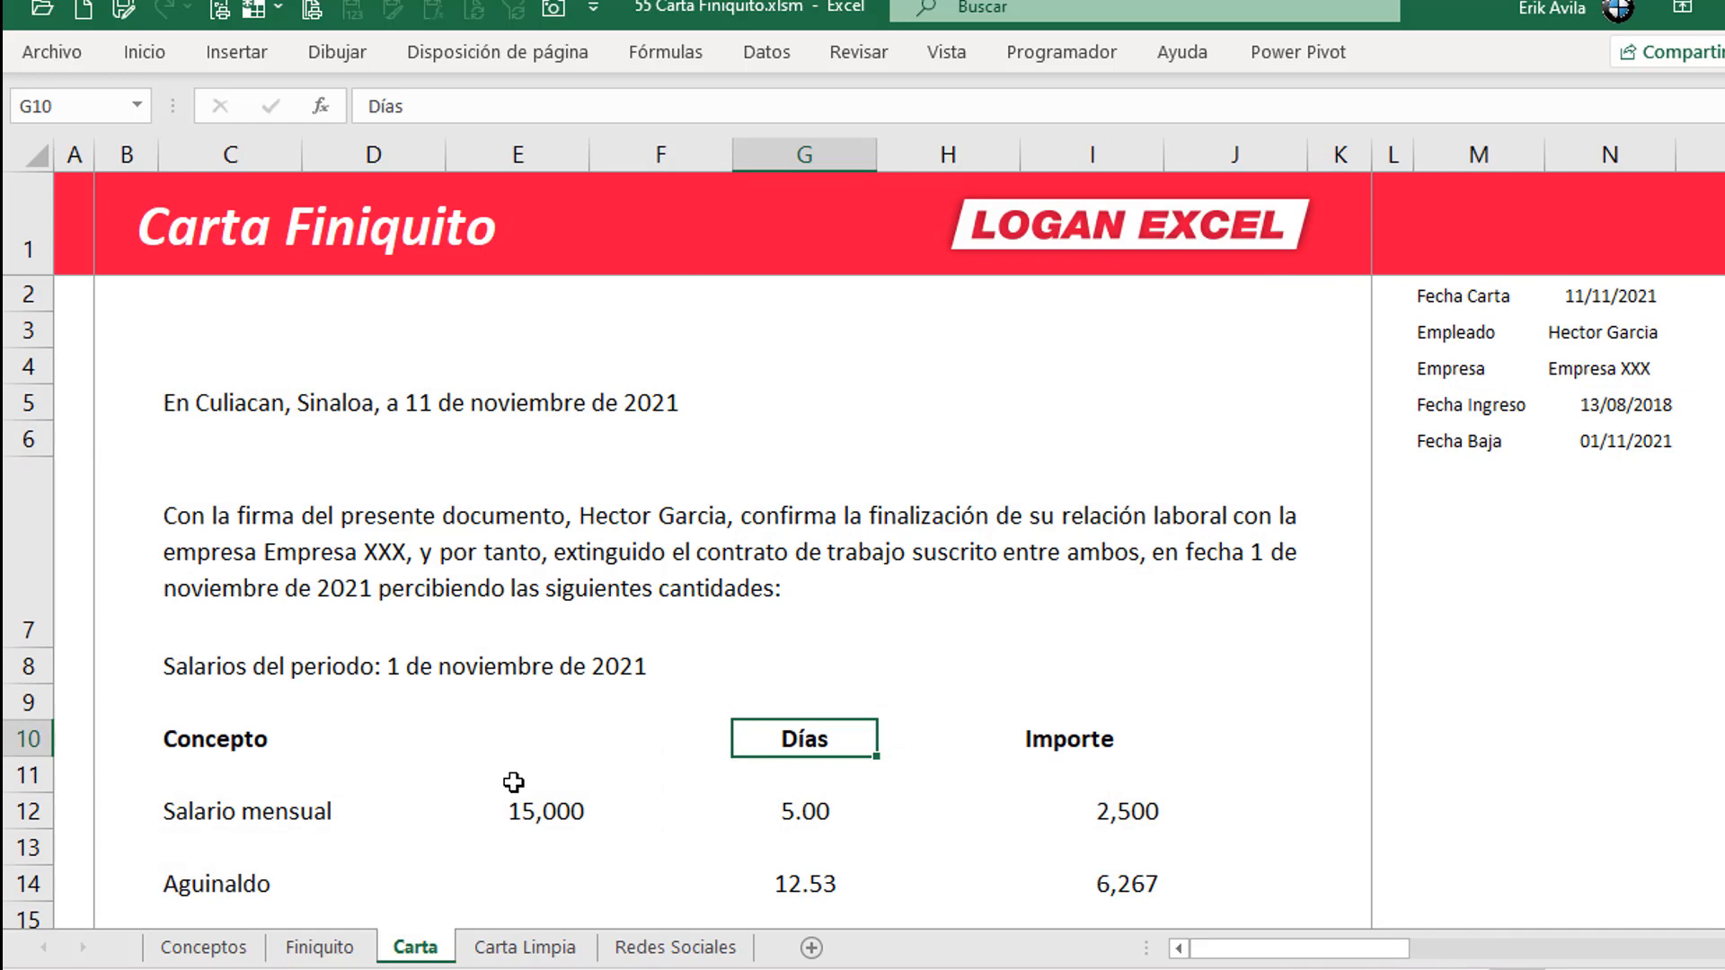
scroll(513, 781, down, 1)
click(522, 956)
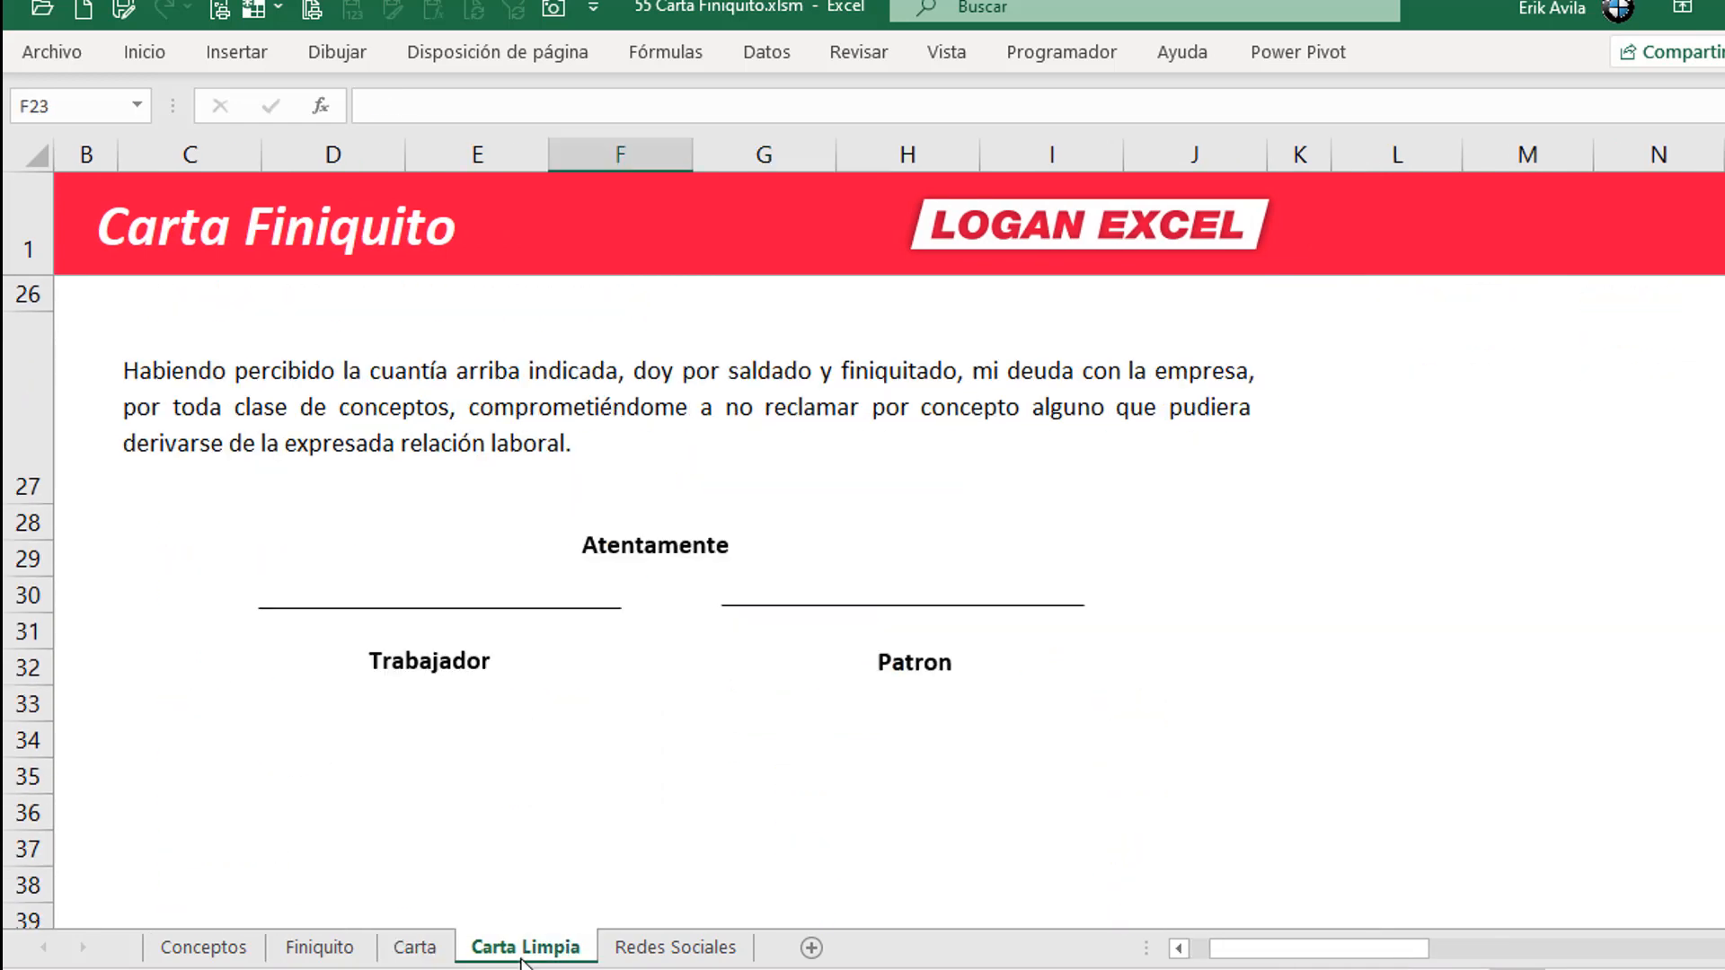
scroll(569, 812, up, 7)
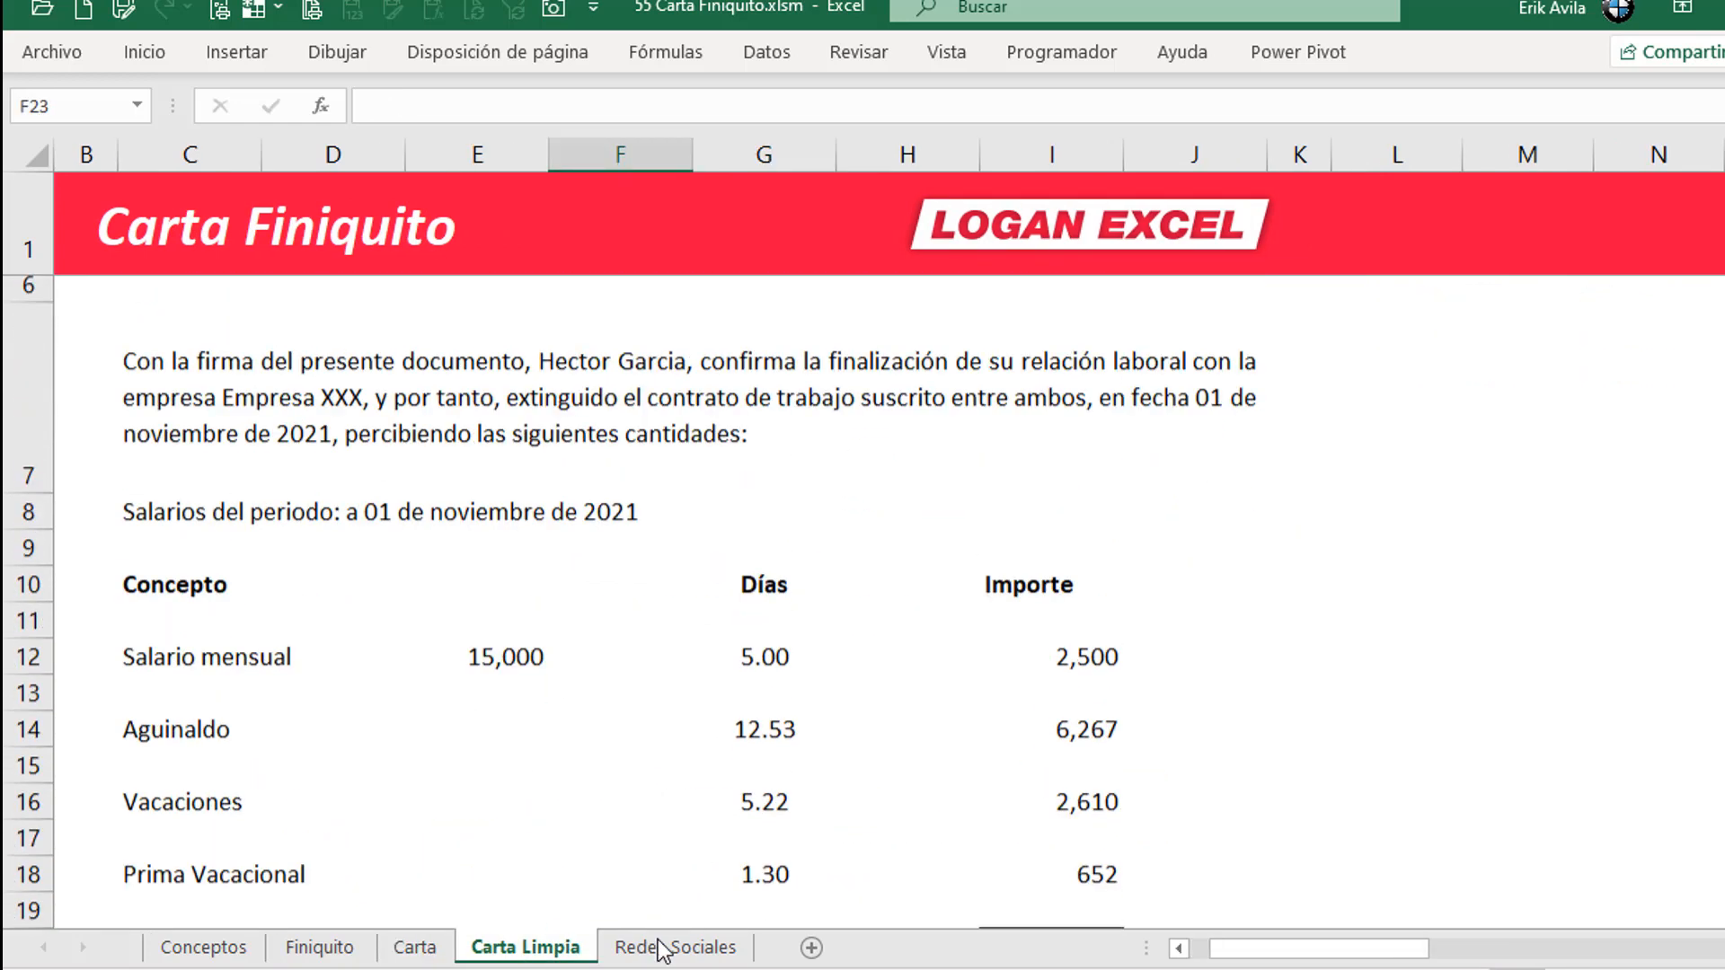
scroll(538, 827, up, 1)
click(519, 551)
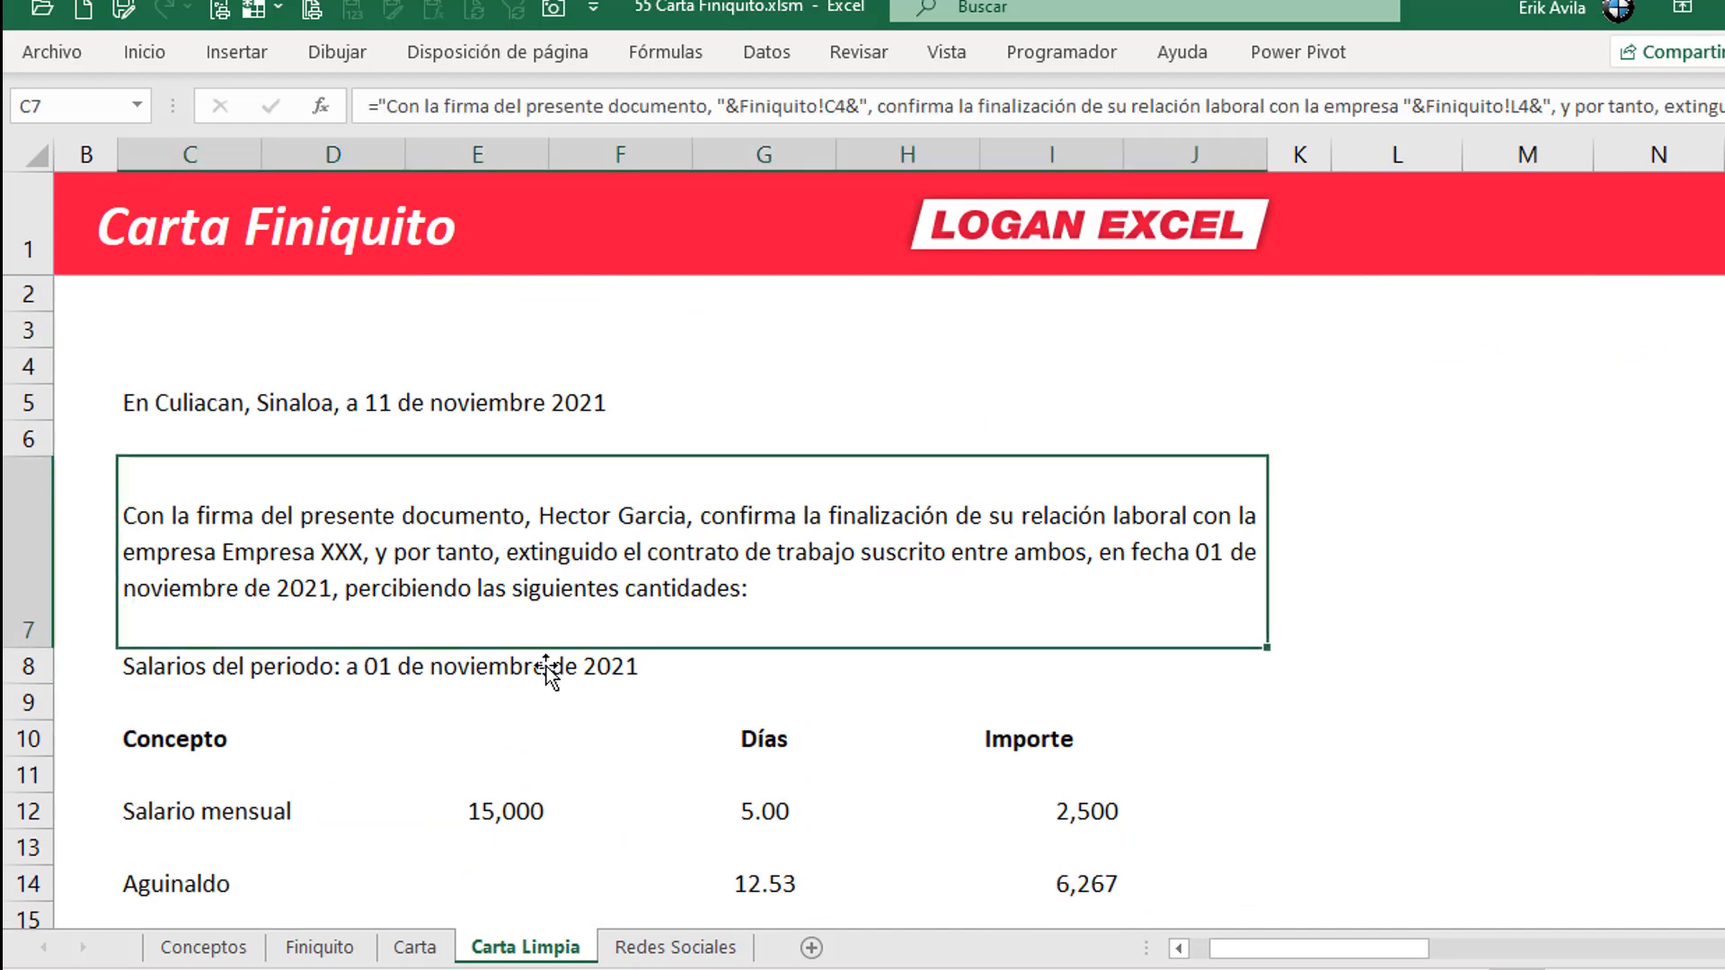
- Examine the social media links and related video thumbnails on the Redes Sociales sheet
click(640, 949)
scroll(485, 616, up, 12)
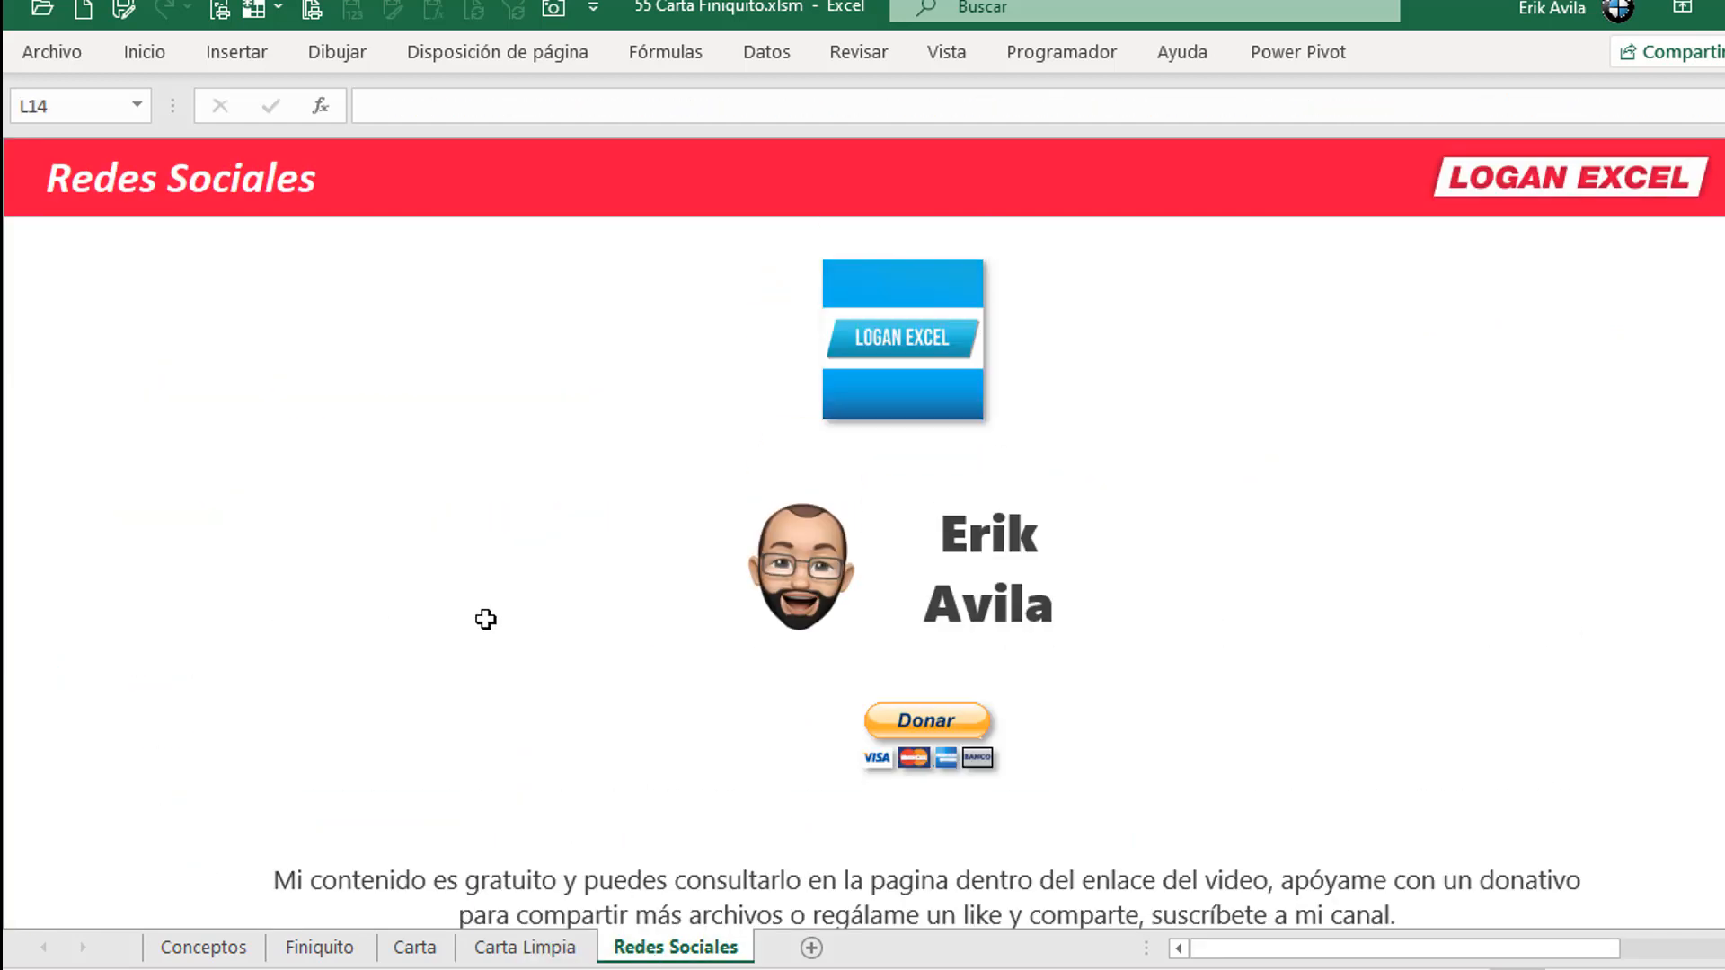
scroll(487, 634, up, 1)
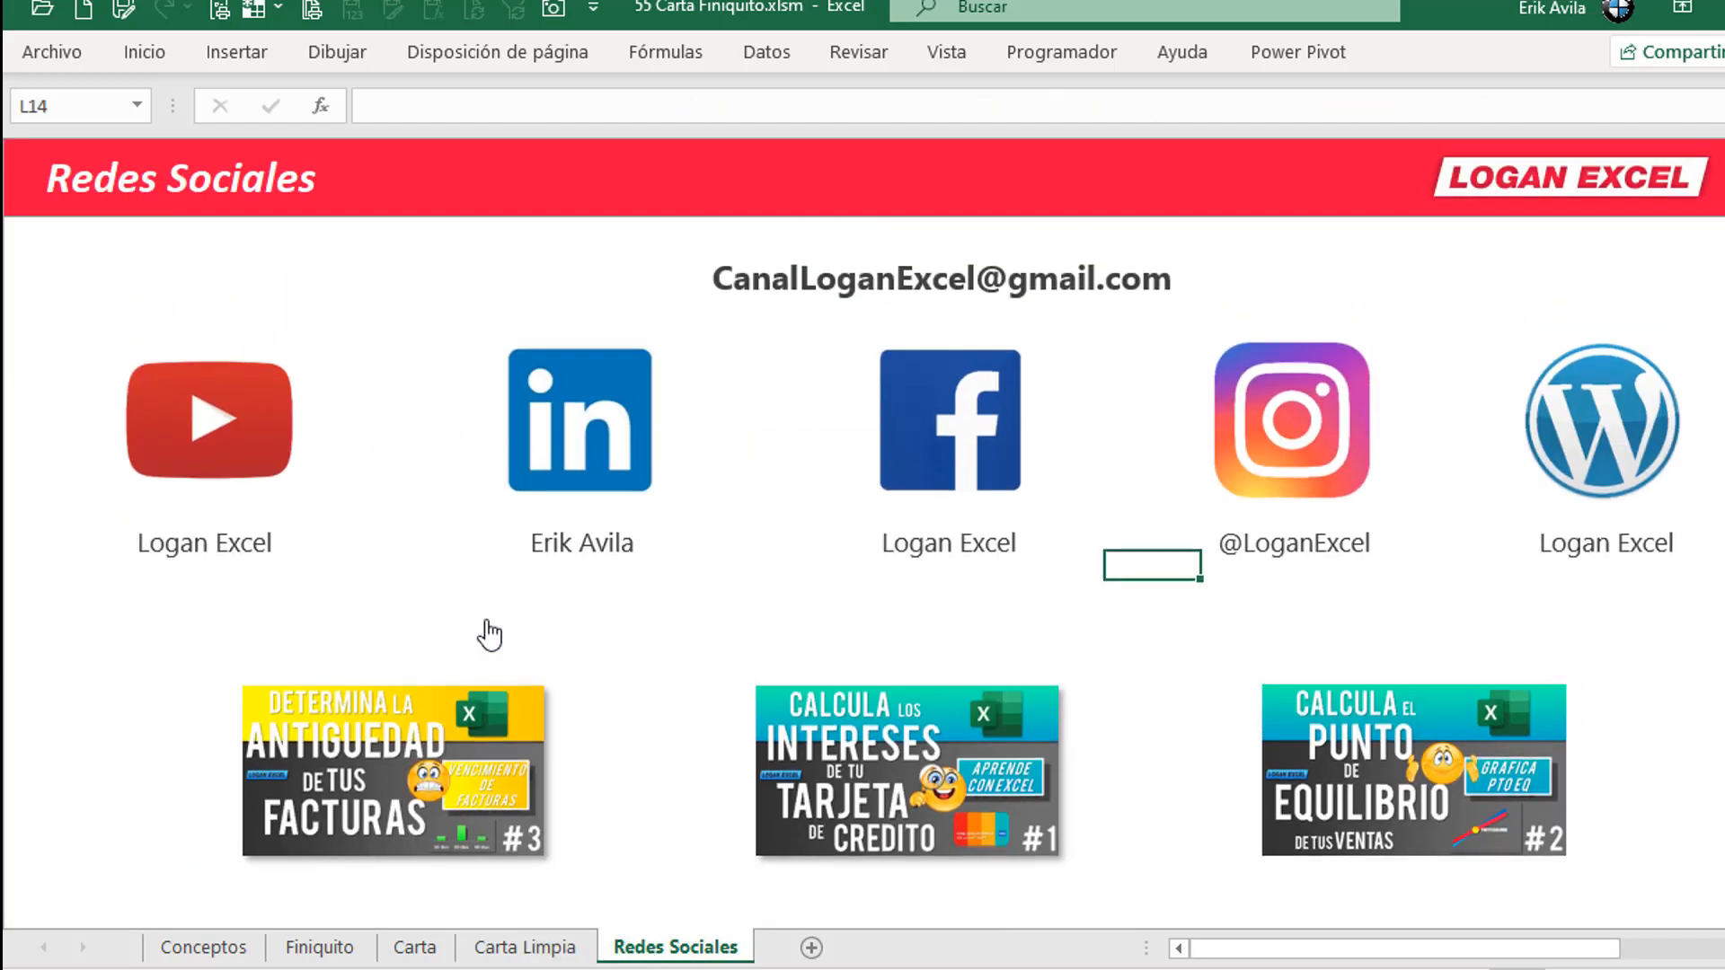
scroll(490, 635, down, 7)
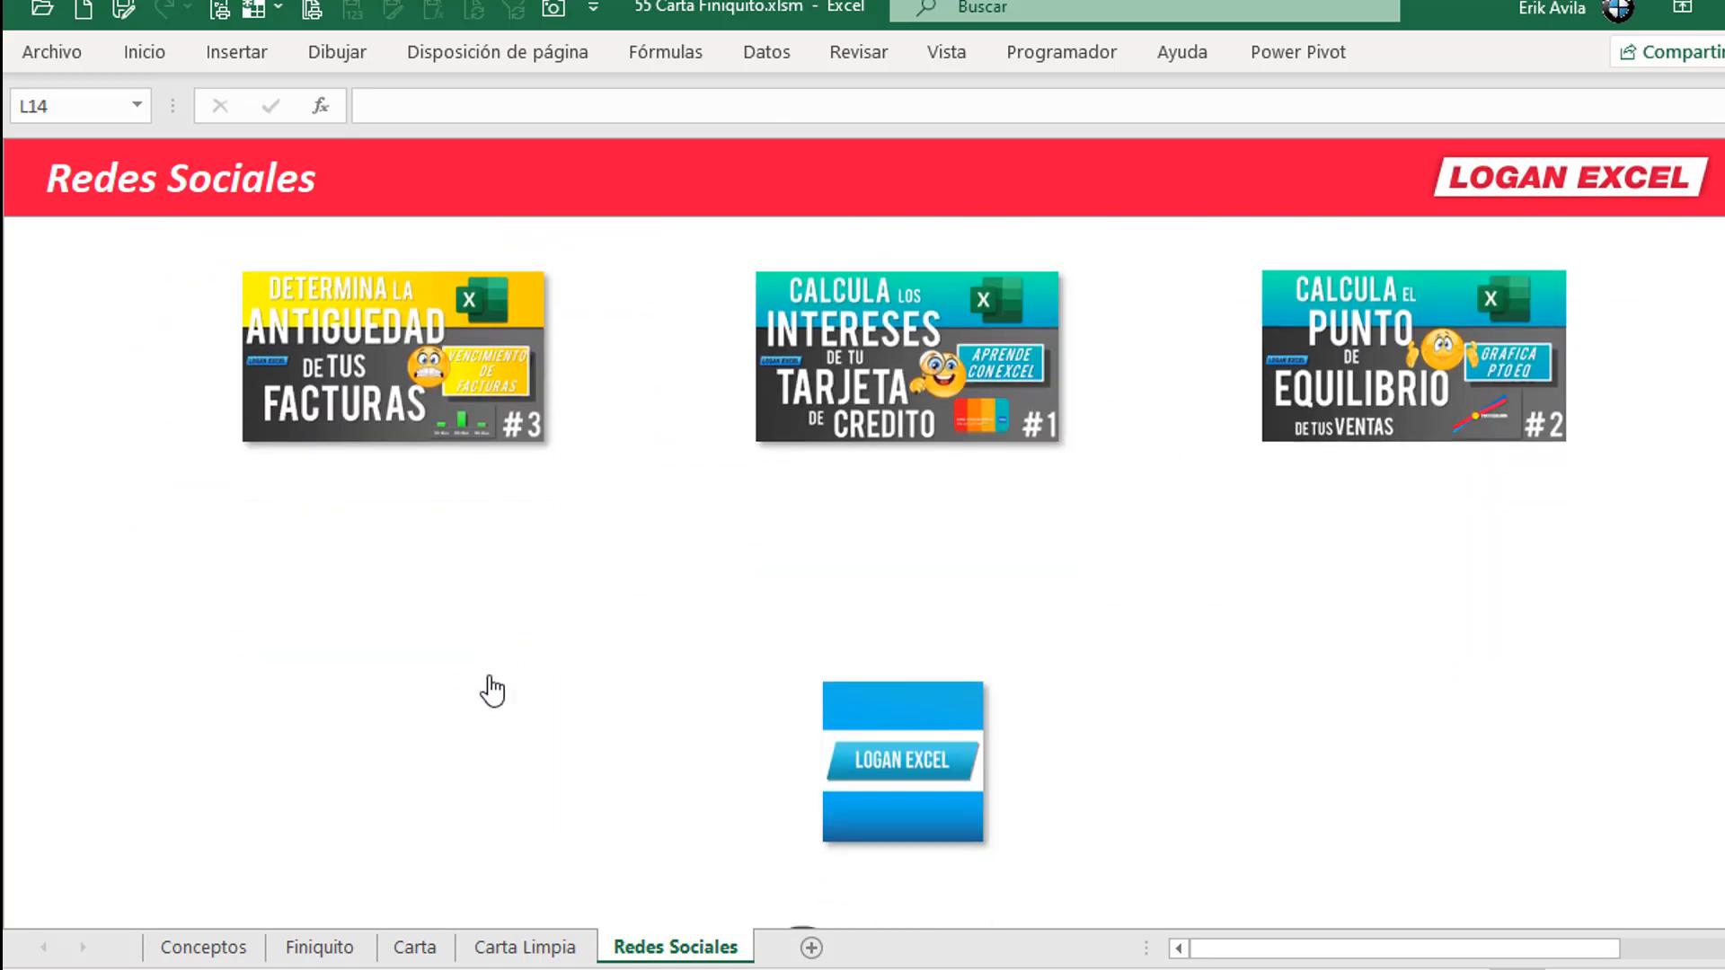
scroll(492, 690, up, 7)
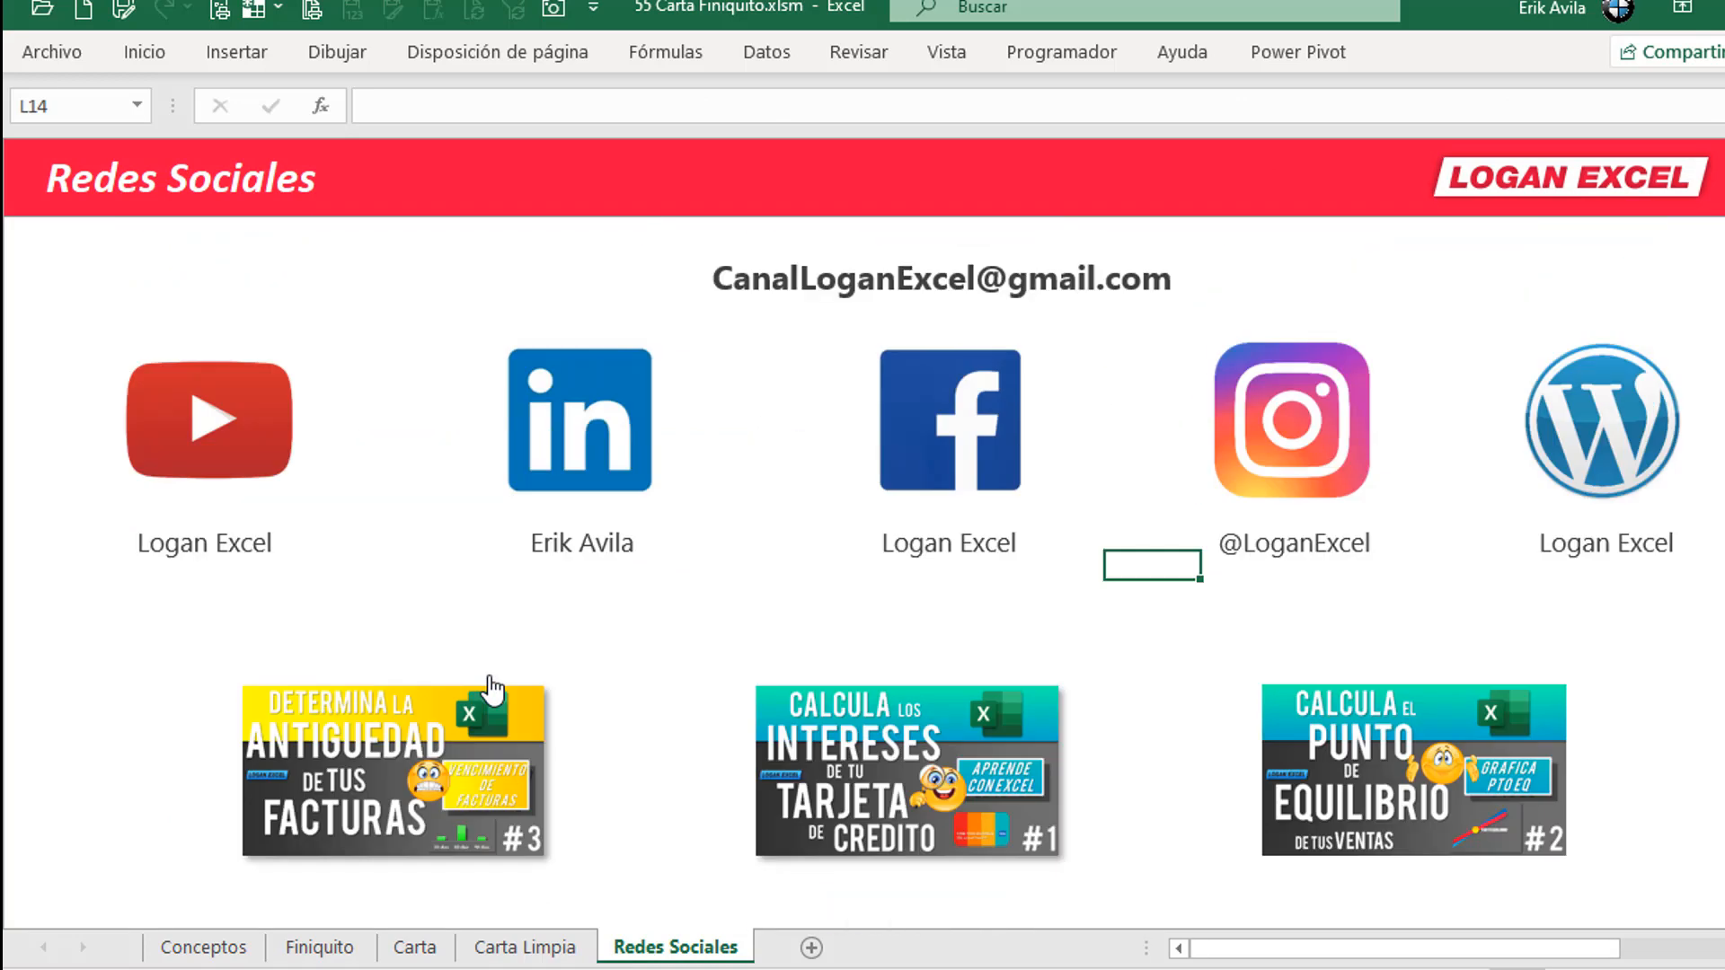